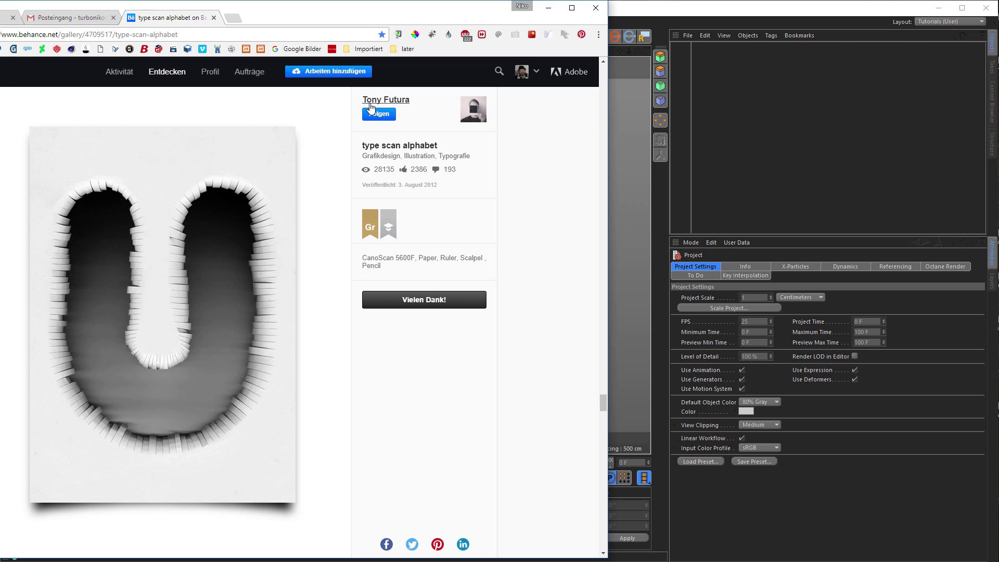
# Examine the paper letter designs in the type scan alphabet gallery from the introduction through the letter Y, then return to the U.
pyautogui.moveTo(603, 399); pyautogui.dragTo(595, 75)
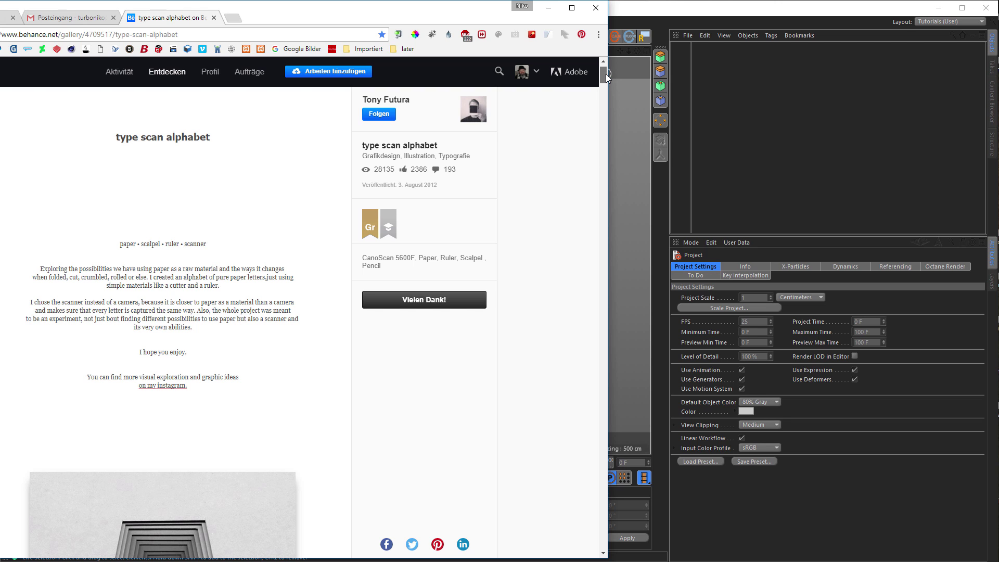
pyautogui.moveTo(605, 74); pyautogui.dragTo(599, 138)
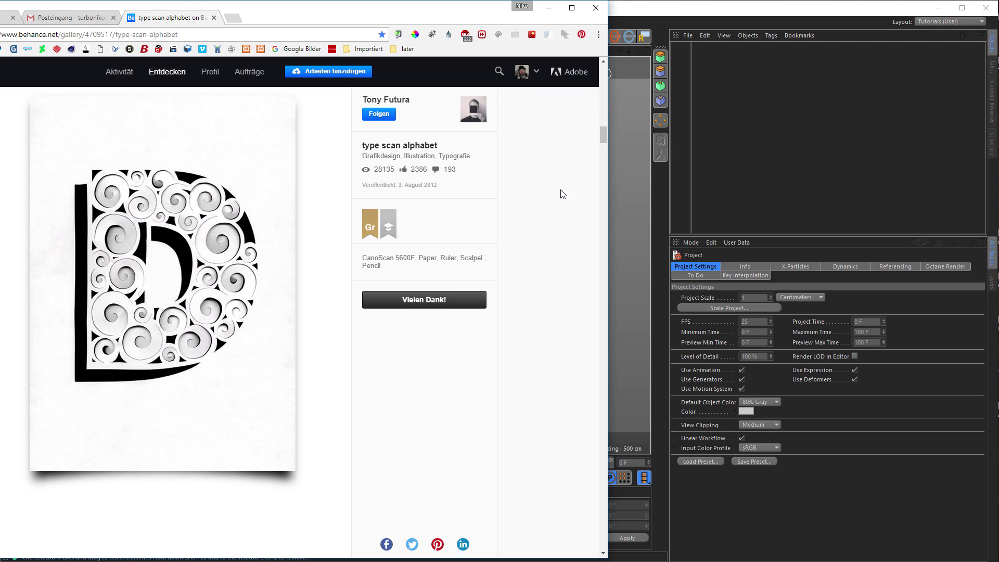
pyautogui.moveTo(603, 130); pyautogui.dragTo(592, 184)
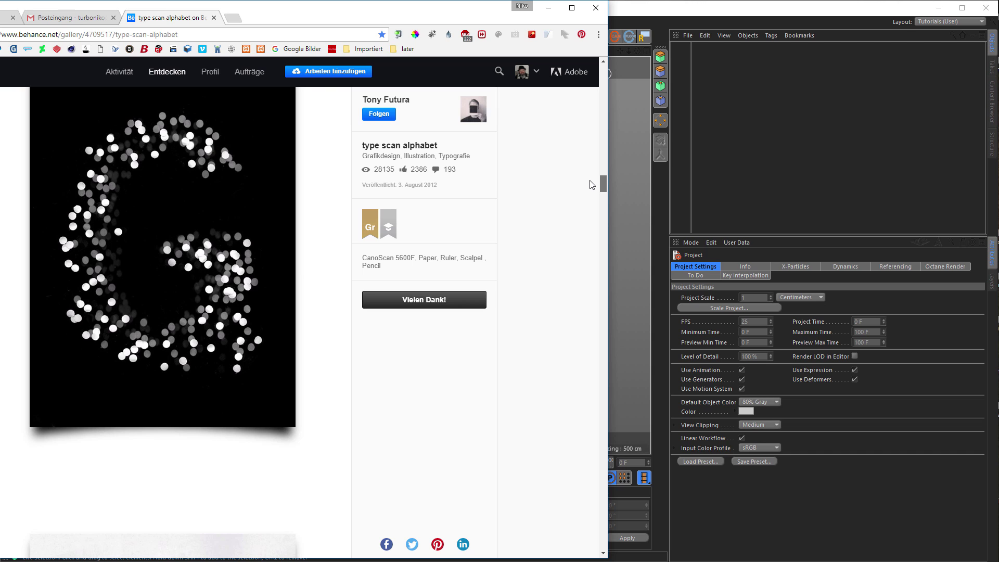
pyautogui.moveTo(592, 184); pyautogui.dragTo(586, 199)
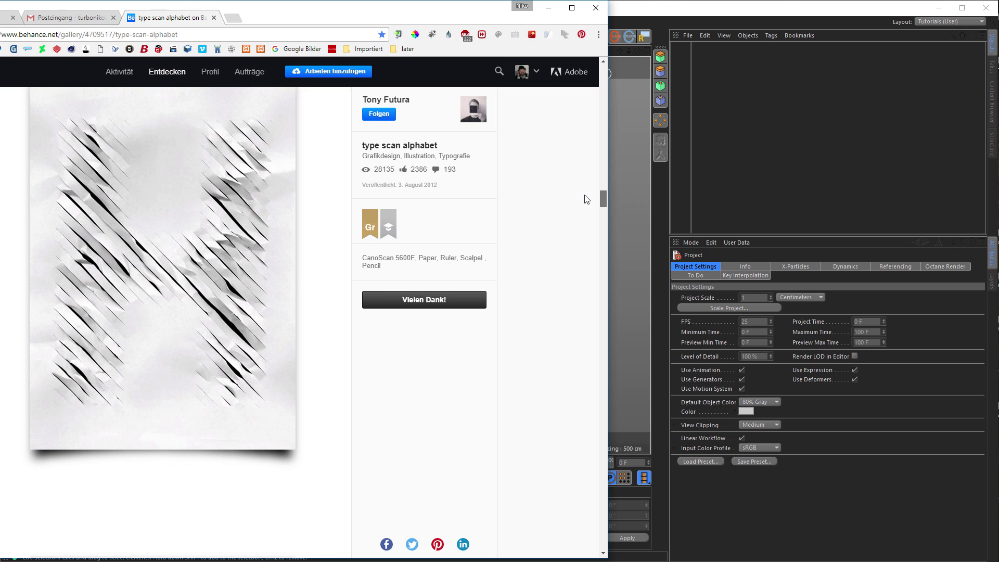
pyautogui.moveTo(586, 200); pyautogui.dragTo(578, 232)
pyautogui.scroll(-1, 578, 232)
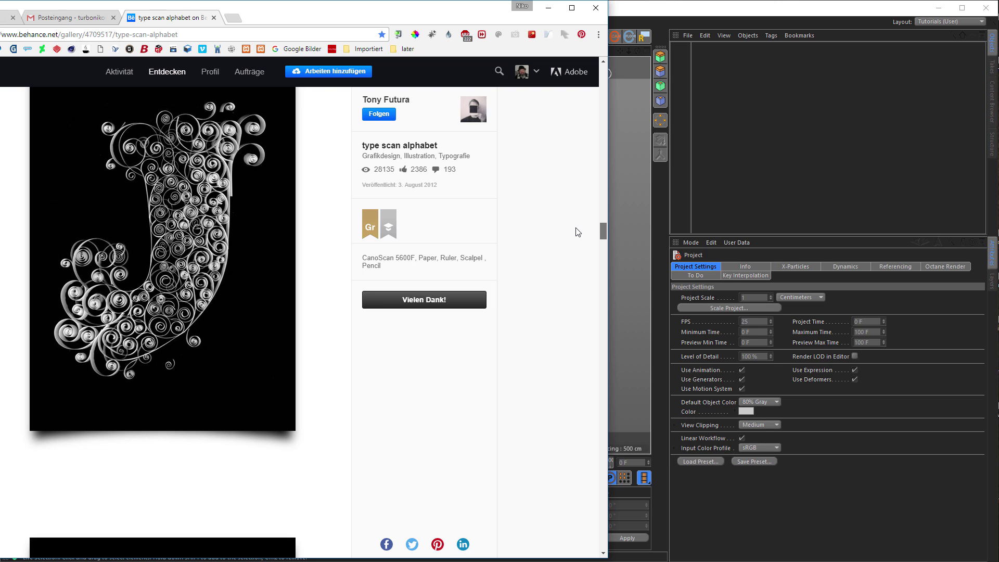
pyautogui.scroll(-8, 577, 240)
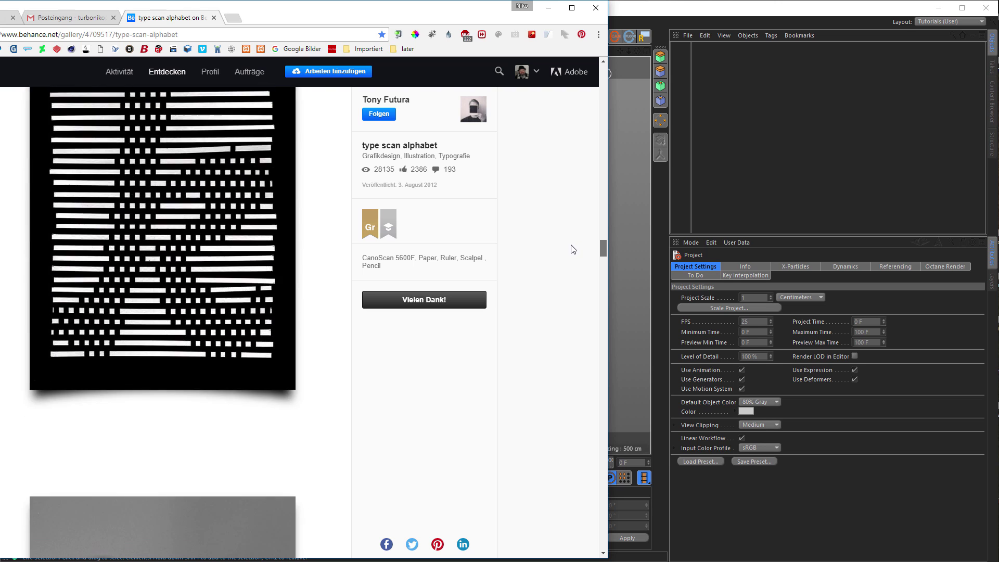
pyautogui.scroll(-15, 573, 249)
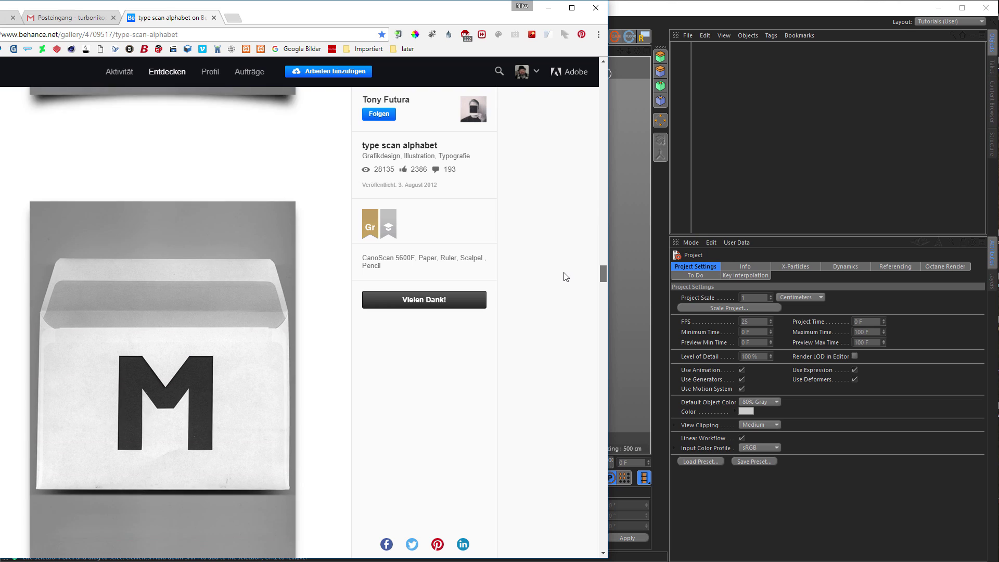
pyautogui.scroll(-7, 565, 283)
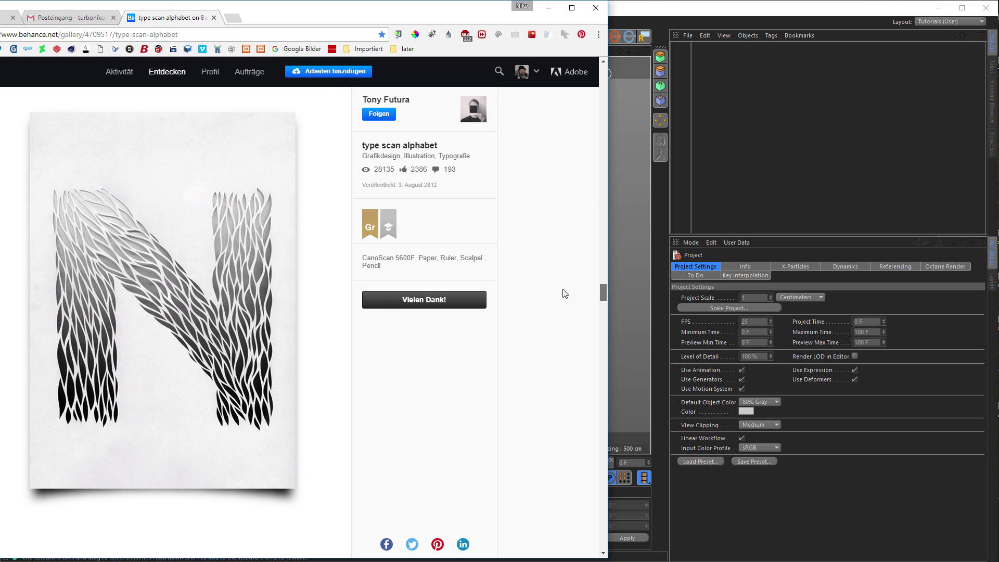
pyautogui.scroll(-1, 565, 293)
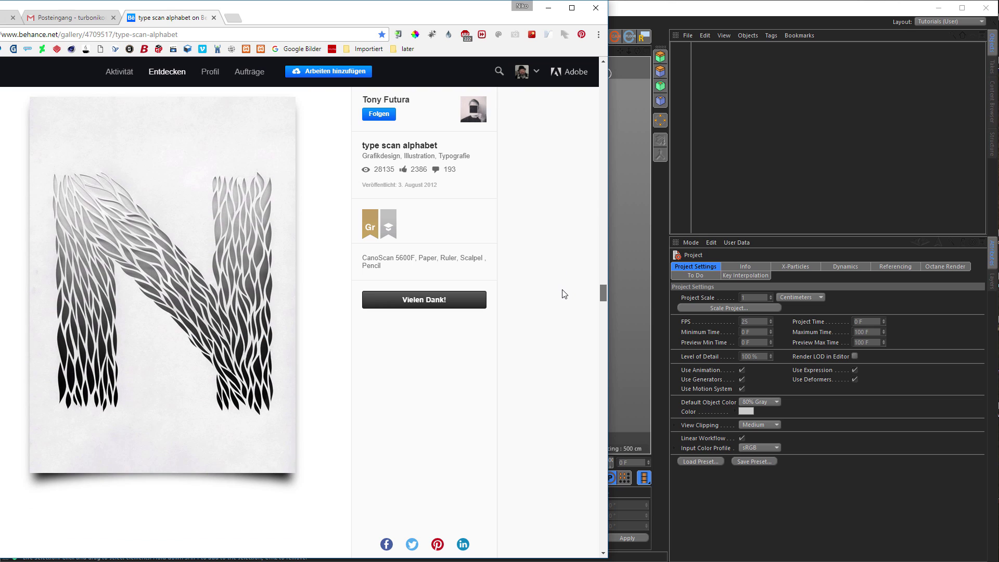
pyautogui.scroll(-3, 565, 294)
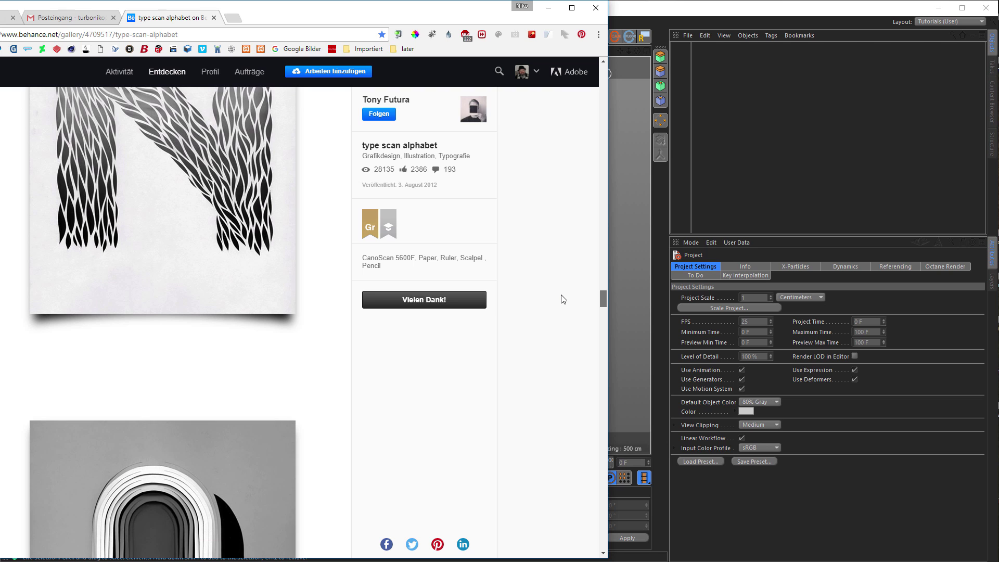
pyautogui.scroll(-6, 562, 300)
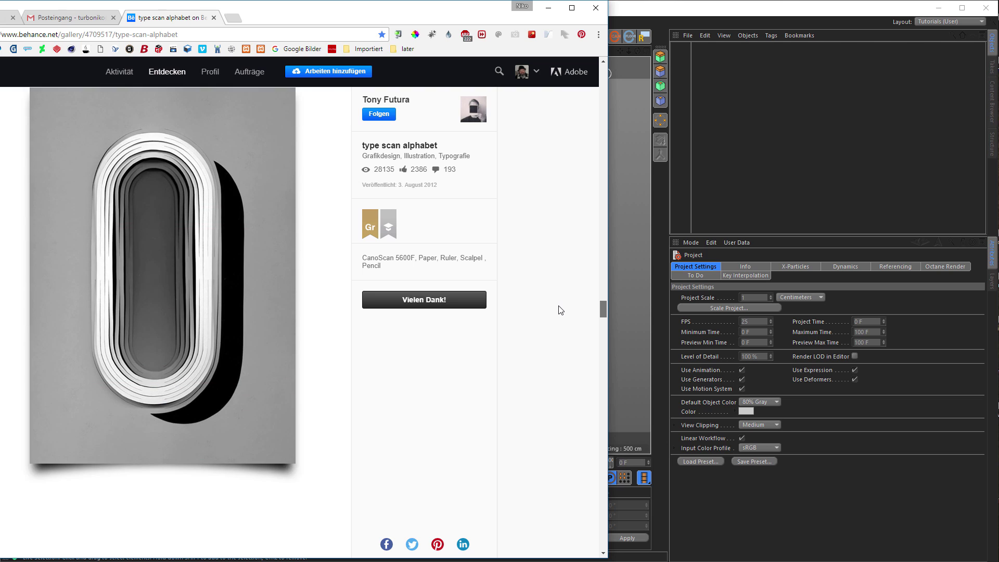
pyautogui.scroll(-10, 561, 311)
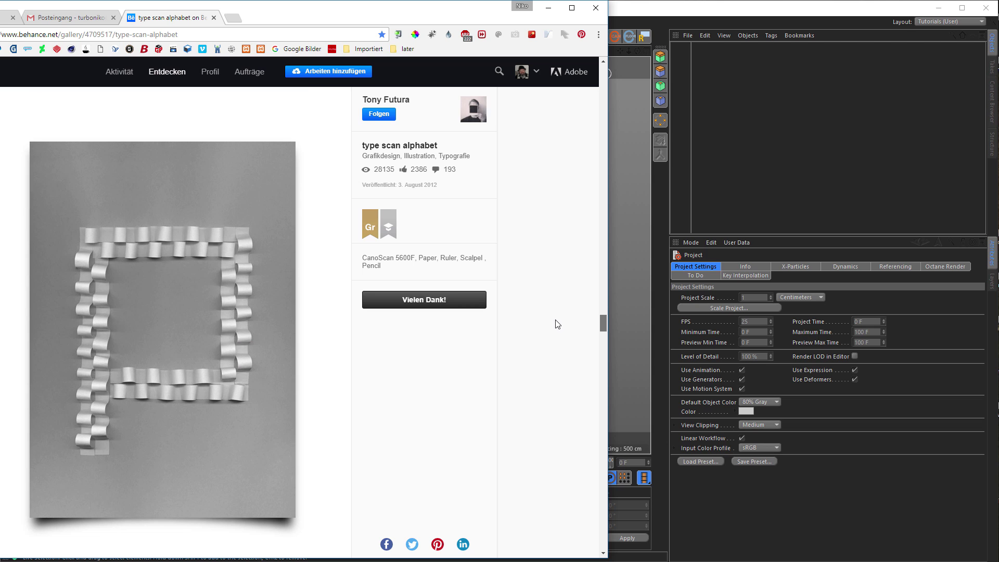
pyautogui.scroll(-10, 557, 324)
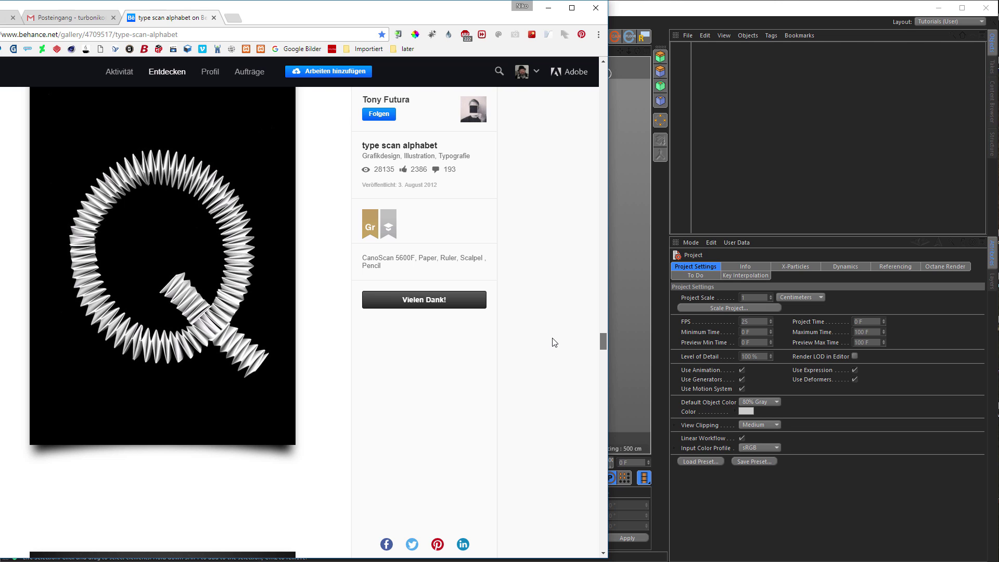
pyautogui.scroll(-8, 555, 342)
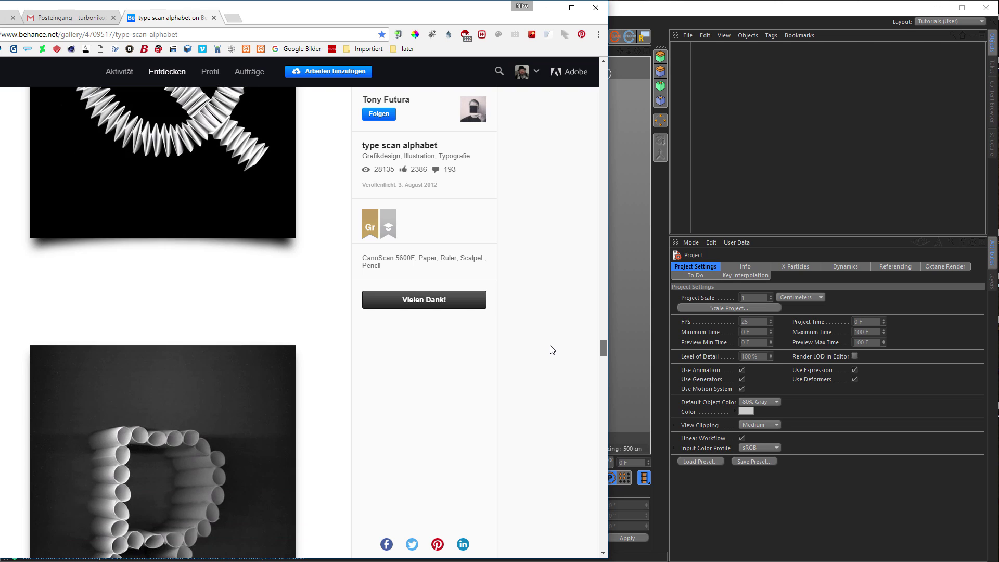
pyautogui.scroll(-2, 550, 356)
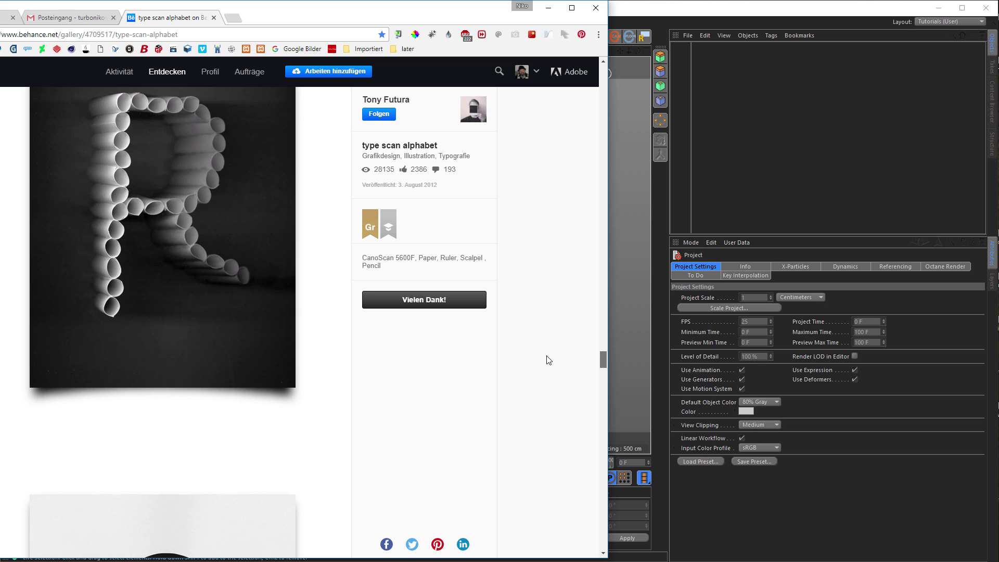
pyautogui.scroll(-20, 550, 361)
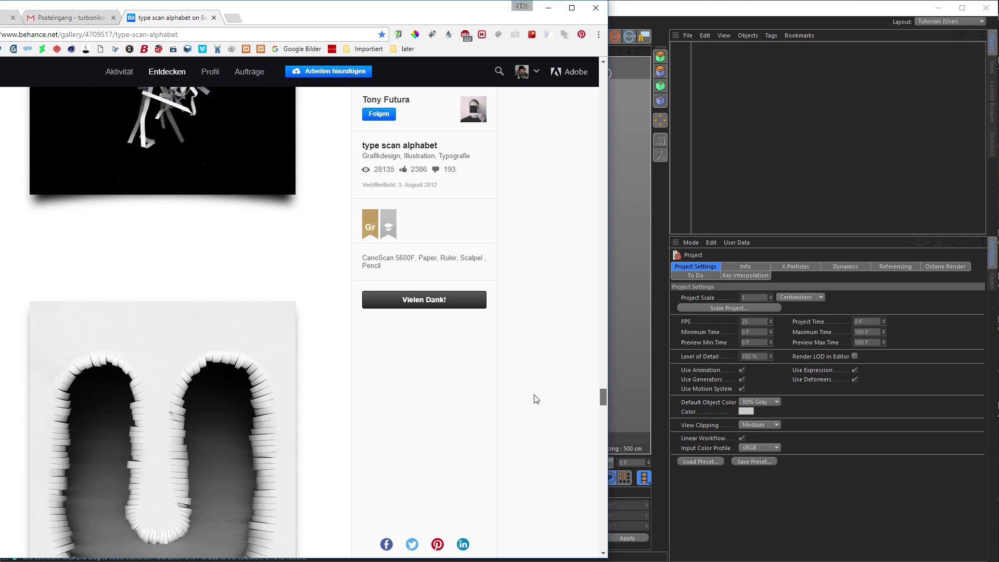
pyautogui.scroll(-3, 536, 400)
pyautogui.scroll(-7, 532, 408)
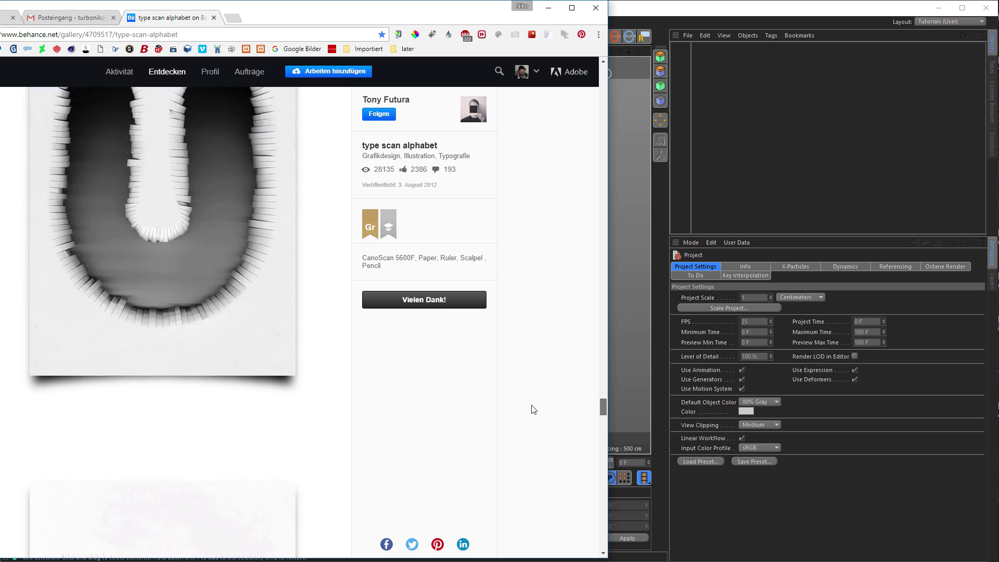
pyautogui.scroll(20, 531, 416)
pyautogui.scroll(-10, 530, 433)
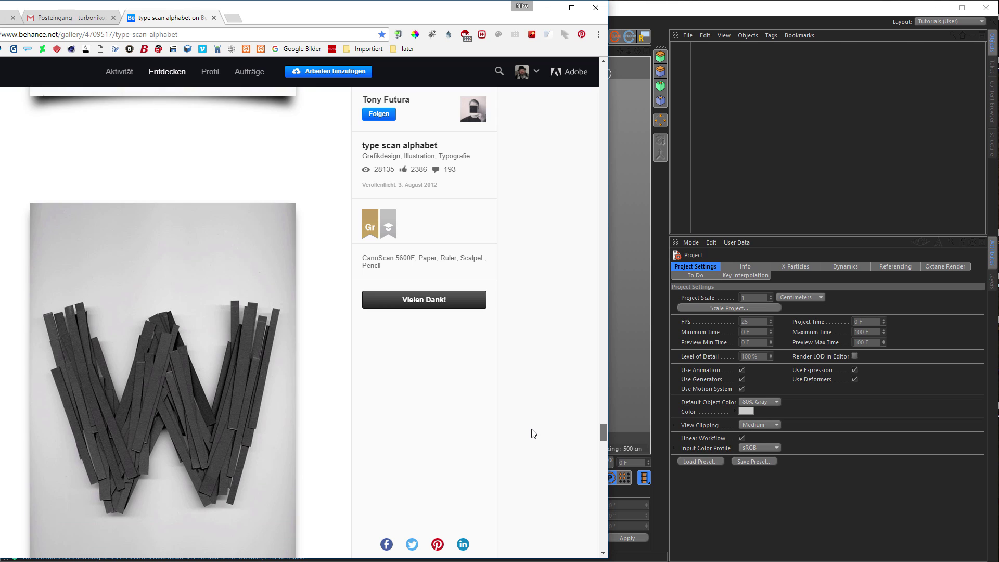
pyautogui.scroll(-7, 535, 458)
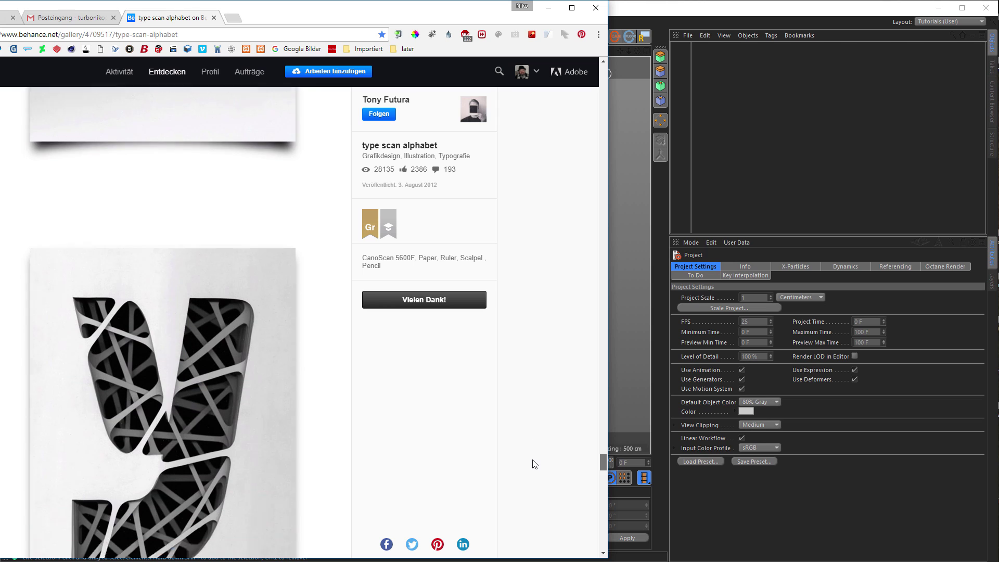
pyautogui.scroll(1, 532, 467)
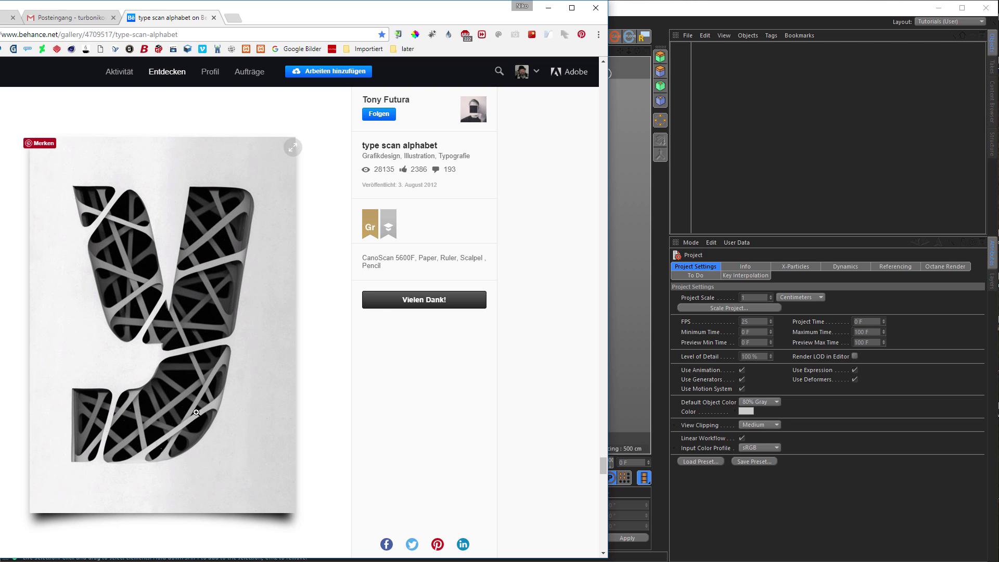
pyautogui.moveTo(603, 465); pyautogui.dragTo(590, 404)
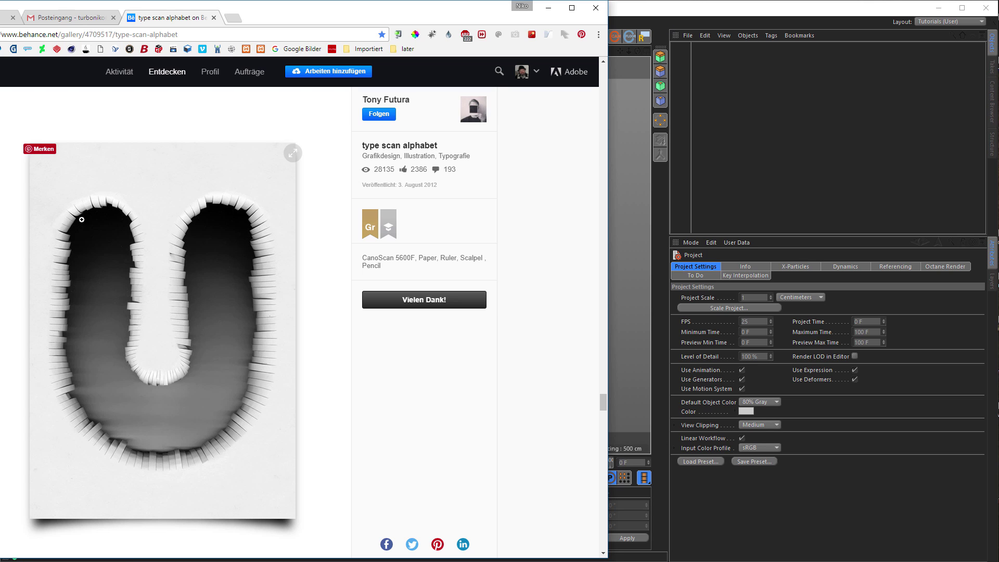
# Switch to Cinema 4D and add a rectangle spline to the empty scene.
pyautogui.click(723, 13)
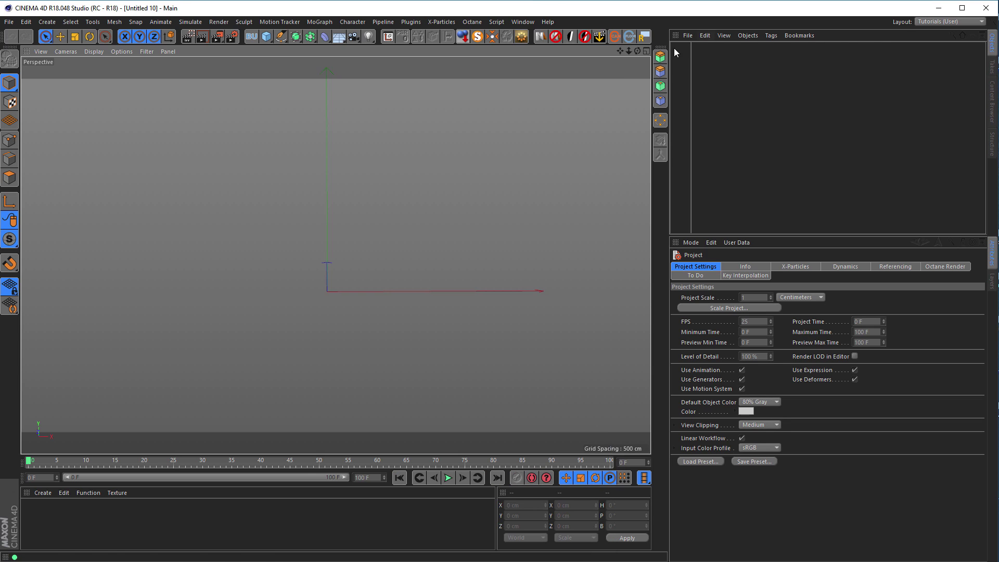
pyautogui.click(282, 36)
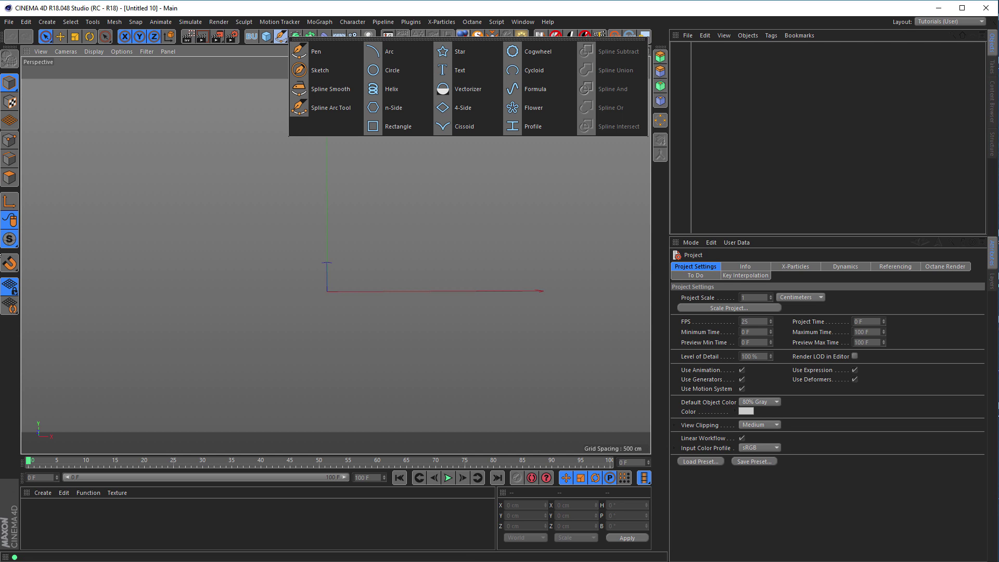
pyautogui.click(397, 131)
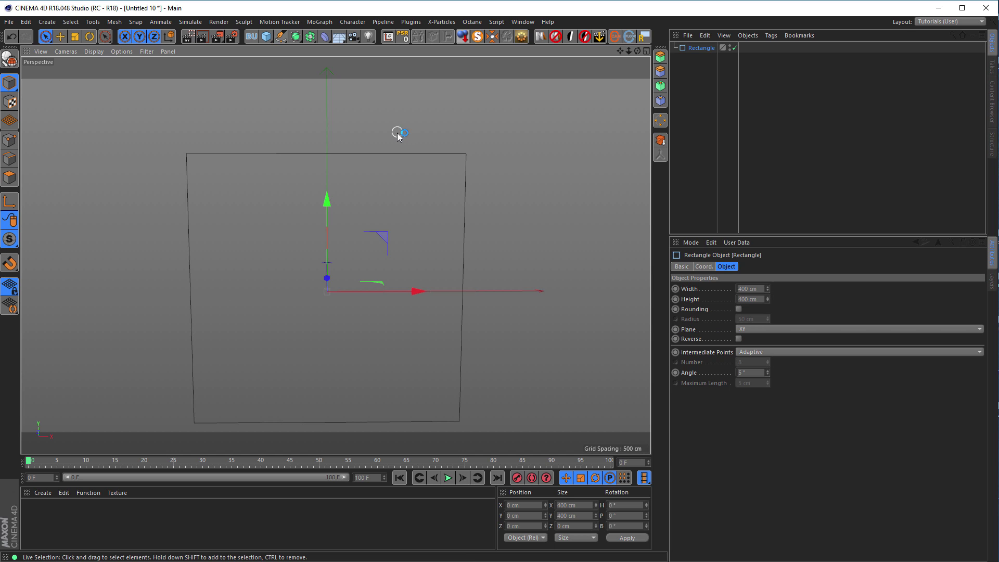
pyautogui.keyDown('alt'); pyautogui.moveTo(345, 236); pyautogui.dragTo(347, 250, button='middle'); pyautogui.keyUp('alt')
pyautogui.keyDown('alt'); pyautogui.moveTo(347, 250); pyautogui.dragTo(357, 267); pyautogui.keyUp('alt')
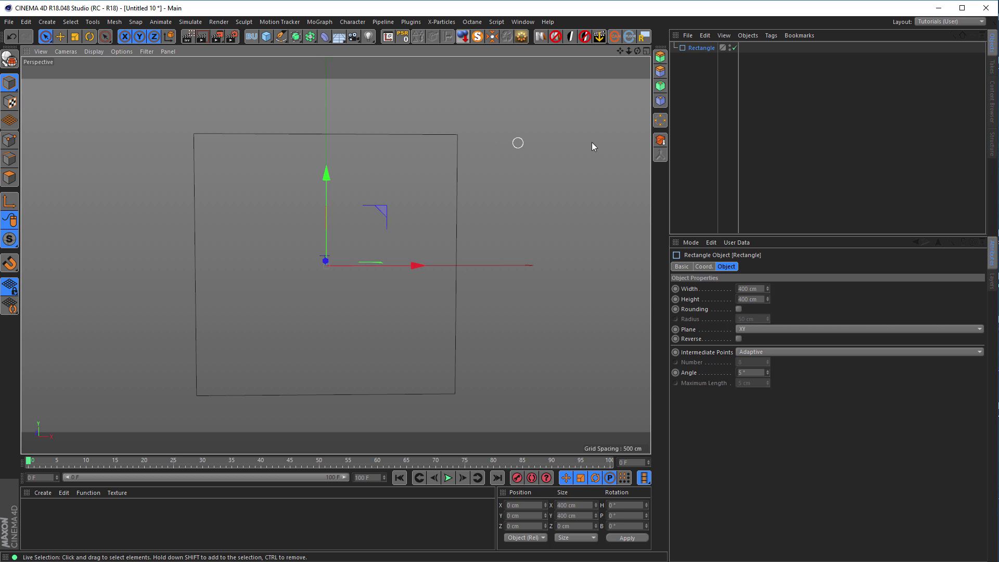
# Set the rectangle spline's width to 350 cm.
pyautogui.moveTo(767, 290); pyautogui.dragTo(763, 290)
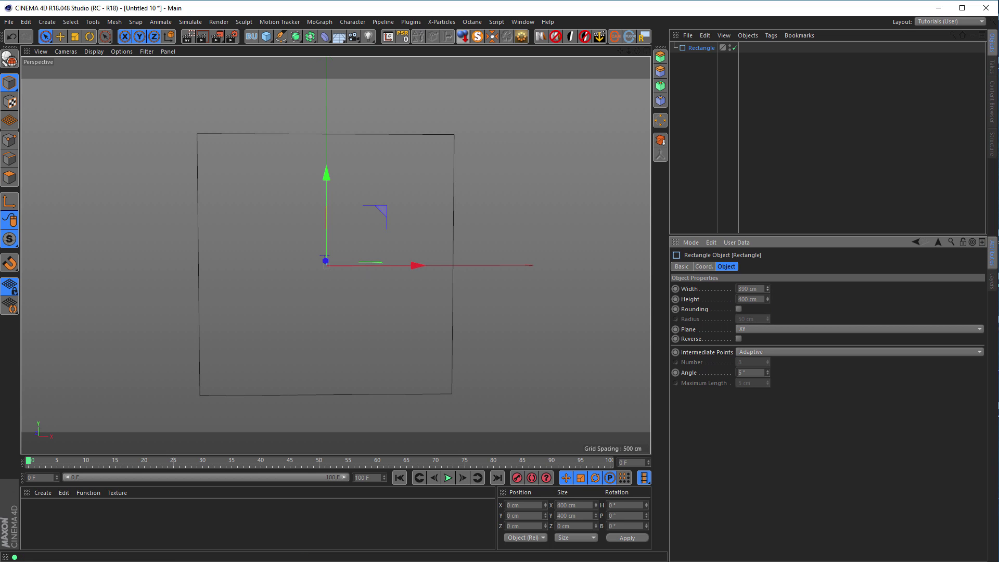
pyautogui.write('350')
pyautogui.press('Return')
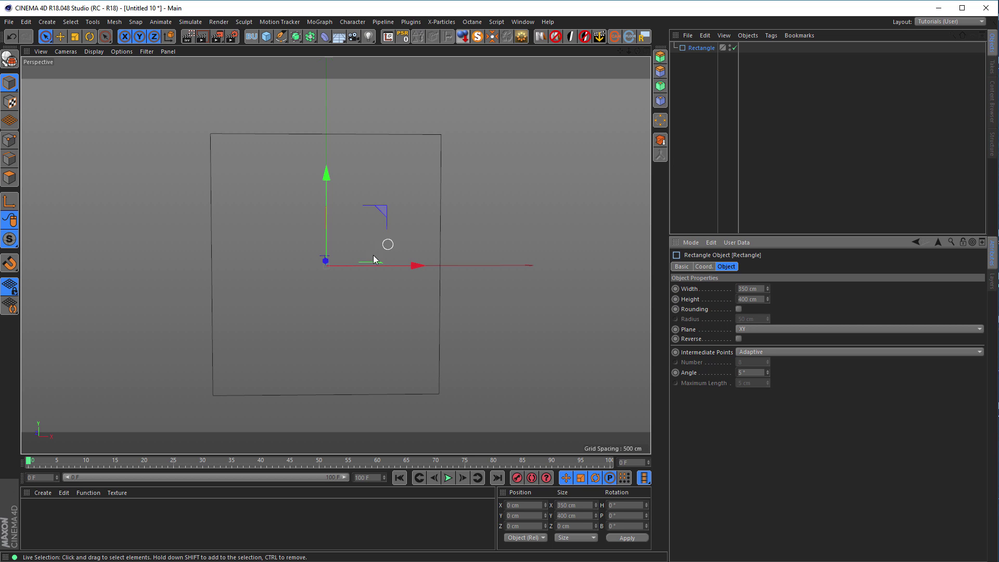
pyautogui.keyDown('alt'); pyautogui.moveTo(326, 268); pyautogui.dragTo(329, 265, button='middle'); pyautogui.keyUp('alt')
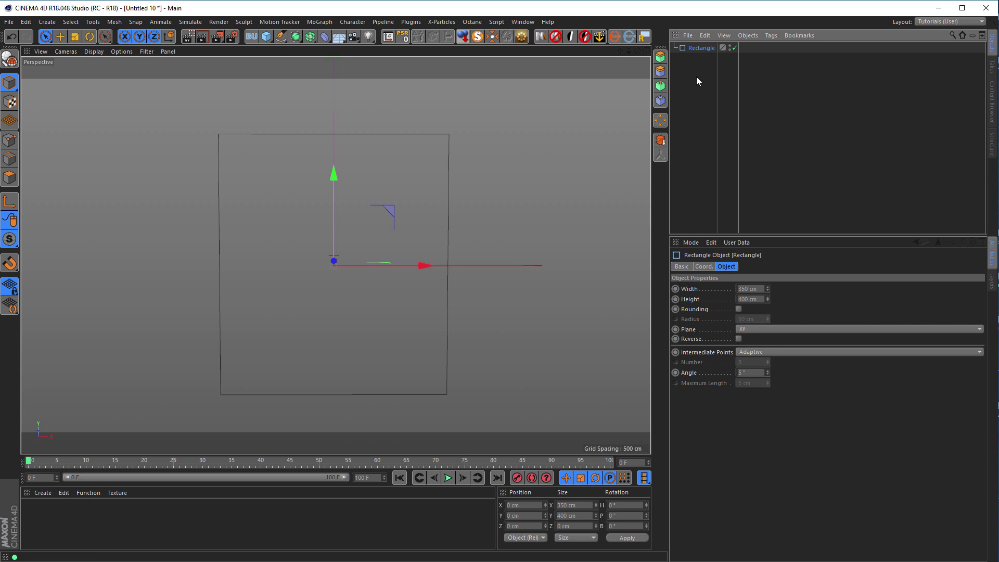
# Make the rectangle spline editable and subdivide its upper edge between the two corner points with 2 subdivisions.
pyautogui.press('c')
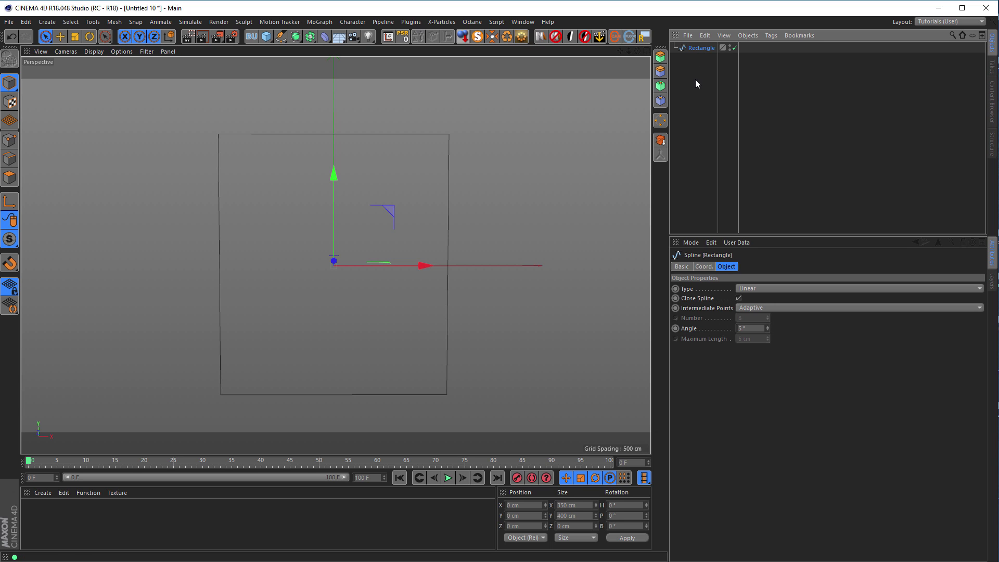
pyautogui.click(9, 139)
pyautogui.moveTo(182, 147)
pyautogui.mouseDown()
pyautogui.moveTo(276, 134)
pyautogui.moveTo(540, 145)
pyautogui.mouseUp()
pyautogui.rightClick(556, 221)
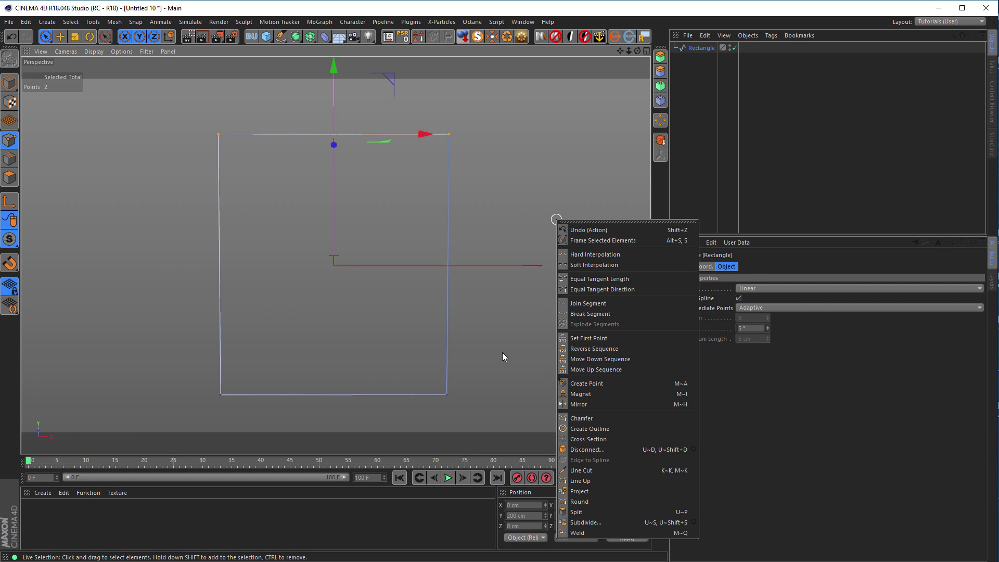
pyautogui.click(693, 523)
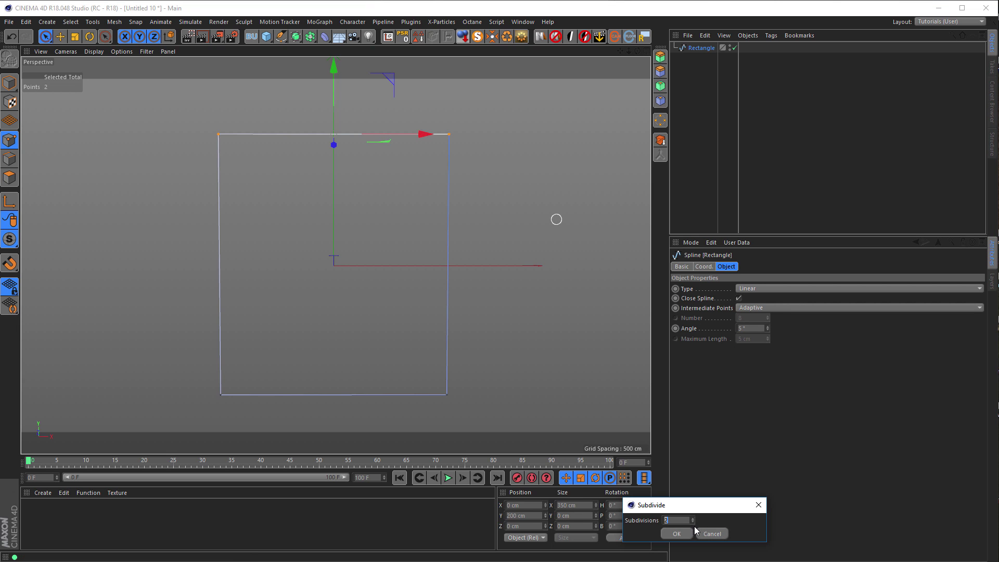
pyautogui.click(677, 534)
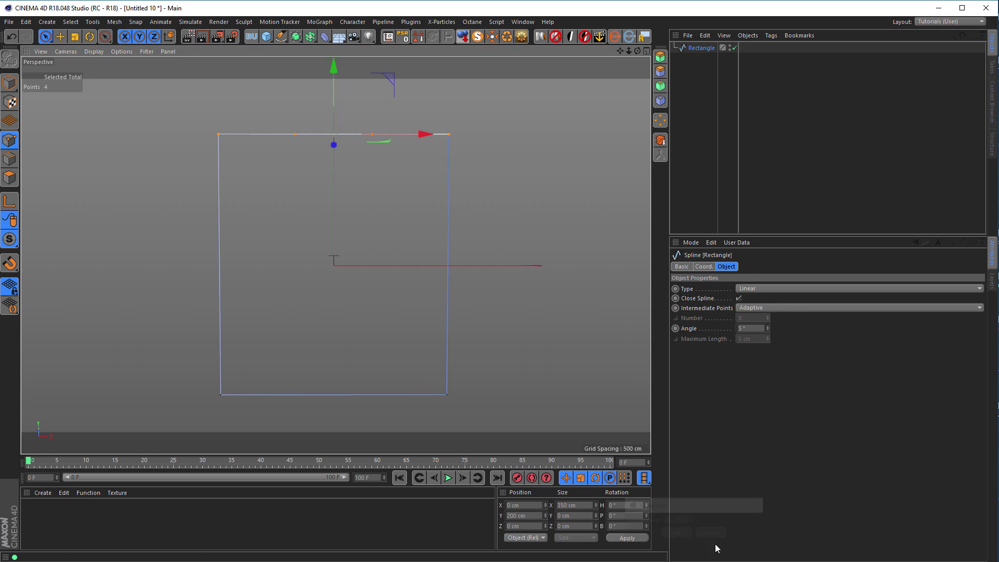
# In the front view, lower the two middle points of the rectangle spline's upper edge to about Y -76 cm.
pyautogui.middleClick(542, 396)
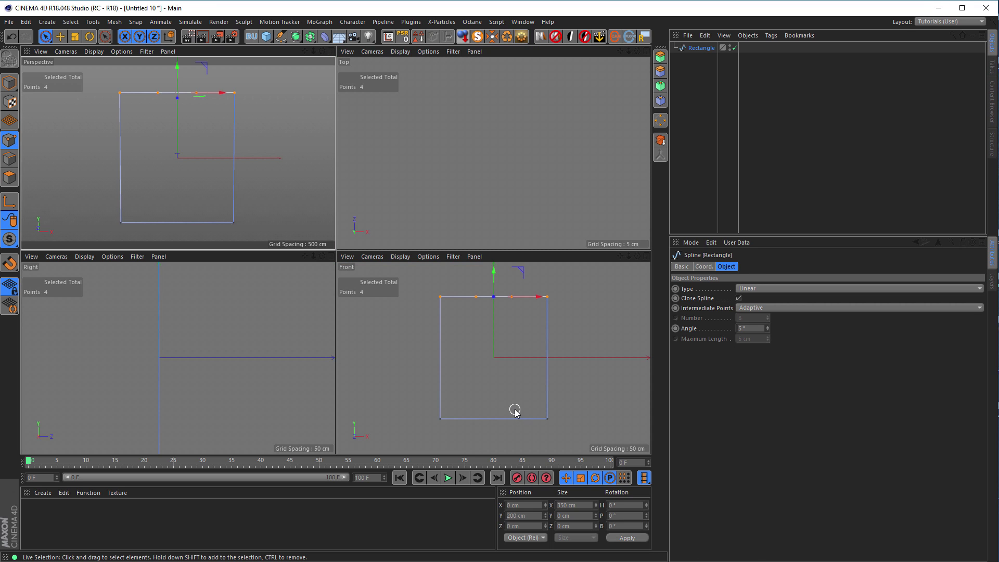
pyautogui.middleClick(515, 408)
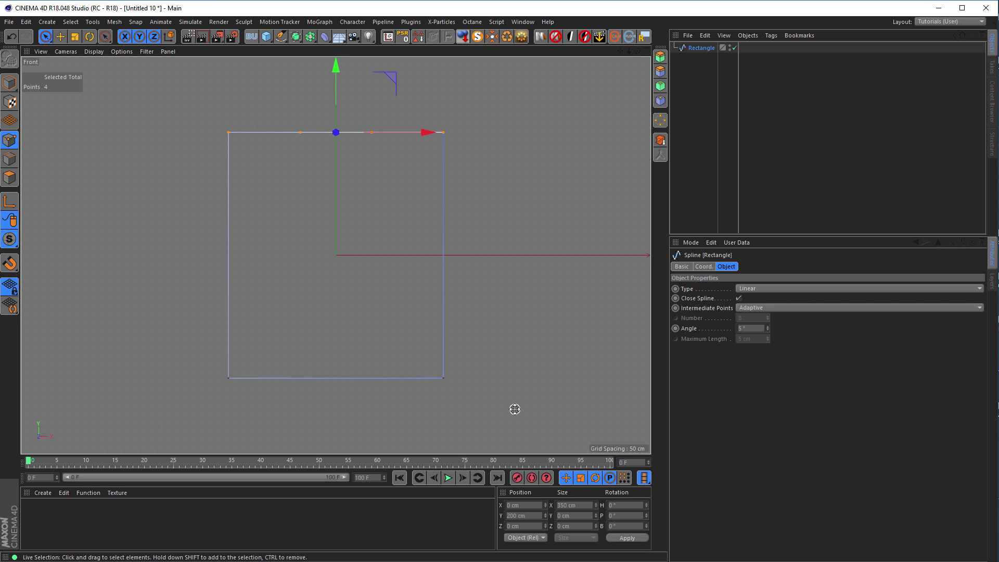
pyautogui.click(454, 284)
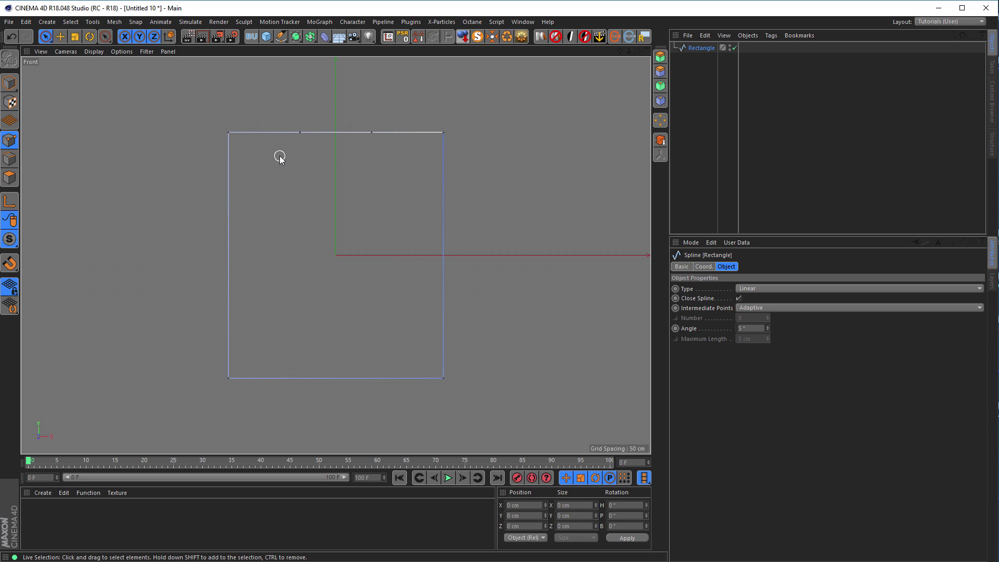
pyautogui.moveTo(291, 134); pyautogui.dragTo(341, 130)
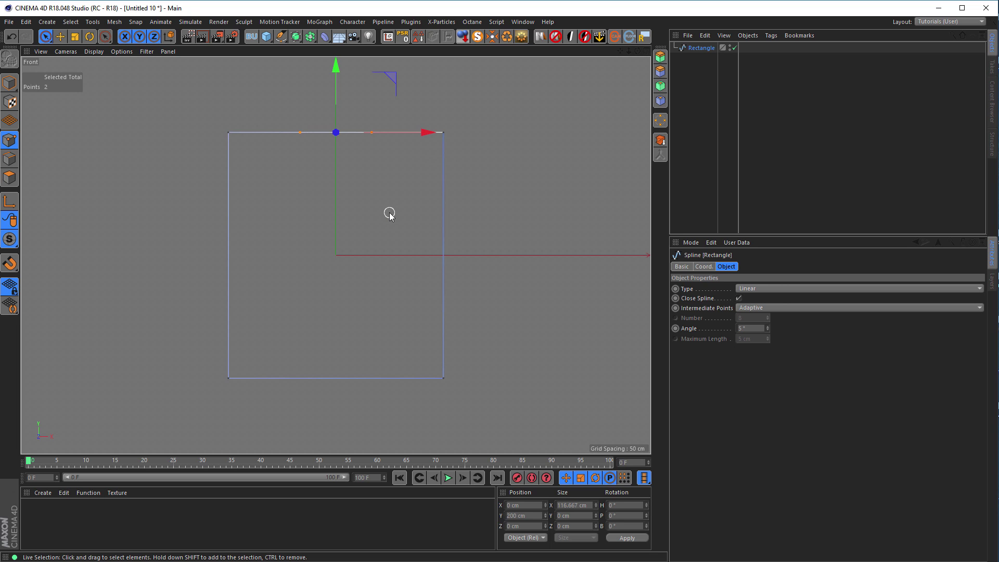
pyautogui.moveTo(338, 64); pyautogui.dragTo(336, 235)
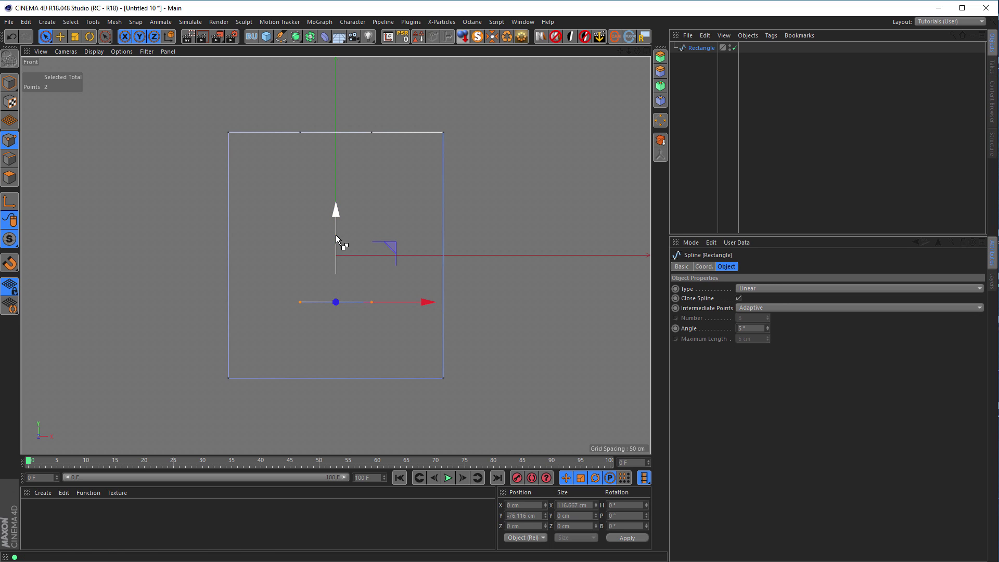
pyautogui.click(502, 200)
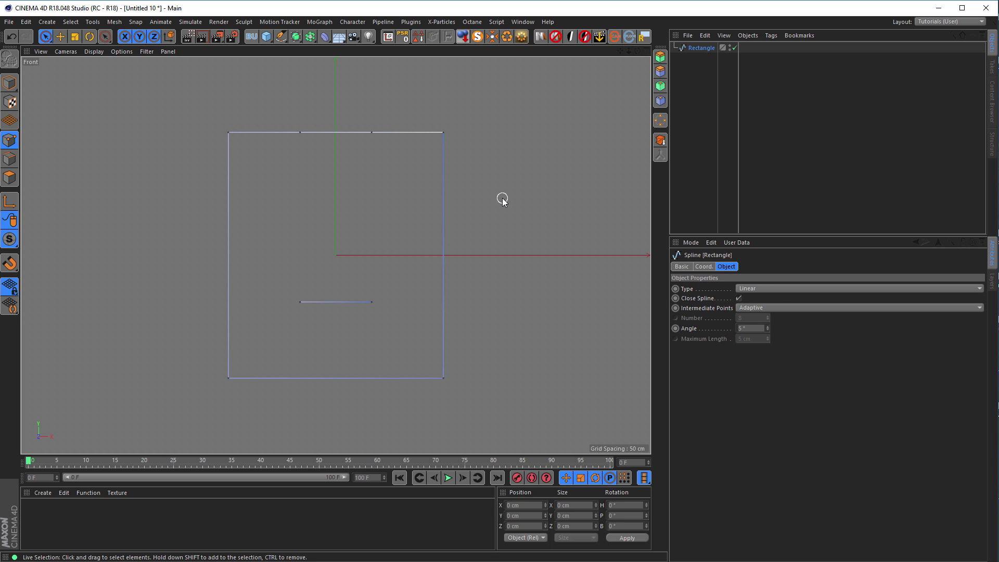
# Open the closed spline and set the inner upper-left point as its first point, leaving a gap in the upper edge.
pyautogui.click(739, 298)
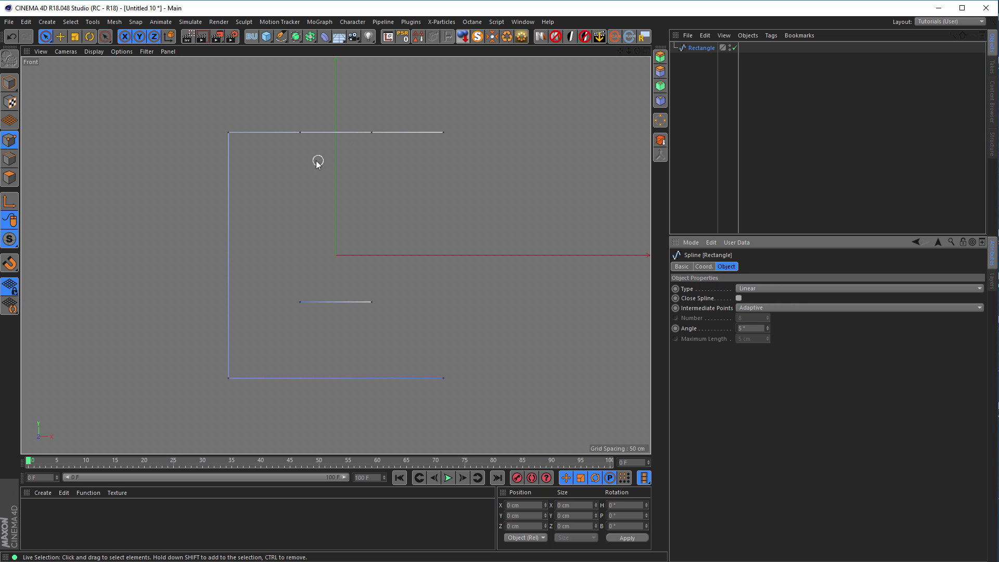
pyautogui.click(299, 132)
pyautogui.rightClick(477, 217)
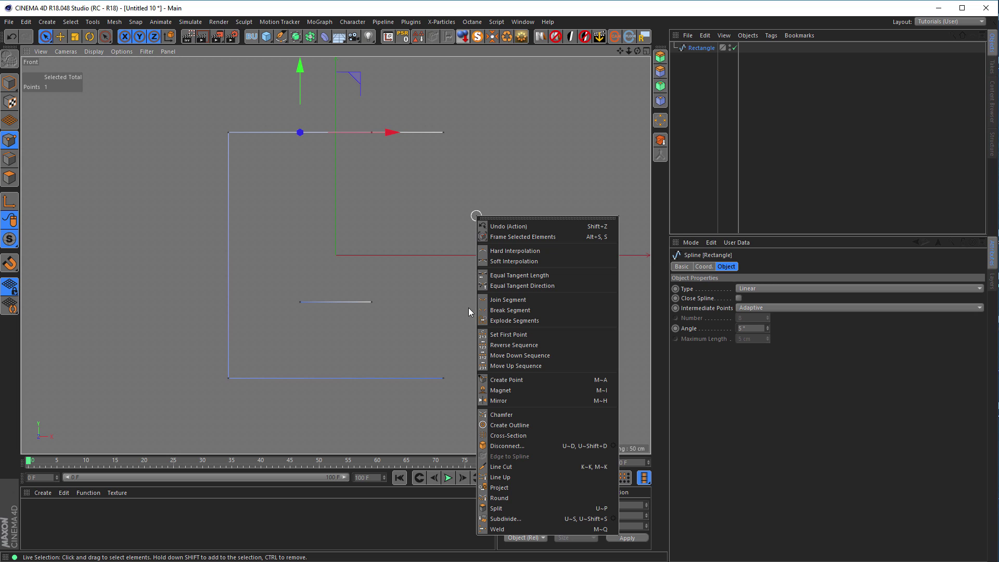
pyautogui.click(503, 335)
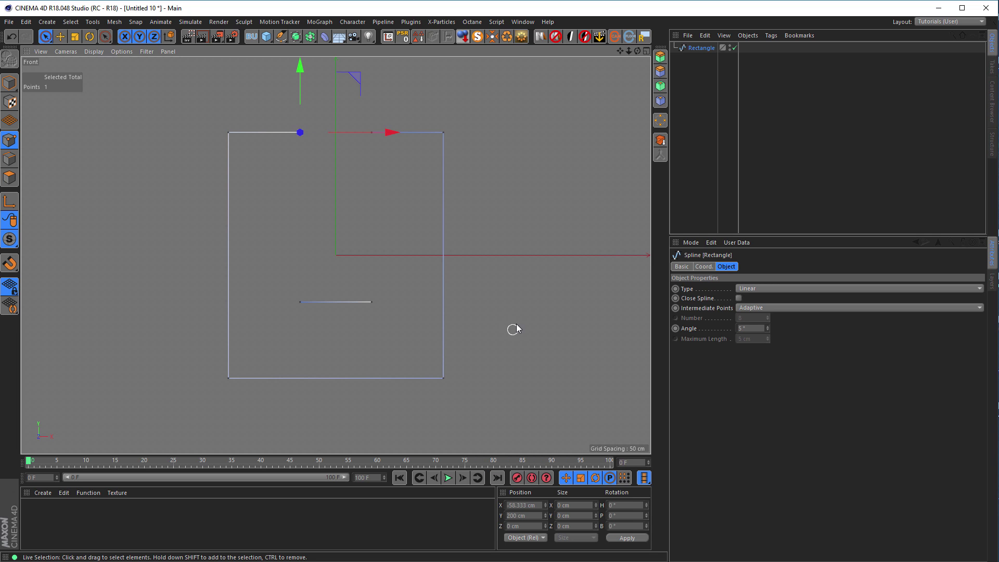
pyautogui.click(517, 328)
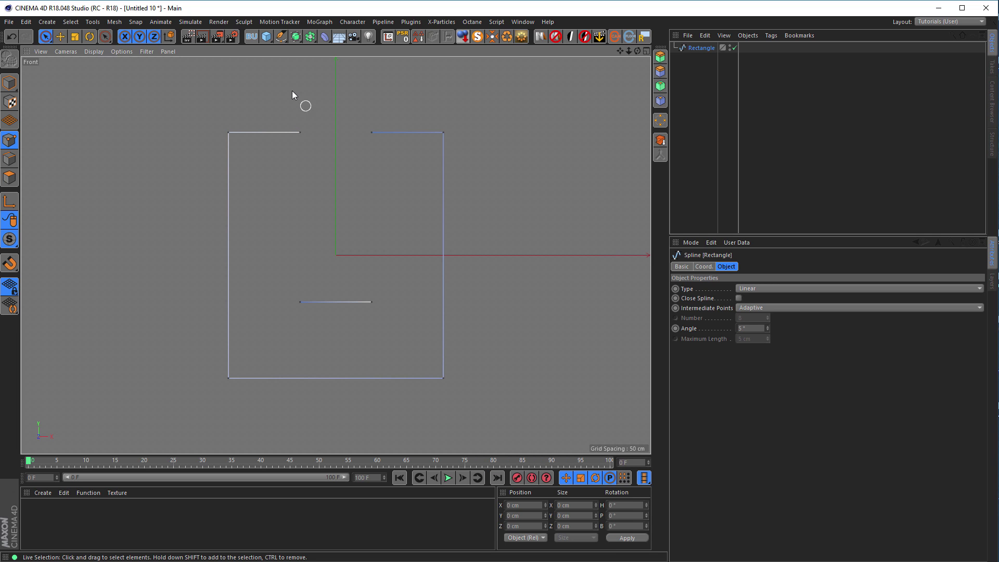
# Join both inner upper points to the ends of the lowered segment with the Pen tool to complete the U outline.
pyautogui.moveTo(280, 36); pyautogui.dragTo(308, 52)
pyautogui.click(301, 132)
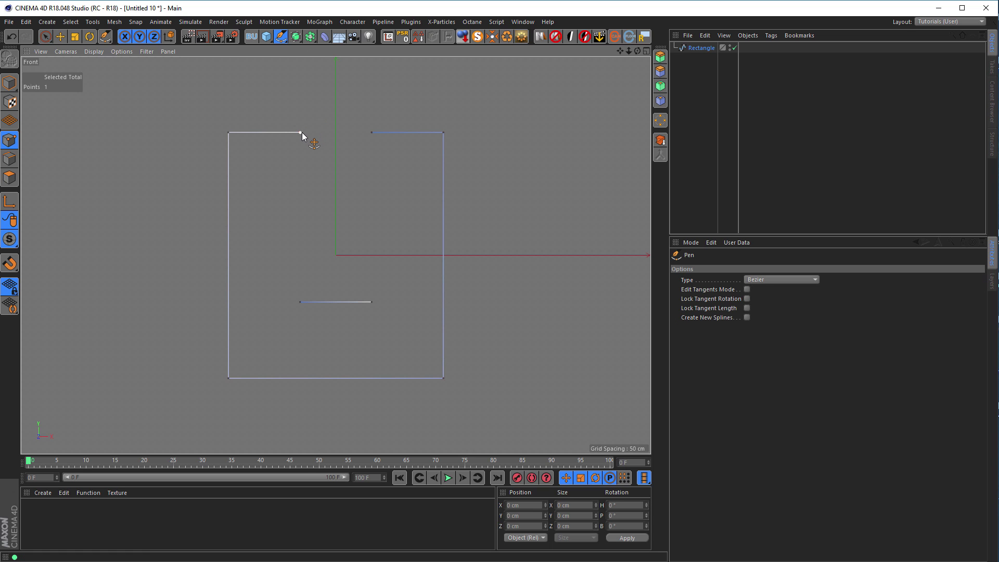
pyautogui.click(301, 302)
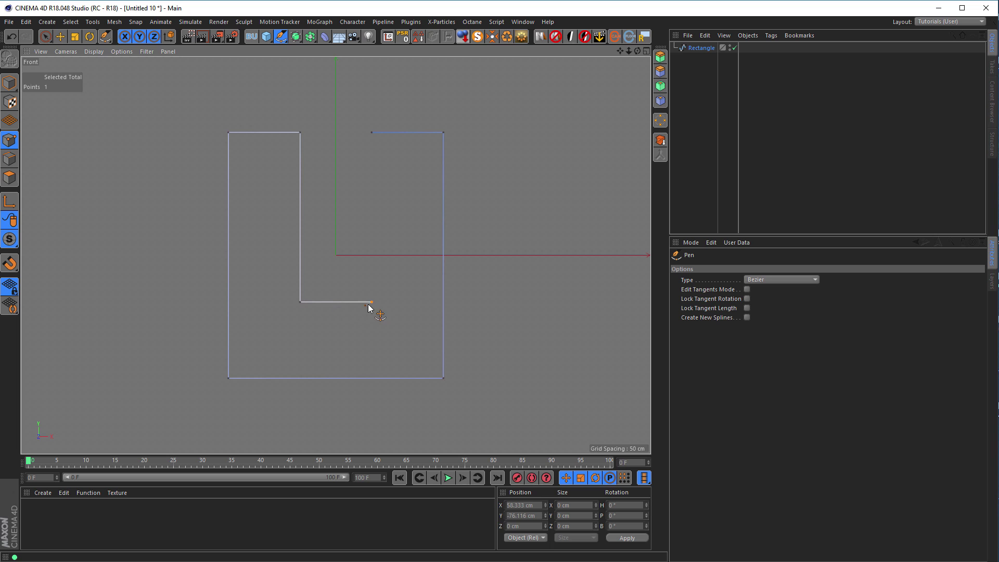
pyautogui.click(372, 133)
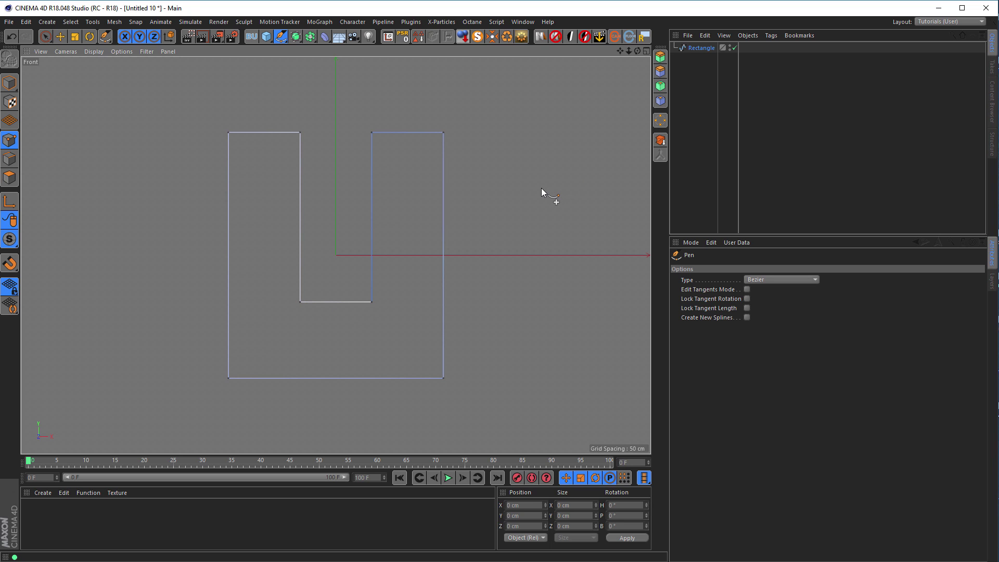
# Chamfer all points of the U outline with a radius of about 250 cm for fully rounded ends, and return to model mode.
pyautogui.hotkey('ctrl', 'a')
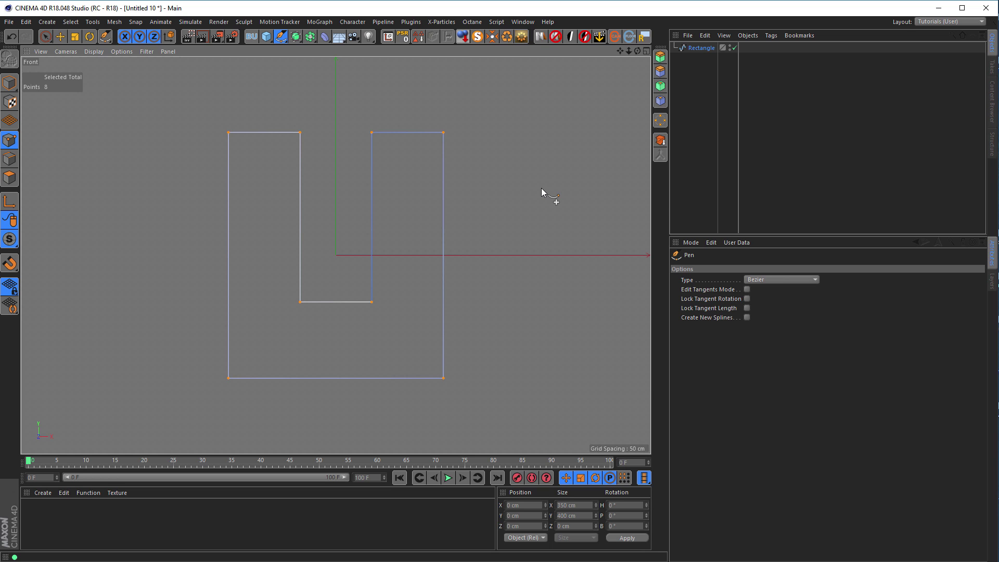
pyautogui.rightClick(541, 189)
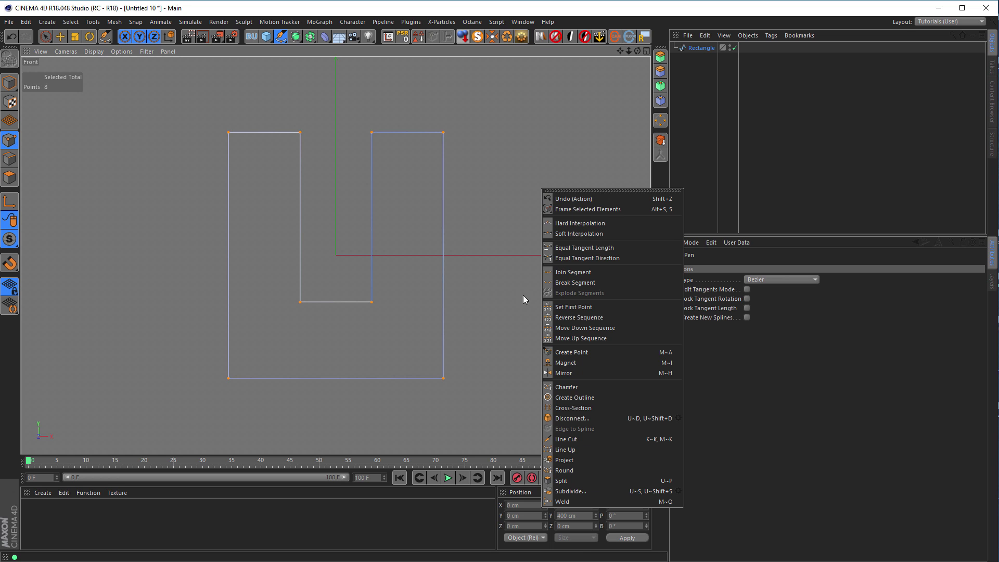
pyautogui.click(566, 387)
pyautogui.moveTo(564, 364); pyautogui.dragTo(692, 364)
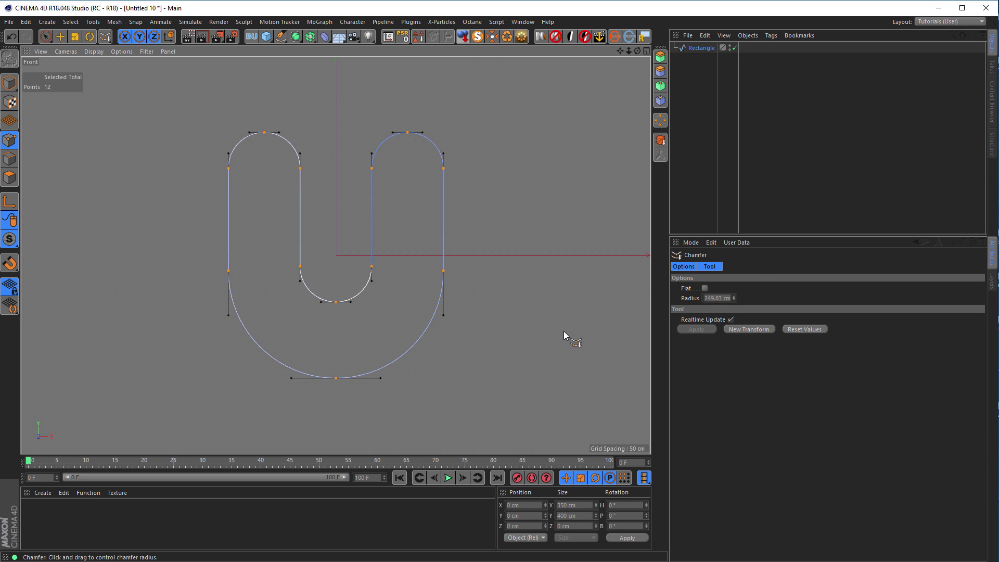
pyautogui.click(10, 82)
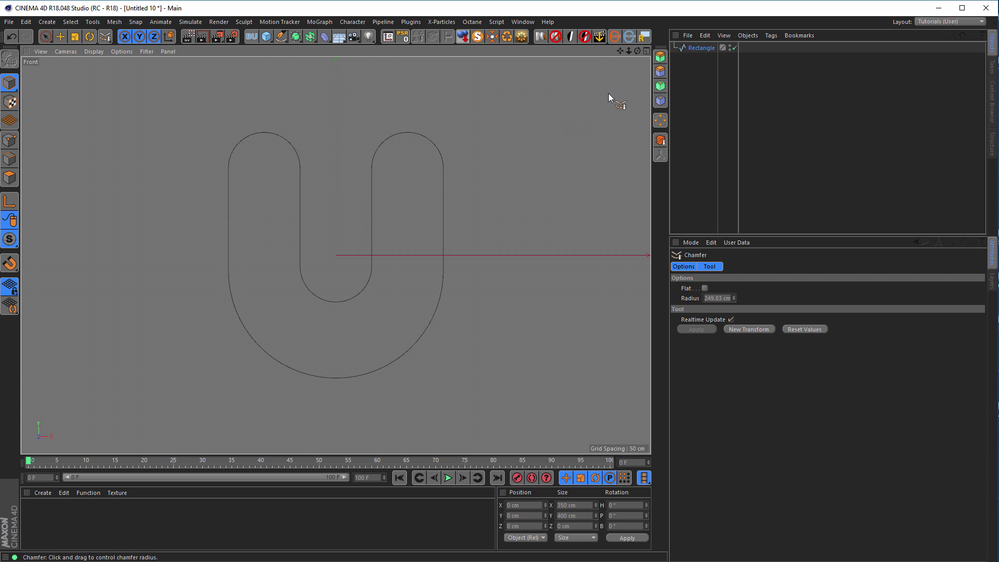
# Rename the U-shaped spline to Clone Path.
pyautogui.doubleClick(698, 49)
pyautogui.write('Clone Path')
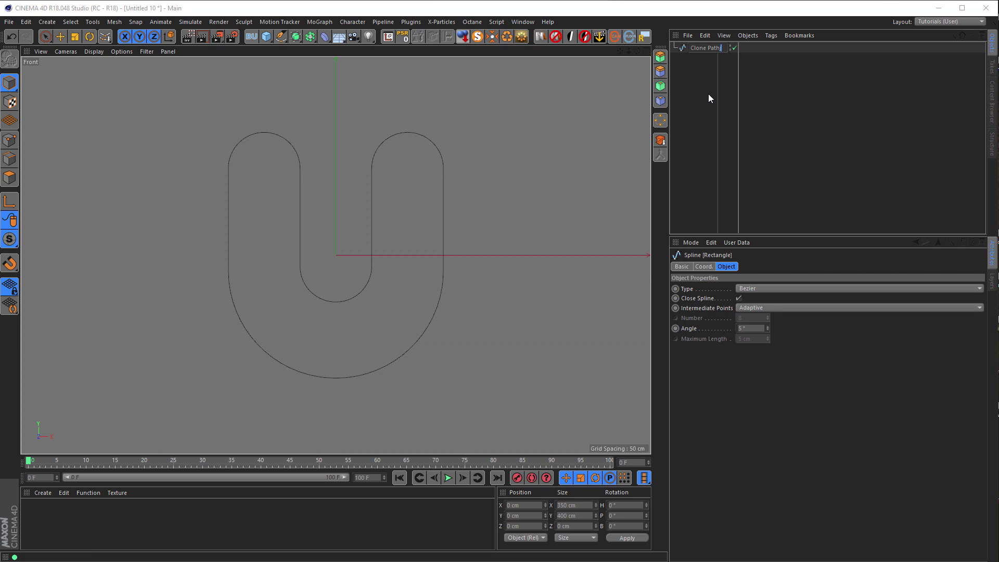
pyautogui.press('Return')
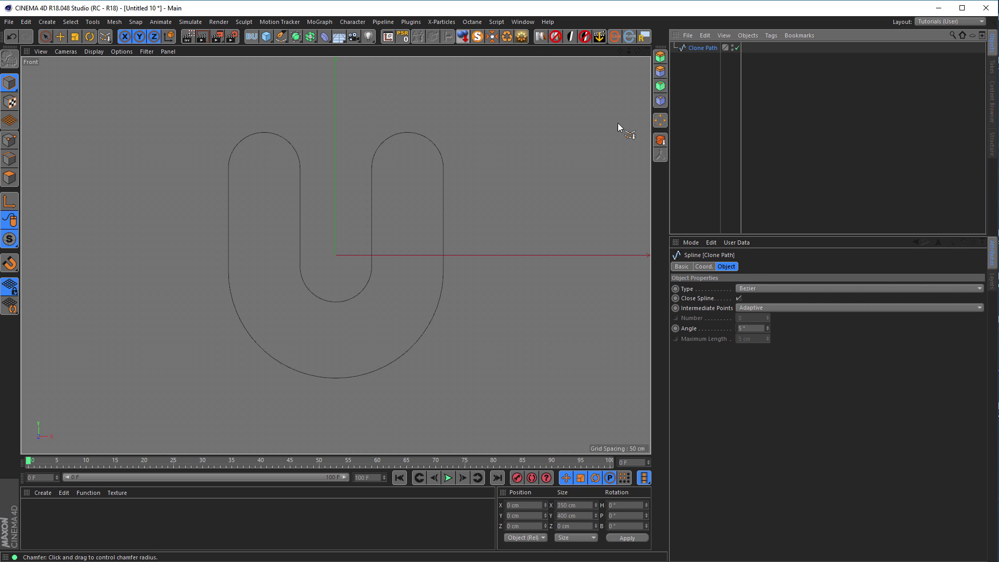
# In the perspective view, add a second rectangle spline 10 cm wide and 5 cm high.
pyautogui.middleClick(540, 159)
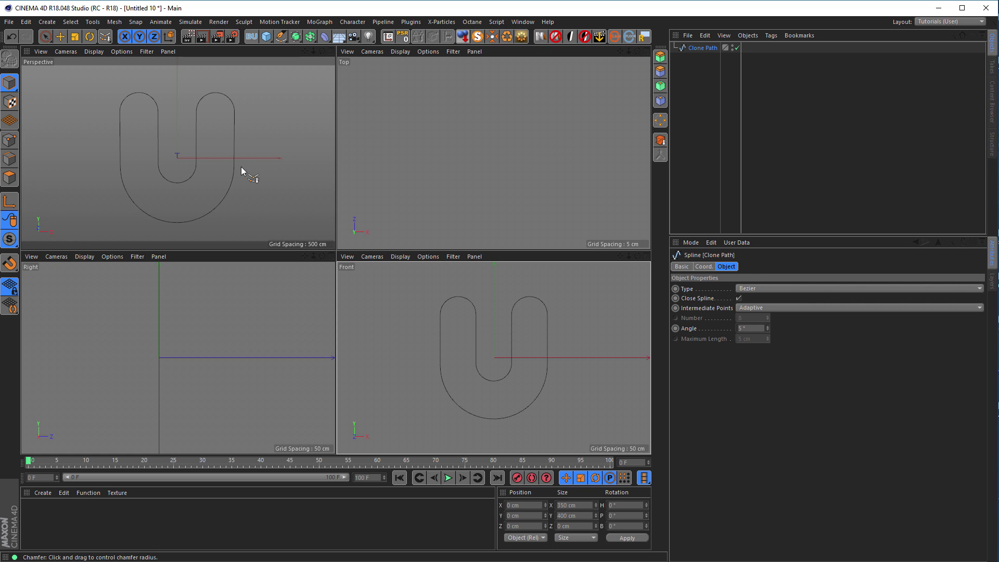
pyautogui.middleClick(276, 187)
pyautogui.keyDown('alt'); pyautogui.moveTo(328, 206); pyautogui.dragTo(313, 172); pyautogui.keyUp('alt')
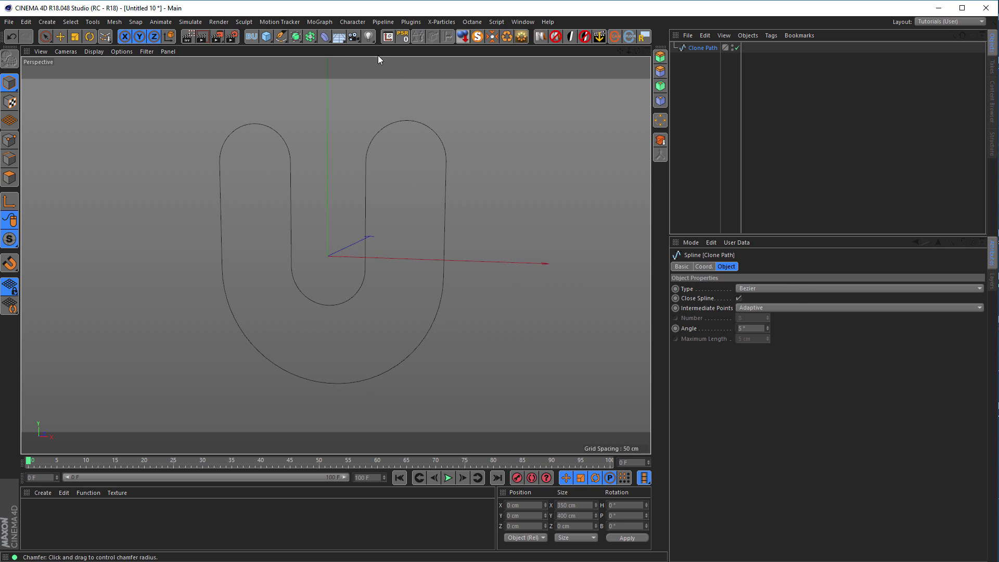
pyautogui.click(281, 36)
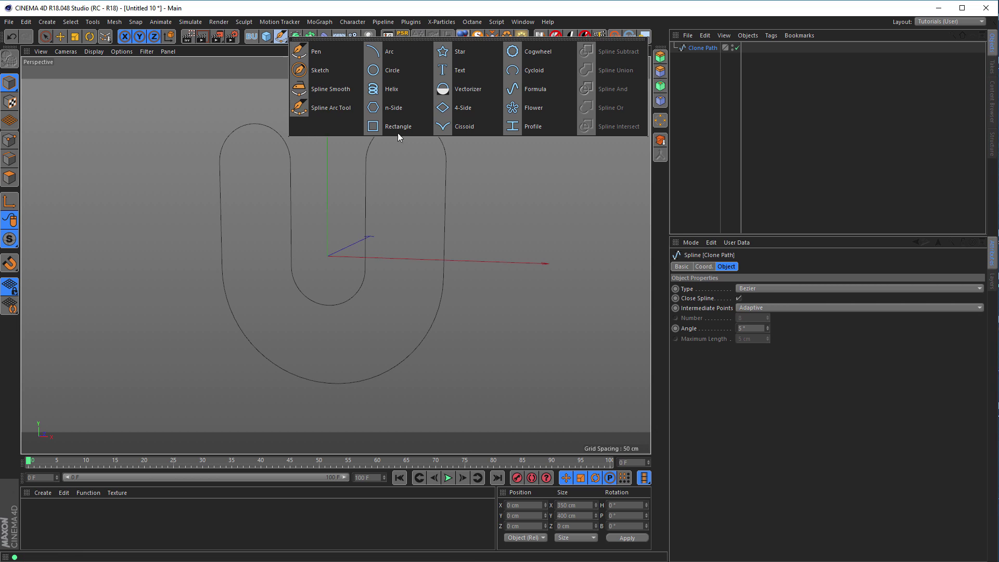
pyautogui.click(396, 127)
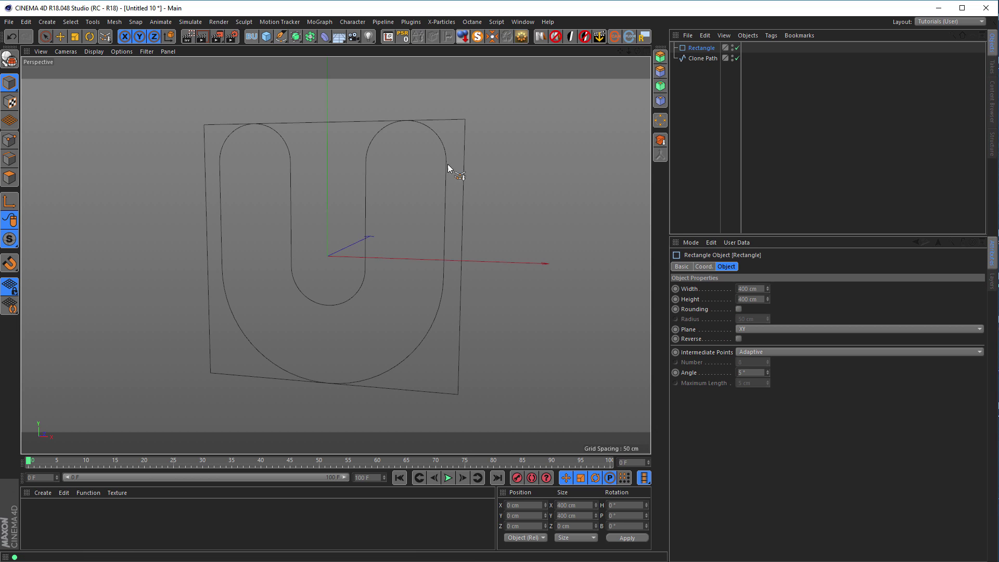
pyautogui.click(756, 290)
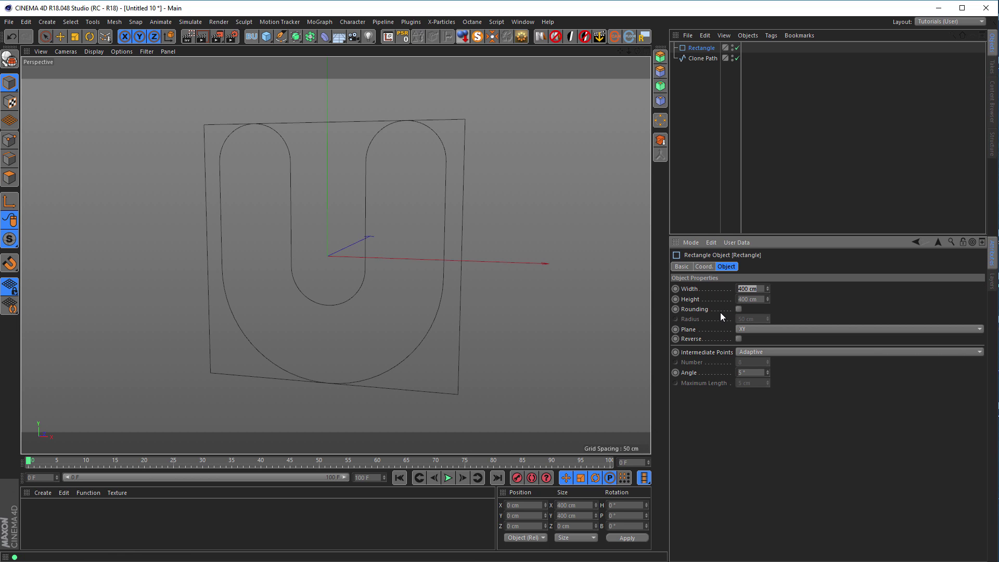
pyautogui.write('10')
pyautogui.press('Tab')
pyautogui.write('5')
pyautogui.press('Return')
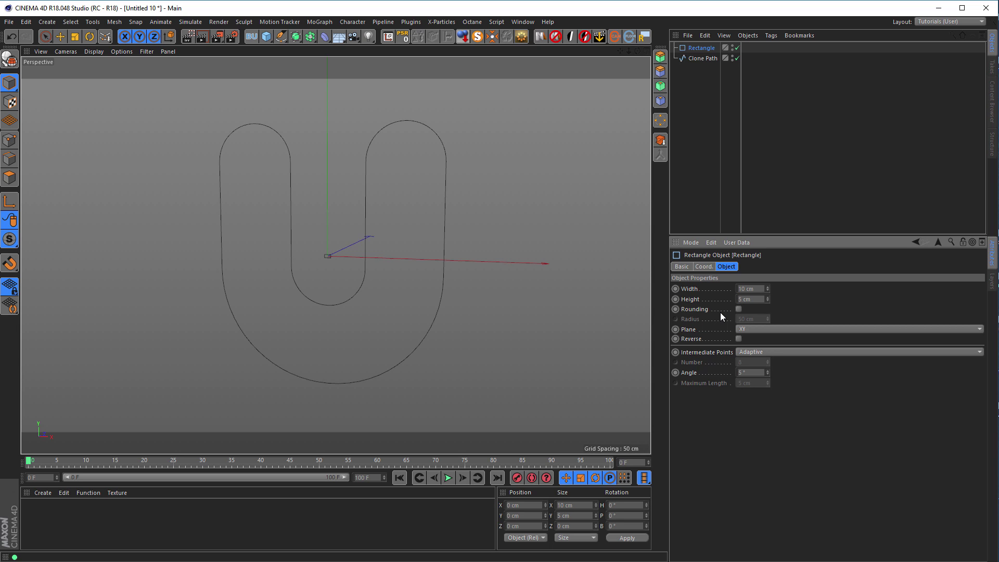
# Enable rounding on the small rectangle spline.
pyautogui.scroll(10, 323, 255)
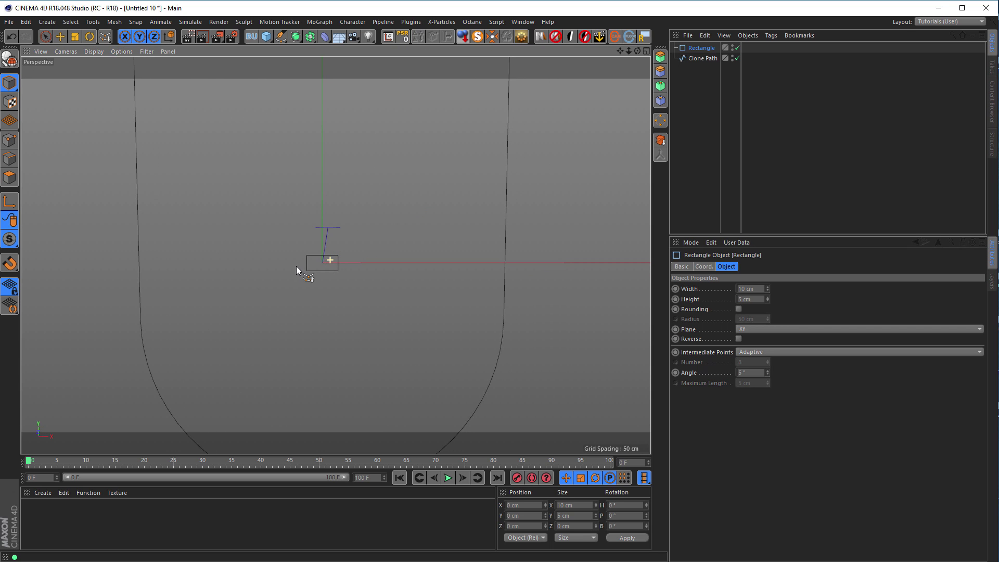
pyautogui.keyDown('alt'); pyautogui.moveTo(357, 308); pyautogui.dragTo(653, 333); pyautogui.keyUp('alt')
pyautogui.click(737, 308)
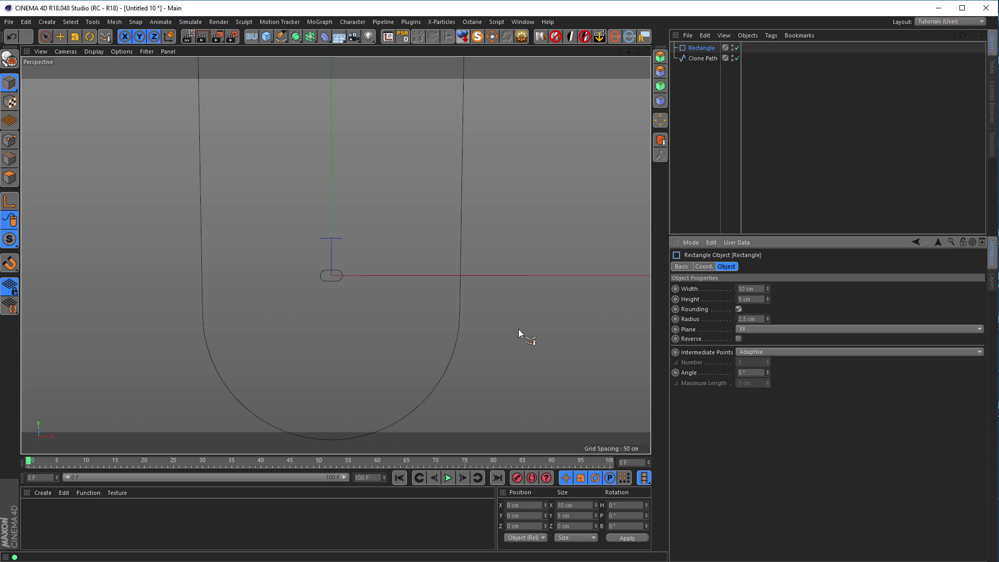
# Examine the small rounded rectangle's size relative to the U outline in the front and perspective views.
pyautogui.middleClick(517, 335)
pyautogui.middleClick(515, 347)
pyautogui.scroll(10, 336, 260)
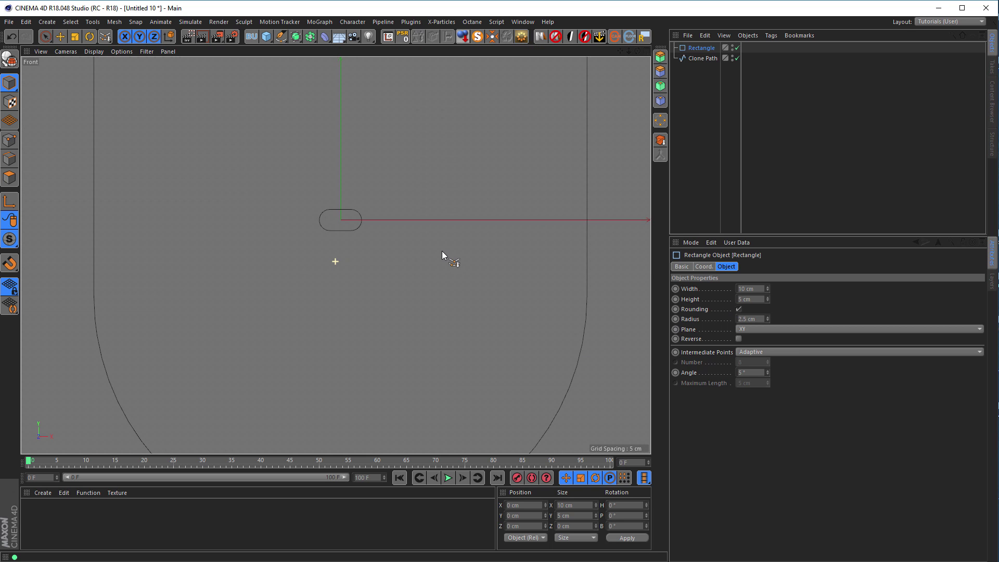
pyautogui.scroll(-5, 243, 283)
pyautogui.scroll(3, 260, 281)
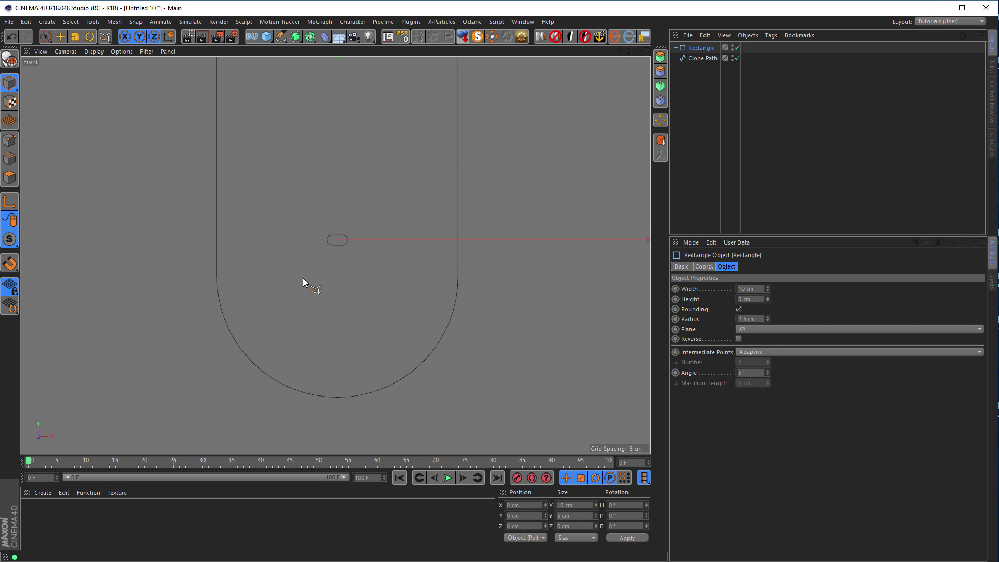
pyautogui.scroll(-3, 248, 286)
pyautogui.scroll(1, 259, 282)
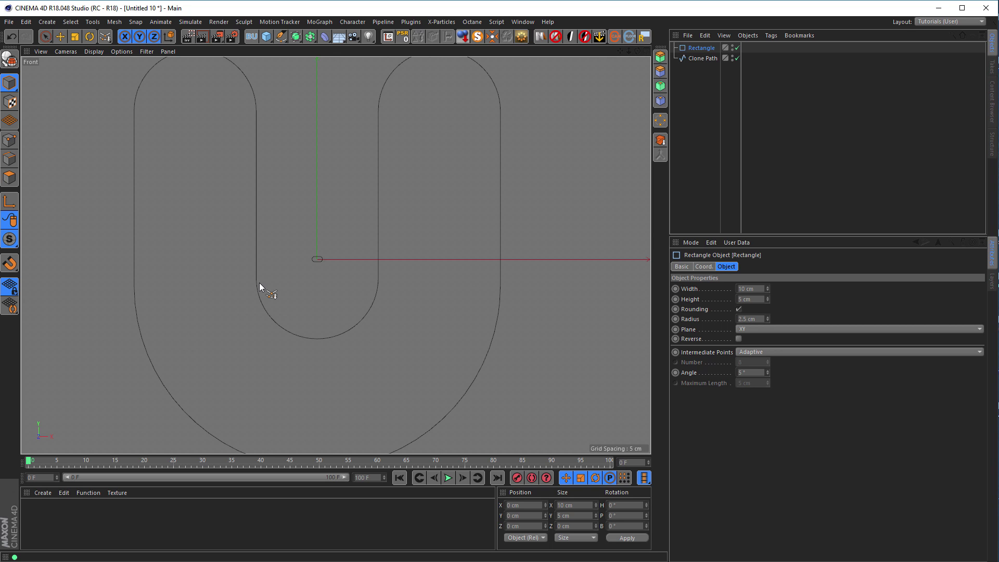
pyautogui.middleClick(259, 282)
pyautogui.middleClick(234, 229)
pyautogui.scroll(-1, 279, 260)
pyautogui.keyDown('alt'); pyautogui.moveTo(279, 260); pyautogui.dragTo(364, 258); pyautogui.keyUp('alt')
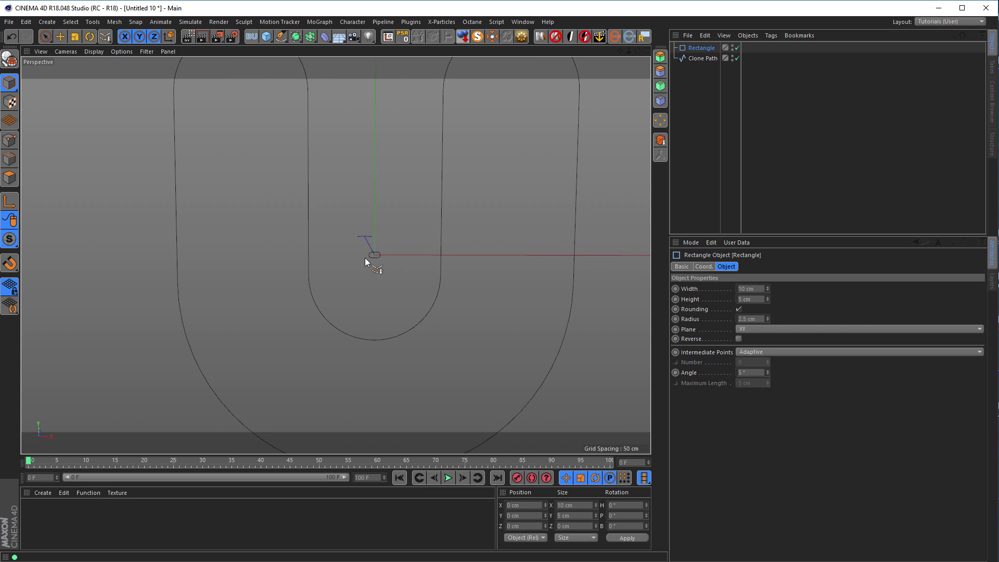
# Set the rounded rectangle's width to 100 cm and height to 50 cm, and raise its rounding radius to 25 cm.
pyautogui.doubleClick(762, 289)
pyautogui.write('100')
pyautogui.press('Tab')
pyautogui.write('50')
pyautogui.press('Return')
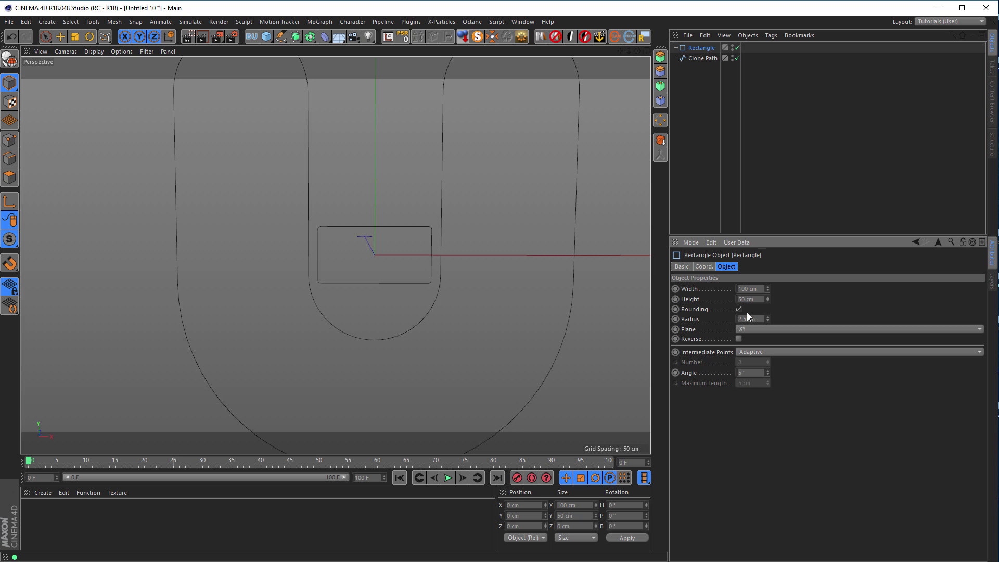
pyautogui.moveTo(769, 319); pyautogui.dragTo(768, 307)
# Place the rounded rectangle below Clone Path in the object hierarchy and rename it to Sweep Path.
pyautogui.moveTo(702, 89); pyautogui.dragTo(700, 60)
pyautogui.doubleClick(700, 58)
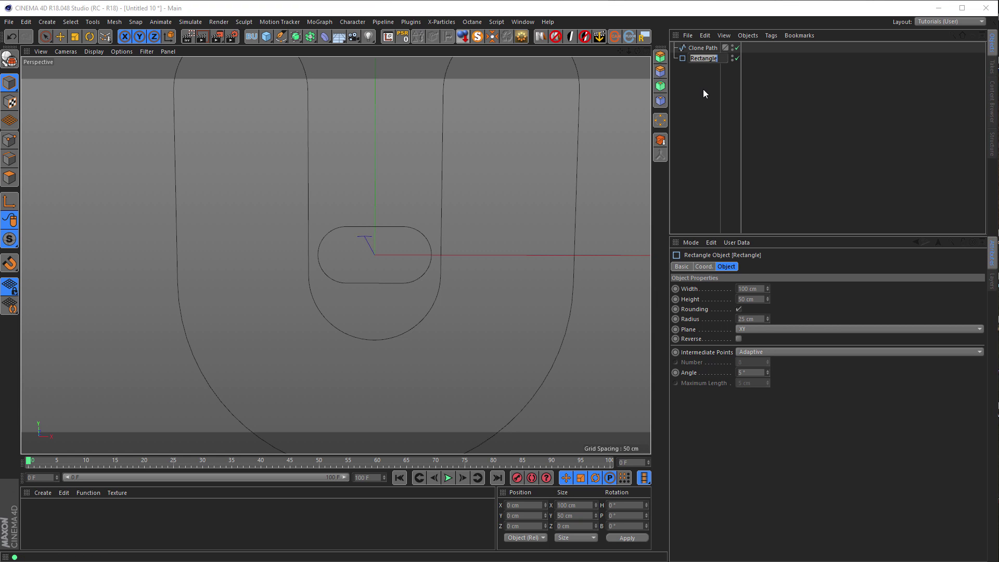
pyautogui.write('Sweep Path')
pyautogui.press('Return')
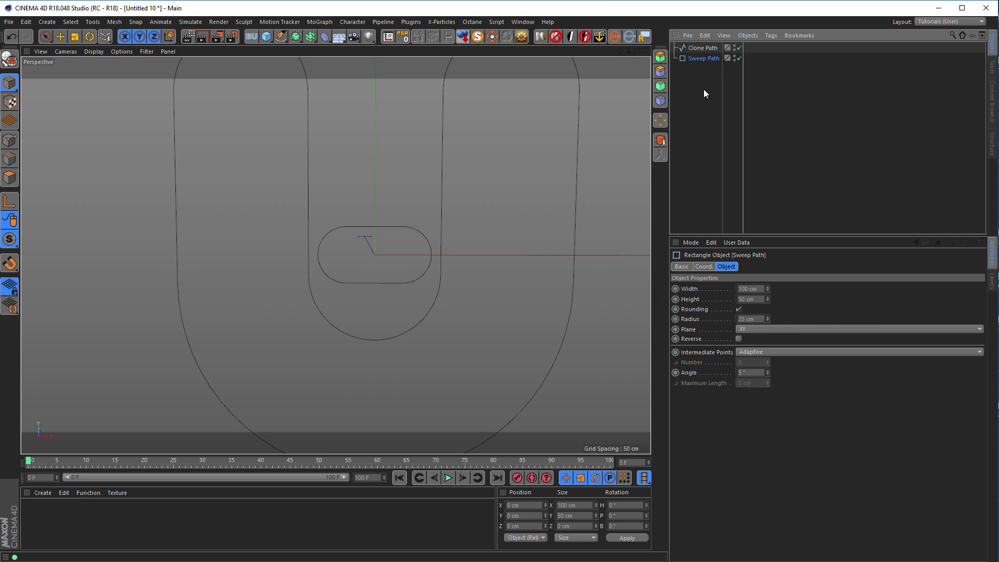
# Duplicate the Sweep Path rectangle and rename the copy to Sweep Profile.
pyautogui.keyDown('ctrl'); pyautogui.moveTo(701, 51); pyautogui.dragTo(698, 52); pyautogui.keyUp('ctrl')
pyautogui.doubleClick(712, 58)
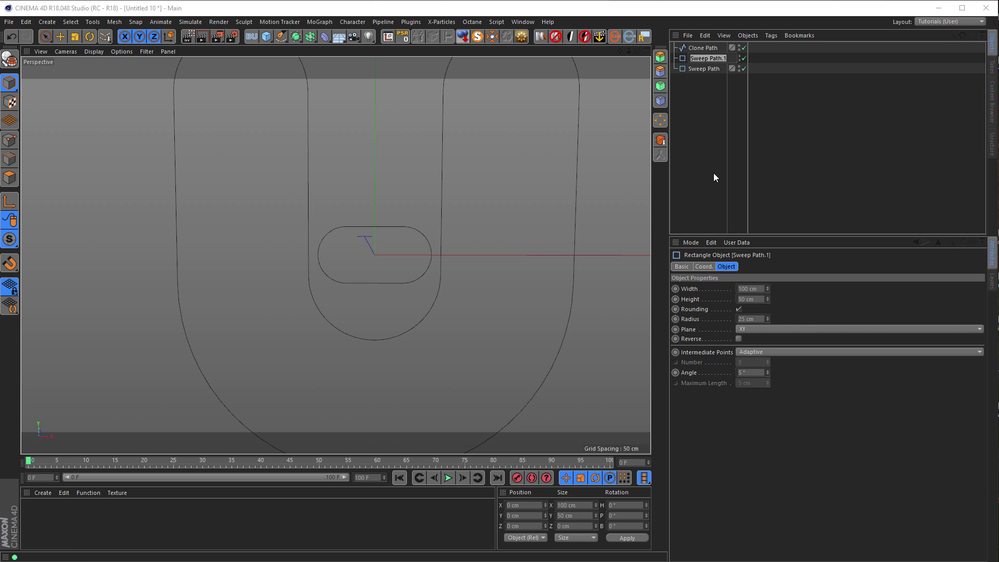
pyautogui.press('End')
pyautogui.hotkey('shift', 'Left')
pyautogui.hotkey('shift', 'Left')
pyautogui.hotkey('shift', 'Left')
pyautogui.hotkey('shift', 'Left')
pyautogui.hotkey('shift', 'Left')
pyautogui.write('rofile')
pyautogui.press('Return')
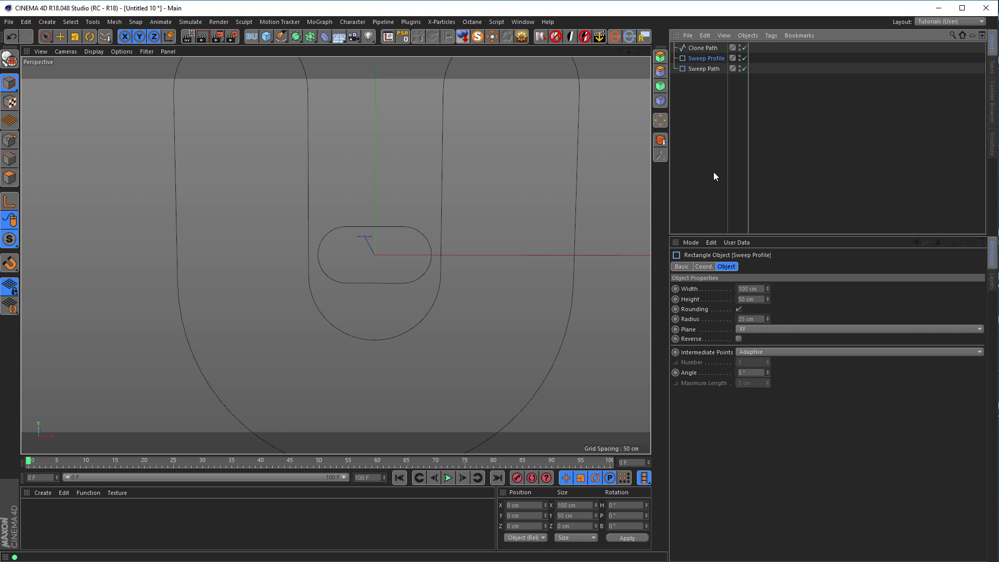
# Set Sweep Profile's width to 10 cm and height to 3 cm, with a rounding radius of 1.5 cm.
pyautogui.click(763, 289)
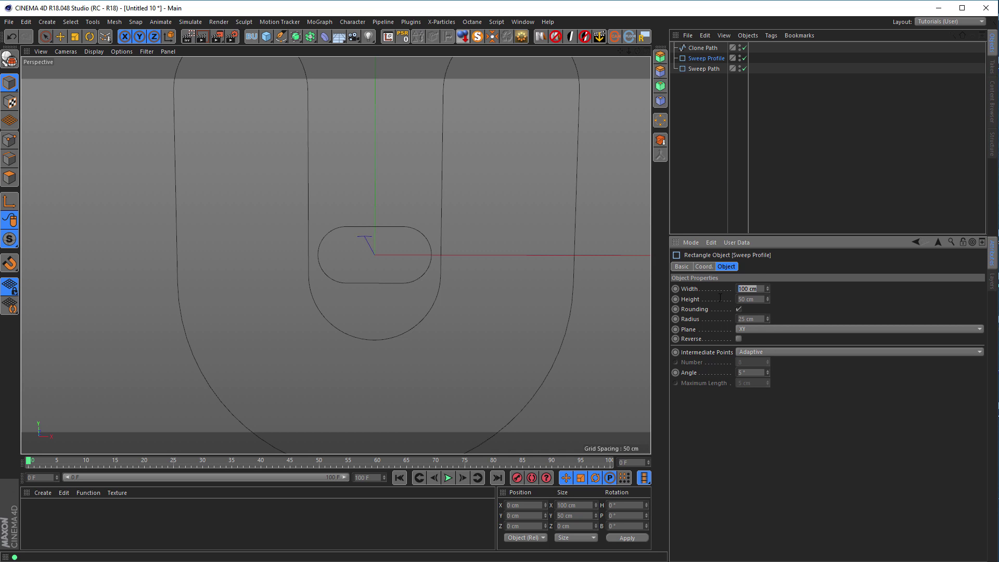
pyautogui.write('10')
pyautogui.press('Tab')
pyautogui.write('2')
pyautogui.press('Return')
pyautogui.keyDown('alt'); pyautogui.moveTo(375, 256); pyautogui.dragTo(468, 245, button='right'); pyautogui.keyUp('alt')
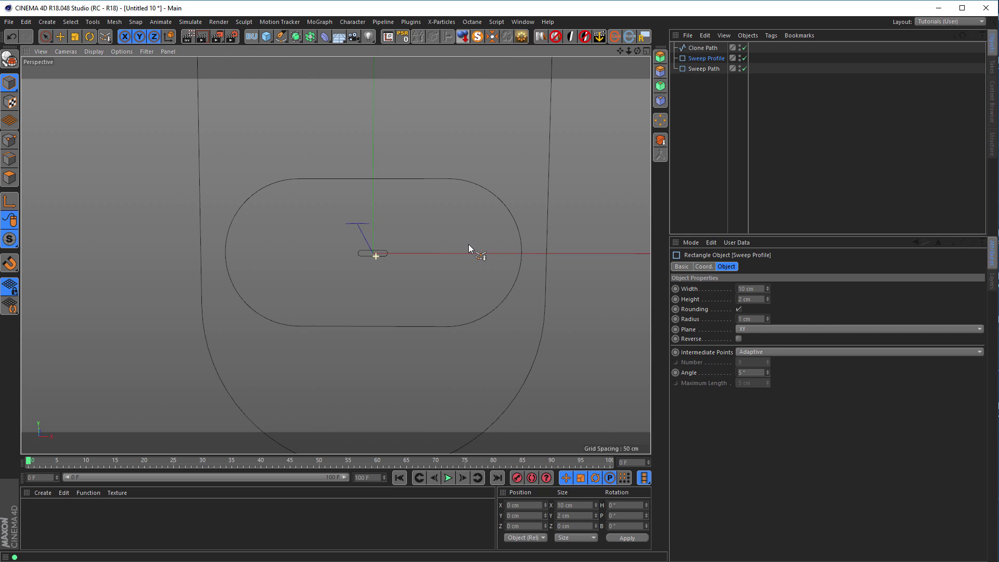
pyautogui.click(767, 297)
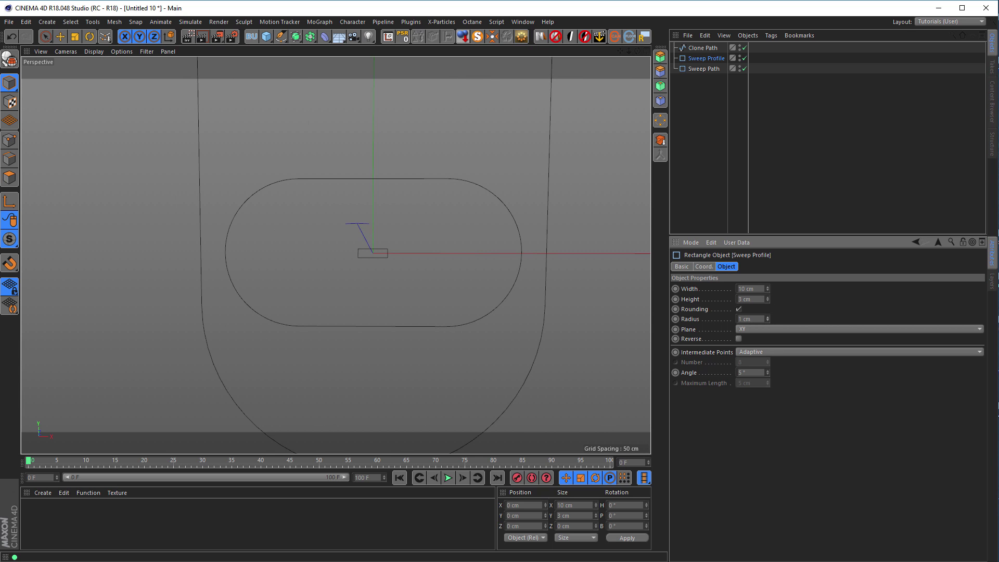
pyautogui.keyDown('alt'); pyautogui.moveTo(479, 304); pyautogui.dragTo(344, 333, button='right'); pyautogui.keyUp('alt')
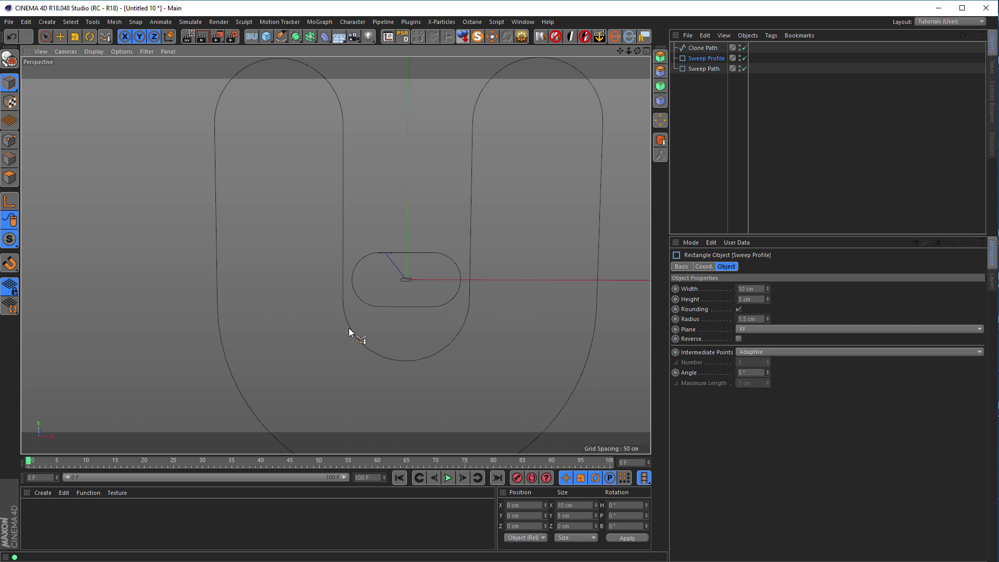
# Add a Sweep object containing Sweep Profile as its first child and Sweep Path directly below it.
pyautogui.middleClick(349, 332)
pyautogui.middleClick(198, 163)
pyautogui.keyDown('alt'); pyautogui.moveTo(284, 252); pyautogui.dragTo(501, 200); pyautogui.keyUp('alt')
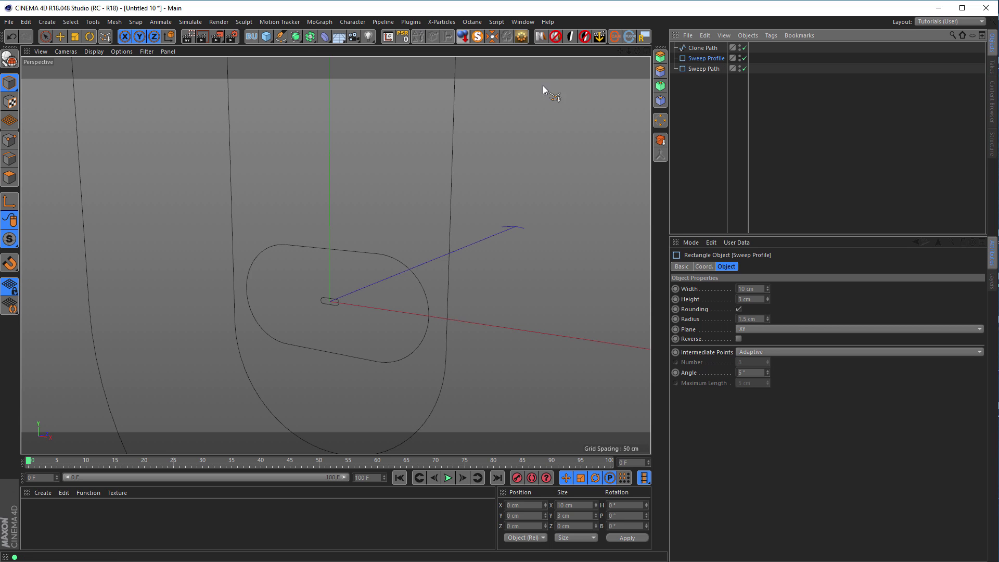
pyautogui.click(295, 37)
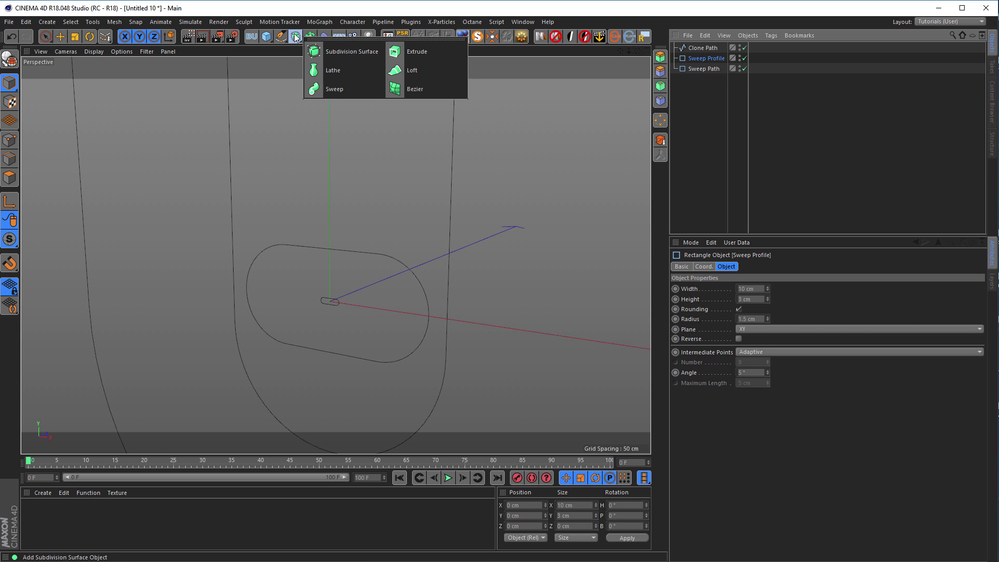
pyautogui.click(335, 89)
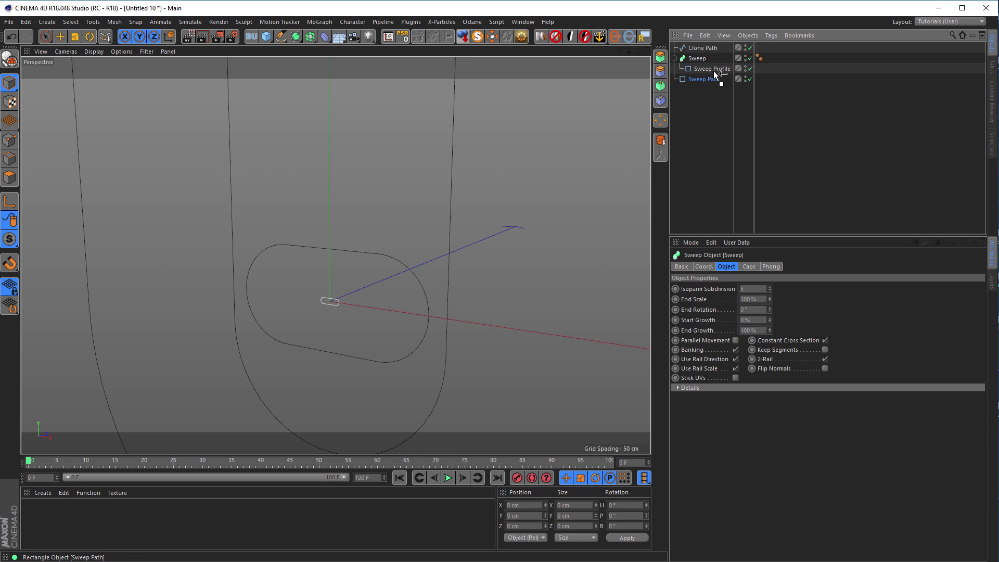
pyautogui.moveTo(708, 79); pyautogui.dragTo(722, 76)
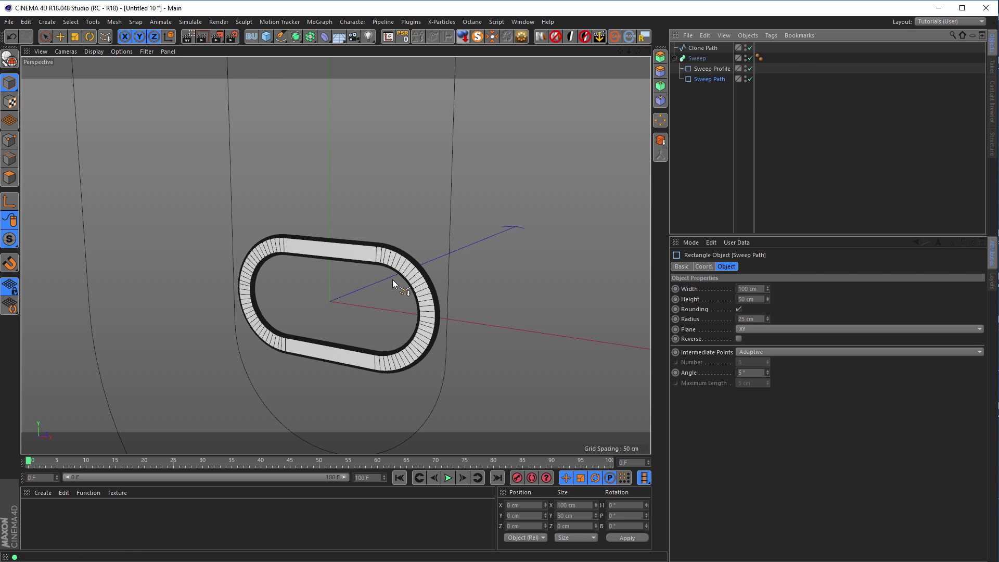
# Set Sweep Profile's width to 3 cm and height to 10 cm.
pyautogui.scroll(8, 393, 279)
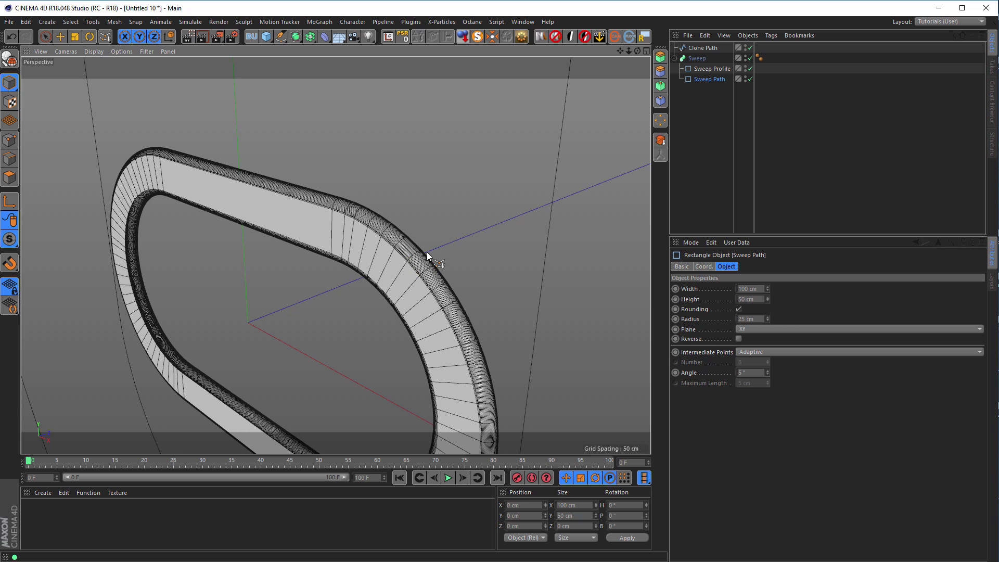
pyautogui.click(711, 69)
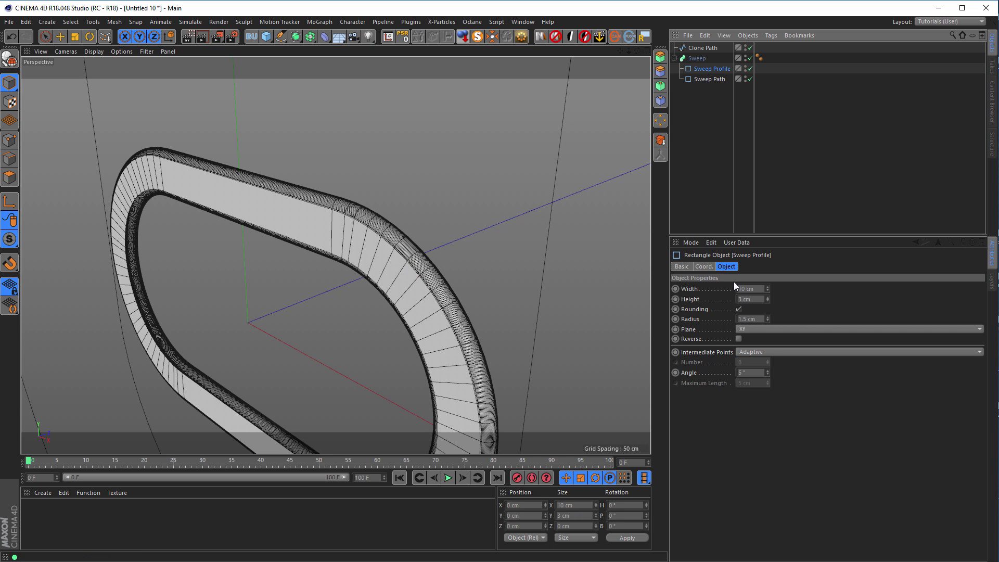
pyautogui.click(750, 289)
pyautogui.write('3')
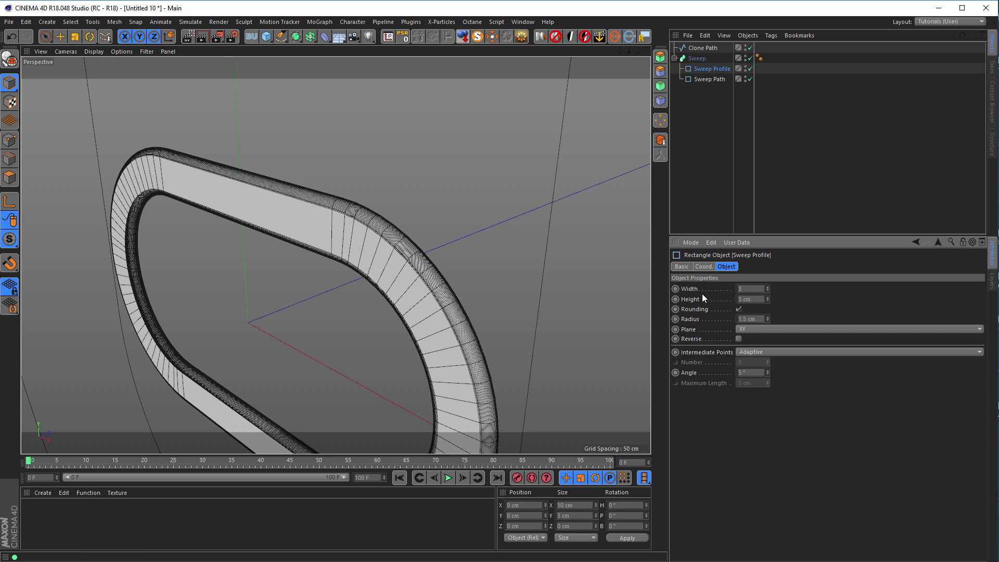
pyautogui.press('Tab')
pyautogui.write('10')
pyautogui.press('Return')
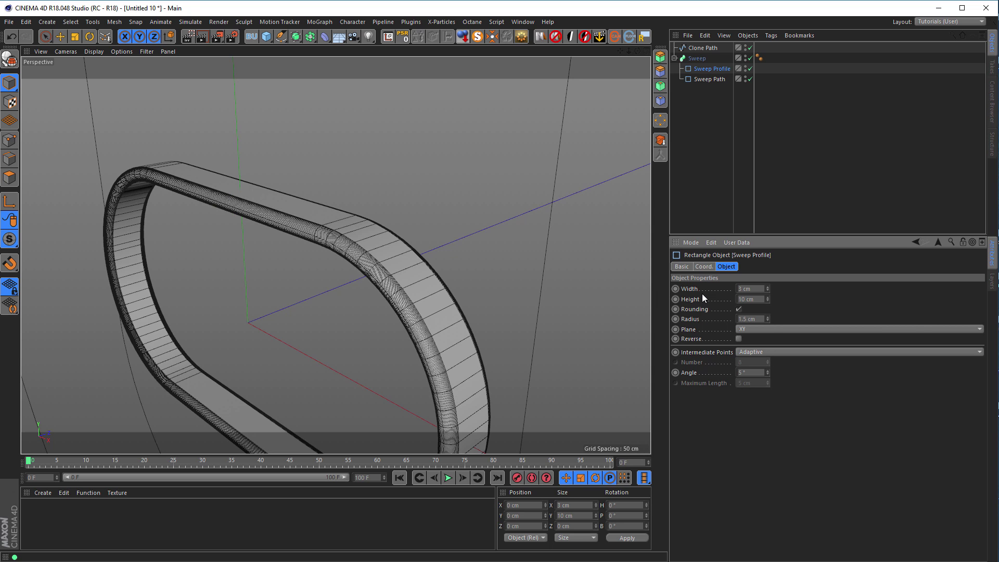
# Set Sweep Profile's intermediate point angle to 25° and disable its rounding.
pyautogui.click(759, 374)
pyautogui.write('25')
pyautogui.press('Return')
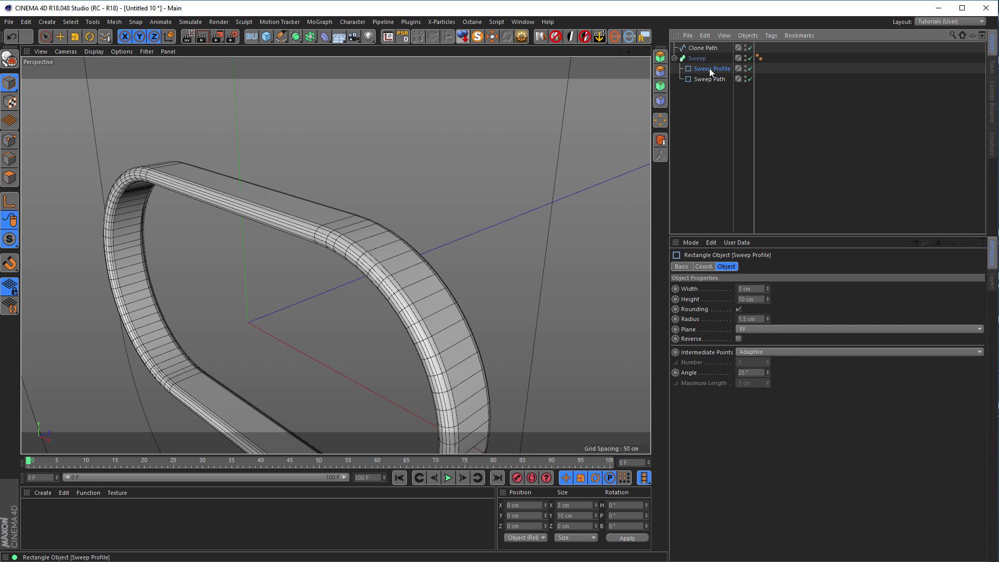
pyautogui.click(739, 309)
# Increase Sweep Profile's height to 15 cm.
pyautogui.scroll(-4, 428, 273)
pyautogui.scroll(-3, 331, 292)
pyautogui.moveTo(339, 294)
pyautogui.keyDown('alt'); pyautogui.mouseDown()
pyautogui.moveTo(358, 289)
pyautogui.moveTo(350, 301)
pyautogui.moveTo(339, 303)
pyautogui.moveTo(353, 286)
pyautogui.mouseUp(); pyautogui.keyUp('alt')
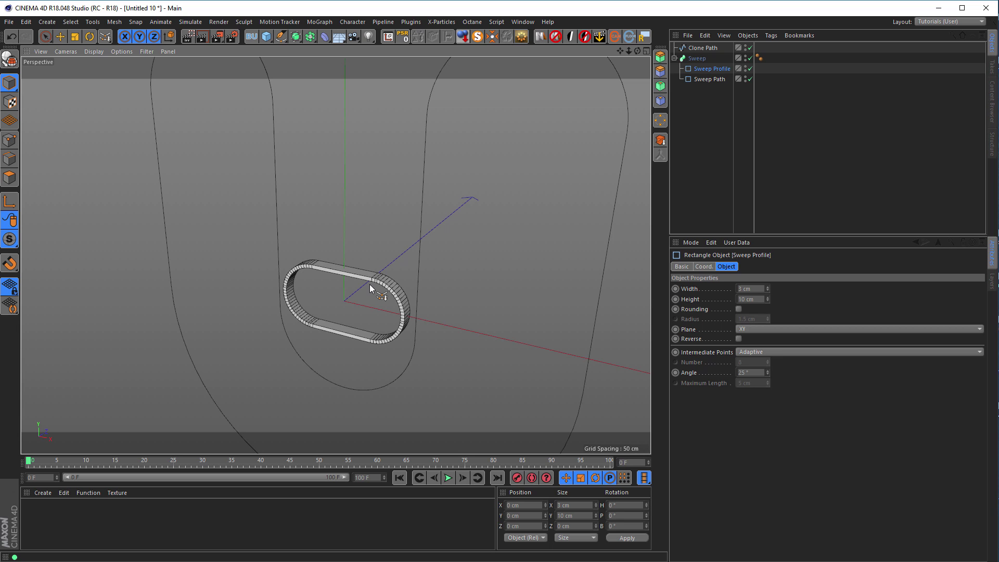
pyautogui.click(749, 300)
pyautogui.write('15')
pyautogui.press('Return')
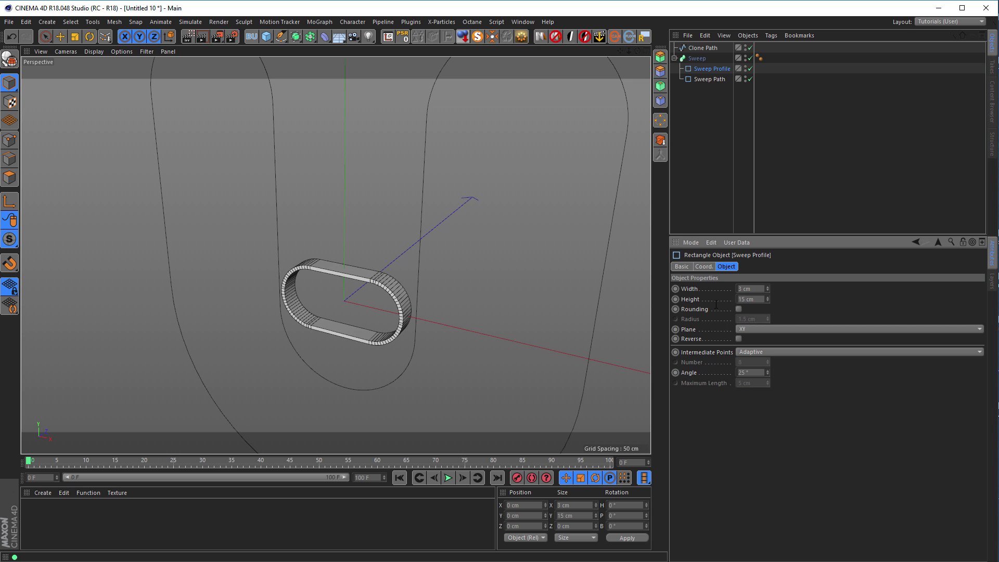
# Add a MoGraph Cloner as the parent of the Sweep object.
pyautogui.scroll(-3, 451, 264)
pyautogui.keyDown('alt'); pyautogui.moveTo(424, 261); pyautogui.dragTo(379, 247); pyautogui.keyUp('alt')
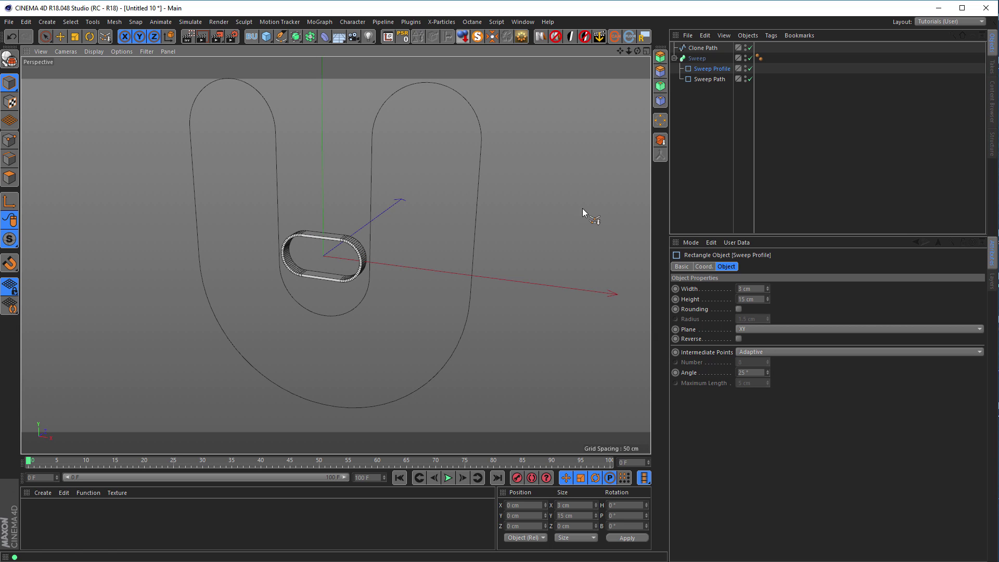
pyautogui.click(697, 59)
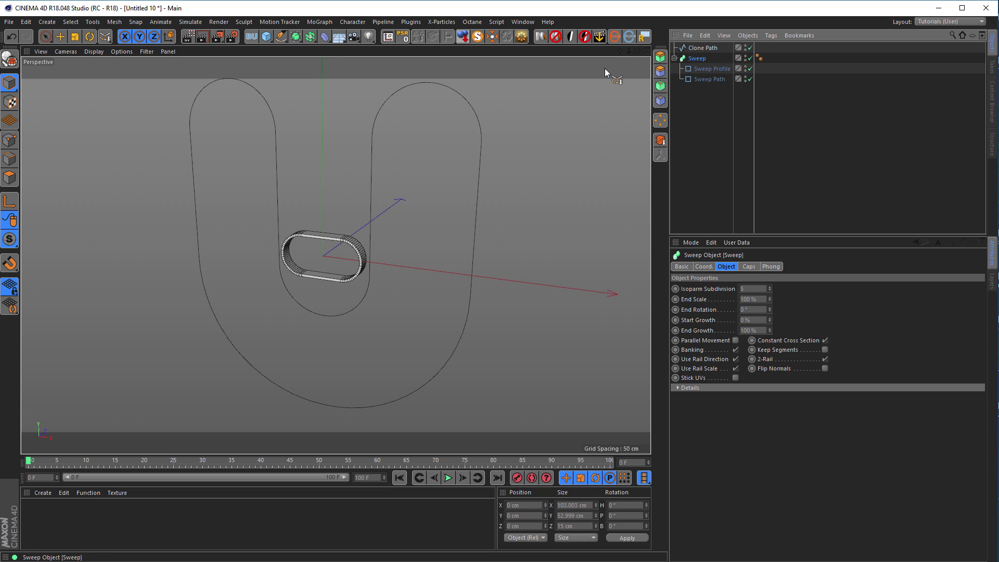
pyautogui.click(314, 22)
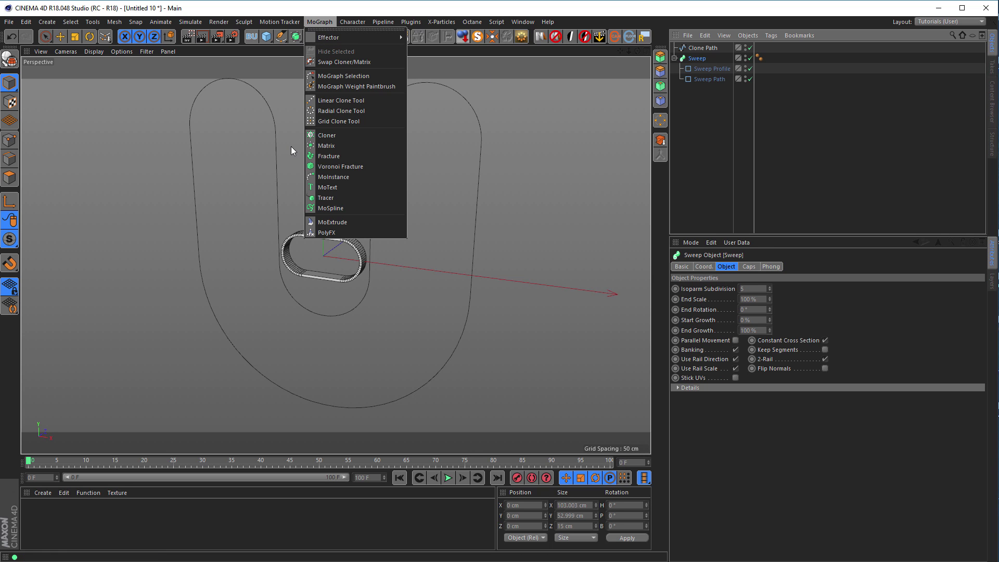
pyautogui.click(335, 136)
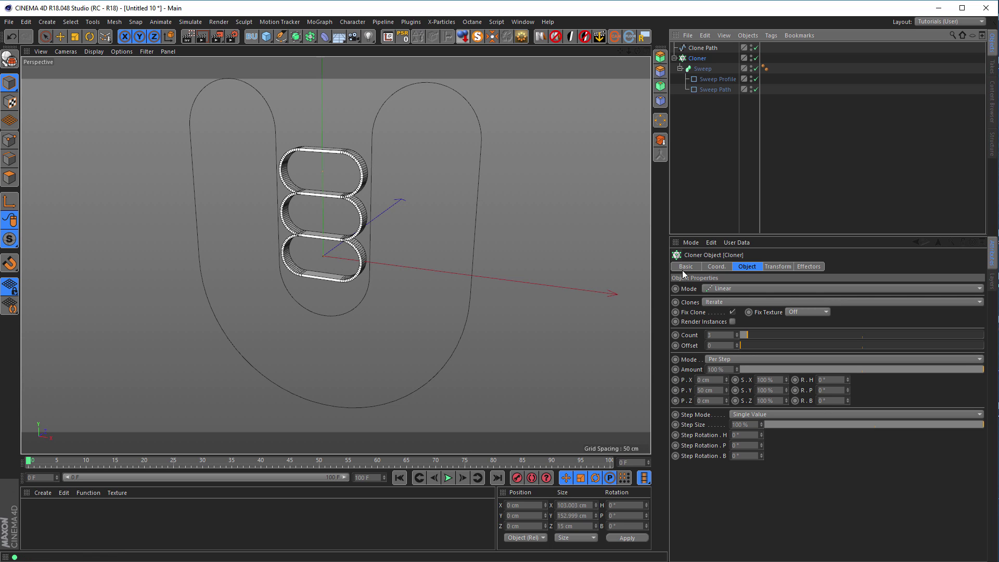
# Set the Cloner's mode to Object and assign Clone Path as the object to clone along.
pyautogui.click(720, 290)
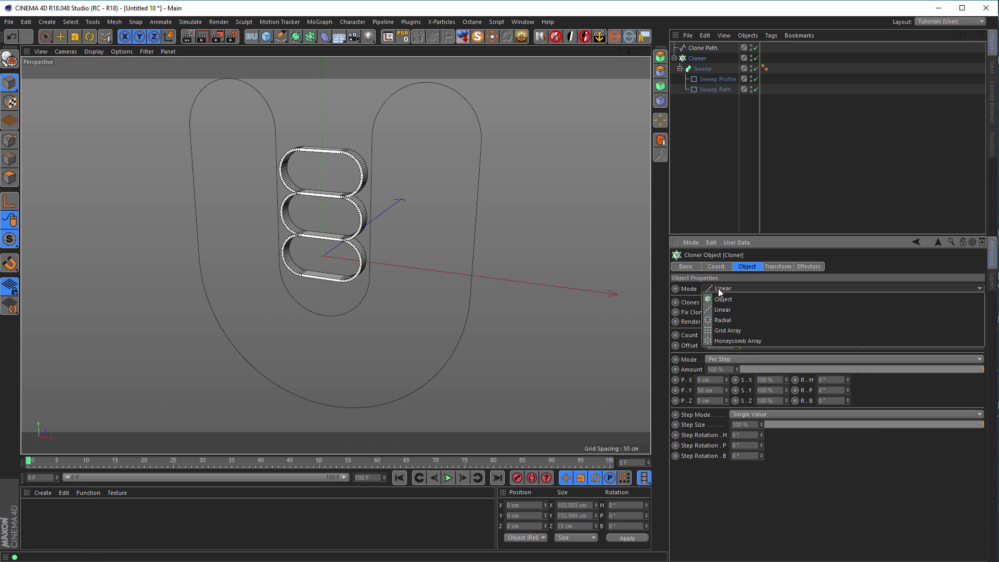
pyautogui.click(746, 301)
pyautogui.moveTo(704, 48)
pyautogui.mouseDown()
pyautogui.moveTo(718, 45)
pyautogui.moveTo(749, 250)
pyautogui.moveTo(743, 337)
pyautogui.mouseUp()
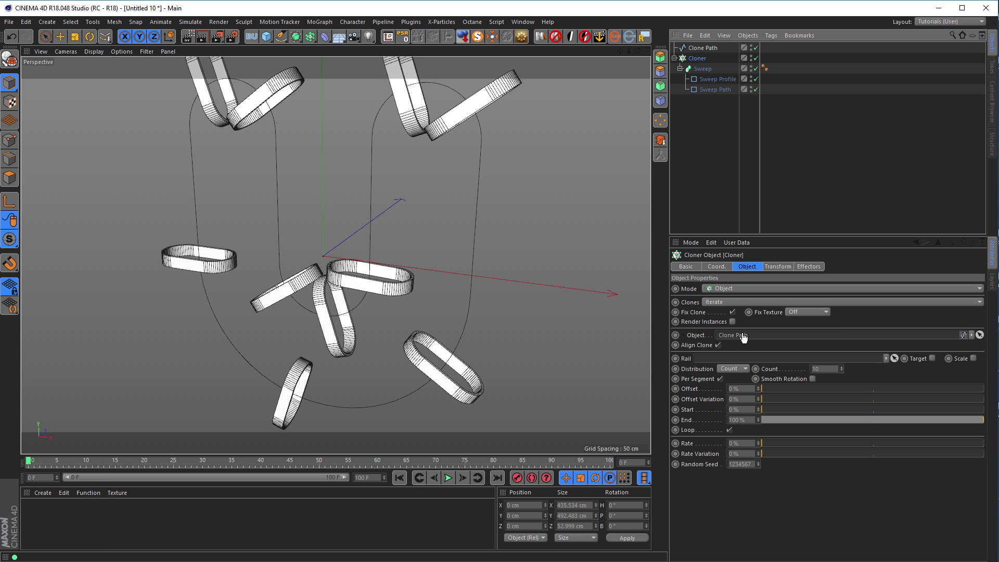
# Change the Cloner's distribution along the path to Even and raise the clone count to 77.
pyautogui.keyDown('alt'); pyautogui.moveTo(446, 265); pyautogui.dragTo(479, 280); pyautogui.keyUp('alt')
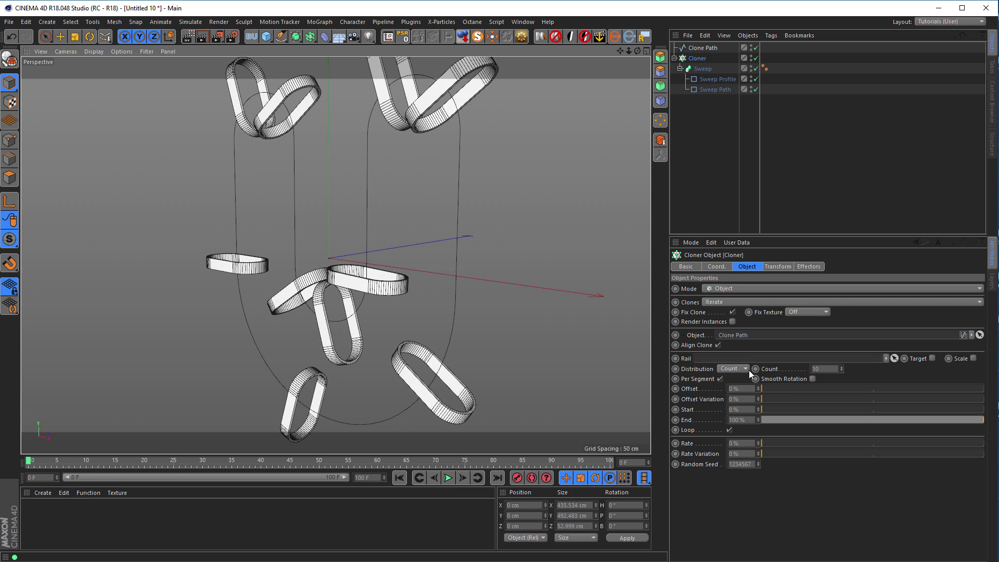
pyautogui.moveTo(841, 369); pyautogui.dragTo(841, 351)
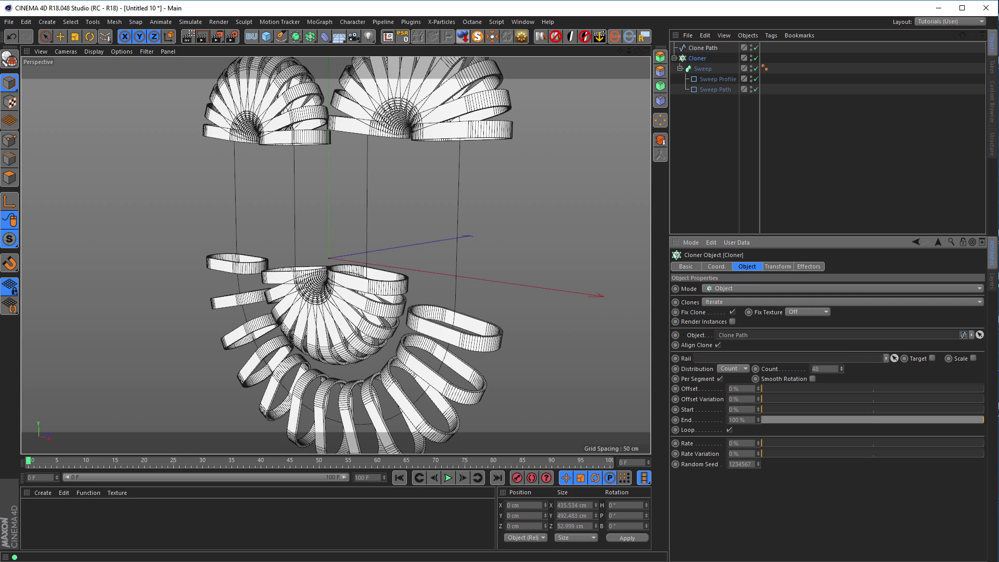
pyautogui.click(741, 370)
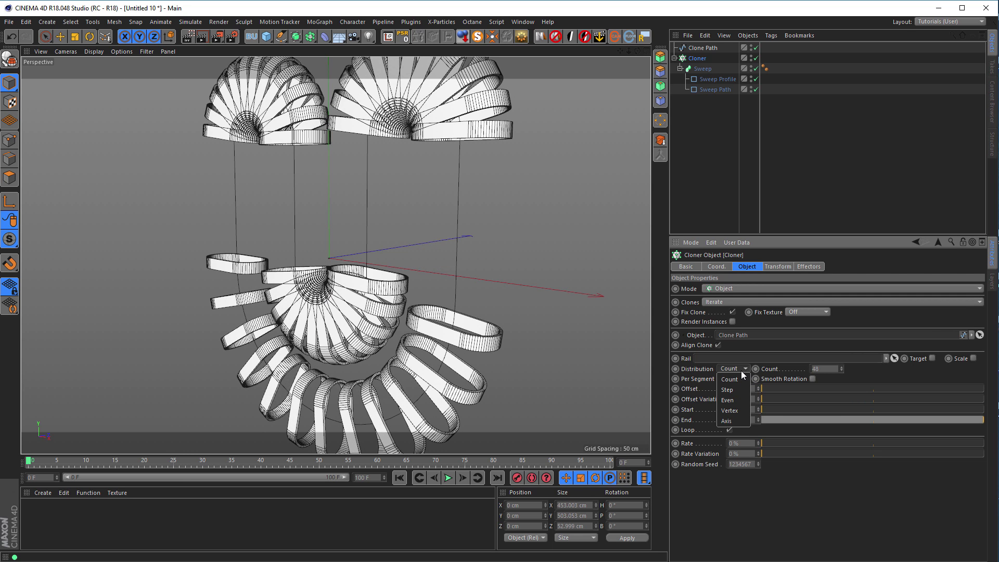
pyautogui.click(738, 400)
pyautogui.moveTo(842, 369); pyautogui.dragTo(895, 367)
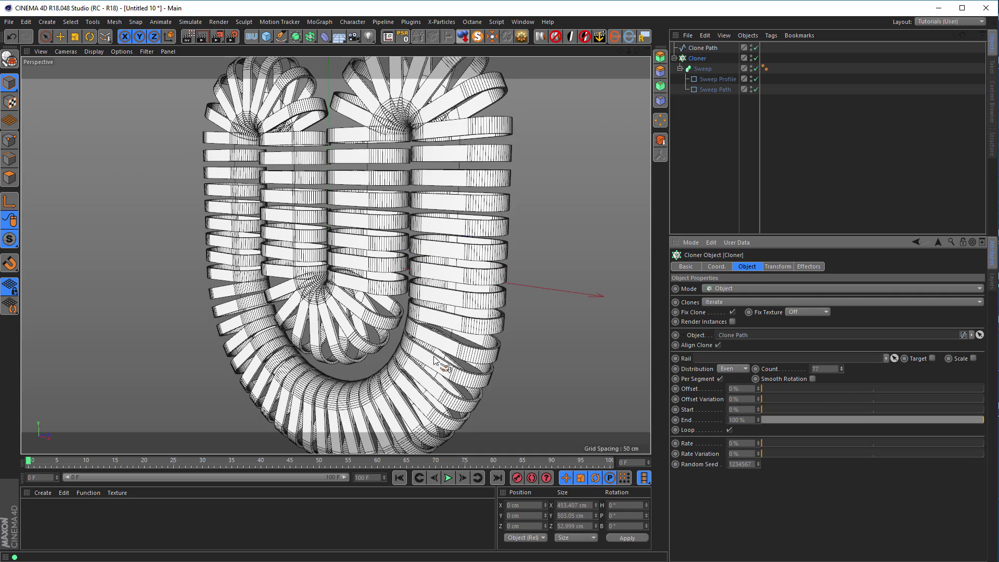
# Raise the Cloner's count to 277 so the clones close the gaps around the U's curves.
pyautogui.scroll(10, 434, 359)
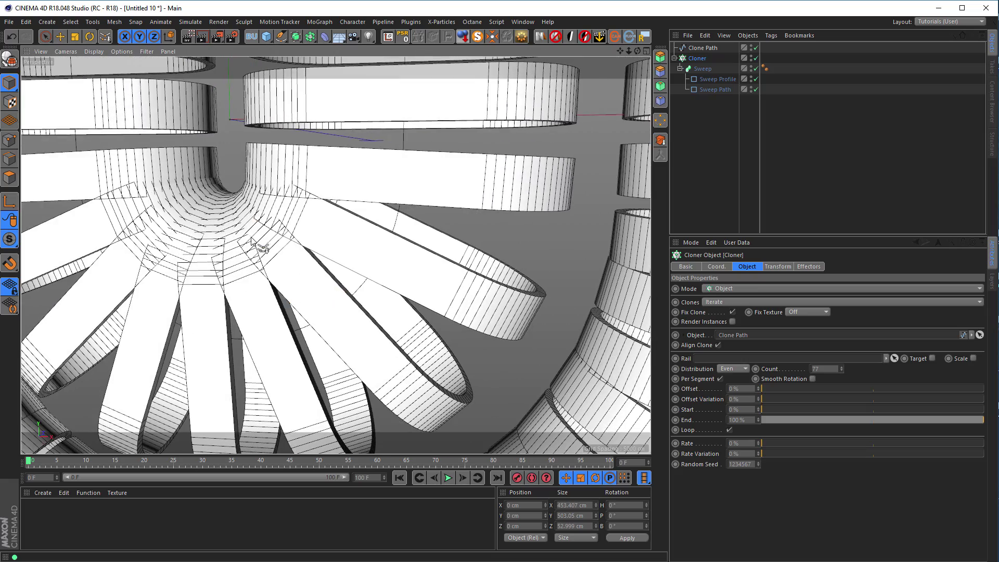
pyautogui.scroll(-6, 247, 284)
pyautogui.moveTo(291, 303)
pyautogui.keyDown('alt'); pyautogui.mouseDown()
pyautogui.moveTo(327, 236)
pyautogui.moveTo(459, 216)
pyautogui.moveTo(359, 213)
pyautogui.mouseUp(); pyautogui.keyUp('alt')
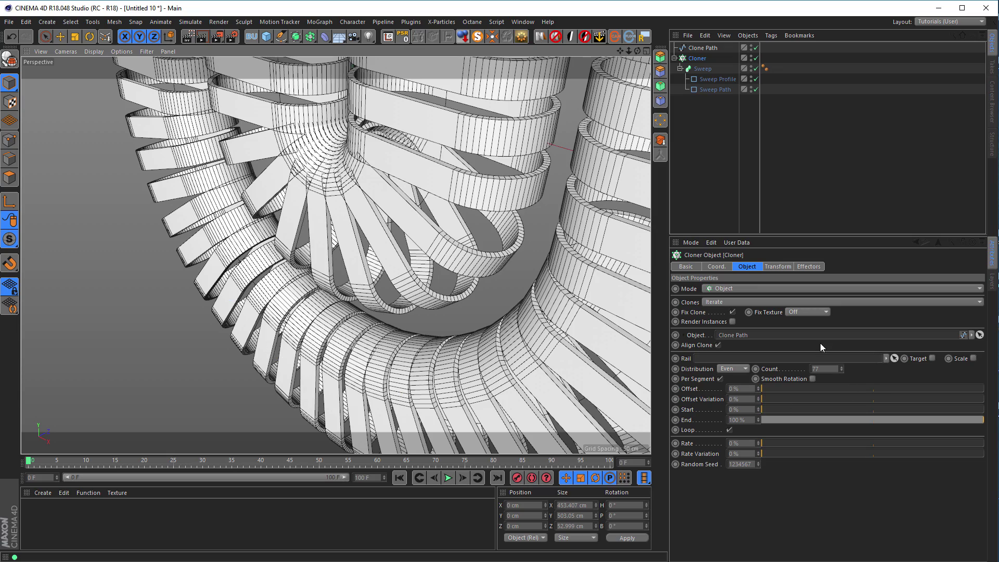
pyautogui.moveTo(842, 368); pyautogui.dragTo(929, 369)
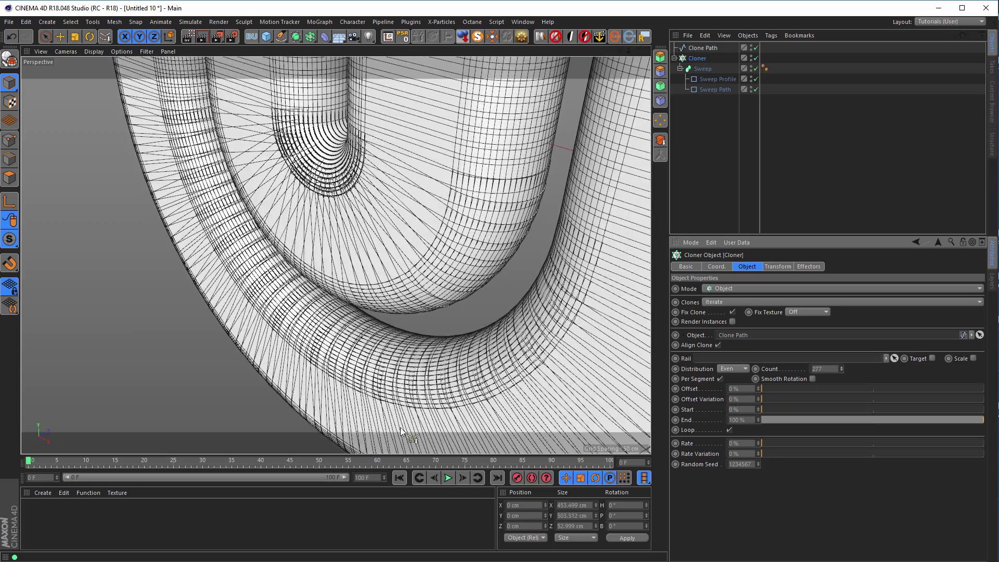
# Switch the Cloner's mode from Object to Linear.
pyautogui.scroll(-5, 269, 413)
pyautogui.keyDown('alt'); pyautogui.moveTo(364, 365); pyautogui.dragTo(367, 328); pyautogui.keyUp('alt')
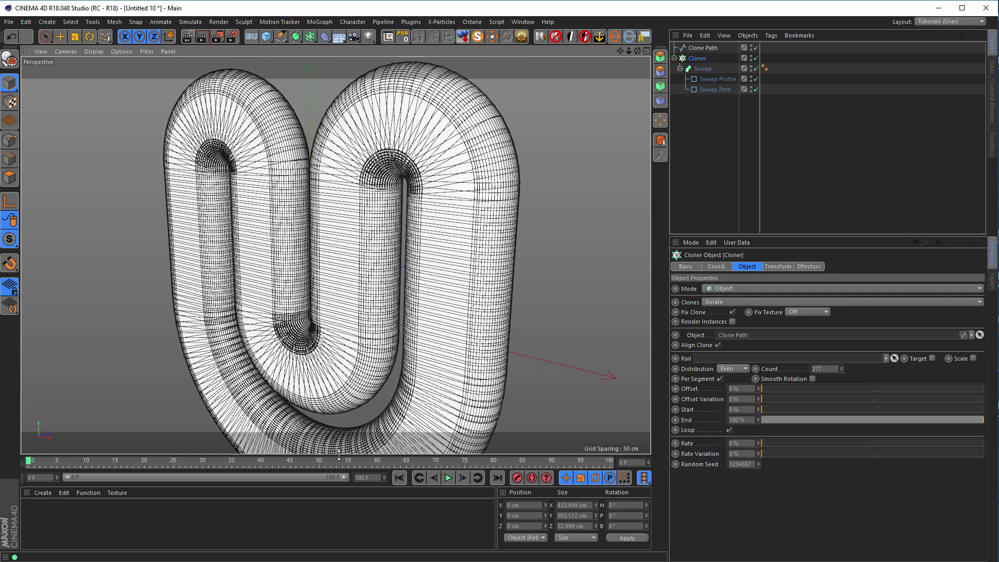
pyautogui.doubleClick(835, 369)
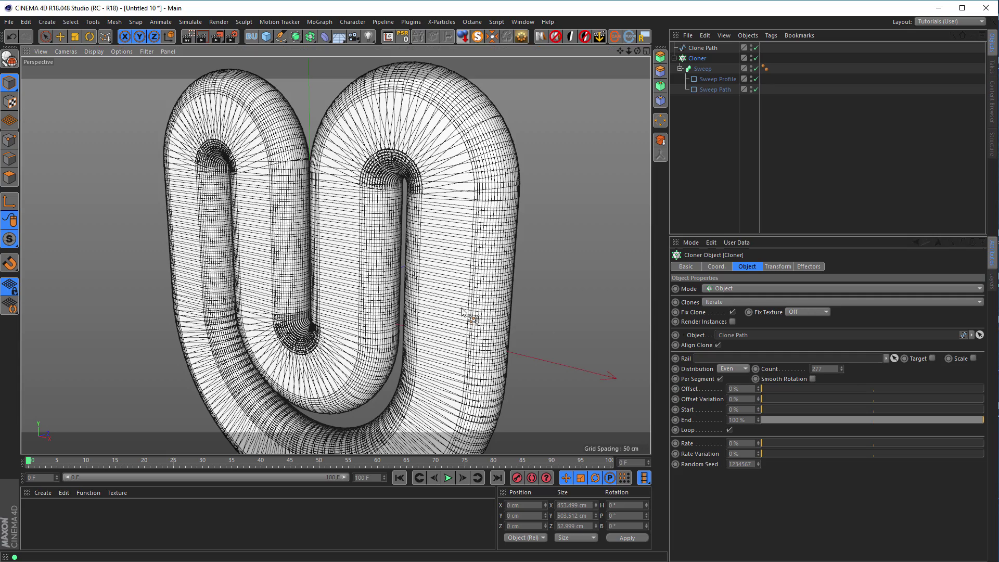
pyautogui.scroll(-3, 396, 240)
pyautogui.scroll(-5, 397, 240)
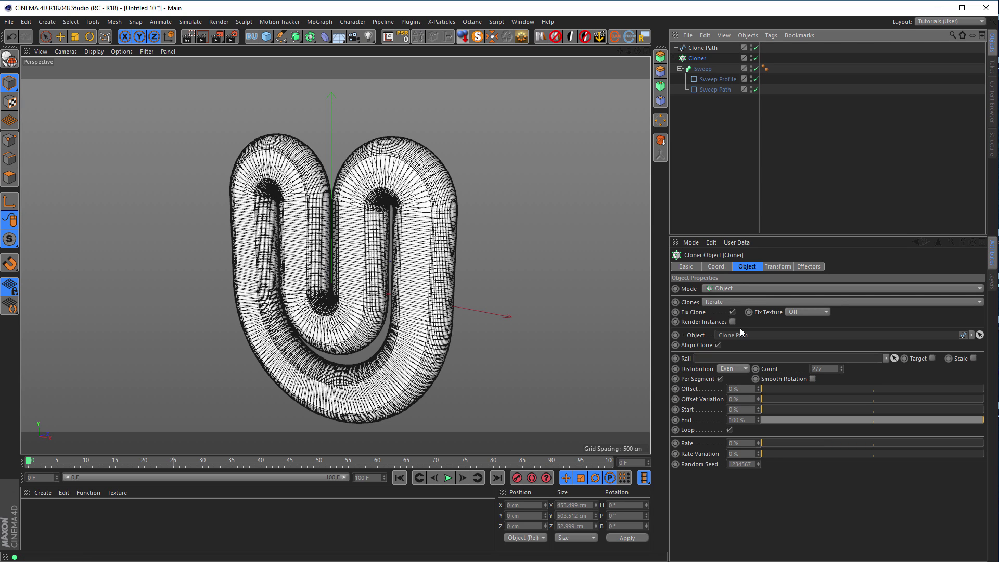
pyautogui.click(739, 288)
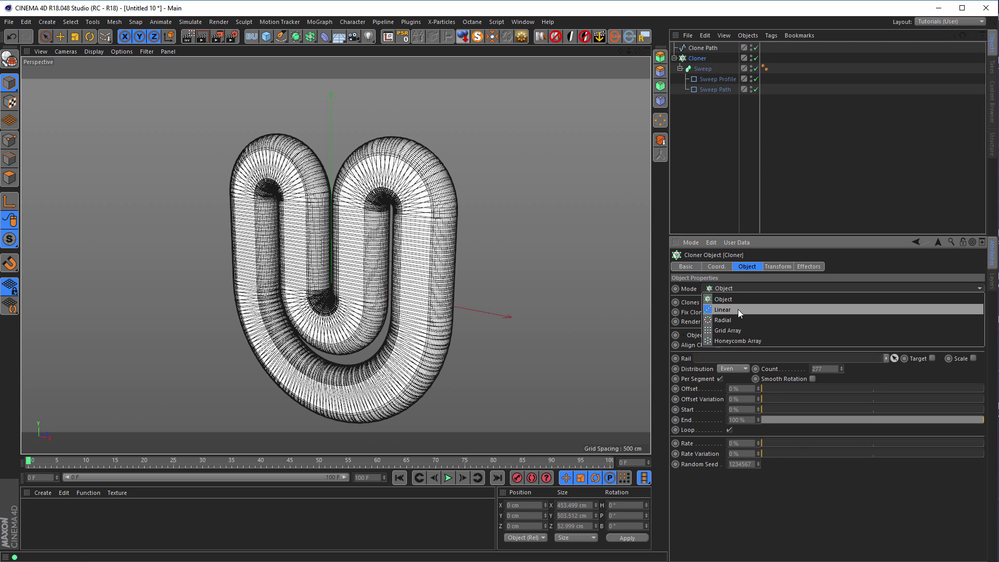
pyautogui.click(738, 309)
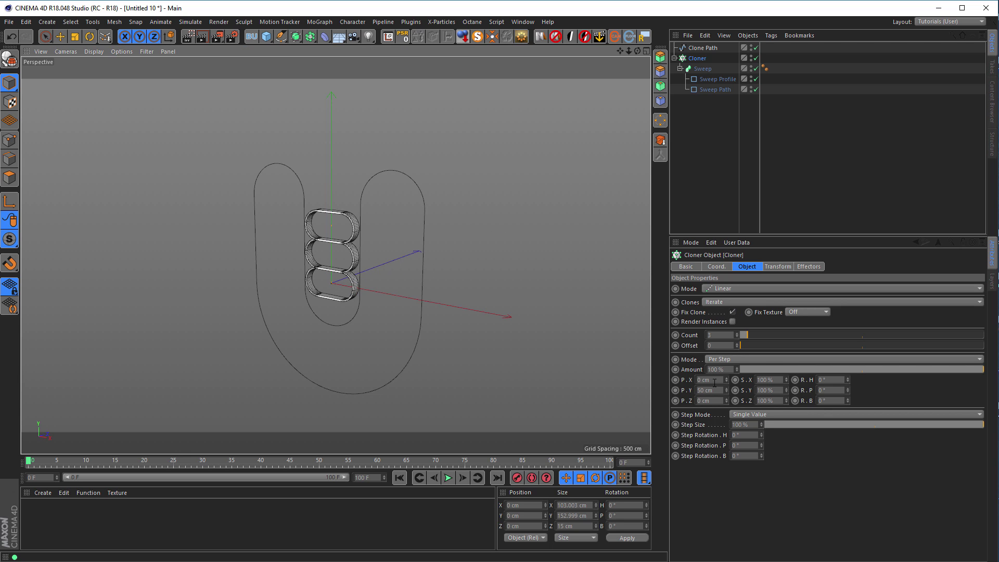
# Check the Sweep Profile's height and set the Cloner's per-step position to Y 0 cm and Z 15 cm.
pyautogui.click(711, 81)
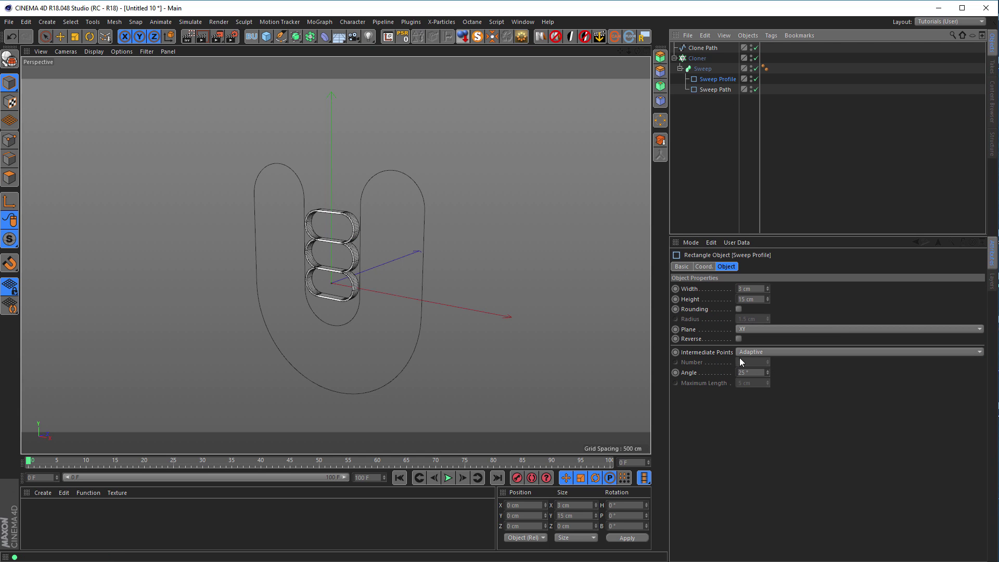
pyautogui.click(698, 59)
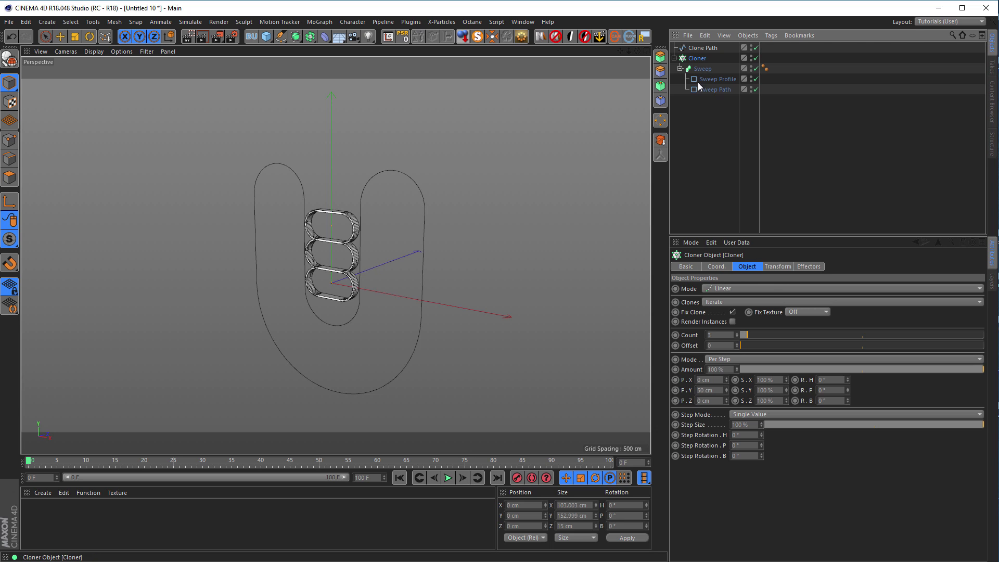
pyautogui.click(716, 390)
pyautogui.write('0')
pyautogui.press('Tab')
pyautogui.write('15')
pyautogui.press('Return')
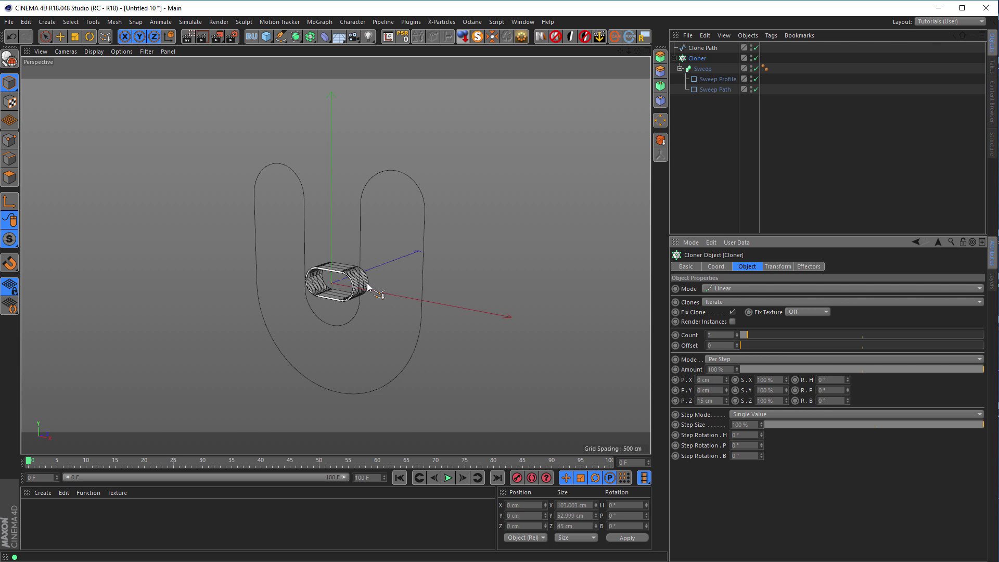
# Raise the linear Cloner's count to 200.
pyautogui.scroll(8, 354, 281)
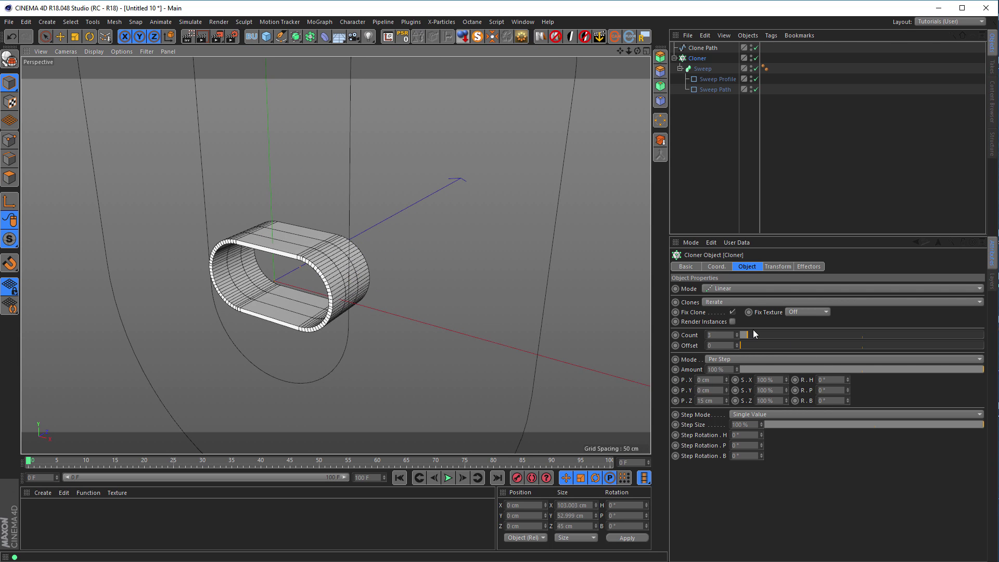
pyautogui.click(722, 335)
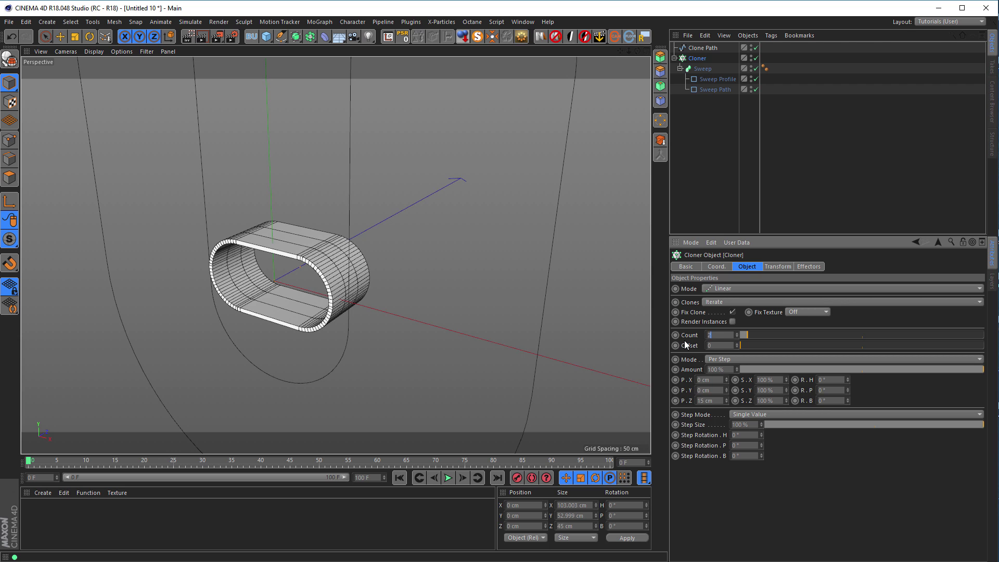
pyautogui.press('Return')
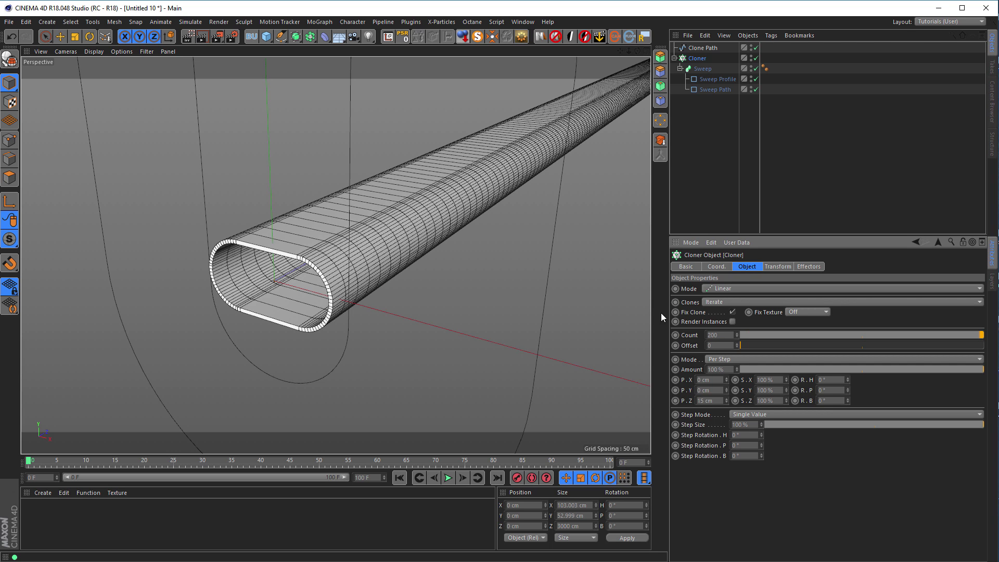
# Set the linear Cloner's count to 100.
pyautogui.scroll(-5, 491, 235)
pyautogui.scroll(-3, 328, 316)
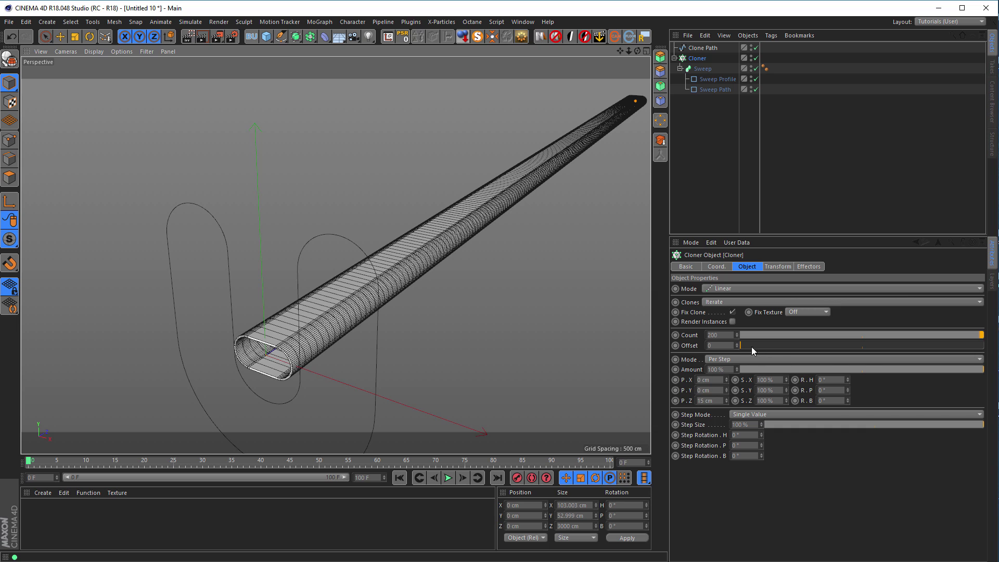
pyautogui.doubleClick(732, 336)
pyautogui.write('100')
pyautogui.press('Return')
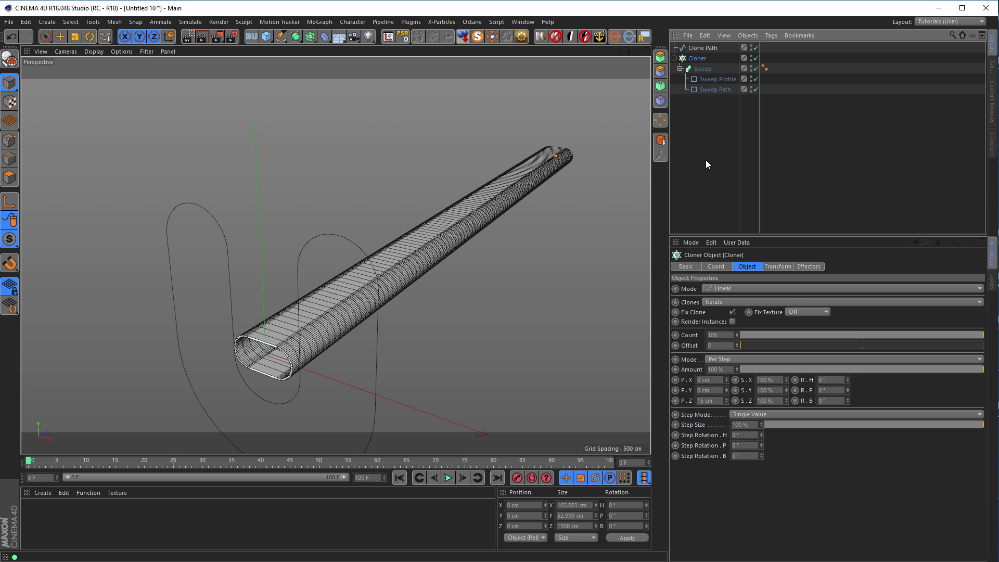
# Group the Cloner under a null and add a Spline Wrap deformer inside that null.
pyautogui.hotkey('alt', 'g')
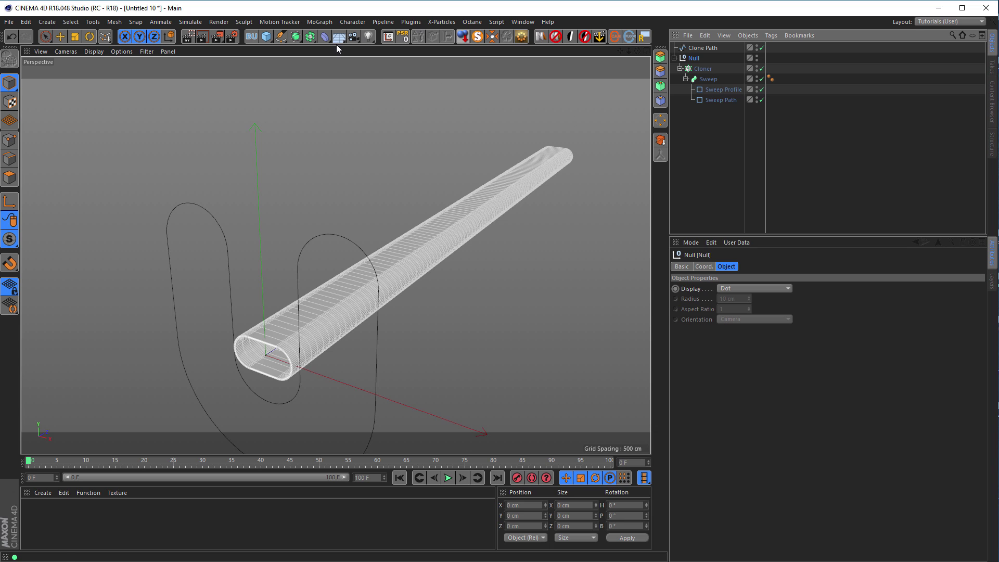
pyautogui.click(325, 37)
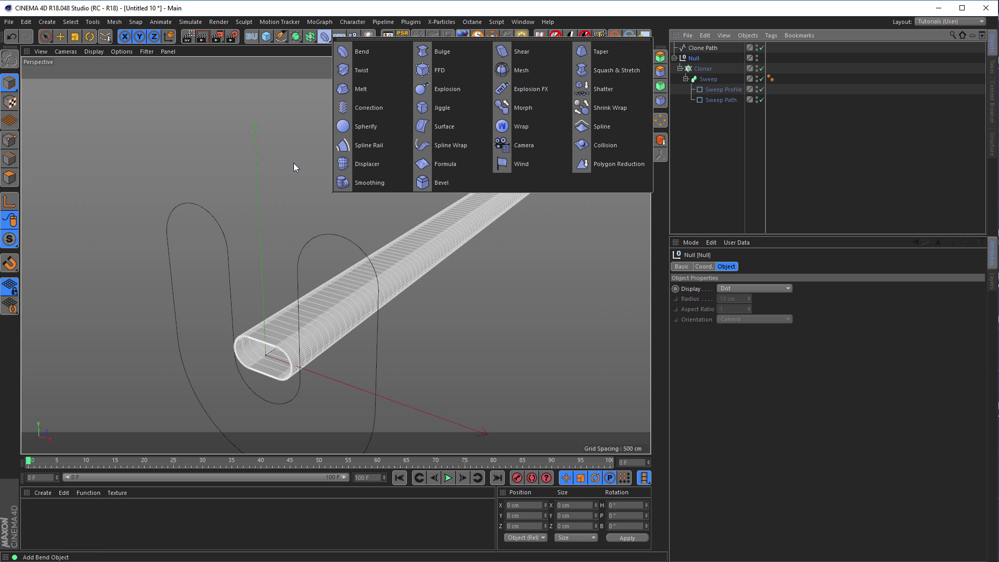
pyautogui.click(438, 145)
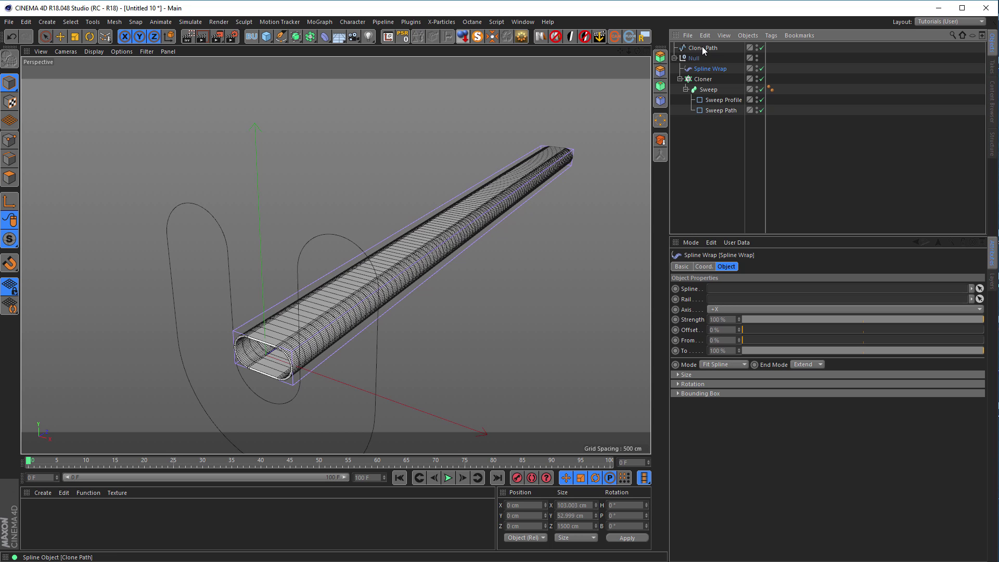
# Assign Clone Path as the Spline Wrap's spline and set its axis to +Z.
pyautogui.moveTo(701, 45)
pyautogui.mouseDown()
pyautogui.moveTo(710, 43)
pyautogui.moveTo(747, 93)
pyautogui.moveTo(755, 239)
pyautogui.moveTo(737, 292)
pyautogui.mouseUp()
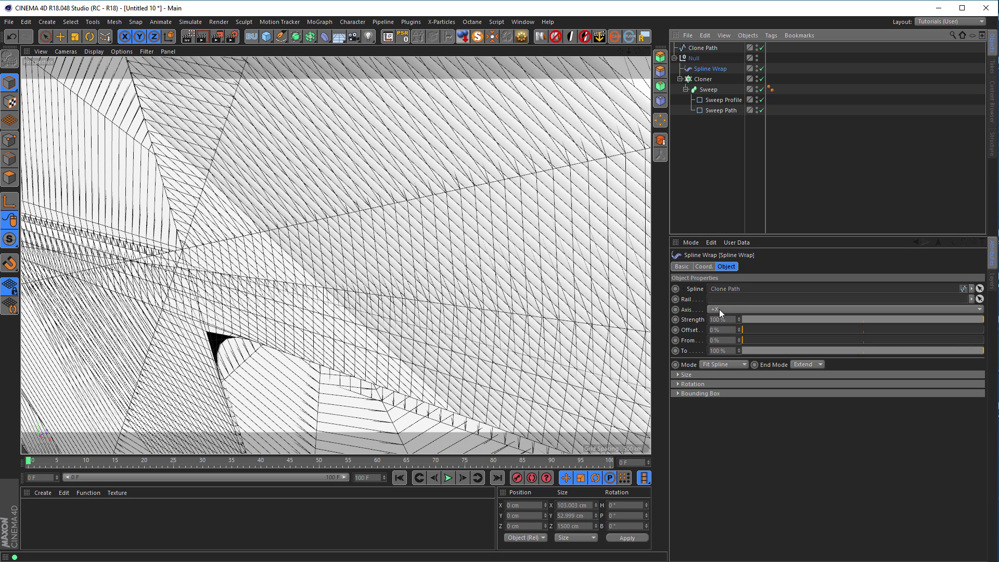
pyautogui.click(720, 309)
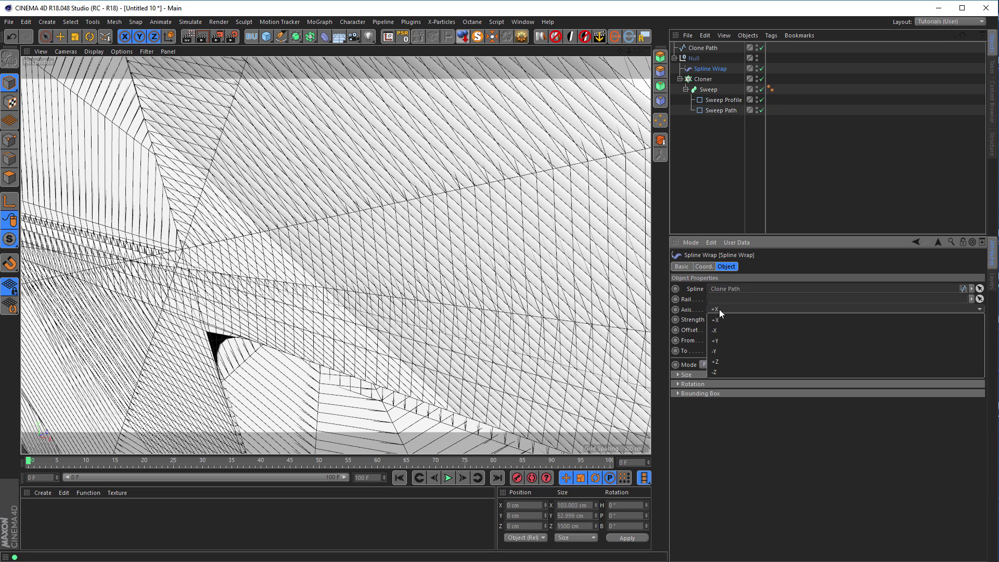
pyautogui.click(720, 362)
pyautogui.keyDown('alt'); pyautogui.moveTo(341, 296); pyautogui.dragTo(307, 328); pyautogui.keyUp('alt')
pyautogui.scroll(5, 367, 297)
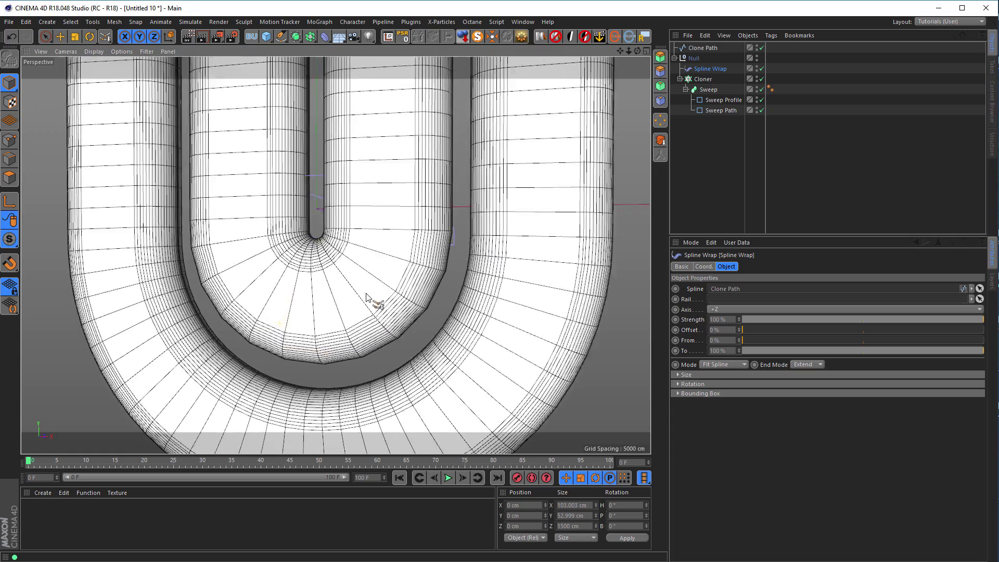
# Raise the Cloner's count to about 133 for smoother curves along the wrapped U.
pyautogui.scroll(2, 367, 298)
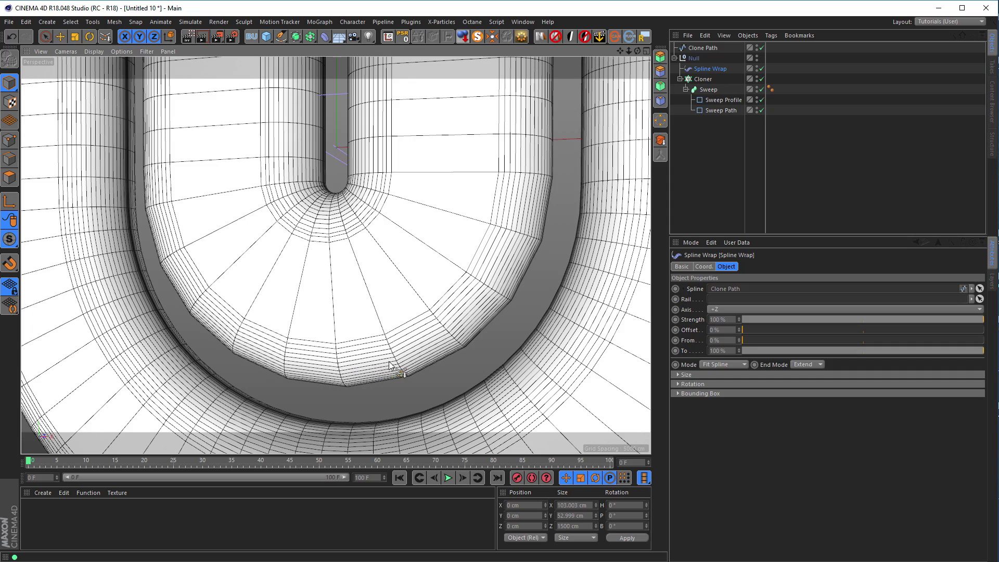
pyautogui.scroll(-4, 379, 368)
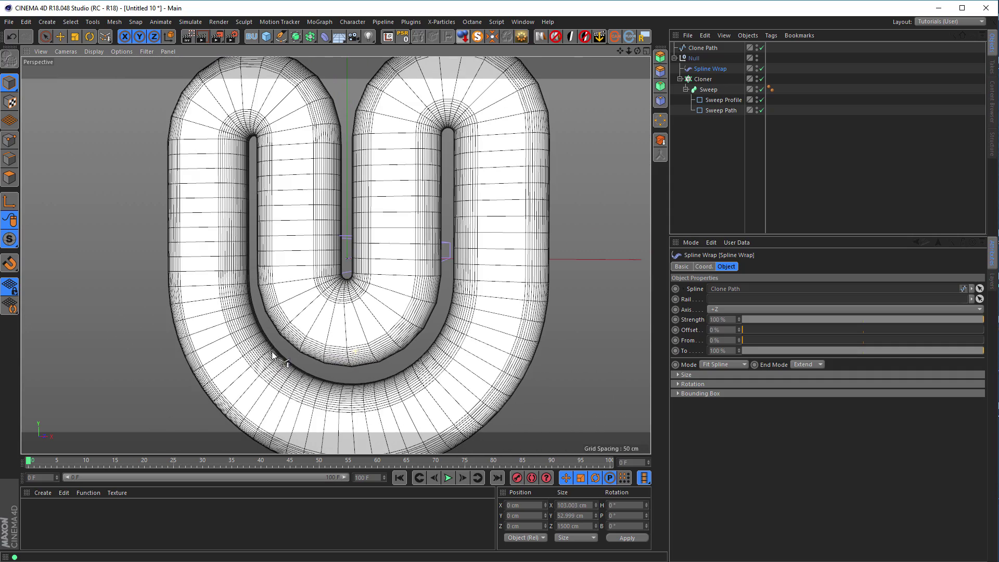
pyautogui.moveTo(330, 339)
pyautogui.keyDown('alt'); pyautogui.mouseDown()
pyautogui.moveTo(300, 351)
pyautogui.moveTo(323, 335)
pyautogui.mouseUp(); pyautogui.keyUp('alt')
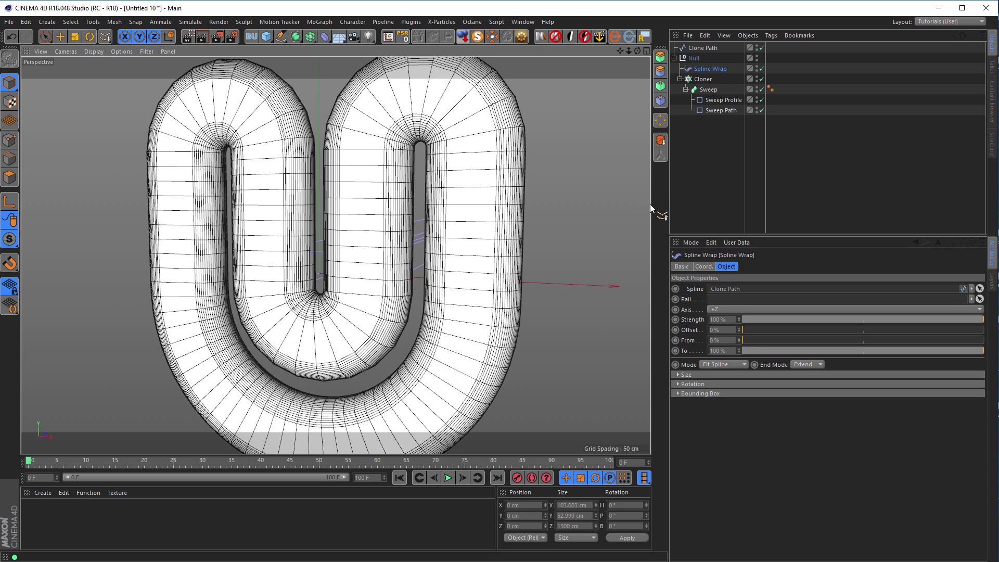
pyautogui.press('Down')
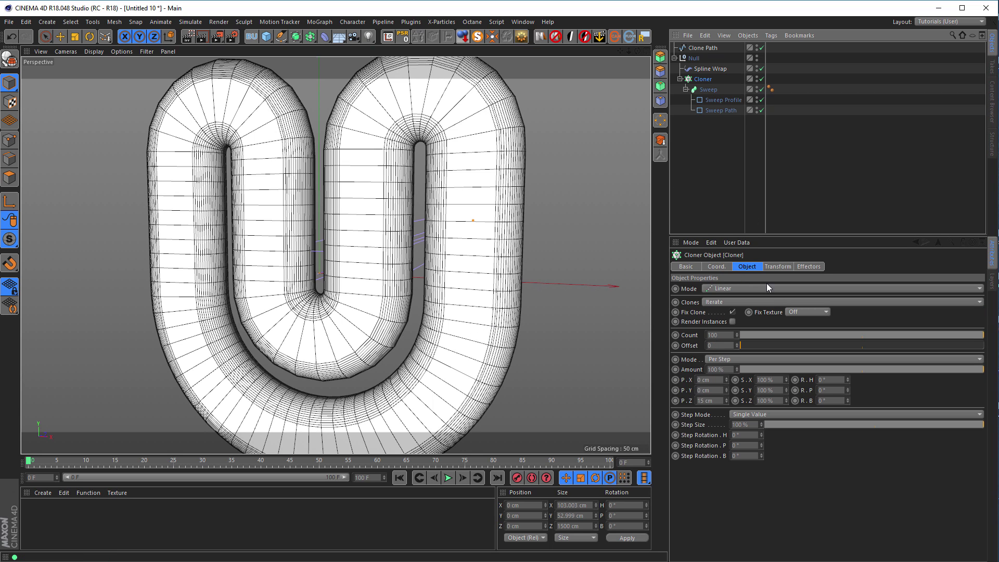
pyautogui.moveTo(737, 335)
pyautogui.mouseDown()
pyautogui.moveTo(737, 252)
pyautogui.moveTo(736, 322)
pyautogui.mouseUp()
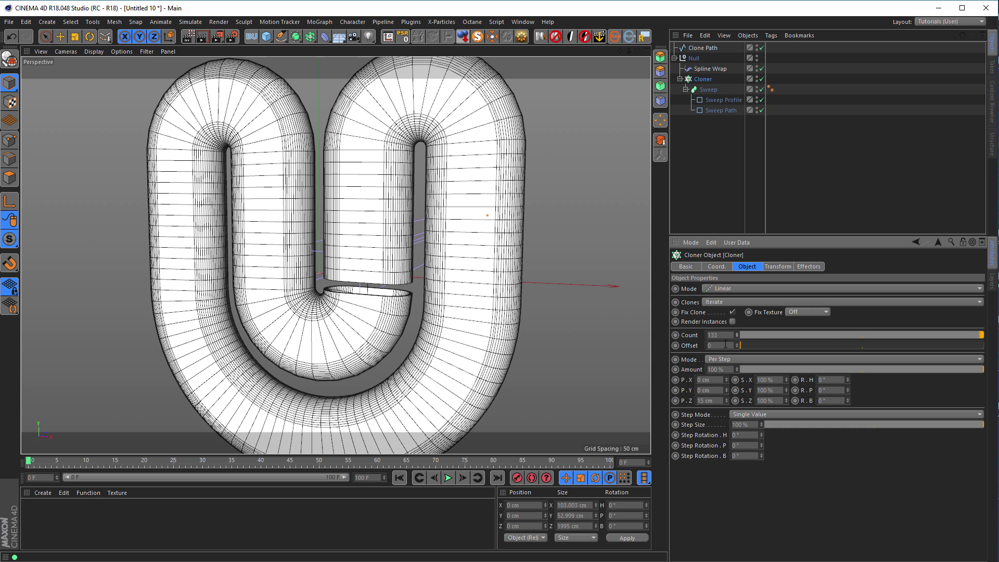
# Switch the Spline Wrap's mode to Keep Length.
pyautogui.click(709, 68)
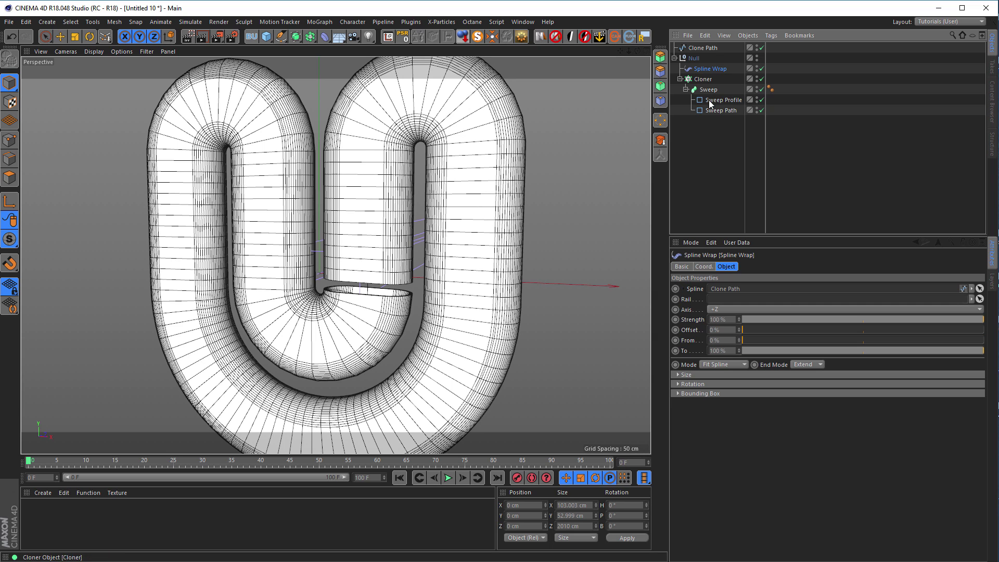
pyautogui.click(730, 362)
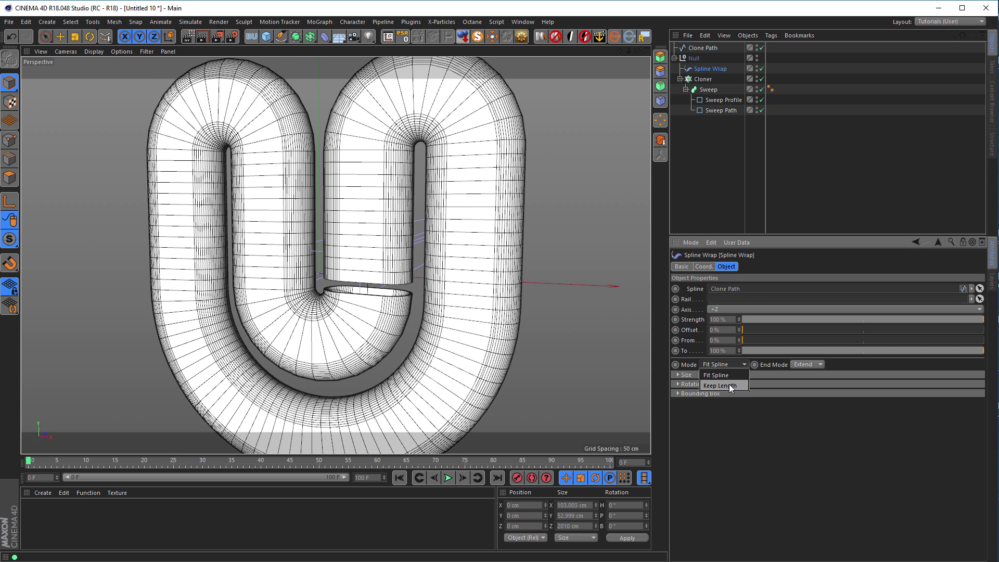
pyautogui.click(729, 384)
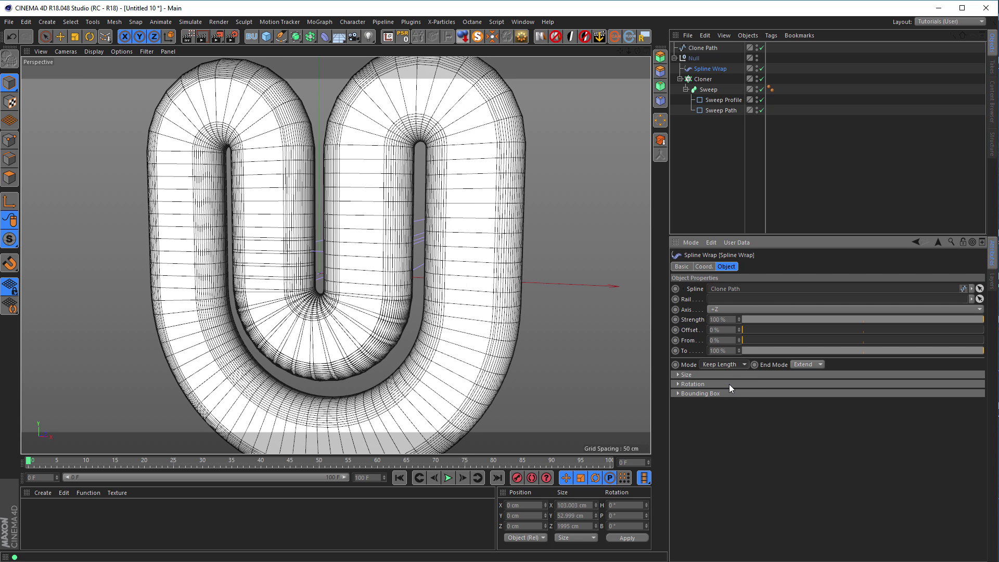
# Adjust the Cloner's count to 115 clones.
pyautogui.click(703, 79)
pyautogui.moveTo(982, 336)
pyautogui.mouseDown()
pyautogui.moveTo(963, 338)
pyautogui.moveTo(997, 338)
pyautogui.mouseUp()
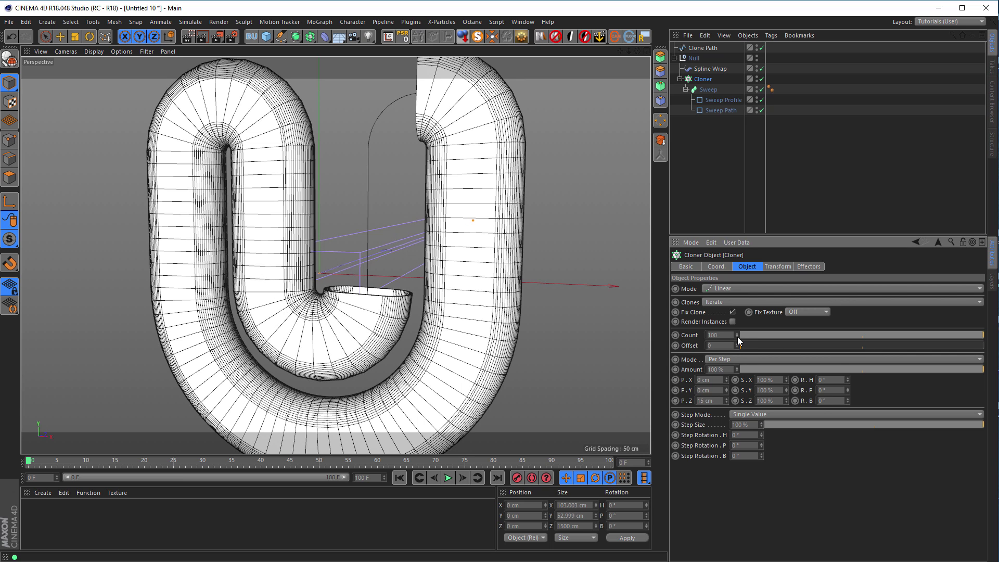
pyautogui.moveTo(735, 333); pyautogui.dragTo(736, 325)
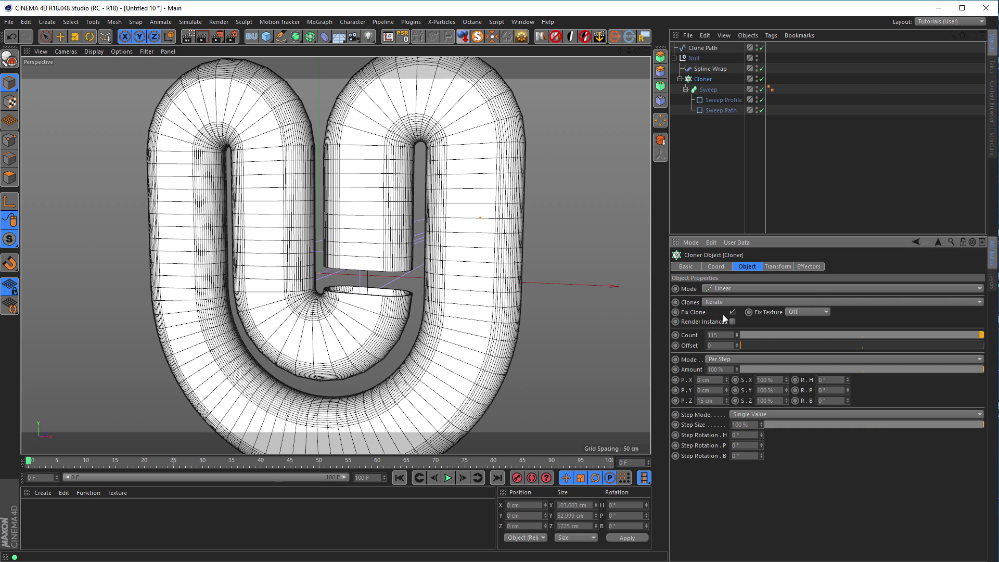
# Switch the Spline Wrap's mode back to Fit Spline.
pyautogui.click(710, 69)
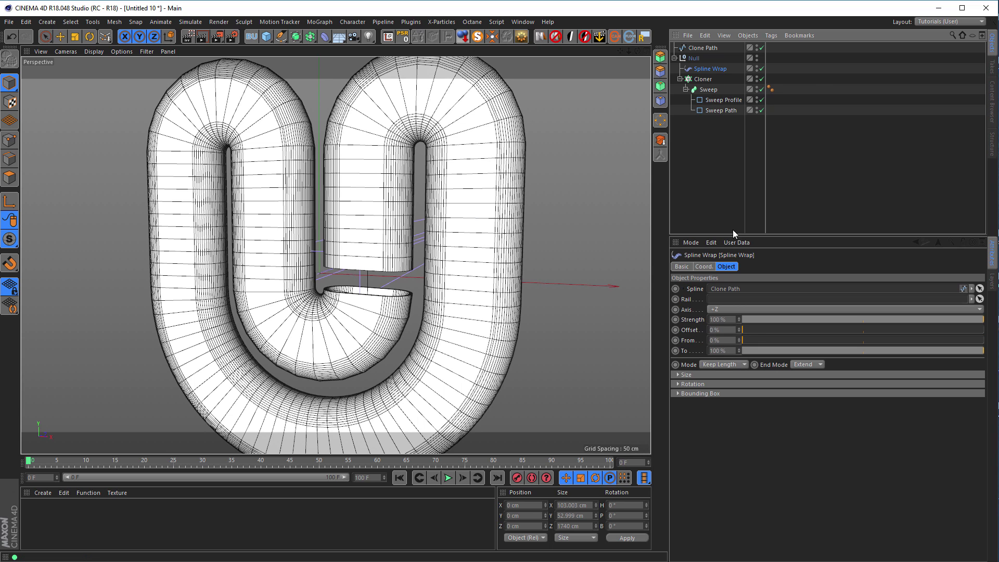
pyautogui.click(726, 366)
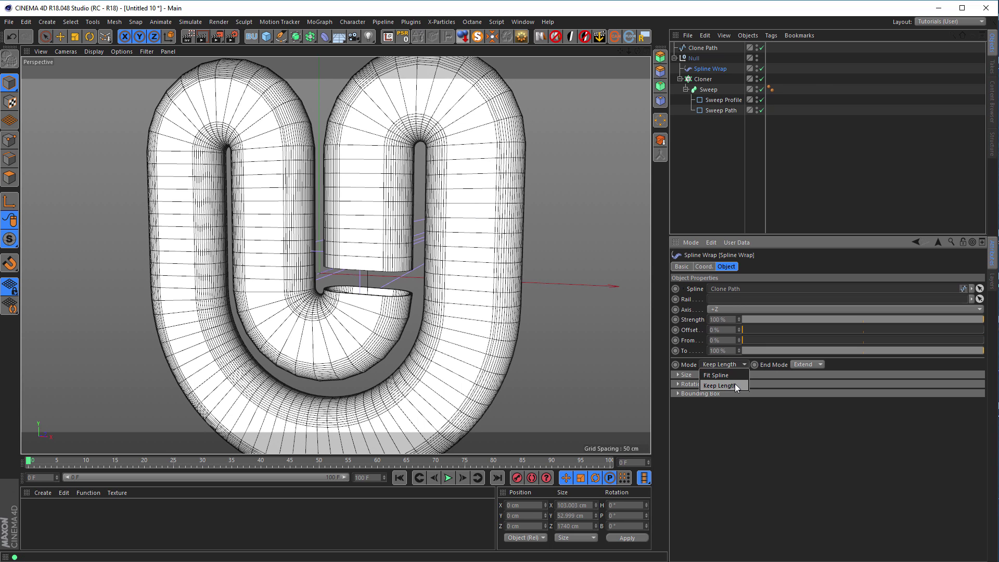
pyautogui.click(732, 375)
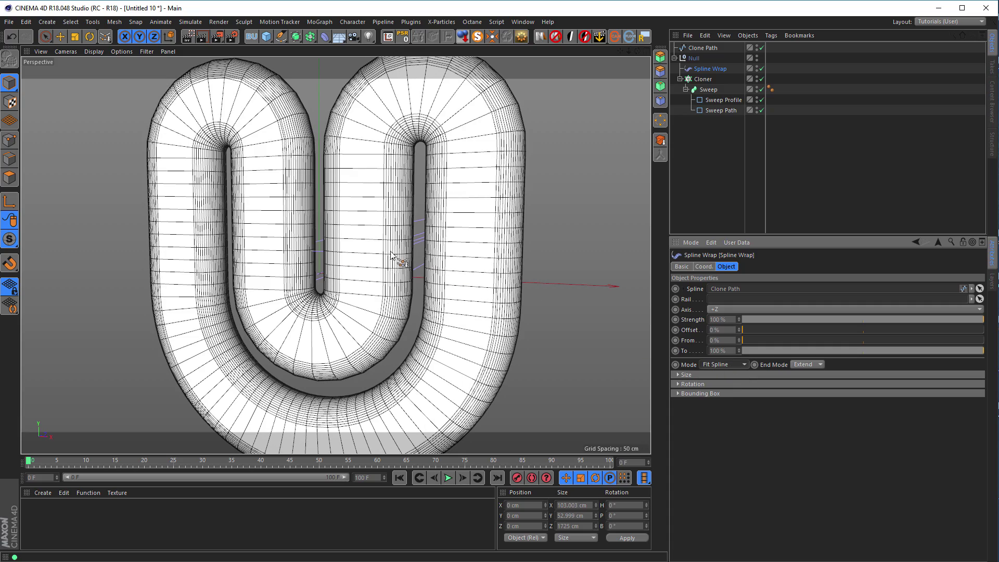
# Examine the wrapped band's curves and the inner gaps of the U from close up and from a distance.
pyautogui.scroll(-5, 329, 279)
pyautogui.scroll(1, 300, 276)
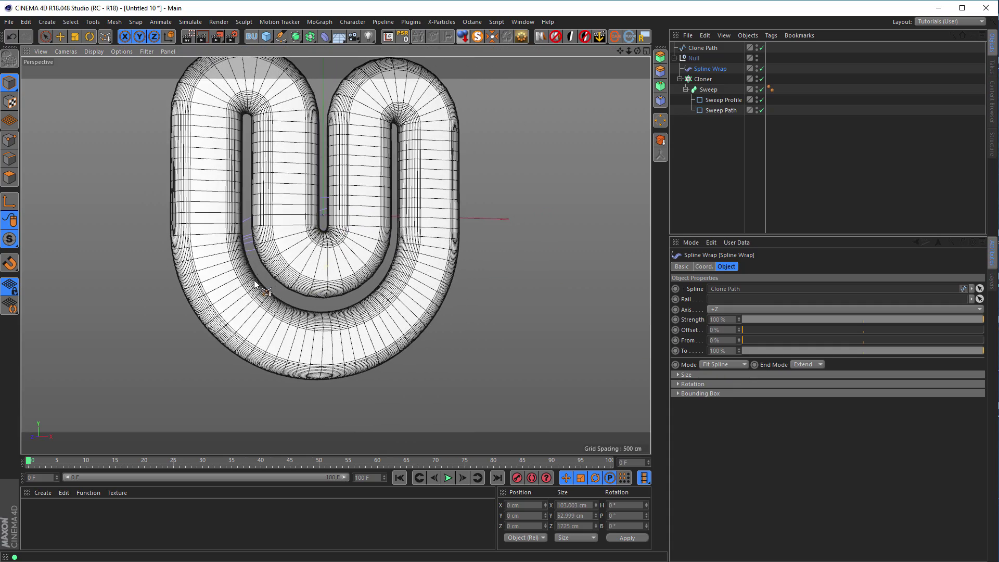
pyautogui.scroll(3, 341, 264)
pyautogui.scroll(-4, 415, 272)
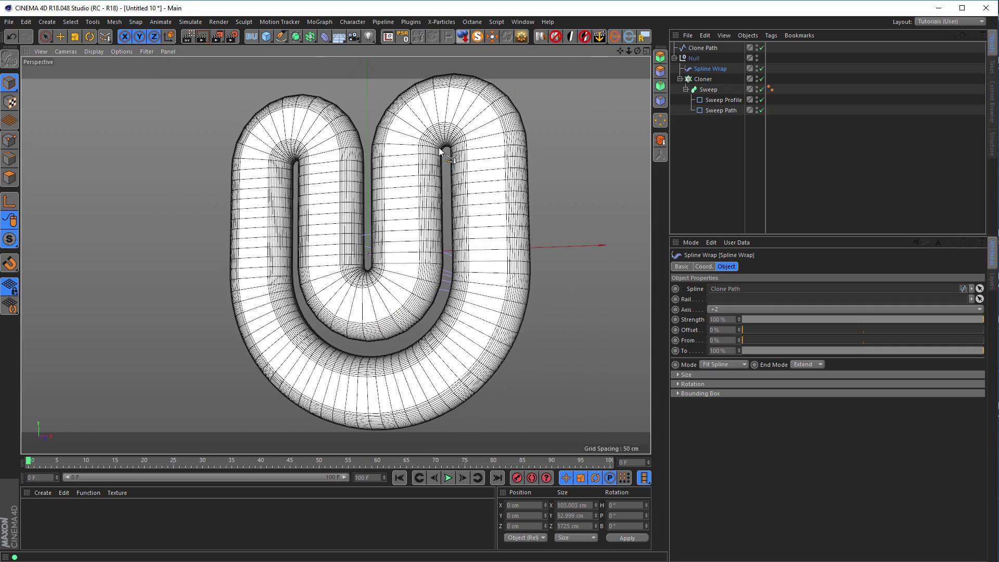
pyautogui.scroll(6, 449, 156)
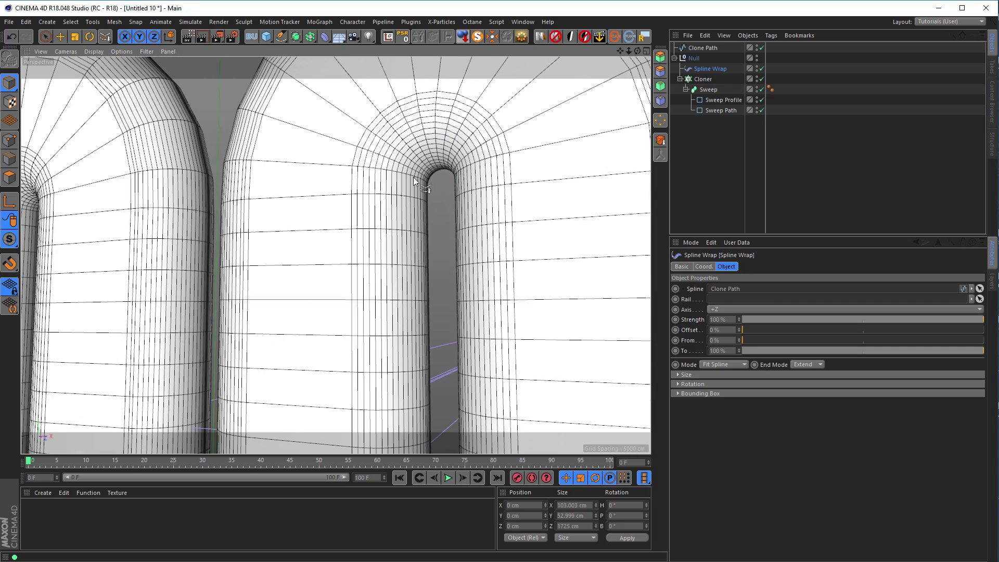
pyautogui.scroll(-6, 426, 189)
pyautogui.keyDown('alt'); pyautogui.moveTo(335, 306); pyautogui.dragTo(321, 308); pyautogui.keyUp('alt')
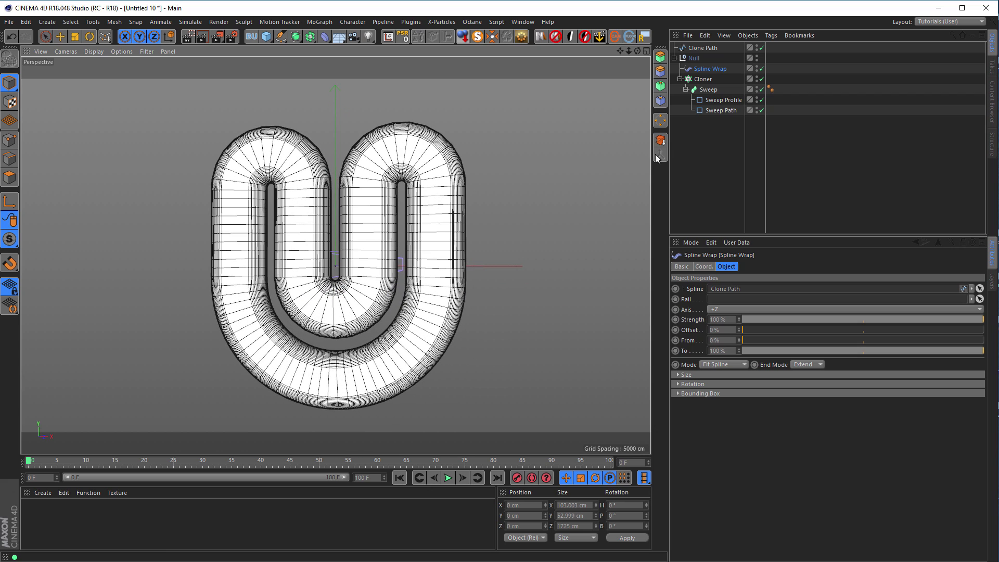
# Scale the Clone Path spline up uniformly to about 540 by 618 cm.
pyautogui.click(711, 48)
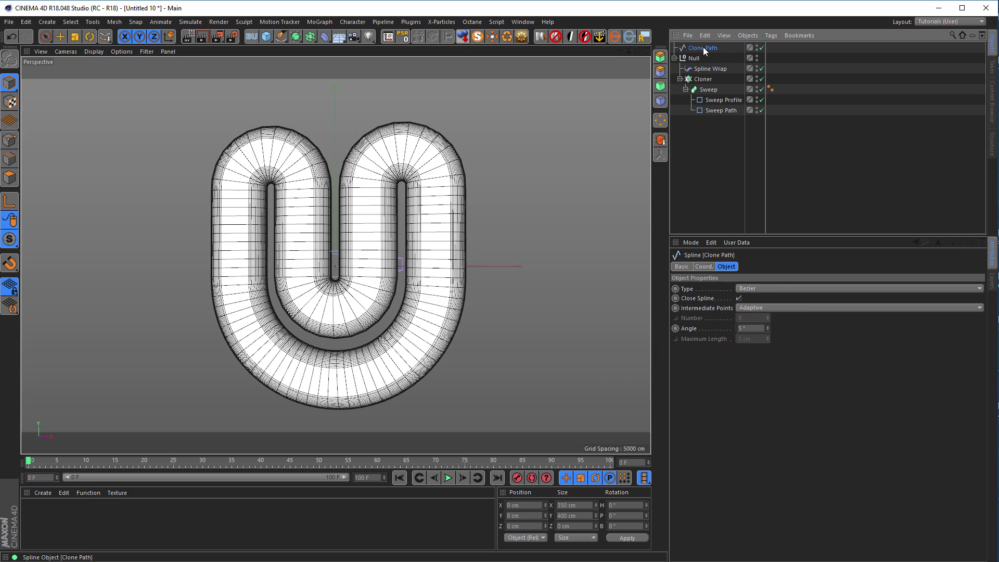
pyautogui.press('t')
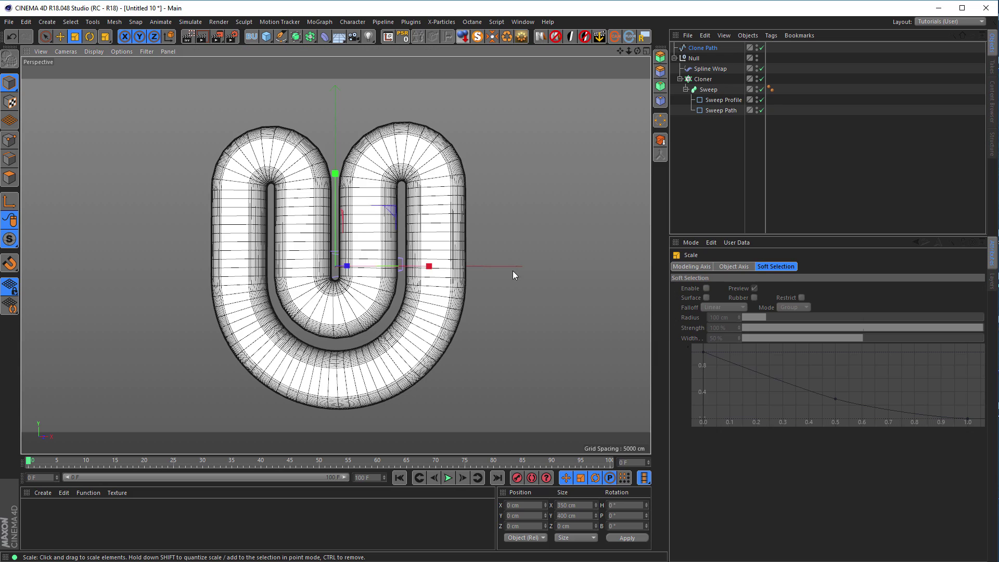
pyautogui.moveTo(479, 316); pyautogui.dragTo(693, 215)
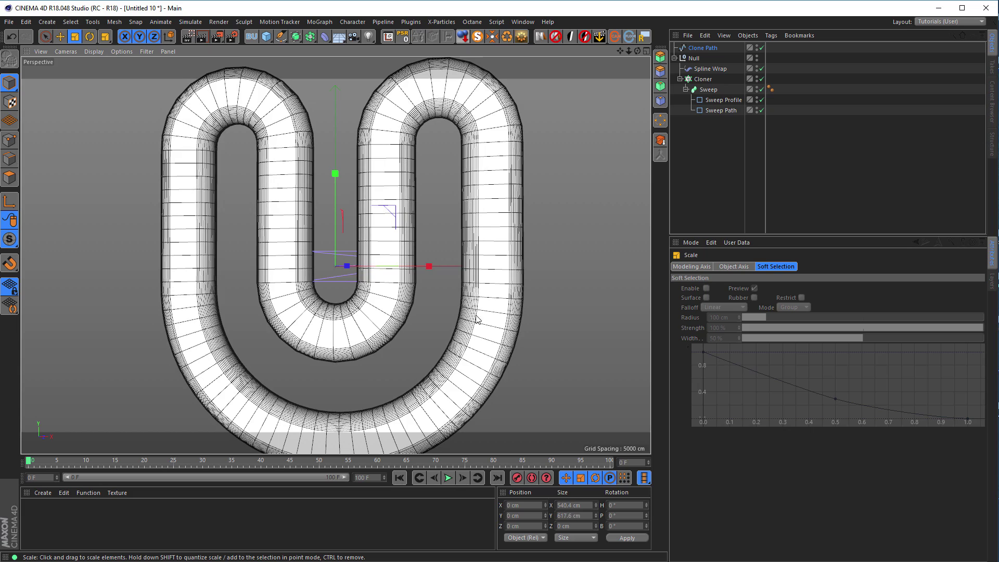
pyautogui.scroll(5, 361, 311)
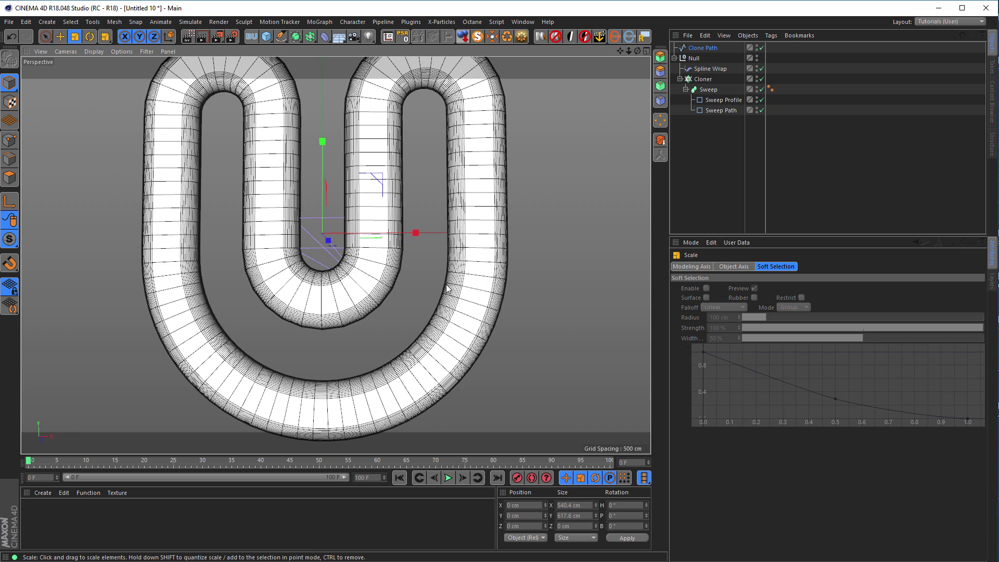
# Switch the Spline Wrap's mode to Keep Length and raise the Cloner's count to 180 clones.
pyautogui.click(710, 68)
pyautogui.click(731, 364)
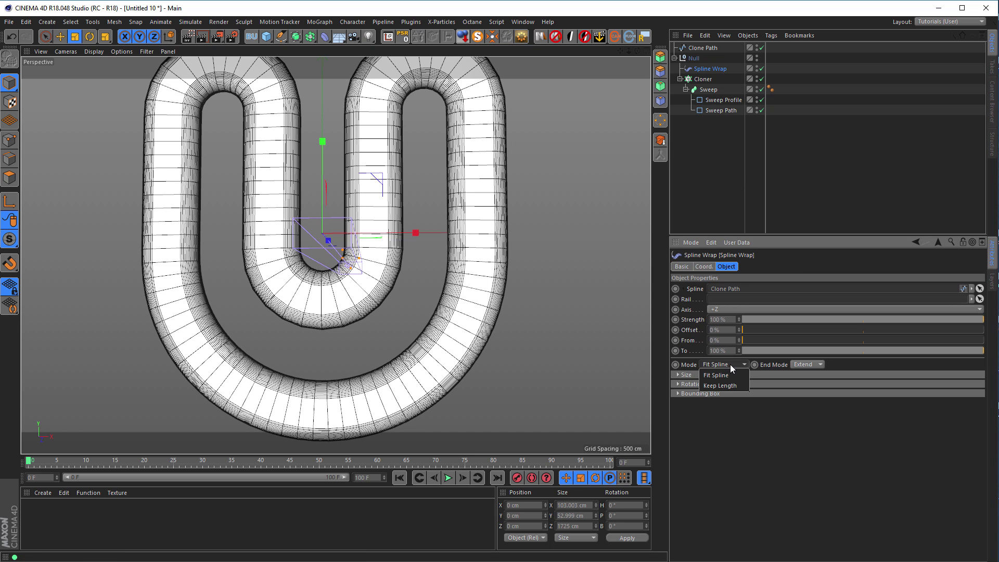
pyautogui.click(729, 386)
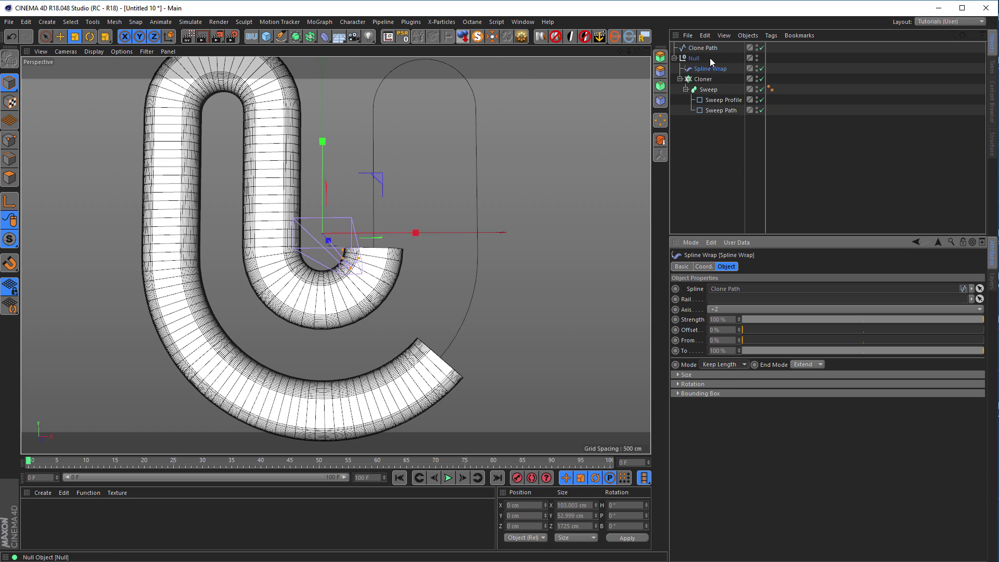
pyautogui.click(704, 79)
pyautogui.moveTo(737, 336); pyautogui.dragTo(737, 304)
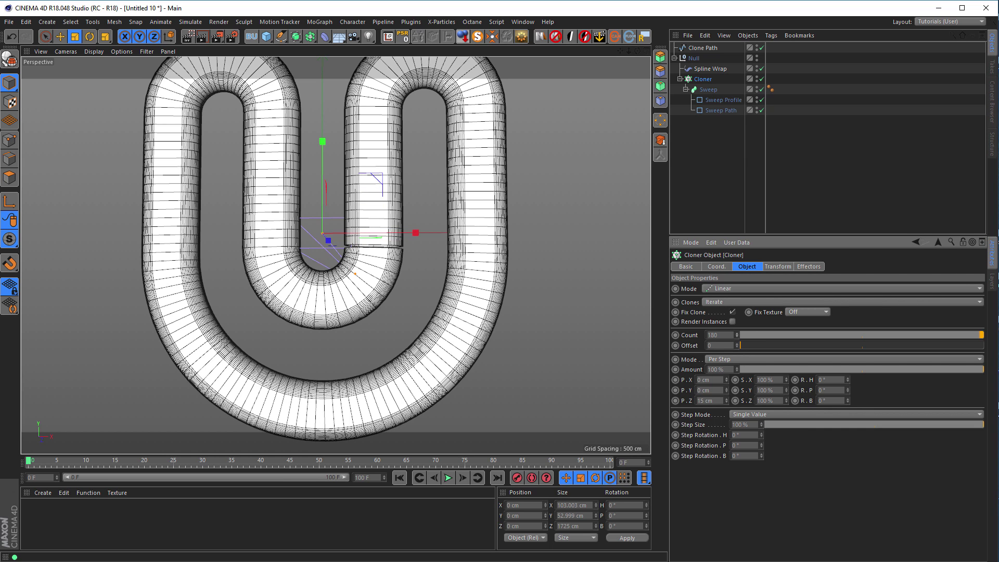
# Return the Spline Wrap to Fit Spline mode so the 180 clones fill the whole U path.
pyautogui.click(710, 69)
pyautogui.click(714, 364)
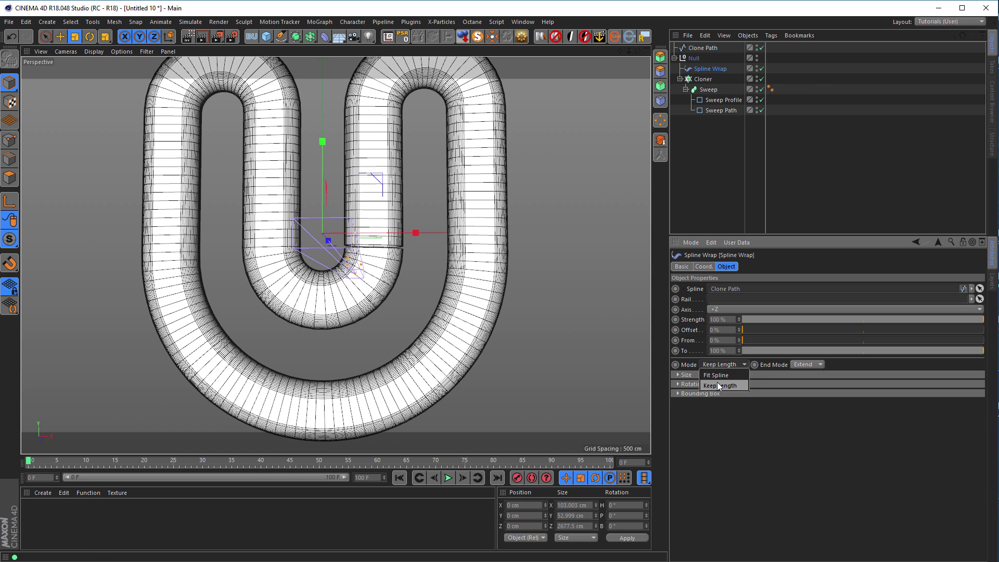
pyautogui.click(719, 376)
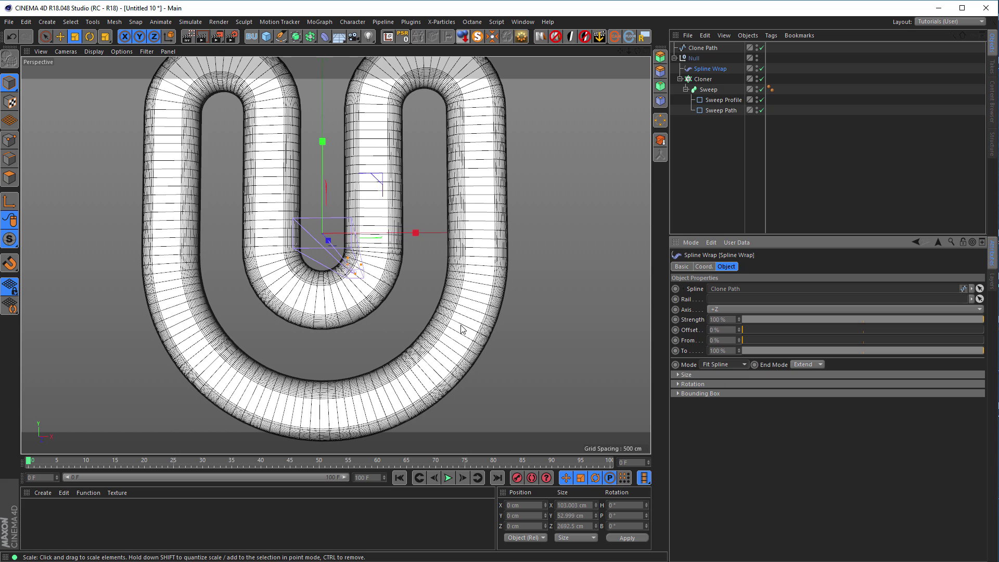
pyautogui.scroll(-1, 305, 287)
pyautogui.scroll(-5, 305, 287)
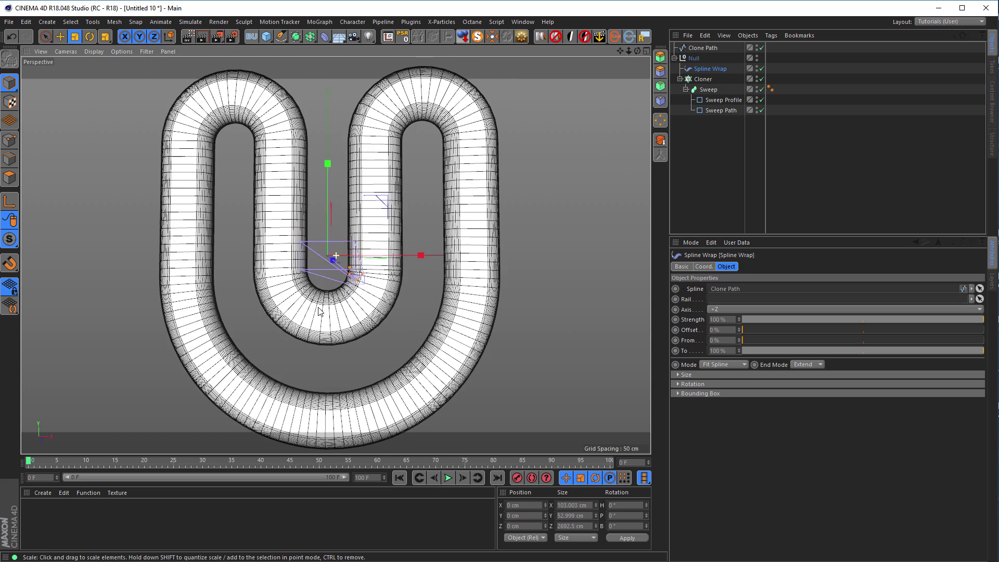
pyautogui.scroll(-2, 306, 296)
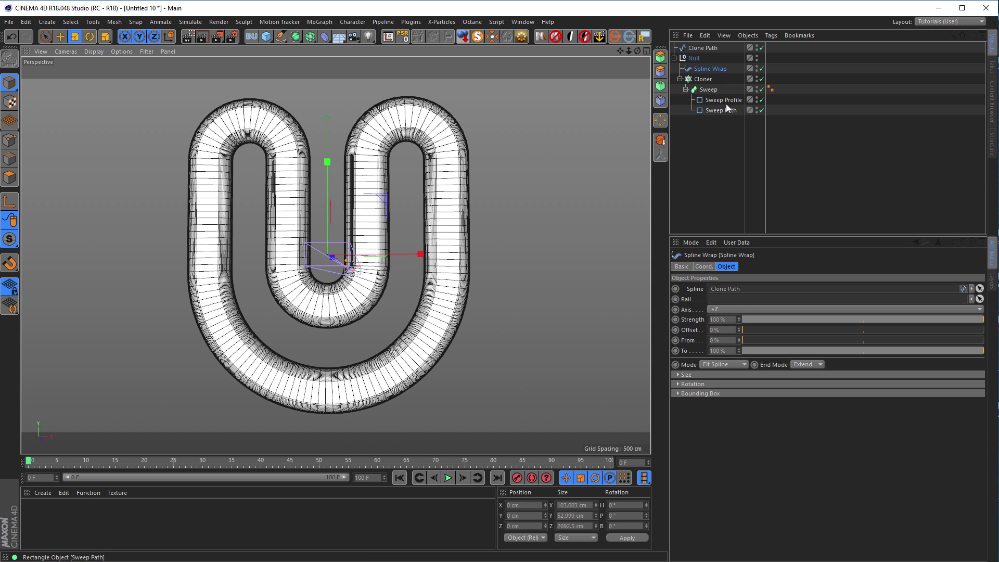
# Add a Random effector to the Cloner.
pyautogui.click(704, 79)
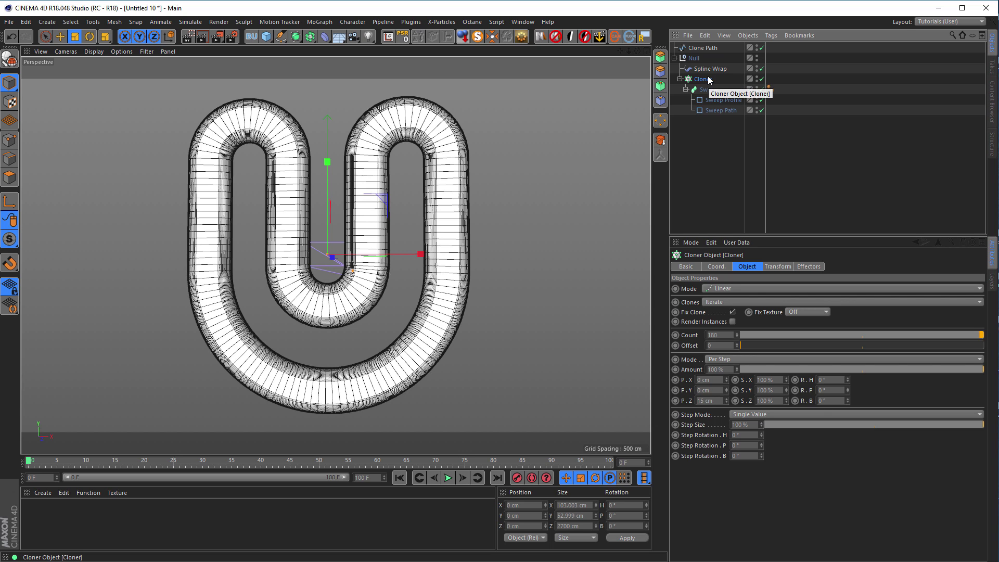
pyautogui.click(320, 22)
pyautogui.moveTo(325, 39)
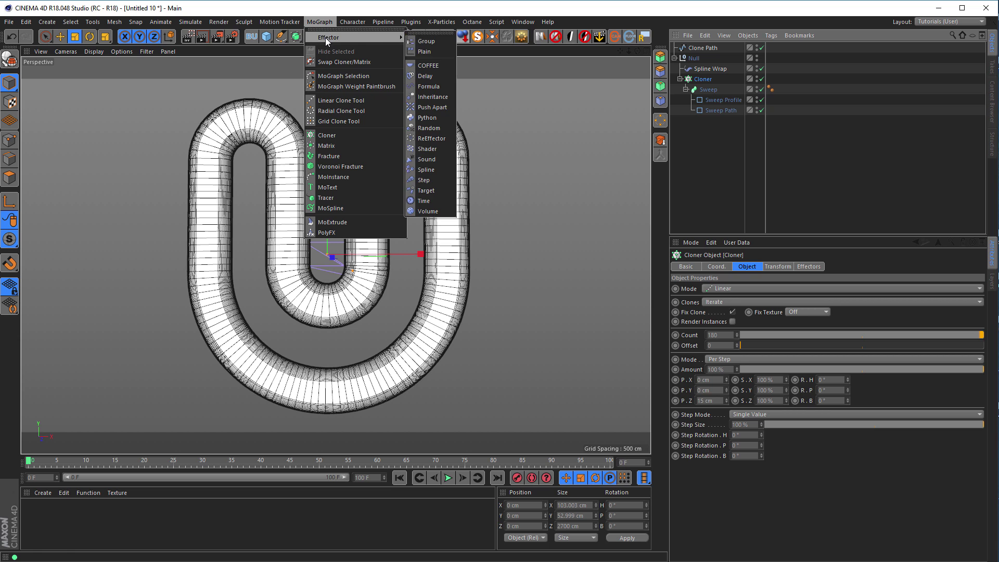
pyautogui.click(433, 129)
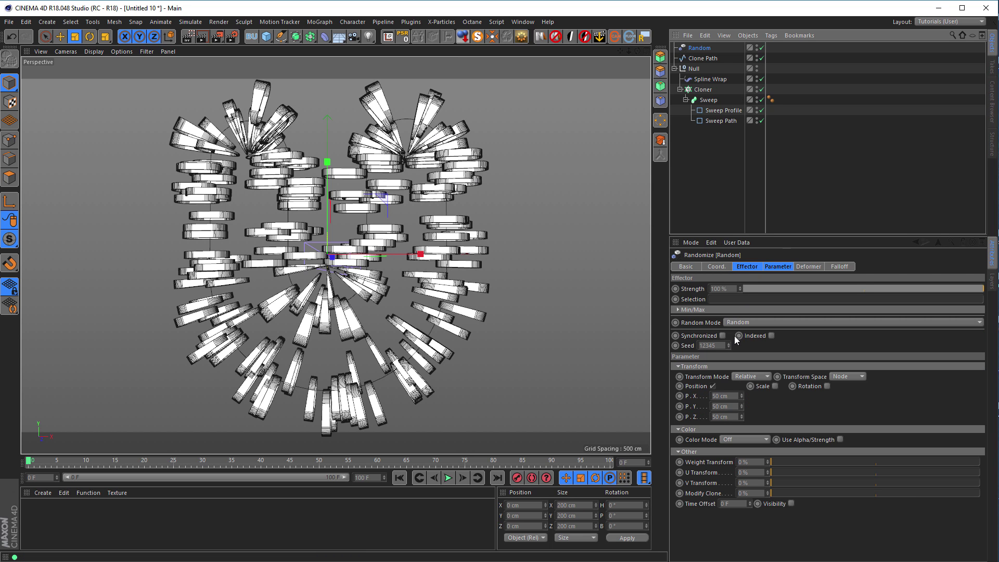
# Set the Random effector's position to 9 cm in X and 0 cm in Y and Z, and preview it in an Interactive Render Region.
pyautogui.click(726, 396)
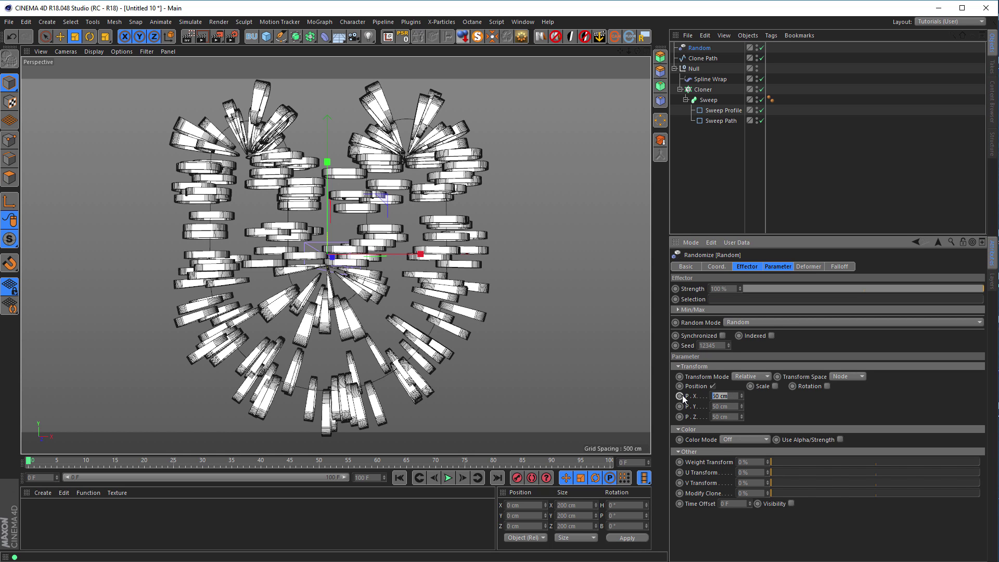
pyautogui.write('0')
pyautogui.press('Return')
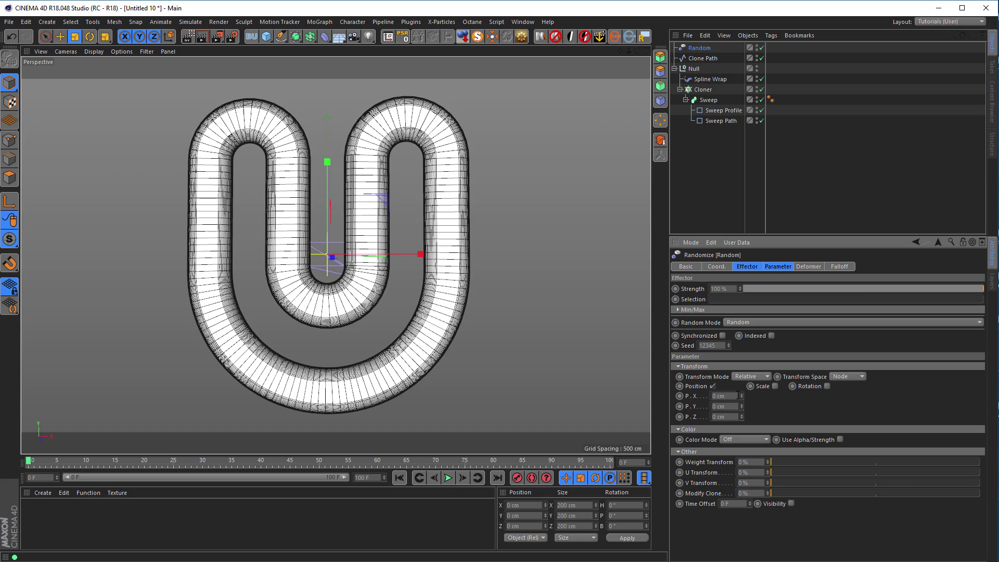
pyautogui.moveTo(741, 395); pyautogui.dragTo(741, 382)
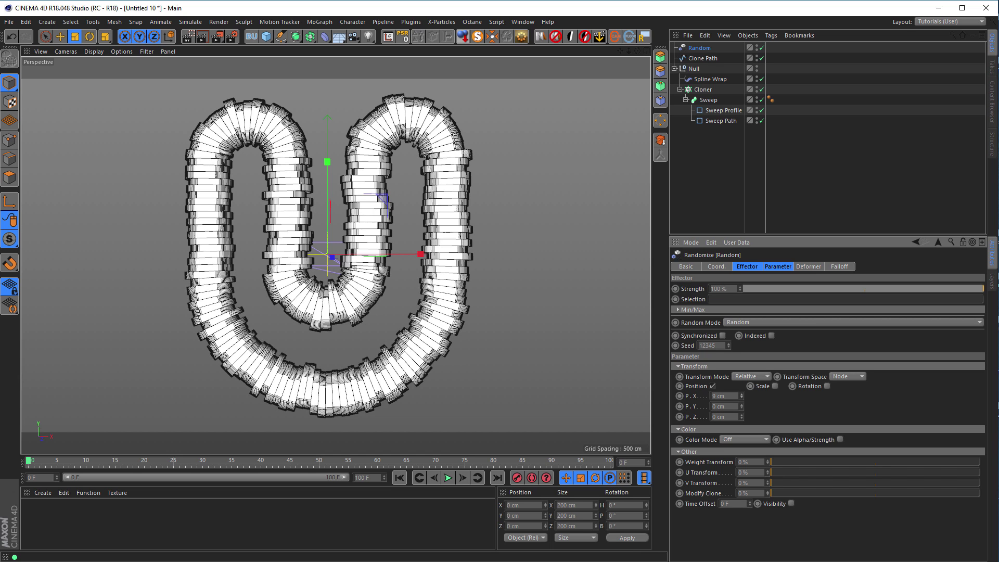
pyautogui.click(188, 36)
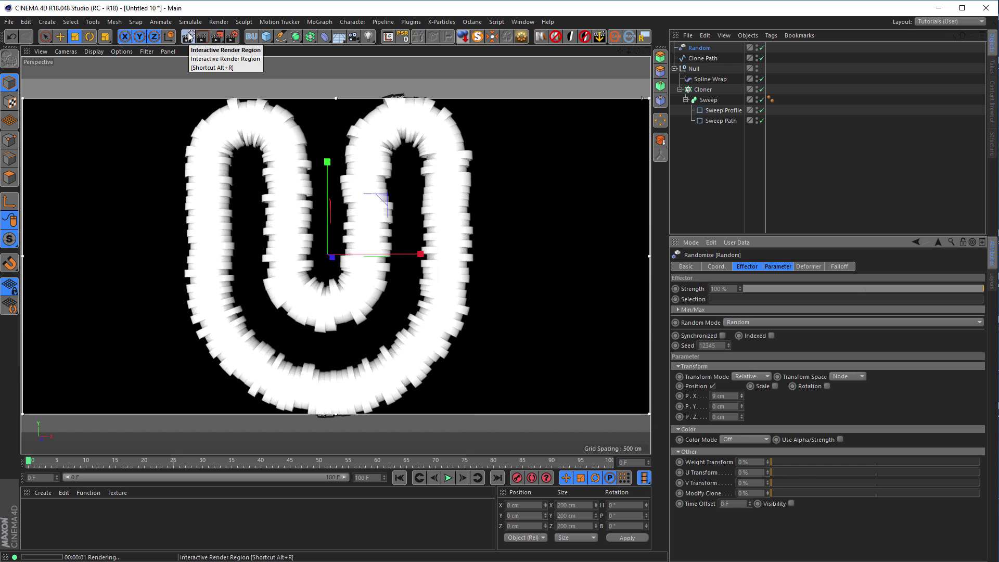
pyautogui.click(188, 36)
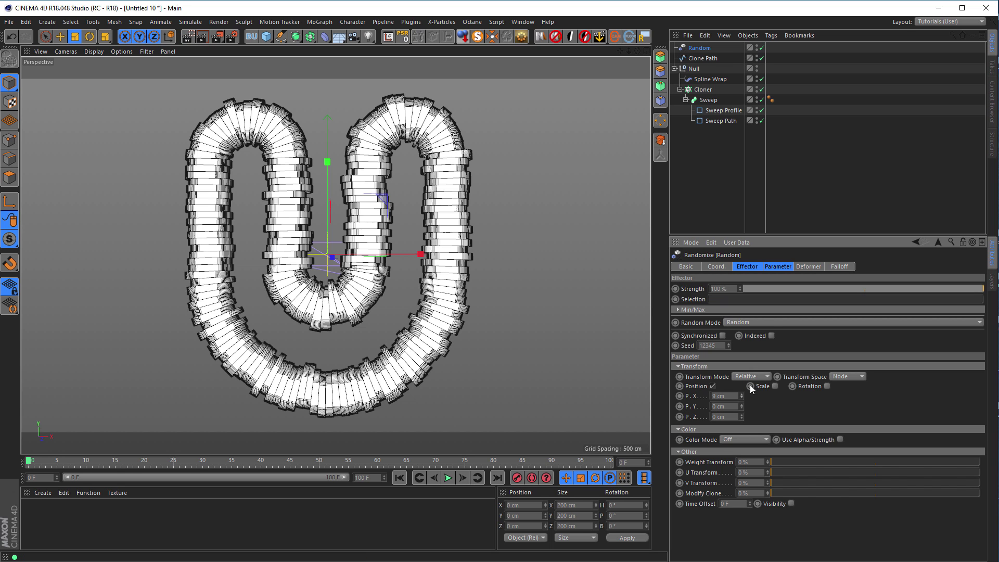
# Try successive seeds for the Random effector up to 12352.
pyautogui.click(729, 344)
pyautogui.click(729, 344)
pyautogui.click(729, 344)
pyautogui.click(729, 344)
pyautogui.click(729, 344)
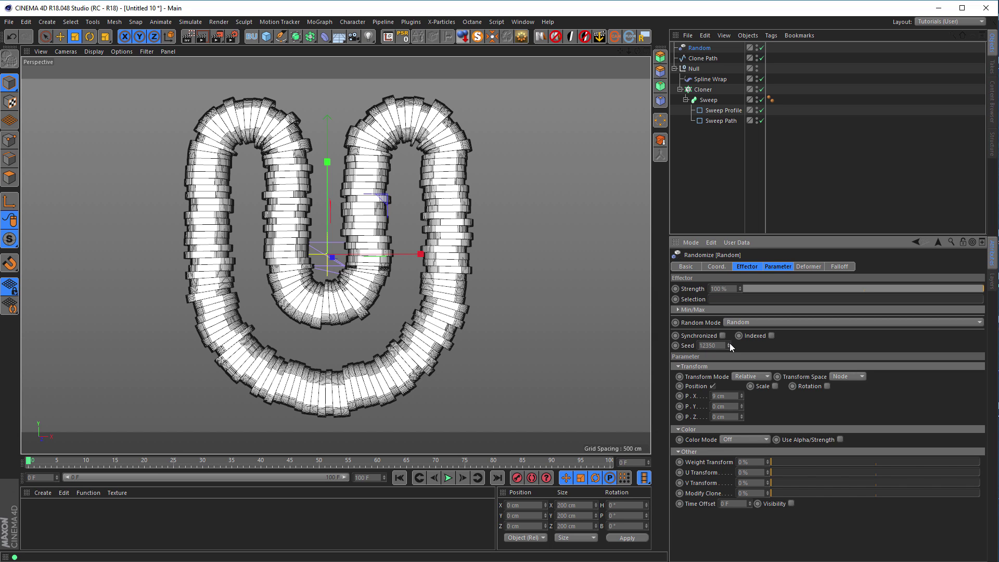
pyautogui.click(729, 343)
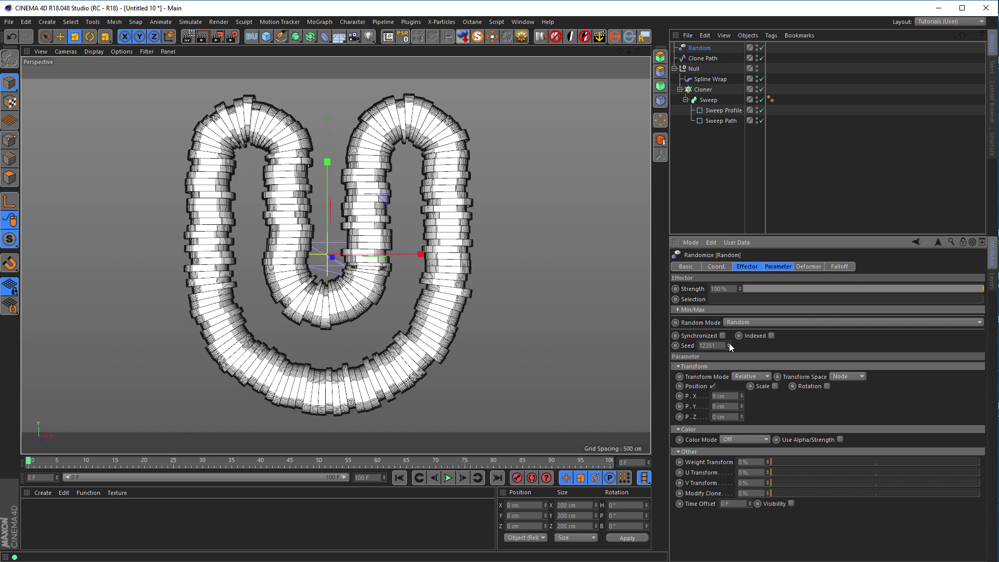
pyautogui.click(729, 344)
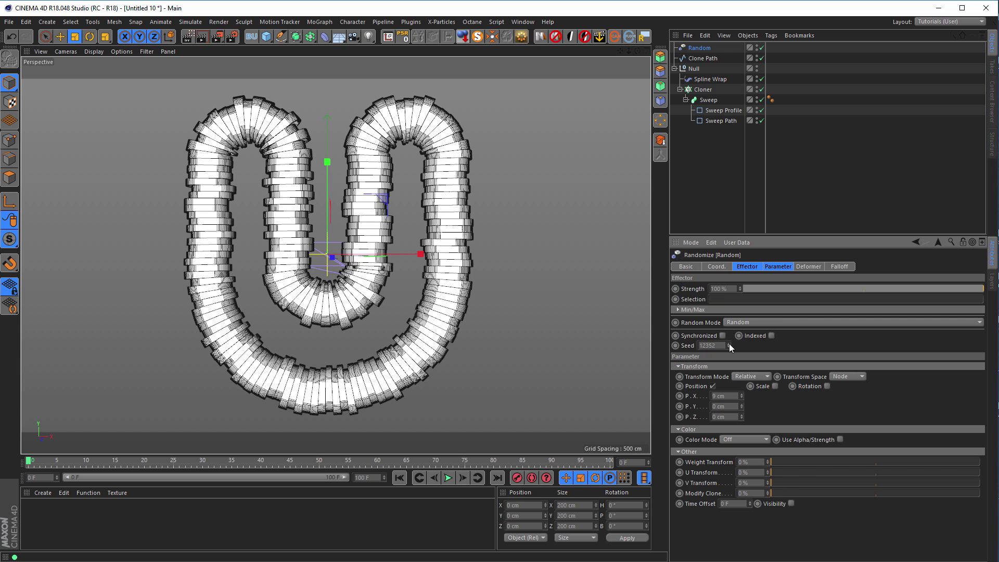
# Set the Random effector to Noise mode with Indexed enabled and an X position of 13 cm.
pyautogui.click(745, 322)
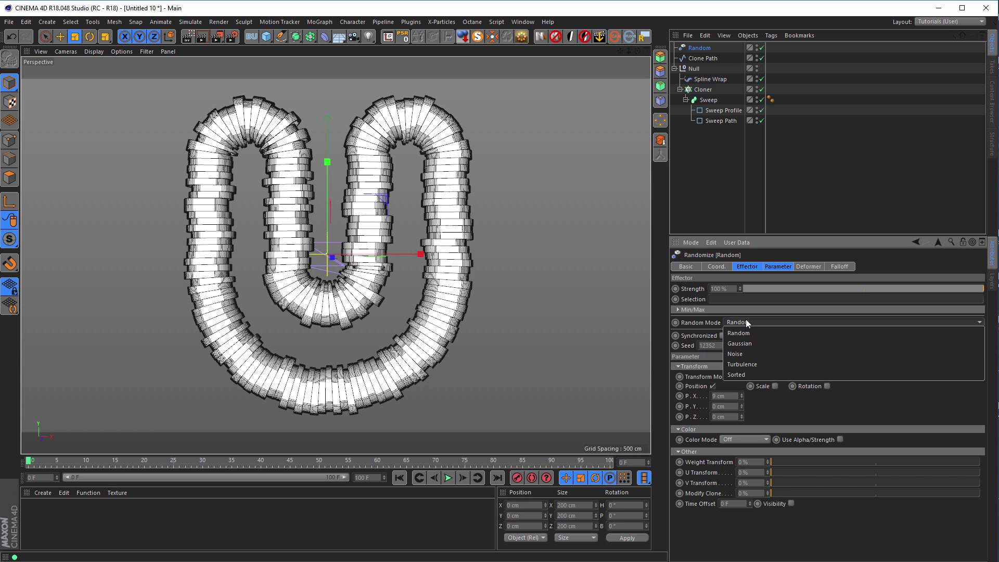
pyautogui.click(751, 355)
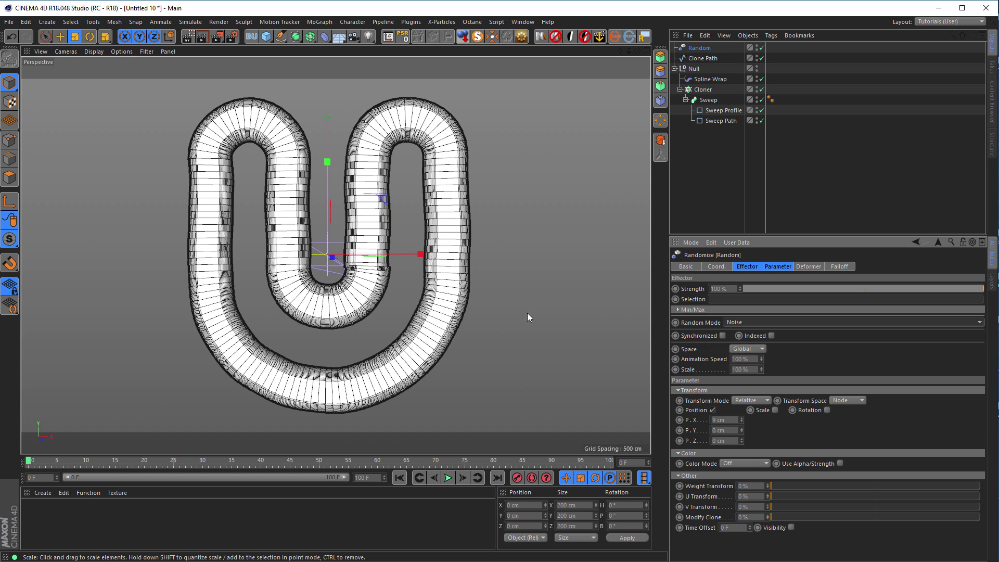
pyautogui.click(771, 335)
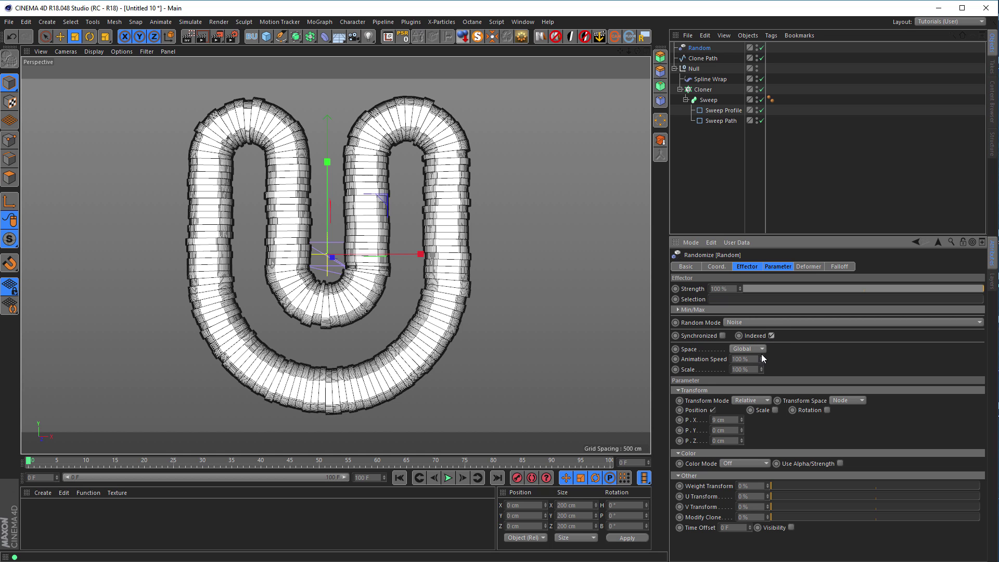
pyautogui.moveTo(742, 420)
pyautogui.mouseDown()
pyautogui.moveTo(753, 410)
pyautogui.moveTo(743, 419)
pyautogui.mouseUp()
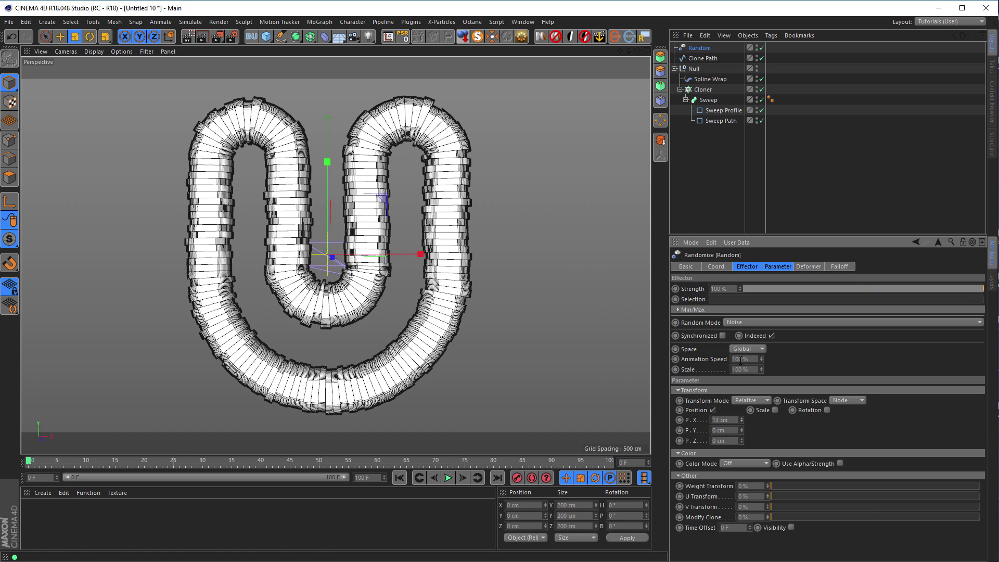
# Play back the noise animation and disable the Random effector.
pyautogui.click(451, 478)
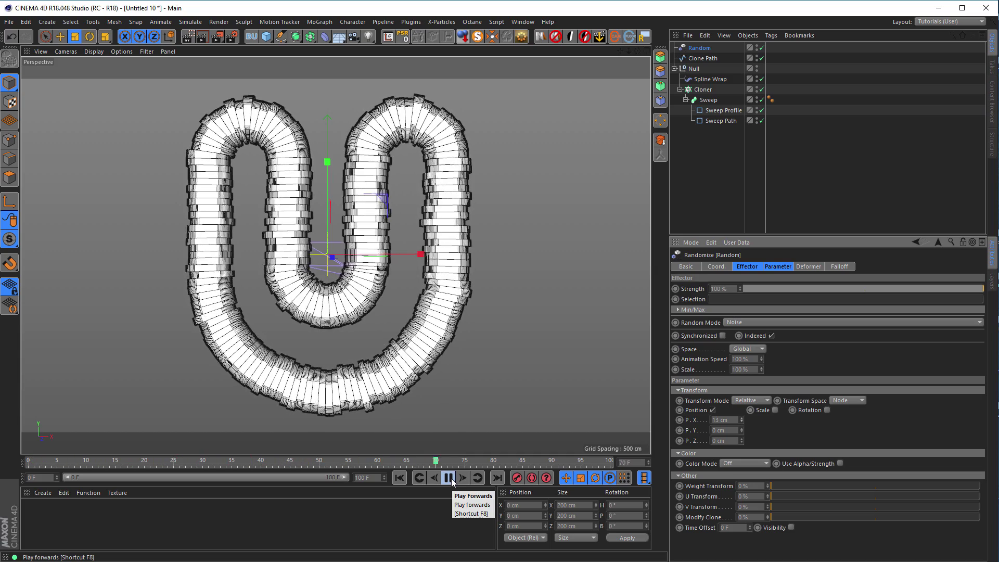
pyautogui.click(451, 479)
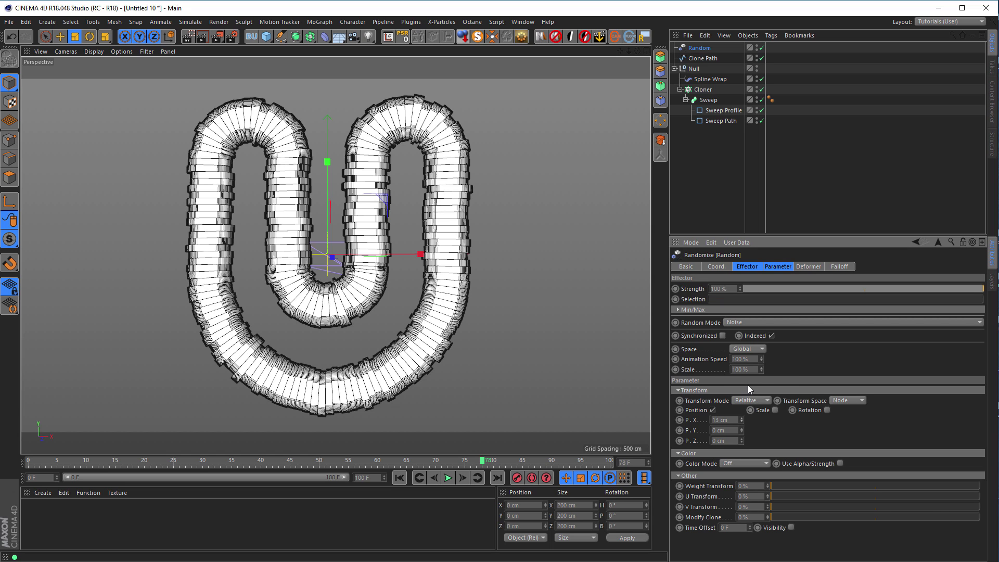
pyautogui.click(762, 47)
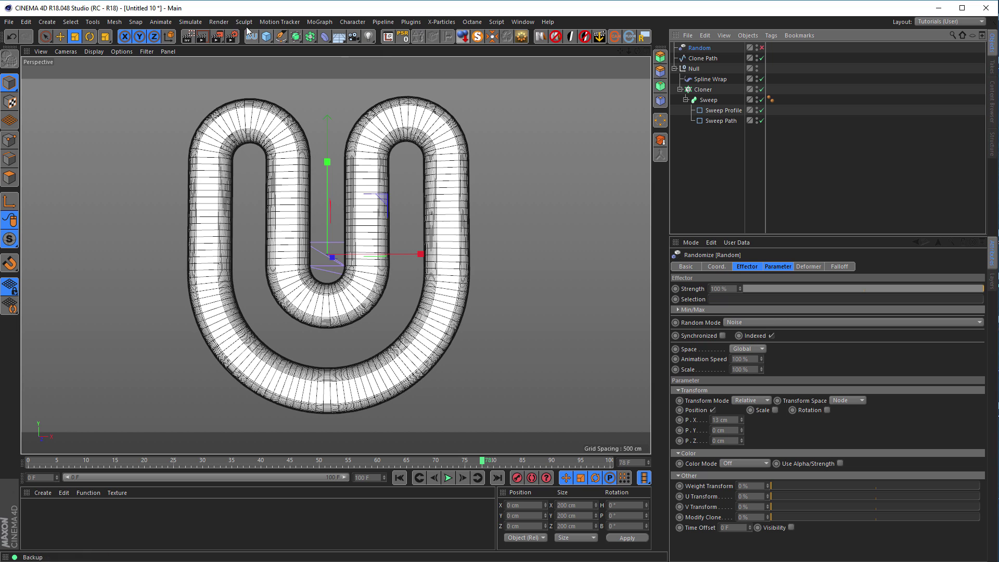
# Create a Shader effector.
pyautogui.click(319, 22)
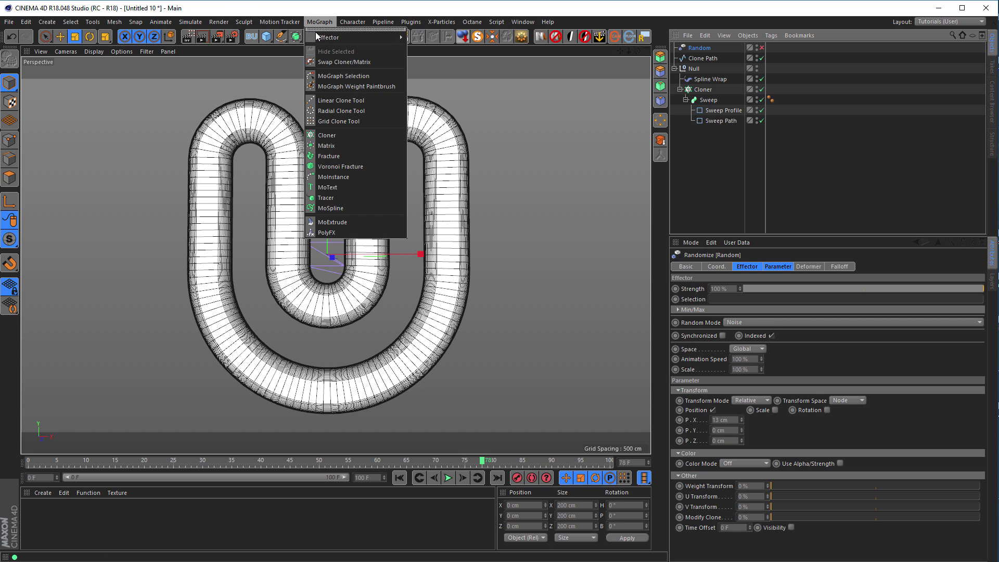
pyautogui.moveTo(343, 41)
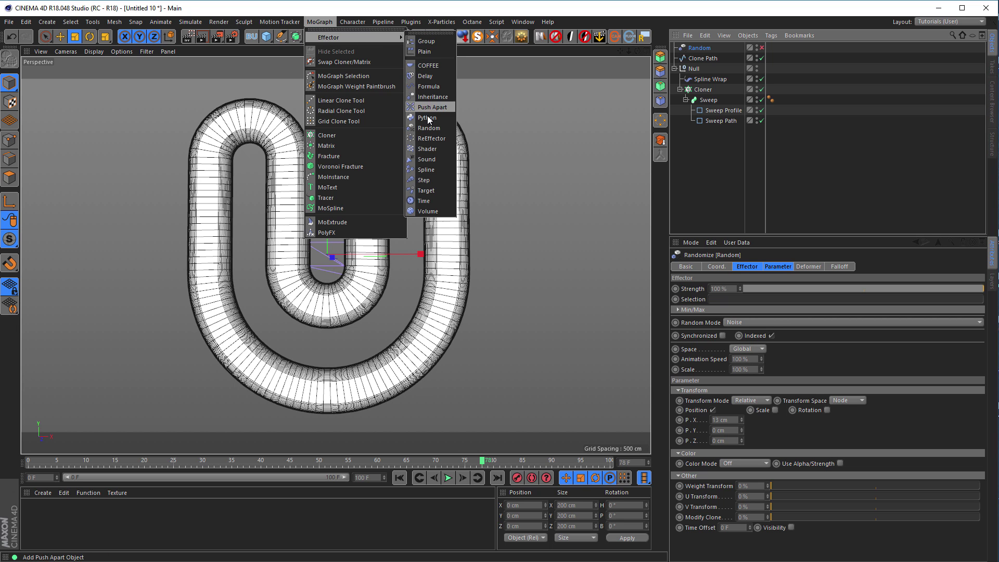
pyautogui.click(430, 149)
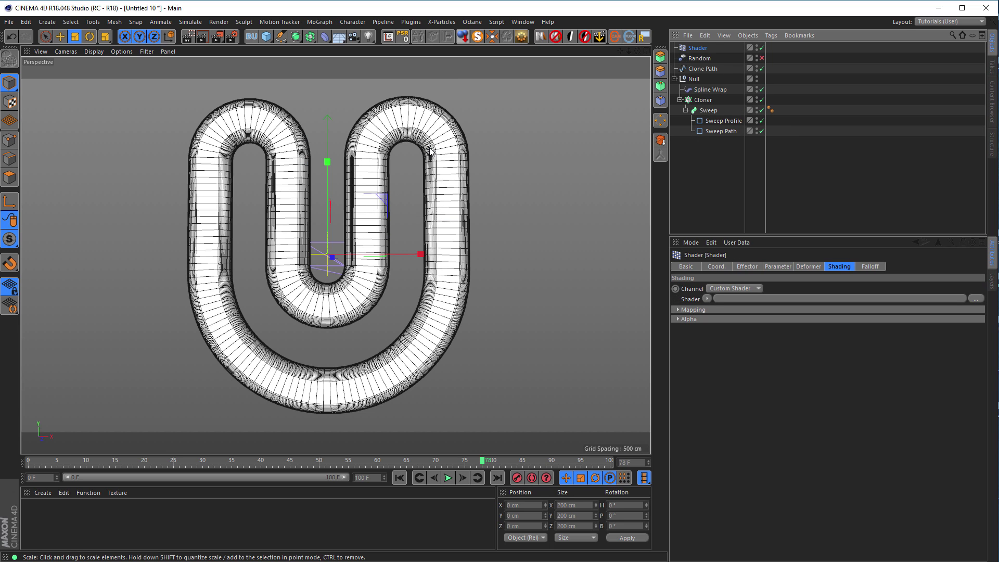
# Add the Shader effector to the Cloner's effectors list and disable the Random effector in that list.
pyautogui.click(704, 100)
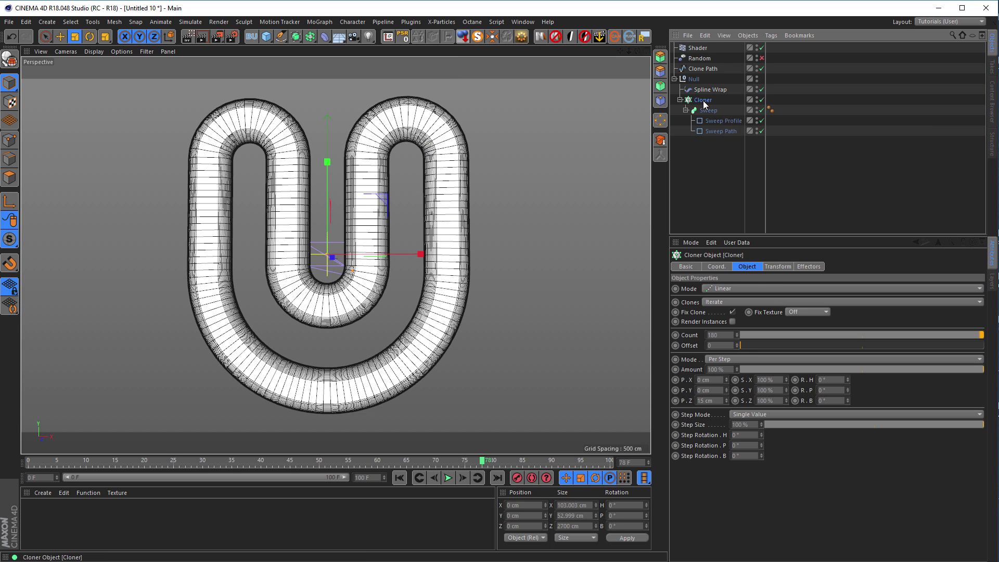
pyautogui.click(809, 266)
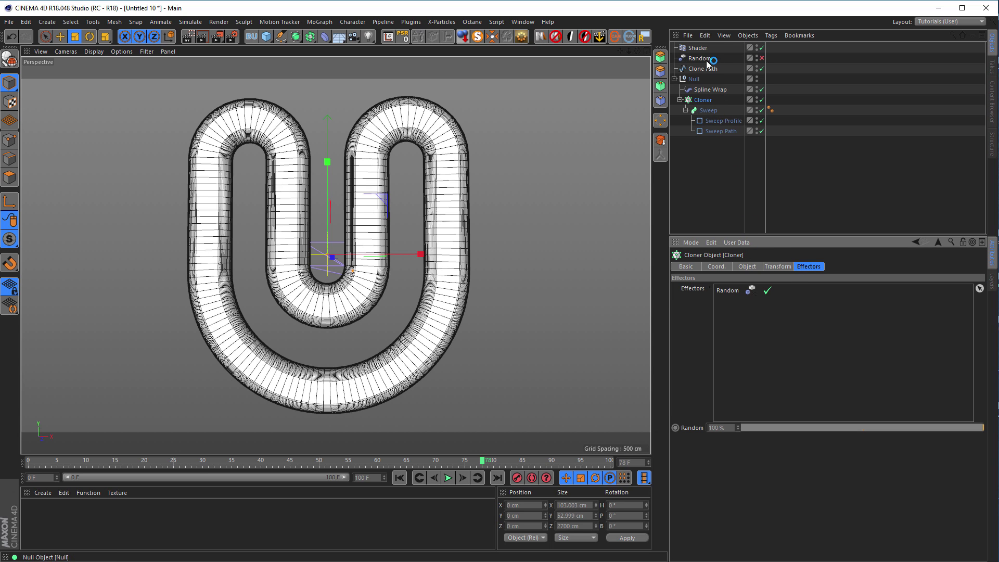
pyautogui.click(697, 48)
pyautogui.moveTo(754, 326); pyautogui.dragTo(755, 339)
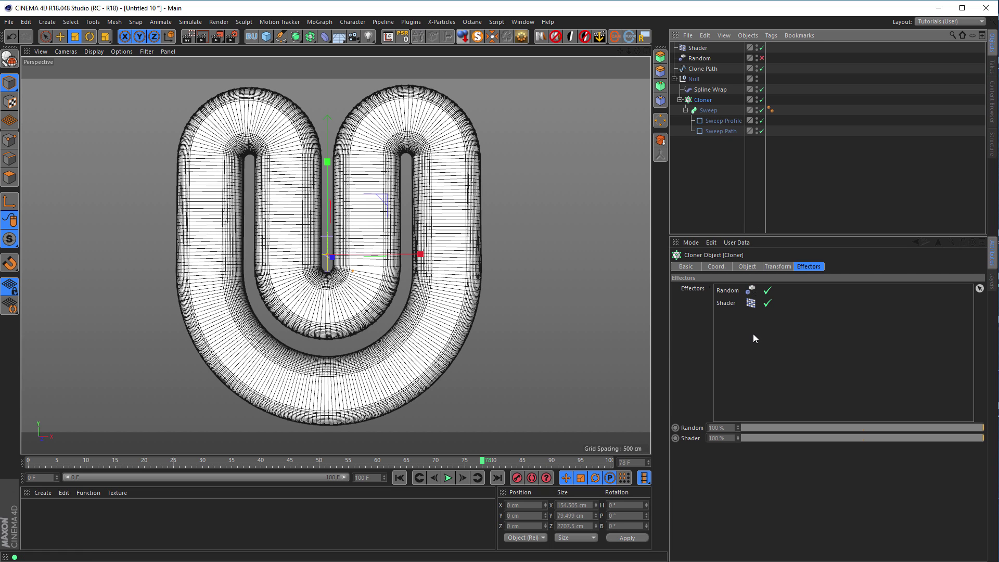
pyautogui.click(768, 290)
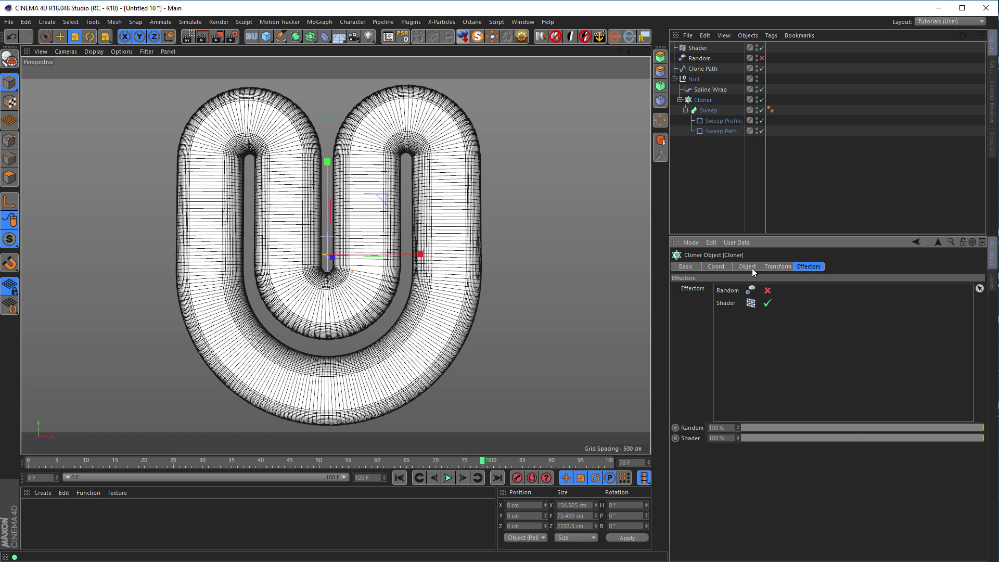
# Turn off the Scale transform in the Shader effector's parameters.
pyautogui.click(698, 48)
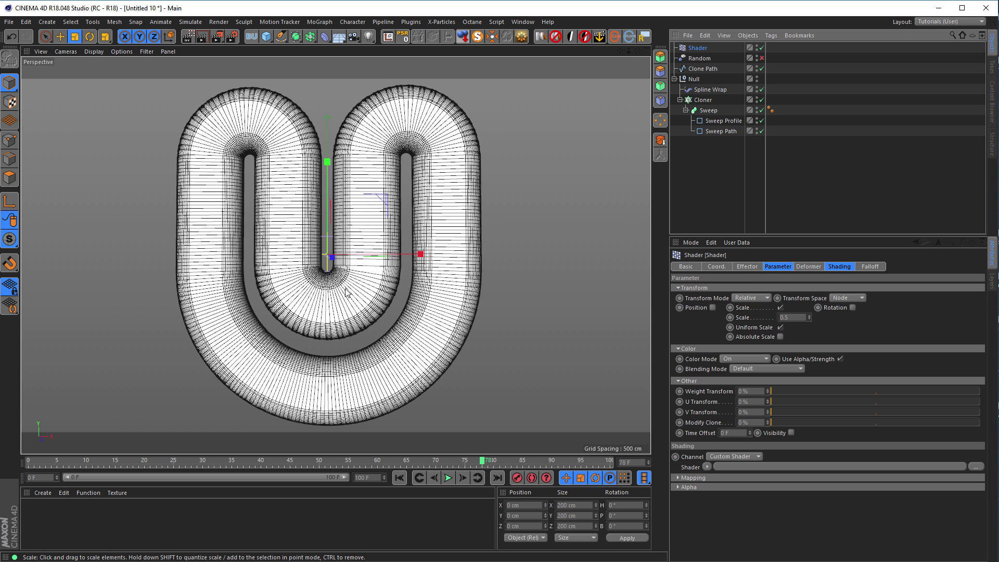
pyautogui.click(781, 308)
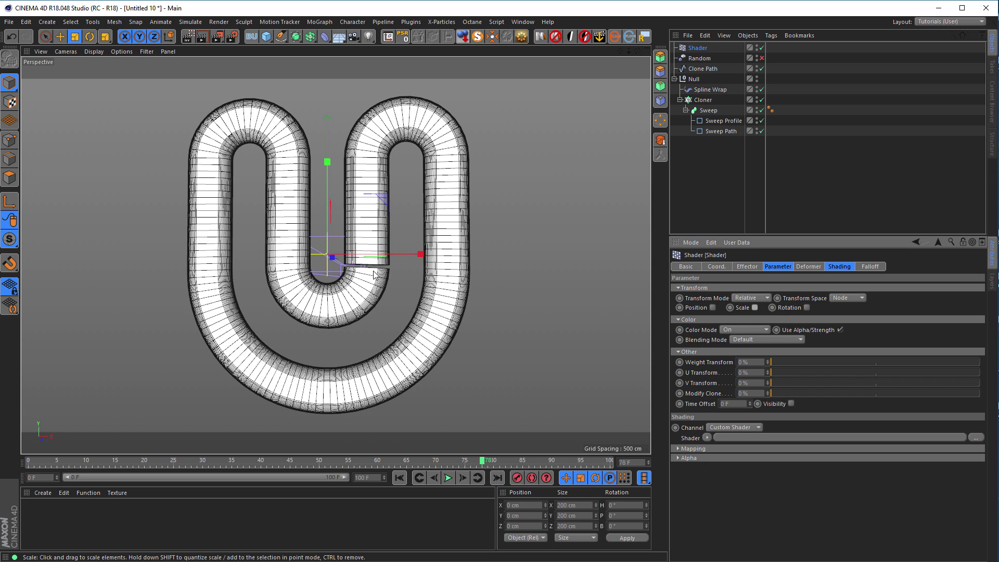
# Switch the Spline Wrap's mode to Keep Length and back to Fit Spline to refresh the wrapped clones.
pyautogui.click(709, 89)
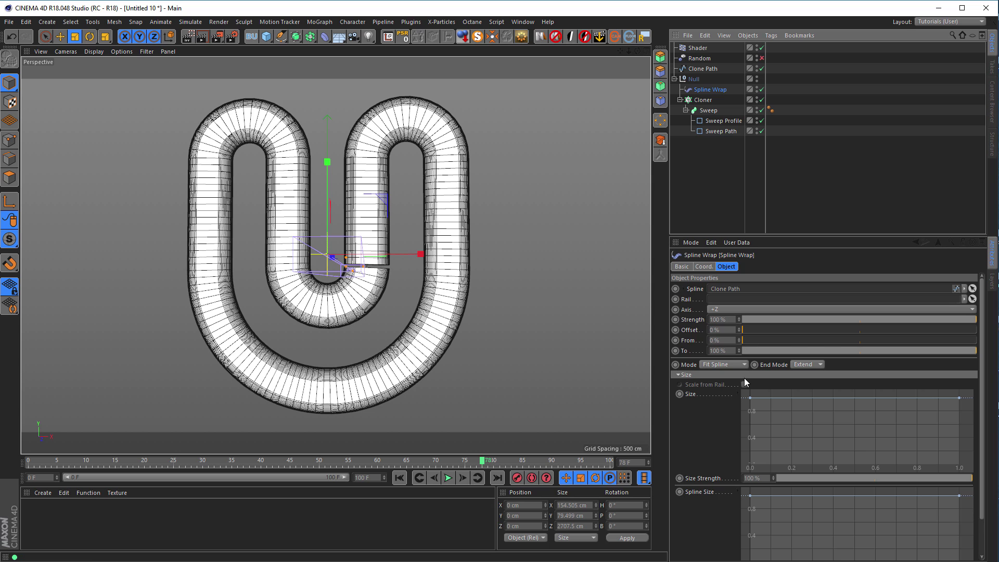
pyautogui.click(729, 374)
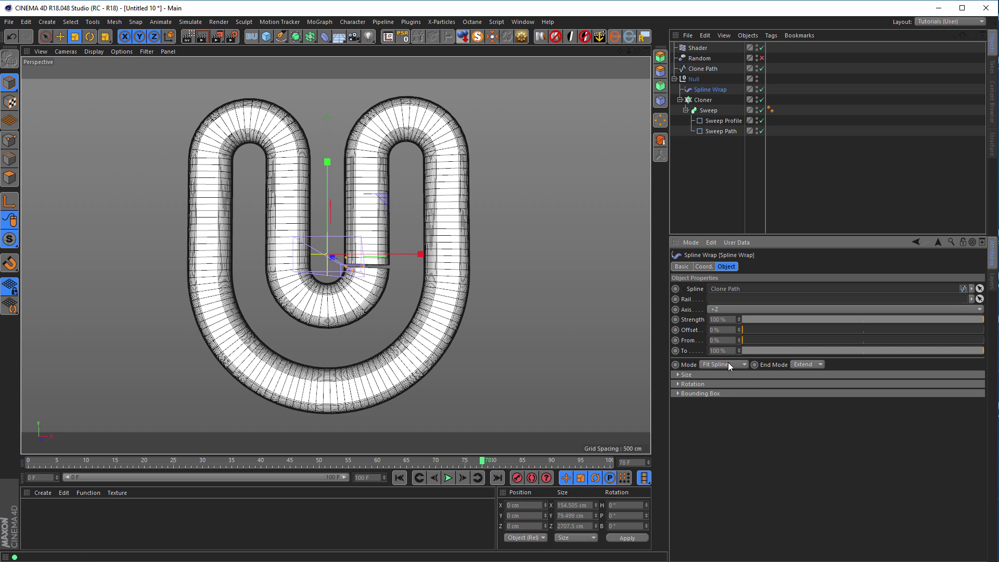
pyautogui.click(729, 385)
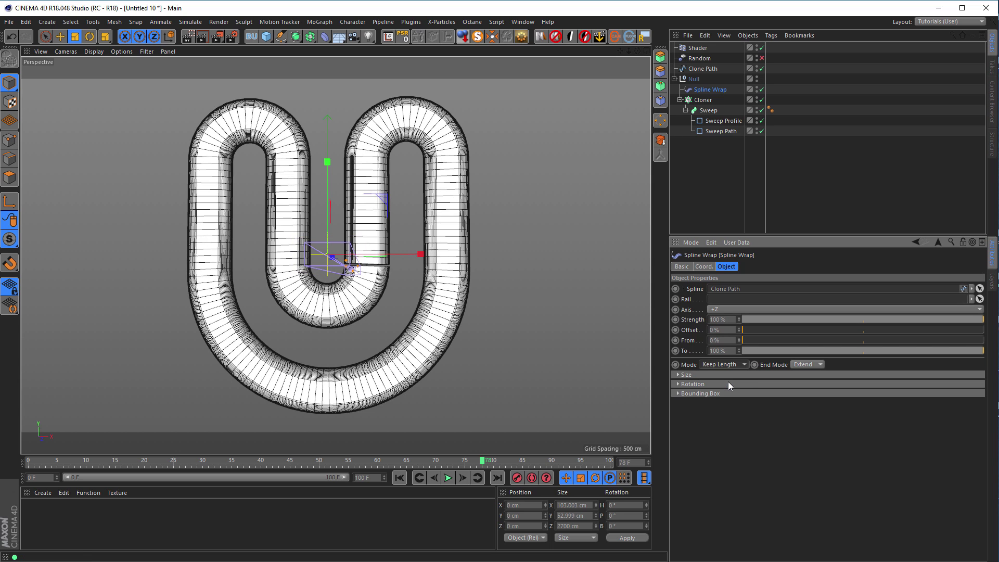
pyautogui.click(729, 376)
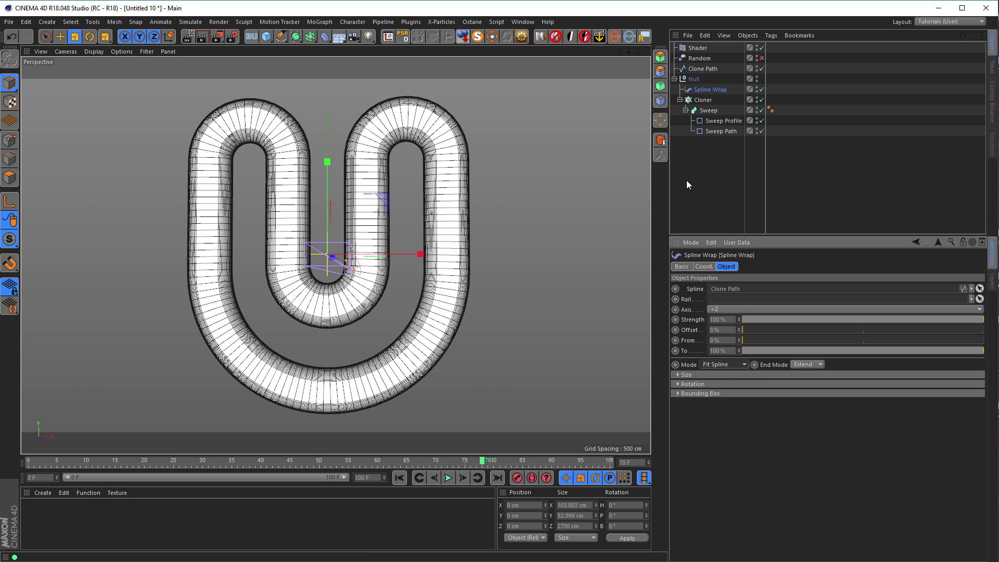
# Load a Noise shader as the custom shader in the Shader effector's shading settings.
pyautogui.click(701, 47)
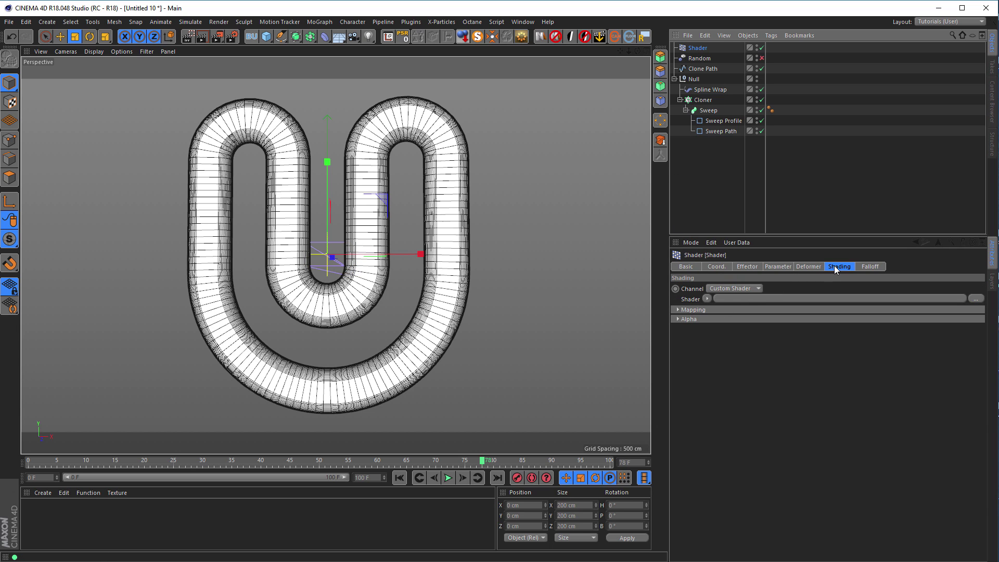
pyautogui.click(708, 299)
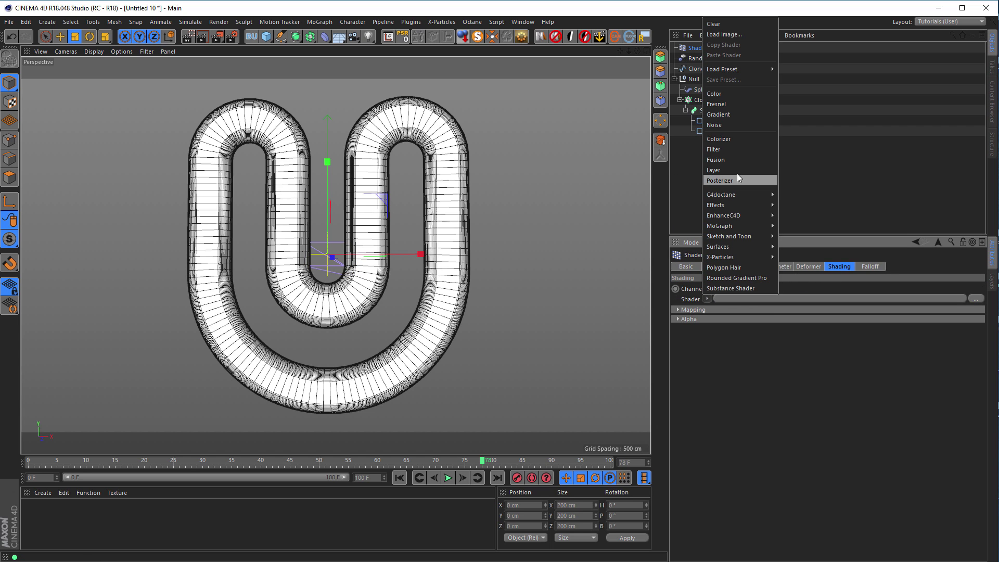
pyautogui.click(732, 126)
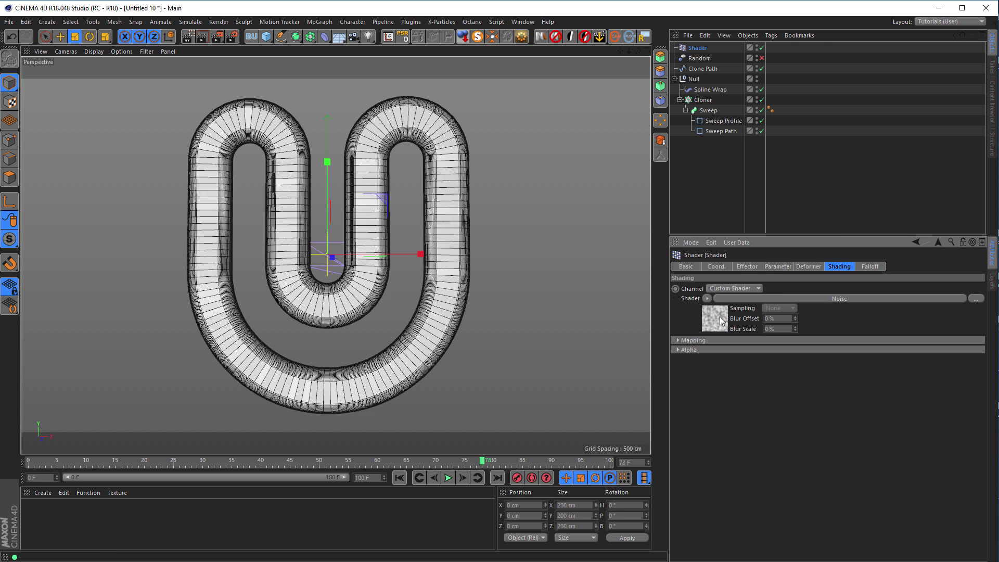
# Enable the Position transform on the Shader effector and set its X position to 30 cm.
pyautogui.click(745, 267)
pyautogui.click(778, 267)
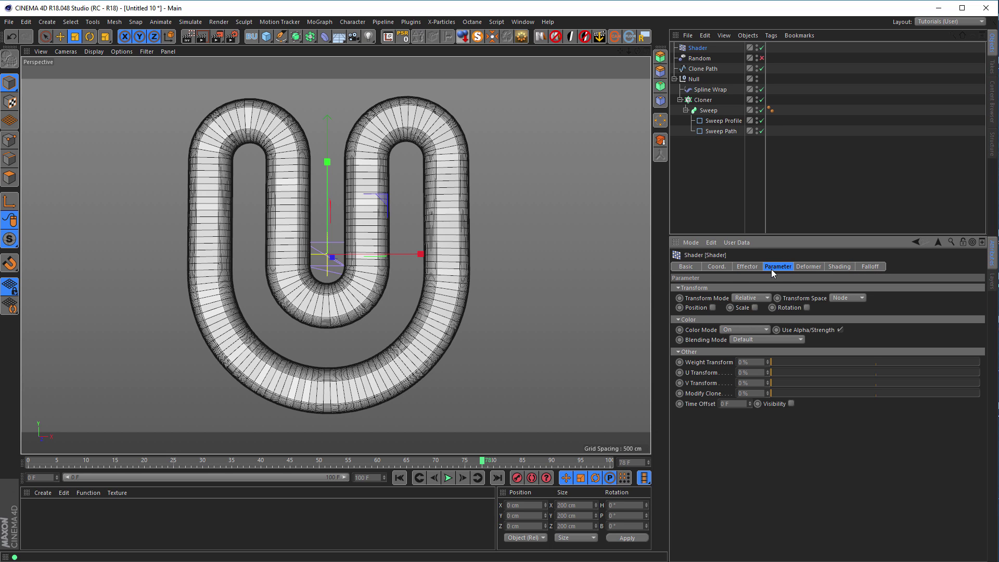
pyautogui.click(712, 307)
pyautogui.click(736, 317)
pyautogui.write('30')
pyautogui.press('Return')
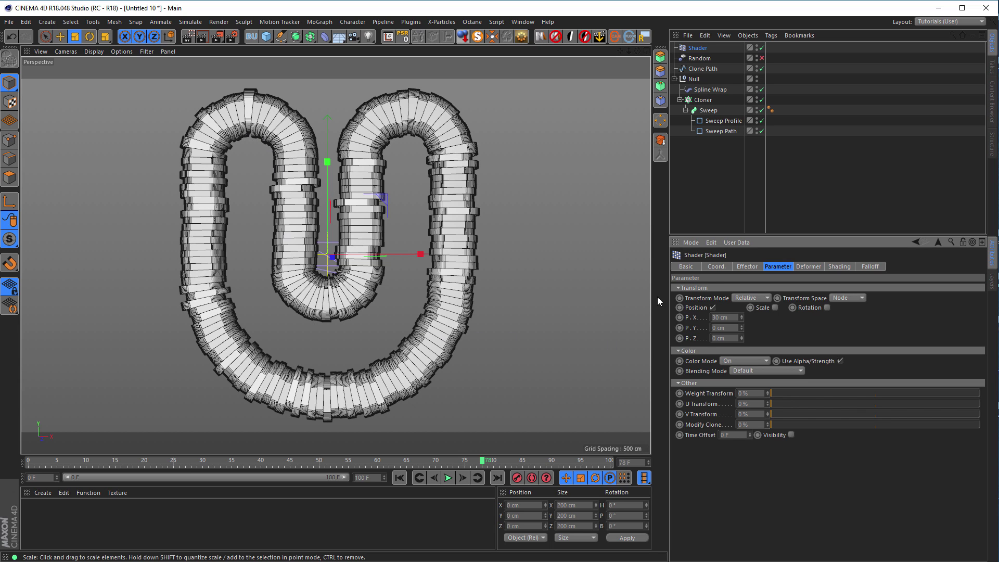
# Set the animation speed of the Shader effector's Noise shader to 1.
pyautogui.click(833, 267)
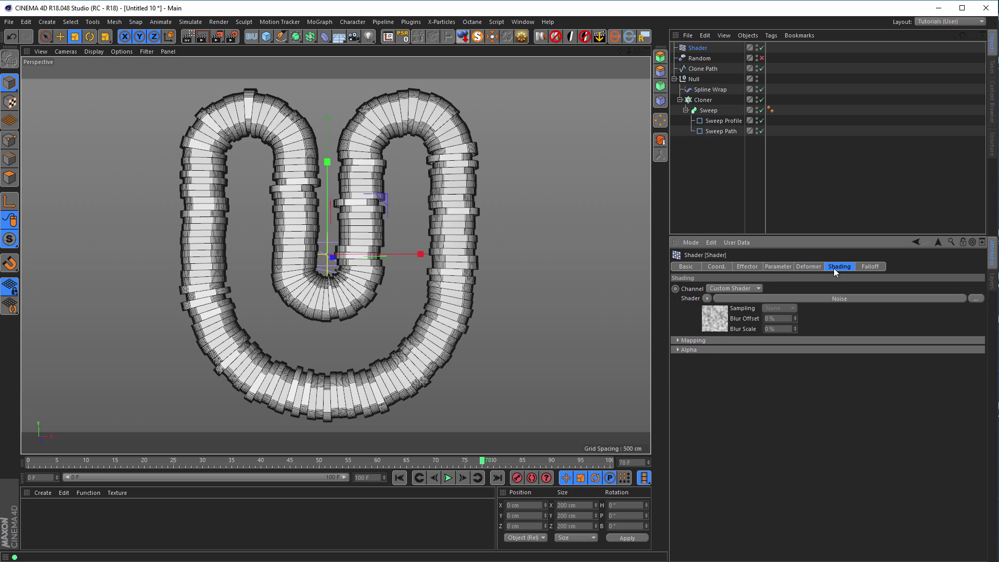
pyautogui.click(723, 319)
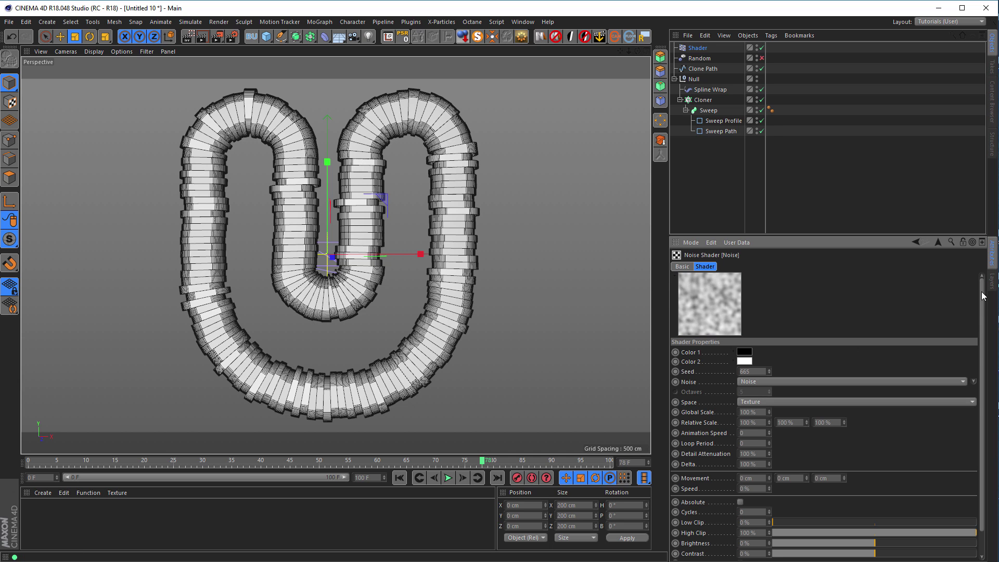
pyautogui.moveTo(983, 296); pyautogui.dragTo(976, 337)
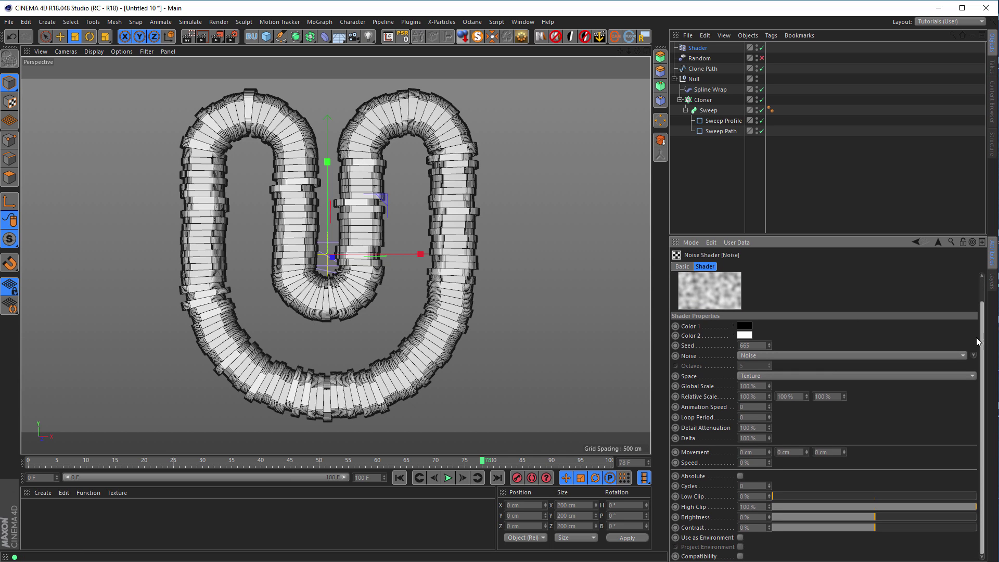
pyautogui.click(770, 405)
pyautogui.write('1')
pyautogui.press('Return')
# Play back the shader noise animation and set the Noise shader's loop period to 1.
pyautogui.click(448, 478)
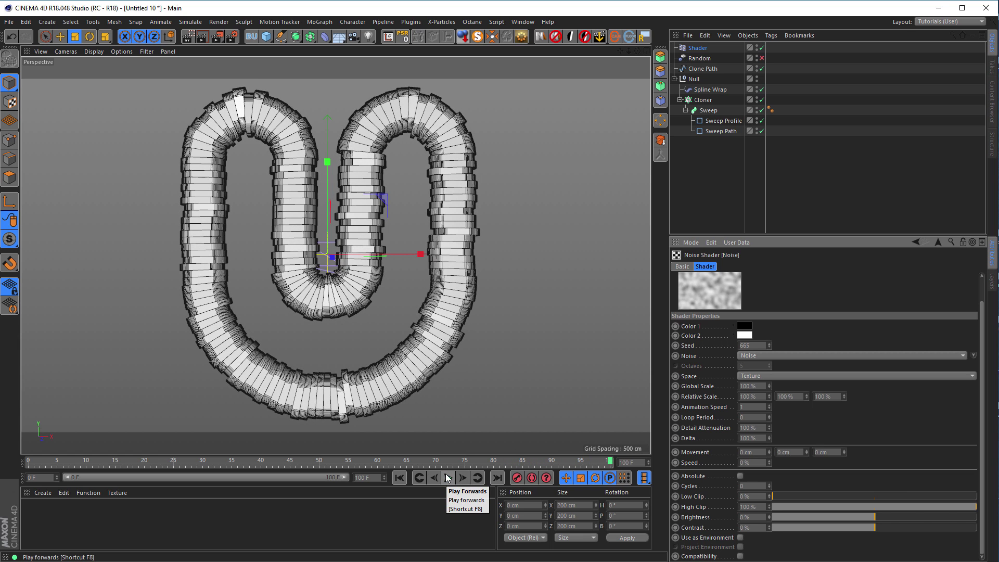
pyautogui.click(448, 477)
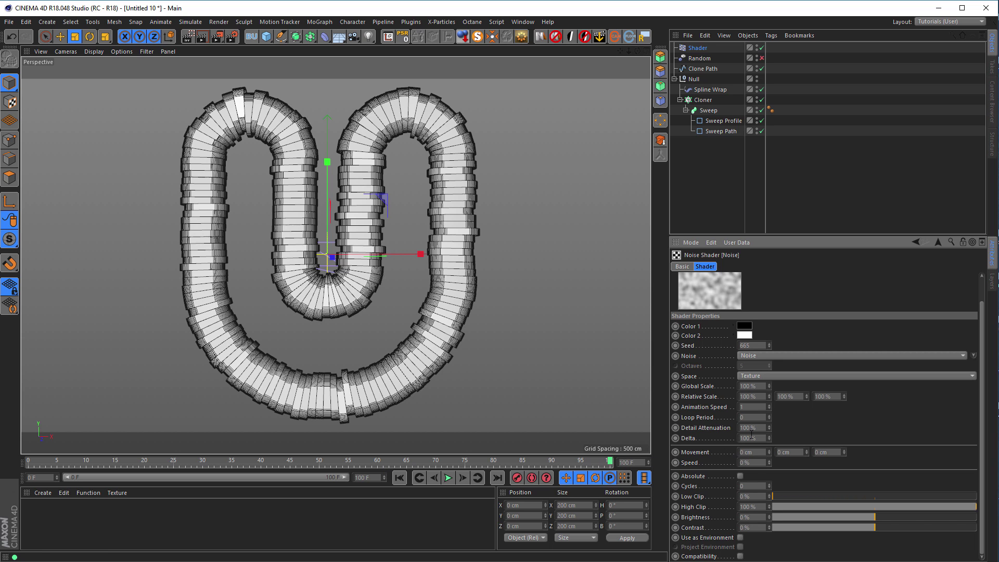
pyautogui.write('1')
pyautogui.press('Return')
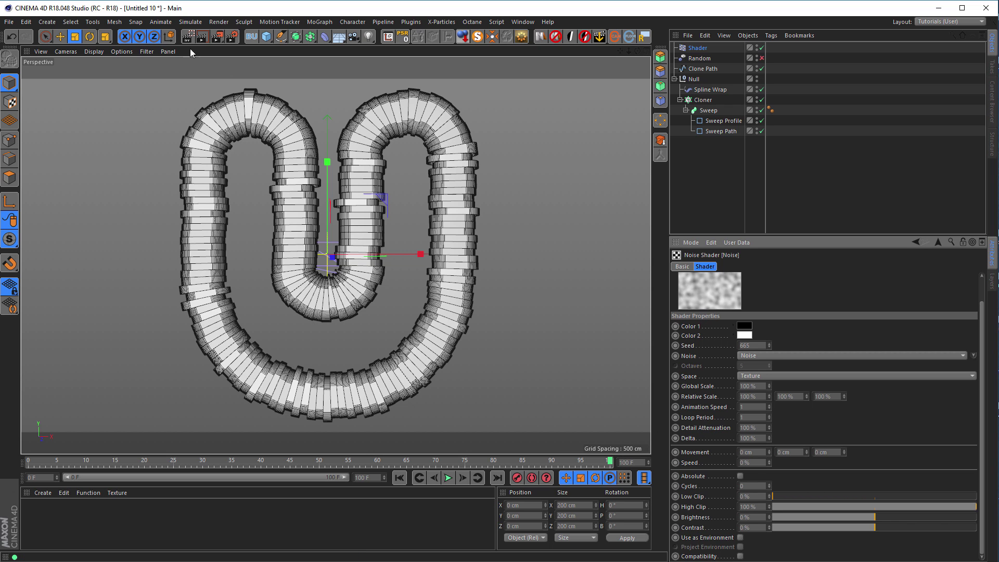
# Change the animation play mode so playback cycles, preview the looping noise, and return to the first frame.
pyautogui.click(171, 22)
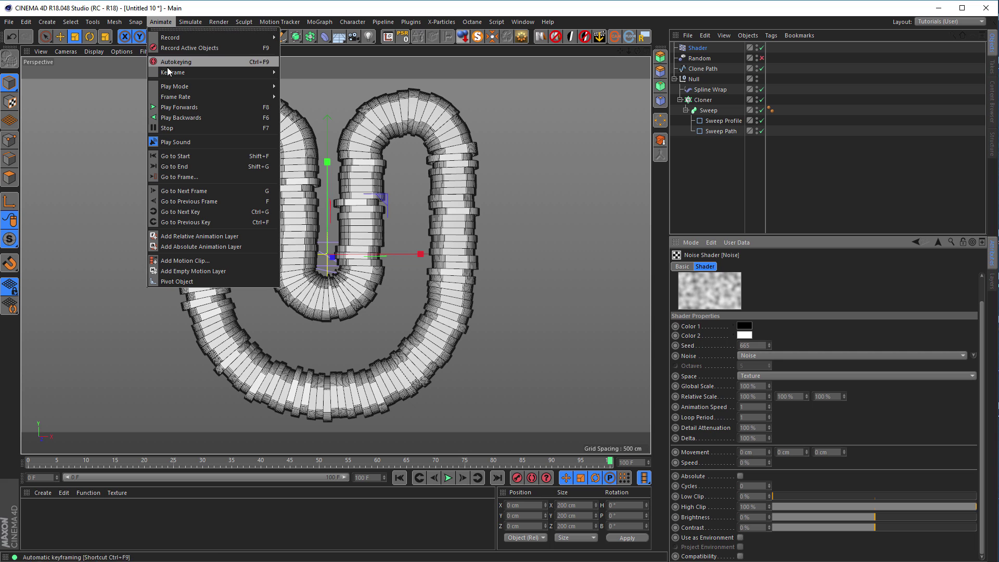
pyautogui.moveTo(210, 85)
pyautogui.click(310, 114)
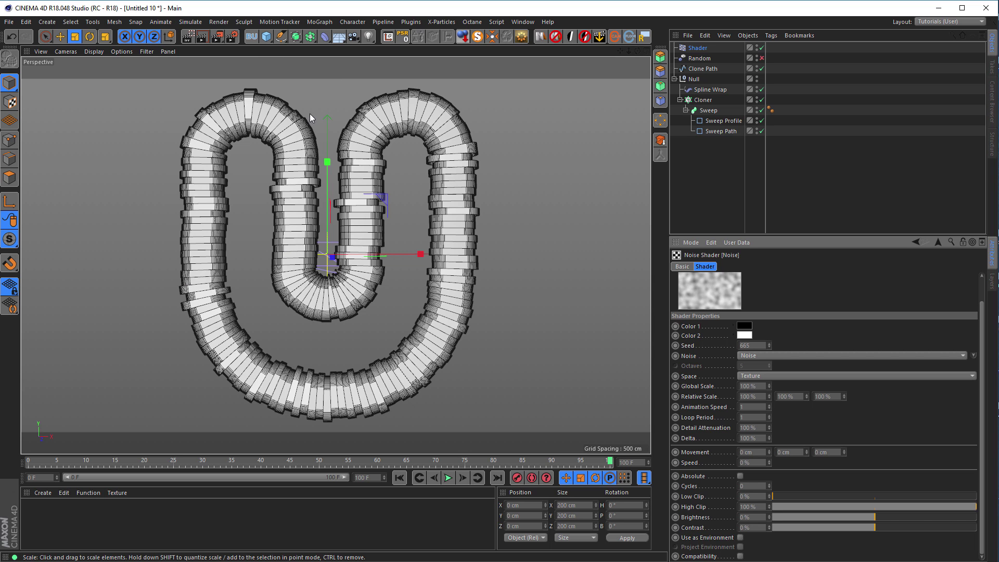
pyautogui.click(447, 478)
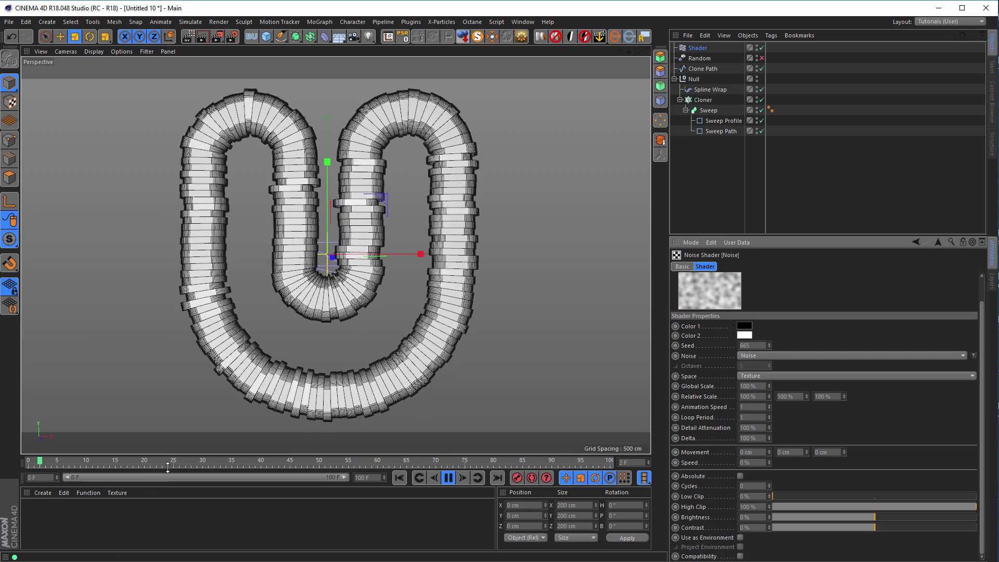
pyautogui.click(448, 479)
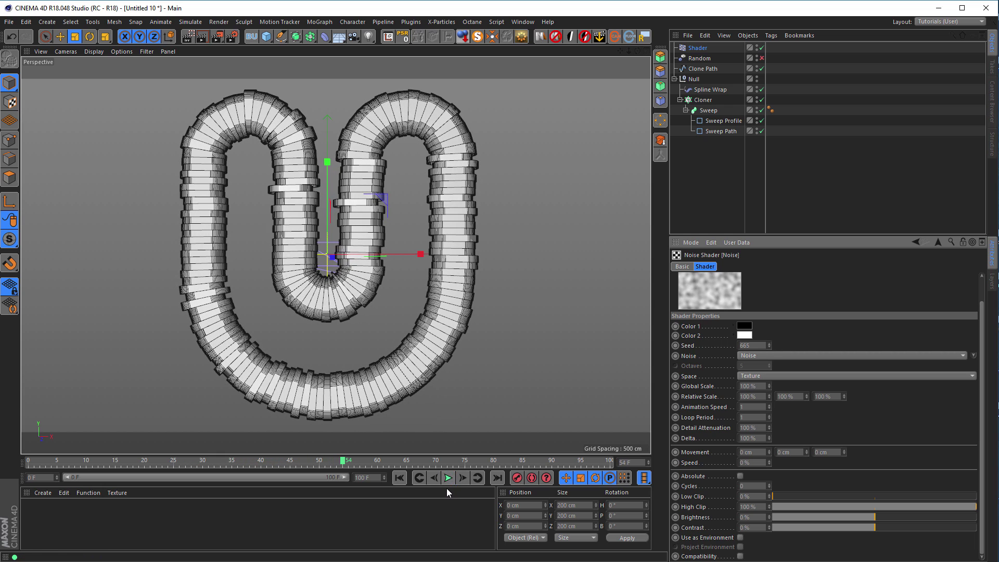
pyautogui.click(401, 479)
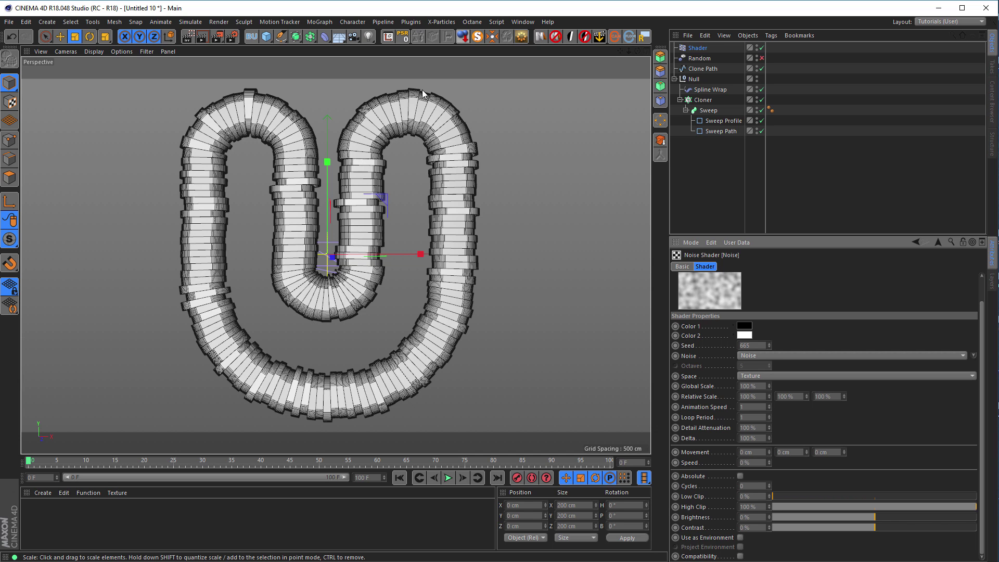
# Add a Camera and set its heading and pitch rotation to 0°.
pyautogui.click(354, 36)
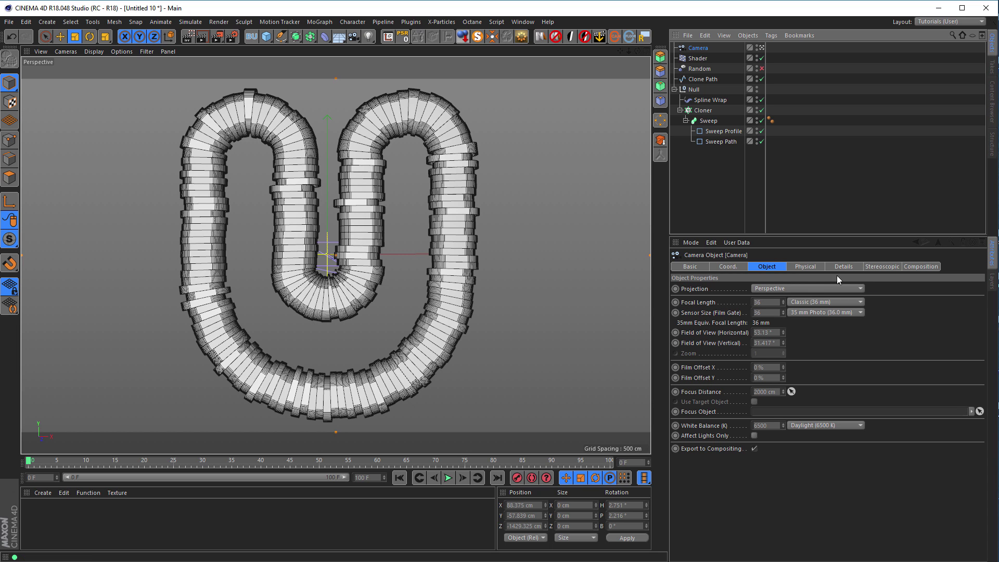
pyautogui.click(728, 267)
pyautogui.click(836, 289)
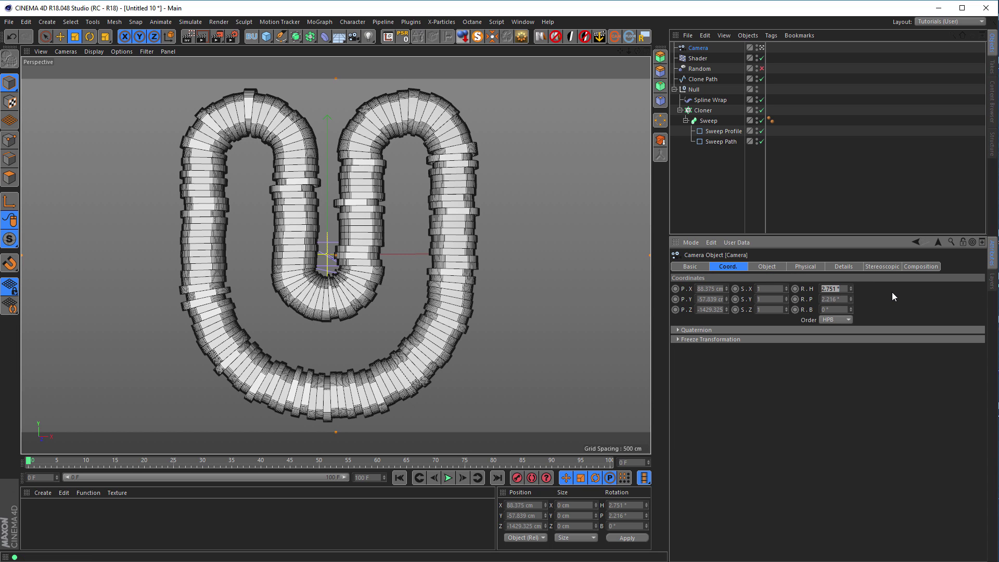
pyautogui.write('0')
pyautogui.press('Tab')
pyautogui.write('0')
pyautogui.press('Return')
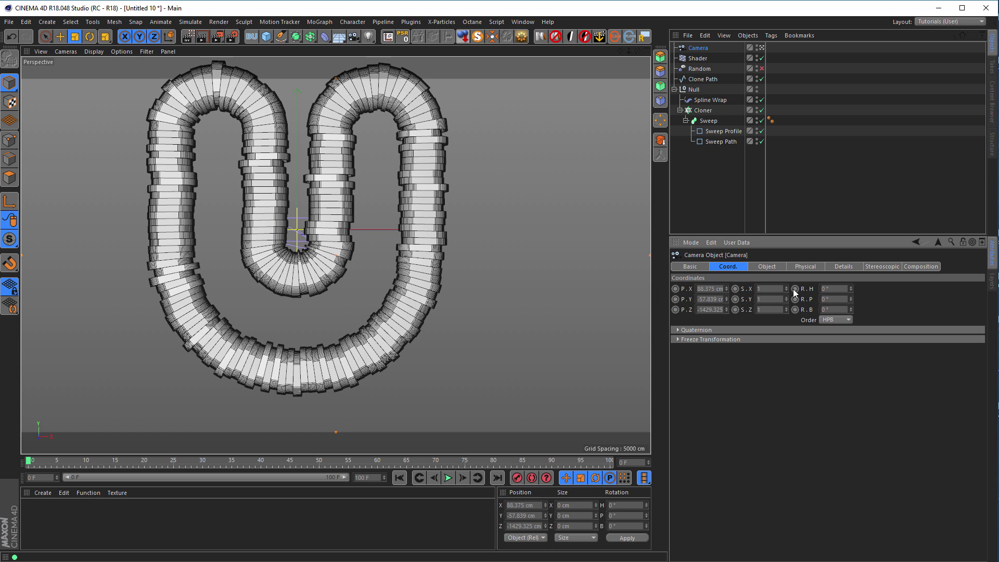
# Set the camera's X and Y positions to 0 cm to centre it on the letter.
pyautogui.click(705, 289)
pyautogui.write('0')
pyautogui.press('Tab')
pyautogui.write('0')
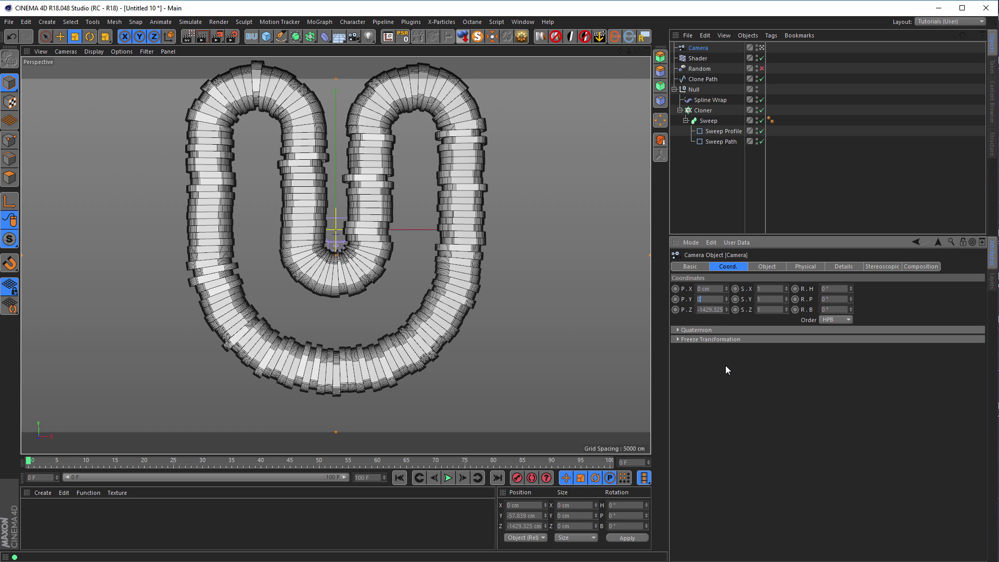
pyautogui.press('Return')
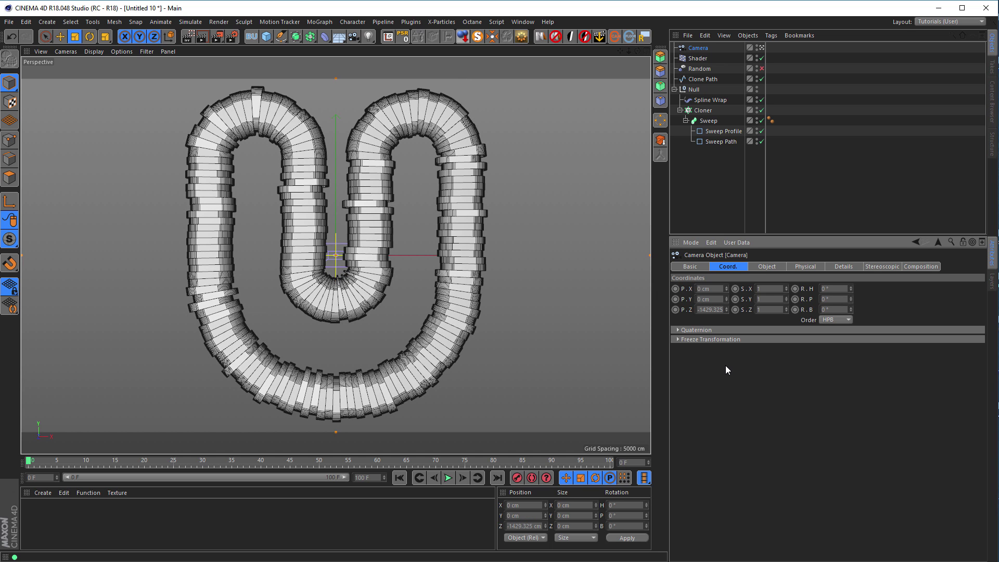
# Add a Protection tag to the camera and unlock only its Z position.
pyautogui.rightClick(705, 48)
pyautogui.moveTo(747, 53)
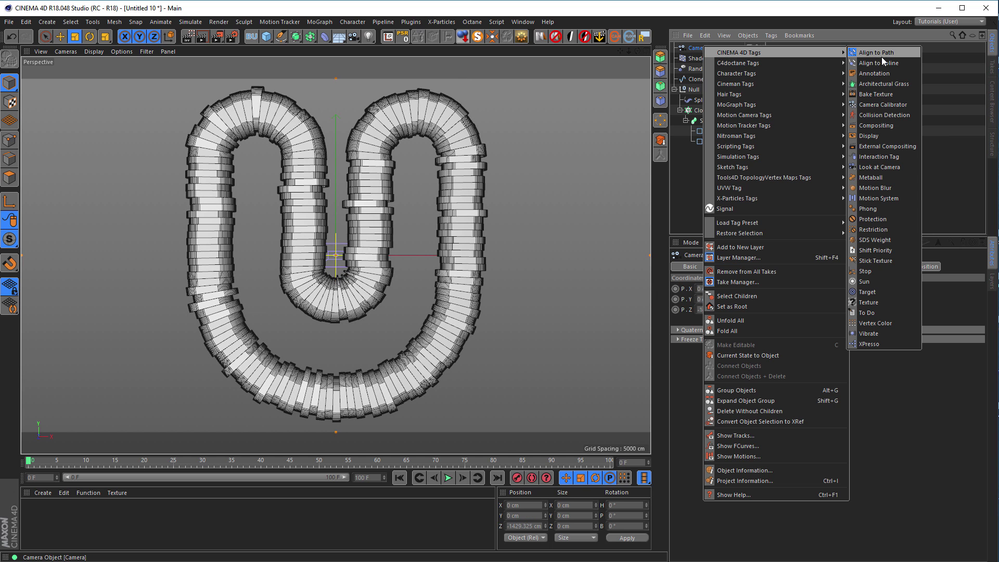
pyautogui.click(885, 219)
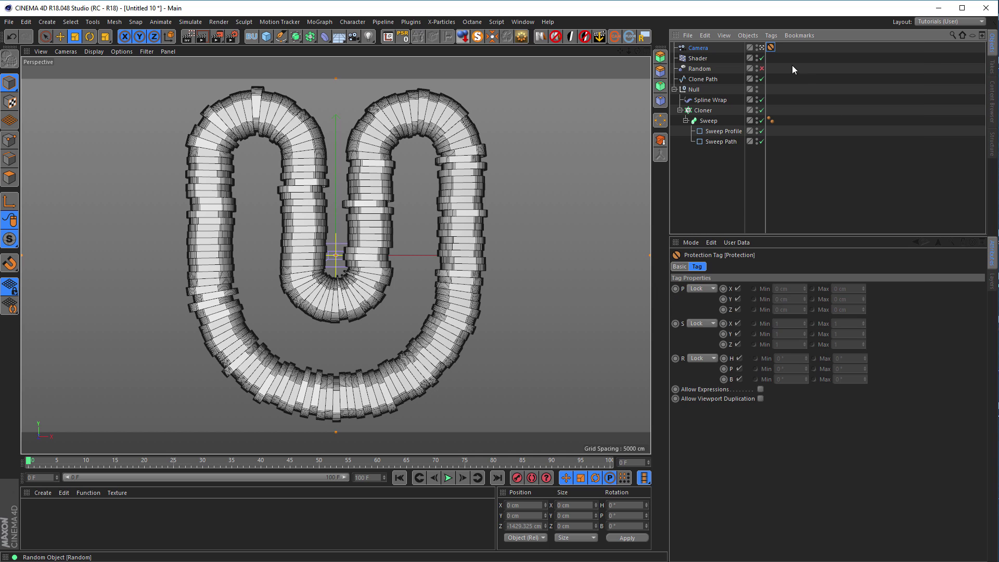
pyautogui.click(738, 309)
# Pull the camera back to about -1602 cm in Z and turn off the Spline Wrap's editor visibility.
pyautogui.scroll(-5, 372, 307)
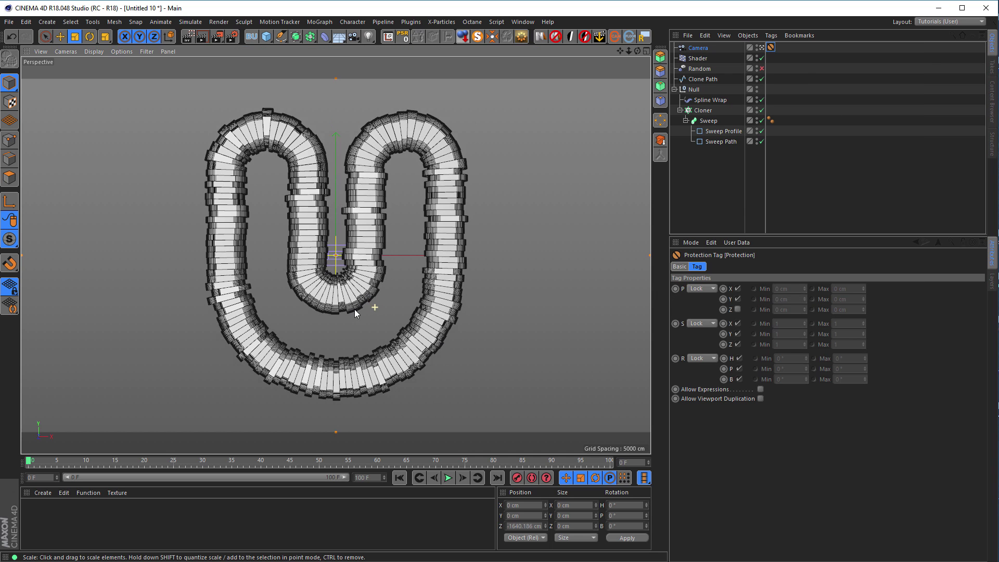
pyautogui.scroll(-6, 370, 308)
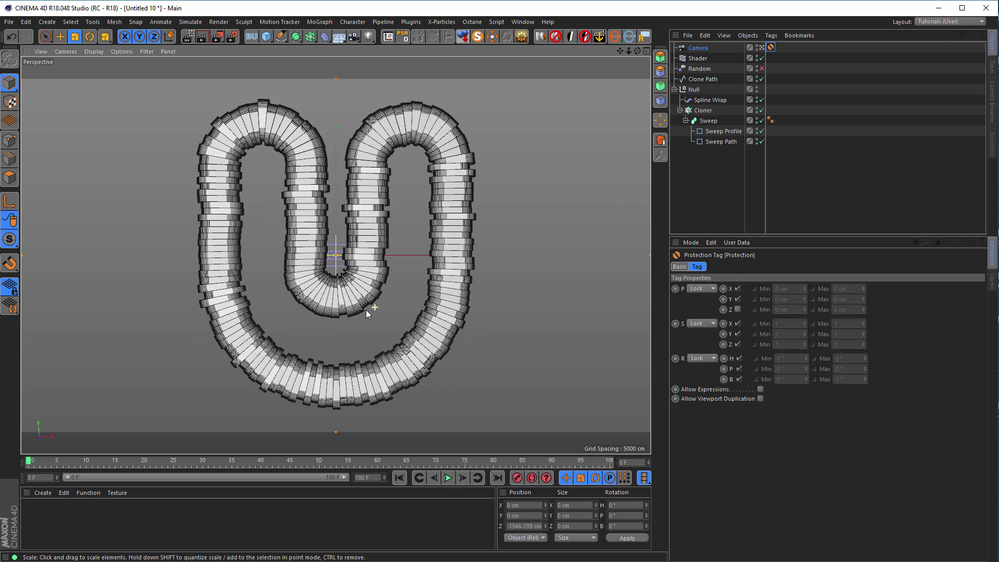
pyautogui.scroll(-1, 365, 314)
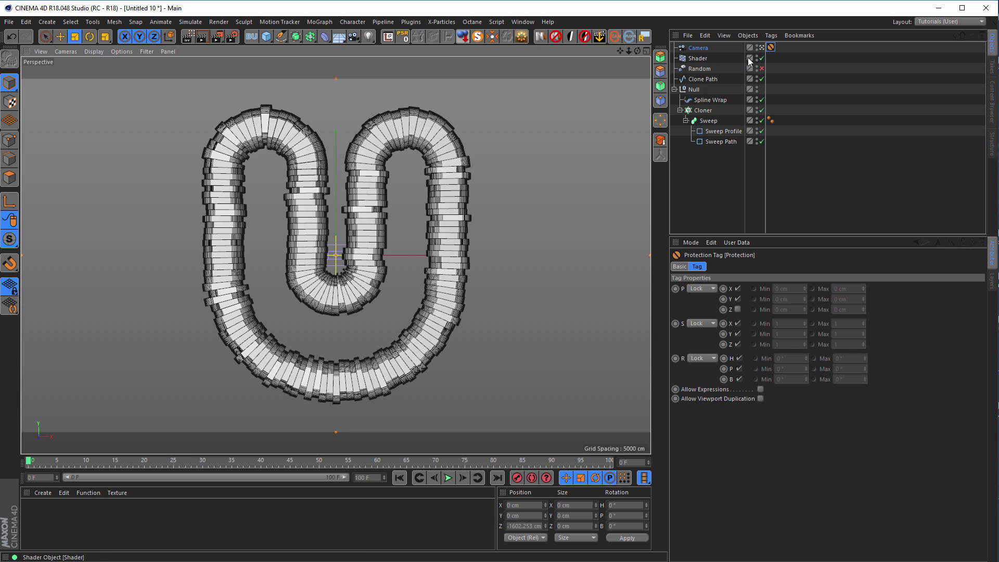
pyautogui.click(759, 99)
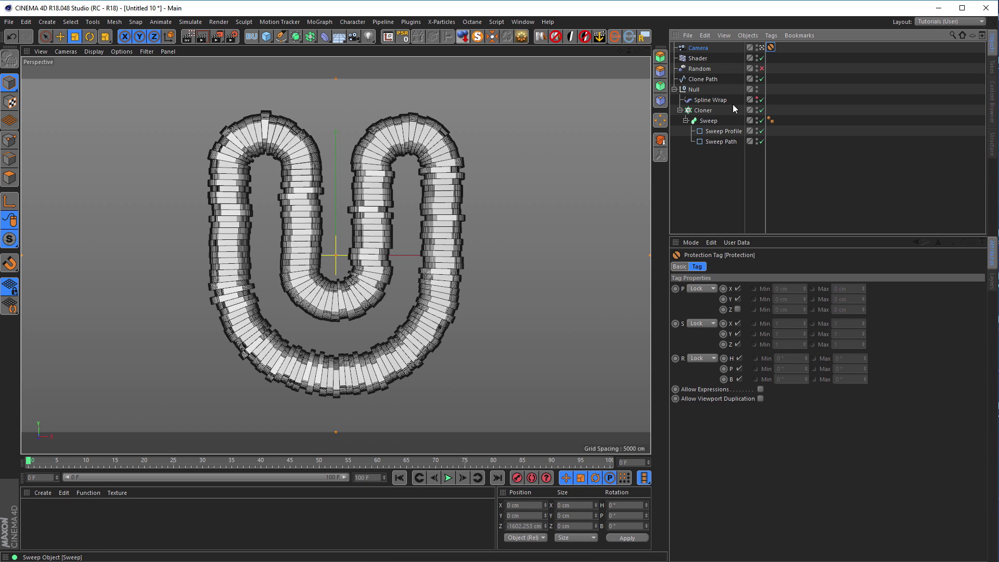
# Leave the camera view, look at the U from an angle, and add a Plane primitive.
pyautogui.click(762, 48)
pyautogui.scroll(-4, 324, 269)
pyautogui.keyDown('alt'); pyautogui.moveTo(384, 364); pyautogui.dragTo(357, 258); pyautogui.keyUp('alt')
pyautogui.scroll(10, 357, 258)
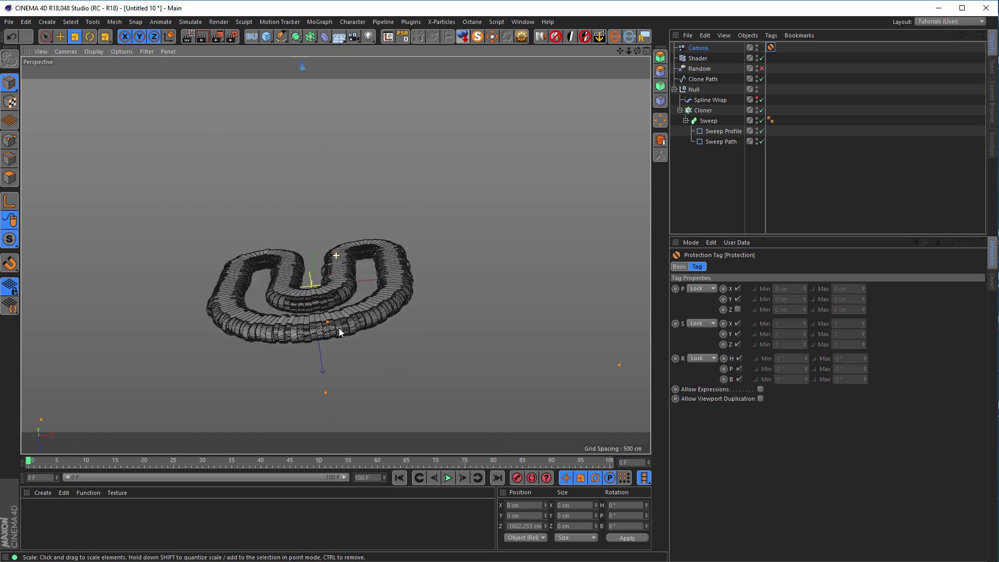
pyautogui.keyDown('alt'); pyautogui.moveTo(322, 324); pyautogui.dragTo(360, 193); pyautogui.keyUp('alt')
pyautogui.scroll(-6, 312, 223)
pyautogui.keyDown('alt'); pyautogui.moveTo(270, 304); pyautogui.dragTo(279, 207); pyautogui.keyUp('alt')
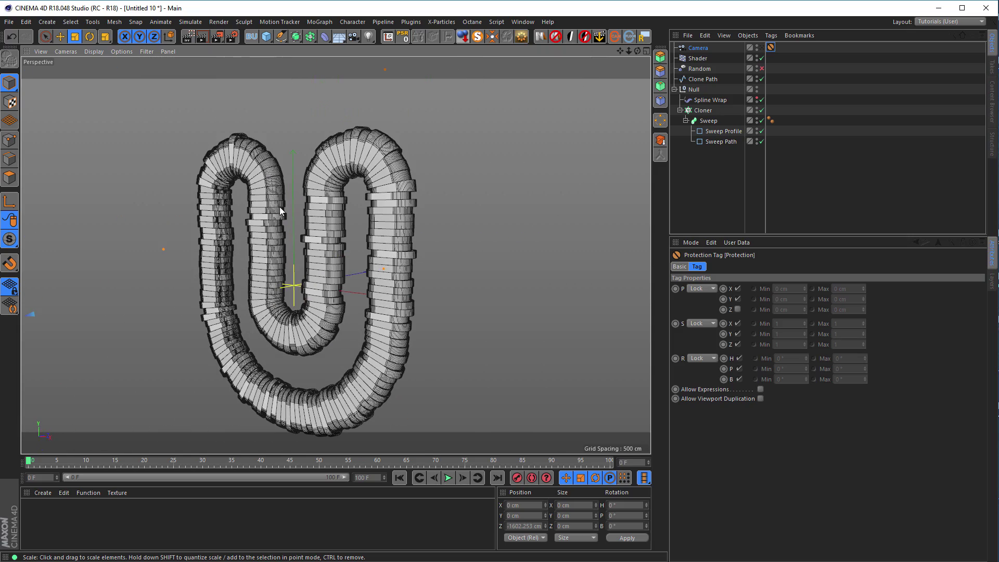
pyautogui.click(265, 38)
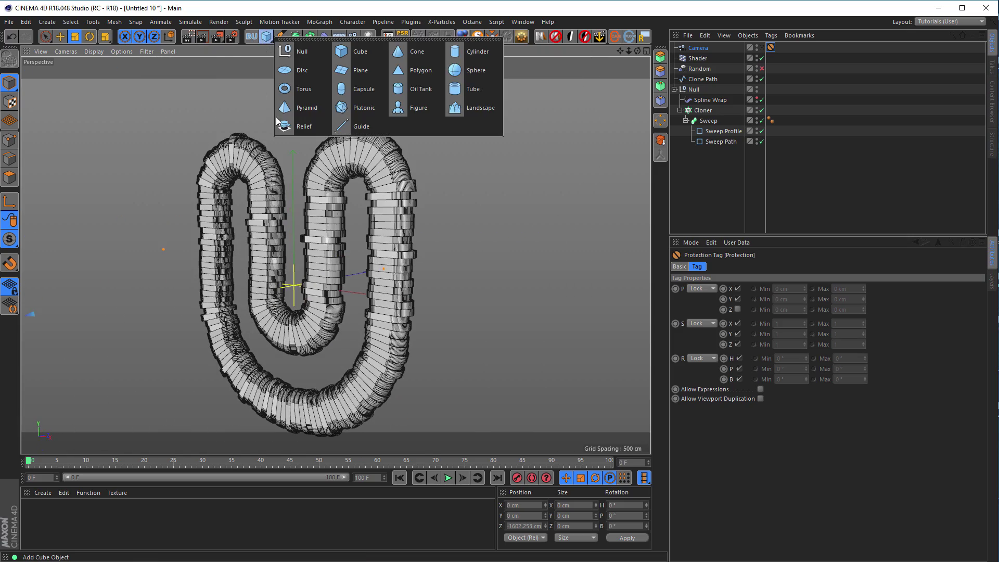
pyautogui.click(360, 69)
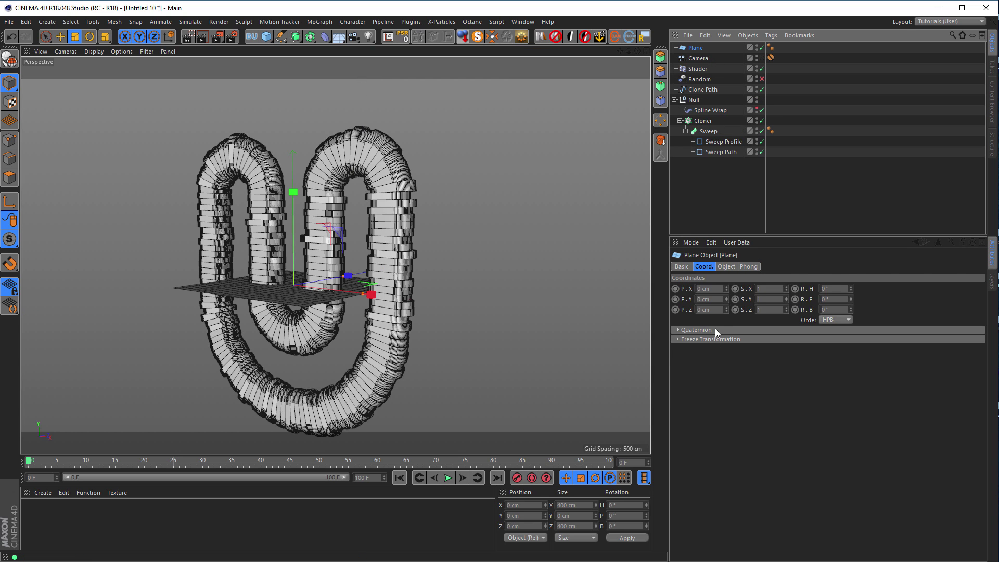
# Set the plane's orientation to +Z so it stands upright behind the letter.
pyautogui.click(726, 266)
pyautogui.click(739, 330)
pyautogui.click(745, 384)
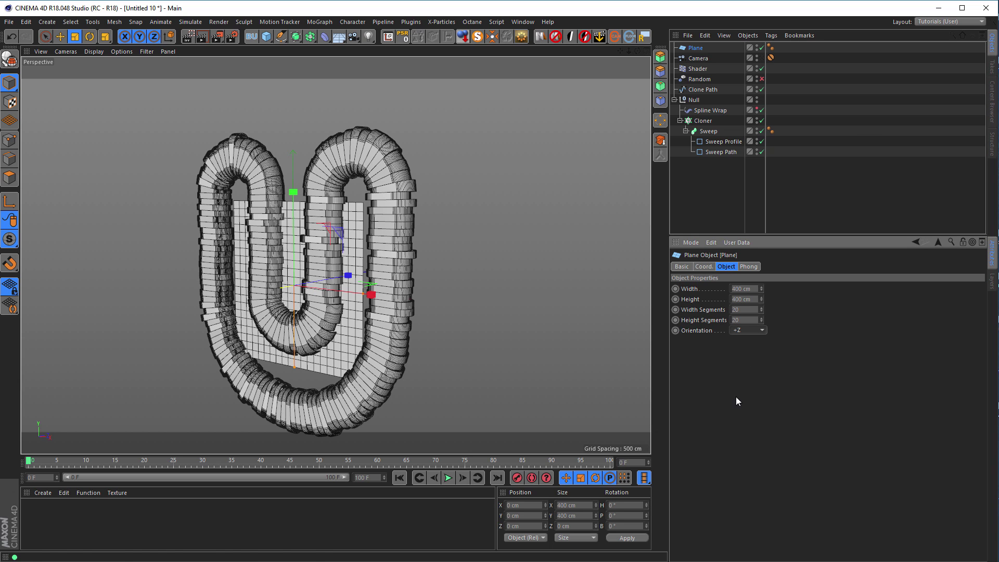
# Show shaded surfaces with lines in the front view and scale the plane up to about 1340 cm square.
pyautogui.middleClick(461, 317)
pyautogui.middleClick(444, 346)
pyautogui.scroll(-5, 443, 346)
pyautogui.scroll(4, 330, 360)
pyautogui.scroll(1, 418, 333)
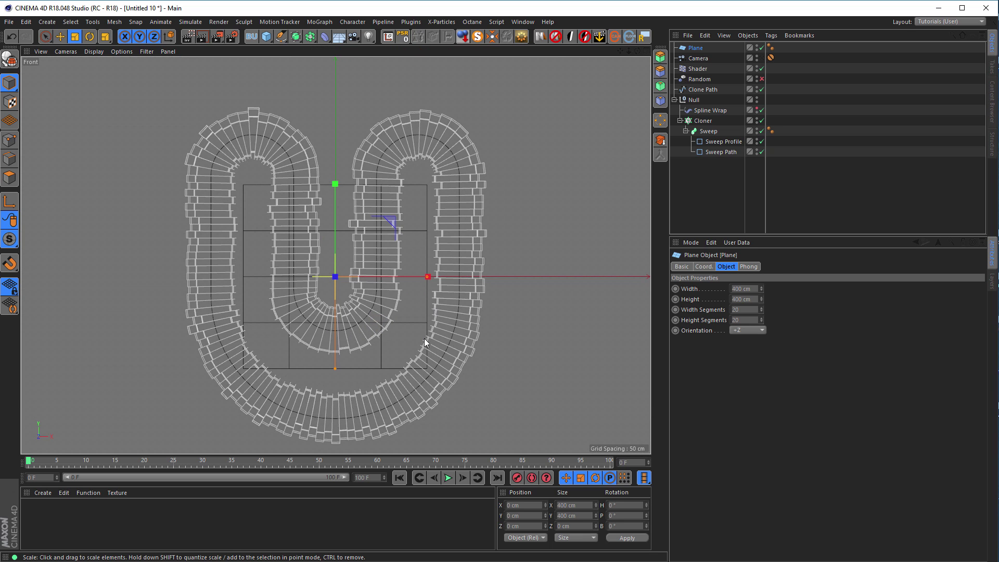
pyautogui.press('n')
pyautogui.press('b')
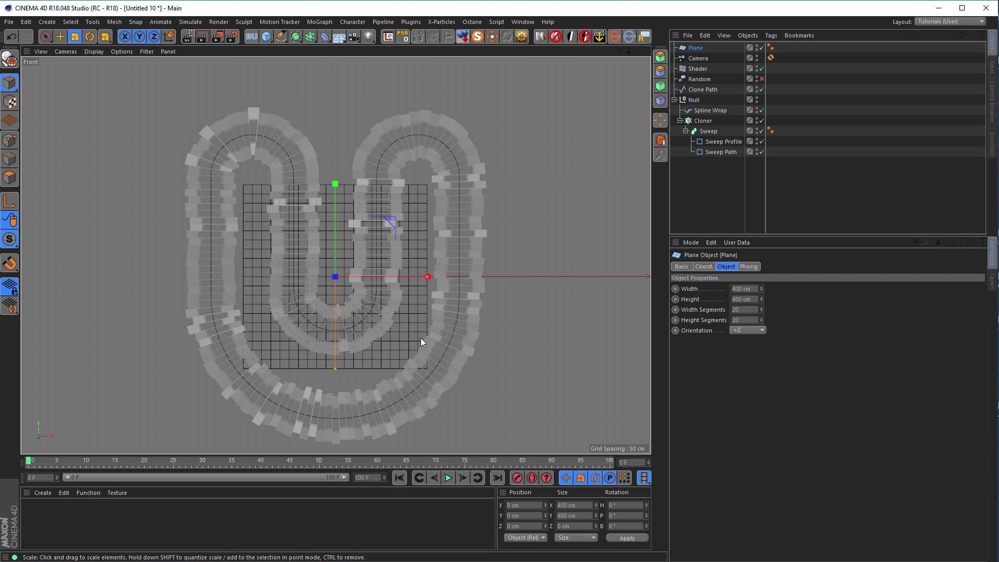
pyautogui.moveTo(471, 329); pyautogui.dragTo(920, 300)
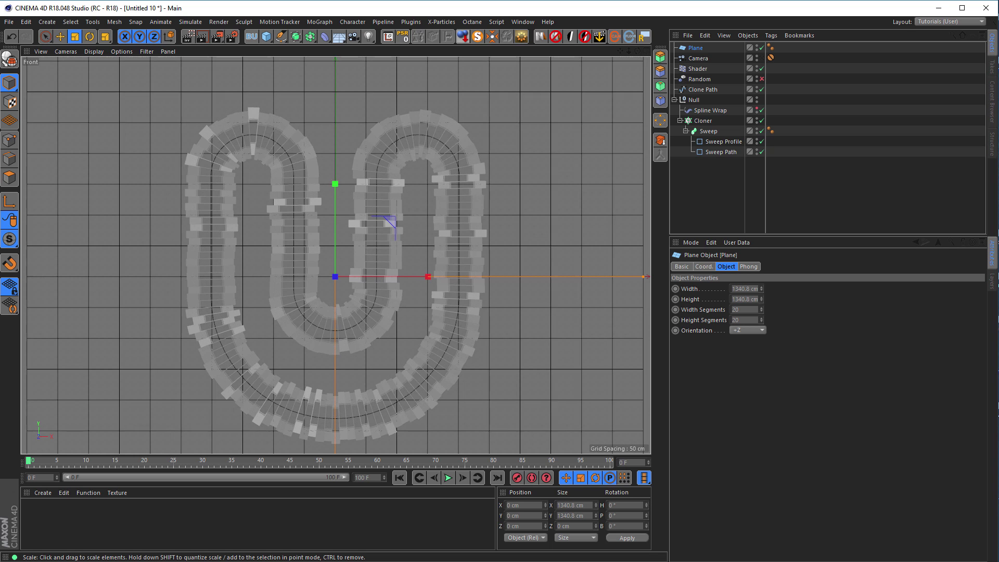
# Look through the camera and enlarge the plane to about 1668 cm square to fill the frame.
pyautogui.middleClick(390, 330)
pyautogui.press('F1')
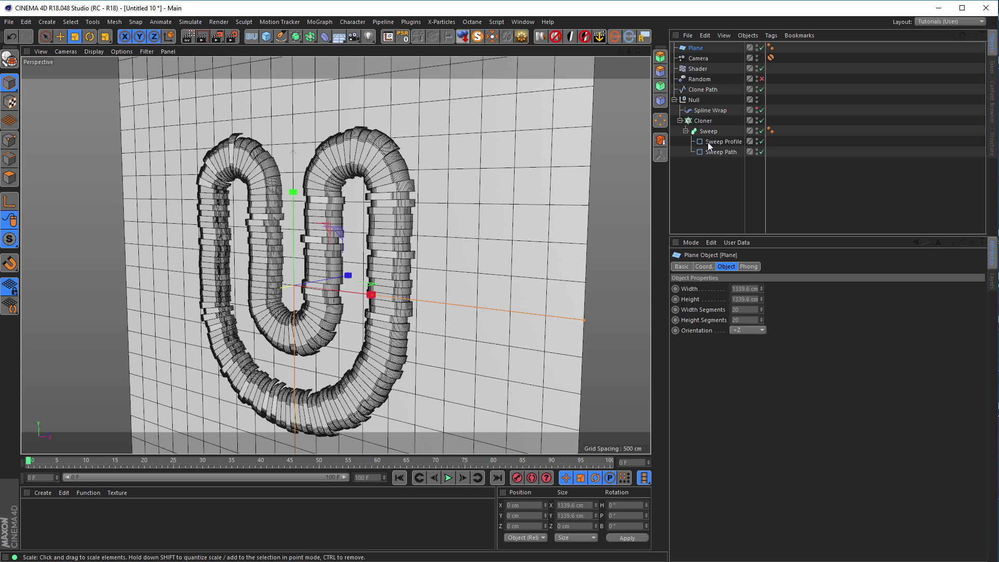
pyautogui.click(762, 58)
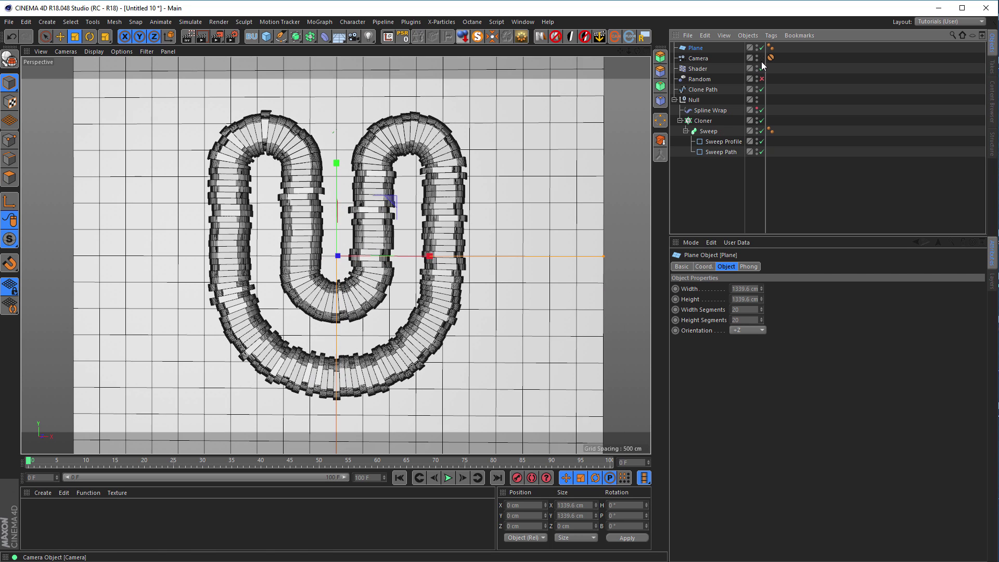
pyautogui.moveTo(422, 326); pyautogui.dragTo(505, 292)
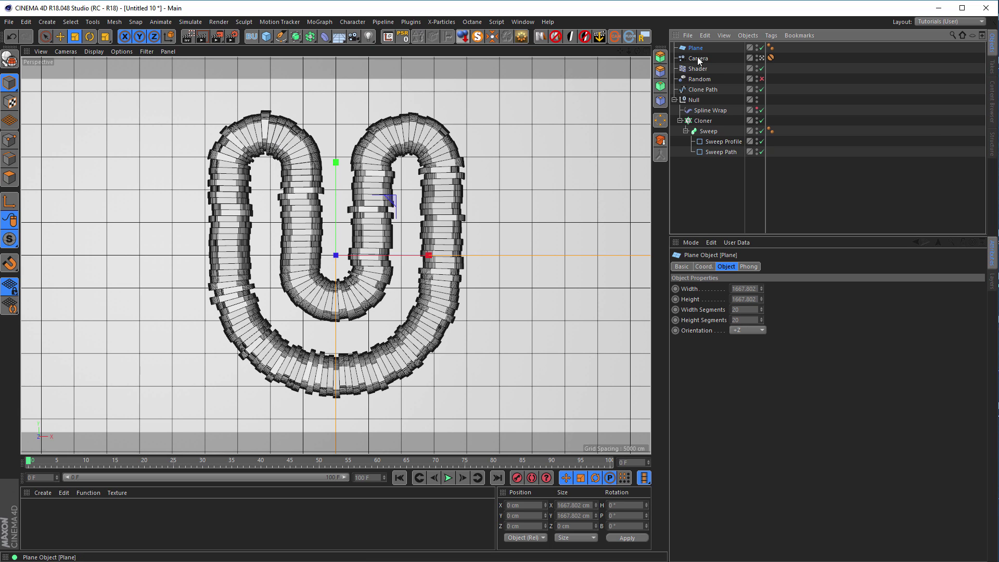
# Set the plane's width and height segments to 30 each.
pyautogui.click(753, 309)
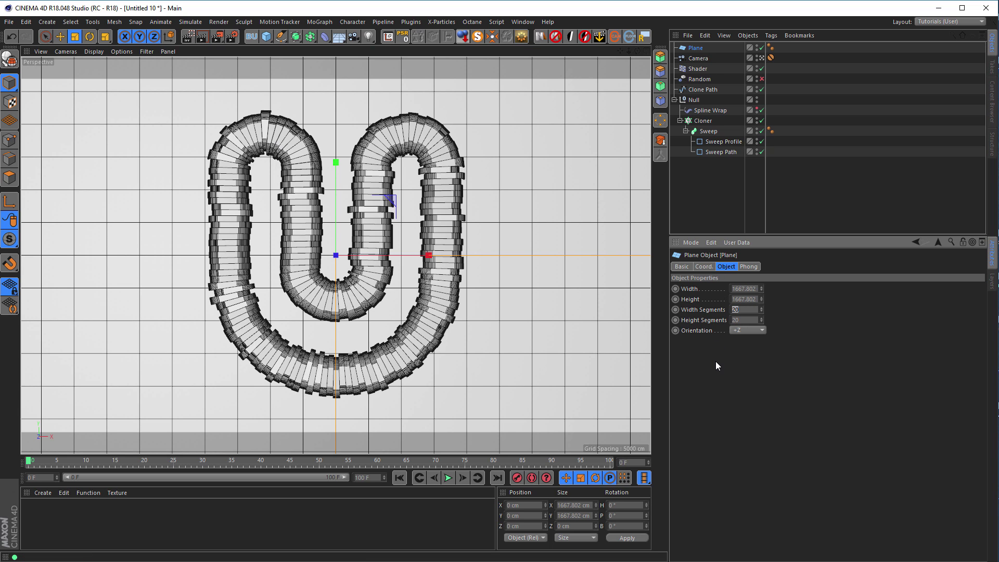
pyautogui.write('30')
pyautogui.press('Tab')
pyautogui.write('30')
pyautogui.press('Return')
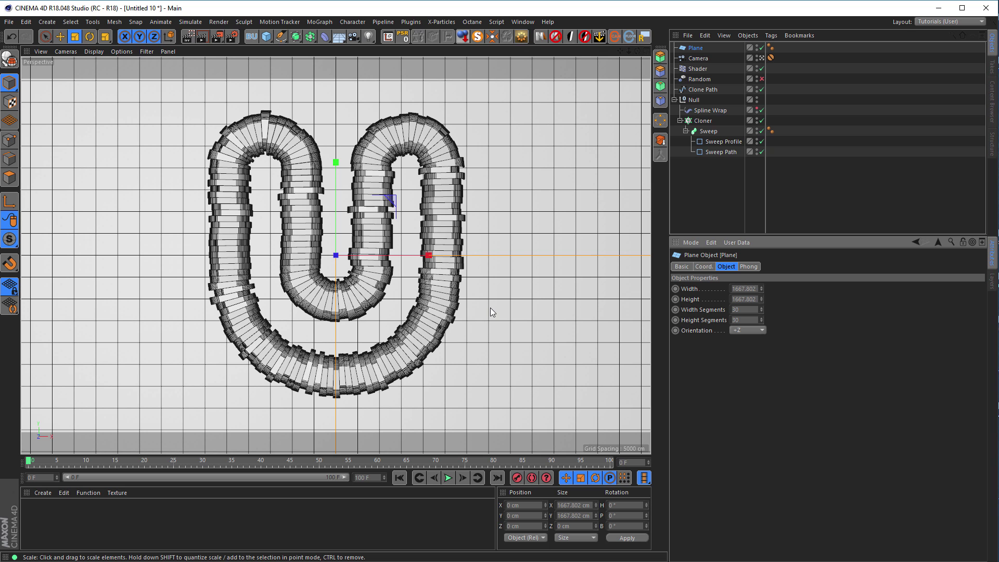
# Leave the camera view and set the Sweep Profile rectangle's width to 4 cm.
pyautogui.middleClick(311, 274)
pyautogui.middleClick(270, 226)
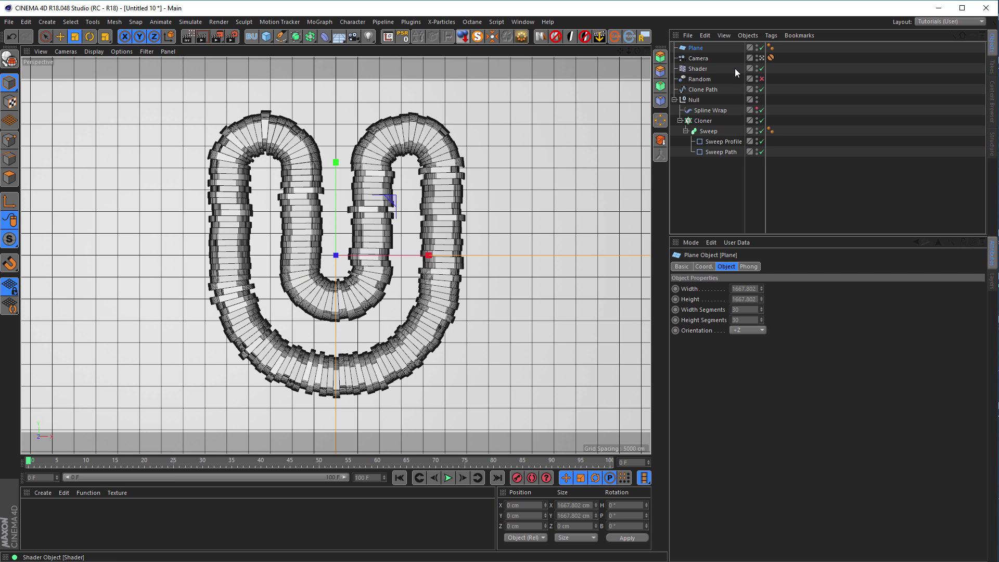
pyautogui.click(761, 58)
pyautogui.keyDown('alt'); pyautogui.moveTo(311, 305); pyautogui.dragTo(340, 189); pyautogui.keyUp('alt')
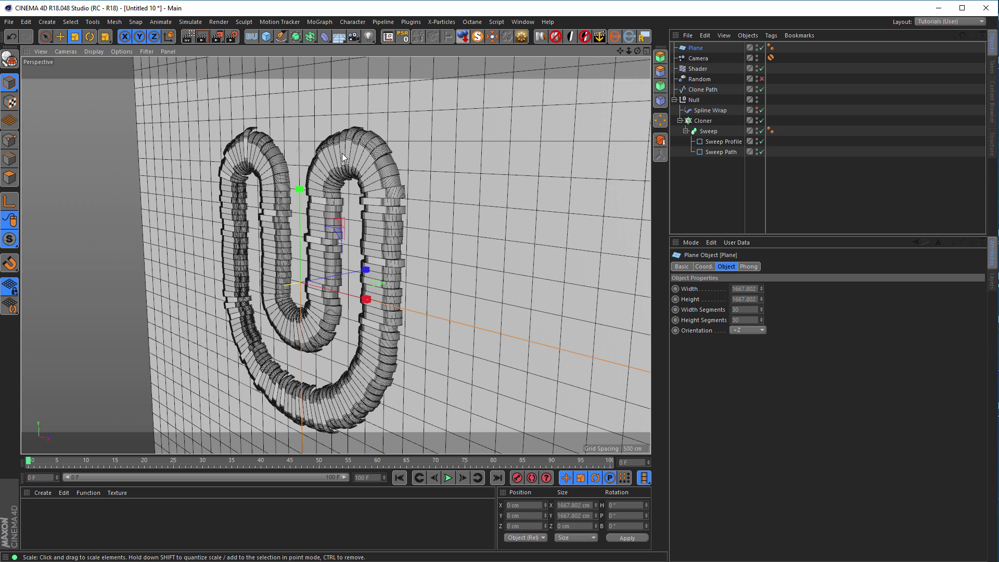
pyautogui.click(716, 153)
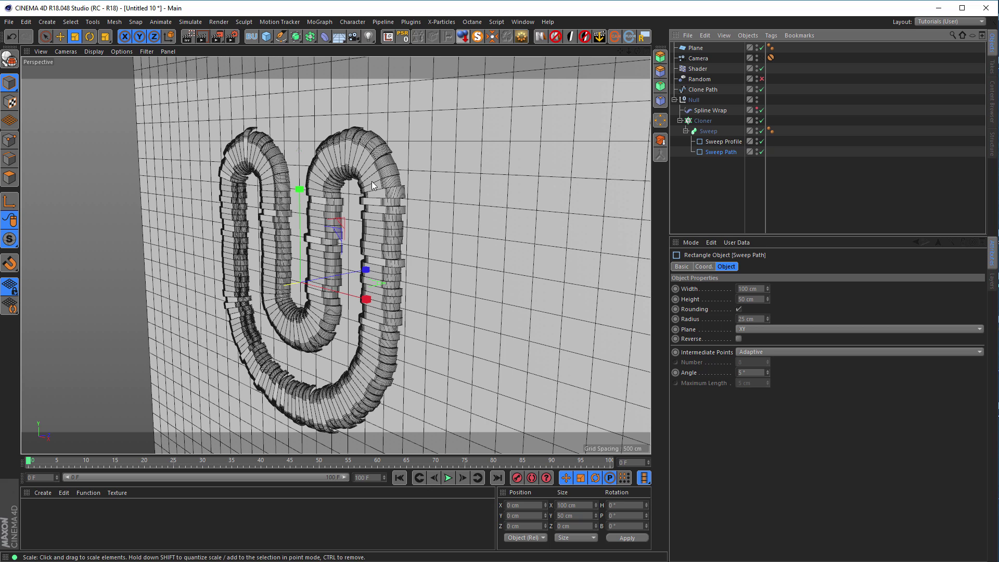
pyautogui.click(722, 143)
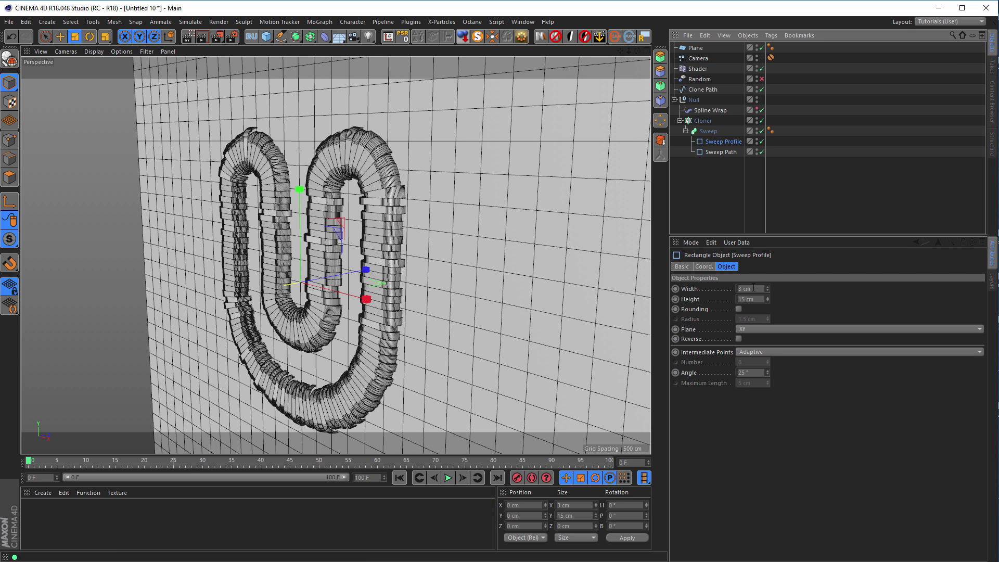
pyautogui.click(753, 289)
pyautogui.write('4')
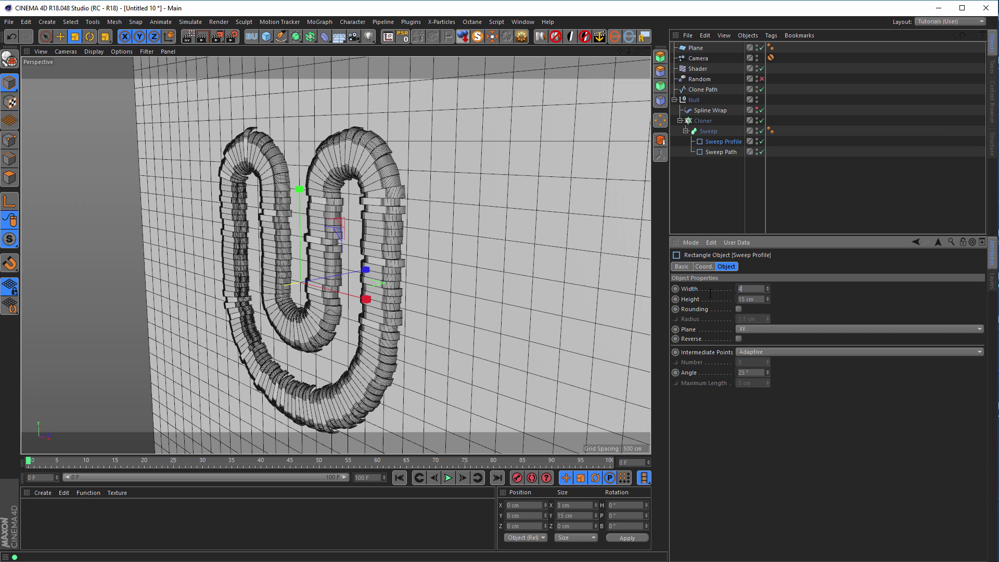
pyautogui.press('Return')
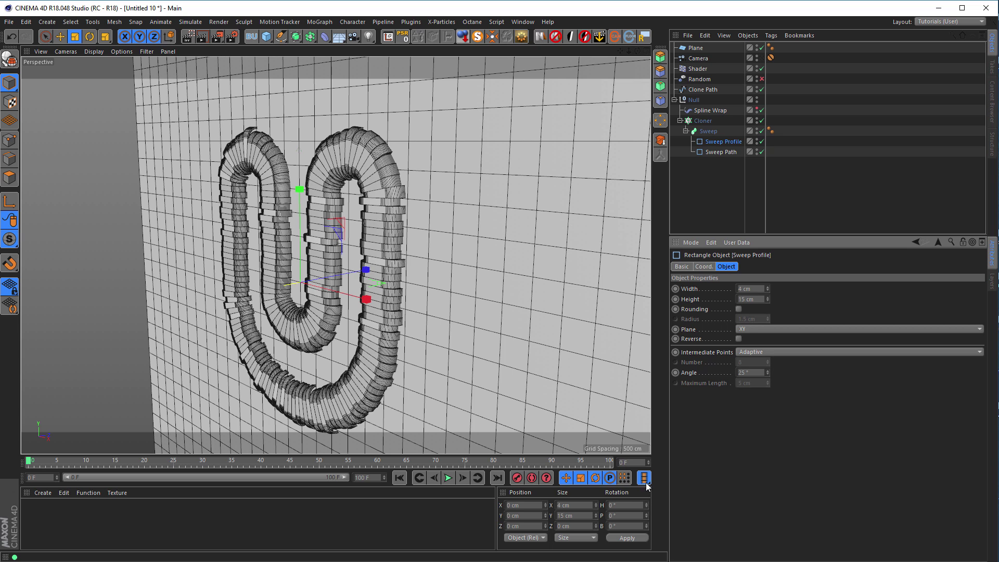
# Set the plane's Z position to -27 cm.
pyautogui.click(699, 48)
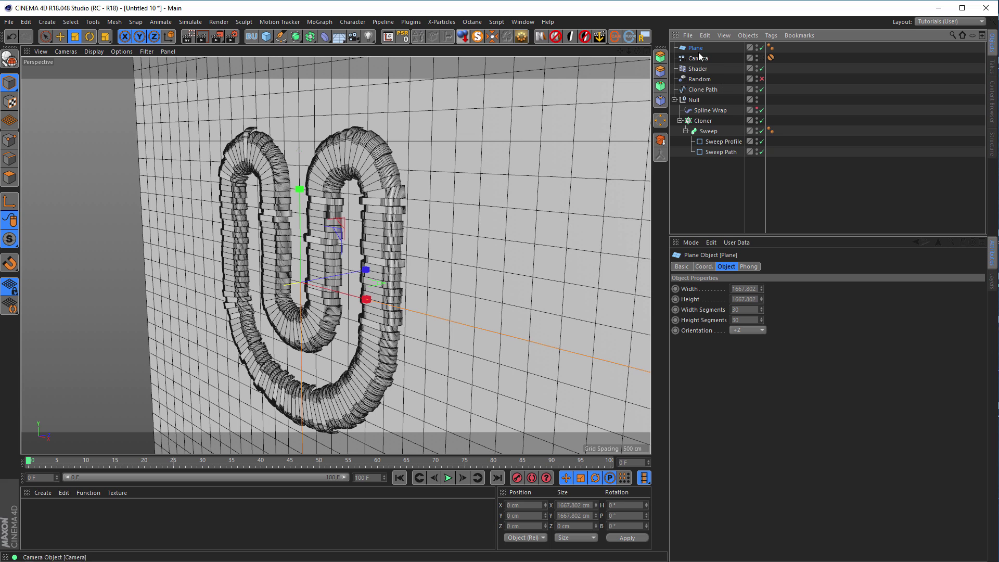
pyautogui.click(705, 266)
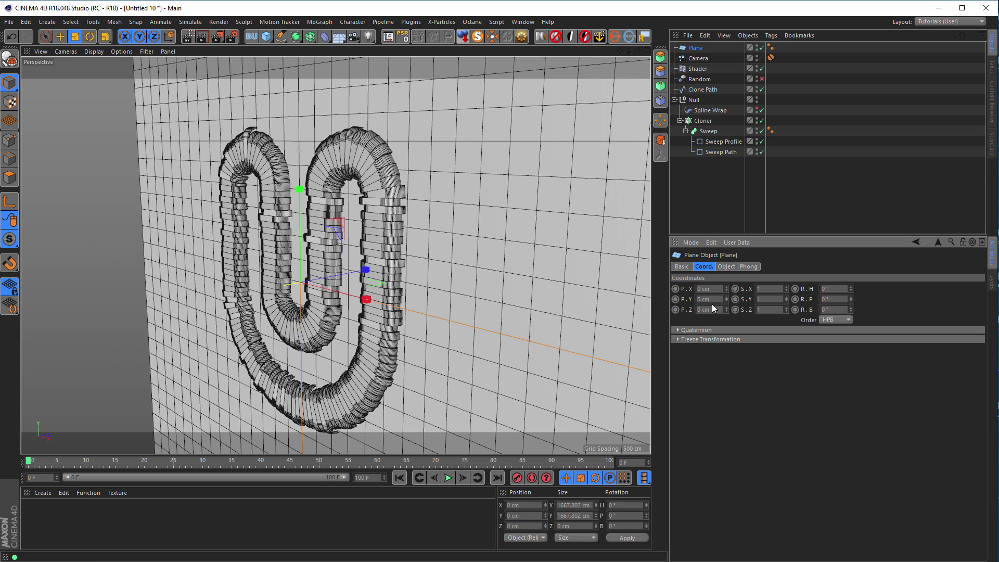
pyautogui.click(708, 309)
pyautogui.press('Return')
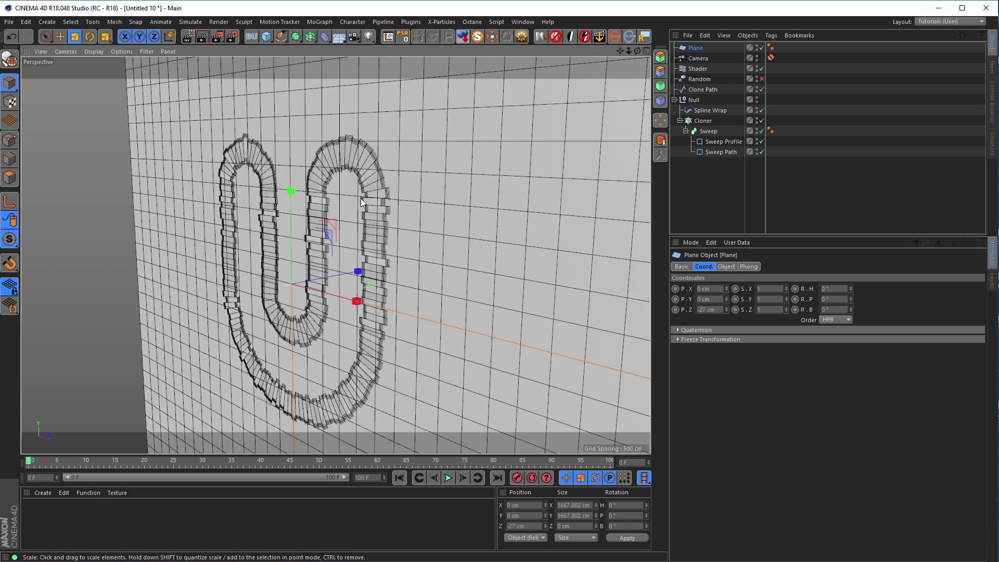
# Place the plane at the end of the object hierarchy and make it editable.
pyautogui.scroll(5, 441, 198)
pyautogui.moveTo(430, 202)
pyautogui.keyDown('alt'); pyautogui.mouseDown()
pyautogui.moveTo(294, 210)
pyautogui.moveTo(352, 191)
pyautogui.moveTo(339, 182)
pyautogui.moveTo(483, 188)
pyautogui.moveTo(417, 195)
pyautogui.mouseUp(); pyautogui.keyUp('alt')
pyautogui.scroll(-5, 381, 180)
pyautogui.scroll(5, 315, 248)
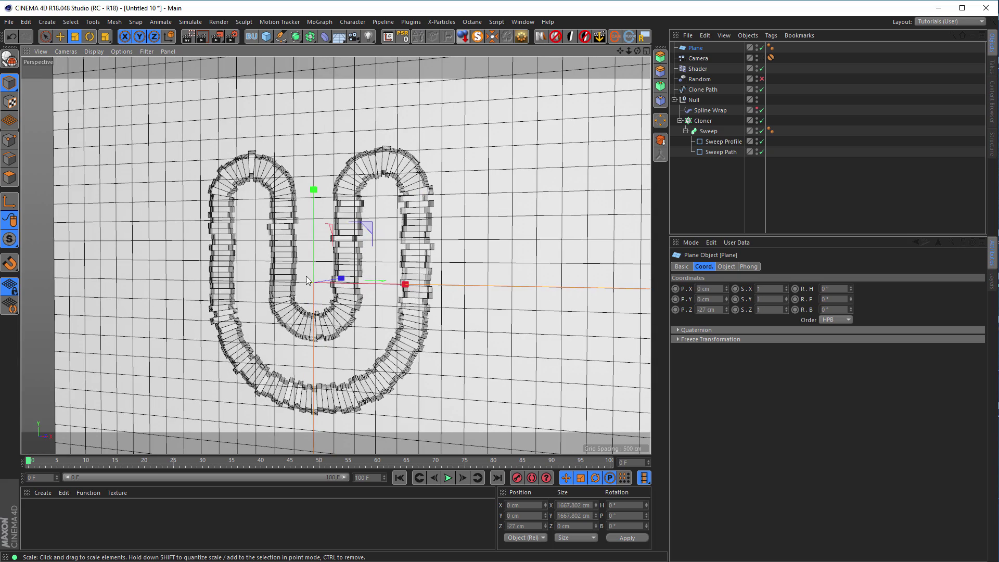
pyautogui.middleClick(322, 294)
pyautogui.middleClick(422, 323)
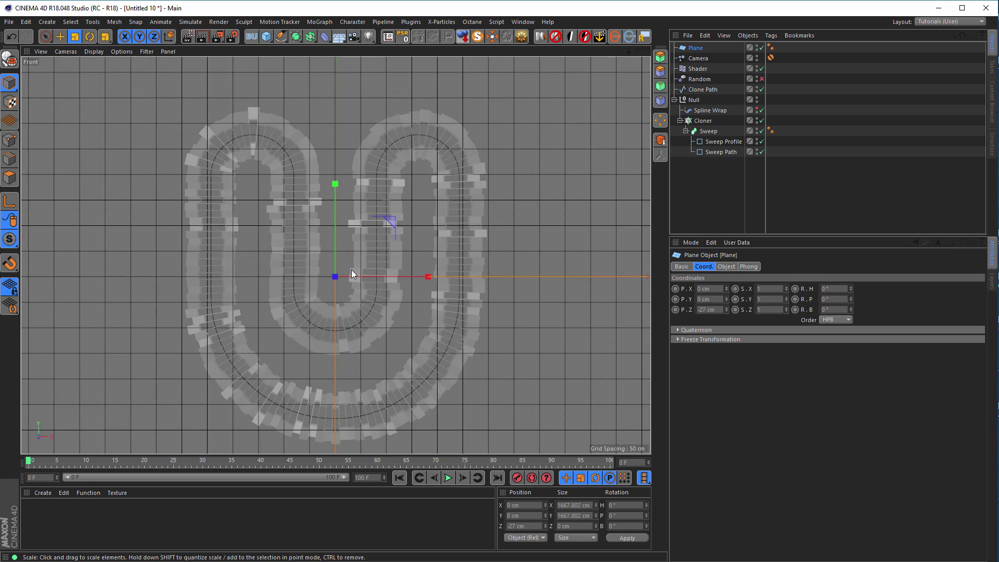
pyautogui.scroll(2, 351, 270)
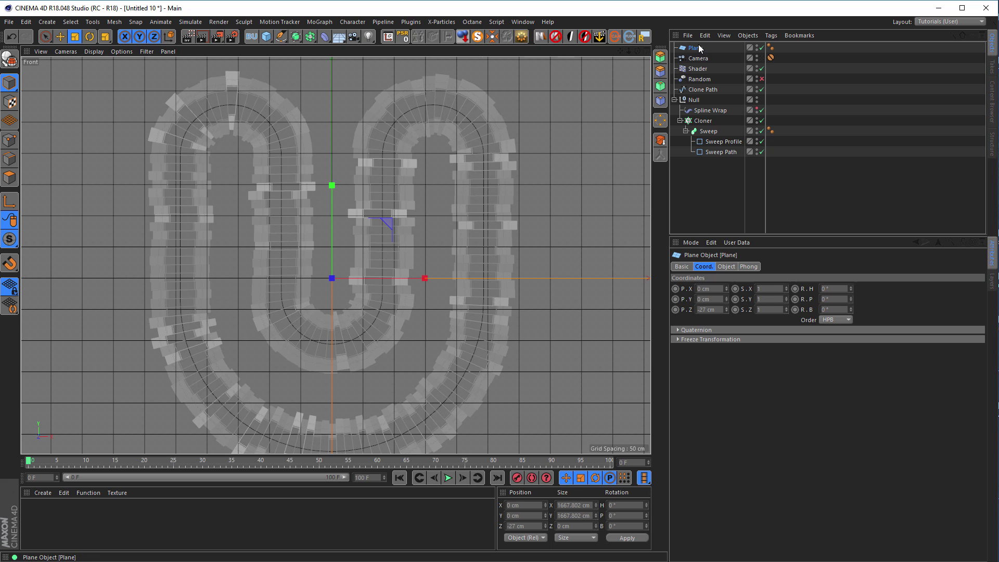
pyautogui.moveTo(696, 212); pyautogui.dragTo(696, 206)
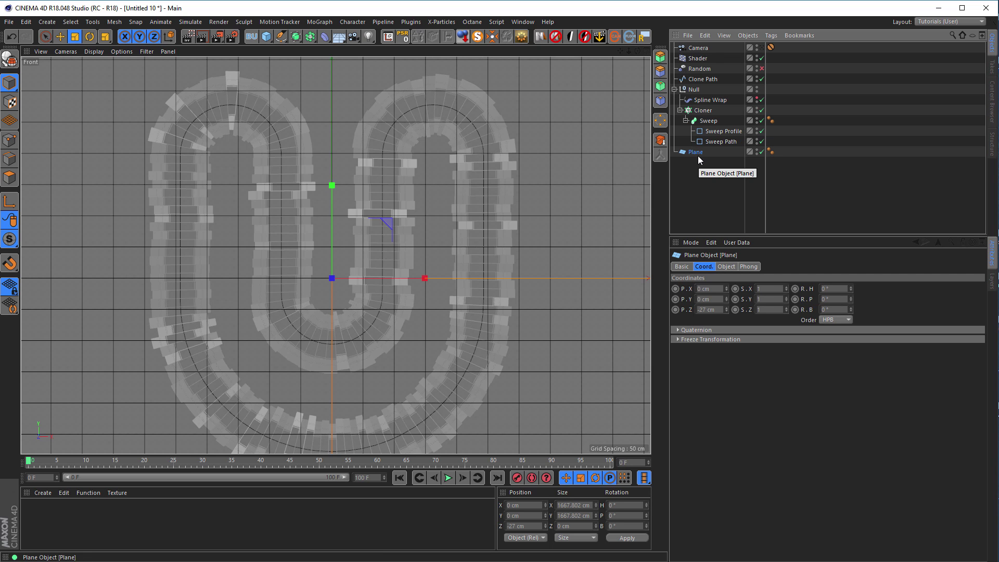
pyautogui.press('c')
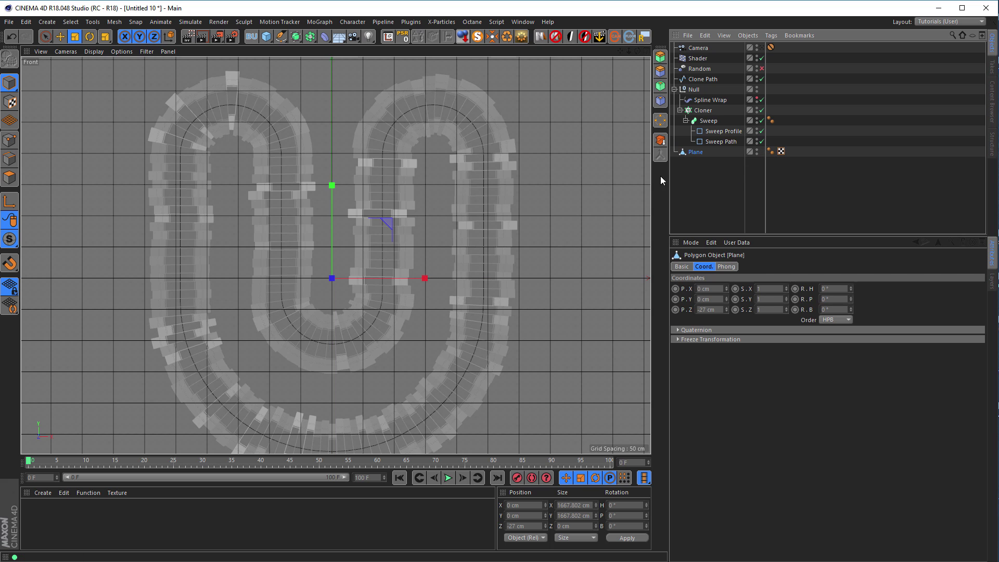
# Select the plane's polygons enclosed by the U's band outline and delete them to open a hole.
pyautogui.click(10, 177)
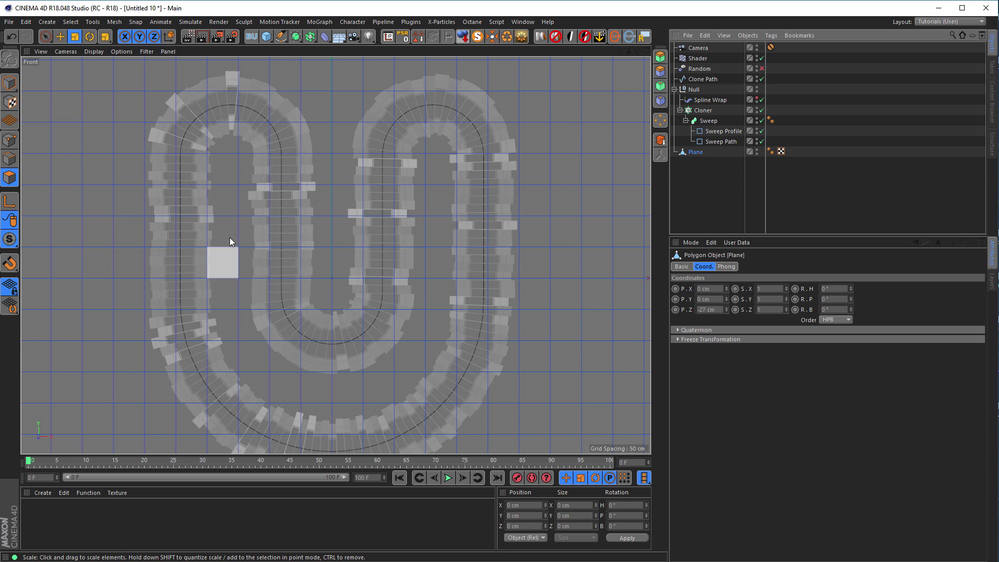
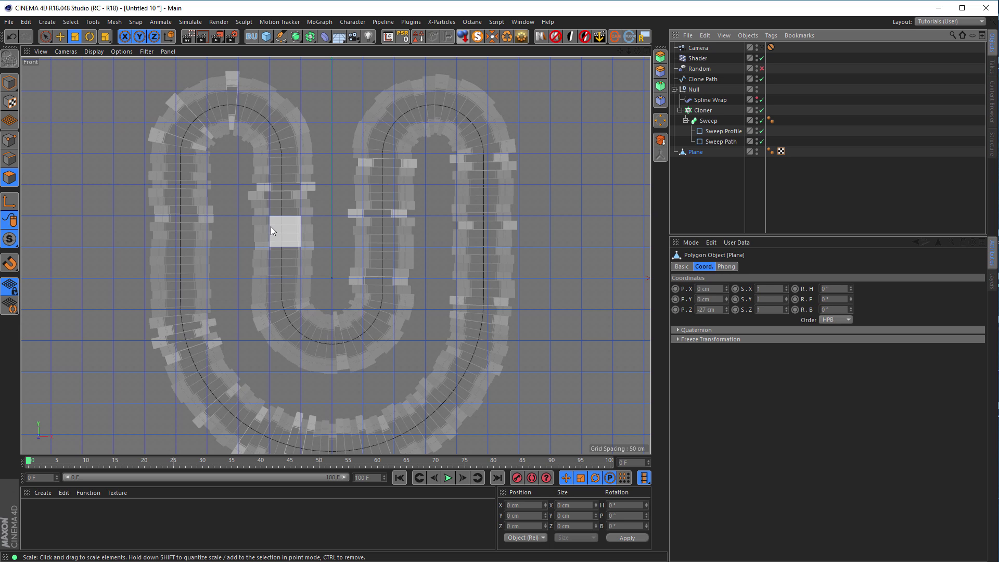
pyautogui.press('space')
pyautogui.click(210, 148)
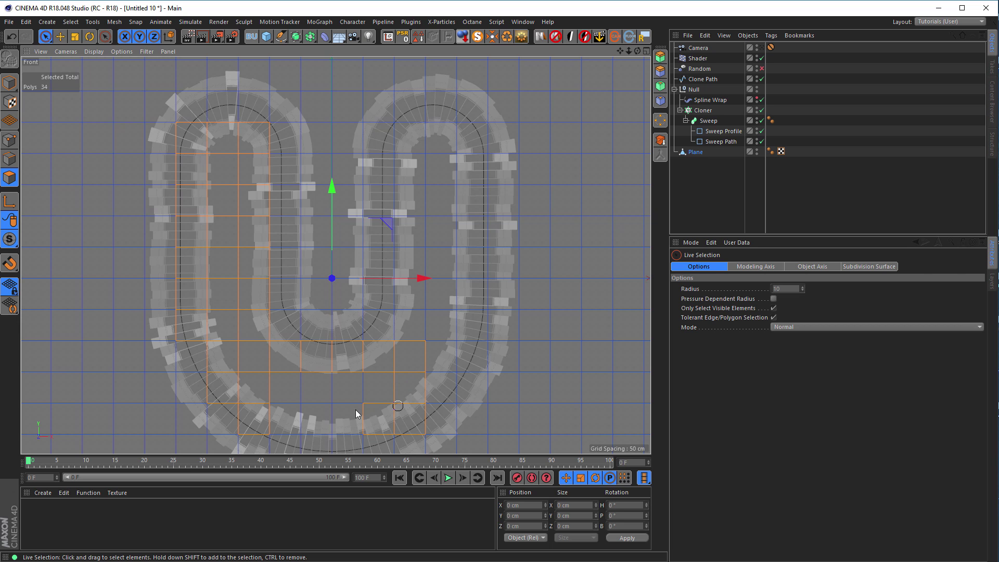
pyautogui.moveTo(272, 411)
pyautogui.mouseDown()
pyautogui.moveTo(281, 395)
pyautogui.moveTo(372, 392)
pyautogui.mouseUp()
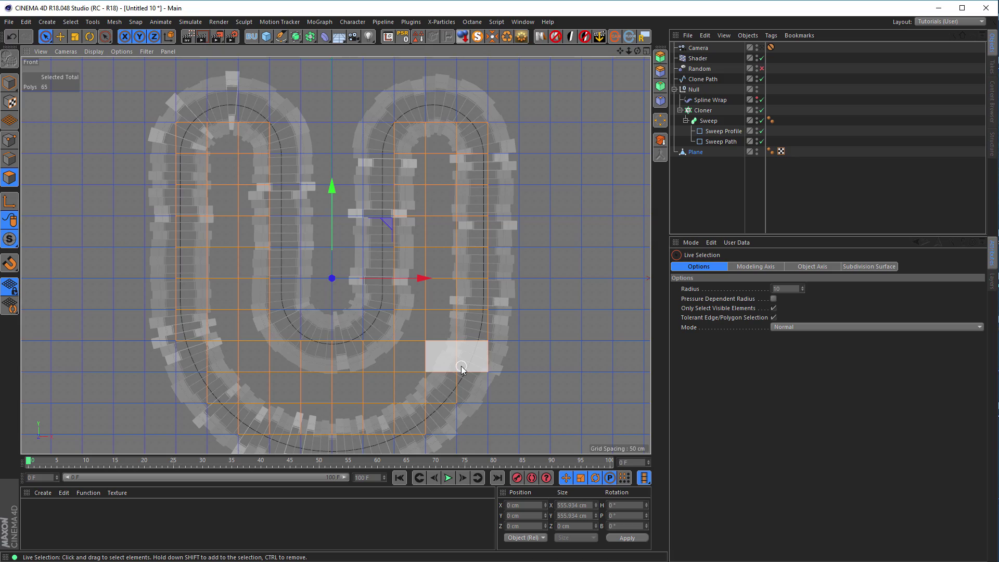
pyautogui.middleClick(221, 227)
pyautogui.middleClick(221, 227)
pyautogui.moveTo(333, 291)
pyautogui.keyDown('alt'); pyautogui.mouseDown()
pyautogui.moveTo(367, 320)
pyautogui.moveTo(344, 337)
pyautogui.mouseUp(); pyautogui.keyUp('alt')
pyautogui.scroll(8, 344, 337)
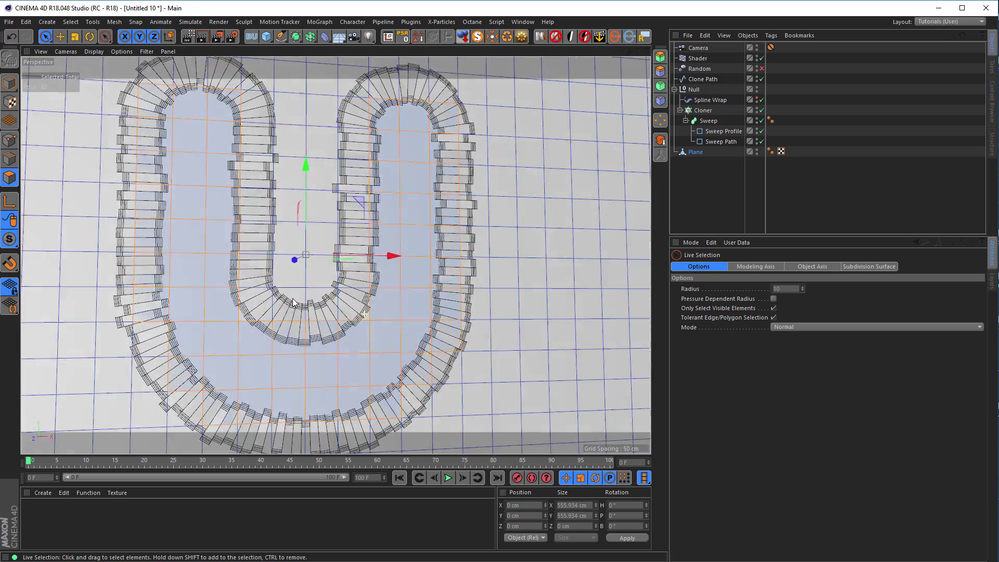
pyautogui.keyDown('alt'); pyautogui.moveTo(298, 303); pyautogui.dragTo(329, 302); pyautogui.keyUp('alt')
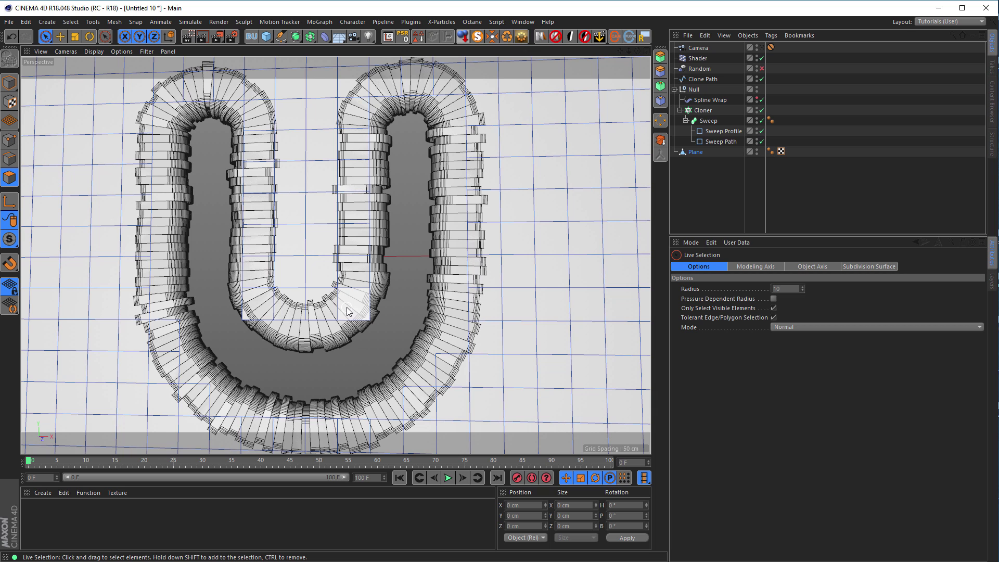
# Switch to point mode in the front view and optimize the plane to remove stray points inside the hole.
pyautogui.middleClick(346, 307)
pyautogui.middleClick(423, 333)
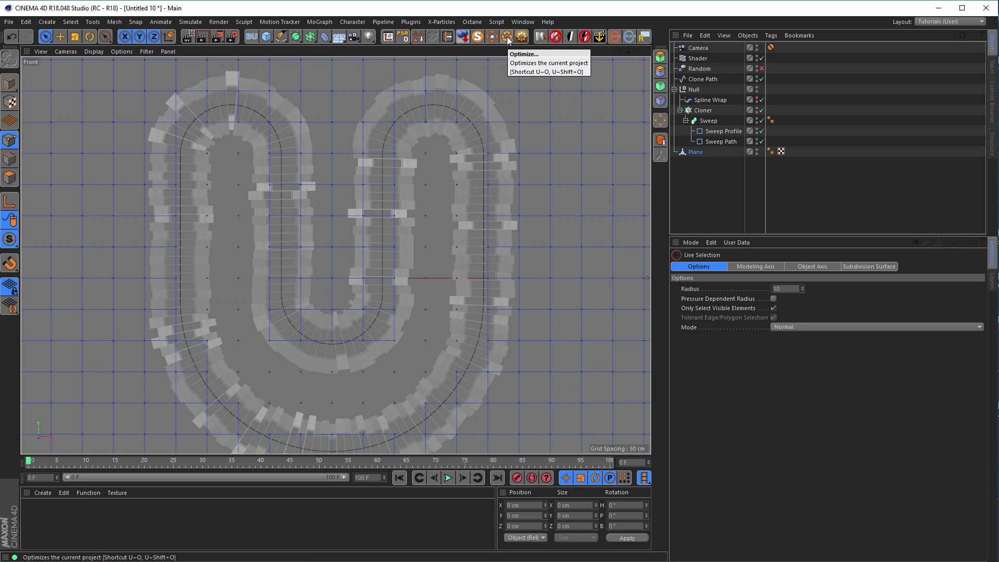
pyautogui.rightClick(533, 107)
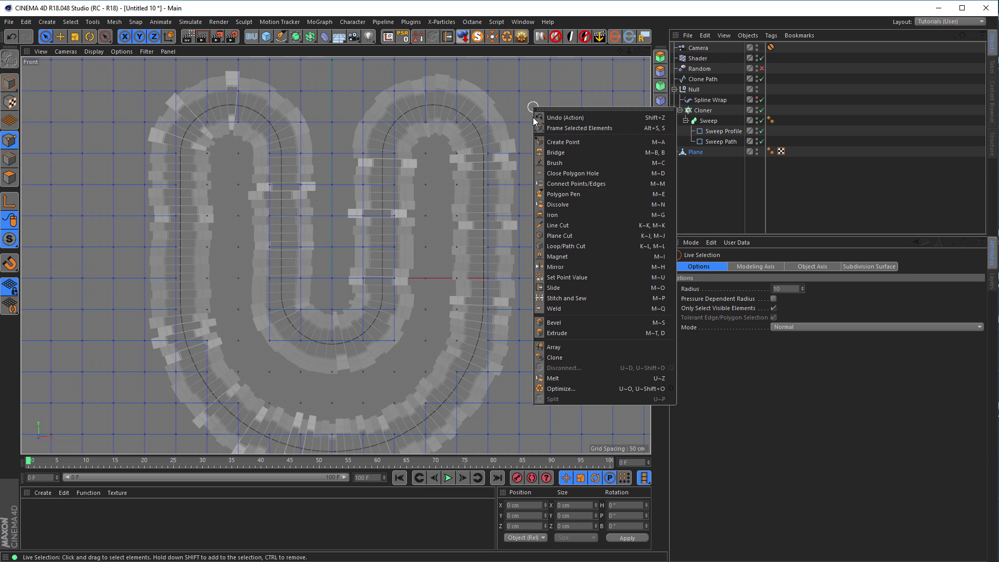
pyautogui.click(576, 389)
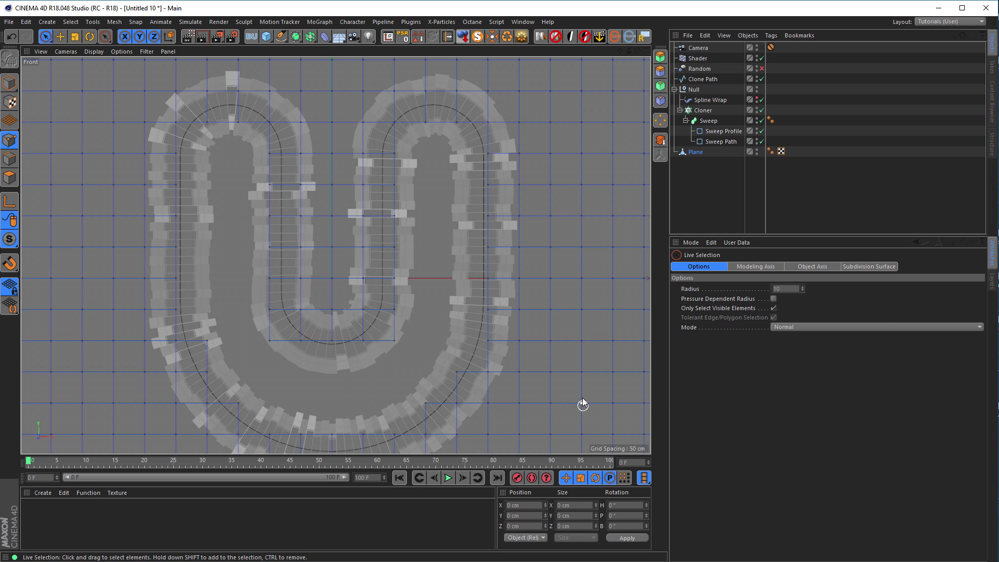
# Smear the plane's hole edge around the top of the U's left arch onto the spline, using the Brush at 100 cm radius.
pyautogui.scroll(5, 259, 123)
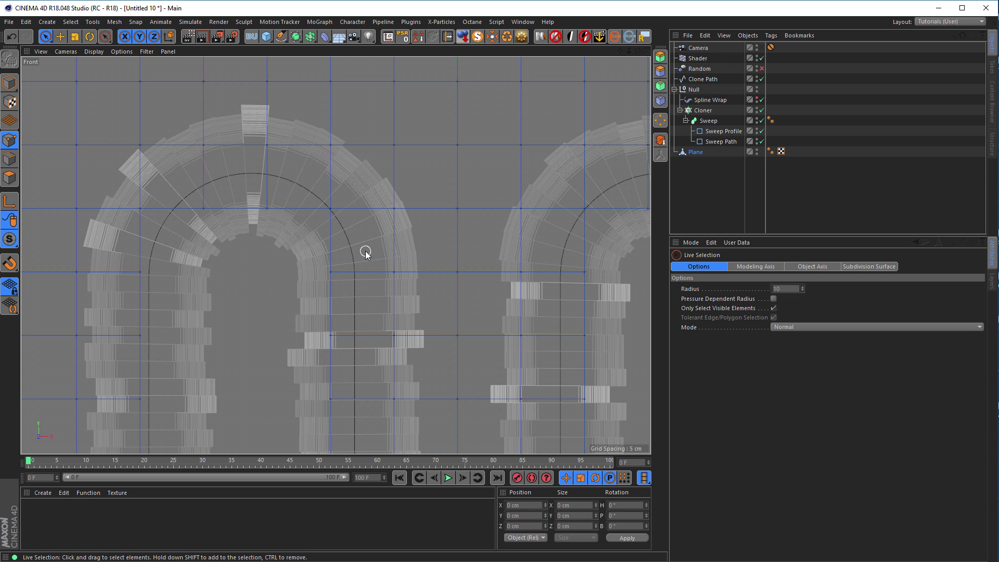
pyautogui.press('m')
pyautogui.press('c')
pyautogui.moveTo(366, 251); pyautogui.dragTo(350, 232, button='middle')
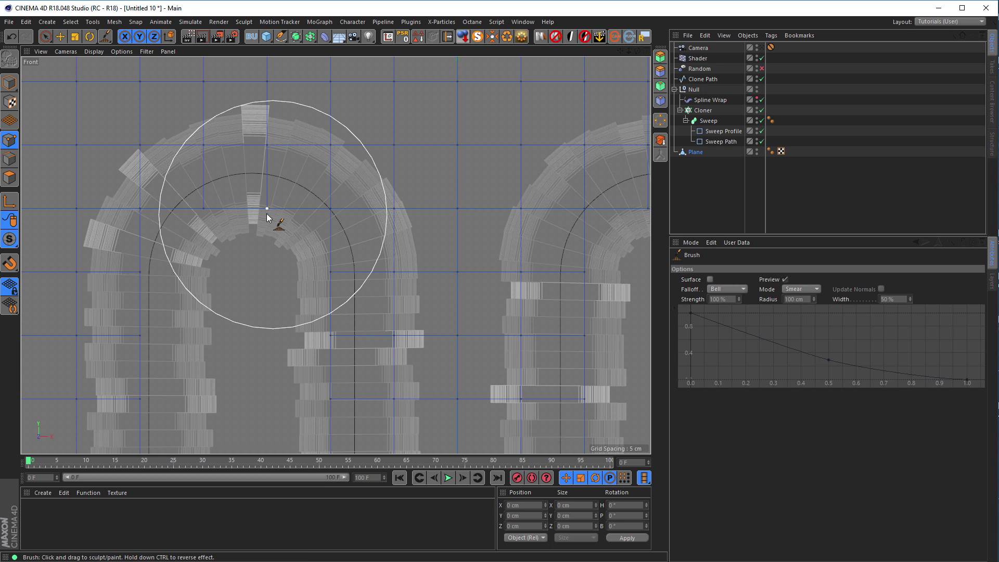
pyautogui.moveTo(261, 206)
pyautogui.mouseDown()
pyautogui.moveTo(275, 172)
pyautogui.moveTo(344, 200)
pyautogui.moveTo(209, 205)
pyautogui.moveTo(212, 182)
pyautogui.moveTo(154, 247)
pyautogui.moveTo(142, 204)
pyautogui.moveTo(159, 217)
pyautogui.moveTo(270, 167)
pyautogui.moveTo(259, 165)
pyautogui.mouseUp()
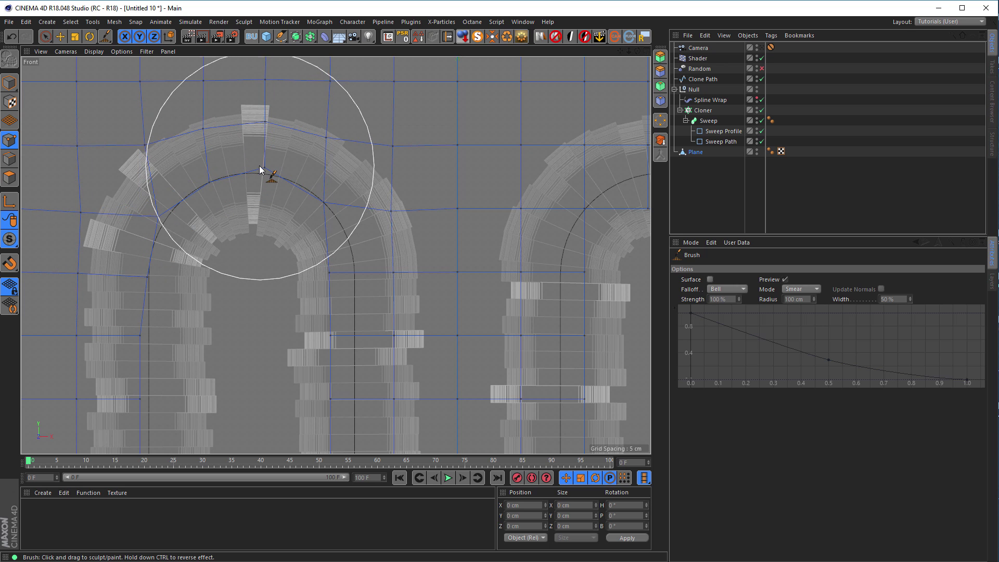
# Brush the plane's hole edges along the inner and outer sides of the U's left arm onto the spline.
pyautogui.keyDown('alt'); pyautogui.moveTo(345, 289); pyautogui.dragTo(356, 193, button='middle'); pyautogui.keyUp('alt')
pyautogui.moveTo(356, 192)
pyautogui.mouseDown()
pyautogui.moveTo(352, 178)
pyautogui.moveTo(359, 202)
pyautogui.moveTo(342, 312)
pyautogui.moveTo(352, 339)
pyautogui.moveTo(352, 430)
pyautogui.mouseUp()
pyautogui.moveTo(163, 211)
pyautogui.keyDown('alt'); pyautogui.mouseDown(button='middle')
pyautogui.moveTo(192, 174)
pyautogui.moveTo(183, 165)
pyautogui.mouseUp(button='middle'); pyautogui.keyUp('alt')
pyautogui.moveTo(164, 167)
pyautogui.mouseDown()
pyautogui.moveTo(161, 124)
pyautogui.moveTo(152, 232)
pyautogui.mouseUp()
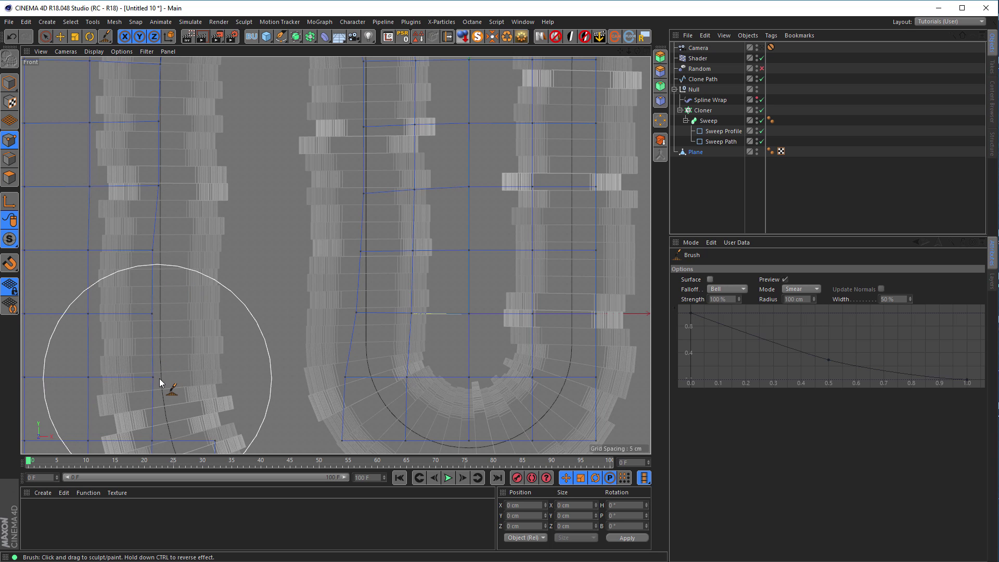
# Smear the hole edge around the U's lower-left bend onto the spline, reducing the Brush radius to about 67.7 cm.
pyautogui.keyDown('alt'); pyautogui.moveTo(167, 385); pyautogui.dragTo(187, 250, button='middle'); pyautogui.keyUp('alt')
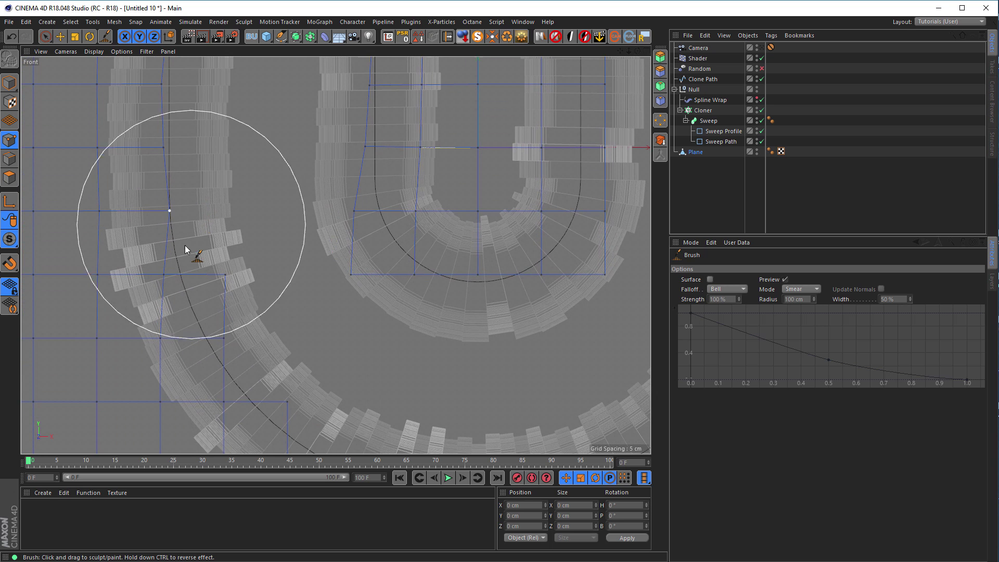
pyautogui.moveTo(167, 279)
pyautogui.mouseDown()
pyautogui.moveTo(223, 290)
pyautogui.moveTo(207, 333)
pyautogui.moveTo(164, 304)
pyautogui.moveTo(192, 283)
pyautogui.moveTo(214, 318)
pyautogui.moveTo(208, 329)
pyautogui.moveTo(180, 280)
pyautogui.moveTo(208, 330)
pyautogui.moveTo(162, 313)
pyautogui.moveTo(212, 305)
pyautogui.moveTo(163, 312)
pyautogui.moveTo(217, 318)
pyautogui.mouseUp()
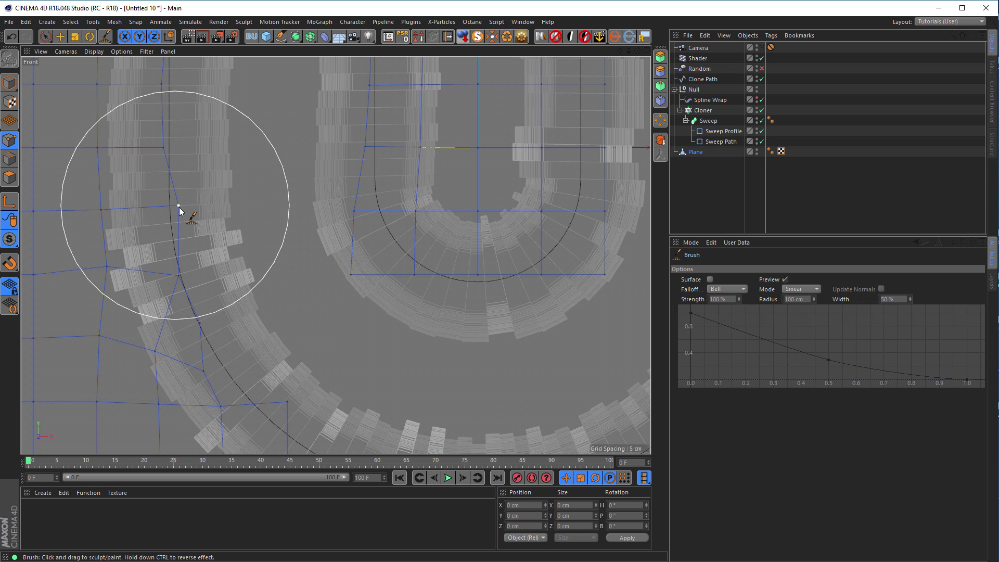
pyautogui.moveTo(203, 285)
pyautogui.mouseDown(button='middle')
pyautogui.moveTo(216, 230)
pyautogui.moveTo(186, 256)
pyautogui.mouseUp(button='middle')
pyautogui.moveTo(186, 256)
pyautogui.mouseDown()
pyautogui.moveTo(209, 250)
pyautogui.moveTo(221, 289)
pyautogui.mouseUp()
pyautogui.moveTo(221, 289)
pyautogui.mouseDown(button='middle')
pyautogui.moveTo(169, 279)
pyautogui.moveTo(210, 270)
pyautogui.moveTo(186, 267)
pyautogui.mouseUp(button='middle')
pyautogui.moveTo(192, 261); pyautogui.dragTo(194, 171)
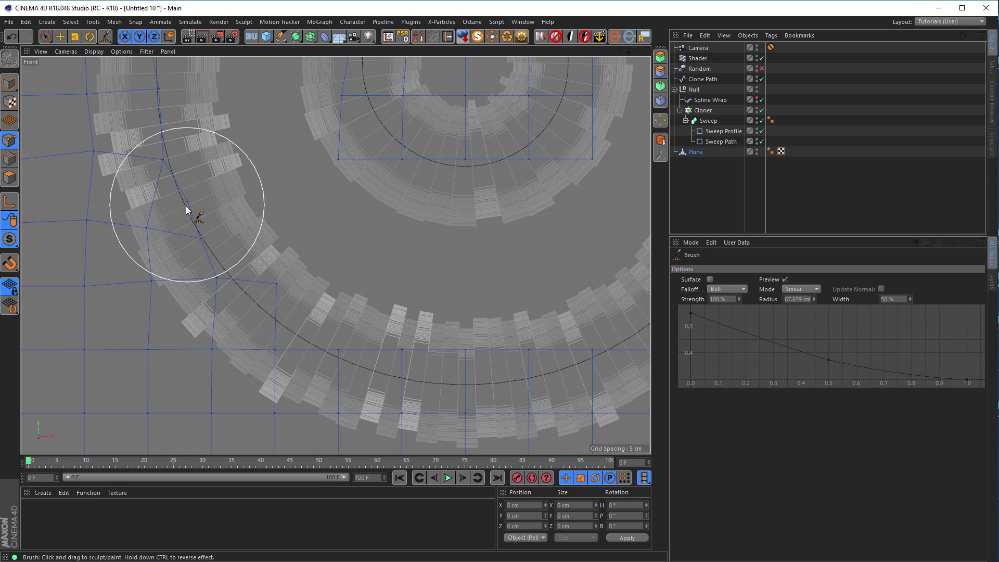
# Brush the hole edge along the U's outer bottom curve and up the lower-right bend to follow the spline.
pyautogui.moveTo(213, 281)
pyautogui.mouseDown()
pyautogui.moveTo(274, 287)
pyautogui.moveTo(268, 312)
pyautogui.moveTo(299, 342)
pyautogui.moveTo(276, 357)
pyautogui.moveTo(299, 326)
pyautogui.moveTo(262, 314)
pyautogui.moveTo(350, 367)
pyautogui.moveTo(400, 359)
pyautogui.moveTo(411, 382)
pyautogui.moveTo(462, 357)
pyautogui.moveTo(468, 367)
pyautogui.moveTo(532, 355)
pyautogui.moveTo(539, 373)
pyautogui.mouseUp()
pyautogui.keyDown('alt'); pyautogui.moveTo(516, 358); pyautogui.dragTo(346, 325, button='middle'); pyautogui.keyUp('alt')
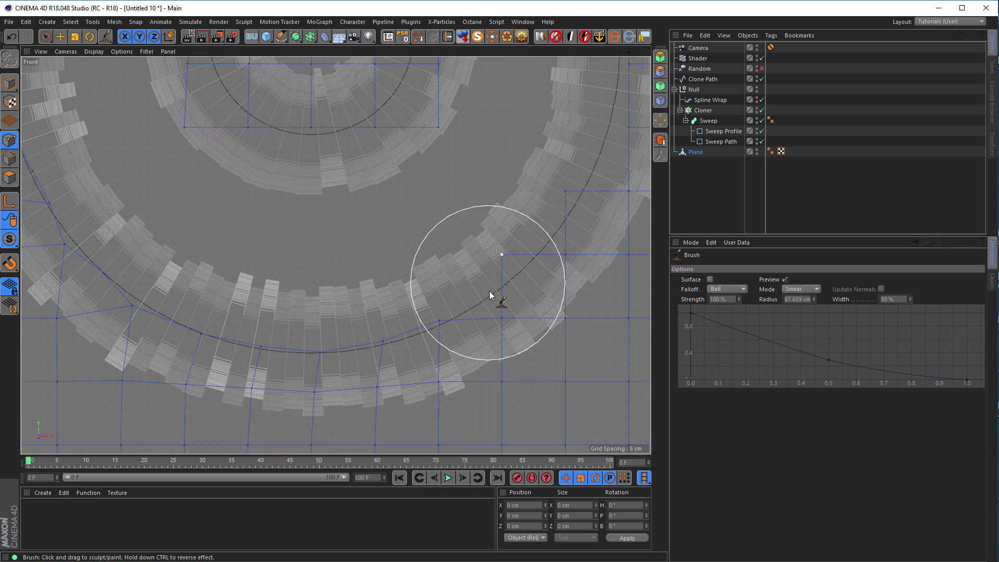
pyautogui.moveTo(498, 316)
pyautogui.mouseDown()
pyautogui.moveTo(486, 298)
pyautogui.moveTo(499, 255)
pyautogui.moveTo(534, 254)
pyautogui.moveTo(550, 268)
pyautogui.moveTo(574, 257)
pyautogui.moveTo(560, 229)
pyautogui.moveTo(566, 190)
pyautogui.moveTo(598, 182)
pyautogui.moveTo(523, 251)
pyautogui.moveTo(529, 278)
pyautogui.mouseUp()
pyautogui.moveTo(441, 318)
pyautogui.mouseDown(button='middle')
pyautogui.moveTo(425, 307)
pyautogui.moveTo(354, 346)
pyautogui.mouseUp(button='middle')
pyautogui.moveTo(355, 347)
pyautogui.mouseDown()
pyautogui.moveTo(481, 239)
pyautogui.moveTo(492, 272)
pyautogui.moveTo(464, 213)
pyautogui.moveTo(436, 259)
pyautogui.moveTo(427, 322)
pyautogui.moveTo(410, 313)
pyautogui.mouseUp()
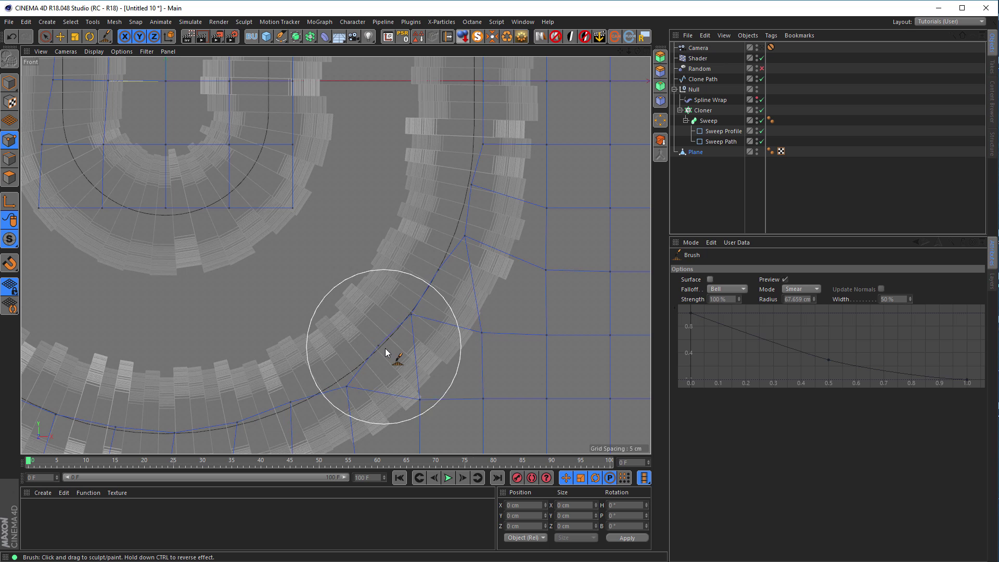
# Smear the hole edge up the outer side of the U's right arm and over the right arch onto the spline.
pyautogui.moveTo(396, 313)
pyautogui.mouseDown(button='middle')
pyautogui.moveTo(411, 361)
pyautogui.moveTo(416, 327)
pyautogui.moveTo(400, 368)
pyautogui.mouseUp(button='middle')
pyautogui.moveTo(394, 375); pyautogui.dragTo(383, 376)
pyautogui.moveTo(408, 325); pyautogui.dragTo(404, 232)
pyautogui.moveTo(404, 296); pyautogui.dragTo(395, 102)
pyautogui.moveTo(402, 98)
pyautogui.keyDown('alt'); pyautogui.mouseDown(button='middle')
pyautogui.moveTo(369, 256)
pyautogui.moveTo(372, 316)
pyautogui.mouseUp(button='middle'); pyautogui.keyUp('alt')
pyautogui.moveTo(379, 273)
pyautogui.mouseDown()
pyautogui.moveTo(384, 330)
pyautogui.moveTo(381, 151)
pyautogui.moveTo(366, 161)
pyautogui.moveTo(326, 150)
pyautogui.moveTo(325, 117)
pyautogui.moveTo(369, 142)
pyautogui.moveTo(356, 154)
pyautogui.moveTo(263, 148)
pyautogui.moveTo(258, 103)
pyautogui.moveTo(305, 111)
pyautogui.moveTo(205, 151)
pyautogui.moveTo(197, 219)
pyautogui.moveTo(173, 219)
pyautogui.moveTo(187, 341)
pyautogui.moveTo(176, 341)
pyautogui.moveTo(173, 359)
pyautogui.moveTo(185, 395)
pyautogui.moveTo(167, 404)
pyautogui.mouseUp()
# Brush the hole edge down the inner side of the right arm and around the U's inner bottom bend.
pyautogui.keyDown('alt'); pyautogui.moveTo(167, 404); pyautogui.dragTo(239, 273, button='middle'); pyautogui.keyUp('alt')
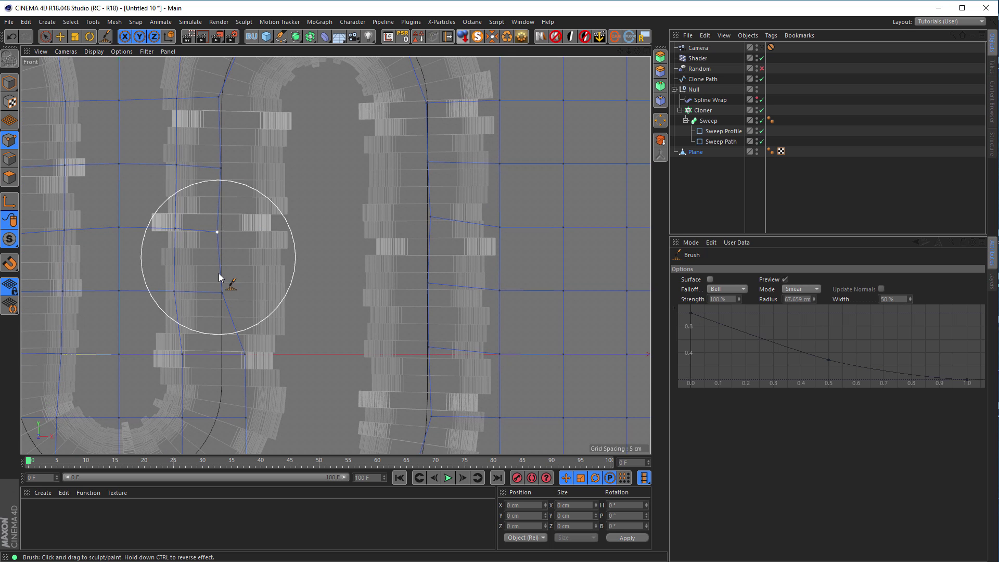
pyautogui.moveTo(245, 368)
pyautogui.keyDown('alt'); pyautogui.mouseDown(button='middle')
pyautogui.moveTo(251, 307)
pyautogui.moveTo(281, 270)
pyautogui.mouseUp(button='middle'); pyautogui.keyUp('alt')
pyautogui.moveTo(281, 270)
pyautogui.mouseDown()
pyautogui.moveTo(275, 260)
pyautogui.moveTo(257, 267)
pyautogui.moveTo(281, 328)
pyautogui.moveTo(260, 316)
pyautogui.moveTo(263, 360)
pyautogui.moveTo(254, 370)
pyautogui.moveTo(236, 354)
pyautogui.moveTo(196, 382)
pyautogui.moveTo(146, 389)
pyautogui.mouseUp()
pyautogui.moveTo(146, 391); pyautogui.dragTo(282, 367, button='middle')
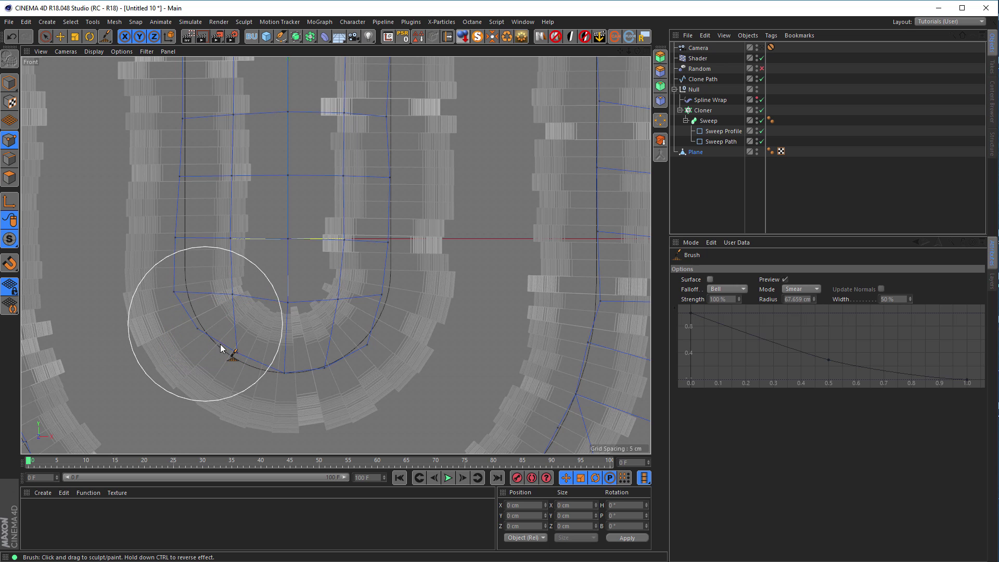
# Refine the hole edge at the left half of the inner bend and up the left arm's inner side.
pyautogui.moveTo(241, 361); pyautogui.dragTo(225, 367)
pyautogui.moveTo(182, 292); pyautogui.dragTo(192, 291)
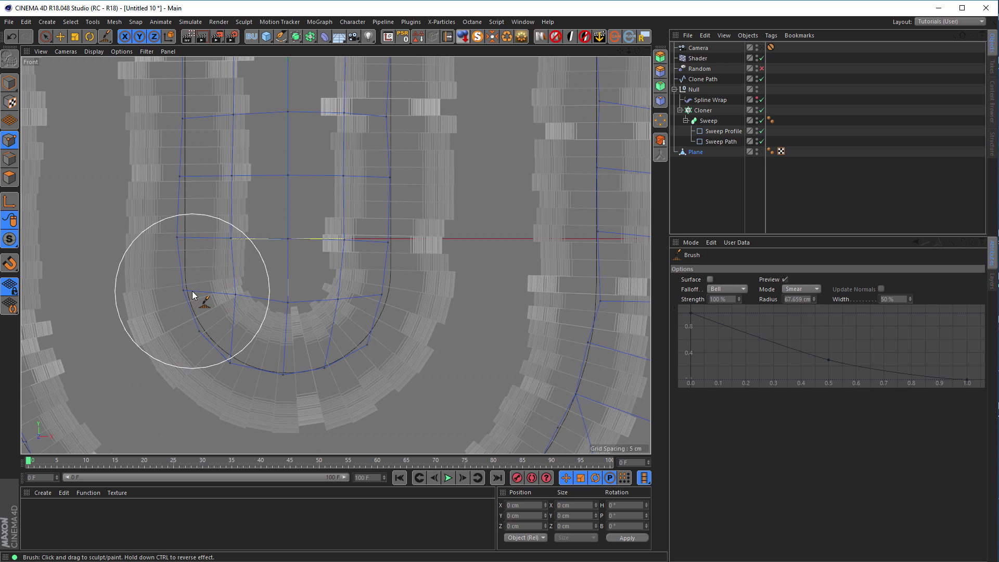
pyautogui.moveTo(187, 238); pyautogui.dragTo(192, 236)
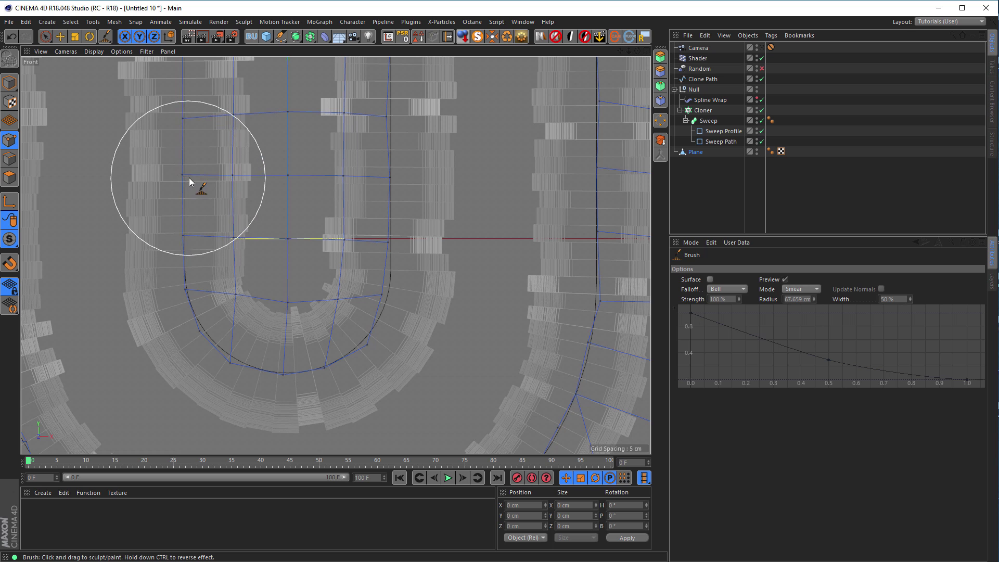
pyautogui.moveTo(196, 255); pyautogui.dragTo(198, 401, button='middle')
pyautogui.scroll(-4, 193, 243)
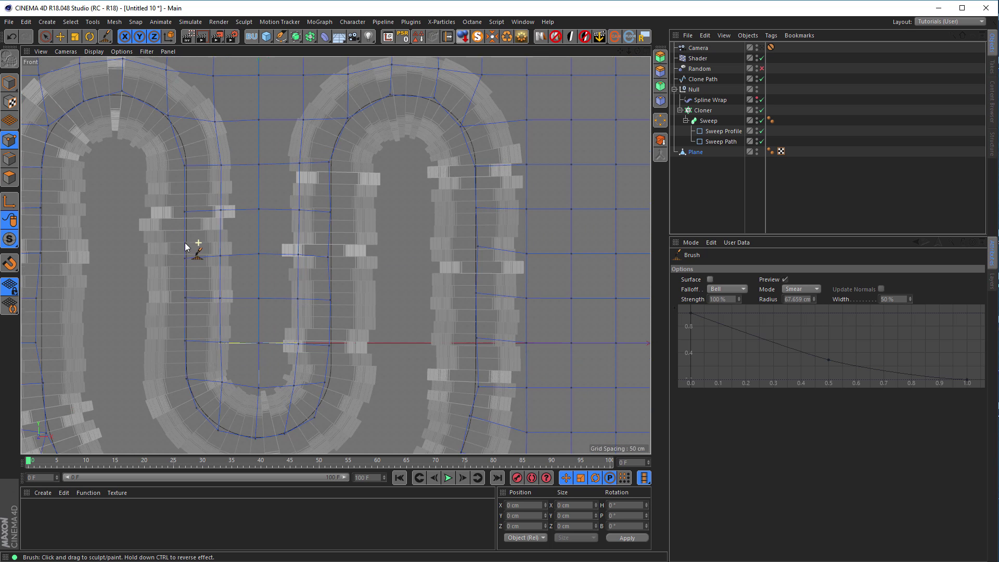
pyautogui.moveTo(185, 242); pyautogui.dragTo(183, 273, button='middle')
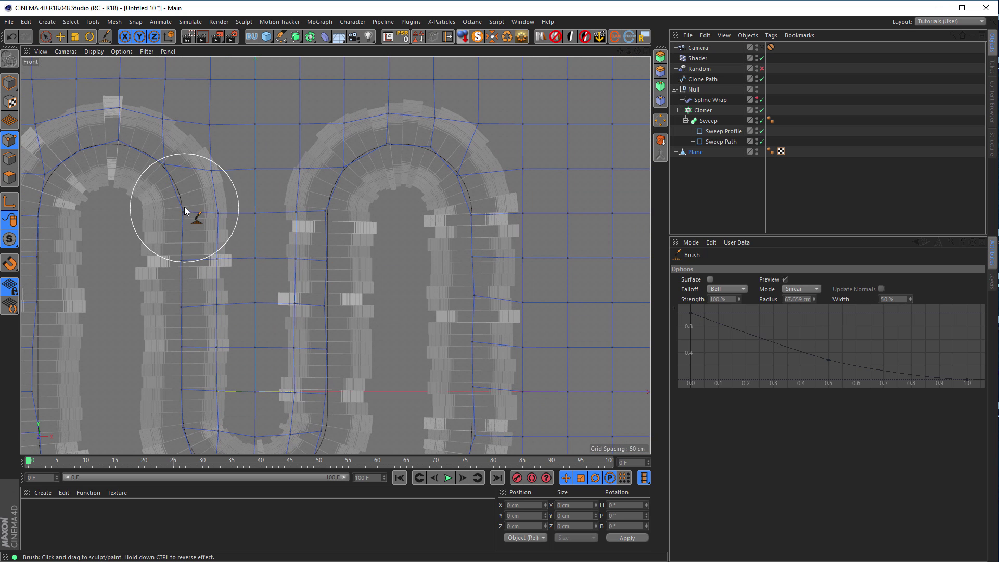
pyautogui.scroll(-5, 198, 218)
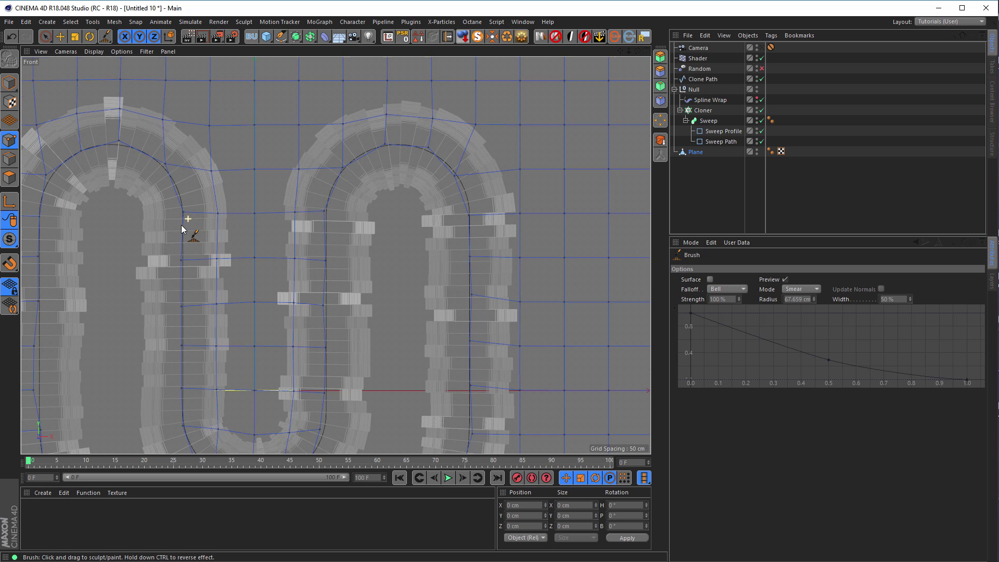
# Return to model mode, look through the scene camera and render the perspective view.
pyautogui.middleClick(204, 250)
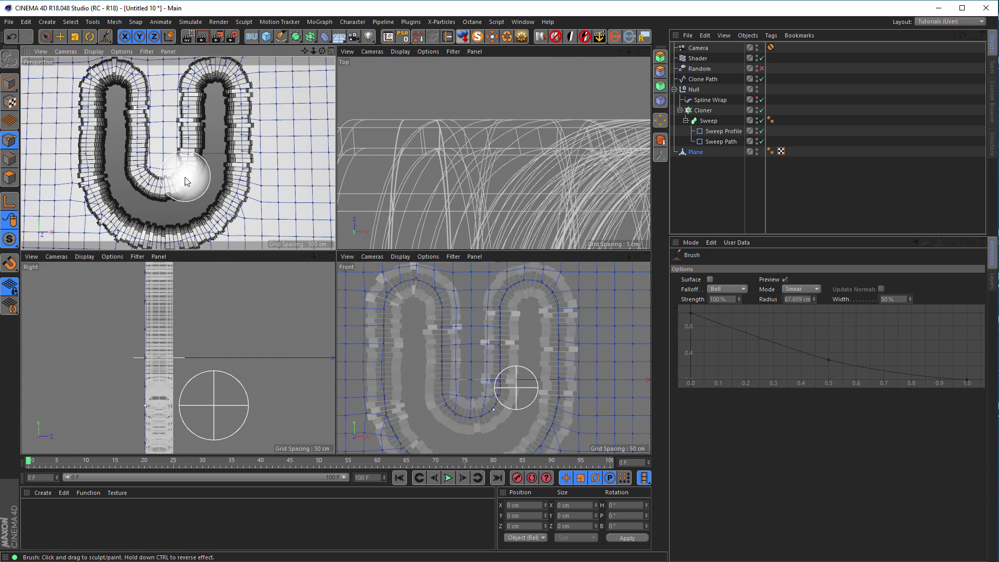
pyautogui.middleClick(190, 172)
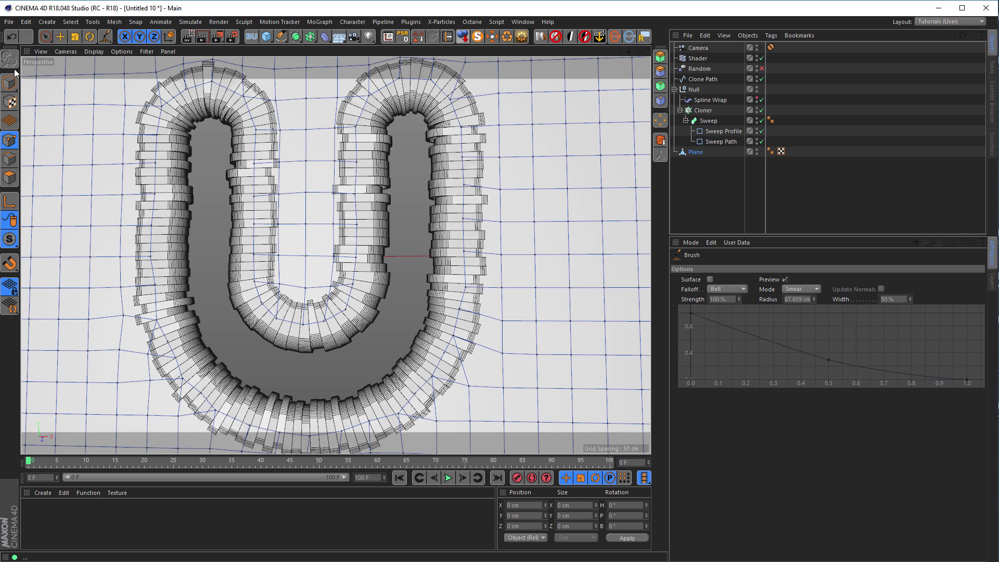
pyautogui.click(9, 82)
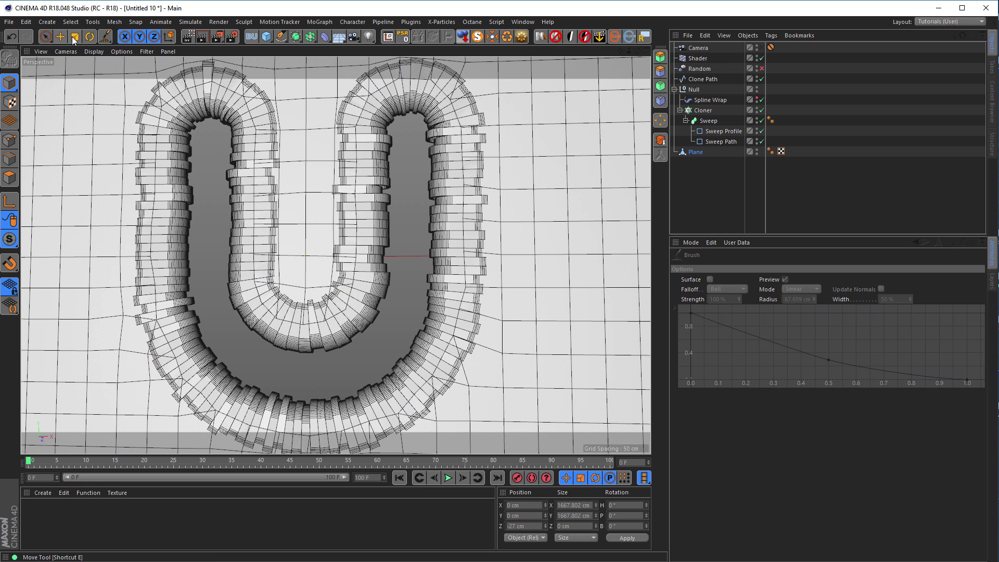
pyautogui.click(762, 47)
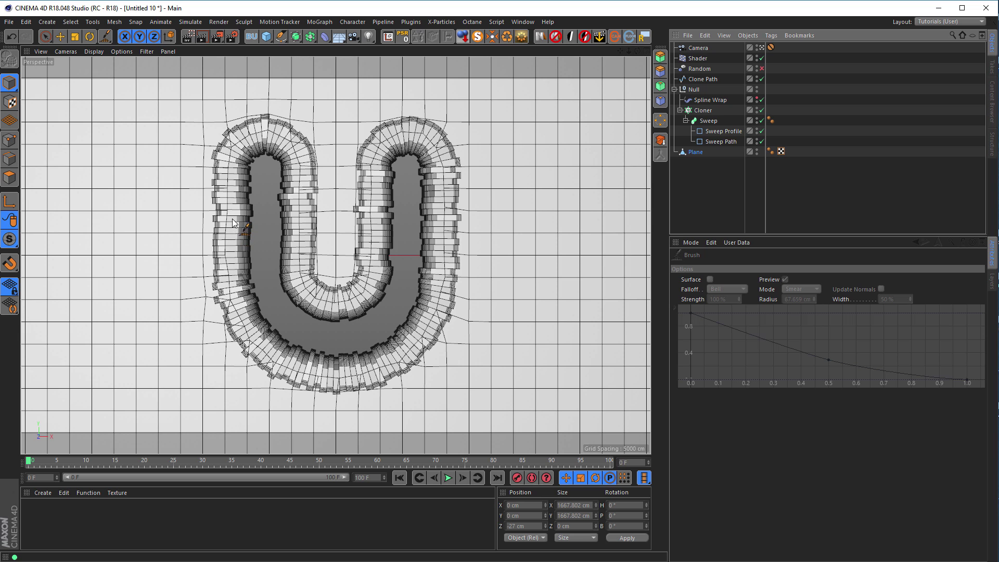
pyautogui.click(191, 36)
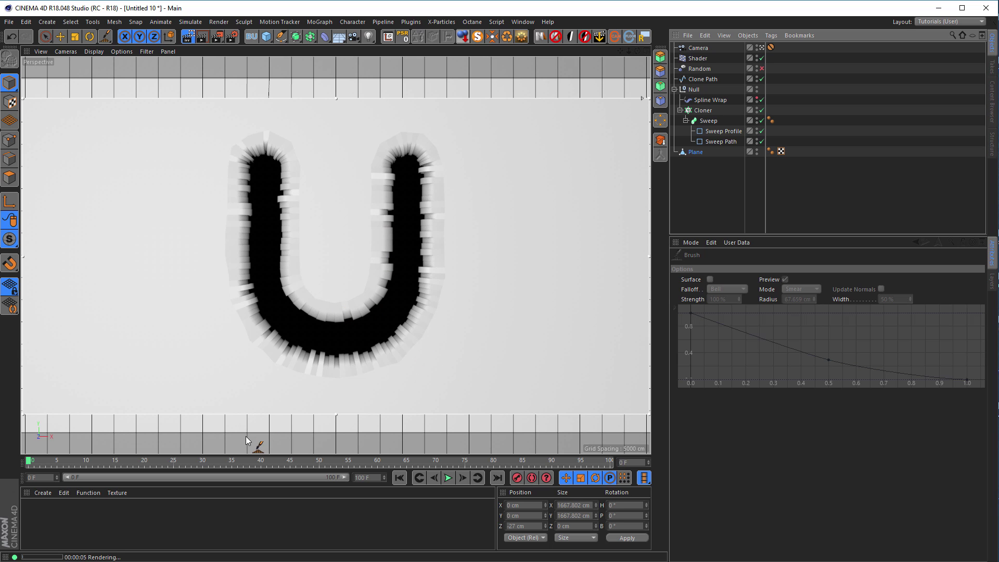
# Create a white material with the Color channel enabled and V at 100%, and apply it to the Plane and the Sweep.
pyautogui.doubleClick(80, 520)
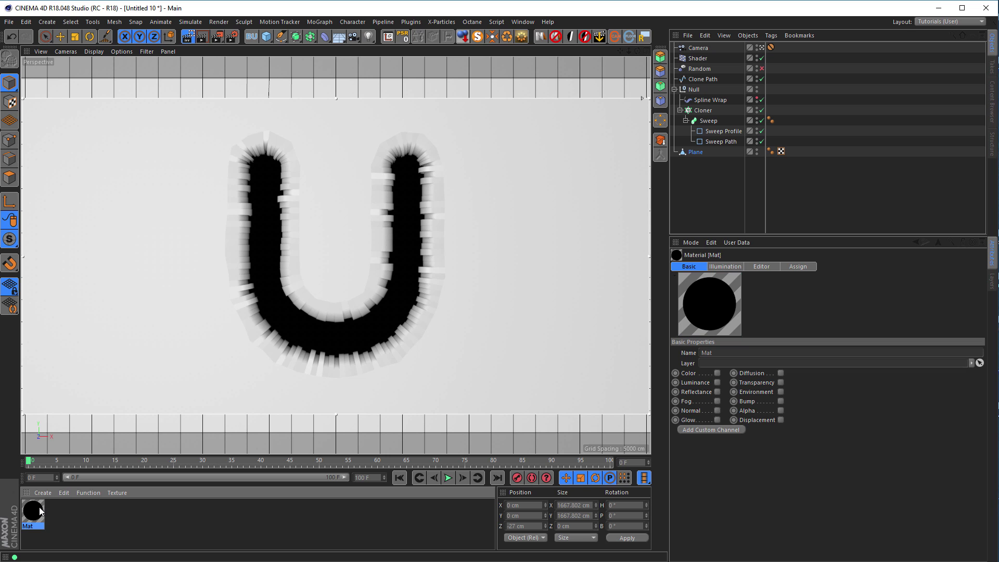
pyautogui.doubleClick(33, 511)
pyautogui.moveTo(177, 70); pyautogui.dragTo(526, 109)
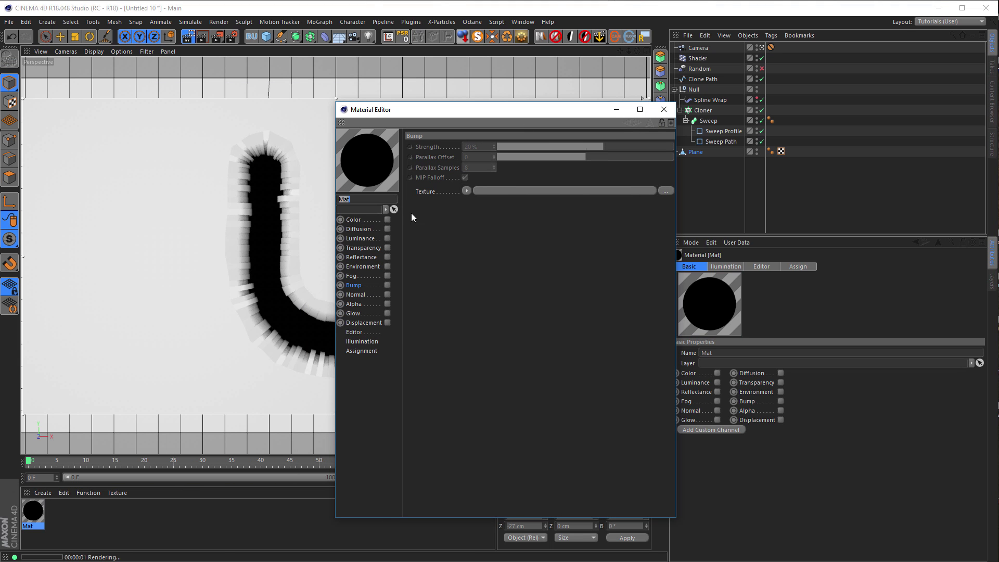
pyautogui.click(388, 220)
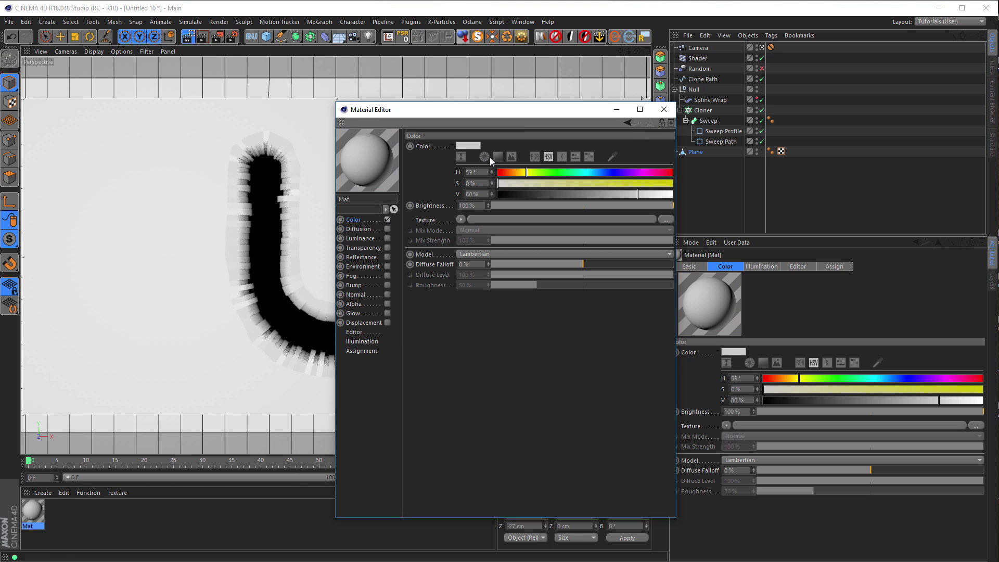
pyautogui.moveTo(644, 194); pyautogui.dragTo(657, 245)
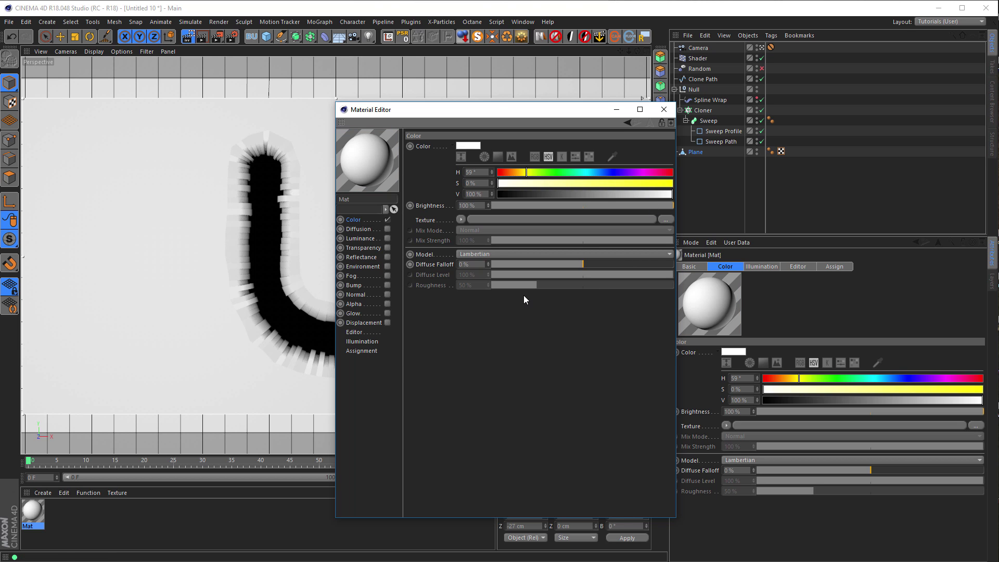
pyautogui.click(664, 109)
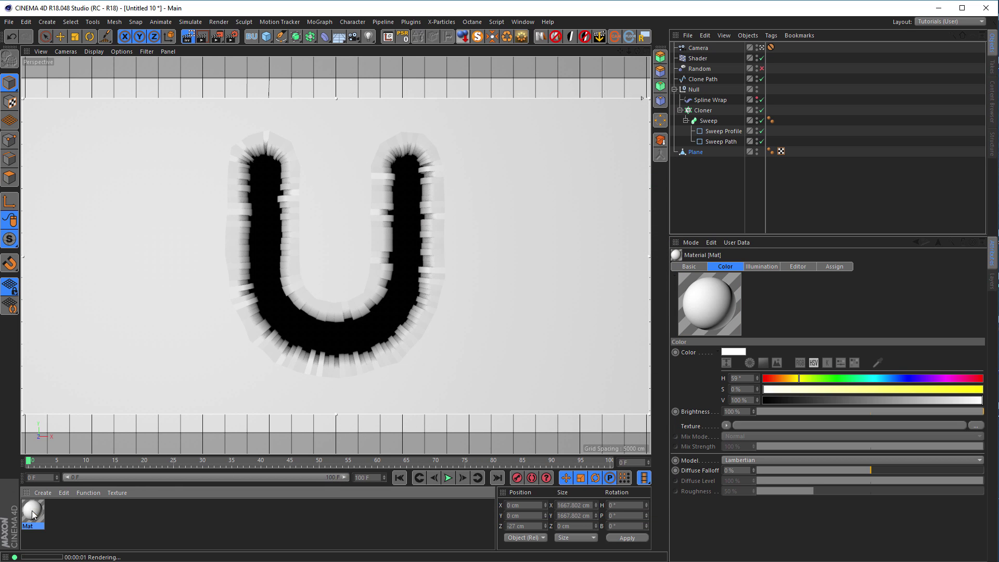
pyautogui.moveTo(698, 156); pyautogui.dragTo(697, 157)
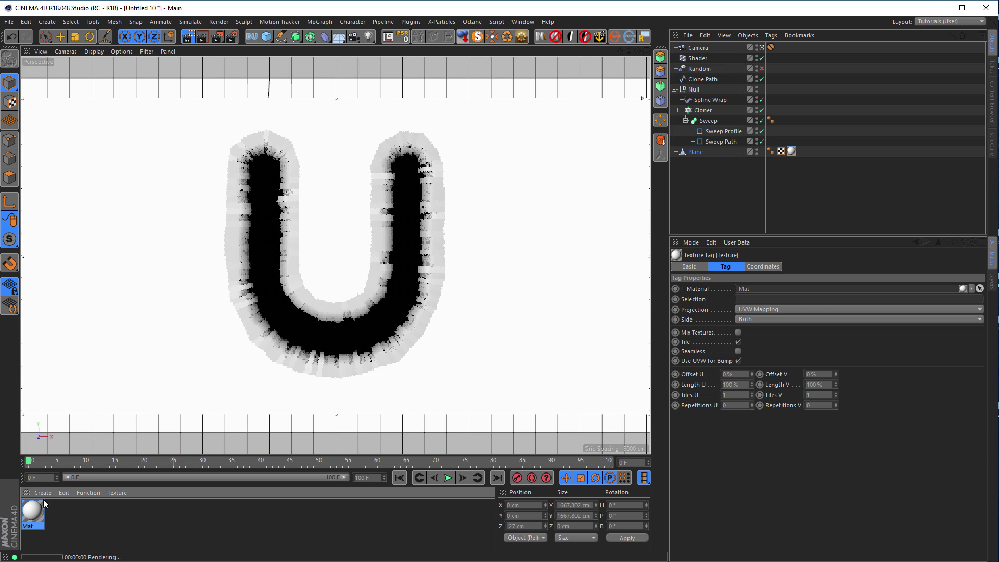
pyautogui.moveTo(710, 121); pyautogui.dragTo(711, 121)
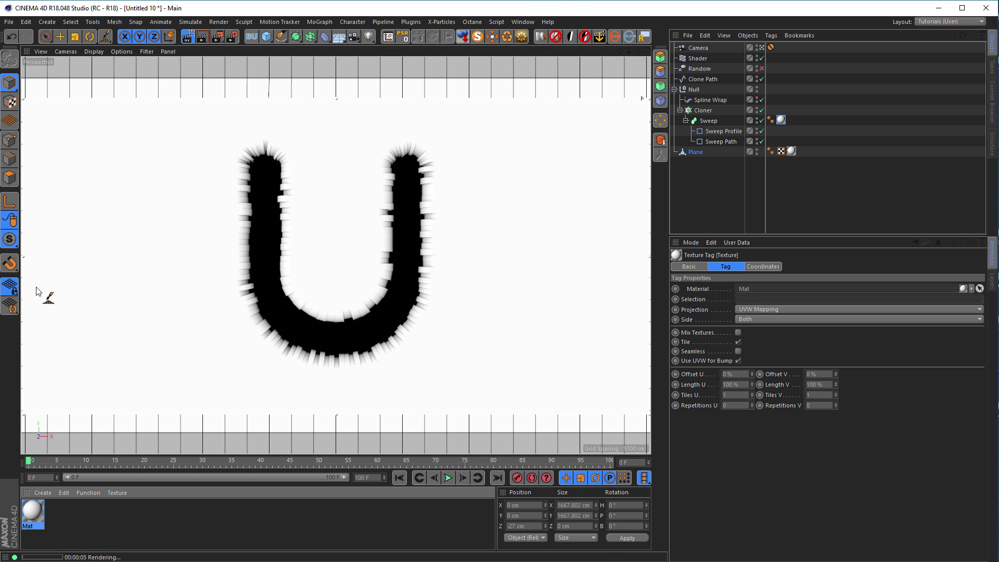
# Compare the rendered U with the type scan alphabet reference in the browser and toggle the view render.
pyautogui.hotkey('alt', 'Tab')
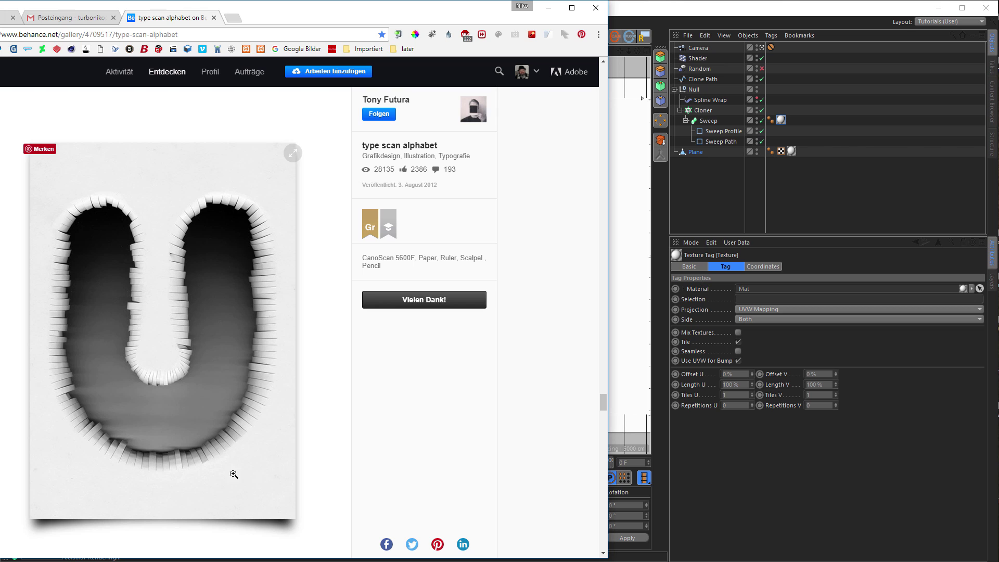
pyautogui.hotkey('alt', 'Tab')
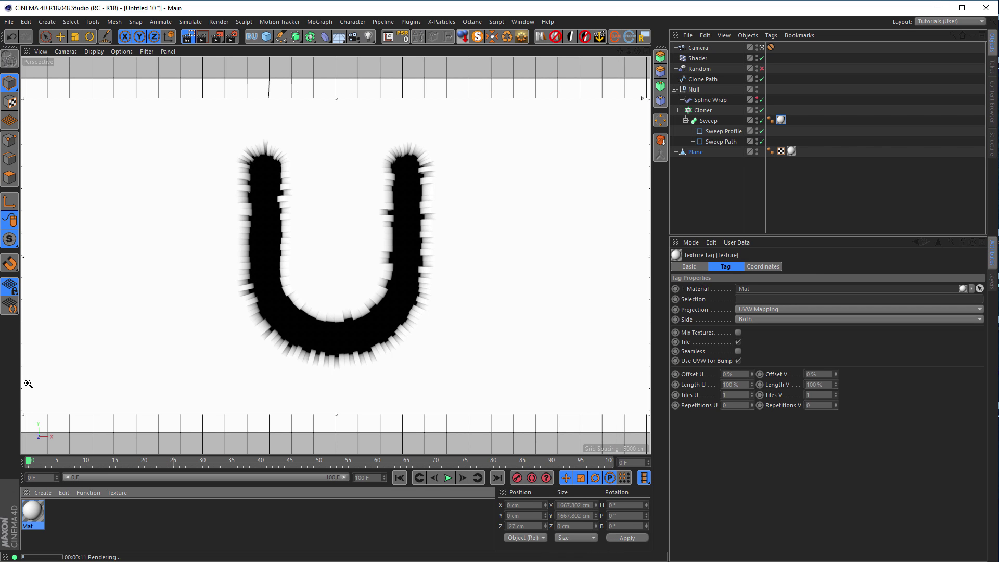
pyautogui.hotkey('alt', 'Tab')
pyautogui.hotkey('alt', 'Tab')
pyautogui.click(189, 36)
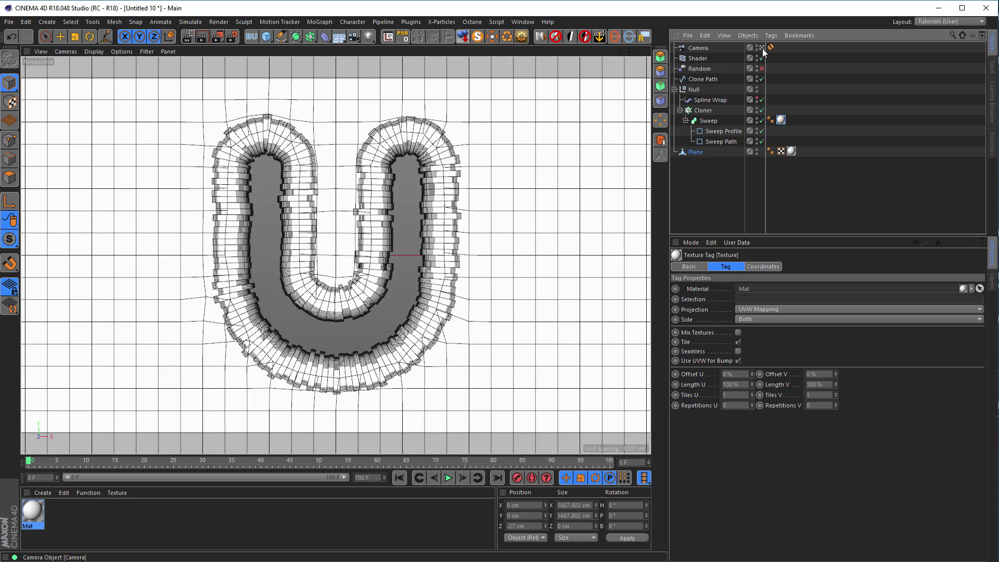
# Leave the camera view, add a new plane at the end of the object hierarchy and rename it BG.
pyautogui.scroll(3, 417, 223)
pyautogui.scroll(-6, 351, 218)
pyautogui.keyDown('alt'); pyautogui.moveTo(350, 218); pyautogui.dragTo(468, 224); pyautogui.keyUp('alt')
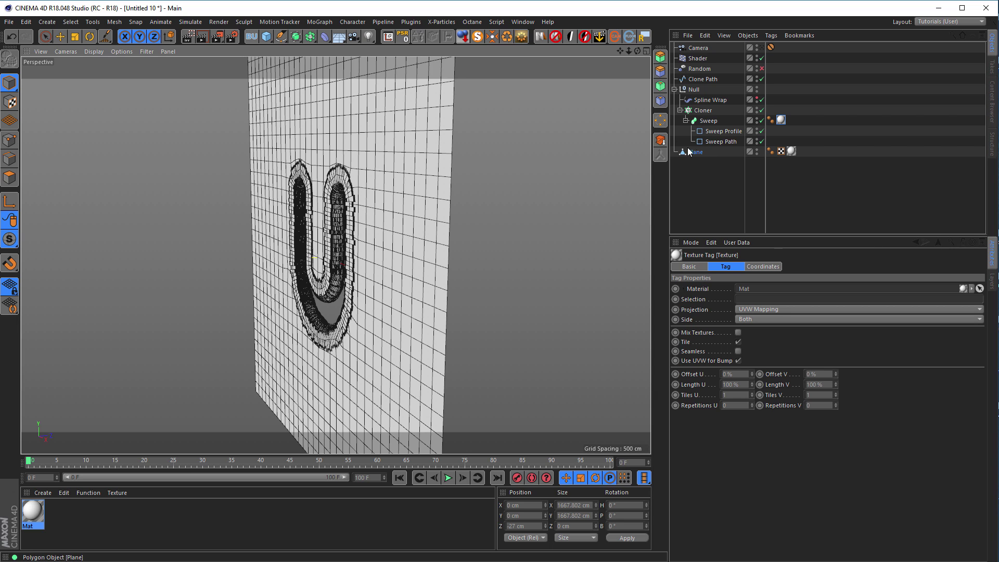
pyautogui.moveTo(269, 39); pyautogui.dragTo(274, 93)
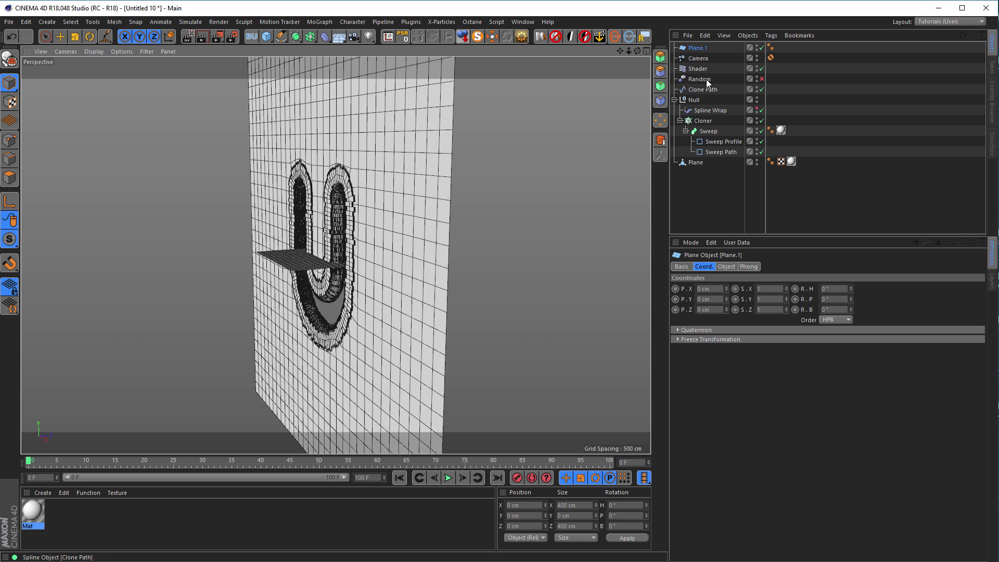
pyautogui.moveTo(699, 48); pyautogui.dragTo(695, 177)
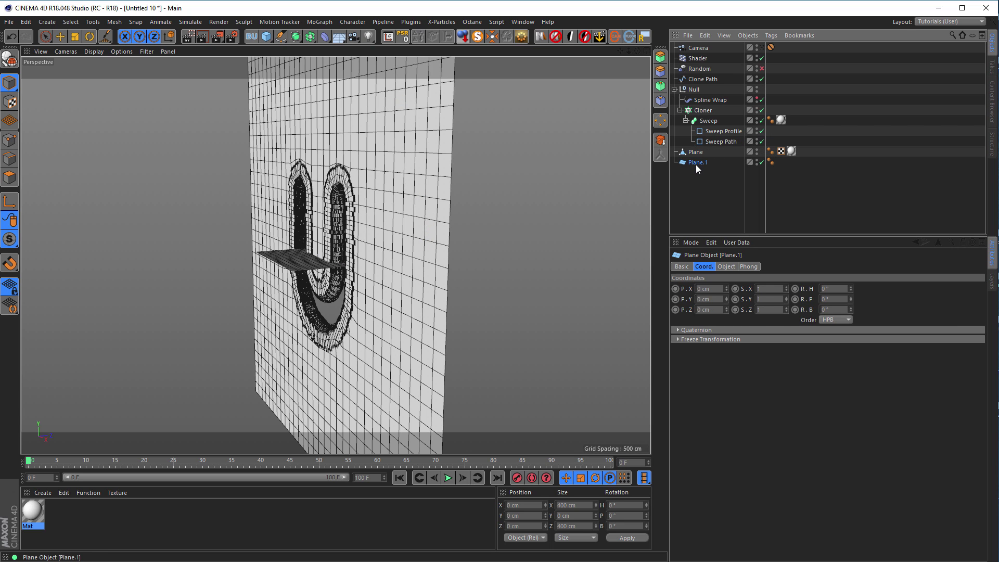
pyautogui.doubleClick(697, 163)
pyautogui.press('Return')
# Set the BG plane's orientation to +Z.
pyautogui.click(730, 268)
pyautogui.click(745, 332)
pyautogui.click(745, 383)
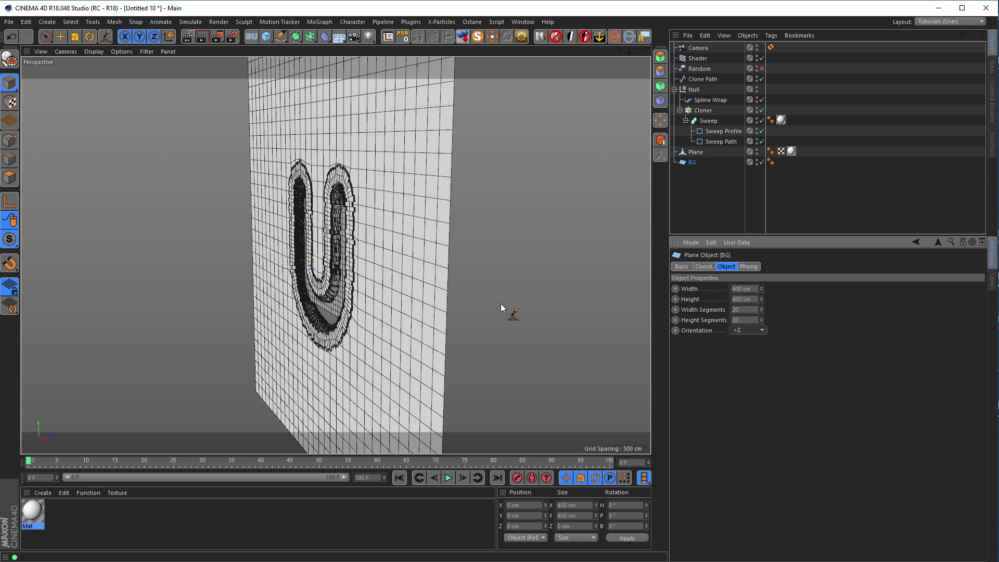
# Set both the width segments and the height segments of the BG plane to 1.
pyautogui.keyDown('alt'); pyautogui.moveTo(413, 312); pyautogui.dragTo(323, 317); pyautogui.keyUp('alt')
pyautogui.press('t')
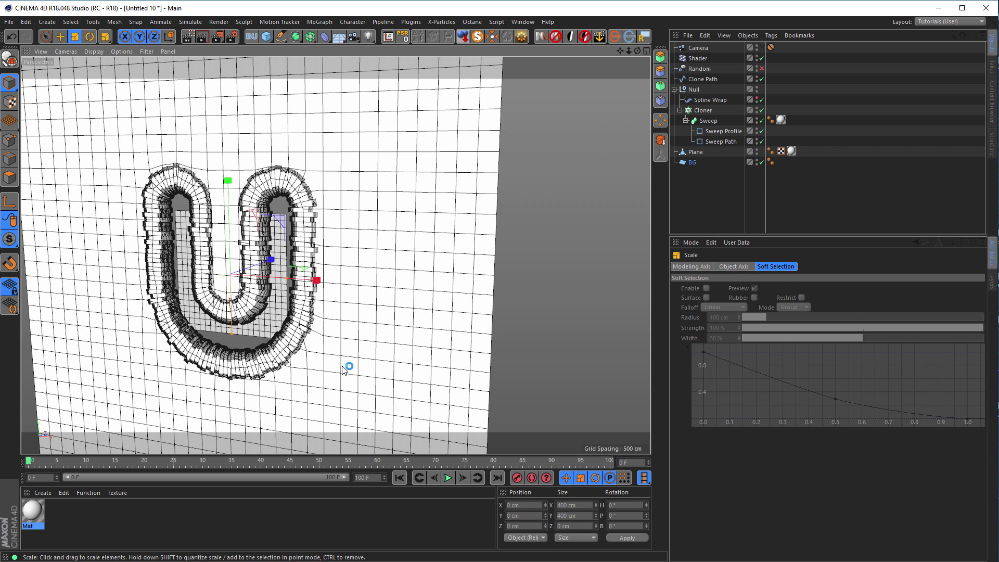
pyautogui.click(693, 162)
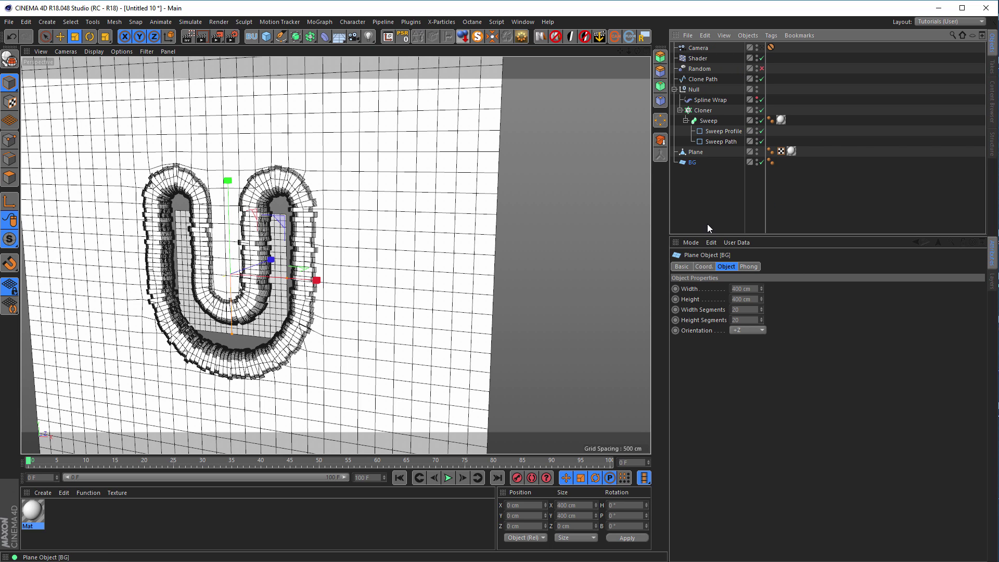
pyautogui.click(750, 312)
pyautogui.write('1')
pyautogui.press('Tab')
pyautogui.write('1')
pyautogui.press('Return')
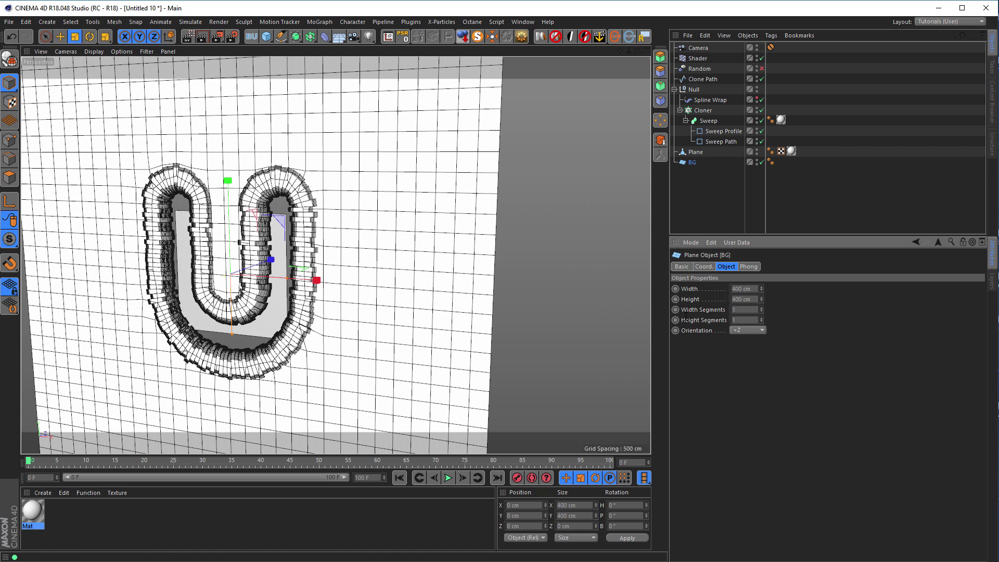
# Scale the BG plane up to about 880 cm square and move it back in Z to about 121 cm.
pyautogui.keyDown('alt'); pyautogui.moveTo(256, 253); pyautogui.dragTo(295, 253); pyautogui.keyUp('alt')
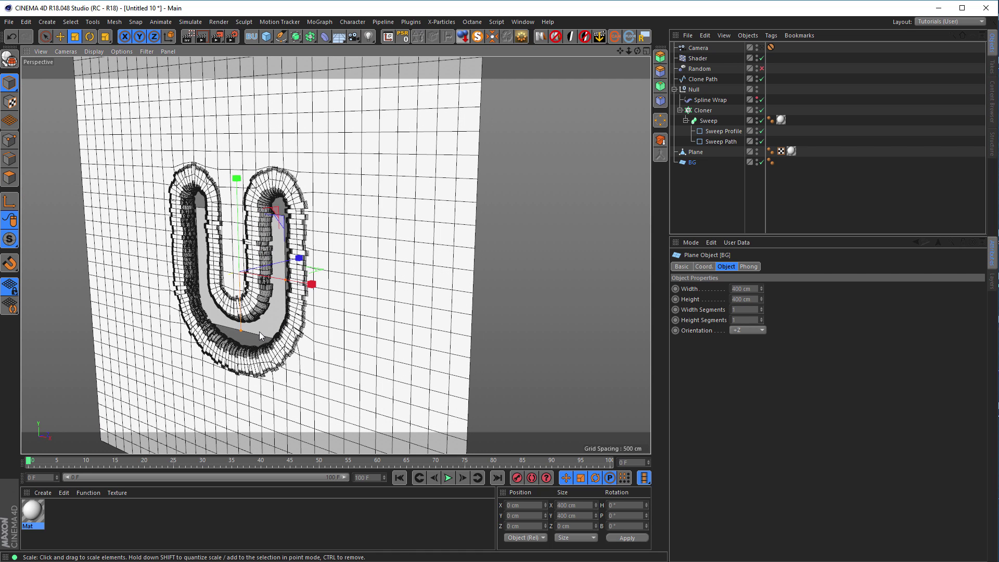
pyautogui.moveTo(251, 332); pyautogui.dragTo(789, 211)
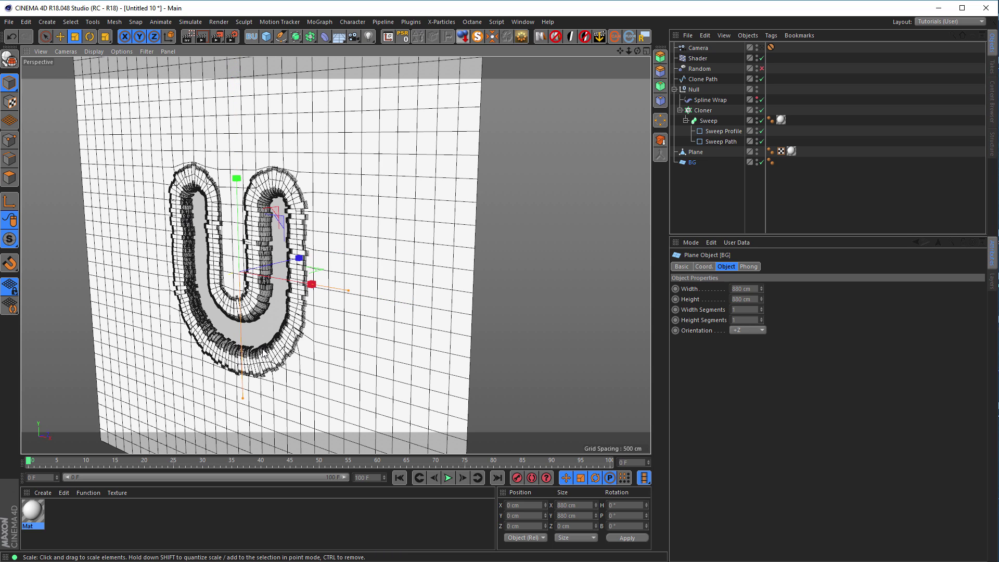
pyautogui.press('e')
pyautogui.moveTo(303, 263); pyautogui.dragTo(322, 254)
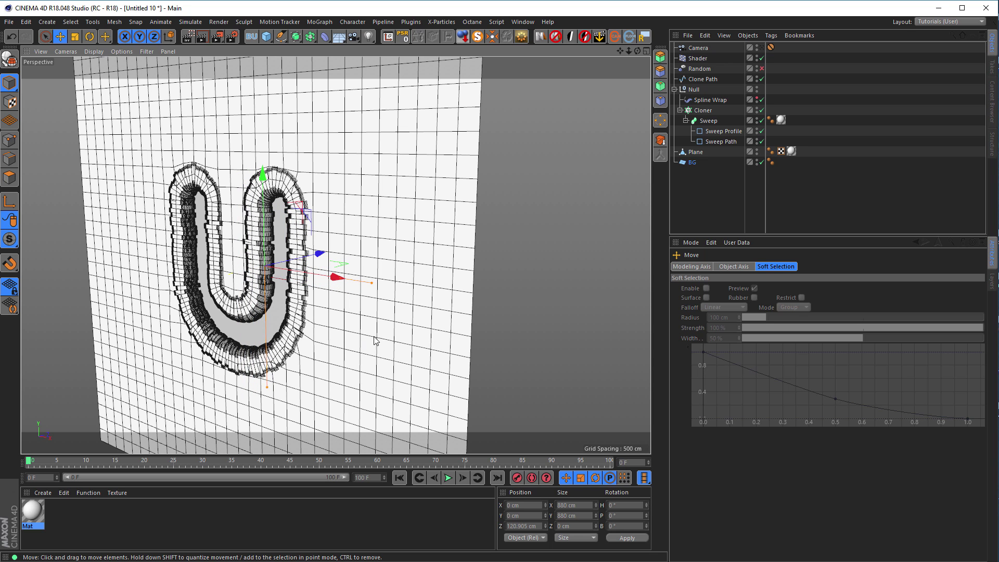
# Look through the scene camera and start an interactive render of the letter U.
pyautogui.click(763, 50)
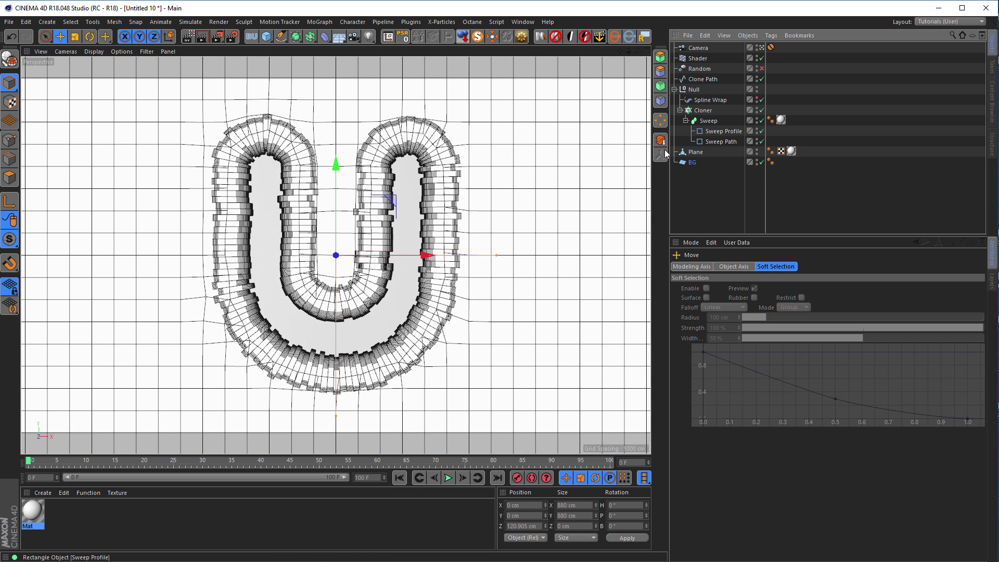
pyautogui.click(187, 38)
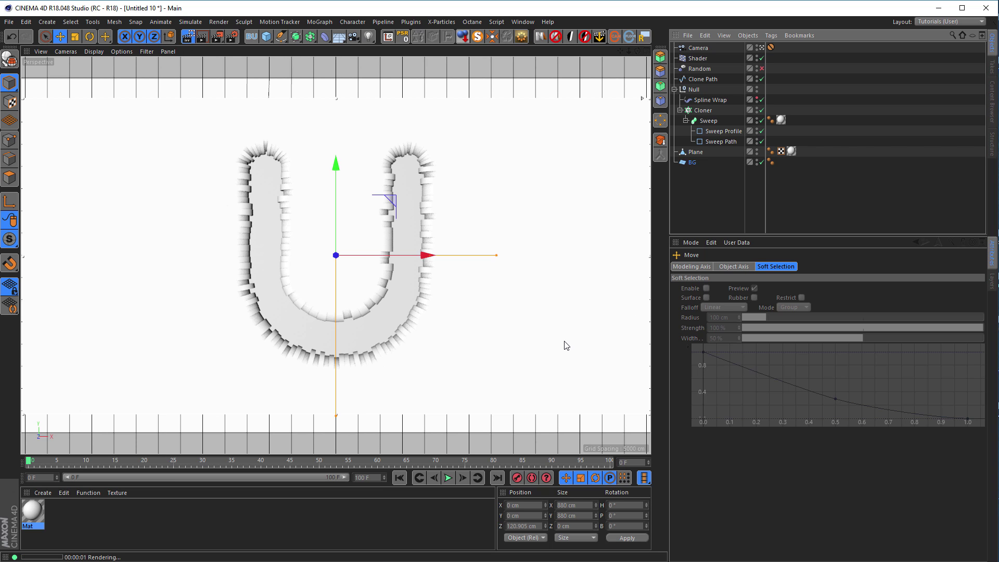
# Move the BG plane forward in Z to about 42.8 cm, just behind the letter, while watching the live render.
pyautogui.middleClick(564, 344)
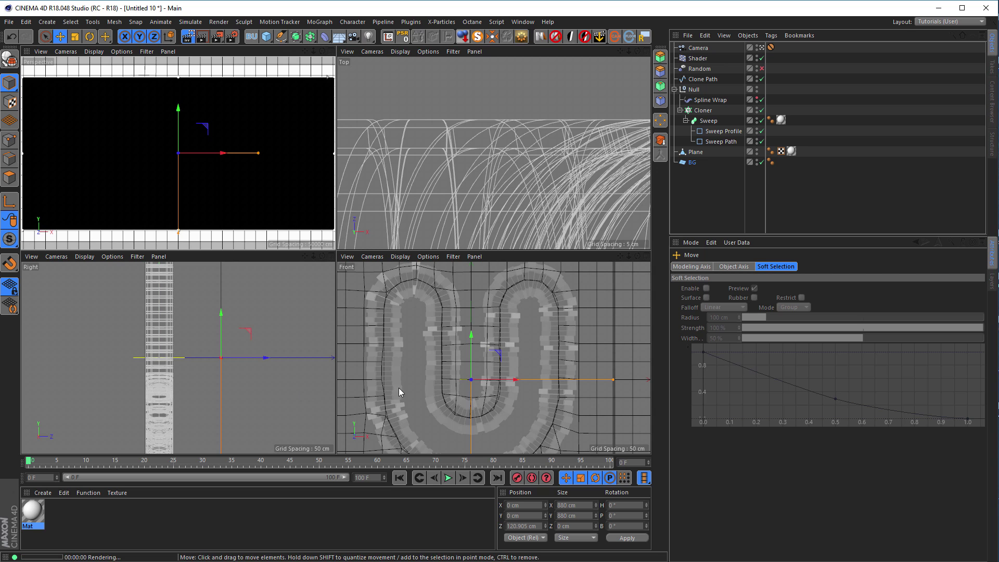
pyautogui.middleClick(269, 371)
pyautogui.middleClick(470, 297)
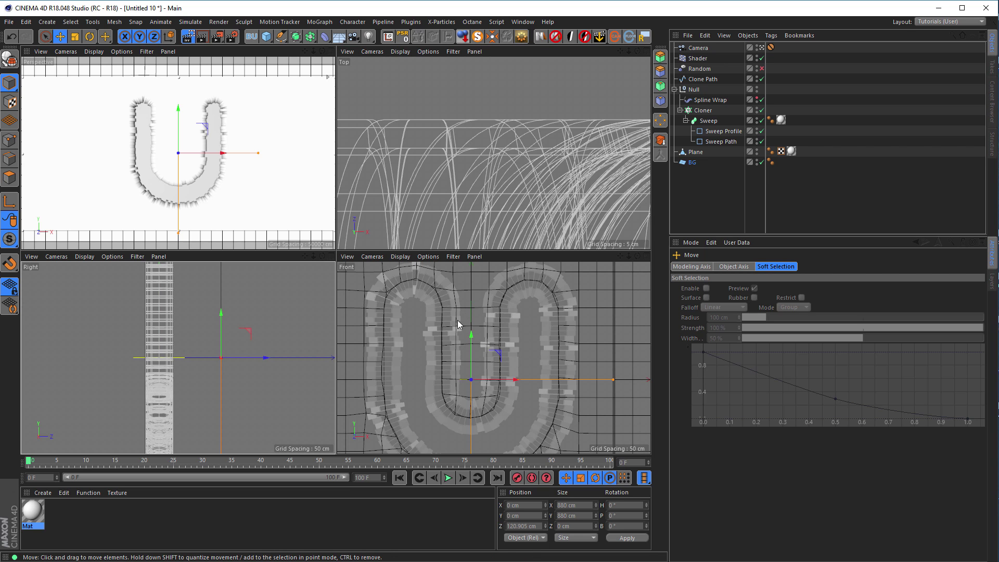
pyautogui.moveTo(277, 357); pyautogui.dragTo(221, 360)
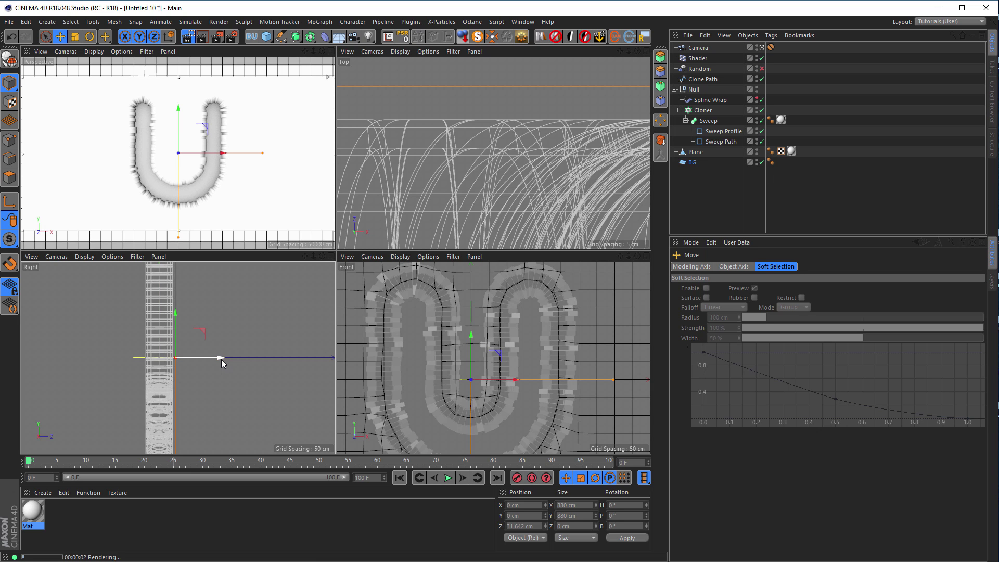
pyautogui.moveTo(220, 359); pyautogui.dragTo(220, 358)
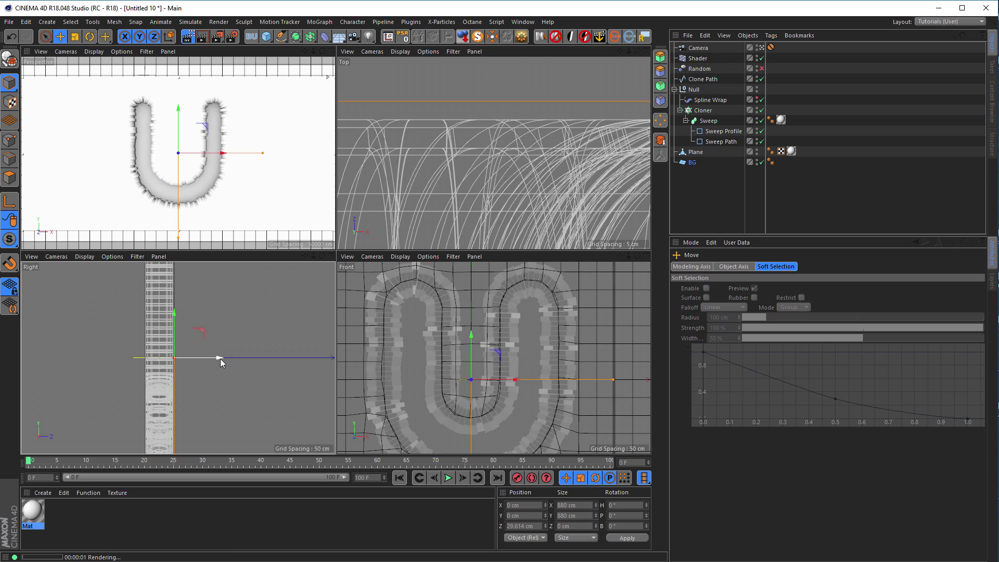
pyautogui.moveTo(221, 358); pyautogui.dragTo(227, 360)
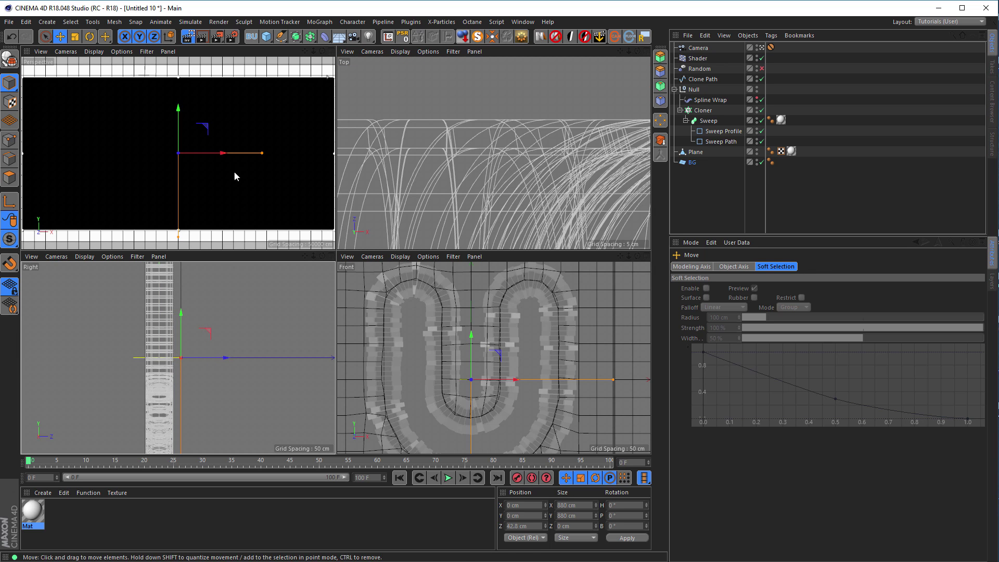
# Make Low GI the active render setting and close the render settings.
pyautogui.hotkey('ctrl', 'b')
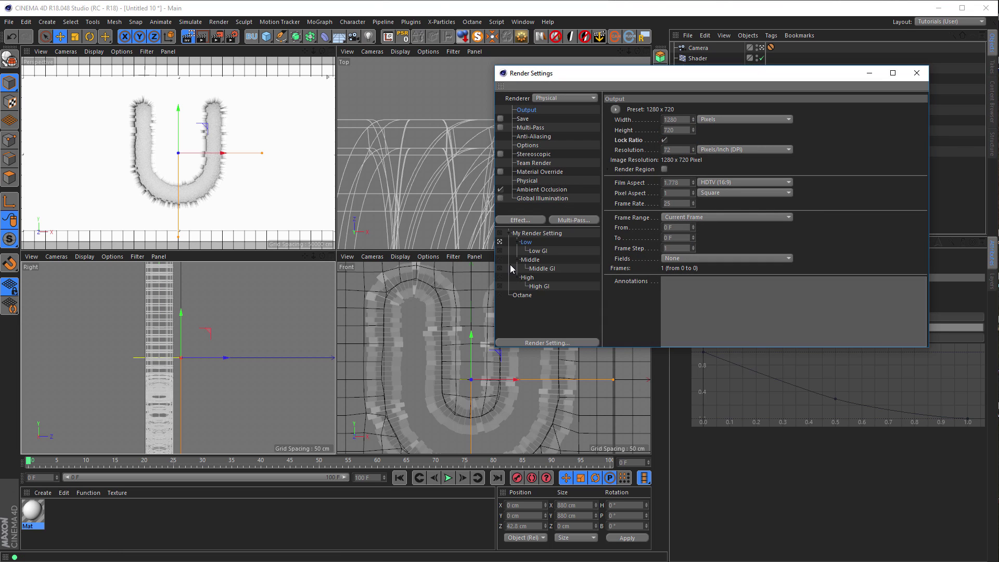
pyautogui.click(501, 251)
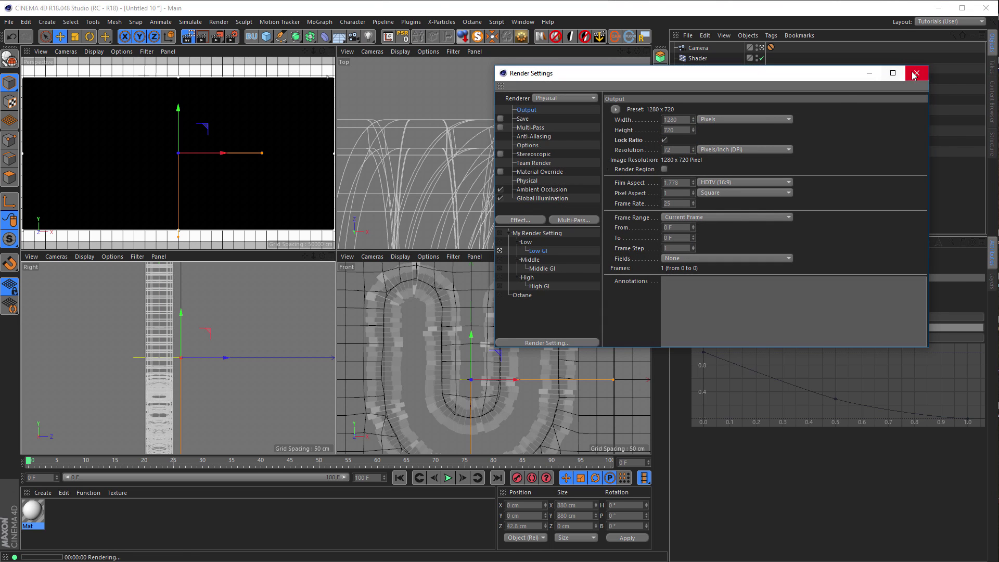
pyautogui.click(917, 73)
# Enlarge the interactive render region in the camera view so it covers the full height of the frame.
pyautogui.middleClick(259, 183)
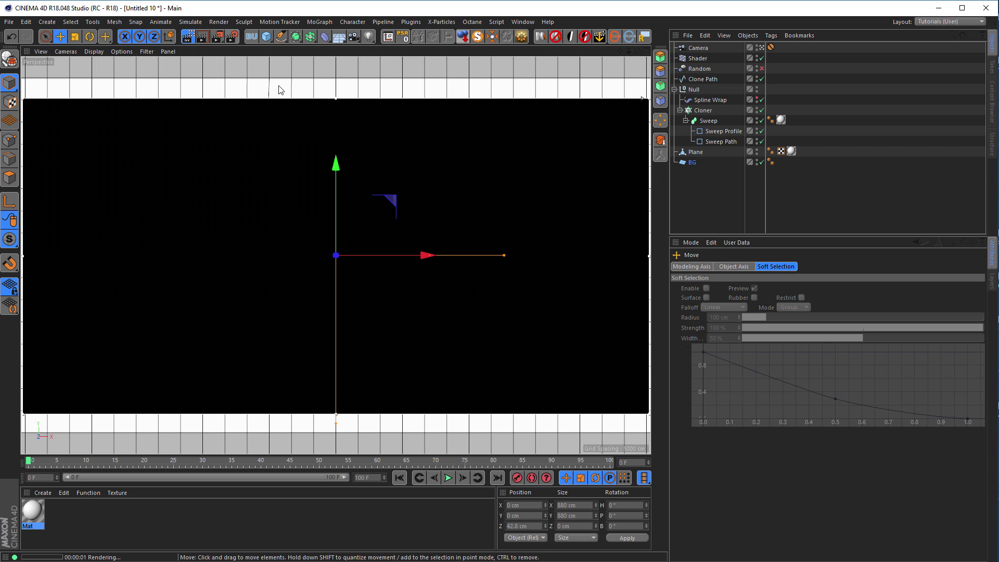
pyautogui.moveTo(337, 99); pyautogui.dragTo(338, 78)
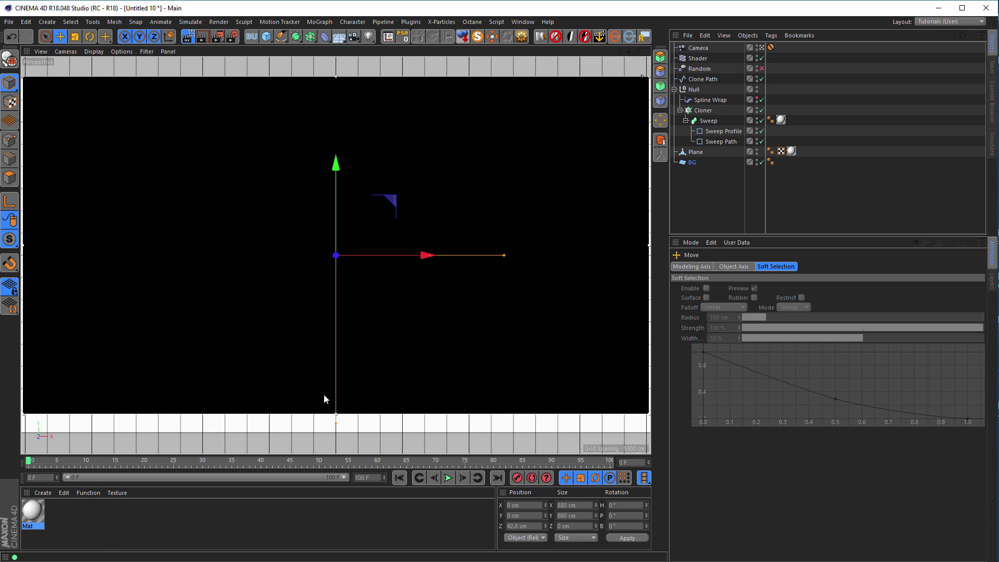
pyautogui.moveTo(336, 414); pyautogui.dragTo(336, 433)
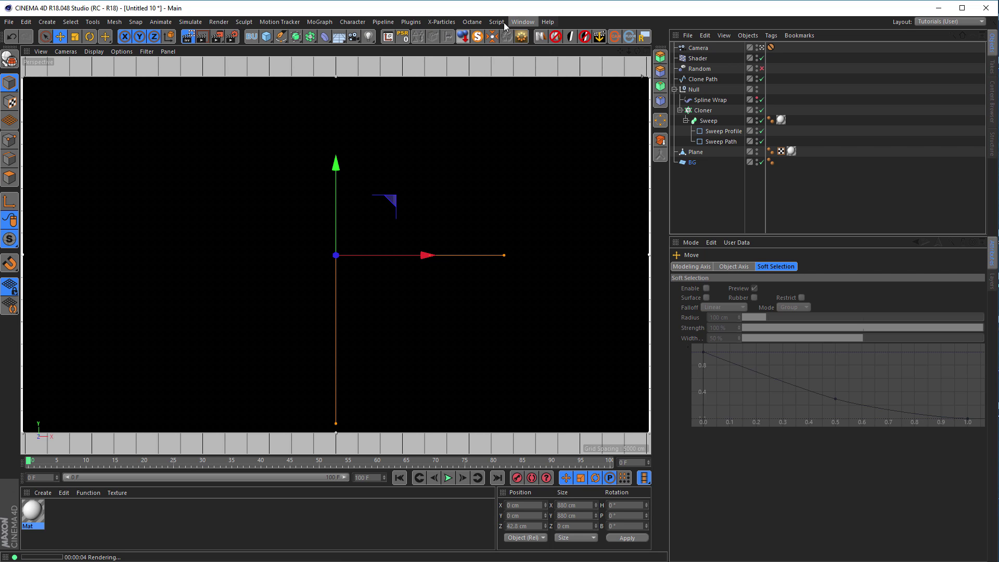
# Add the Nikomedias Scene Rig Pro to the scene and turn off its floor and background.
pyautogui.click(541, 36)
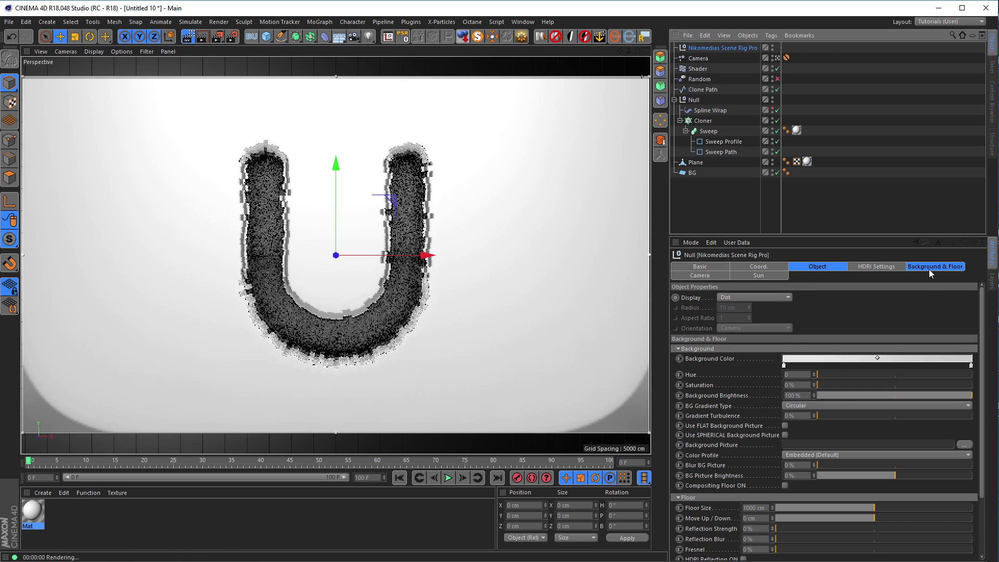
pyautogui.click(929, 268)
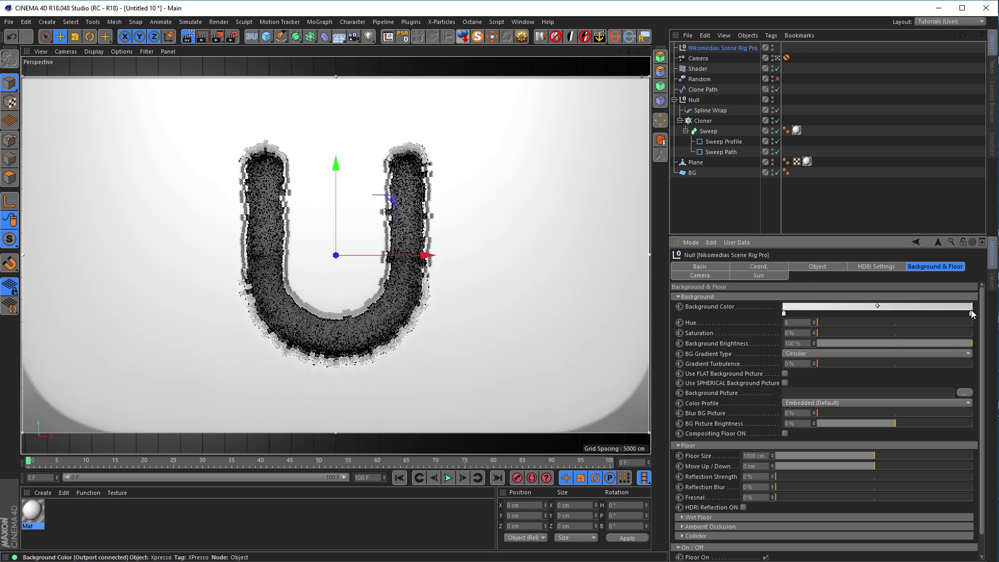
pyautogui.scroll(-2, 976, 392)
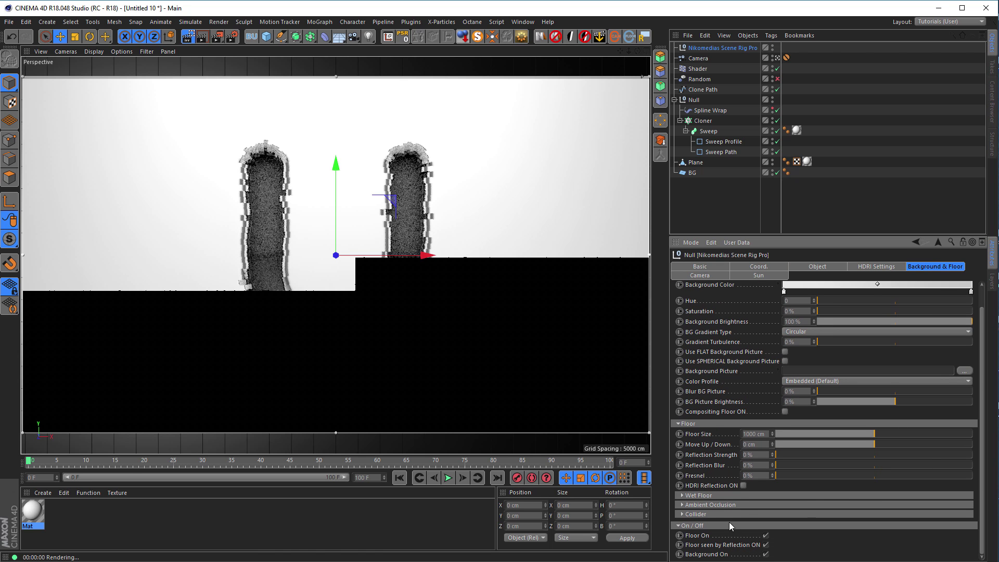
pyautogui.click(766, 535)
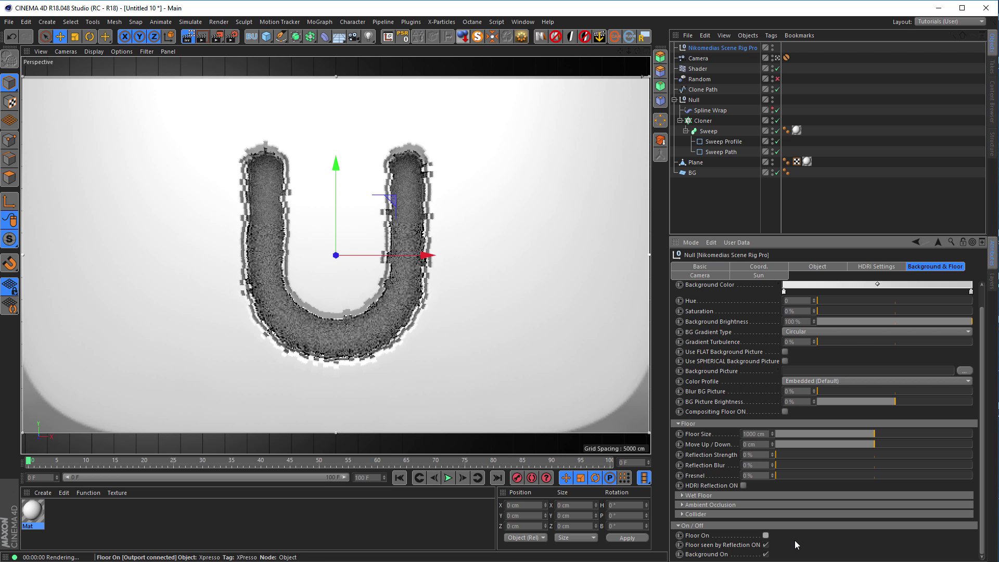
pyautogui.click(766, 554)
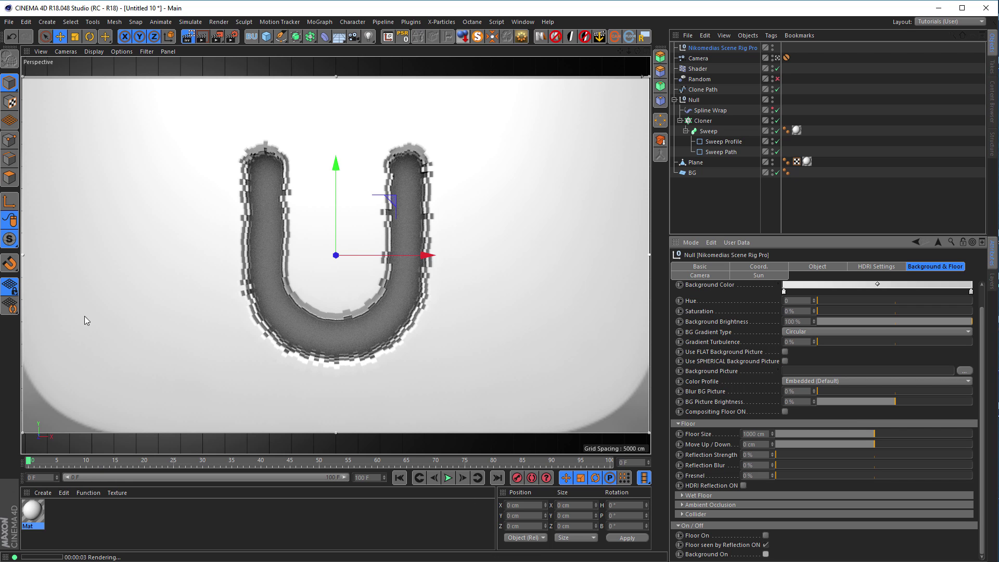
# Add a GGX layer to the white material's Reflectance channel and set its layer Fresnel to Dielectric.
pyautogui.doubleClick(33, 515)
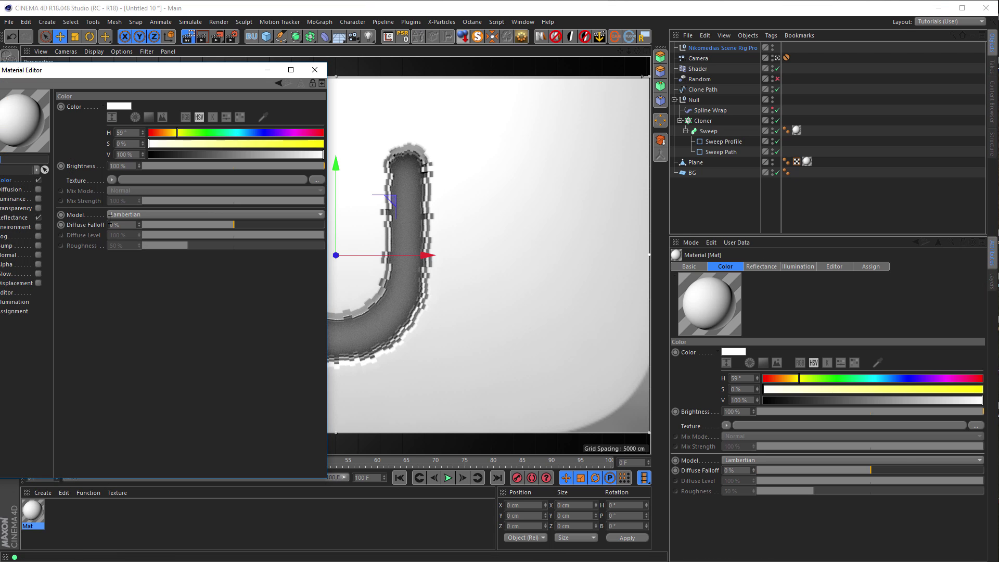
pyautogui.moveTo(149, 73); pyautogui.dragTo(776, 109)
pyautogui.moveTo(833, 517); pyautogui.dragTo(838, 399)
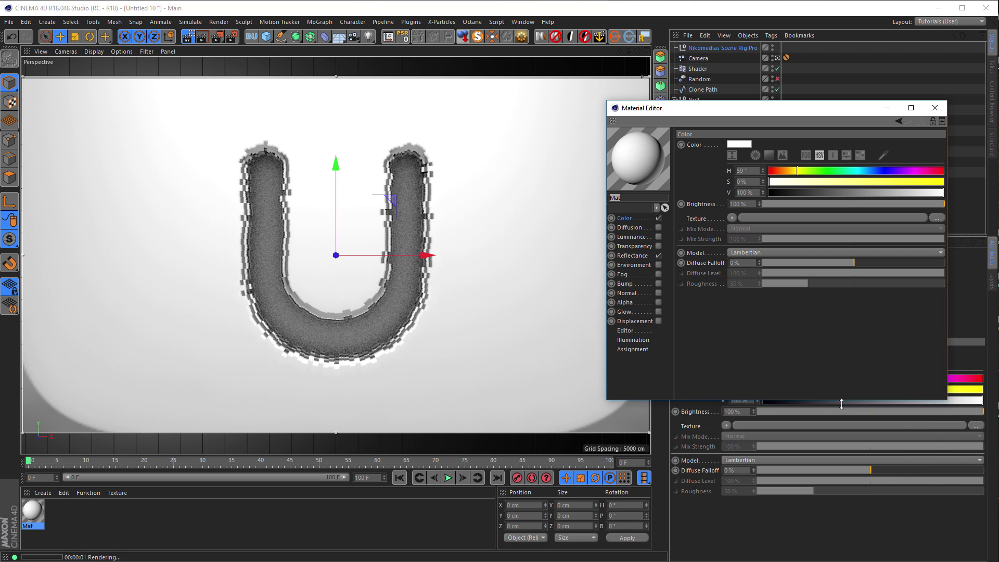
pyautogui.click(644, 255)
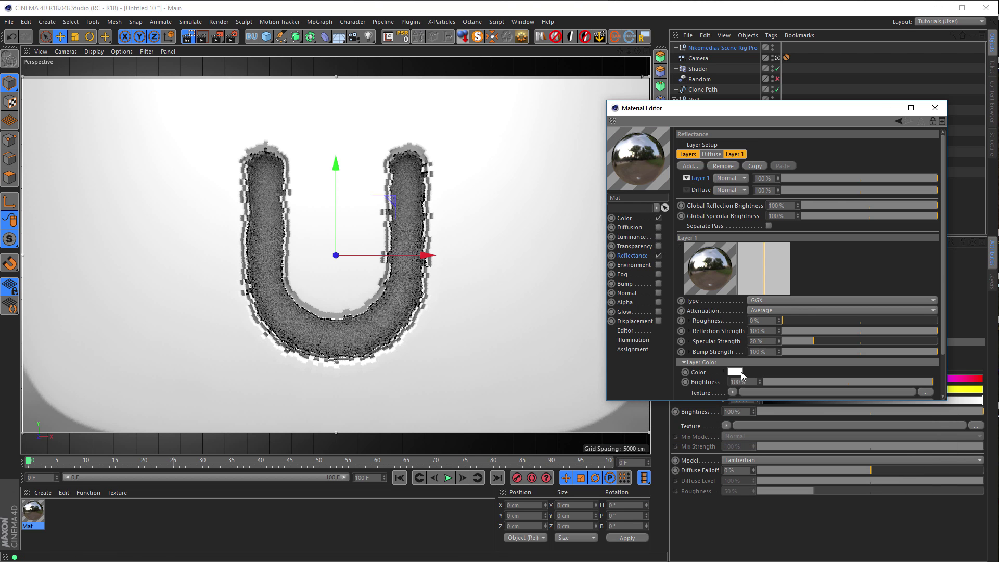
pyautogui.moveTo(748, 400); pyautogui.dragTo(748, 481)
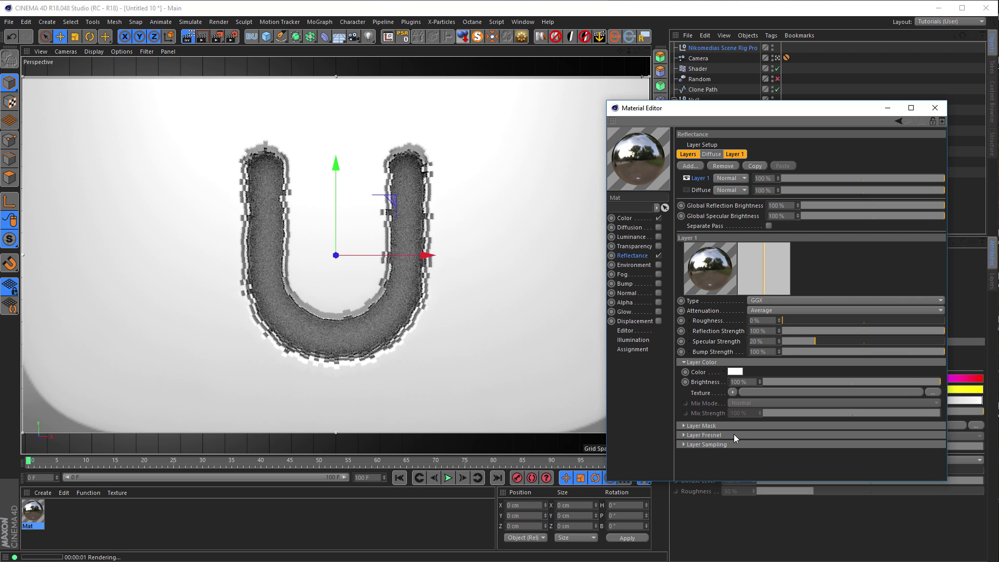
pyautogui.click(734, 435)
pyautogui.click(745, 446)
pyautogui.click(749, 458)
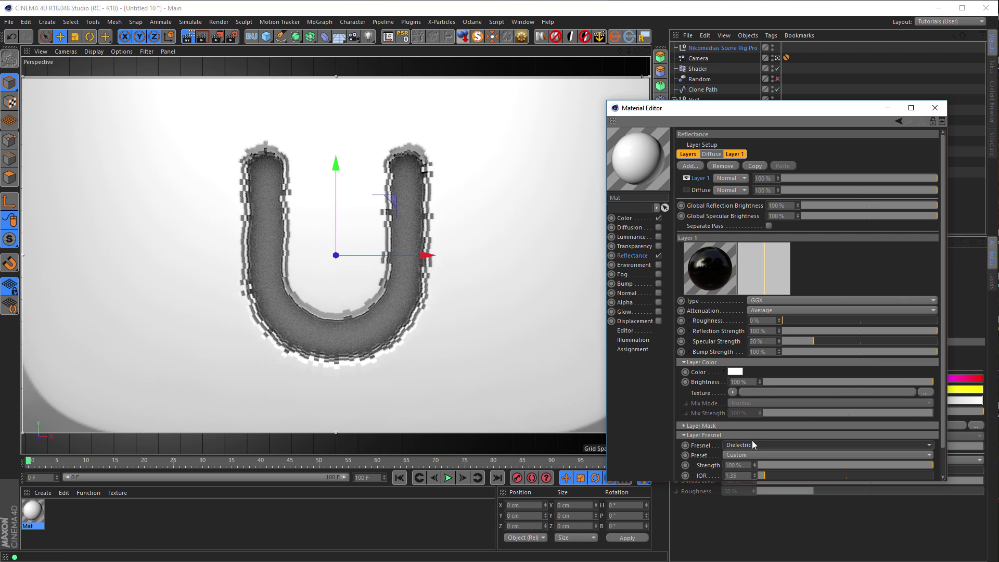
# Give the GGX reflectance layer the PET Fresnel preset, 0% specular strength and 10% roughness, then close the material.
pyautogui.hotkey('ctrl', 'r')
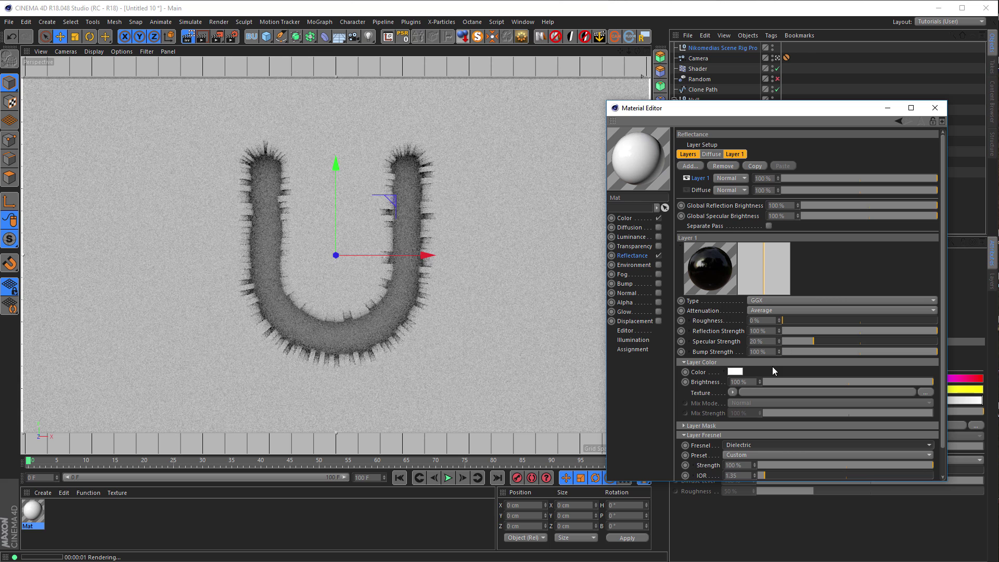
pyautogui.click(745, 455)
pyautogui.click(754, 386)
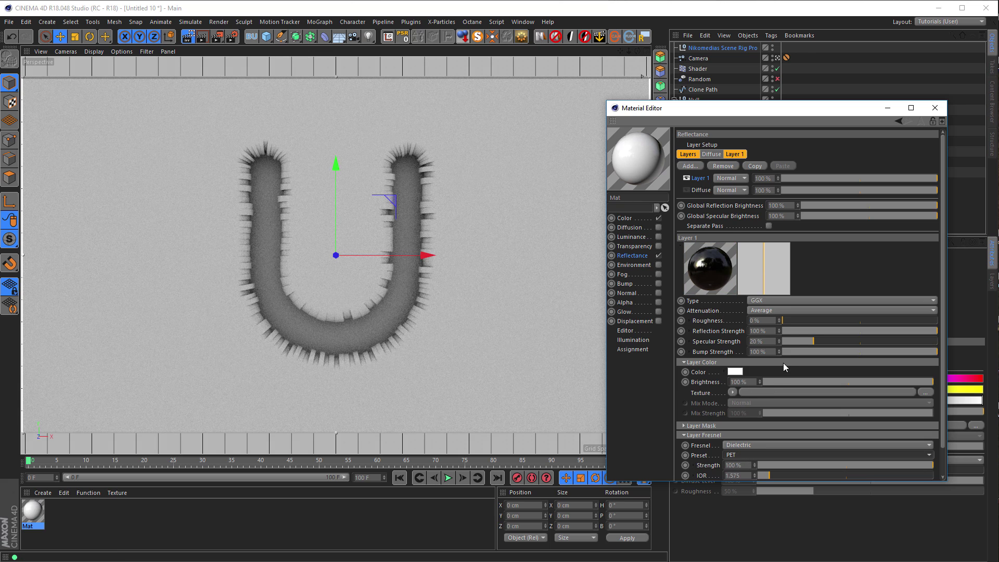
pyautogui.moveTo(794, 339); pyautogui.dragTo(776, 367)
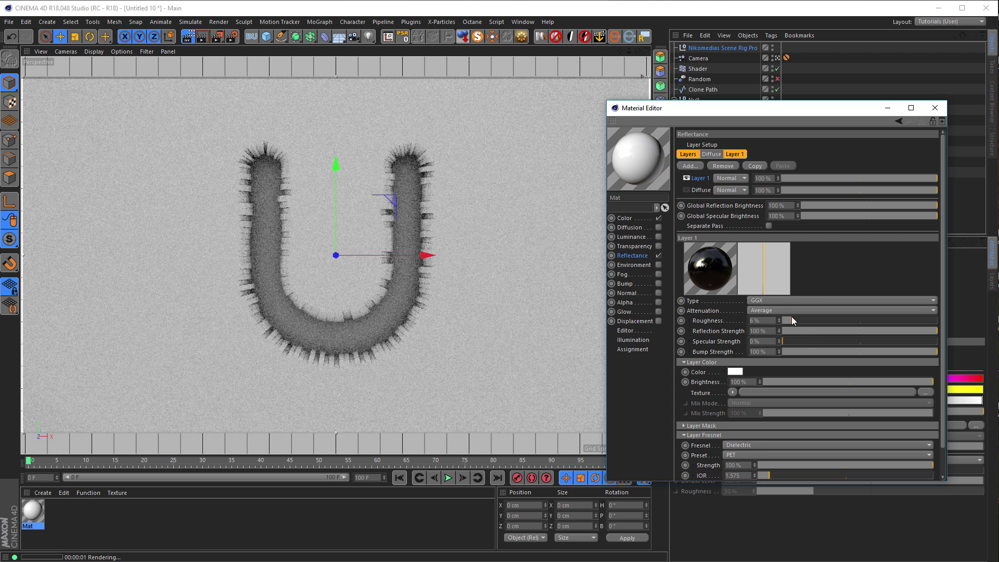
pyautogui.moveTo(796, 317); pyautogui.dragTo(797, 317)
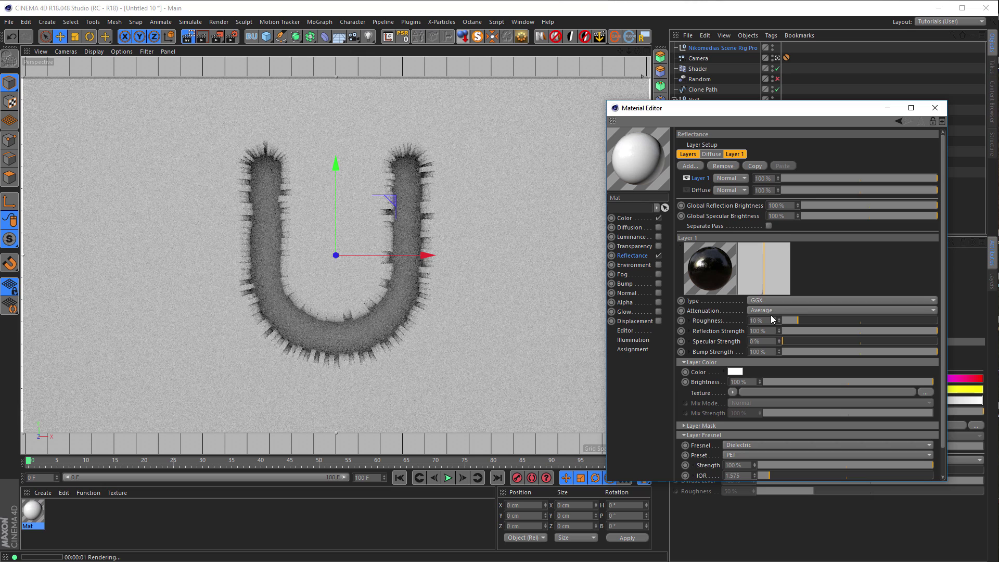
pyautogui.click(935, 109)
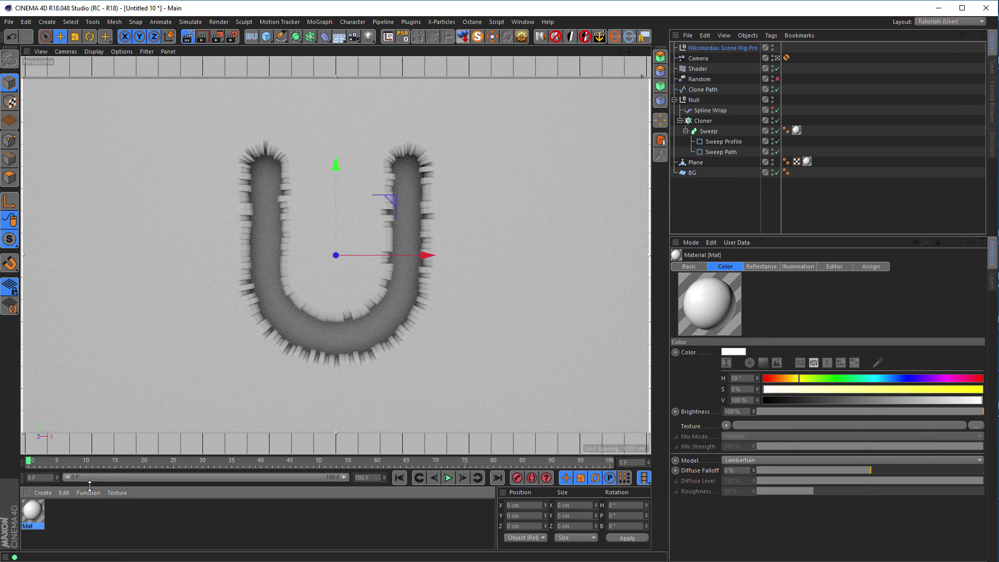
# Reopen the white material and enable its Normal channel.
pyautogui.doubleClick(32, 512)
pyautogui.moveTo(235, 73); pyautogui.dragTo(875, 114)
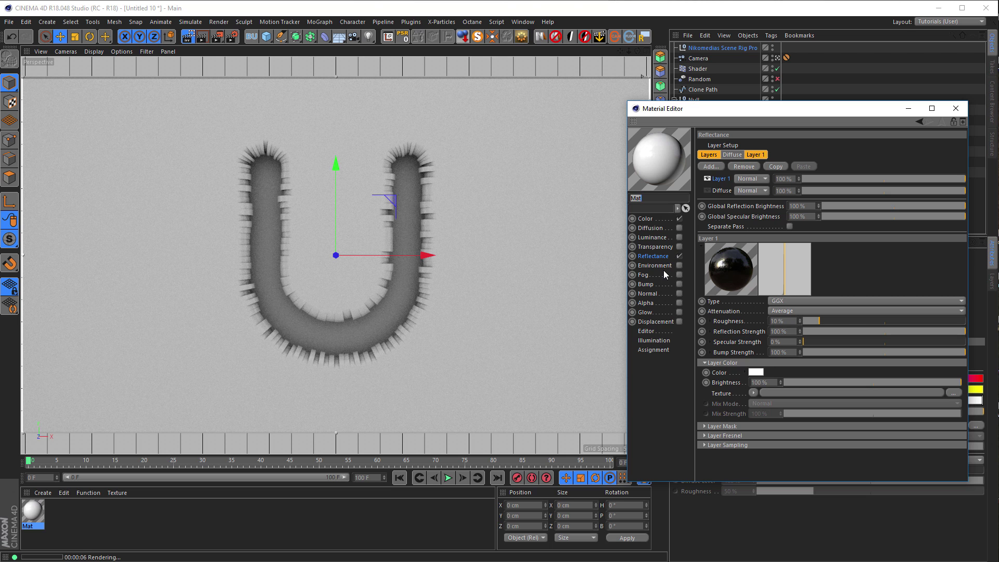
pyautogui.click(679, 293)
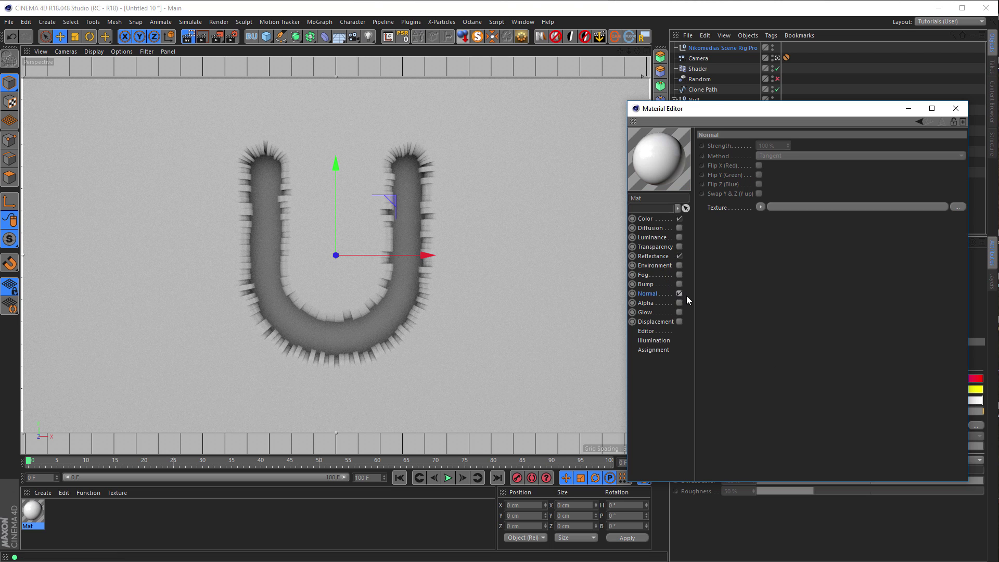
# Load a Noise shader as the Normal channel's texture, set its Global Scale to 2%, and close the material.
pyautogui.click(761, 206)
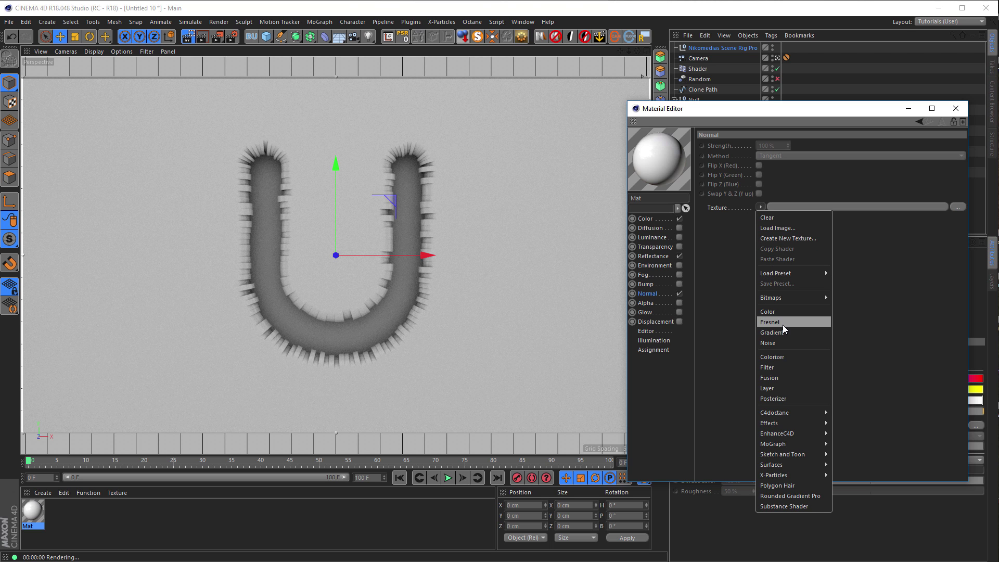
pyautogui.click(782, 343)
pyautogui.click(759, 239)
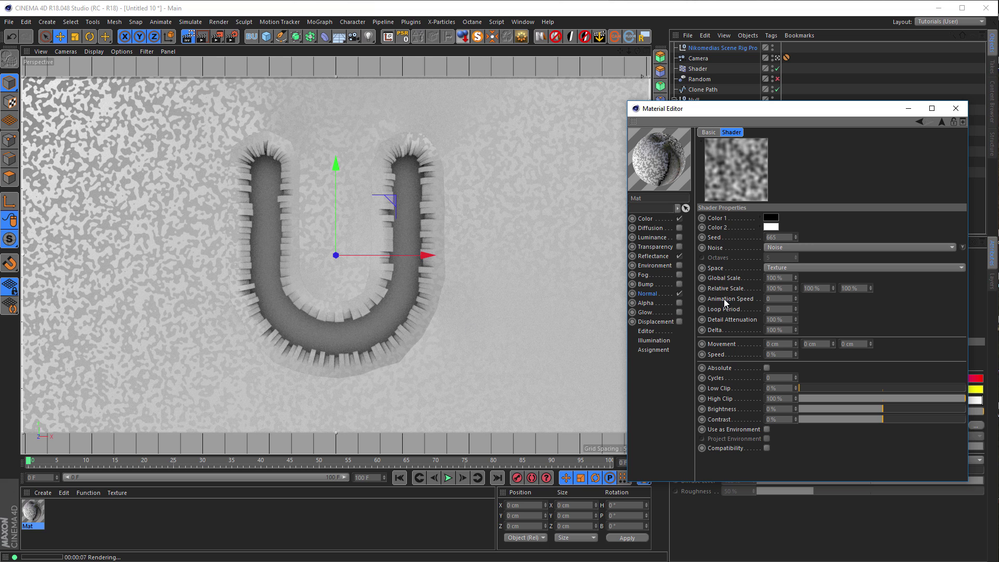
pyautogui.click(786, 278)
pyautogui.write('2')
pyautogui.press('Return')
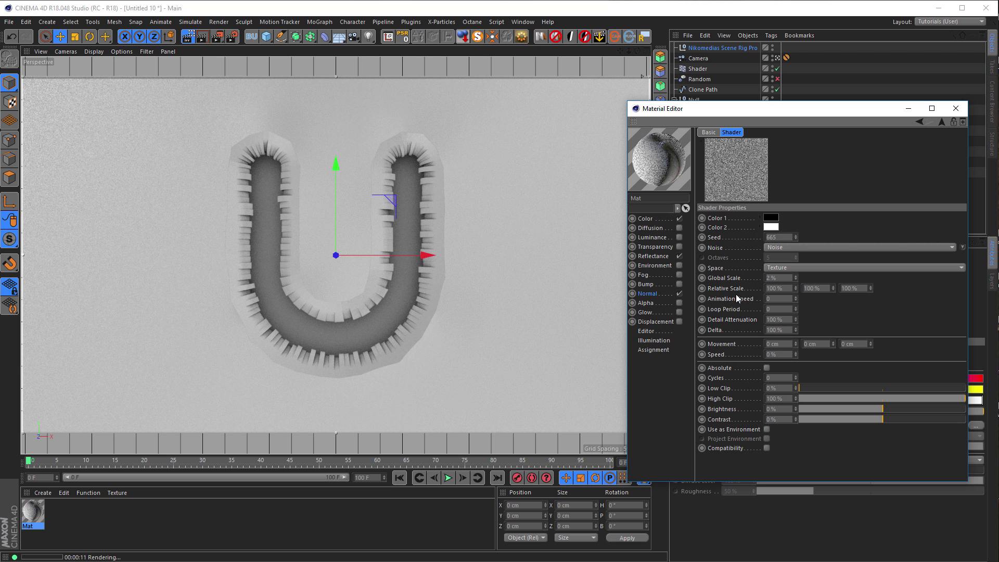
pyautogui.click(964, 109)
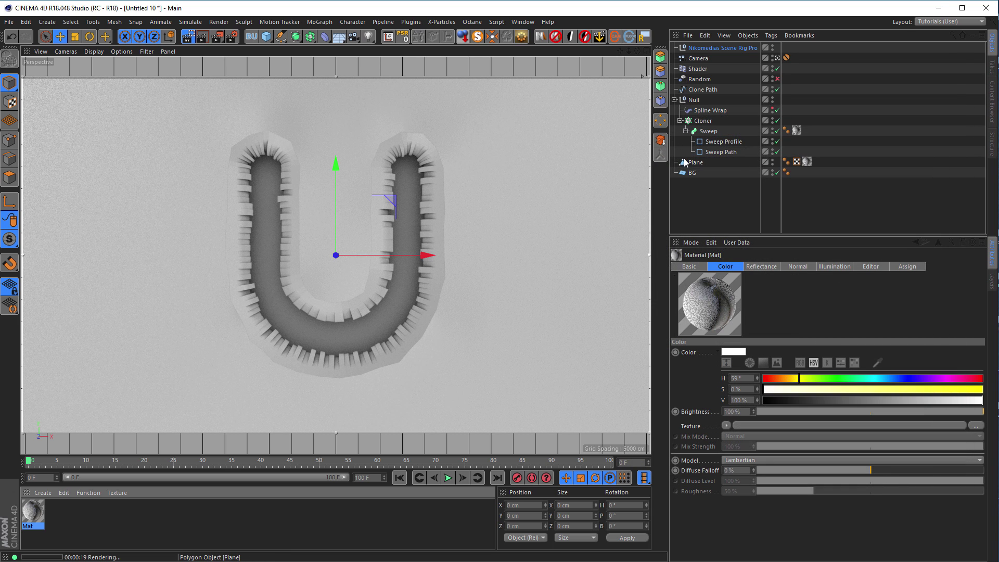
# Group the Null holding the bands with the Plane under a new parent null and expand the hierarchy.
pyautogui.click(680, 121)
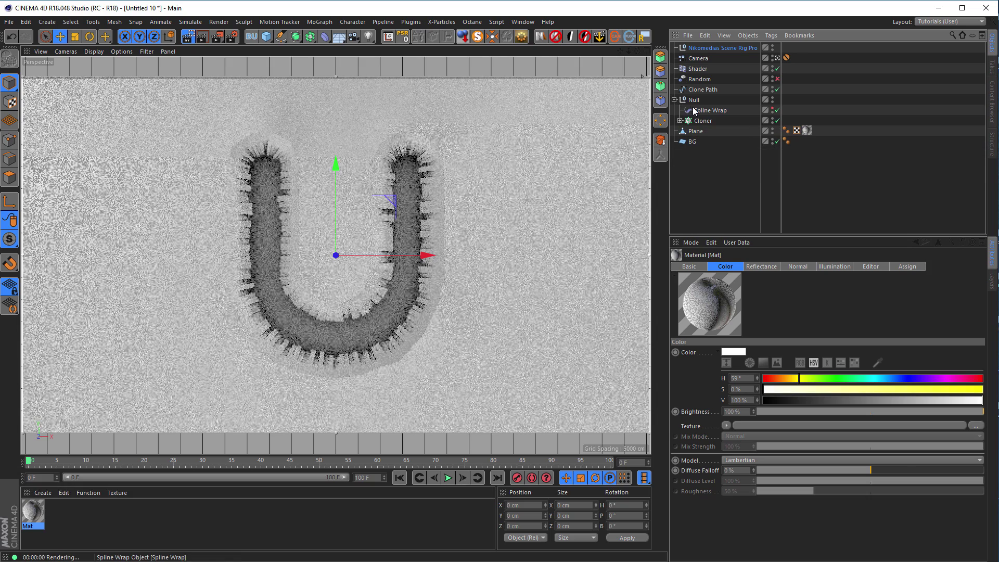
pyautogui.click(675, 100)
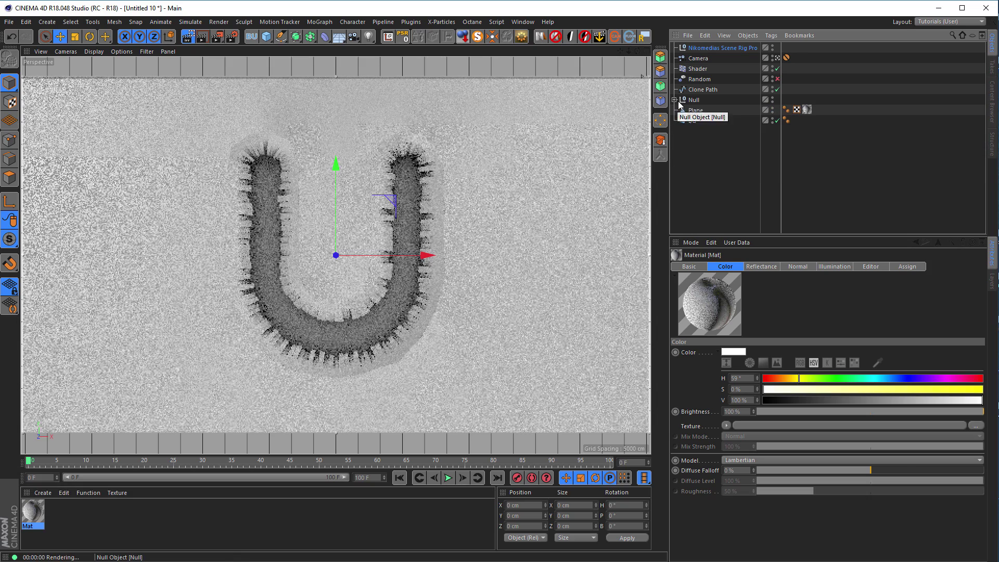
pyautogui.click(696, 111)
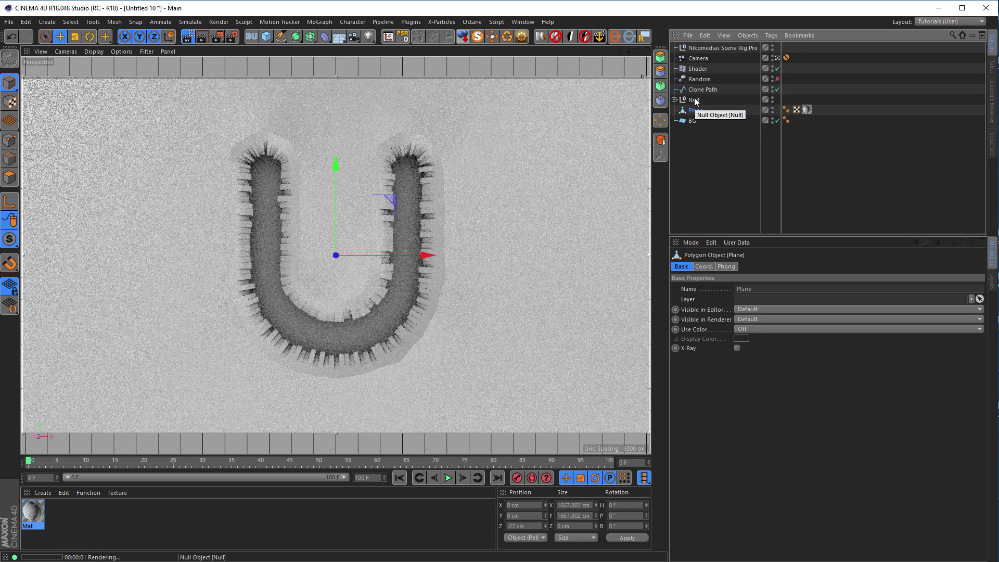
pyautogui.keyDown('ctrl'); pyautogui.click(694, 101); pyautogui.keyUp('ctrl')
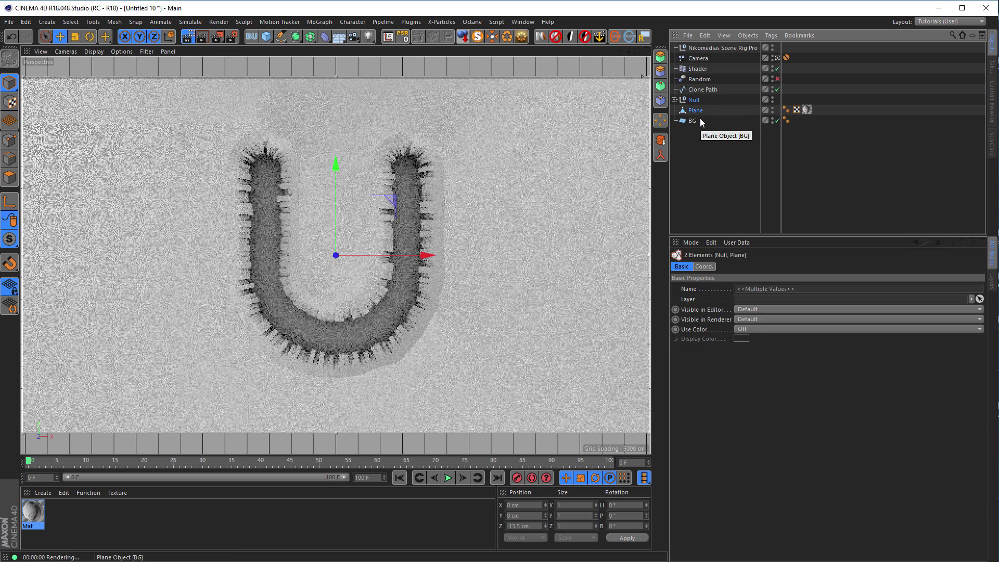
pyautogui.moveTo(696, 110); pyautogui.dragTo(694, 100)
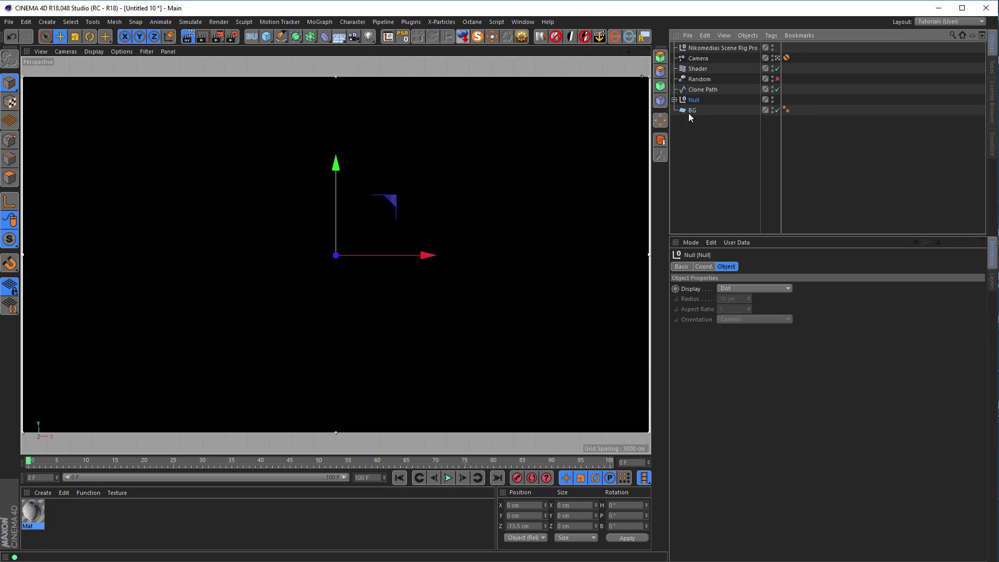
pyautogui.click(675, 99)
pyautogui.click(680, 110)
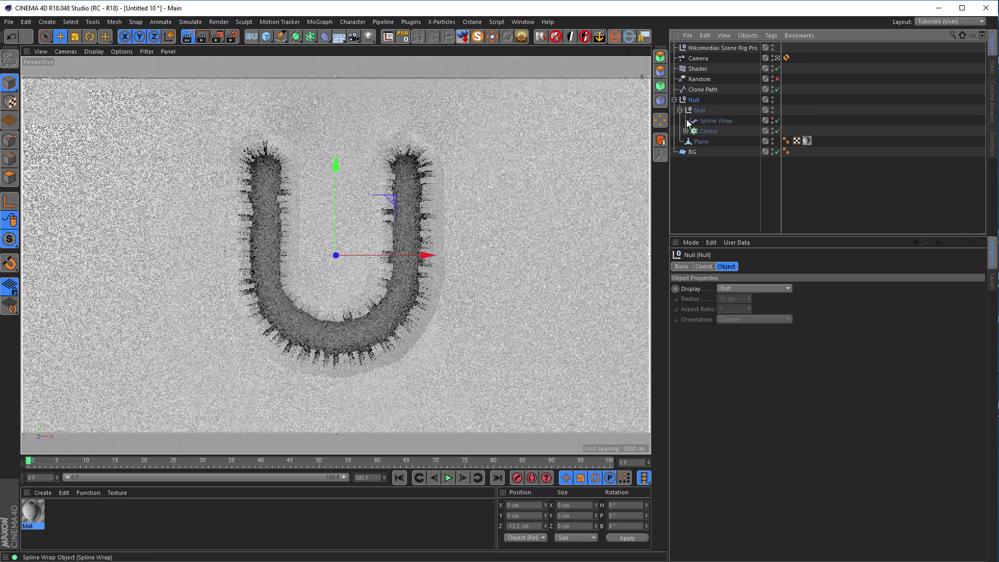
# Delete the white material's texture tags from the Sweep and the Plane.
pyautogui.click(686, 131)
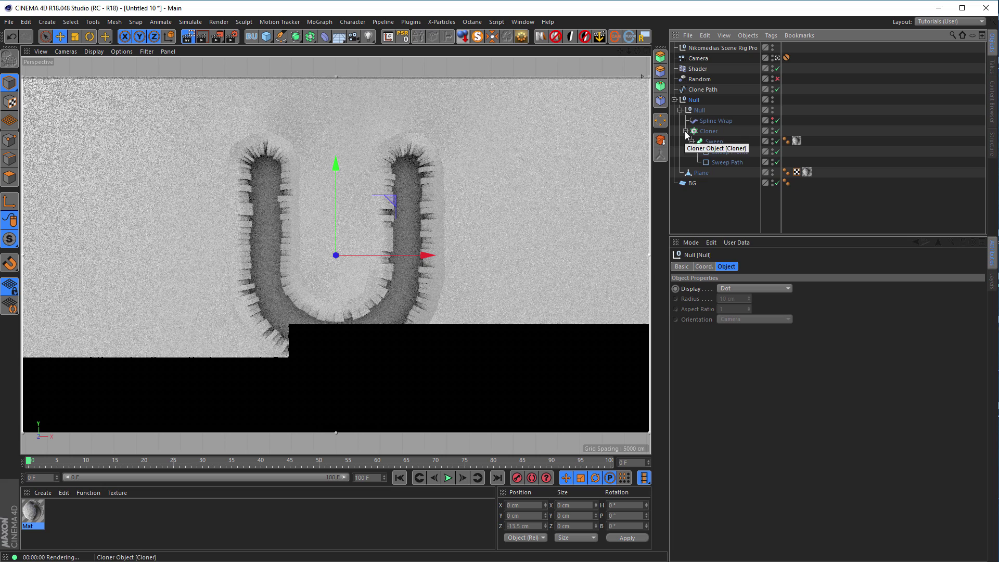
pyautogui.click(796, 141)
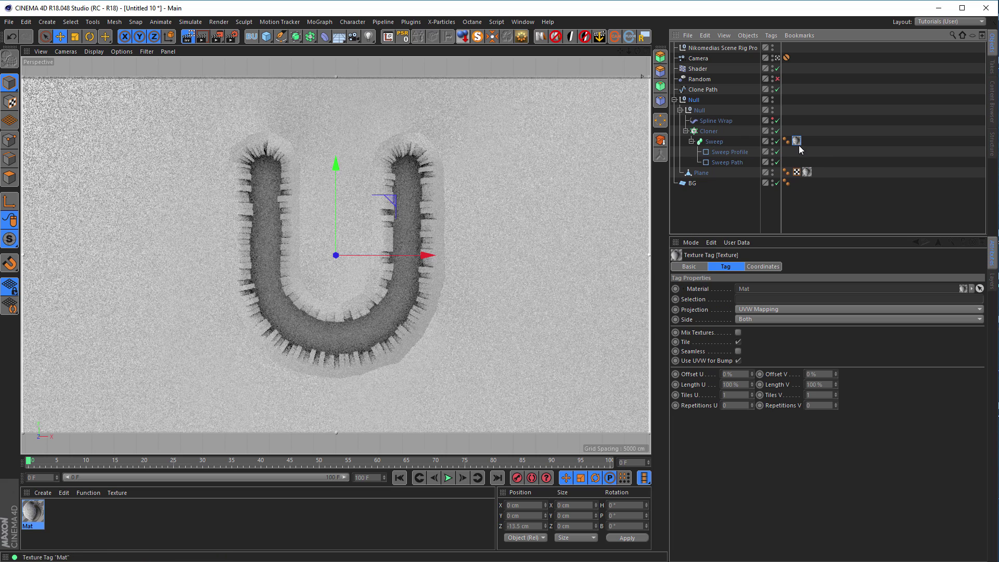
pyautogui.keyDown('ctrl'); pyautogui.click(808, 172); pyautogui.keyUp('ctrl')
pyautogui.press('Delete')
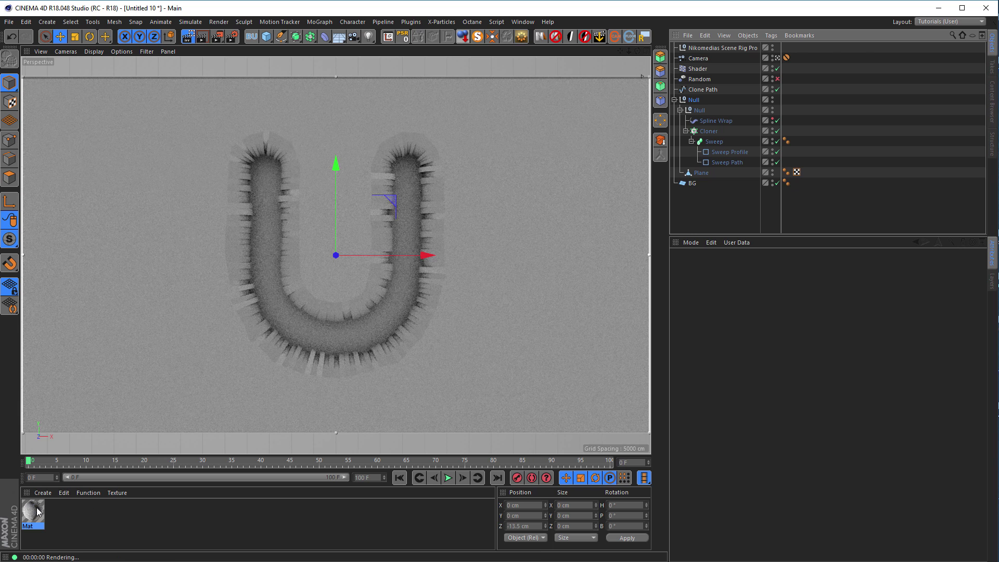
# Apply the white material to the inner Null and set its texture projection to Cubic.
pyautogui.moveTo(37, 512); pyautogui.dragTo(699, 112)
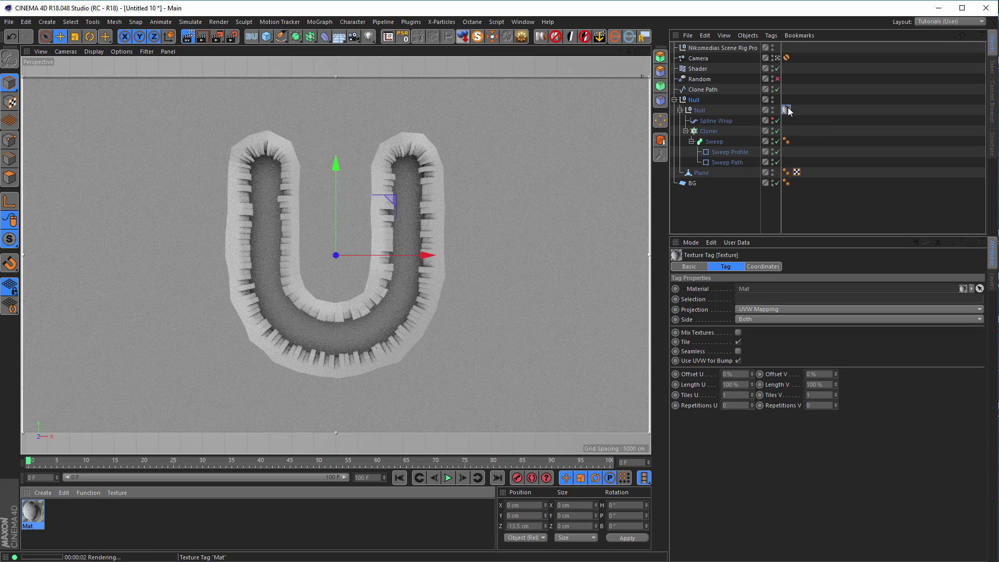
pyautogui.click(760, 310)
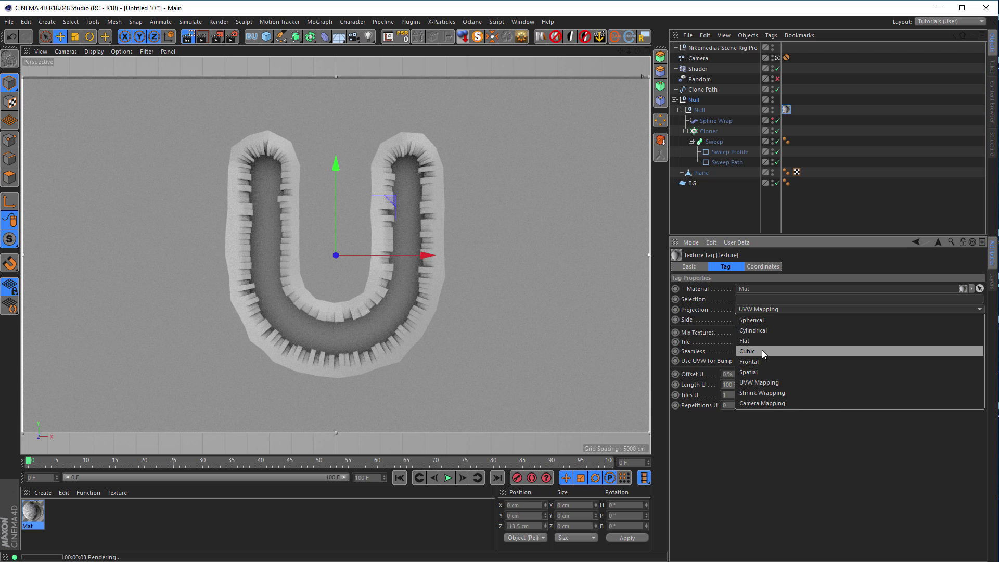
pyautogui.click(762, 352)
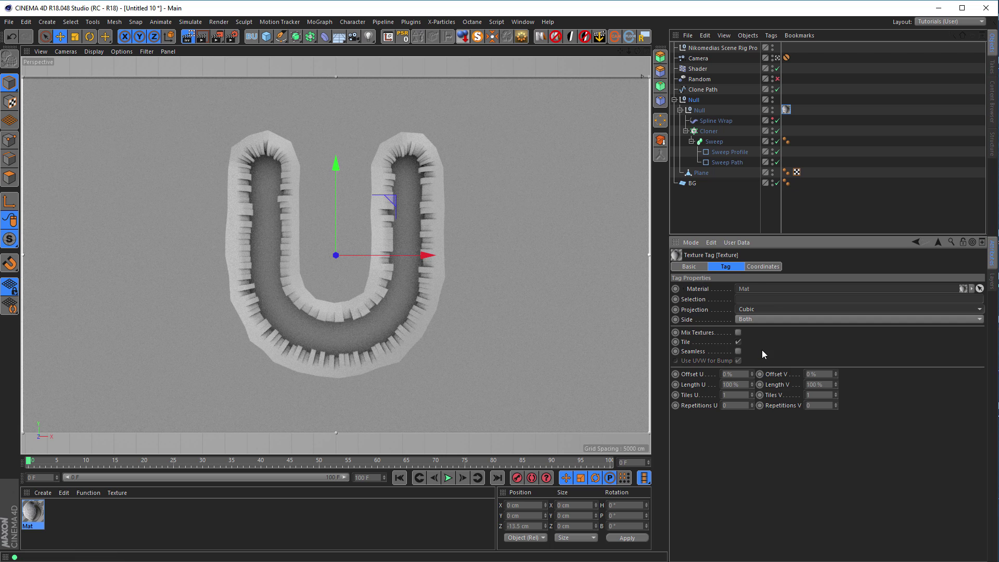
pyautogui.middleClick(565, 295)
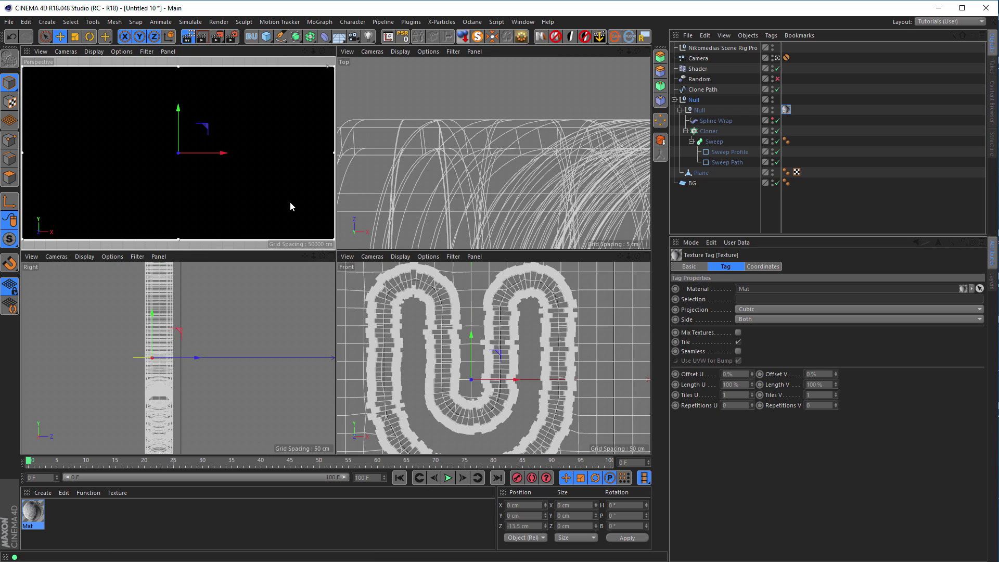
pyautogui.middleClick(289, 202)
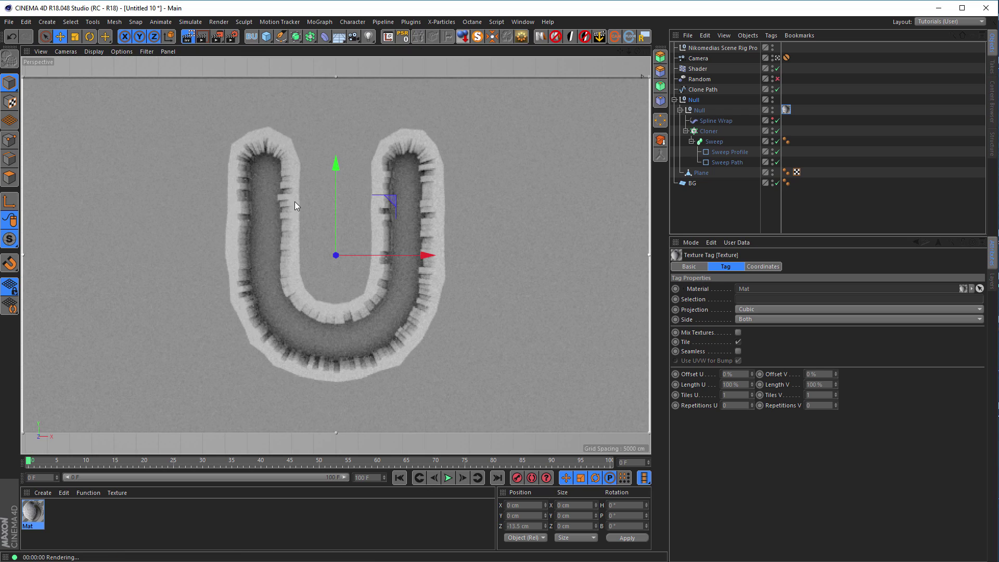
# Leave the scene camera's view, angle the view onto the U, and switch the inner Null to texture editing mode.
pyautogui.click(202, 36)
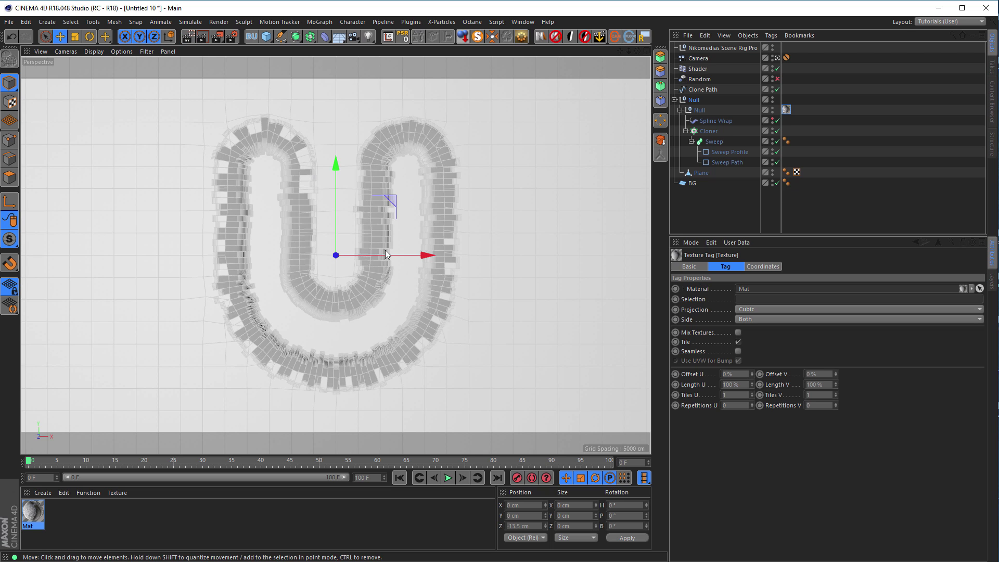
pyautogui.click(778, 57)
pyautogui.moveTo(394, 231)
pyautogui.keyDown('alt'); pyautogui.mouseDown()
pyautogui.moveTo(380, 238)
pyautogui.moveTo(409, 243)
pyautogui.mouseUp(); pyautogui.keyUp('alt')
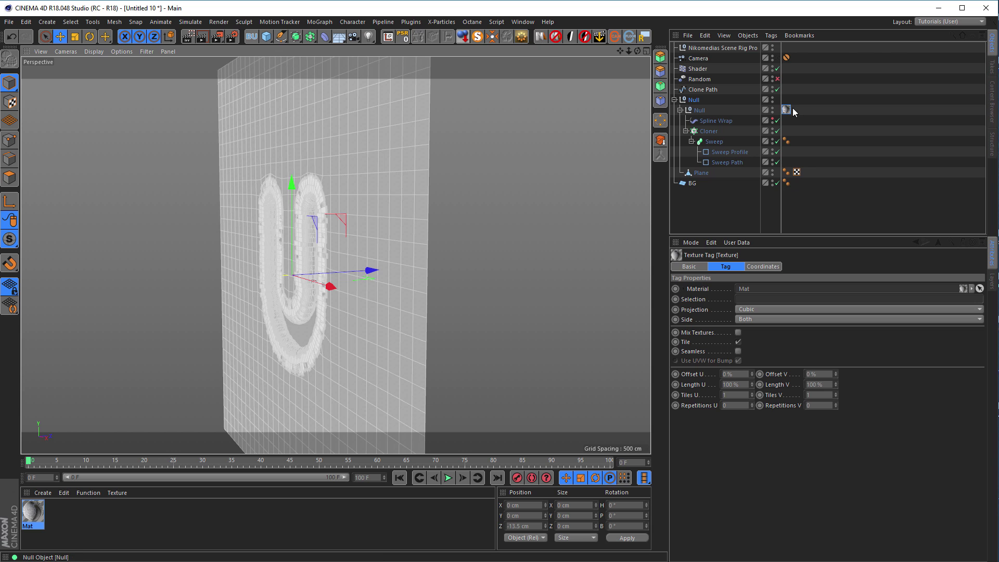
pyautogui.click(697, 111)
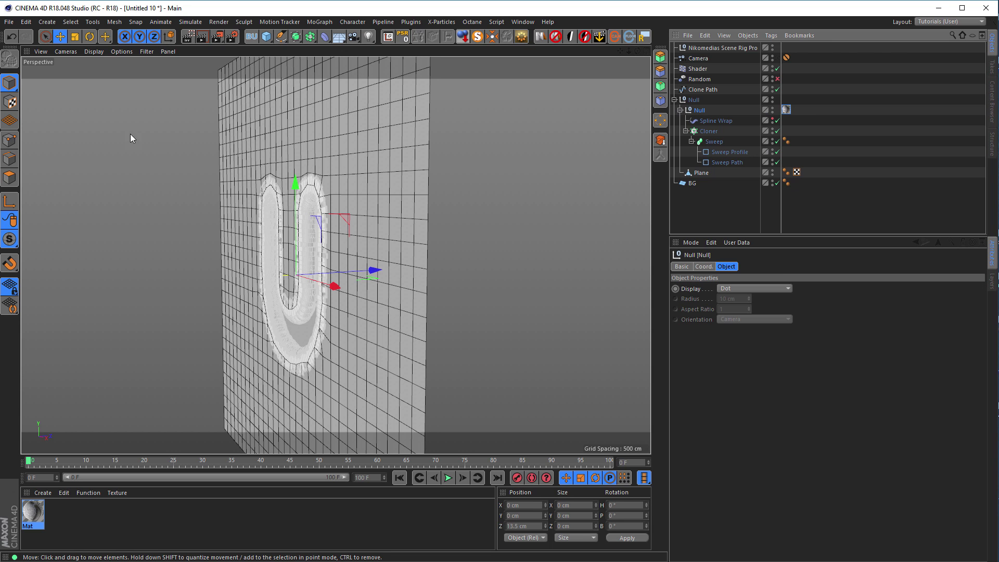
pyautogui.click(10, 102)
pyautogui.scroll(3, 242, 254)
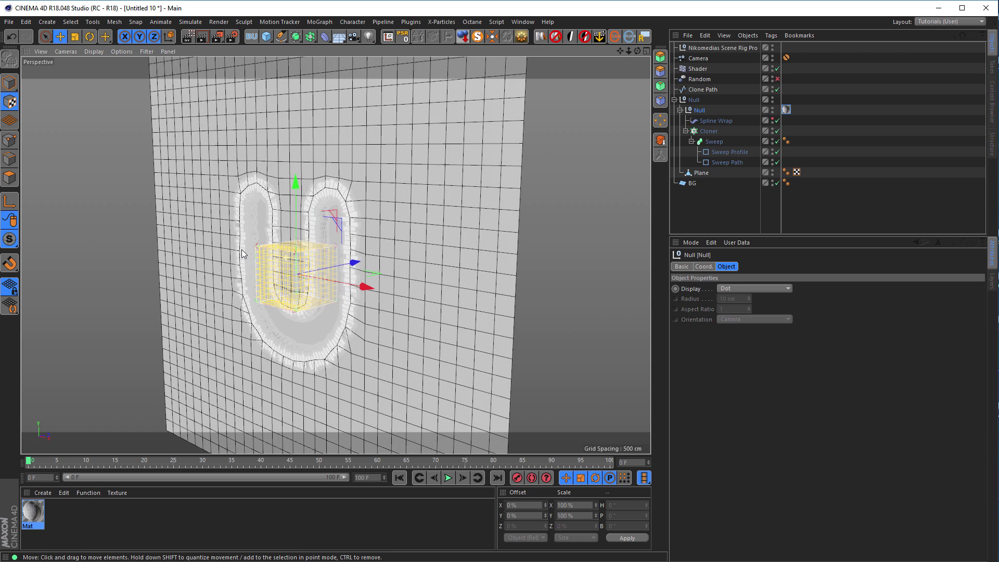
pyautogui.scroll(2, 239, 254)
# With axis editing enabled, scale the inner Null's cubic texture projection uniformly to about 861 cm.
pyautogui.press('t')
pyautogui.moveTo(214, 279); pyautogui.dragTo(274, 265)
pyautogui.hotkey('ctrl', 'z')
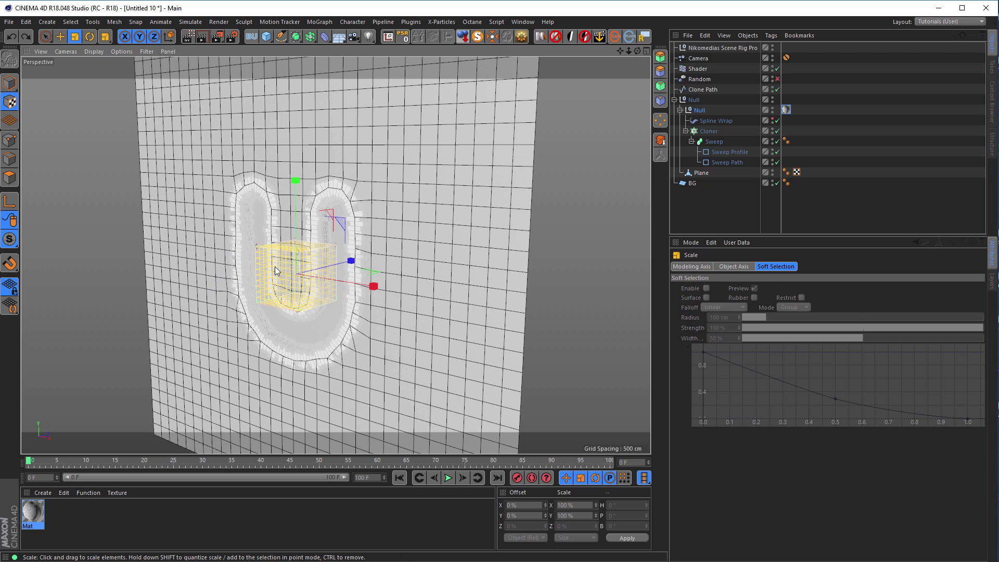
pyautogui.click(9, 201)
pyautogui.moveTo(219, 255); pyautogui.dragTo(998, 195)
pyautogui.keyDown('alt'); pyautogui.moveTo(151, 273); pyautogui.dragTo(104, 273); pyautogui.keyUp('alt')
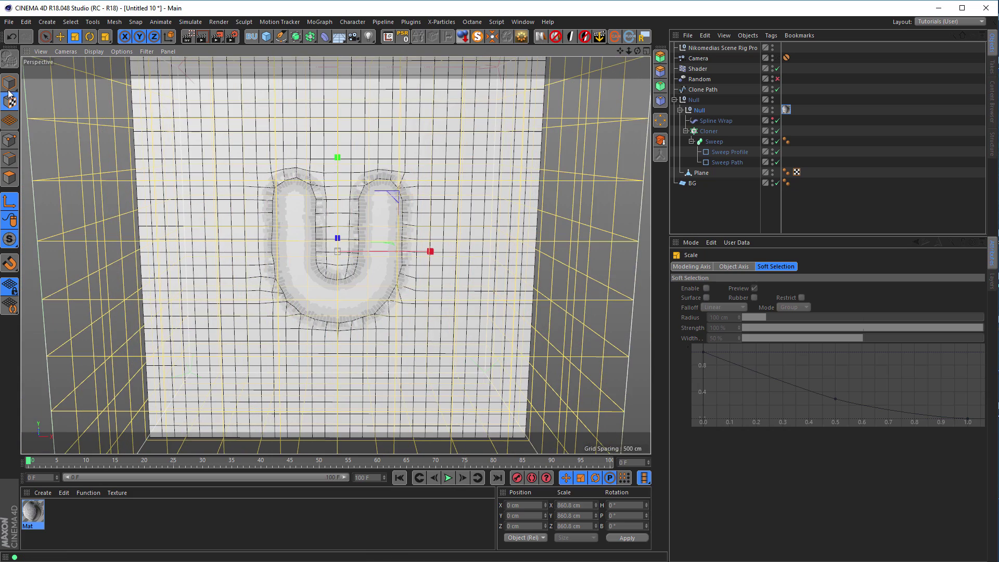
# Return to model mode, look through the scene camera again and restart the interactive render.
pyautogui.click(10, 82)
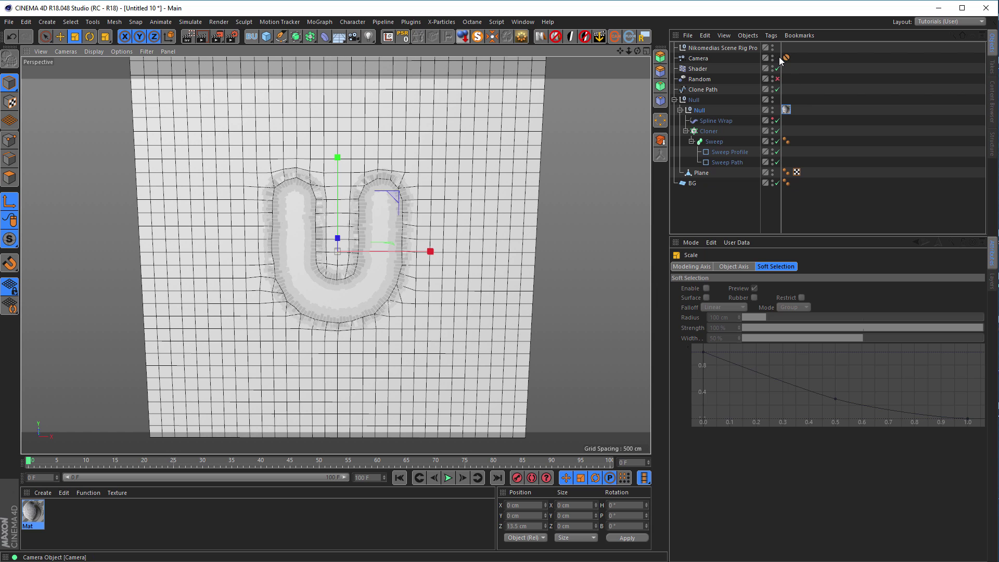
pyautogui.click(781, 61)
pyautogui.click(779, 59)
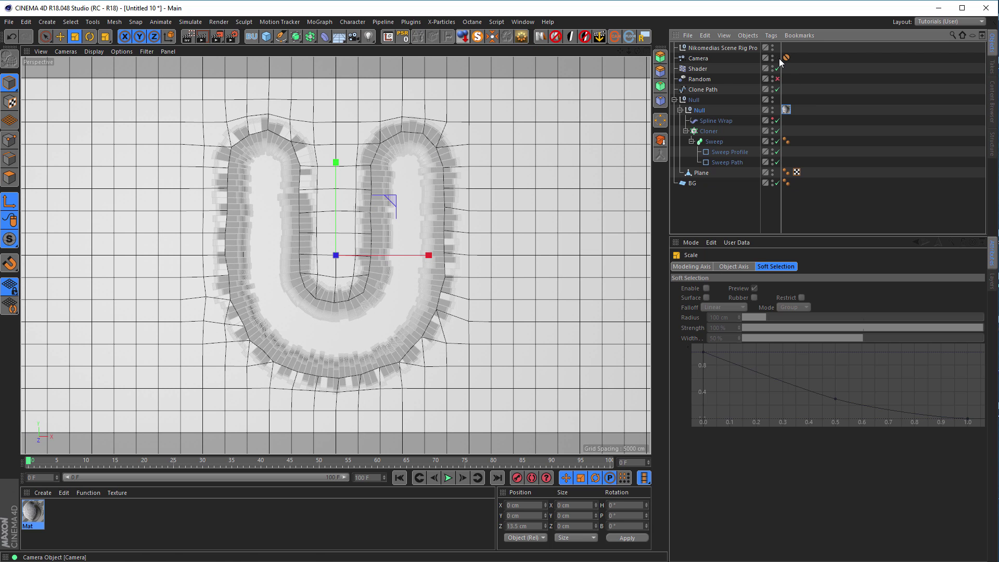
pyautogui.click(188, 38)
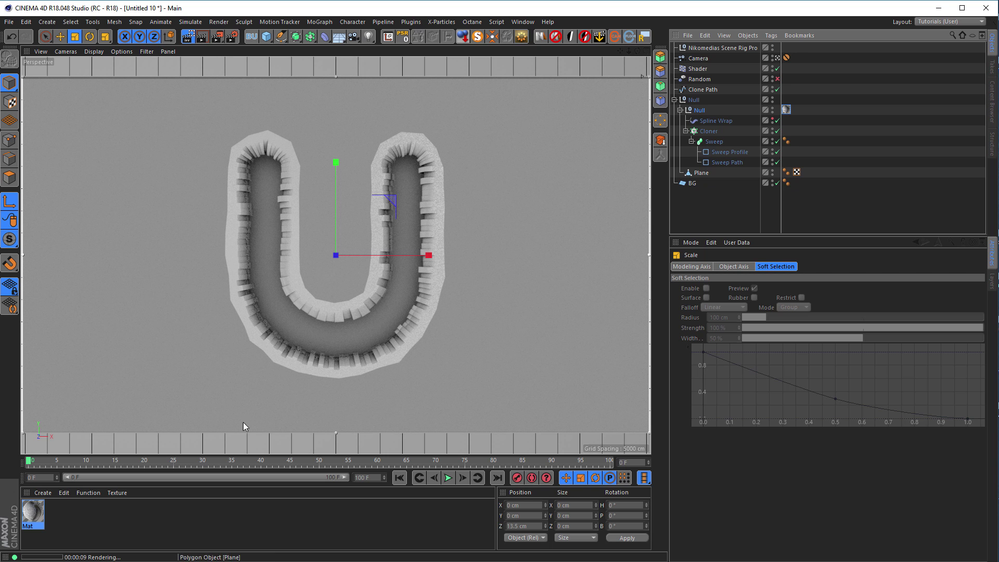
# Reopen the white material and copy the Noise shader from its Normal channel.
pyautogui.doubleClick(34, 514)
pyautogui.moveTo(171, 71); pyautogui.dragTo(785, 148)
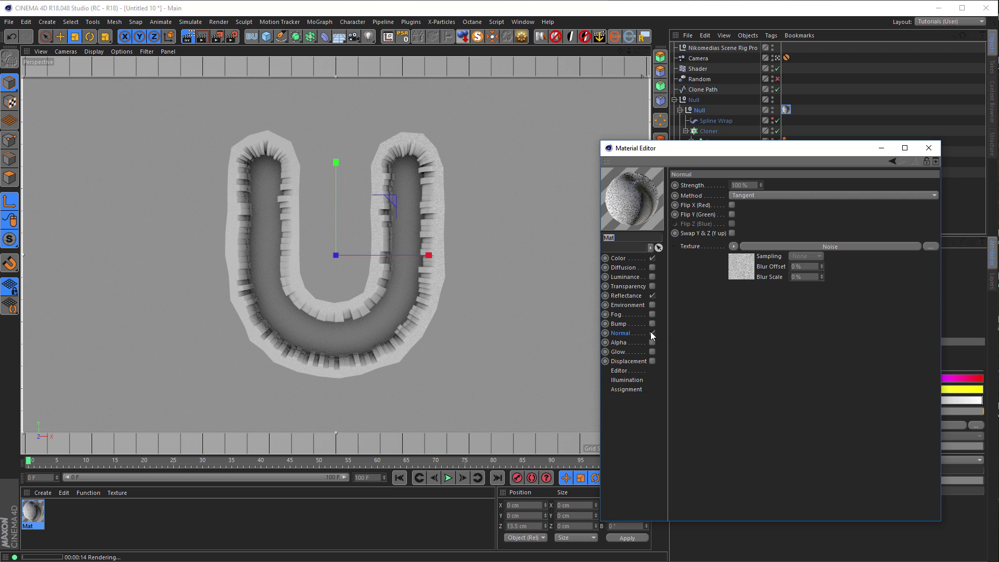
pyautogui.click(690, 246)
pyautogui.rightClick(689, 246)
pyautogui.click(668, 333)
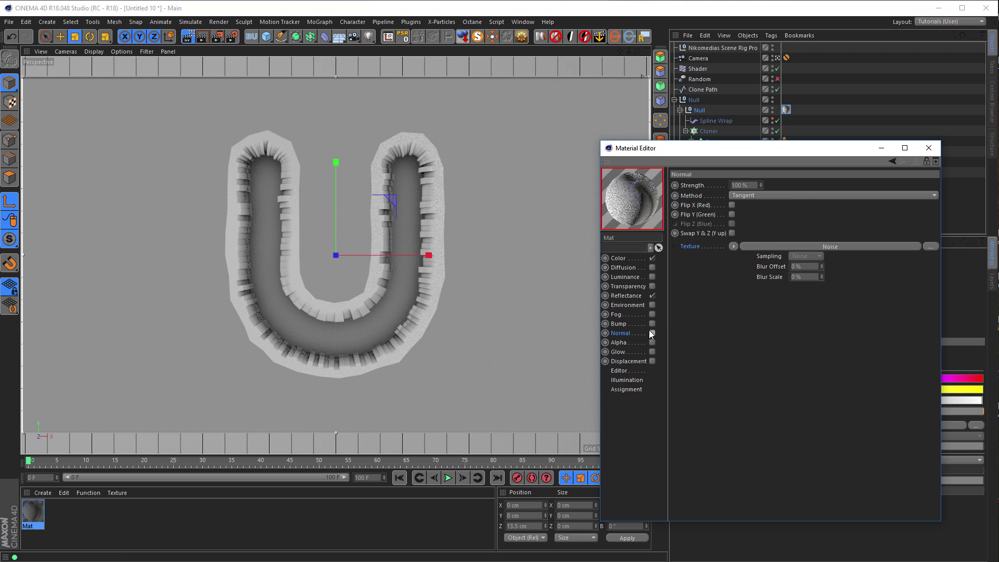
# Replace the material's Normal channel with a Bump channel that uses the copied Noise shader, then close the material.
pyautogui.click(651, 333)
pyautogui.click(652, 323)
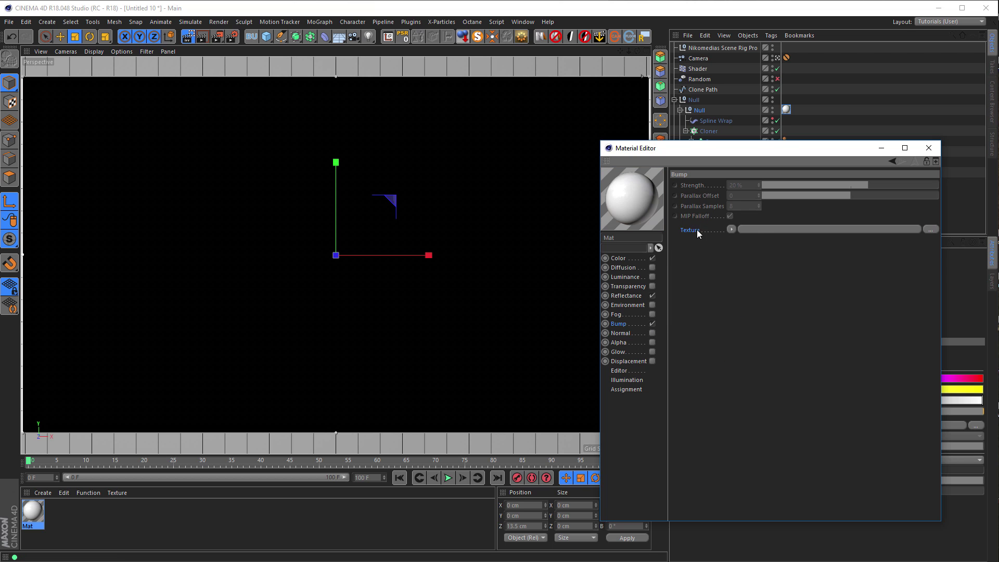
pyautogui.click(731, 229)
pyautogui.click(729, 266)
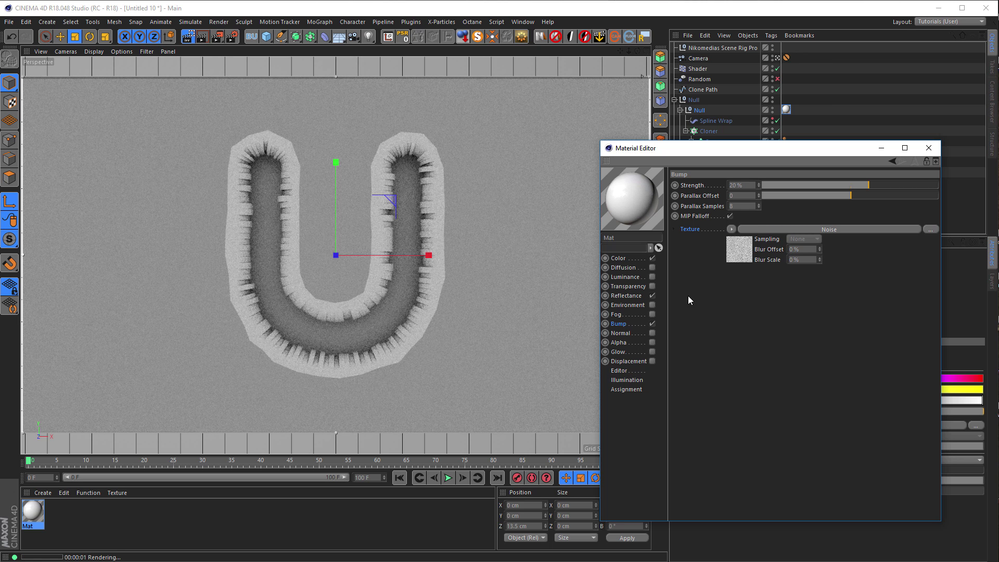
pyautogui.click(652, 323)
pyautogui.moveTo(735, 149); pyautogui.dragTo(613, 200)
pyautogui.click(808, 198)
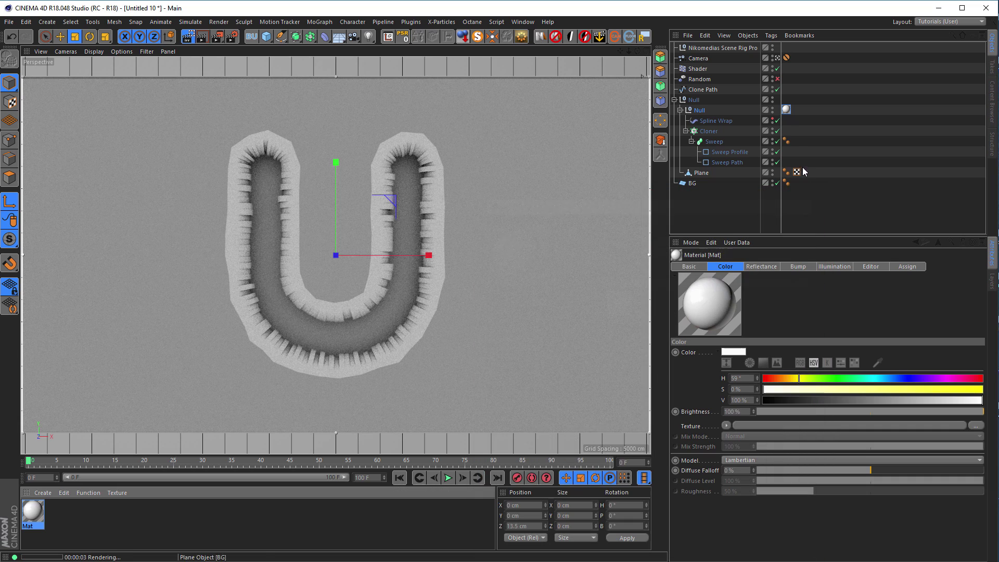
# Transfer the white material's cubic texture tag from the inner Null to the Sweep and the Plane.
pyautogui.click(786, 111)
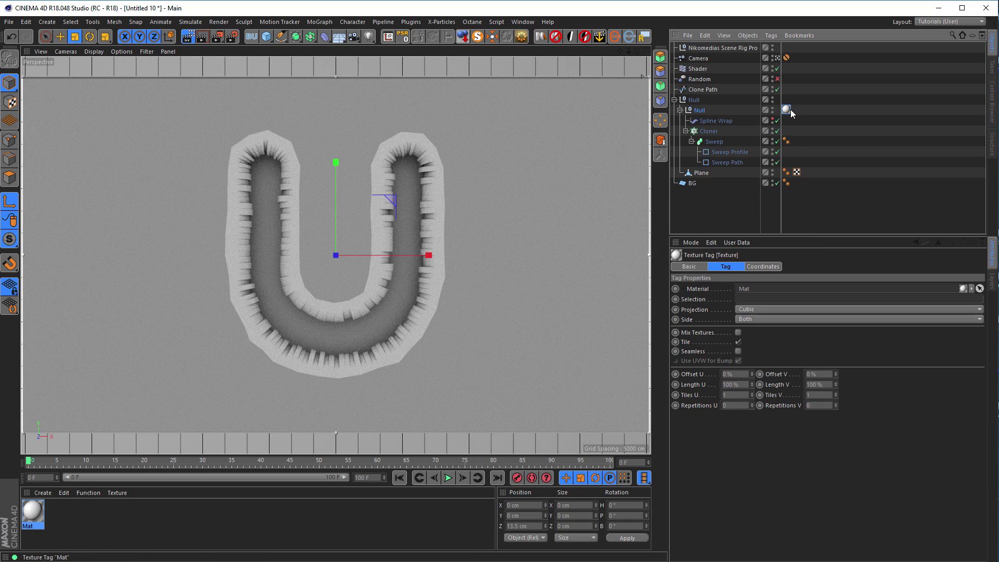
pyautogui.moveTo(787, 113); pyautogui.dragTo(810, 176)
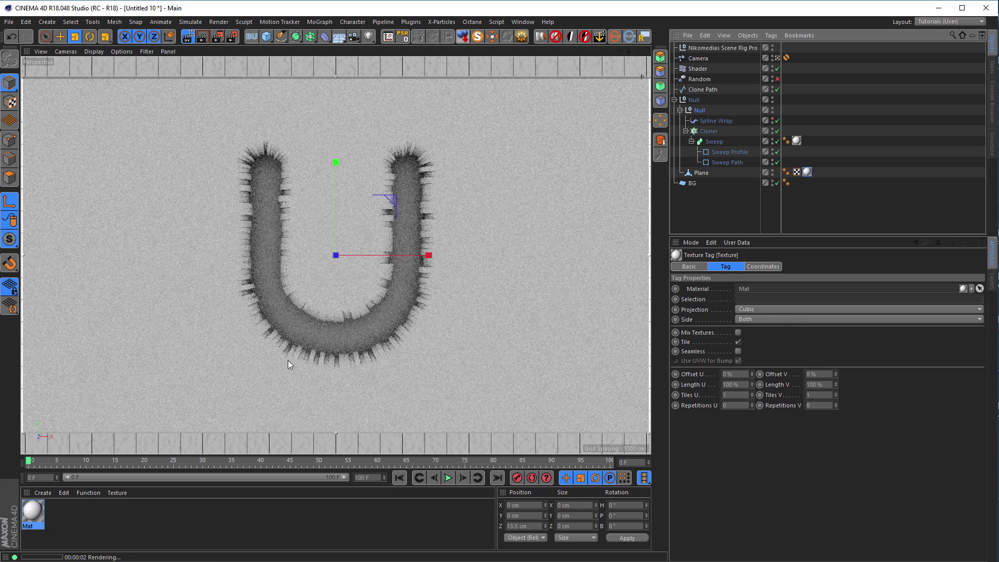
# Reopen the white material and set the roughness of its reflectance Layer 1 to 5%.
pyautogui.doubleClick(31, 515)
pyautogui.moveTo(197, 73); pyautogui.dragTo(769, 134)
pyautogui.click(570, 272)
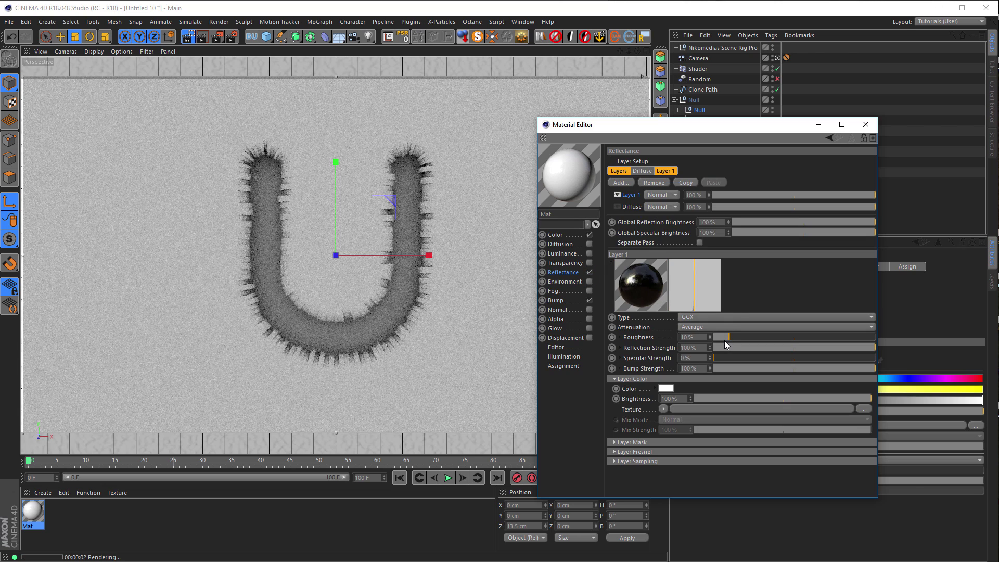
pyautogui.moveTo(724, 341); pyautogui.dragTo(723, 339)
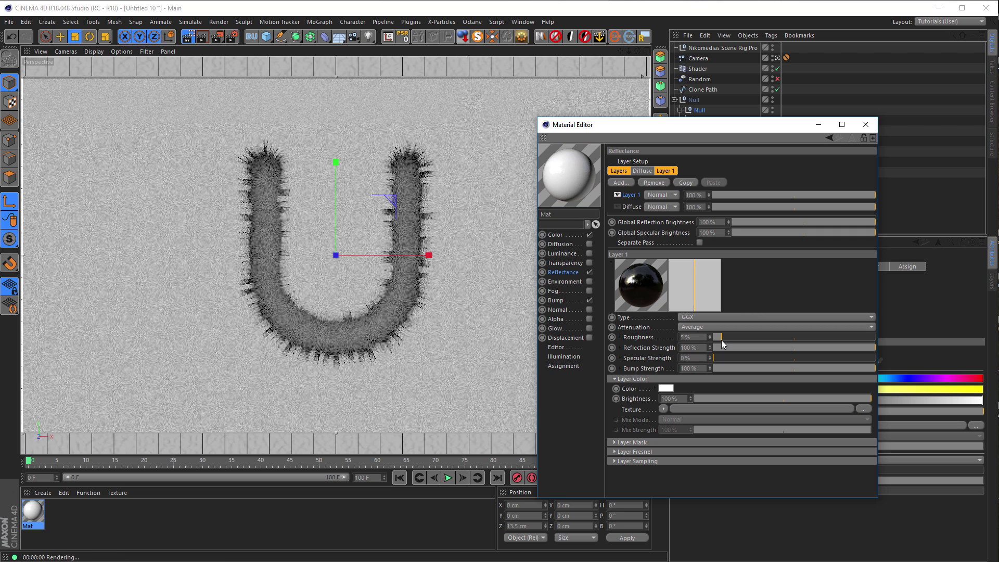
# Set the Layer Fresnel strength of the material's reflection layer to 56% and close the material.
pyautogui.click(672, 452)
pyautogui.moveTo(835, 482); pyautogui.dragTo(755, 481)
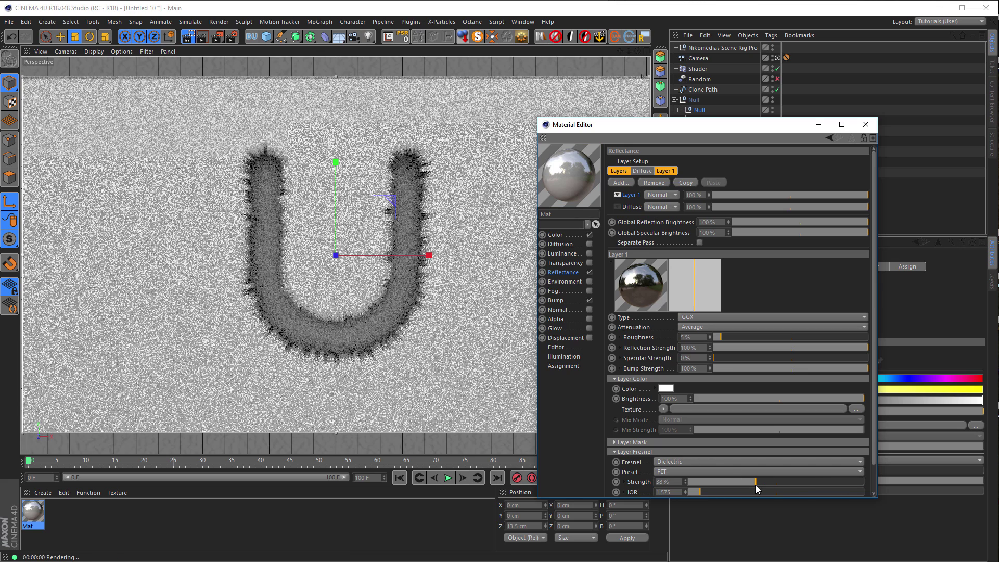
pyautogui.click(788, 482)
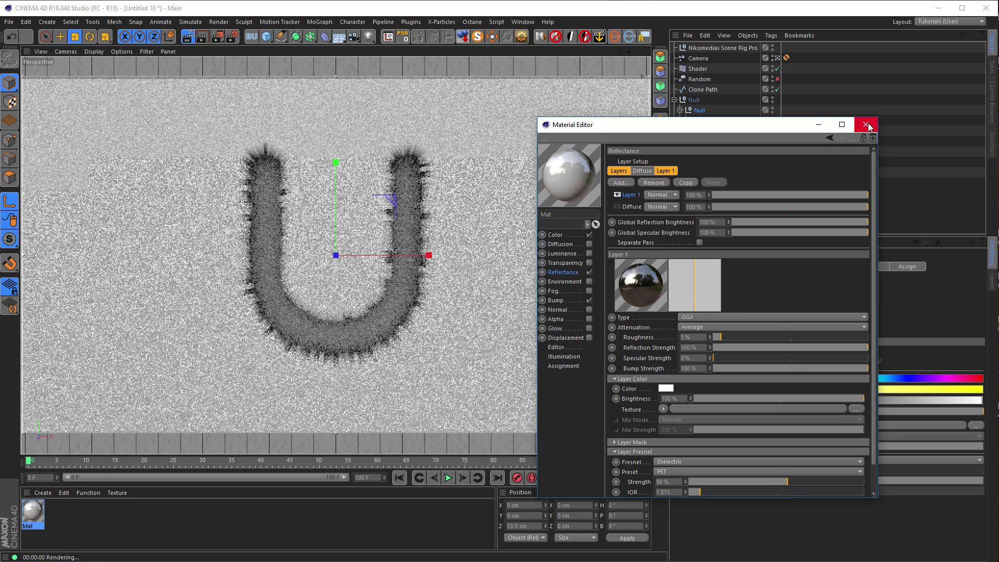
pyautogui.click(866, 125)
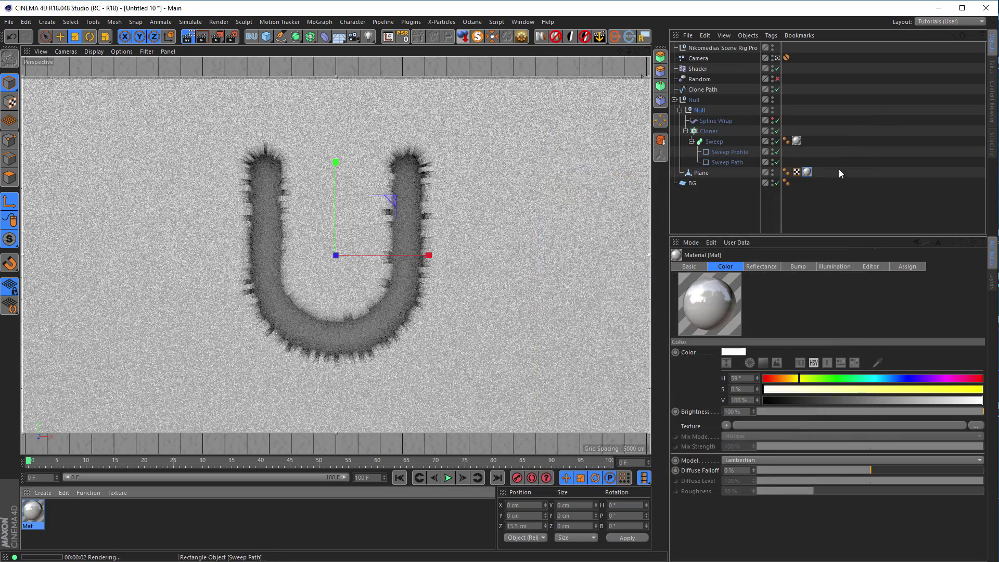
# Replace the scene rig's HDRI file with 10_Ref.hdr from the Studios folder of the Nikomedias HDRI Collection, then close the Content Browser.
pyautogui.click(726, 48)
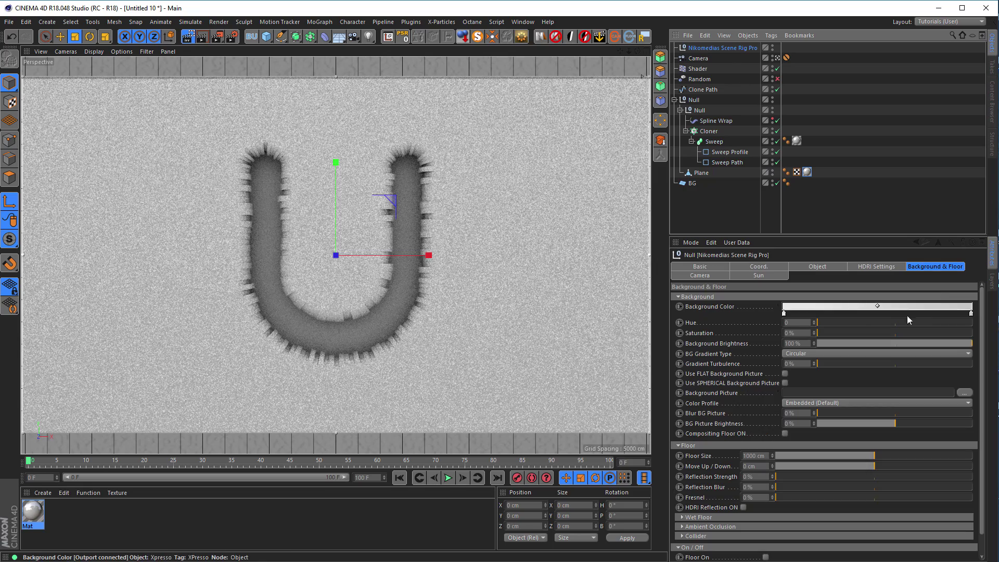
pyautogui.click(886, 267)
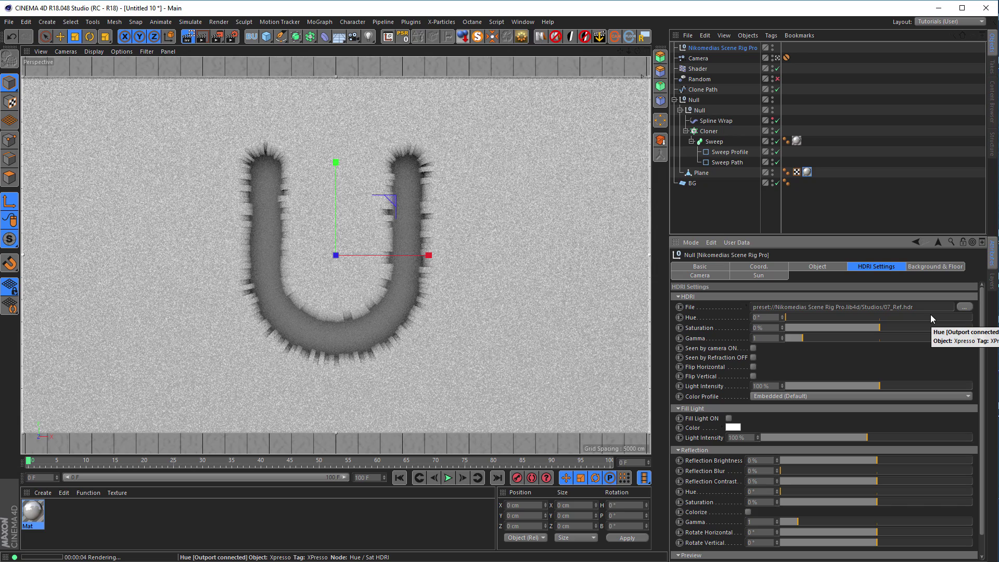
pyautogui.hotkey('shift', 'F8')
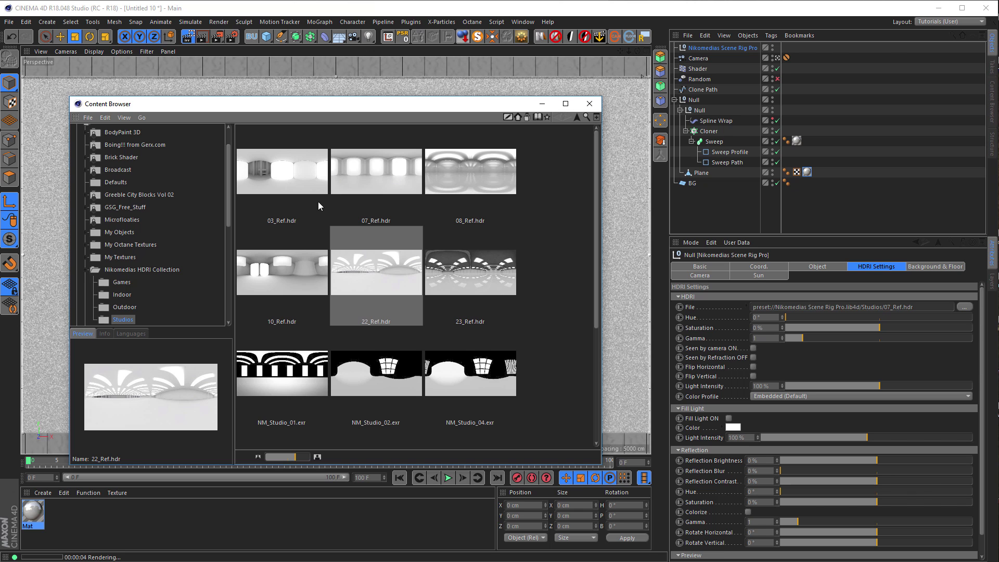
pyautogui.moveTo(300, 271); pyautogui.dragTo(833, 307)
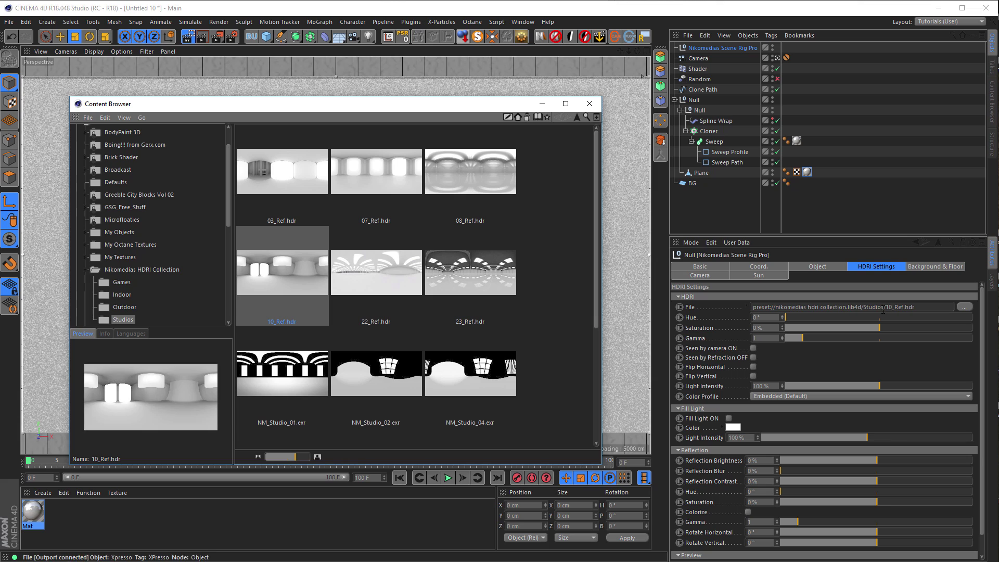
pyautogui.moveTo(461, 108); pyautogui.dragTo(838, 177)
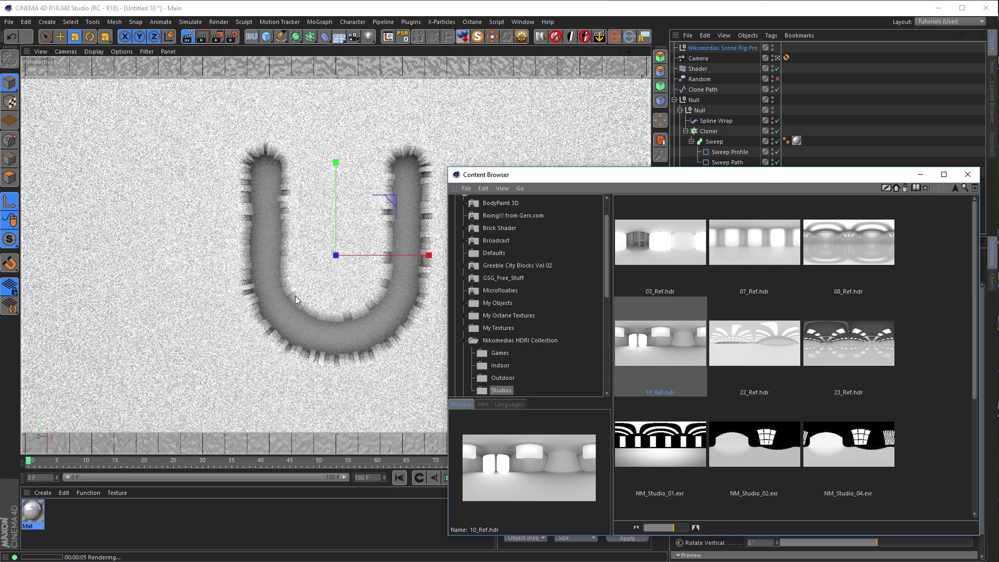
pyautogui.click(967, 175)
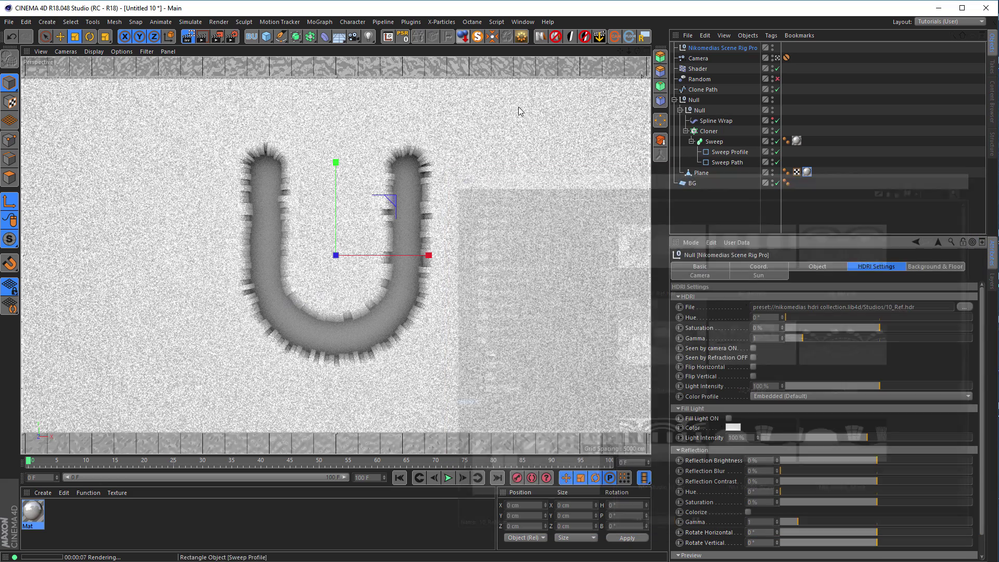
# Compare the interactive render under the Low render setting, return to Low GI and close the render settings.
pyautogui.click(231, 40)
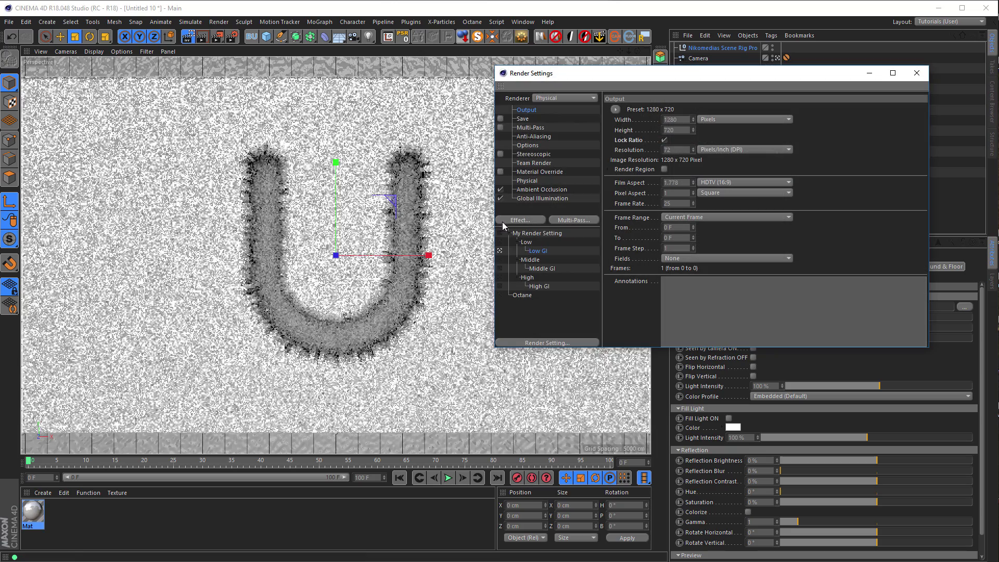
pyautogui.click(500, 242)
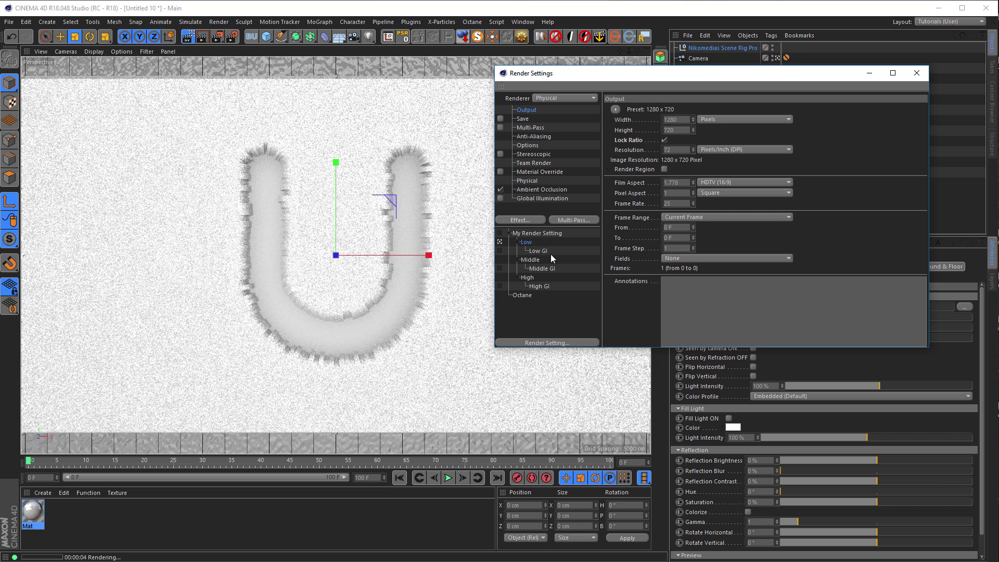
pyautogui.click(500, 251)
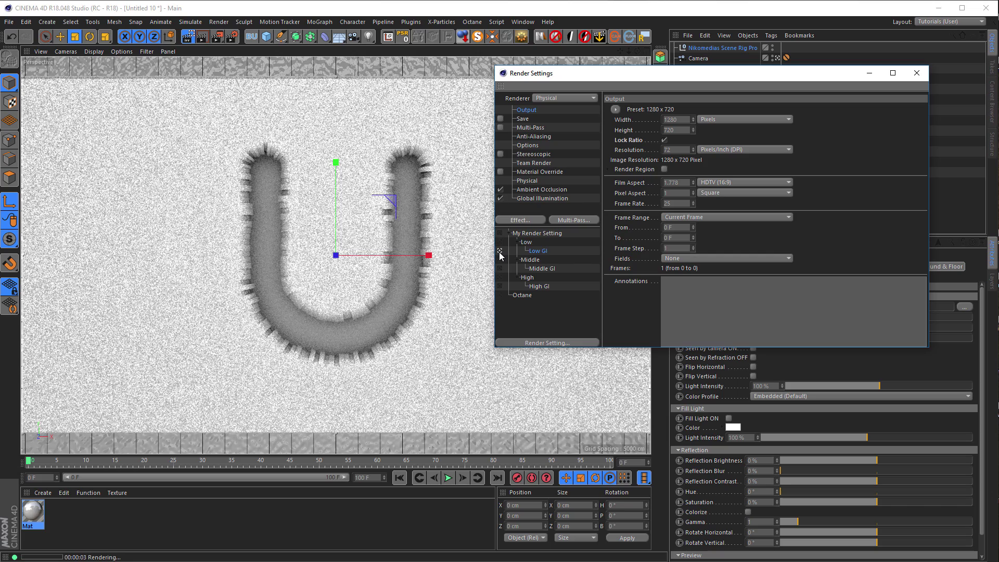
pyautogui.click(917, 73)
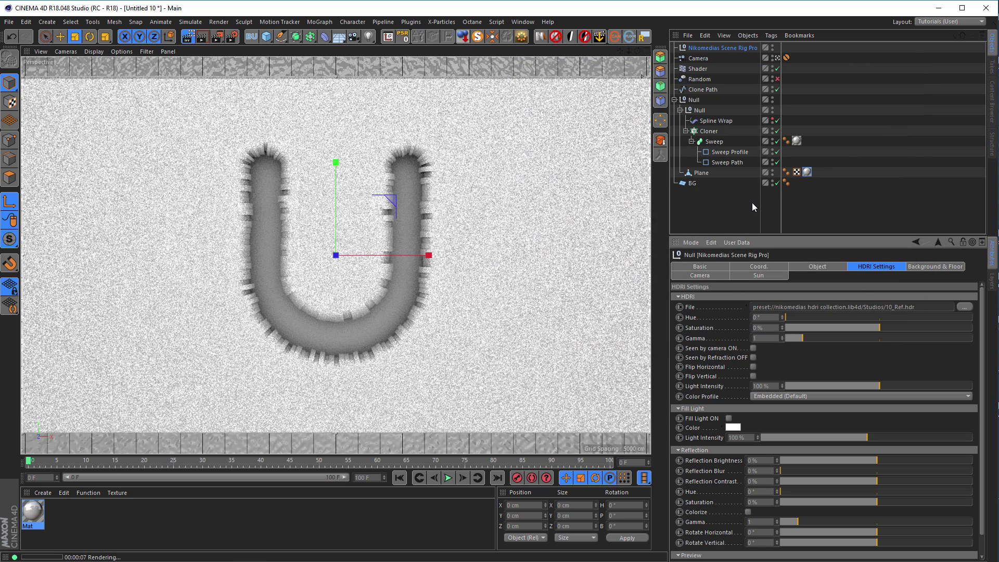
# Leave the scene camera for a close angled view of the U and compare the render with the white material's Bump channel off and on.
pyautogui.click(778, 59)
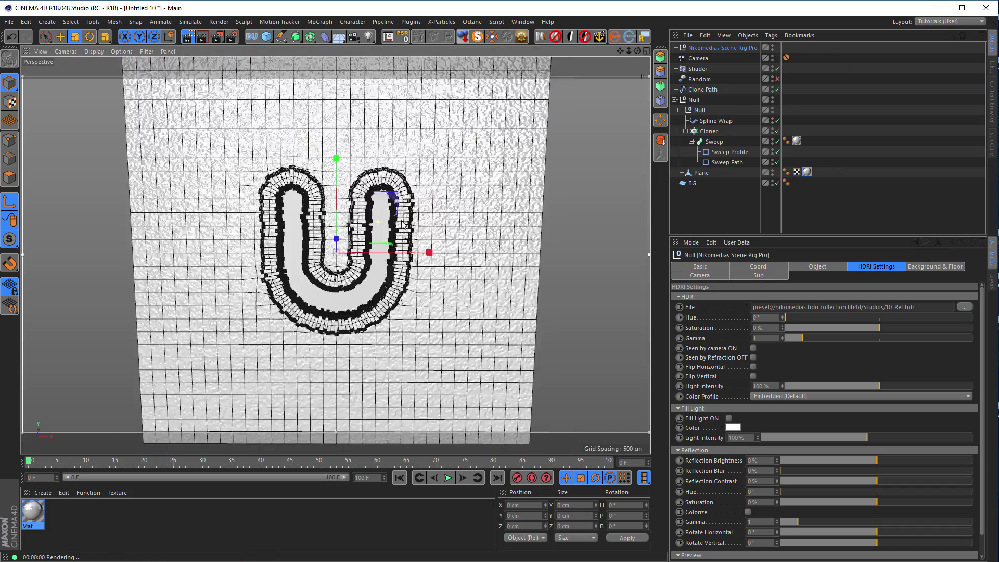
pyautogui.keyDown('alt'); pyautogui.moveTo(382, 242); pyautogui.dragTo(500, 249); pyautogui.keyUp('alt')
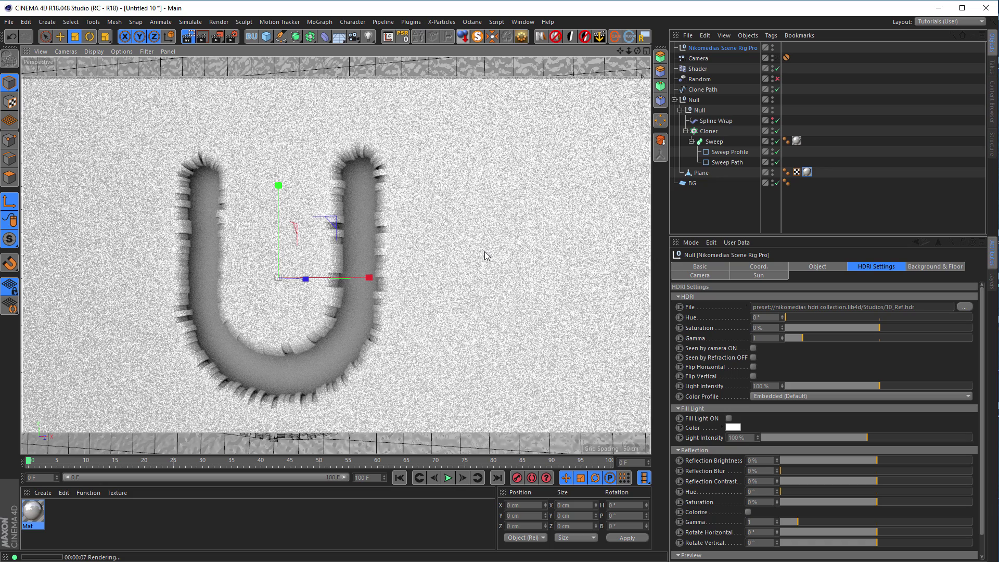
pyautogui.doubleClick(33, 511)
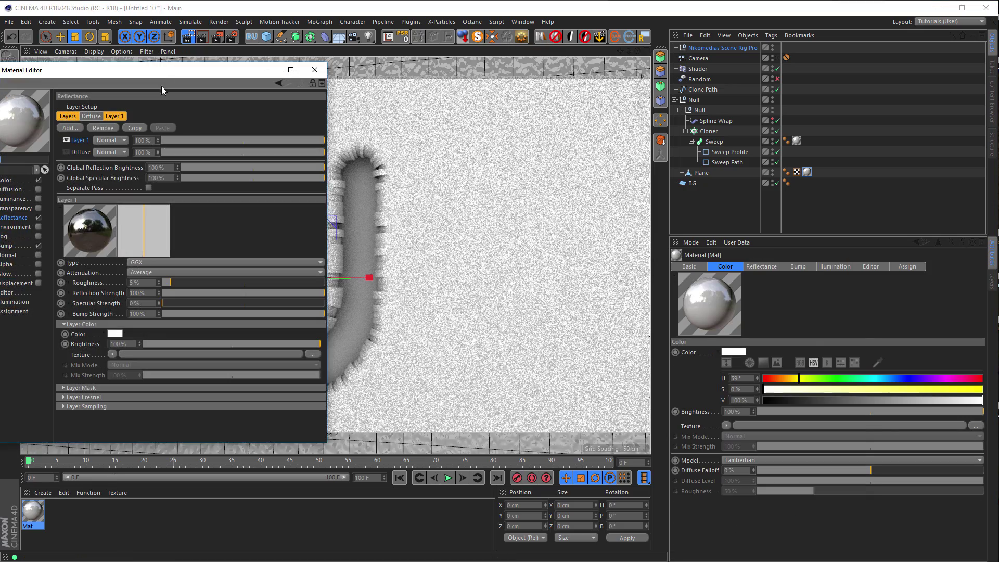
pyautogui.moveTo(161, 74); pyautogui.dragTo(686, 130)
pyautogui.click(576, 305)
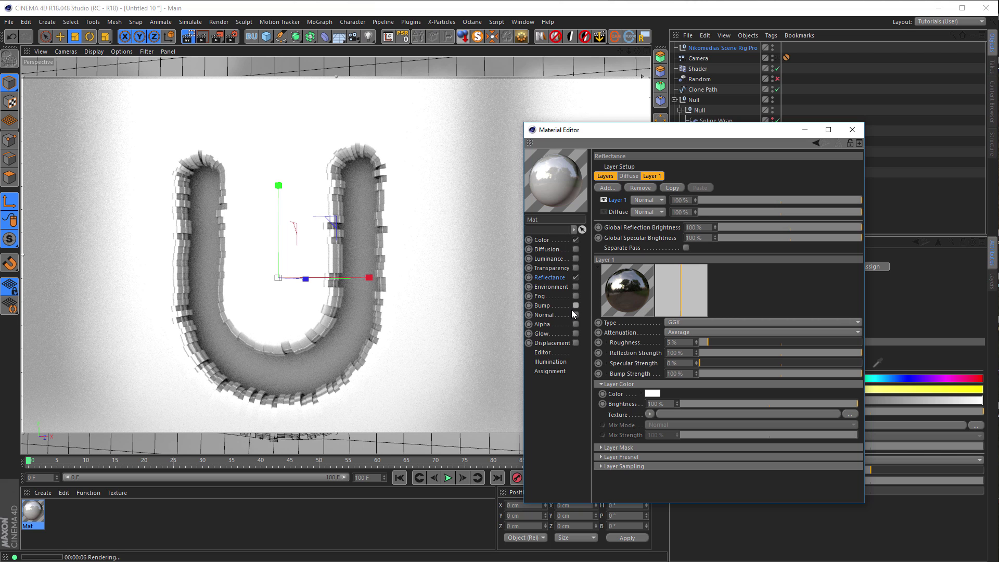
pyautogui.click(576, 306)
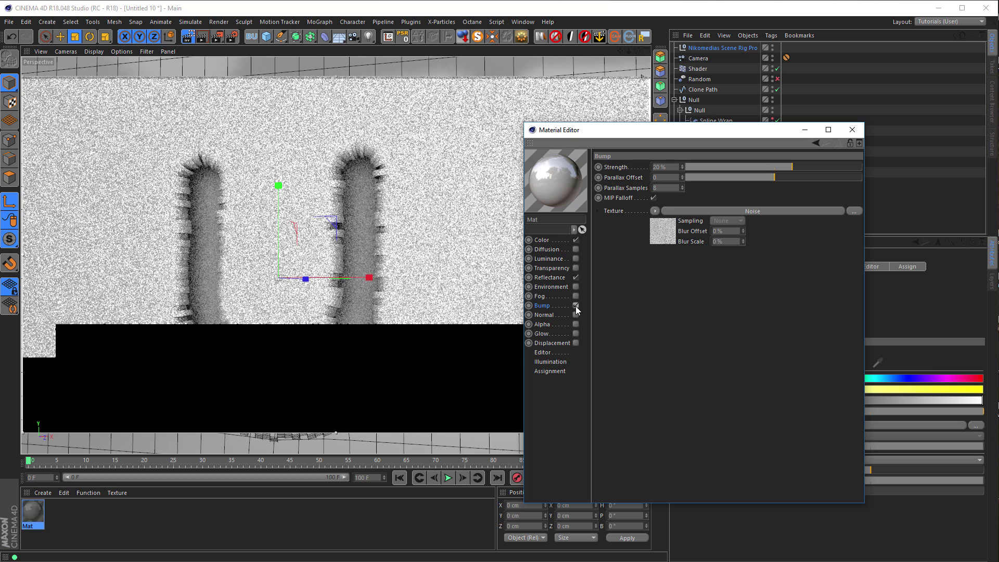
# Set the material's reflectance layer to 10% bump strength, 28% reflection strength and 20% roughness, and close its editor.
pyautogui.click(551, 277)
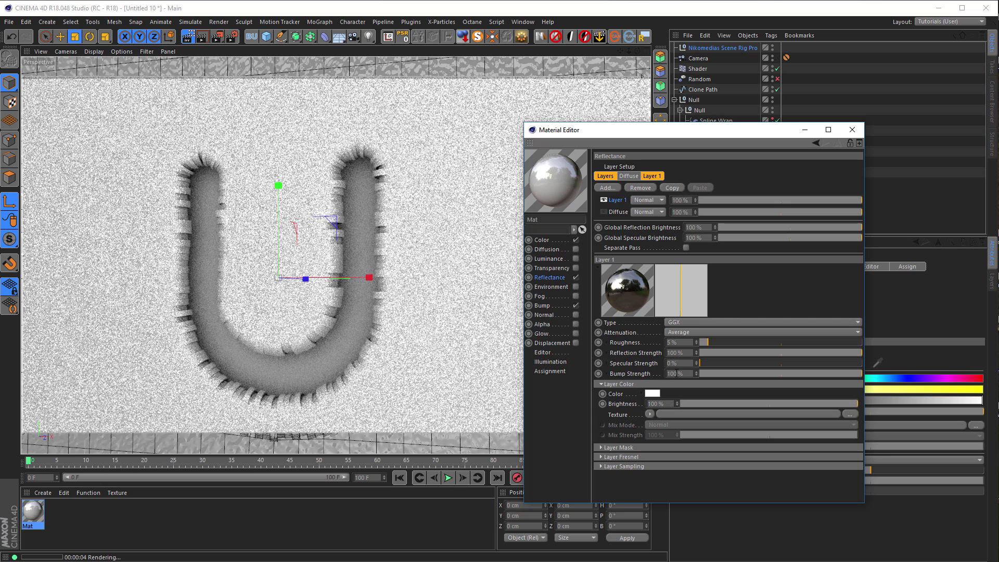
pyautogui.click(575, 305)
pyautogui.moveTo(720, 372); pyautogui.dragTo(707, 382)
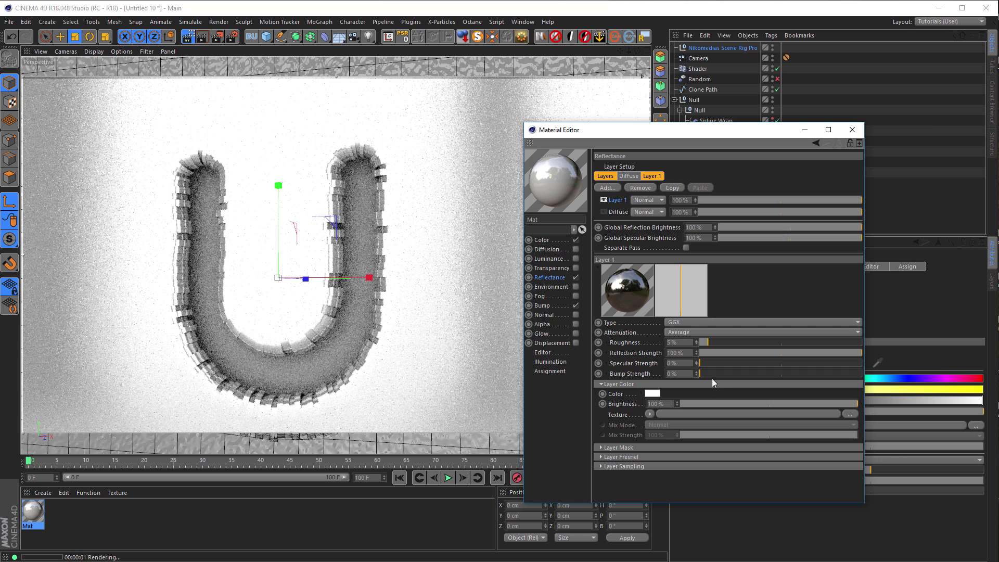
pyautogui.moveTo(700, 374); pyautogui.dragTo(716, 370)
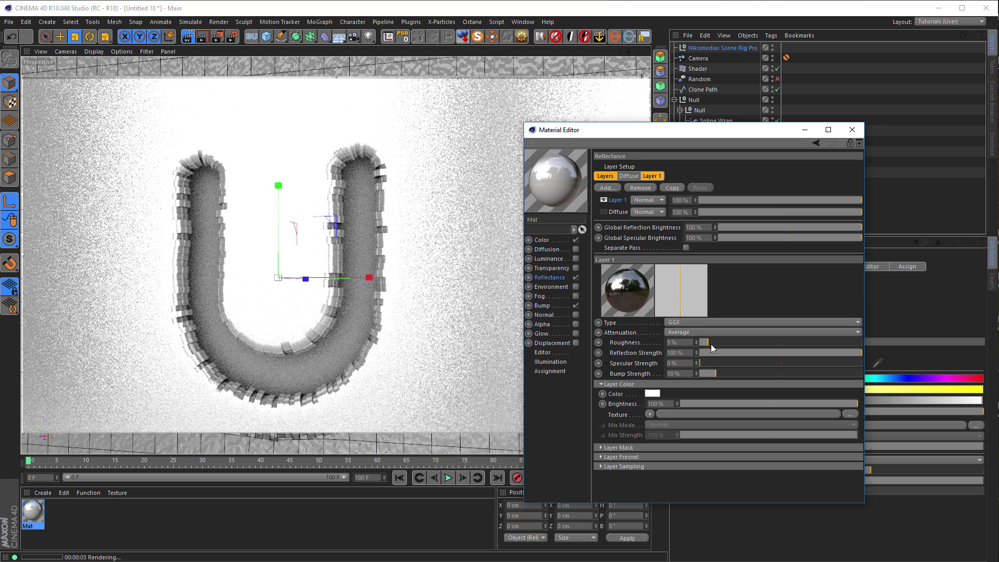
pyautogui.moveTo(772, 352); pyautogui.dragTo(745, 354)
pyautogui.moveTo(708, 342); pyautogui.dragTo(733, 342)
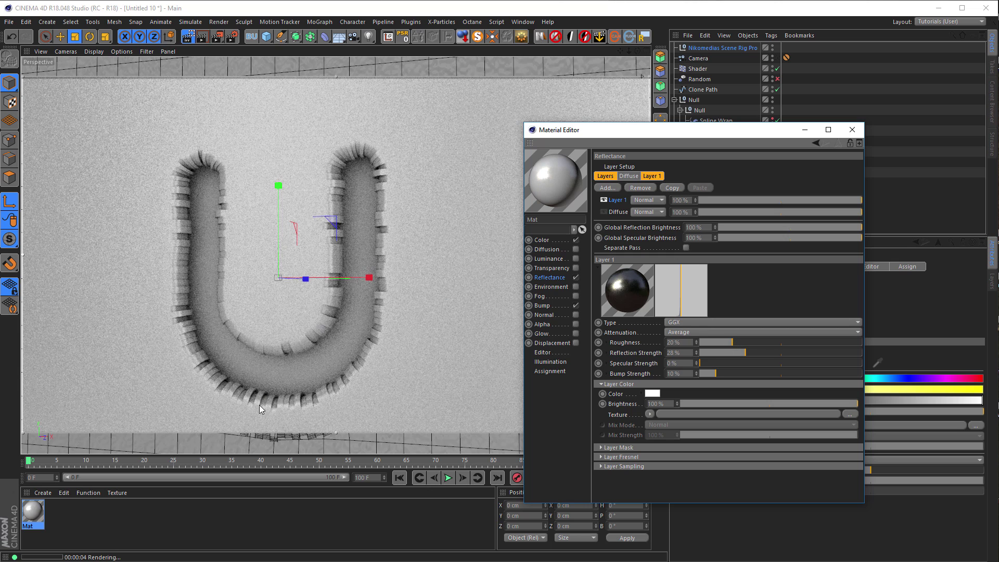
pyautogui.click(852, 130)
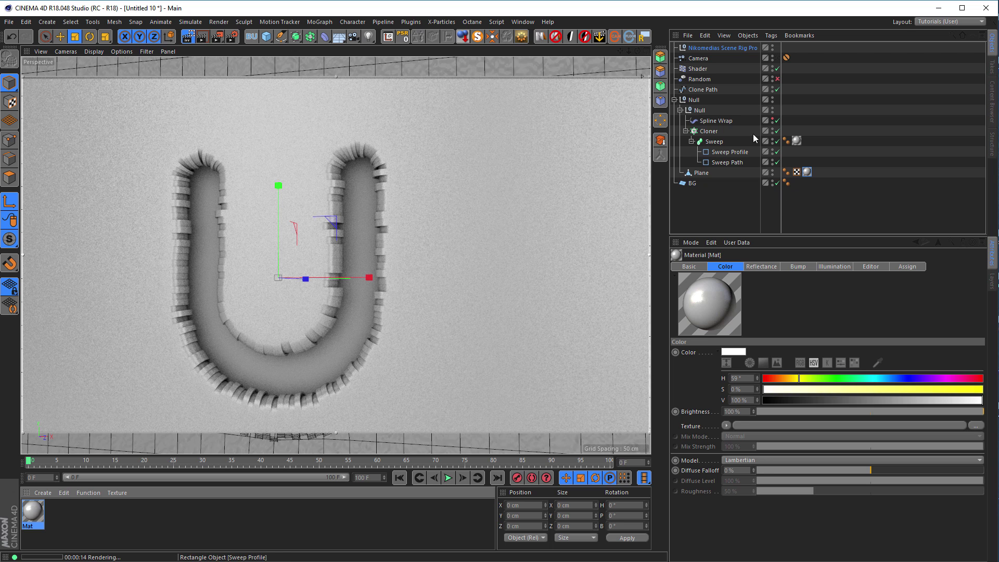
# Replace the scene rig's HDRI file with 07_Ref.hdr from the Studios folder of the Nikomedias HDRI Collection.
pyautogui.click(733, 48)
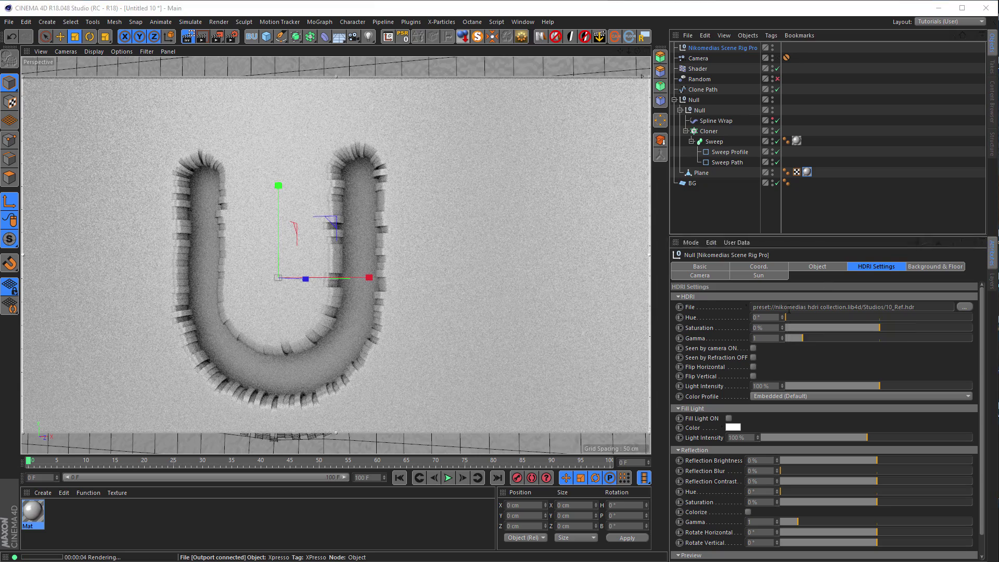
pyautogui.click(964, 307)
pyautogui.moveTo(692, 165); pyautogui.dragTo(394, 88)
pyautogui.click(402, 157)
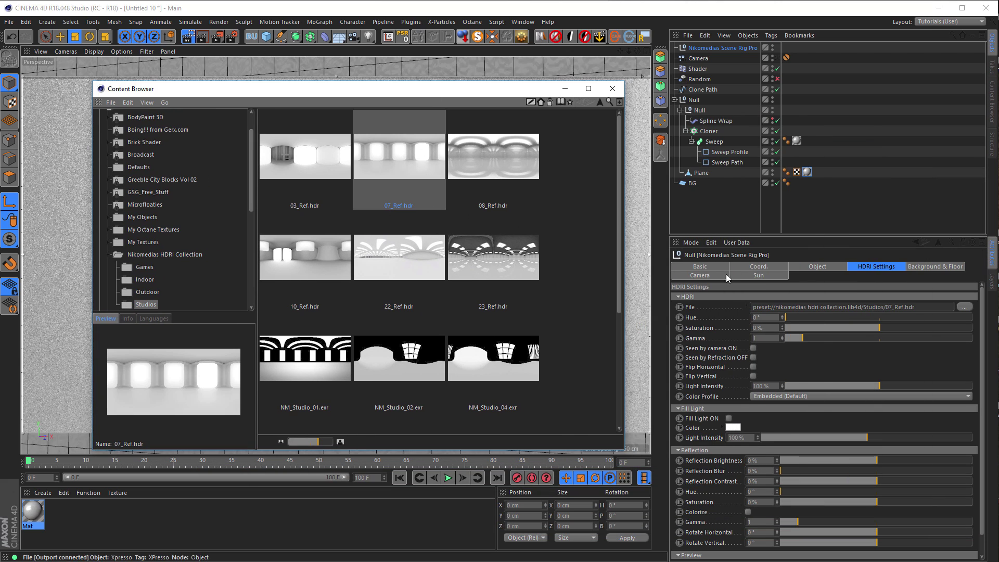
pyautogui.click(612, 88)
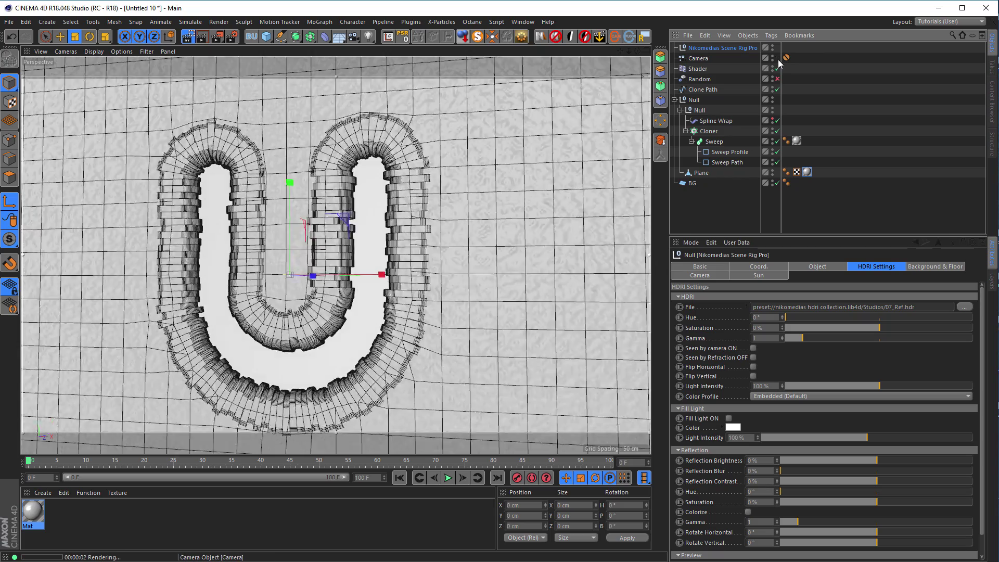
# Look through the scene Camera, frame the U shape more closely and restart the interactive render.
pyautogui.click(778, 58)
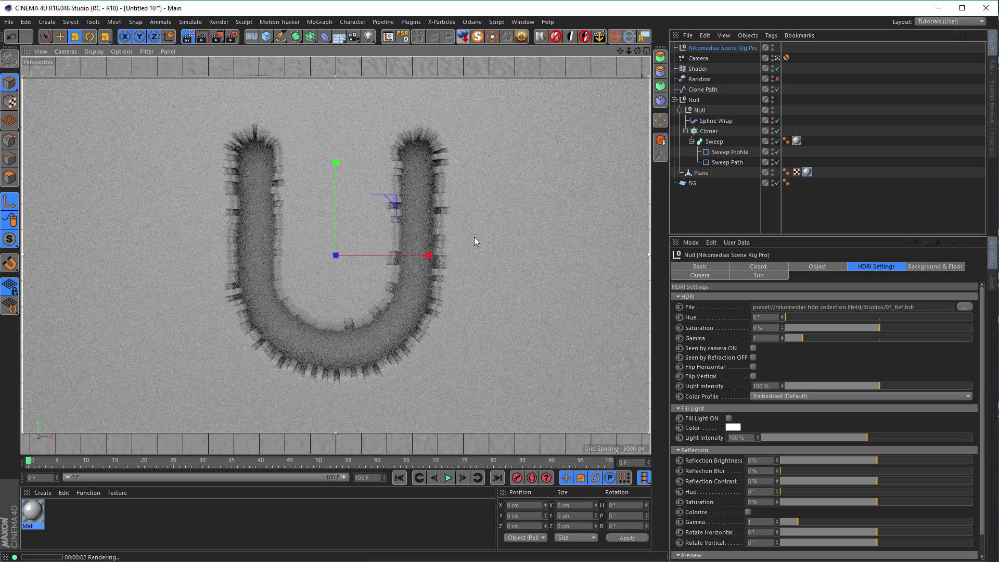
pyautogui.scroll(1, 492, 241)
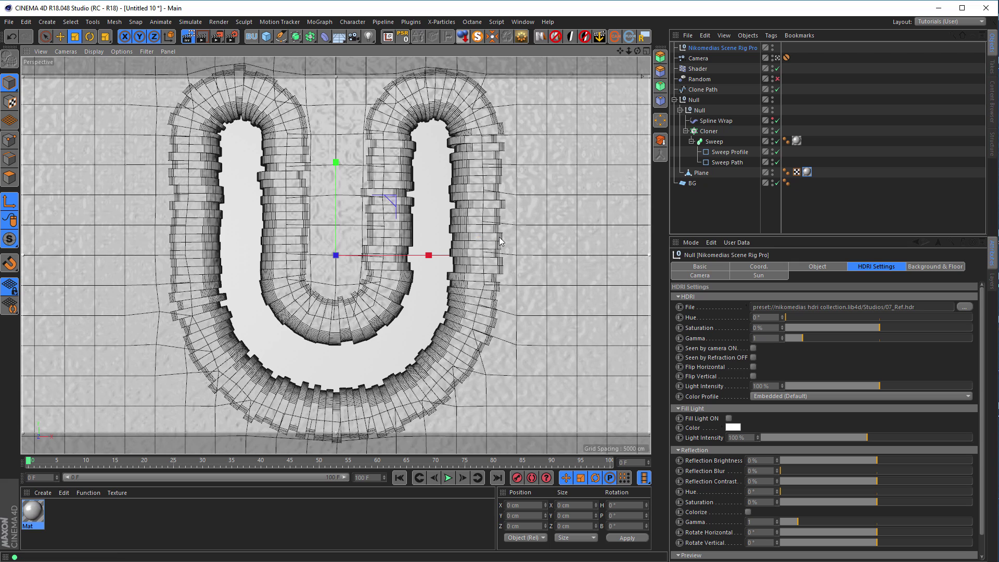
pyautogui.hotkey('ctrl', 'r')
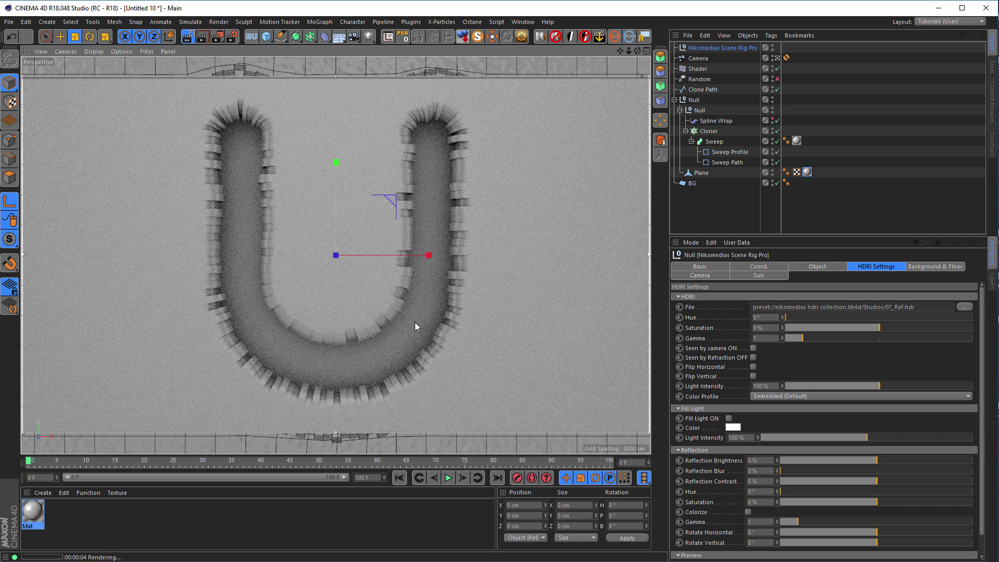
# Enable Luminance on the Mat material with a brightness of 71%, leaving its texture empty, and close its editor.
pyautogui.doubleClick(33, 511)
pyautogui.moveTo(147, 70); pyautogui.dragTo(641, 113)
pyautogui.click(515, 224)
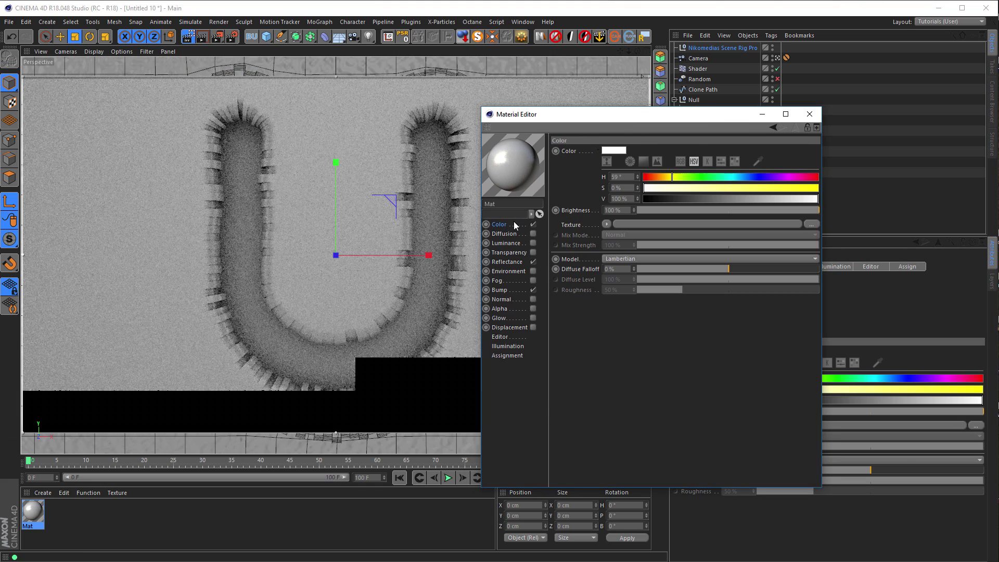
pyautogui.click(511, 262)
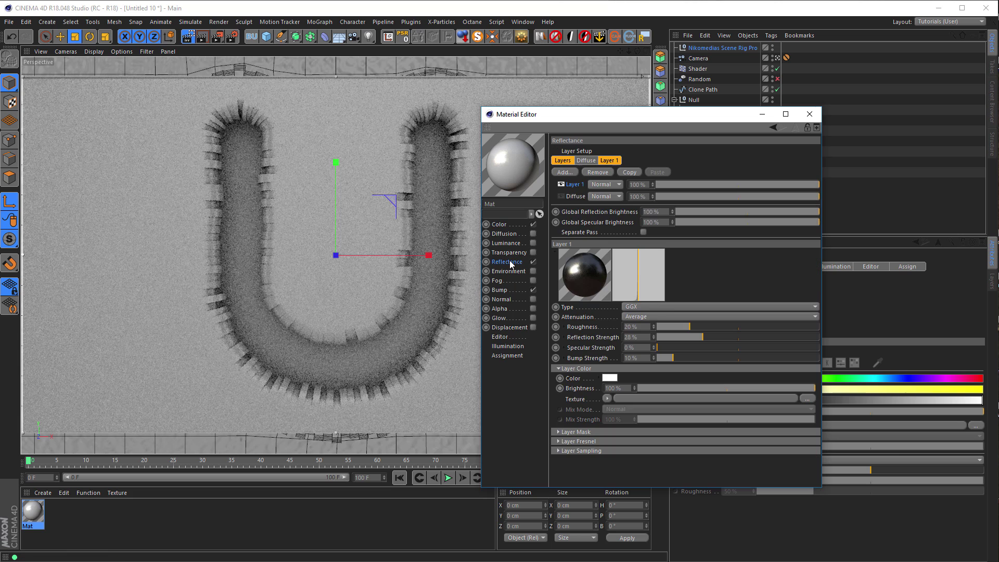
pyautogui.click(532, 243)
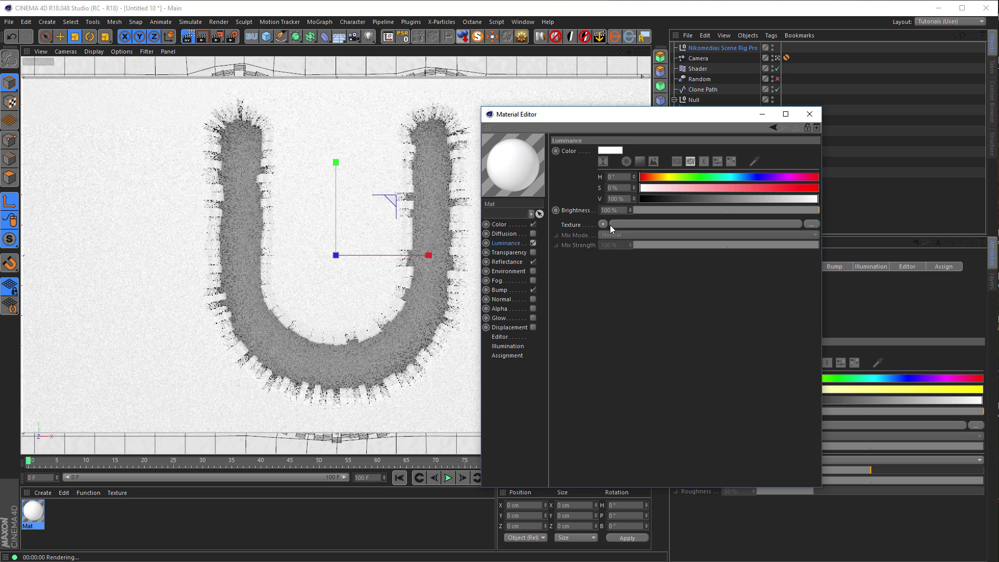
pyautogui.click(746, 211)
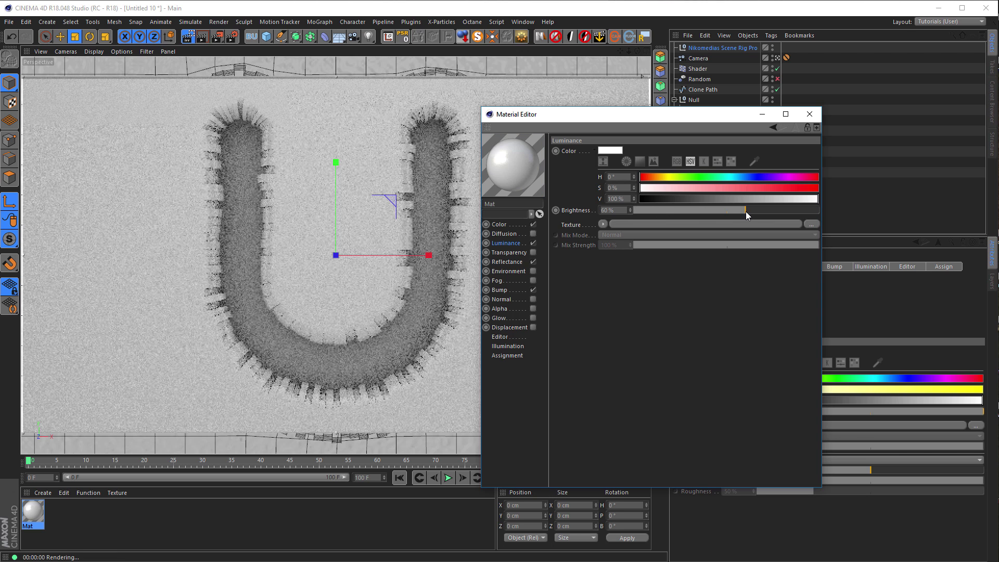
pyautogui.moveTo(754, 208); pyautogui.dragTo(755, 209)
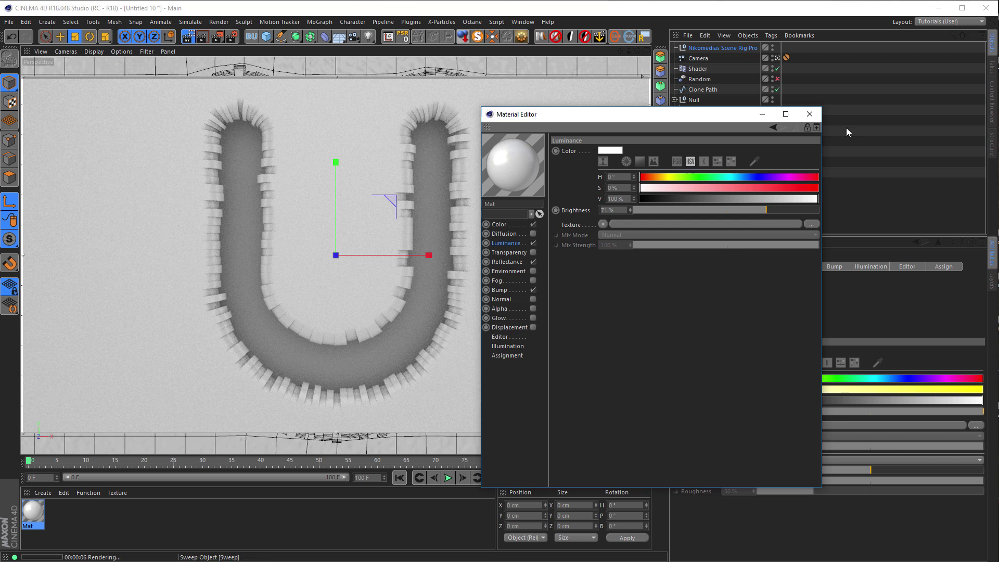
pyautogui.click(810, 114)
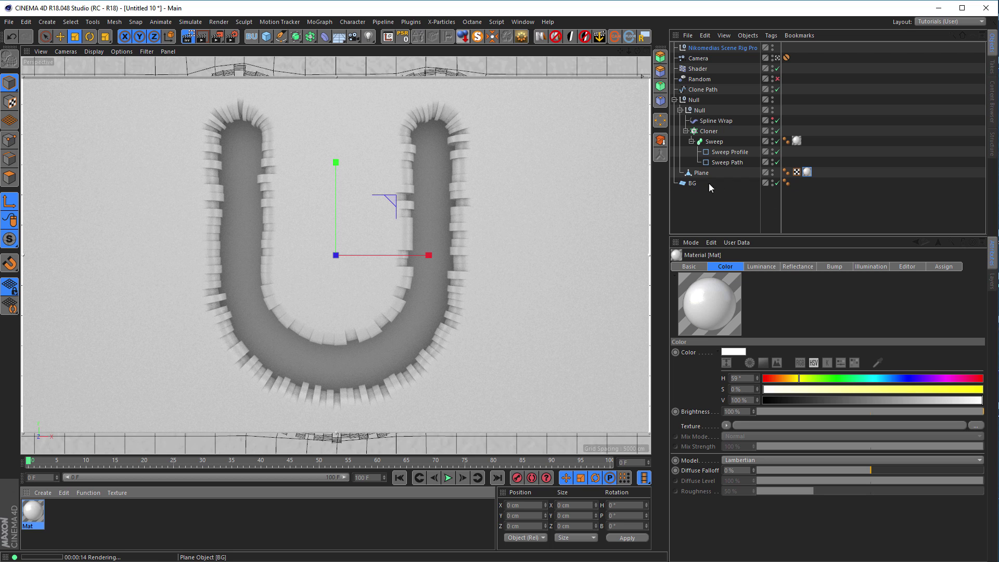
# Copy the Plane's material tag onto the BG plane and move BG back along Z to about 120 cm.
pyautogui.keyDown('ctrl'); pyautogui.moveTo(808, 172); pyautogui.dragTo(803, 182); pyautogui.keyUp('ctrl')
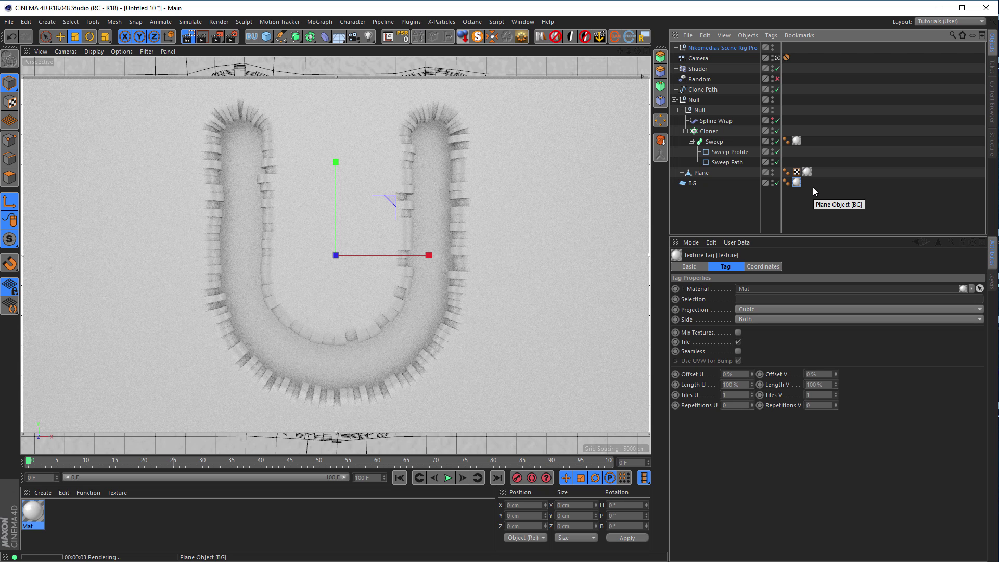
pyautogui.middleClick(573, 310)
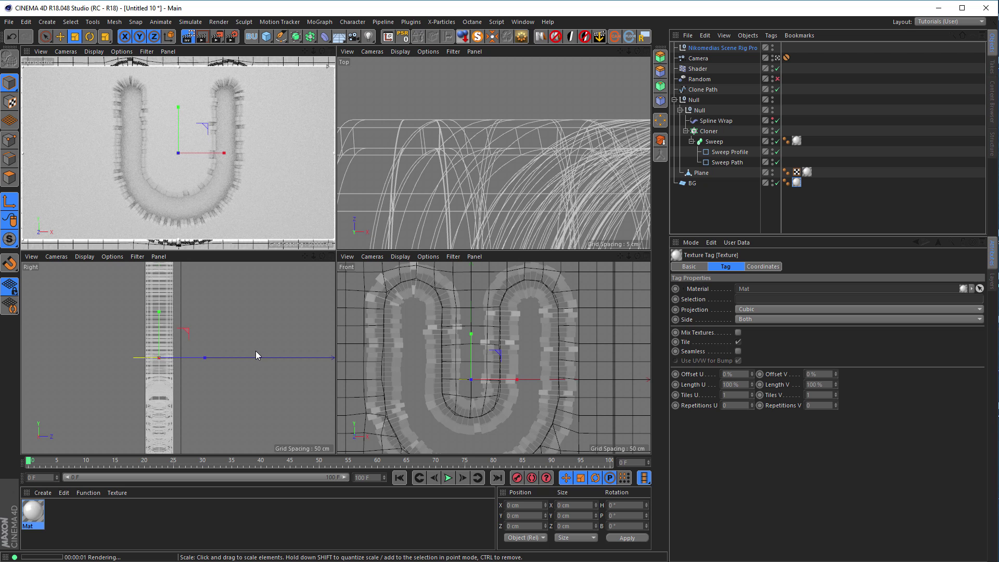
pyautogui.click(692, 183)
pyautogui.press('e')
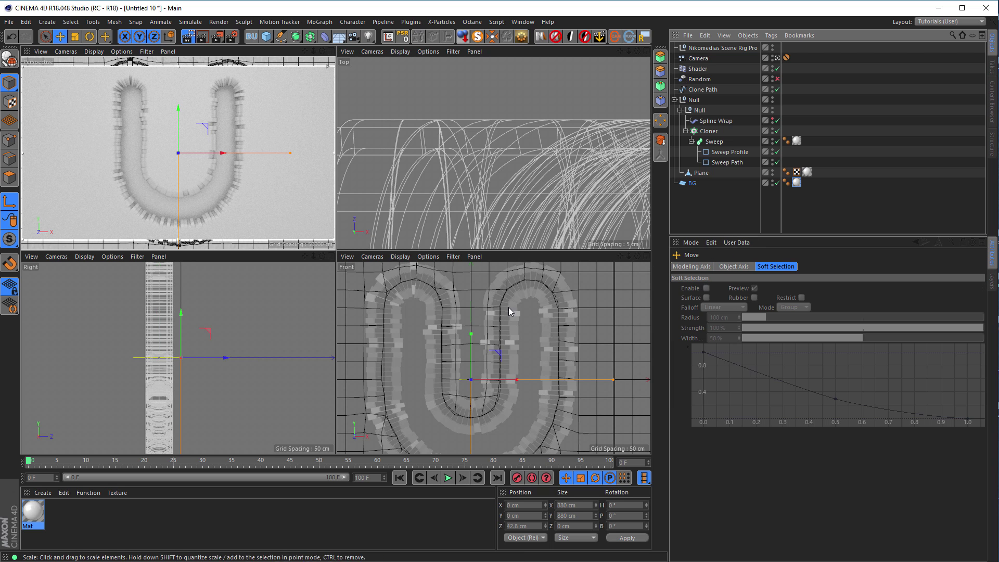
pyautogui.moveTo(227, 358); pyautogui.dragTo(261, 363)
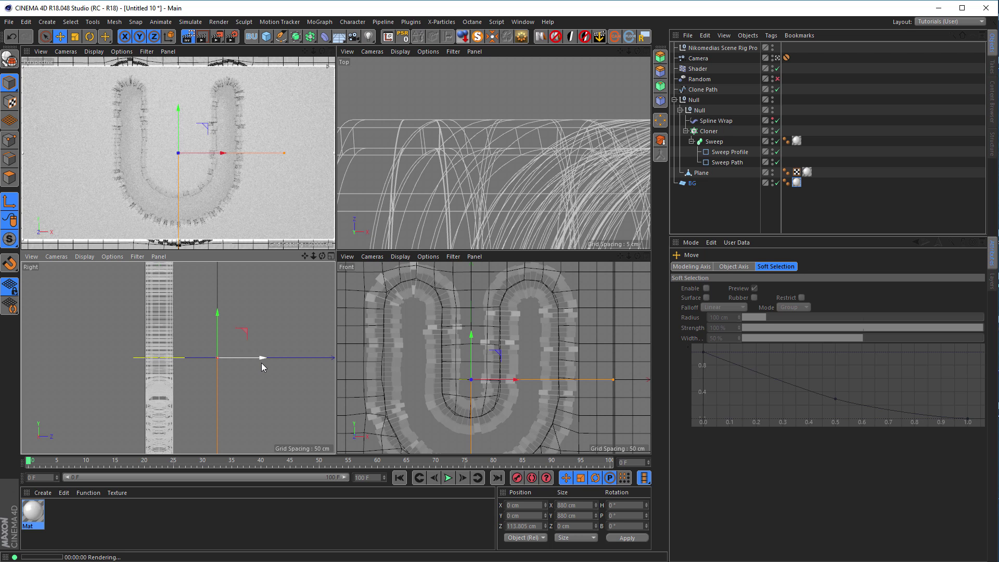
pyautogui.moveTo(262, 364); pyautogui.dragTo(296, 365)
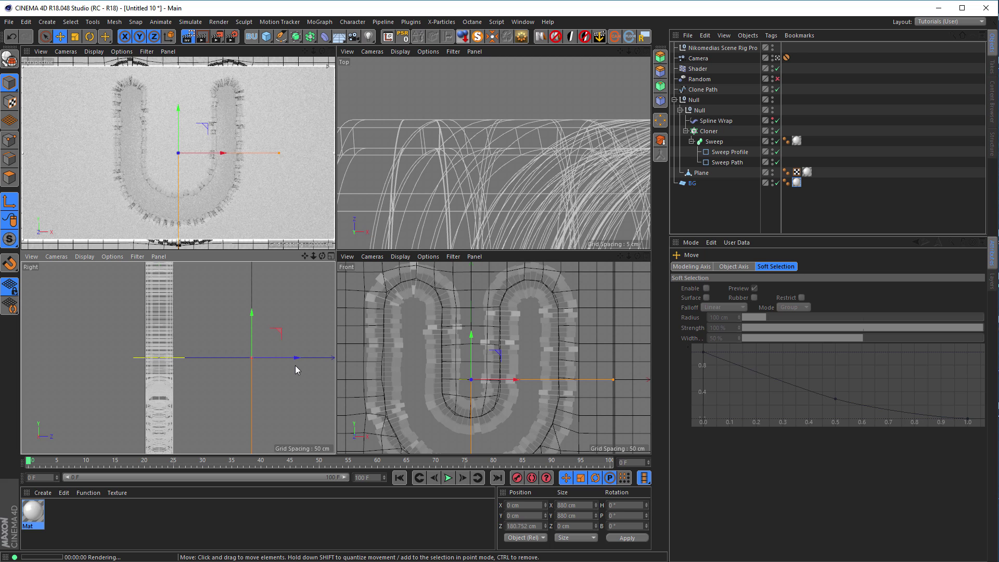
pyautogui.moveTo(296, 358); pyautogui.dragTo(264, 357)
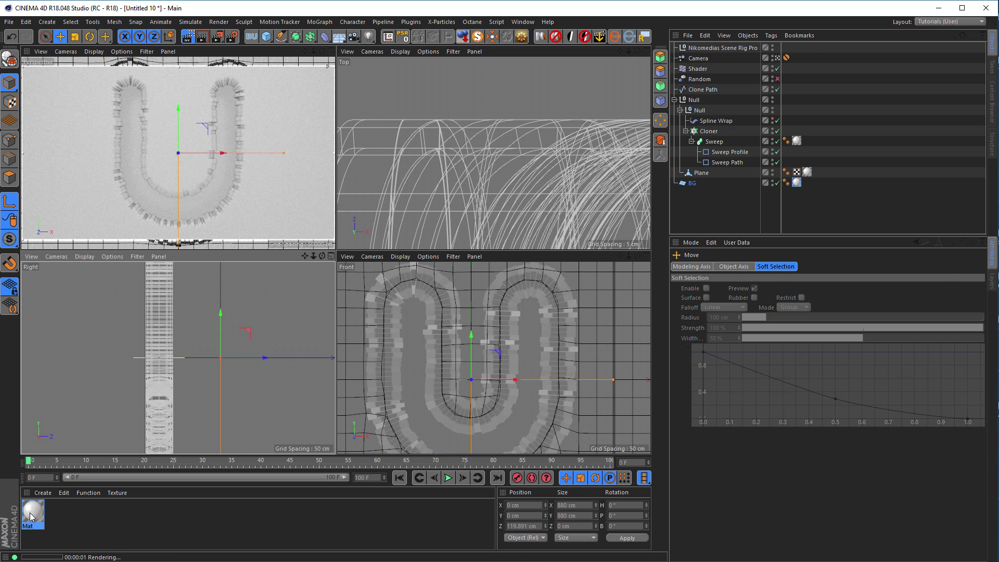
# Duplicate the Mat material and disable Luminance in the copy.
pyautogui.keyDown('ctrl'); pyautogui.moveTo(29, 517); pyautogui.dragTo(58, 514); pyautogui.keyUp('ctrl')
pyautogui.doubleClick(58, 513)
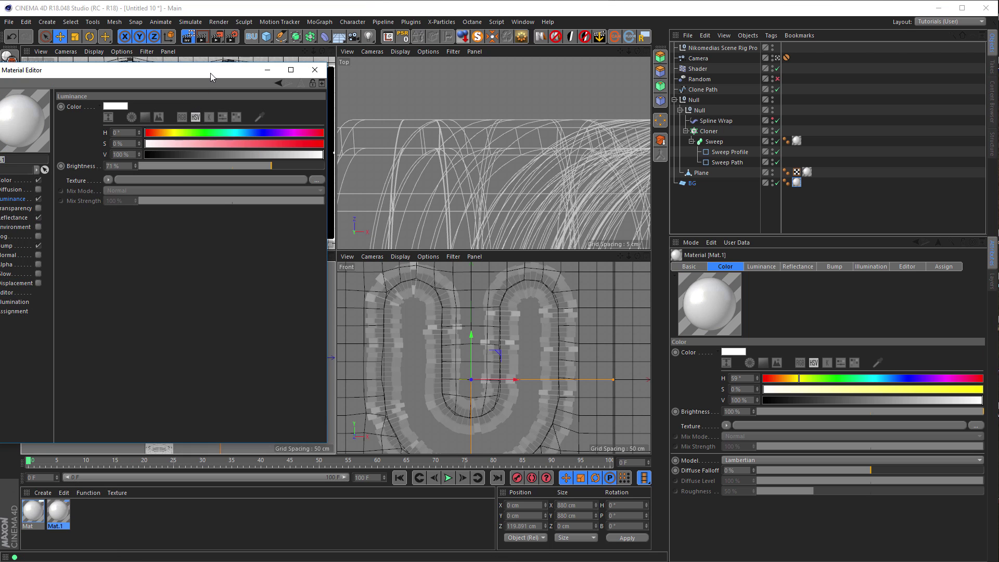
pyautogui.moveTo(210, 73); pyautogui.dragTo(599, 155)
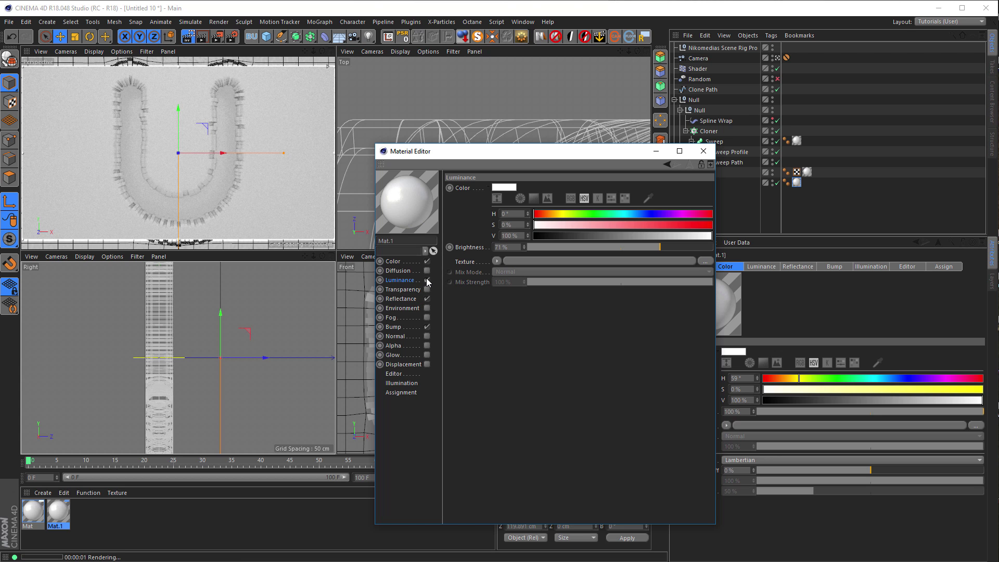
pyautogui.click(427, 280)
# Set the duplicated material's reflection strength to 100% and its roughness to 5%.
pyautogui.click(412, 299)
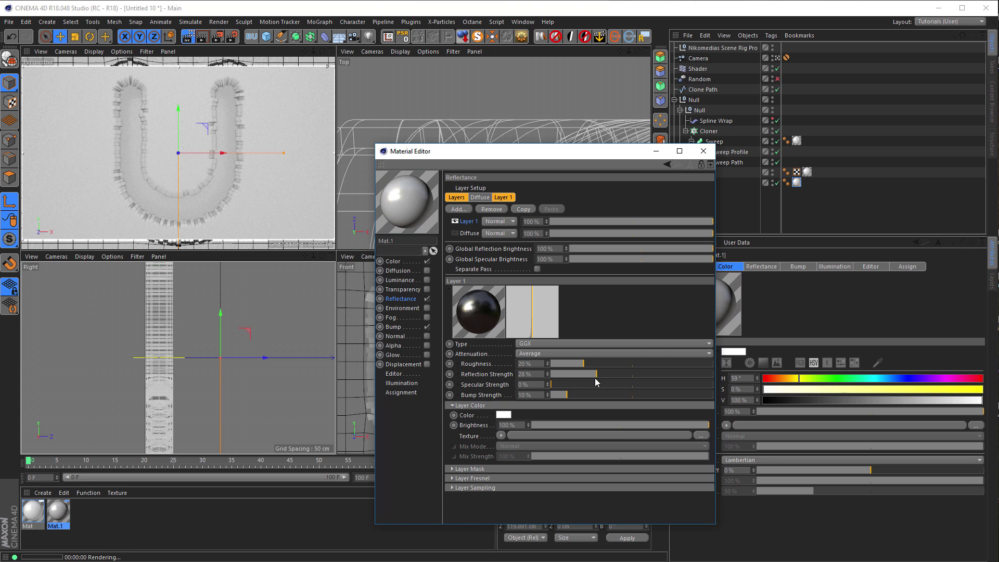
pyautogui.moveTo(595, 379); pyautogui.dragTo(715, 378)
pyautogui.moveTo(563, 365); pyautogui.dragTo(558, 369)
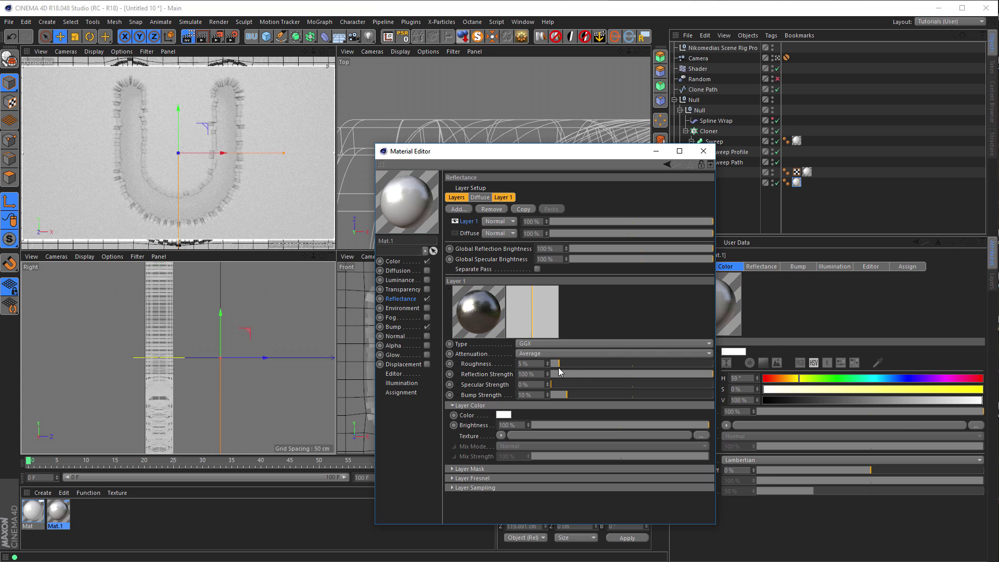
# Assign the Mat.1 material to the BG plane, close its editor and maximize the perspective view with the interactive render.
pyautogui.click(73, 515)
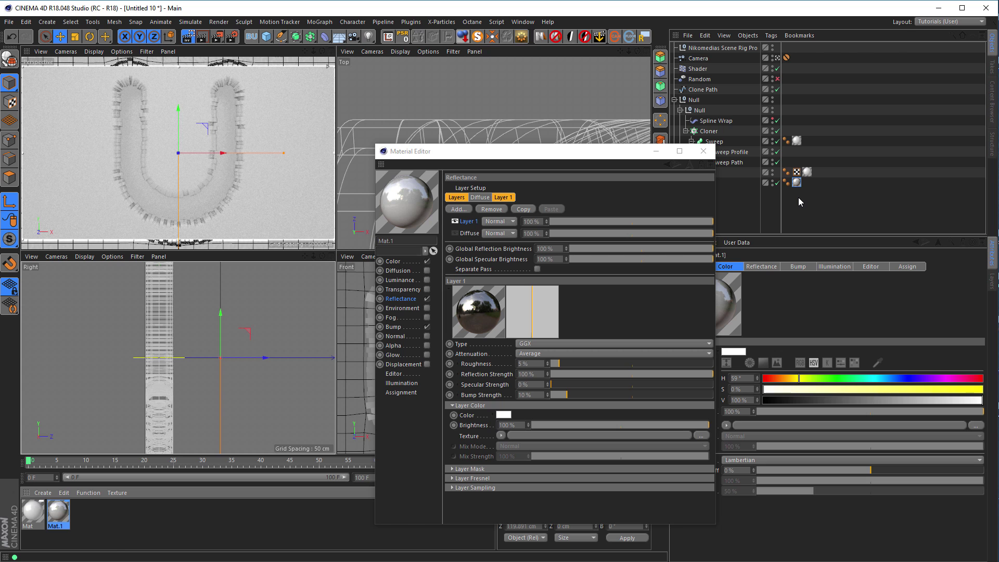
pyautogui.hotkey('ctrl', 'r')
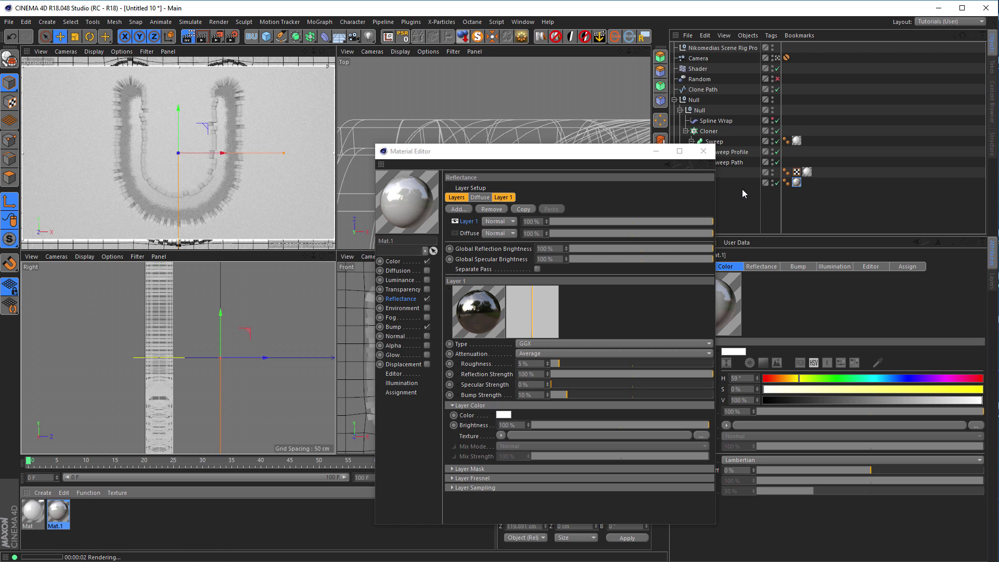
pyautogui.click(703, 151)
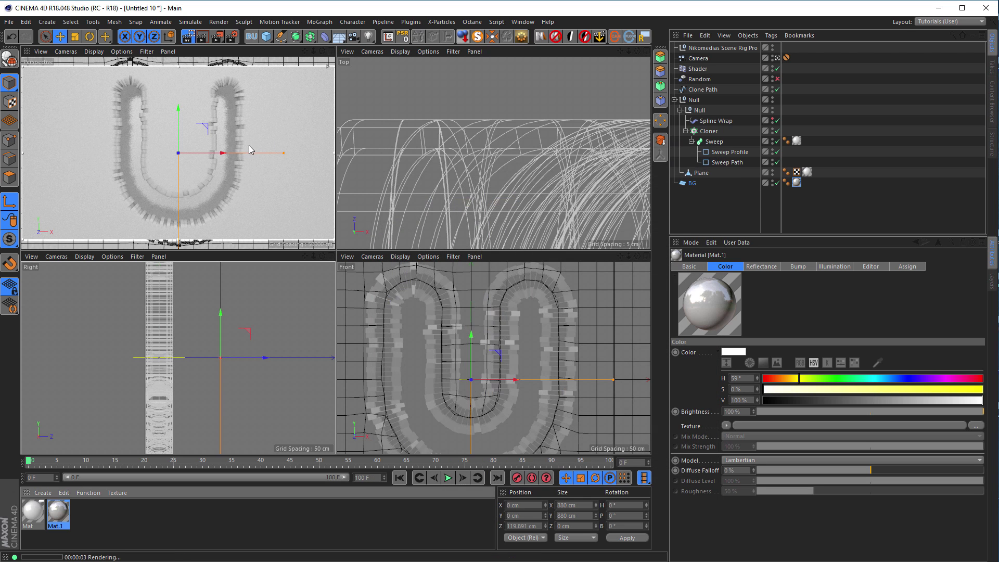
pyautogui.middleClick(248, 145)
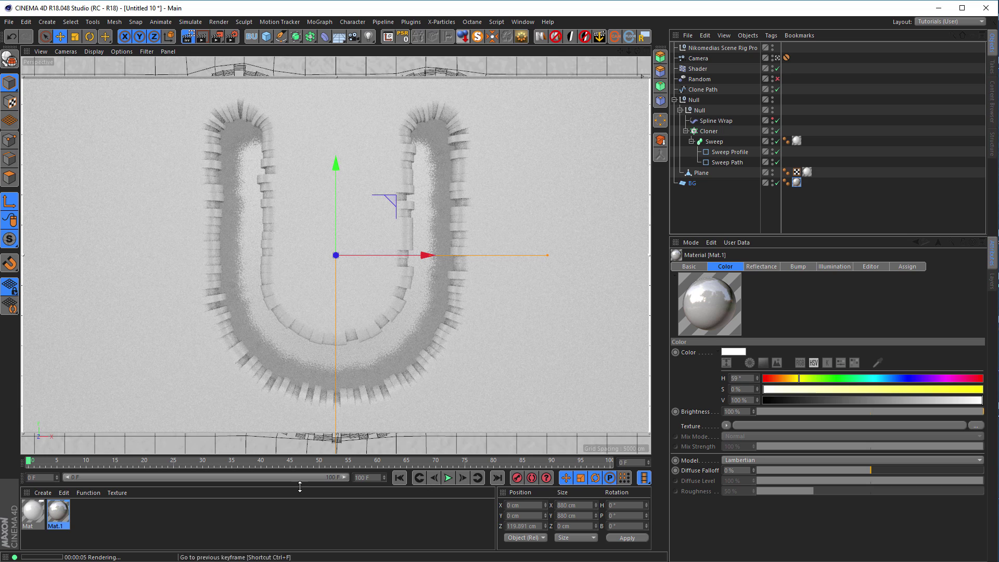
# Set the Mat.1 material's reflectance roughness to 0% and disable its Bump channel.
pyautogui.doubleClick(59, 517)
pyautogui.moveTo(190, 73); pyautogui.dragTo(803, 145)
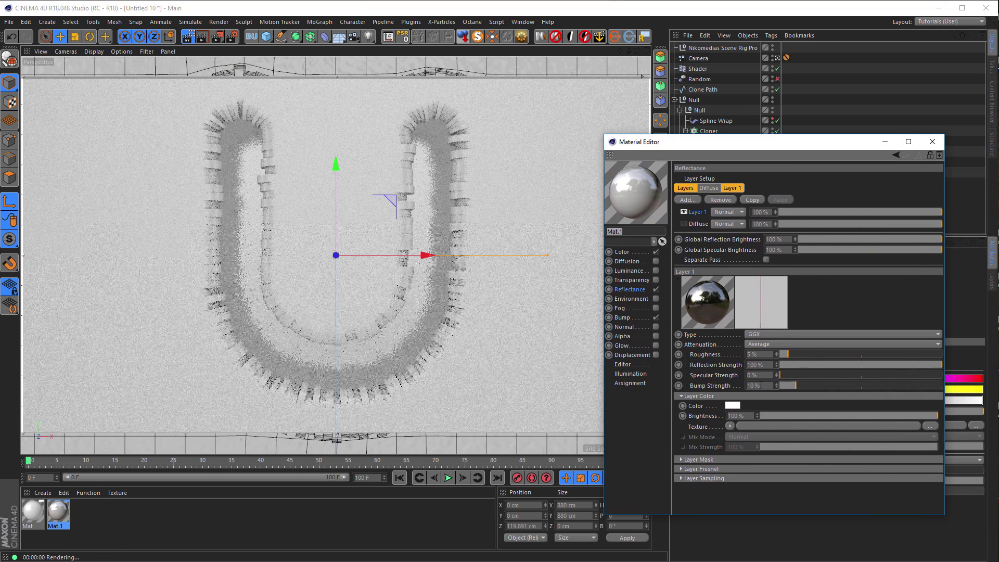
pyautogui.click(784, 354)
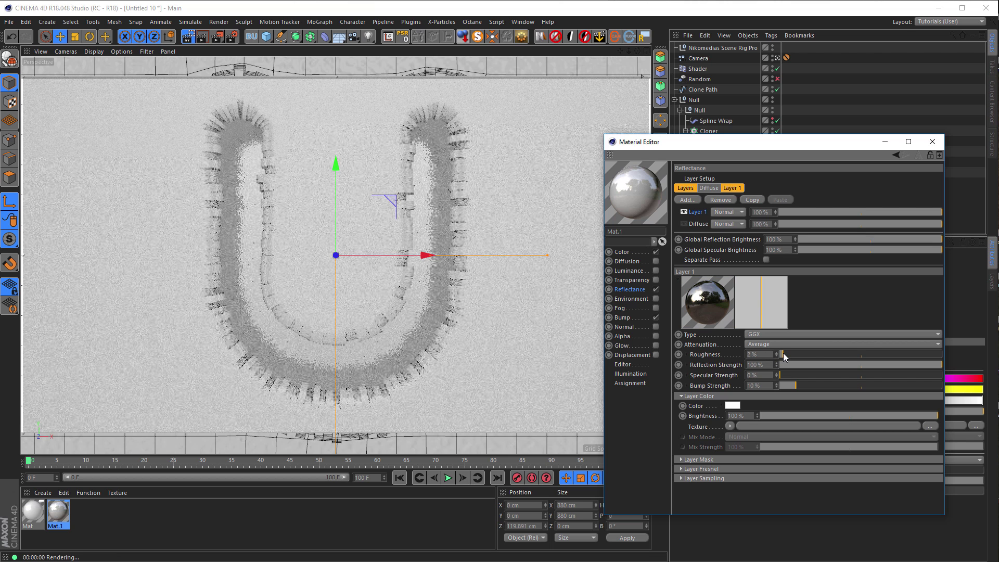
pyautogui.moveTo(783, 353); pyautogui.dragTo(742, 365)
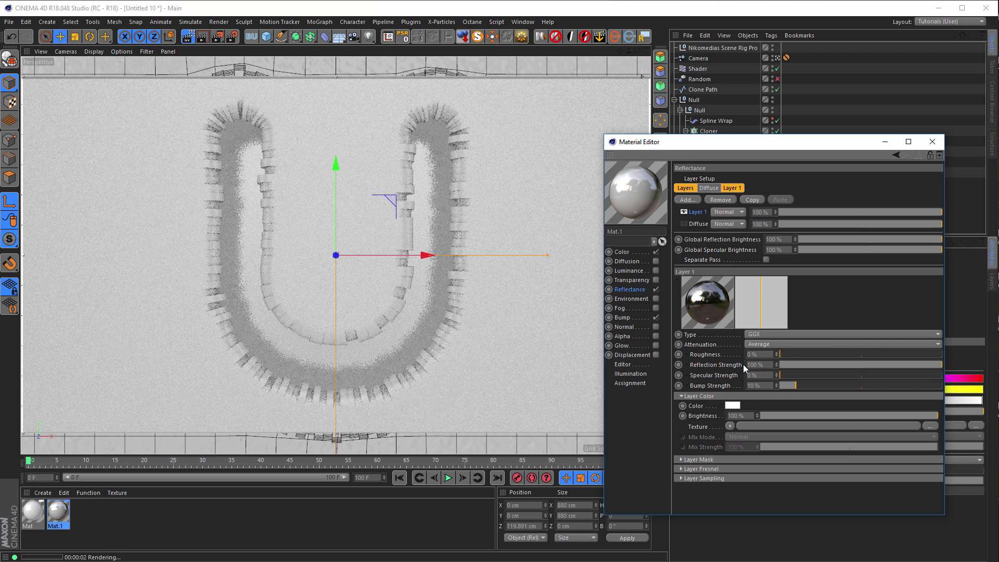
pyautogui.click(657, 317)
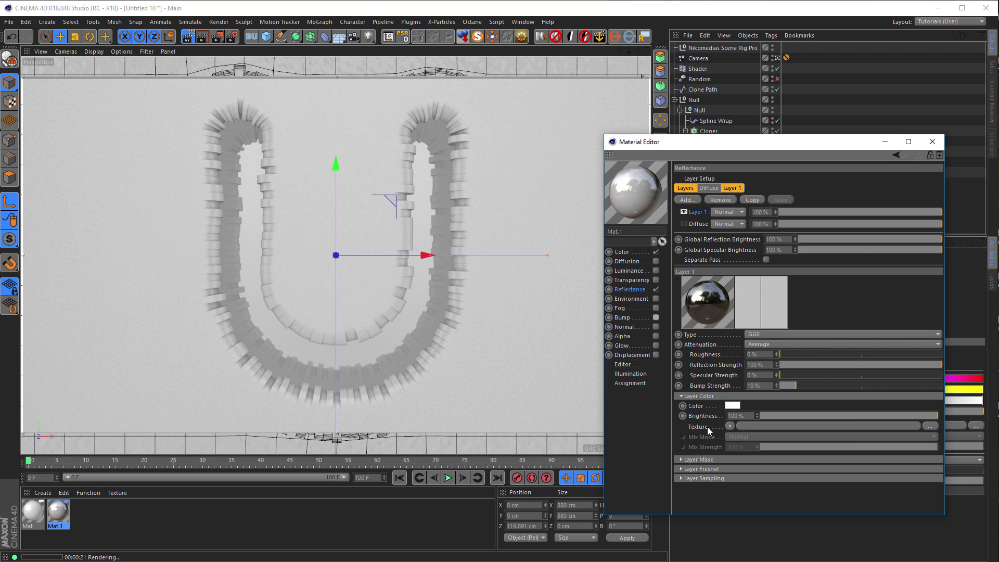
# Set the Mat.1 reflectance roughness to 10% and tint its layer color with hue 55°, saturation 34% and value 75%.
pyautogui.click(798, 354)
pyautogui.moveTo(797, 356); pyautogui.dragTo(795, 356)
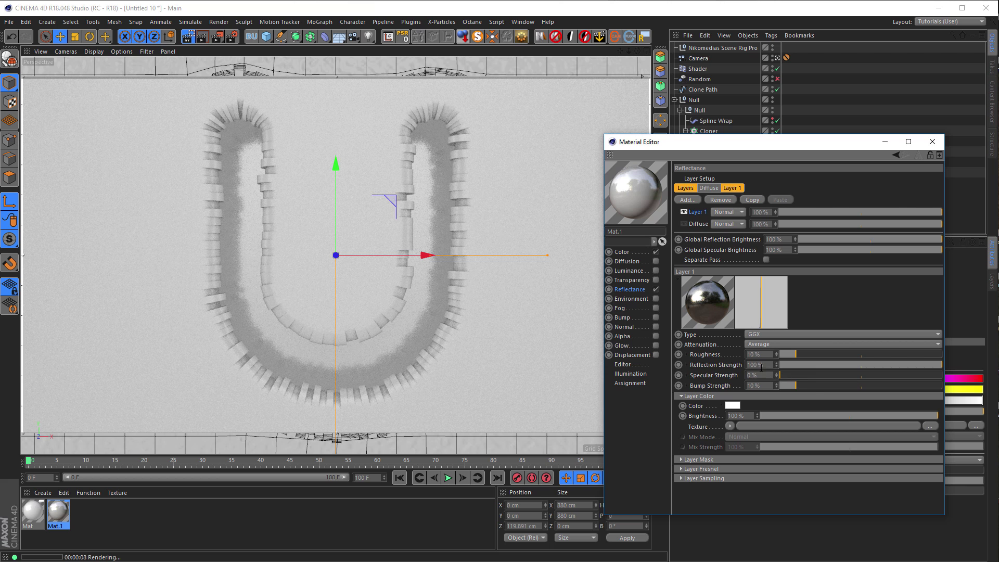
pyautogui.click(733, 406)
pyautogui.click(709, 404)
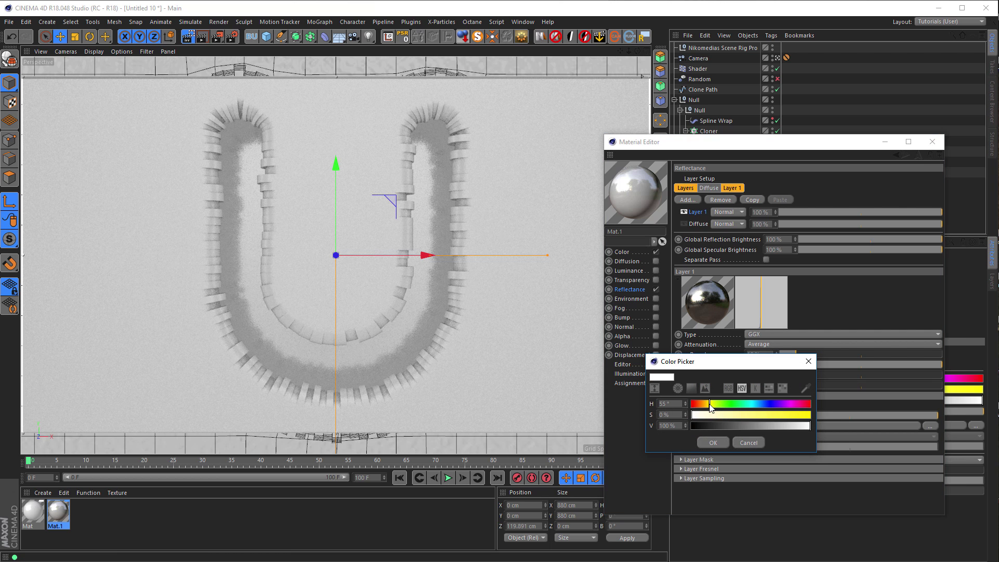
pyautogui.click(732, 414)
pyautogui.click(780, 426)
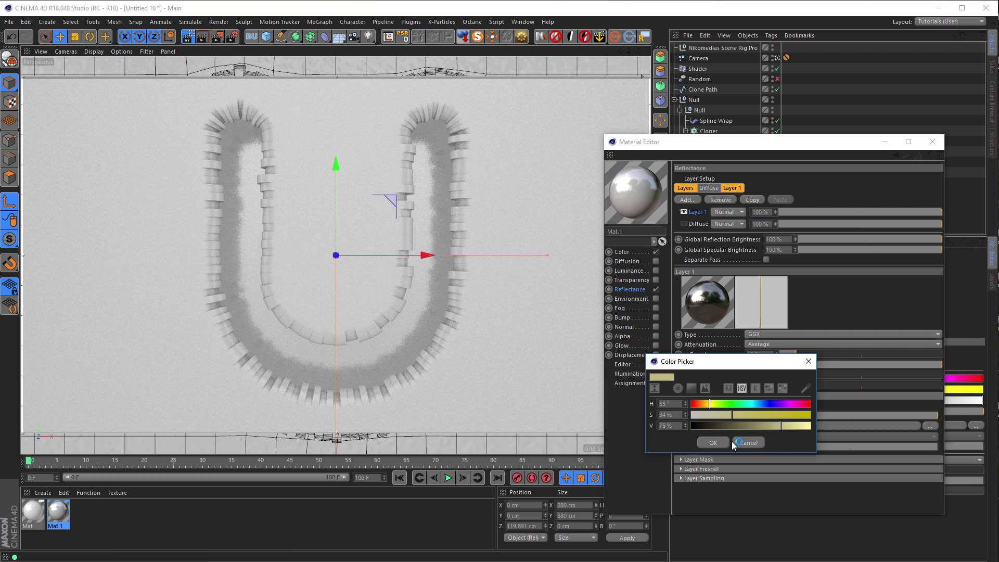
pyautogui.click(713, 442)
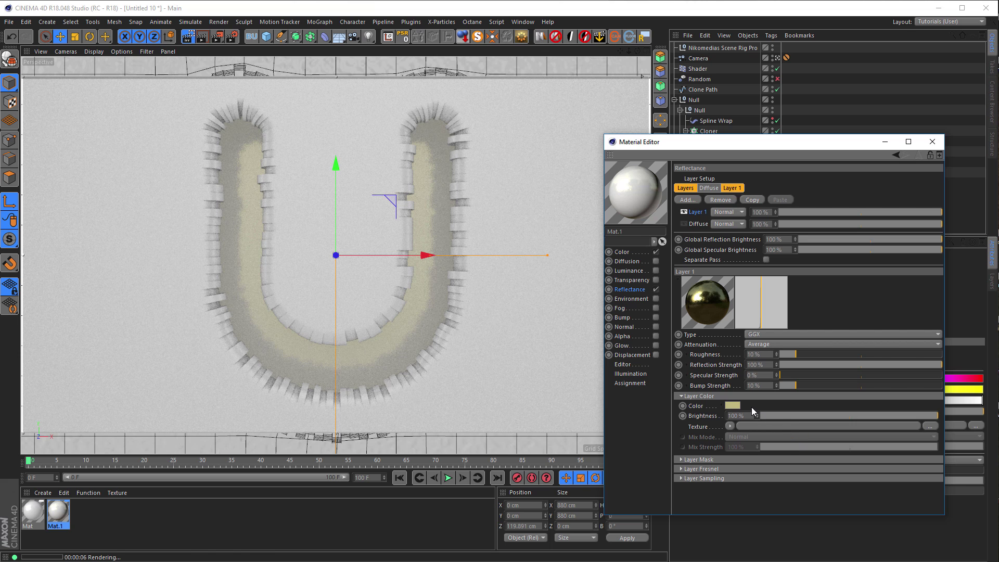
# Try darker and more saturated yellow layer colors on Mat.1, and return the color to white with saturation 0% and value 100%.
pyautogui.click(734, 405)
pyautogui.moveTo(717, 423); pyautogui.dragTo(724, 426)
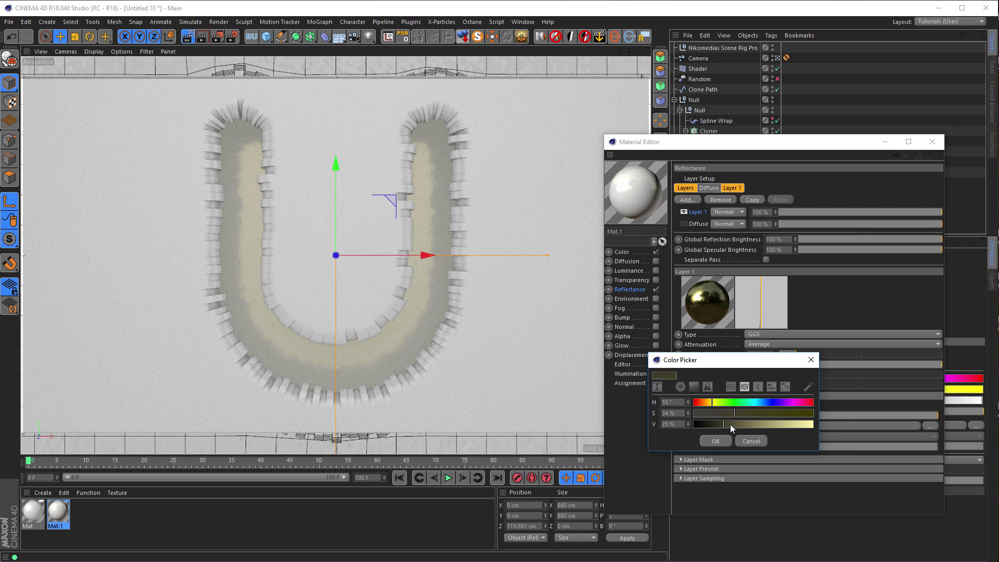
pyautogui.click(718, 441)
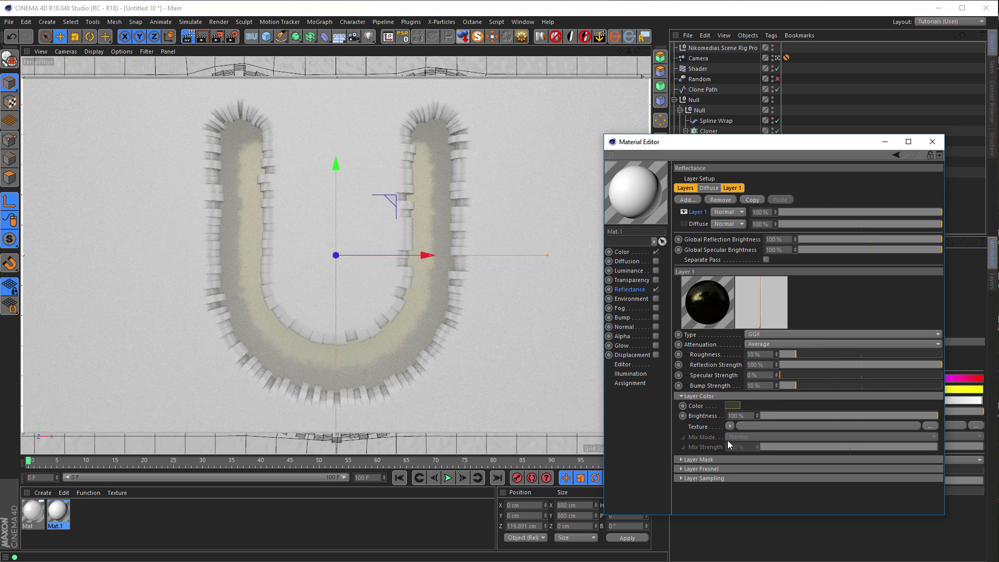
pyautogui.click(721, 405)
pyautogui.moveTo(774, 451); pyautogui.dragTo(911, 450)
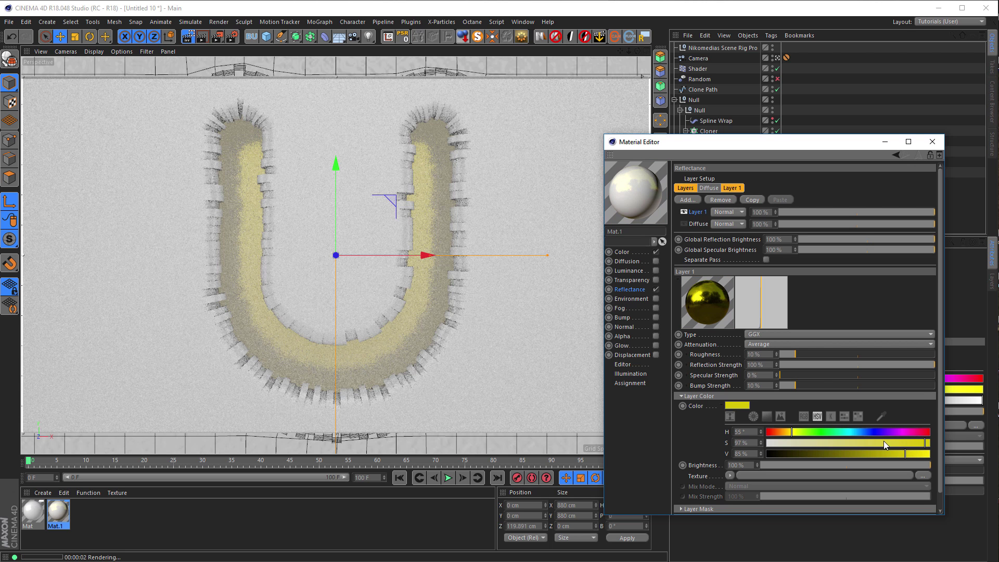
pyautogui.moveTo(884, 441); pyautogui.dragTo(765, 442)
pyautogui.moveTo(847, 451); pyautogui.dragTo(949, 460)
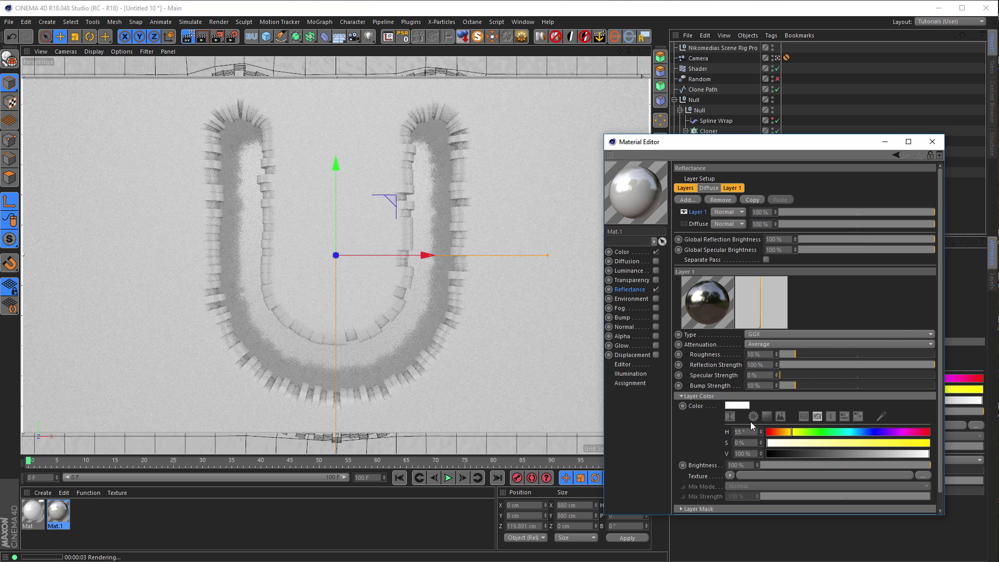
# Set the Mat.1 reflection strength and roughness to 5% each, and darken its base color to a value of 49%.
pyautogui.moveTo(854, 366); pyautogui.dragTo(814, 366)
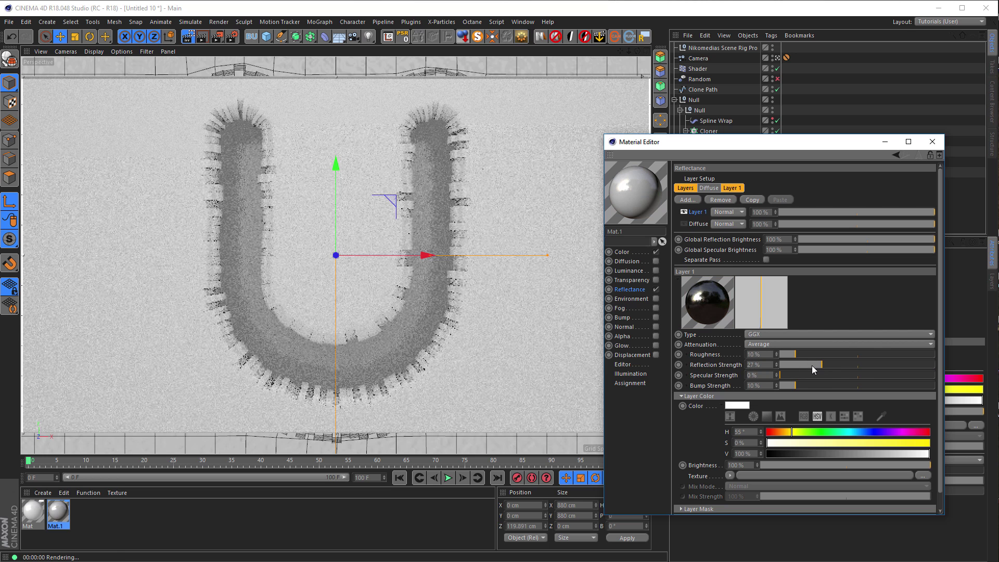
pyautogui.moveTo(795, 355); pyautogui.dragTo(785, 354)
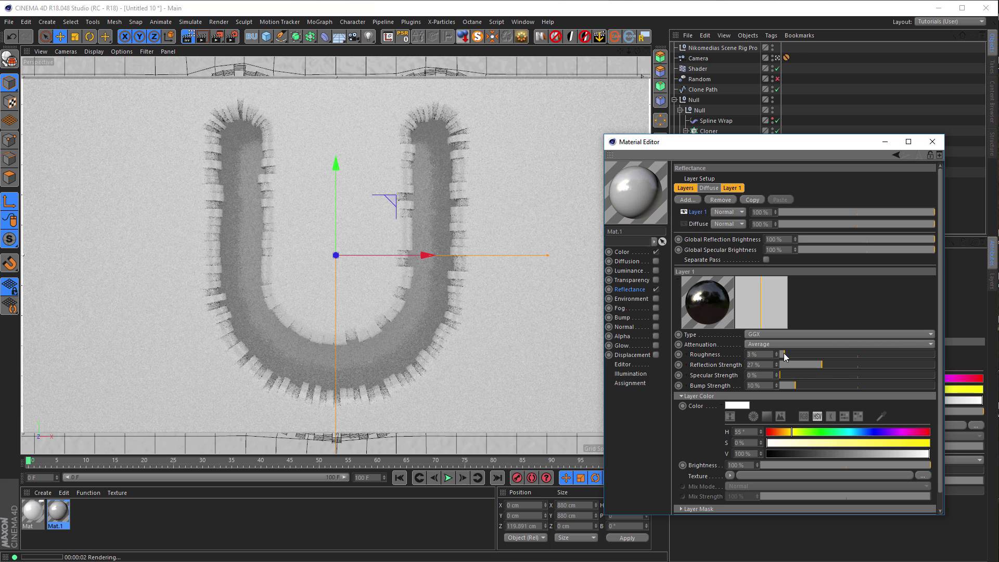
pyautogui.moveTo(799, 366); pyautogui.dragTo(787, 366)
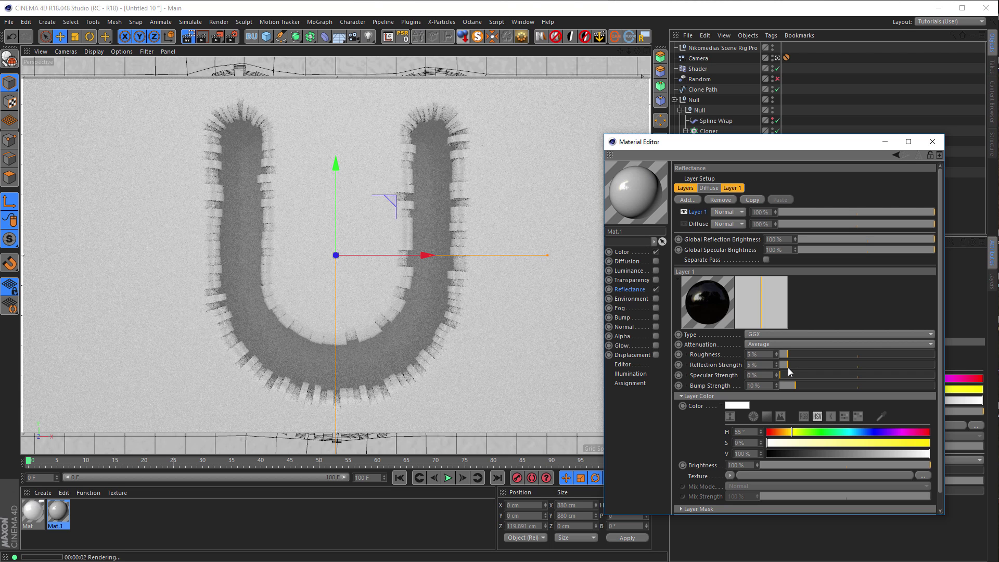
pyautogui.click(623, 252)
pyautogui.moveTo(902, 229); pyautogui.dragTo(851, 229)
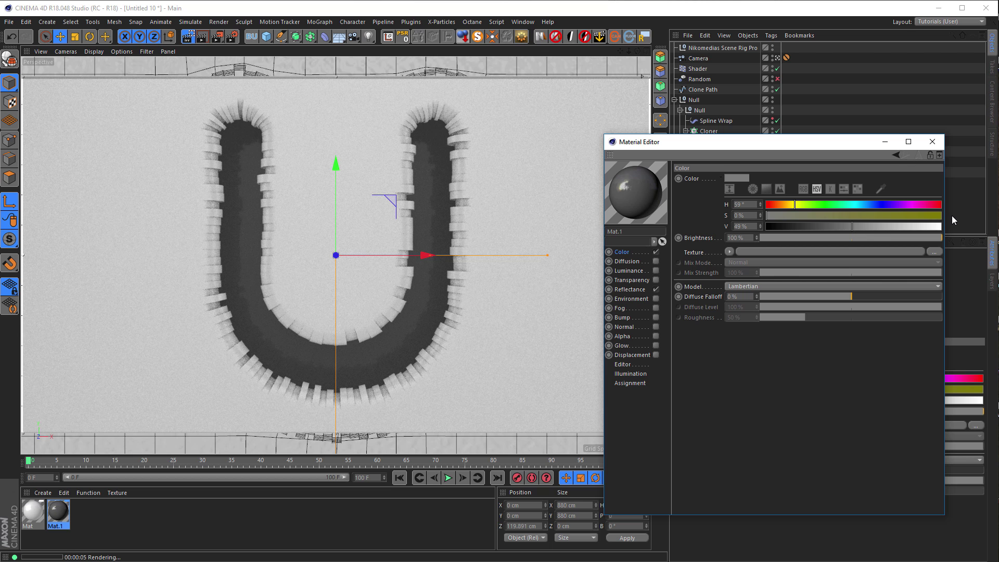
# Raise the Mat.1 reflectance roughness to 19% and close the material editor.
pyautogui.click(635, 290)
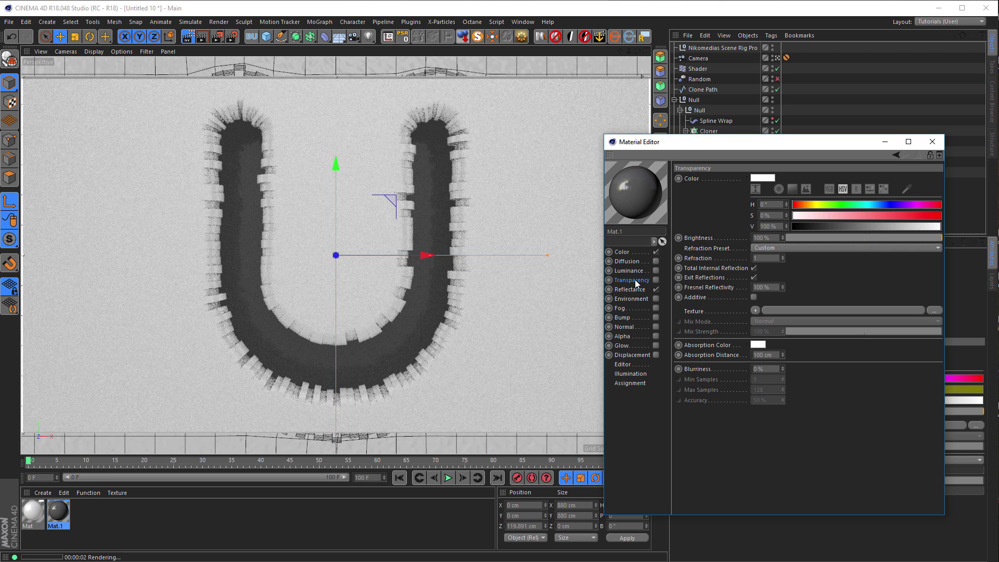
pyautogui.click(636, 289)
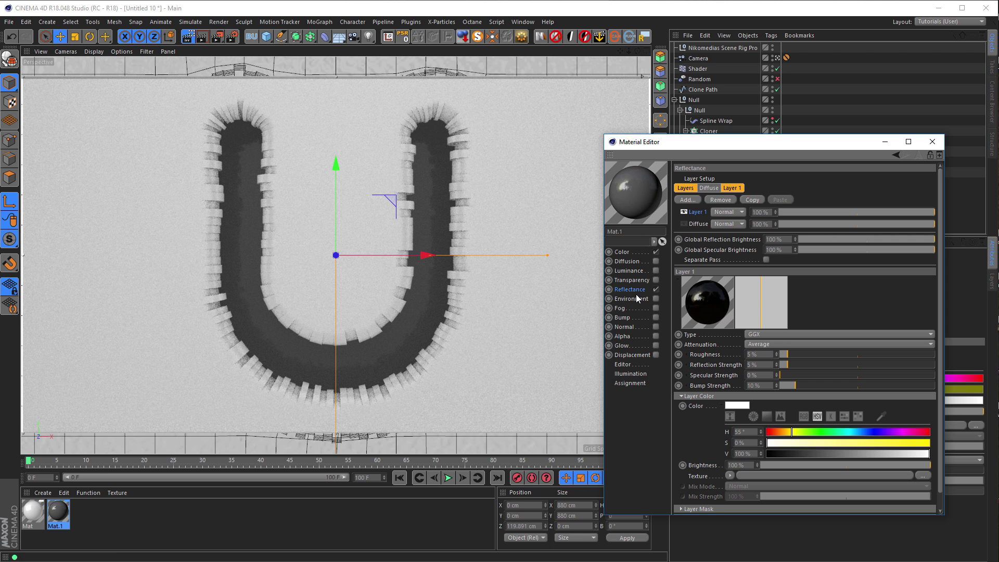
pyautogui.moveTo(787, 354); pyautogui.dragTo(816, 358)
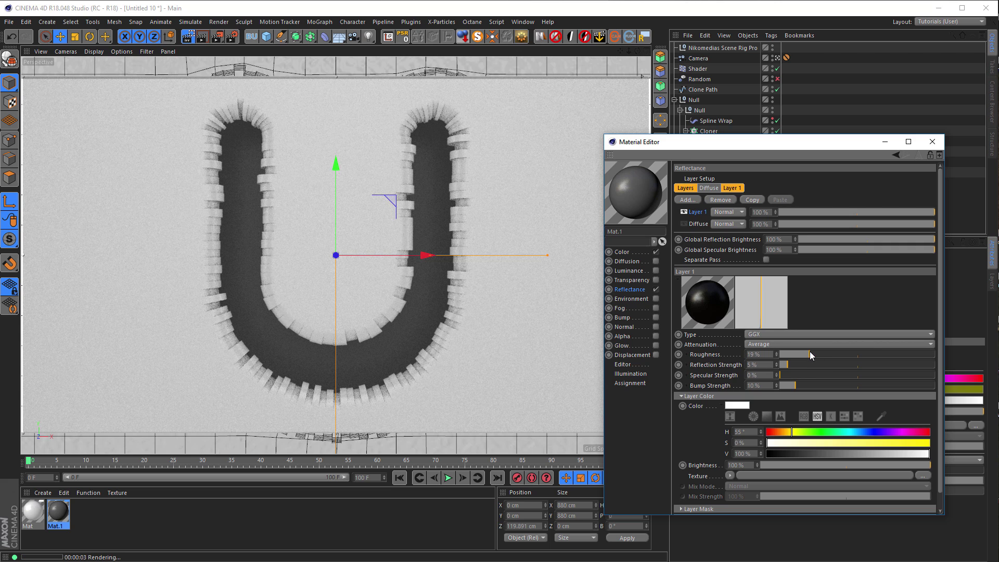
pyautogui.click(932, 142)
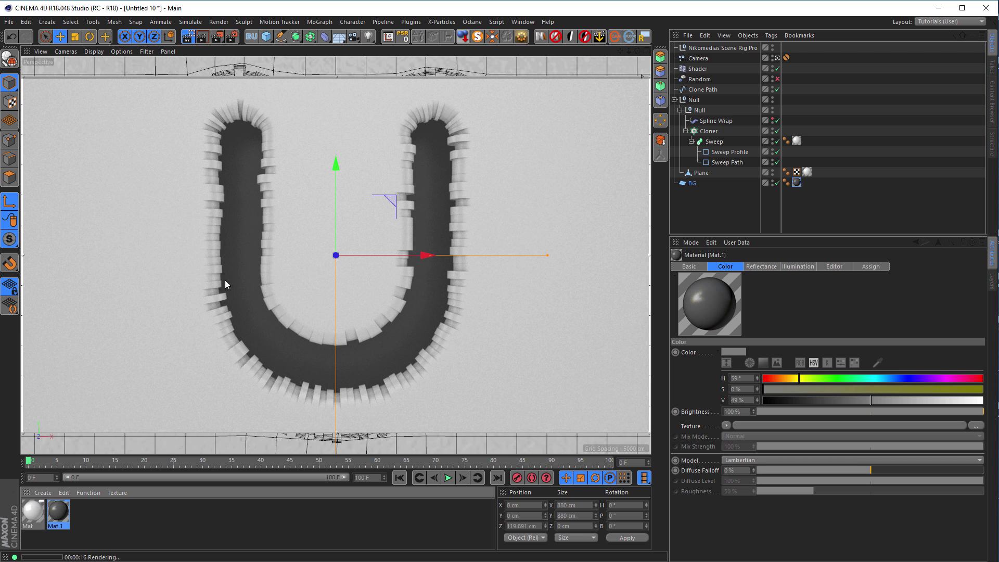
# Try X position offsets of 50 cm and 40 cm on the Shader effector, and return the offset to 30 cm.
pyautogui.click(697, 68)
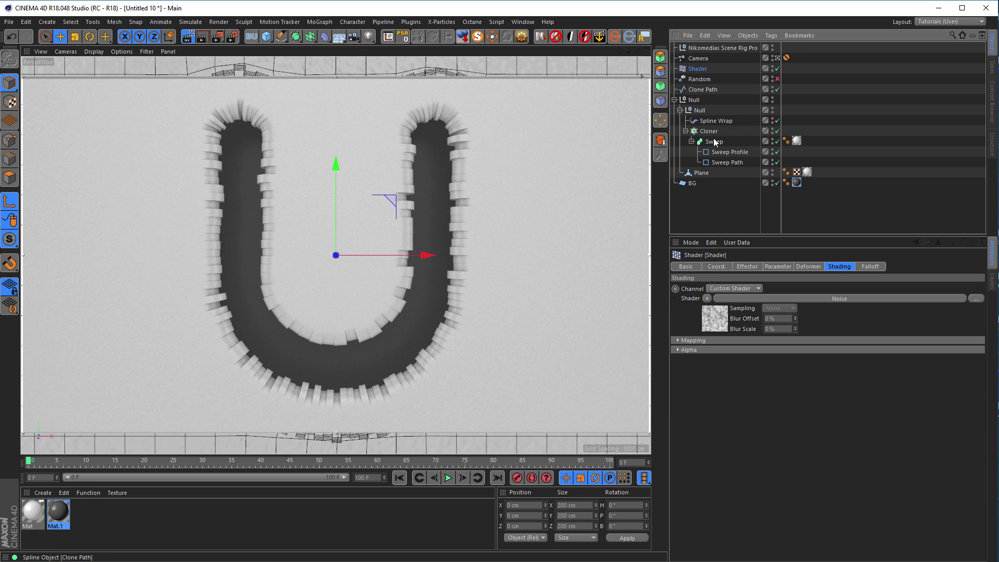
pyautogui.click(778, 266)
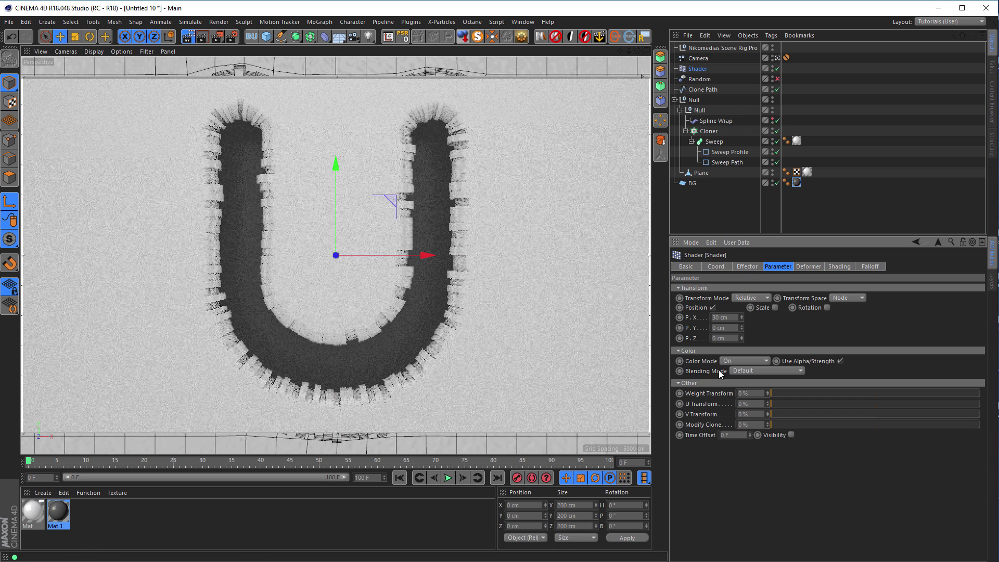
pyautogui.doubleClick(722, 318)
pyautogui.write('50')
pyautogui.press('Return')
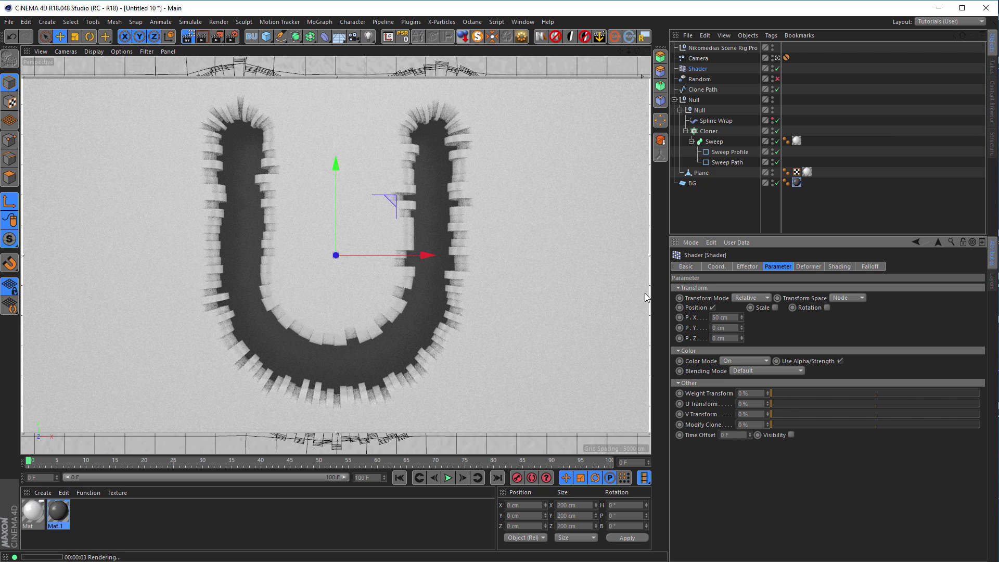
pyautogui.doubleClick(721, 317)
pyautogui.write('40')
pyautogui.press('Return')
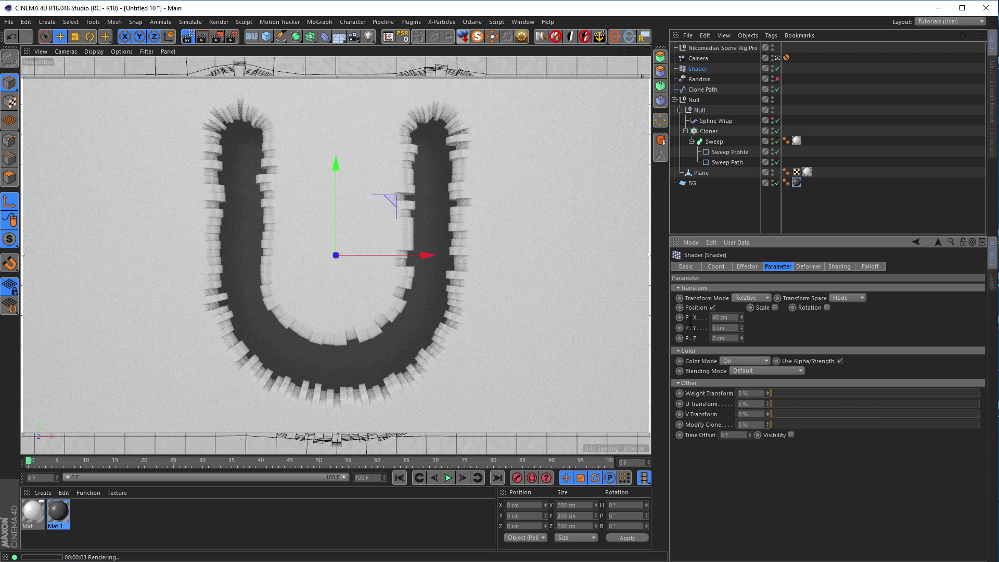
pyautogui.doubleClick(721, 318)
pyautogui.write('30')
pyautogui.press('Return')
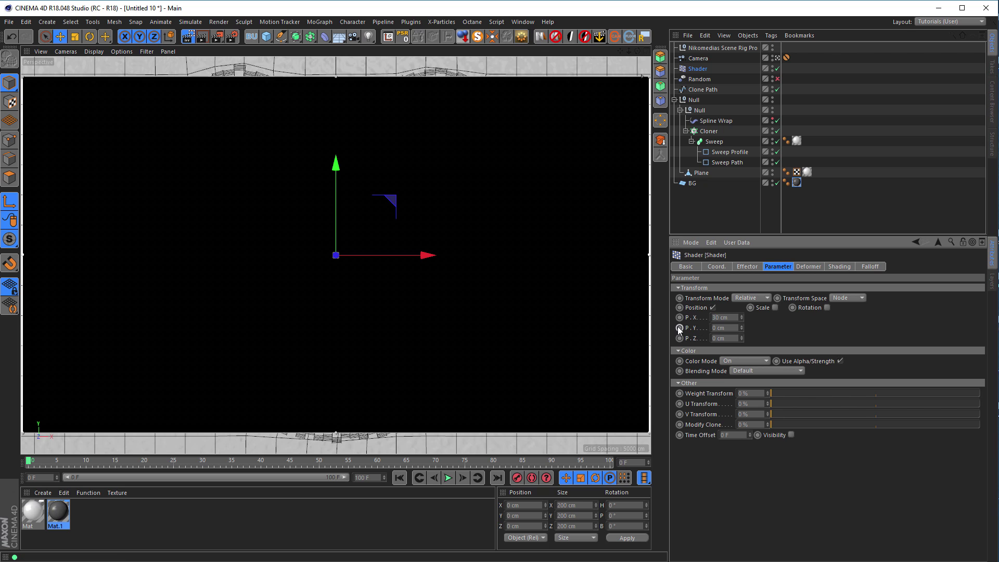
# Check the letter U reference artwork in the browser, and save the Cinema 4D project as paperwork_01 on the Desktop.
pyautogui.hotkey('alt', 'Tab')
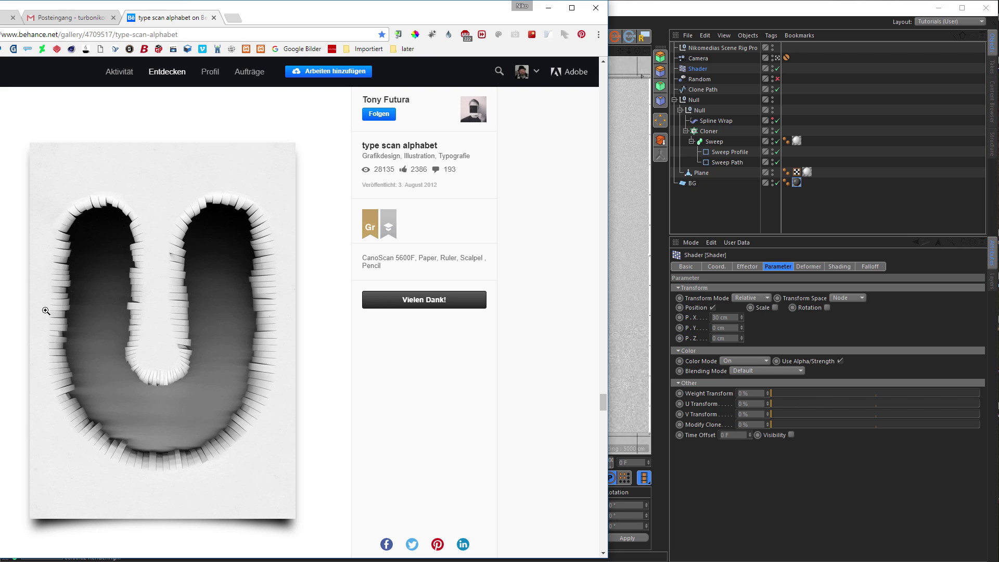
pyautogui.hotkey('alt', 'Tab')
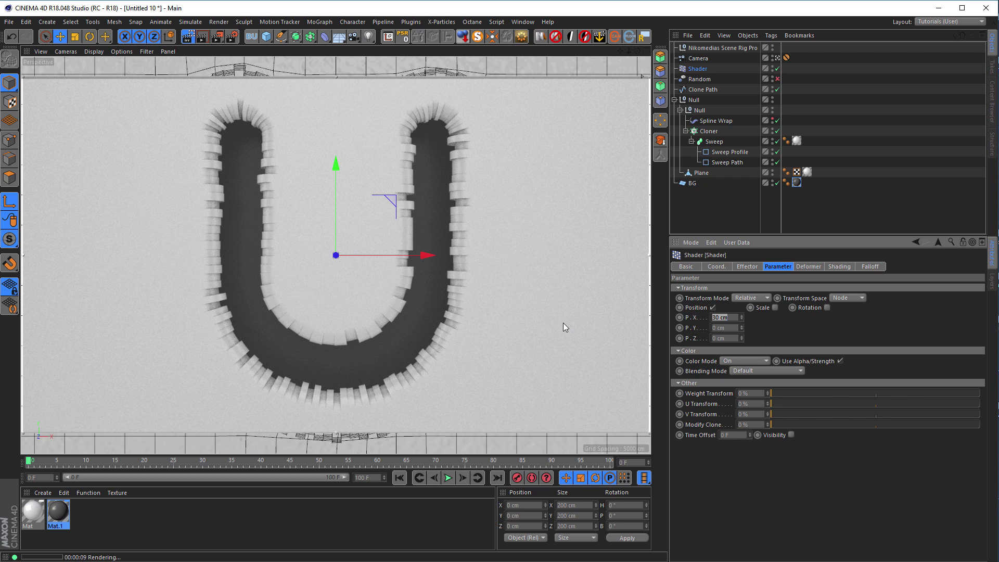
pyautogui.hotkey('ctrl', 's')
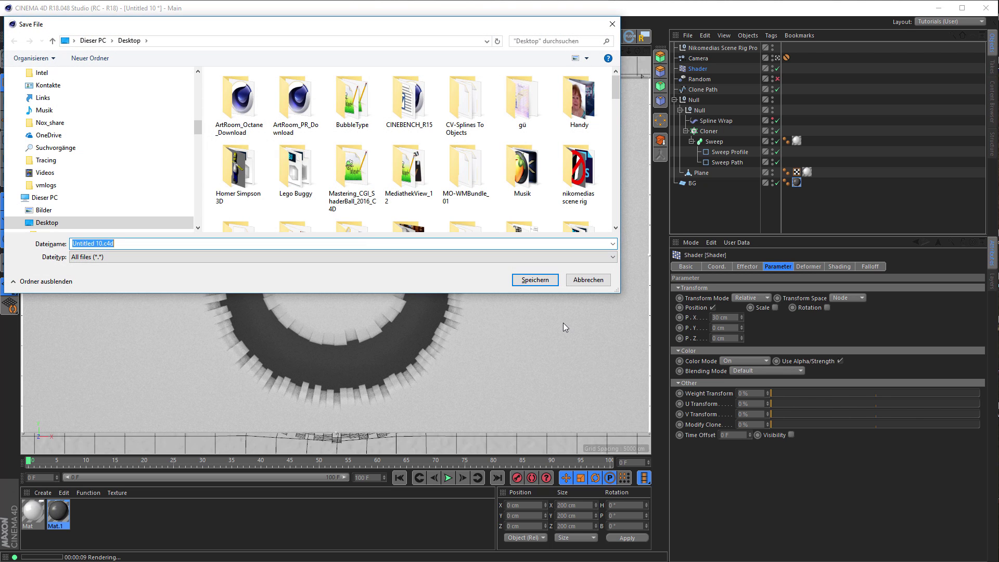
pyautogui.write('pa')
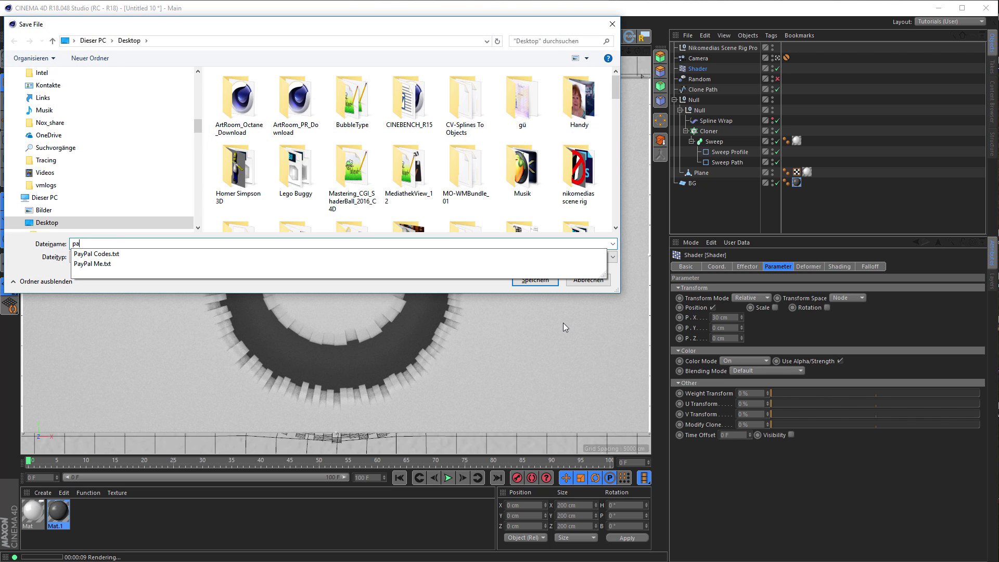
pyautogui.write('perwo')
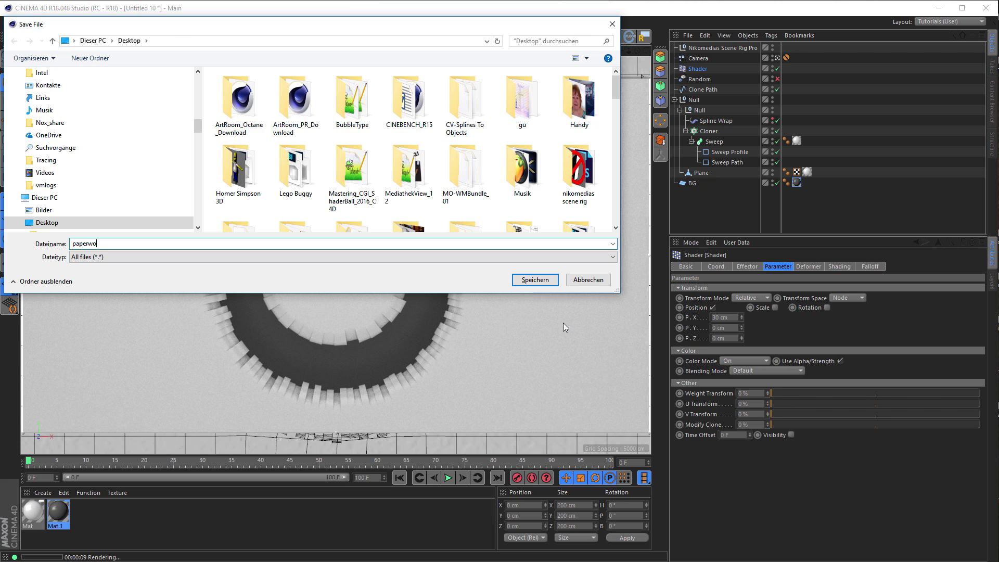
pyautogui.write('rk_01')
pyautogui.press('Return')
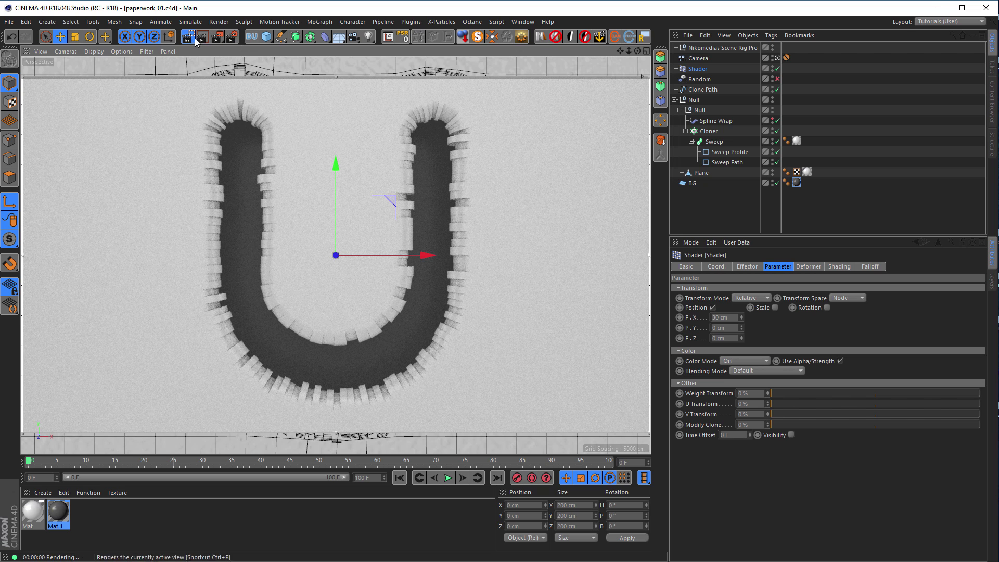
# Switch to the browser, view the letter Q artwork in the type scan alphabet gallery, and return to Cinema 4D.
pyautogui.hotkey('alt', 'Tab')
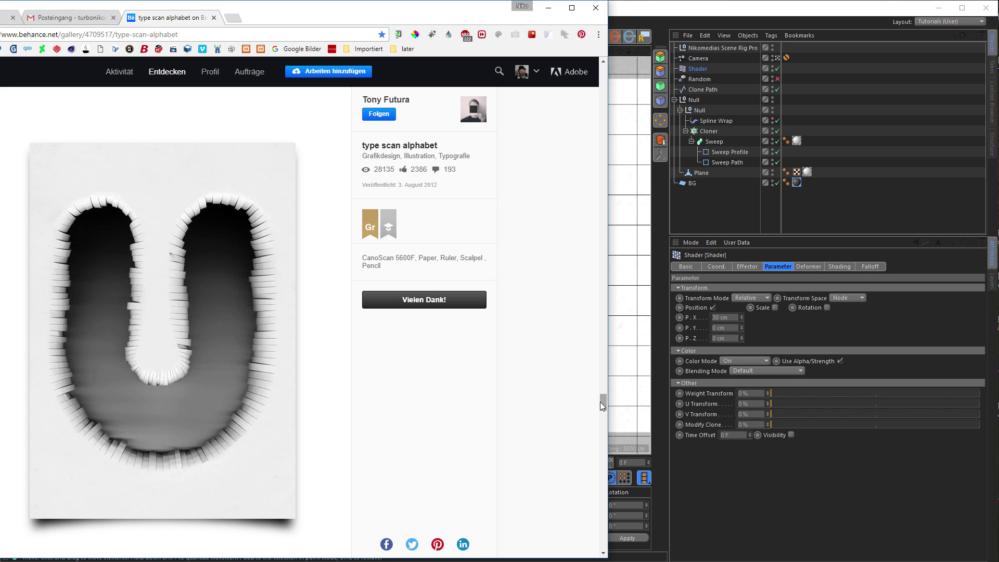
pyautogui.moveTo(600, 402); pyautogui.dragTo(601, 339)
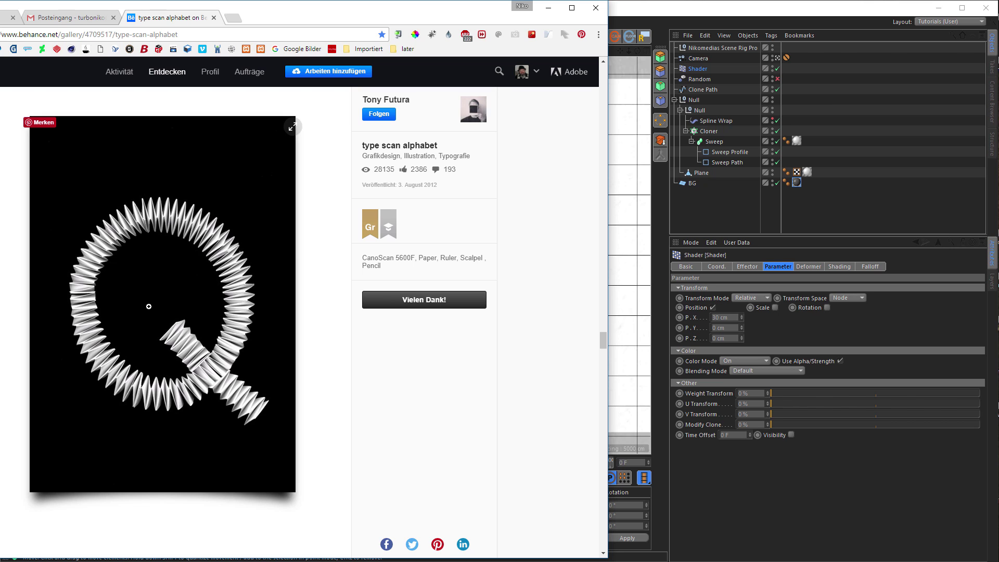
pyautogui.click(683, 19)
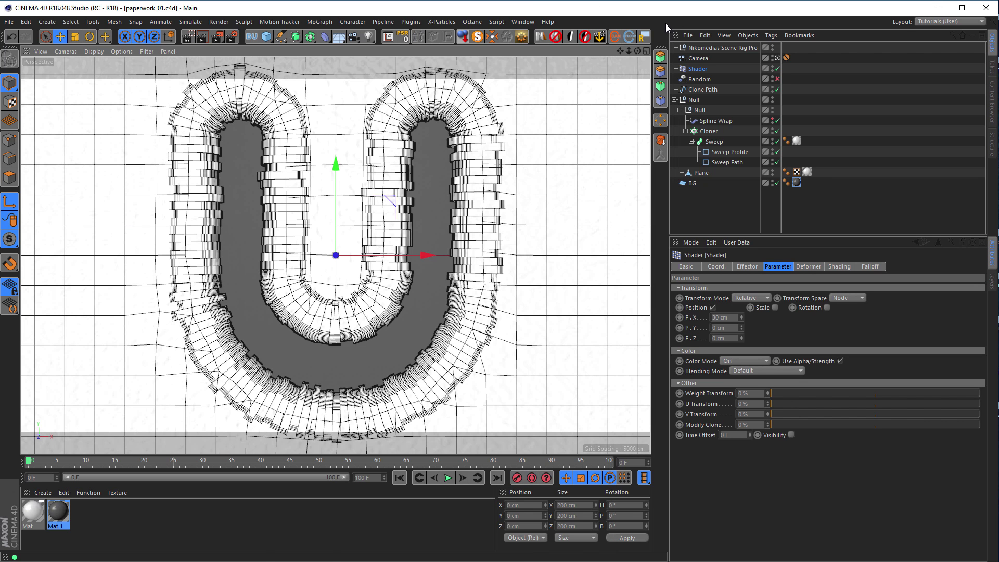
# Create a new project and add a cube with 4 segments along Y.
pyautogui.click(9, 22)
pyautogui.click(45, 39)
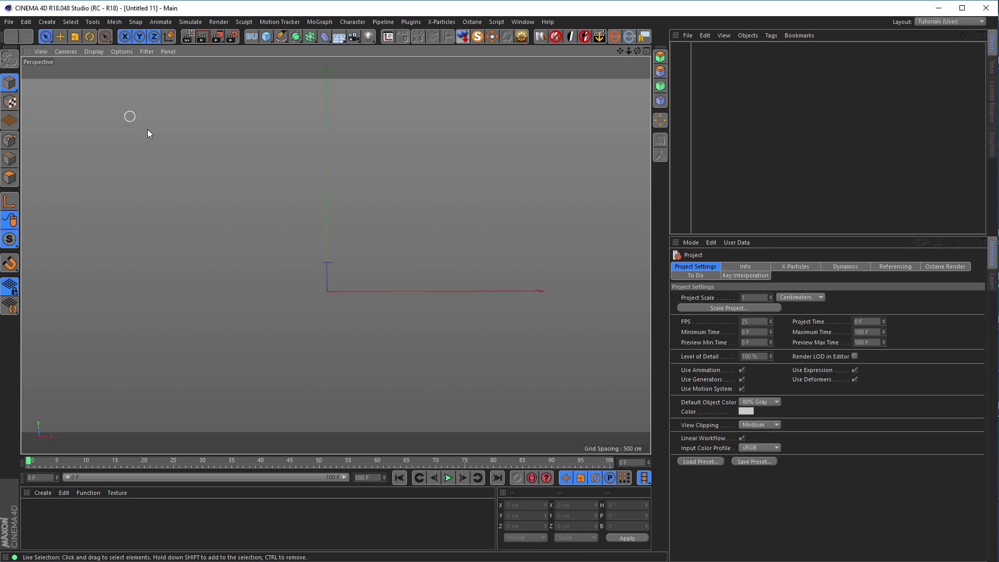
pyautogui.click(267, 39)
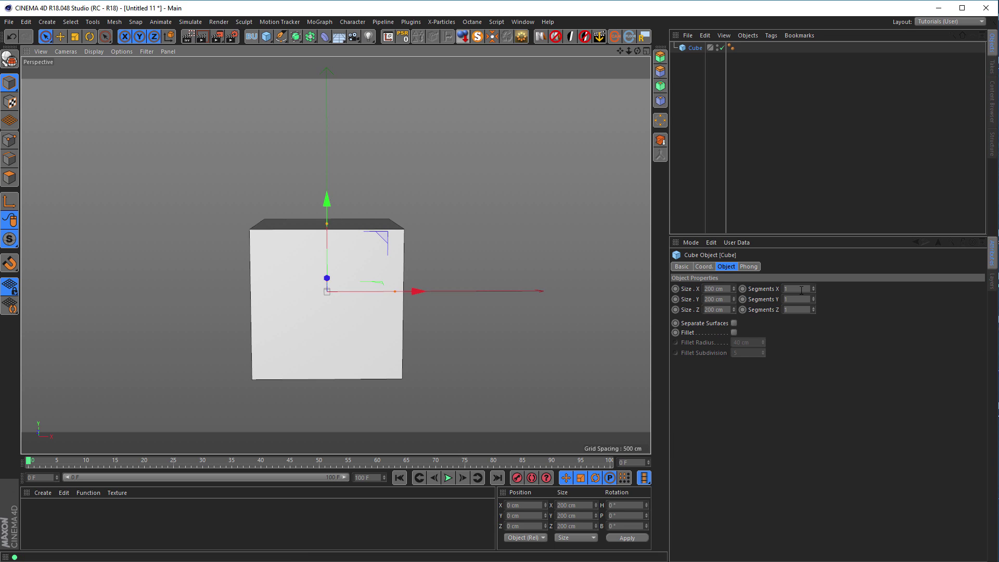
pyautogui.click(816, 298)
pyautogui.click(816, 298)
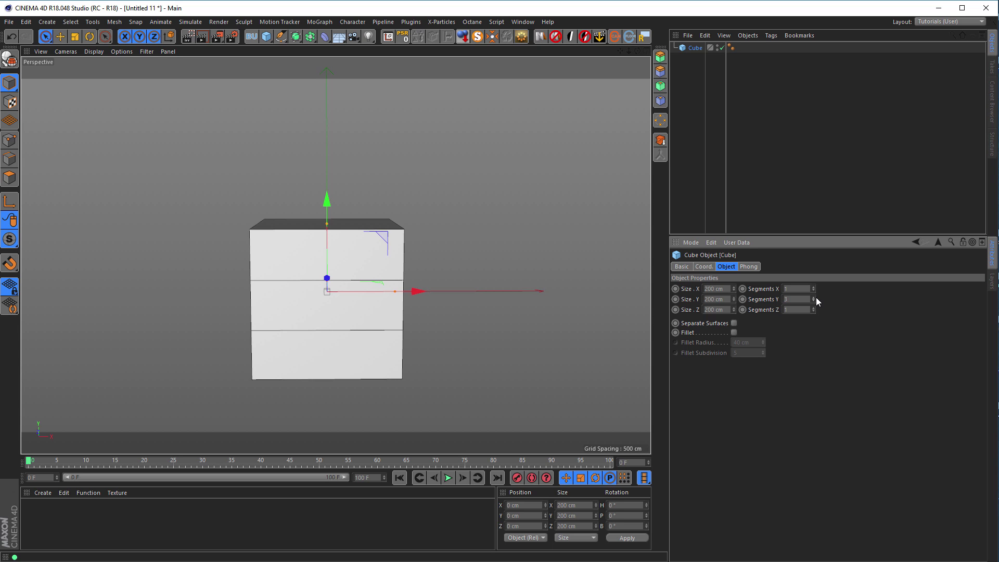
pyautogui.click(813, 298)
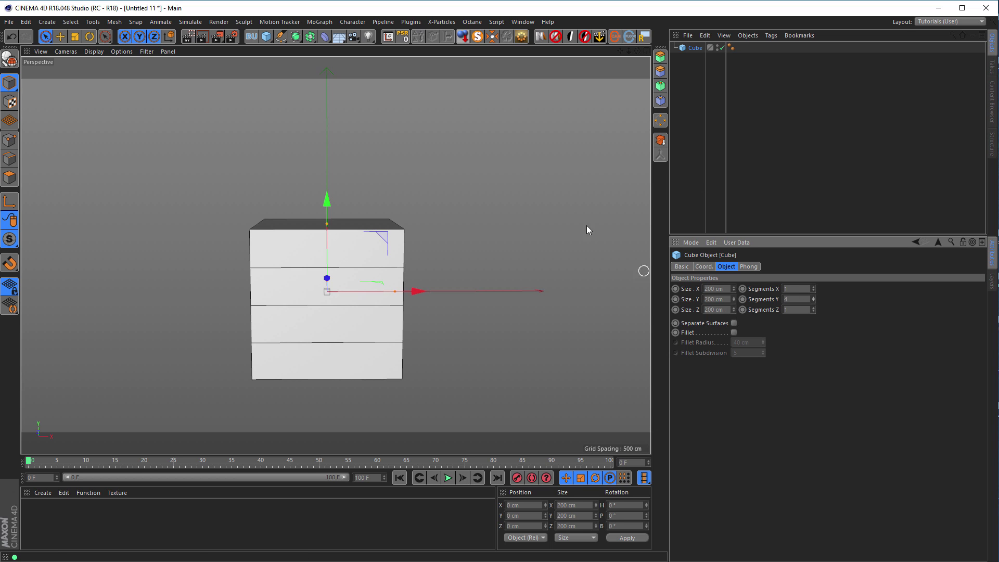
# Add a Twist deformer as a child of the cube and set its angle to 180°.
pyautogui.click(324, 38)
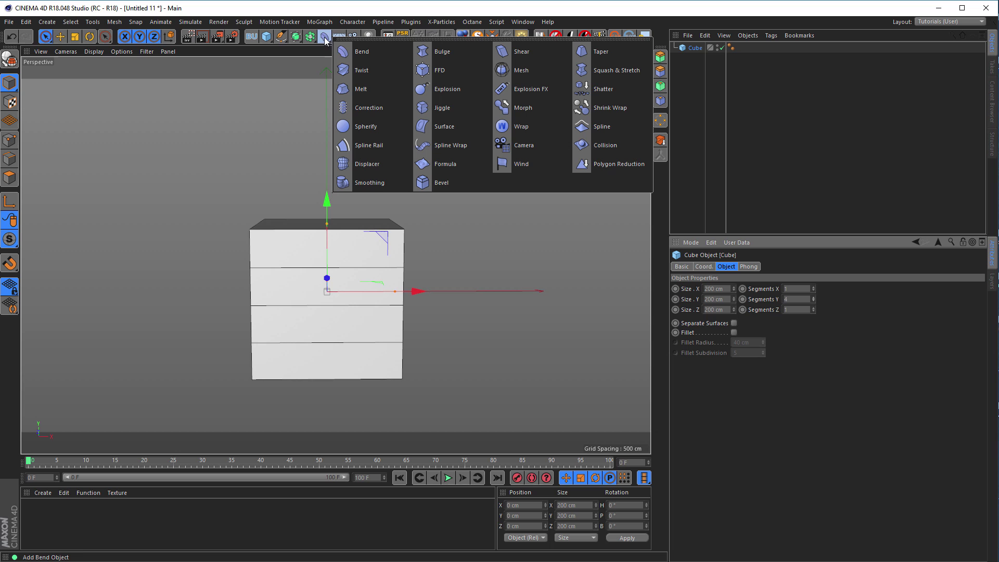
pyautogui.keyDown('shift'); pyautogui.click(369, 70); pyautogui.keyUp('shift')
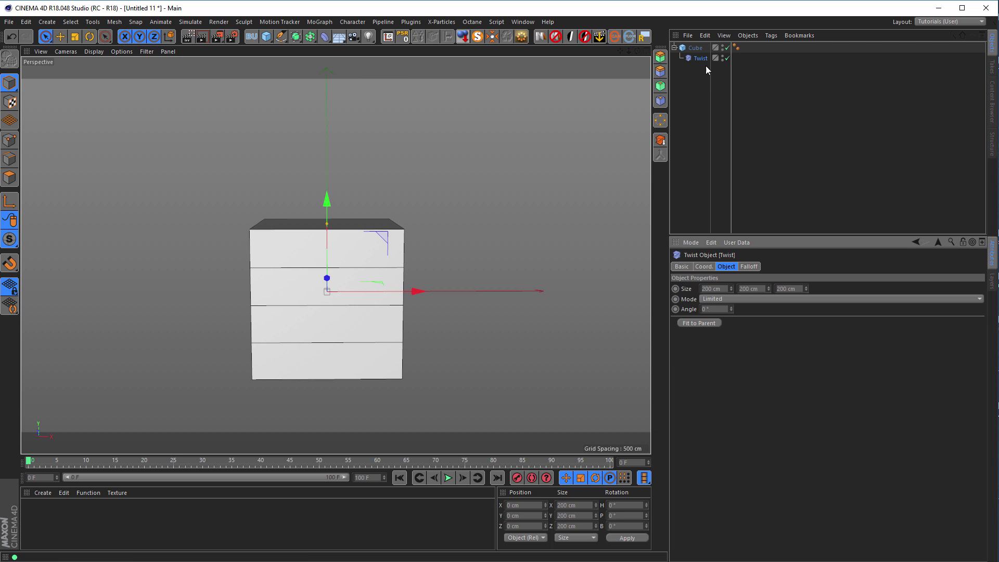
pyautogui.click(729, 309)
pyautogui.write('180')
pyautogui.press('Return')
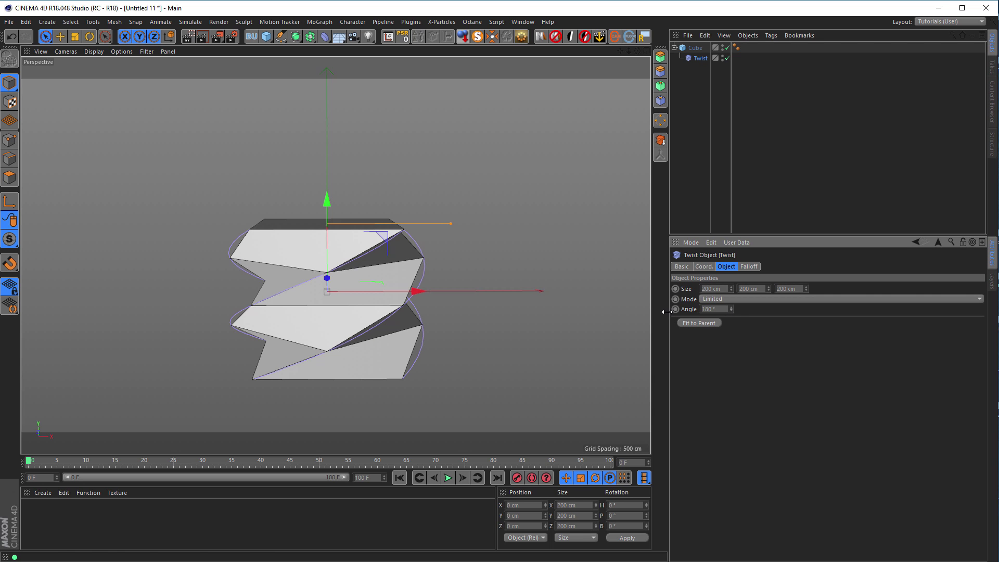
pyautogui.keyDown('alt'); pyautogui.moveTo(312, 260); pyautogui.dragTo(257, 260); pyautogui.keyUp('alt')
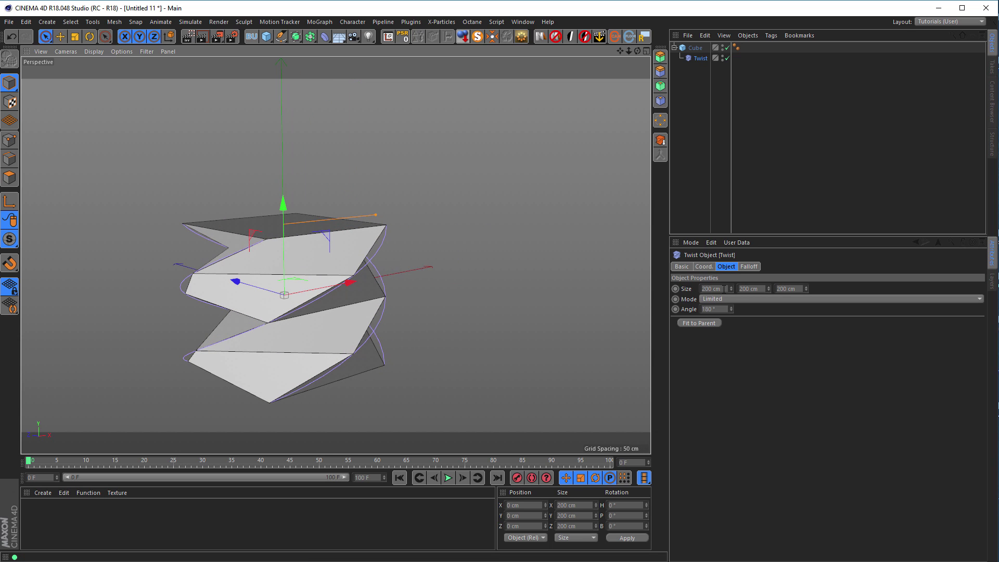
# Try a Y size of 100 cm on the Twist deformer, and undo the change.
pyautogui.click(755, 288)
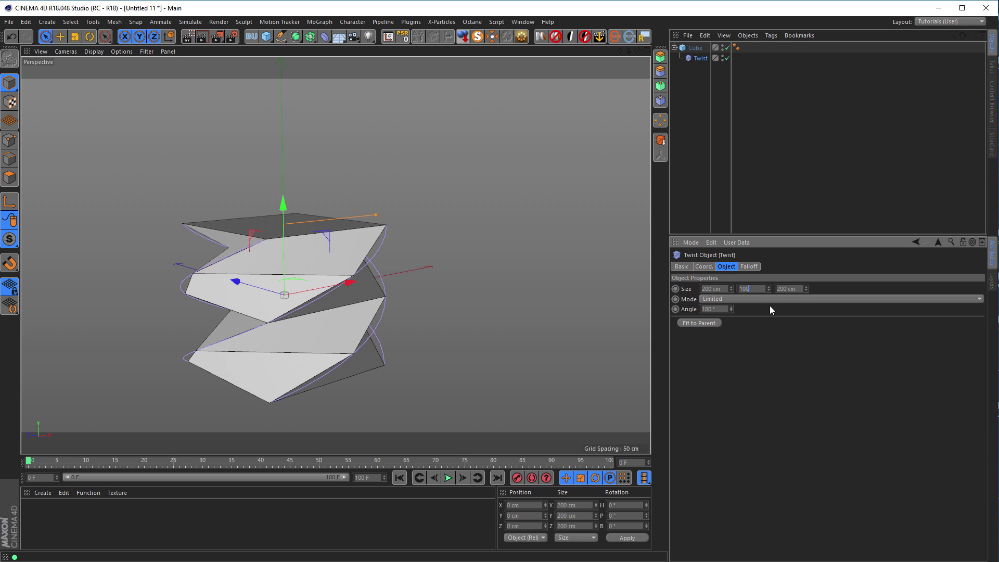
pyautogui.write('100')
pyautogui.press('Return')
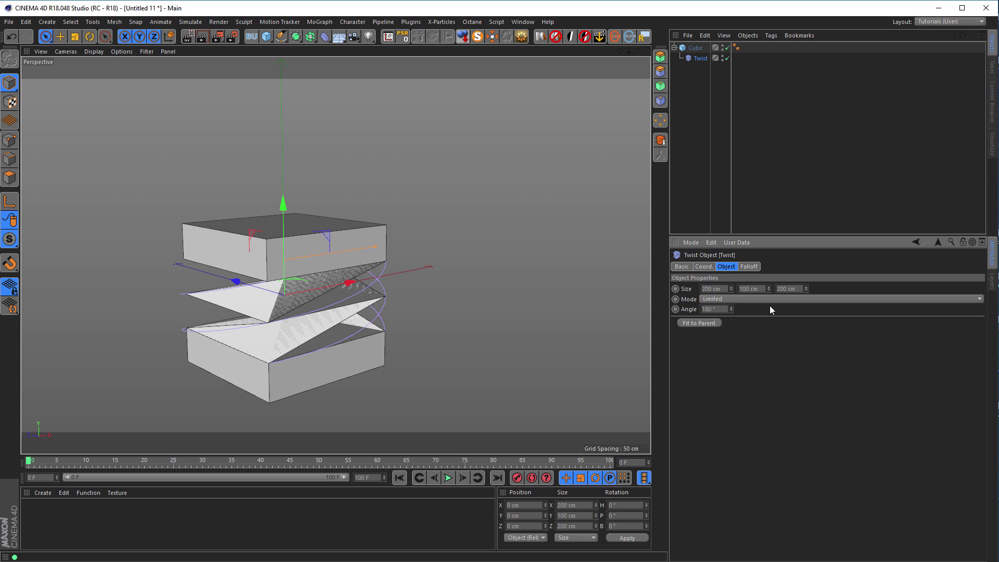
pyautogui.hotkey('ctrl', 'z')
# Set the Y size of both the cube and its Twist deformer to 100 cm.
pyautogui.click(695, 48)
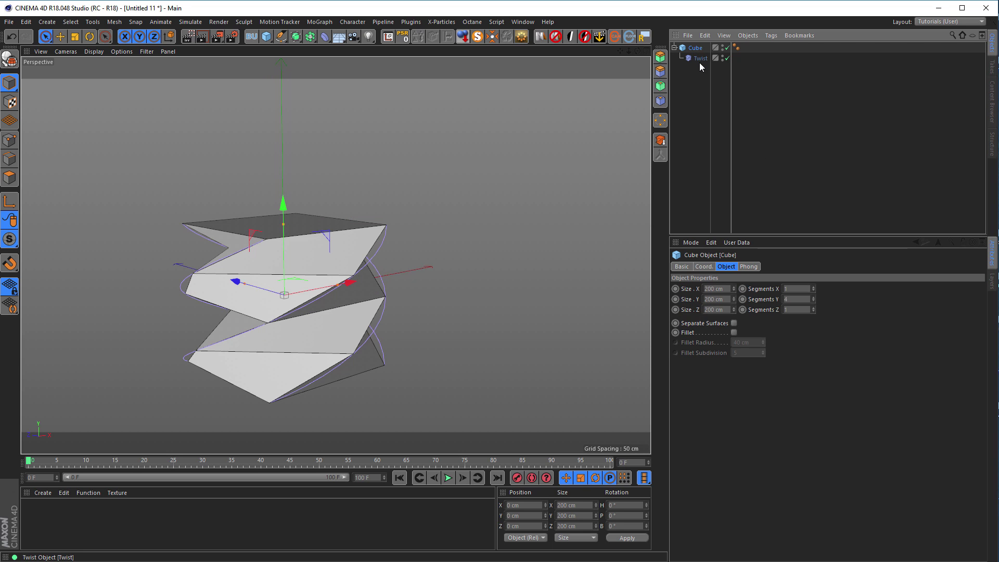
pyautogui.doubleClick(717, 299)
pyautogui.write('100')
pyautogui.press('Return')
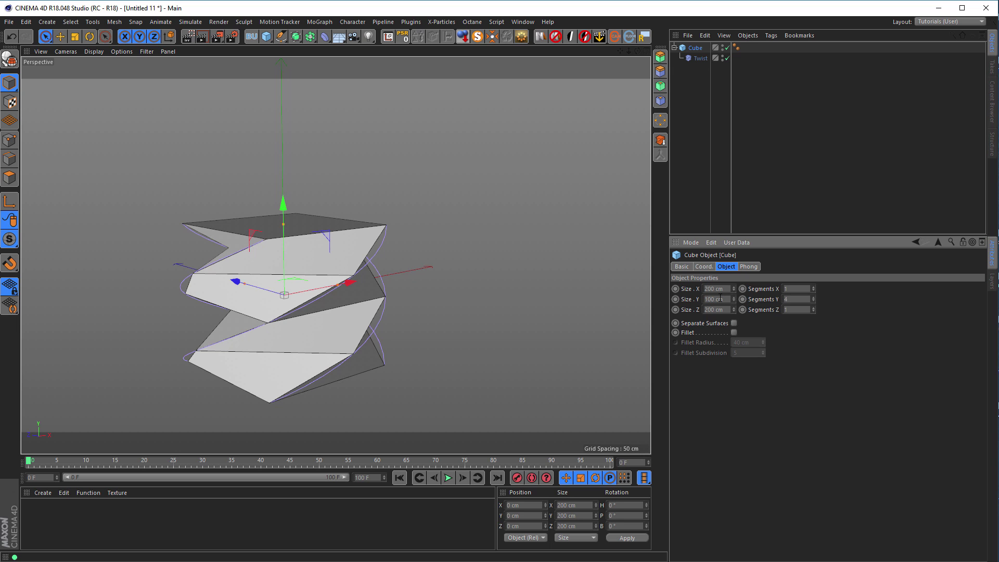
pyautogui.click(700, 58)
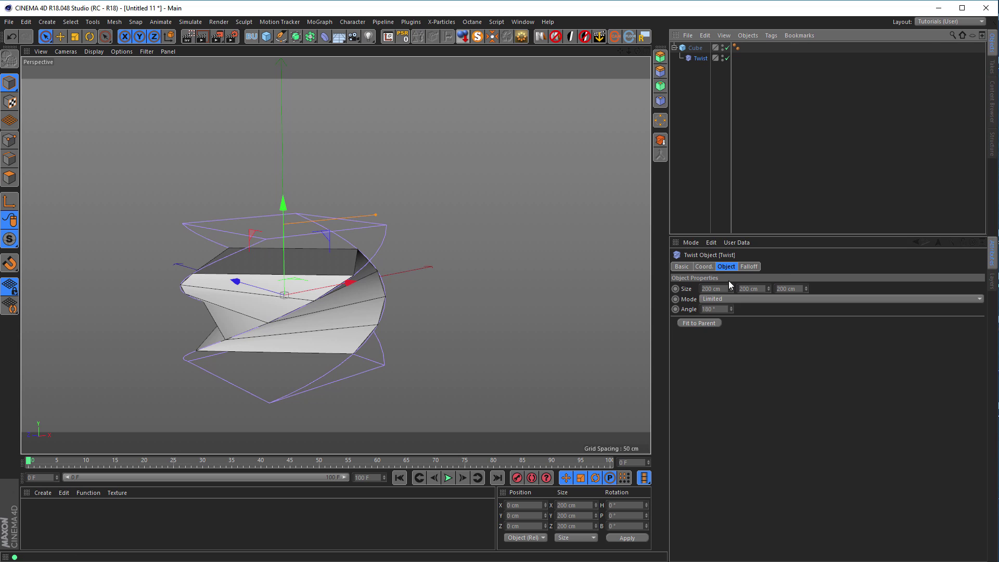
pyautogui.doubleClick(749, 289)
pyautogui.write('100')
pyautogui.press('Return')
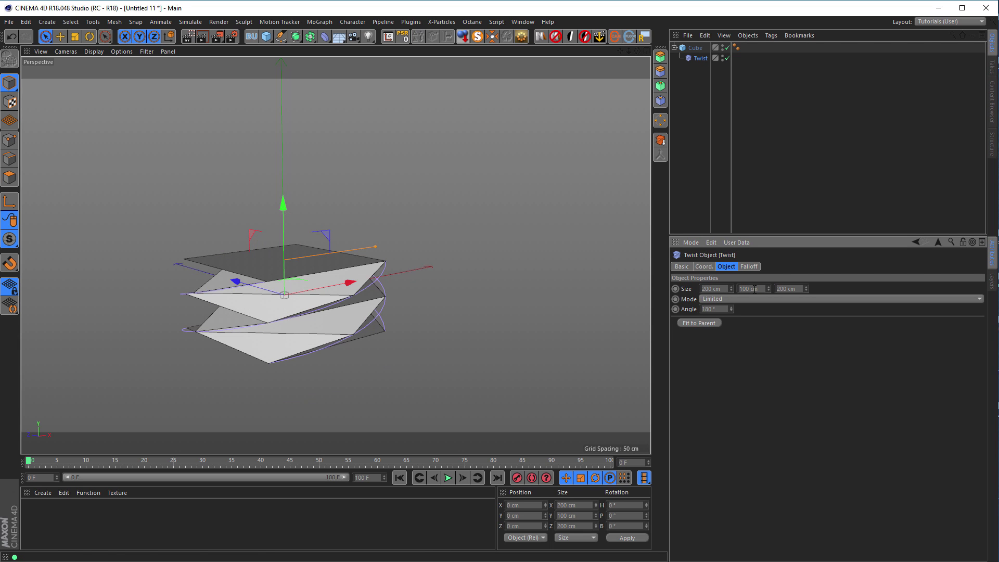
pyautogui.keyDown('alt'); pyautogui.moveTo(555, 311); pyautogui.dragTo(435, 220); pyautogui.keyUp('alt')
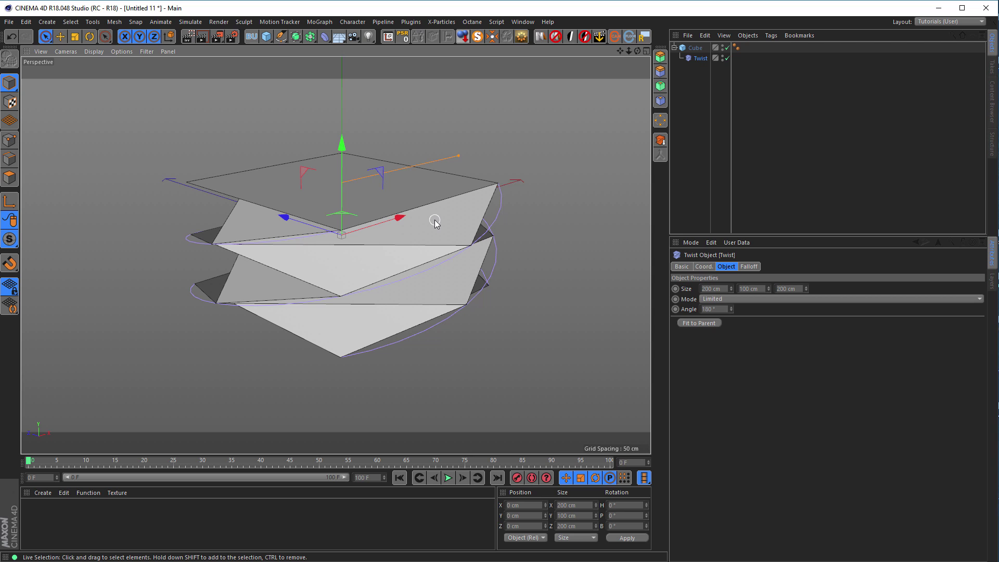
# Group the cube in a null and move the Twist deformer out of the cube to sit above it in the null.
pyautogui.click(696, 48)
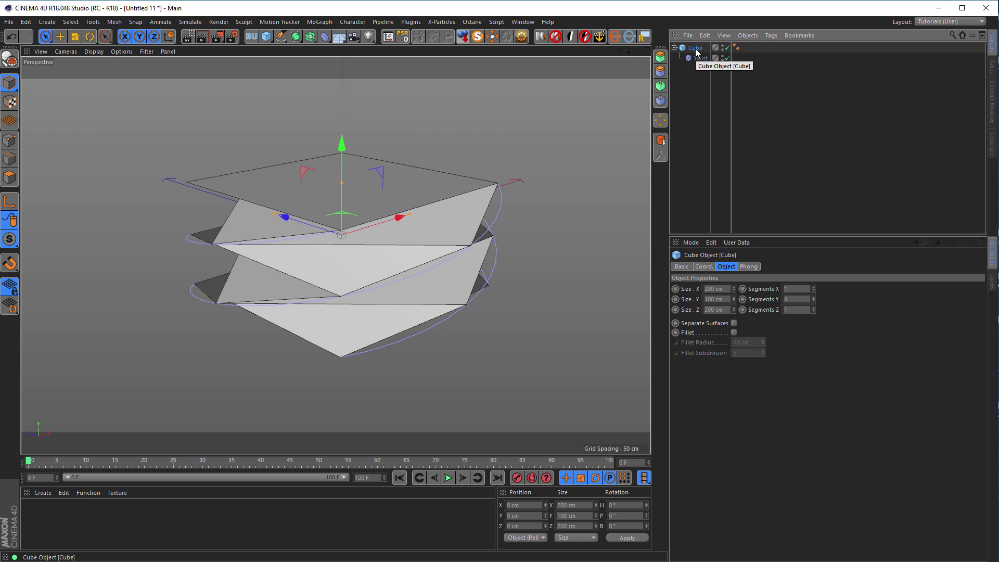
pyautogui.hotkey('alt', 'g')
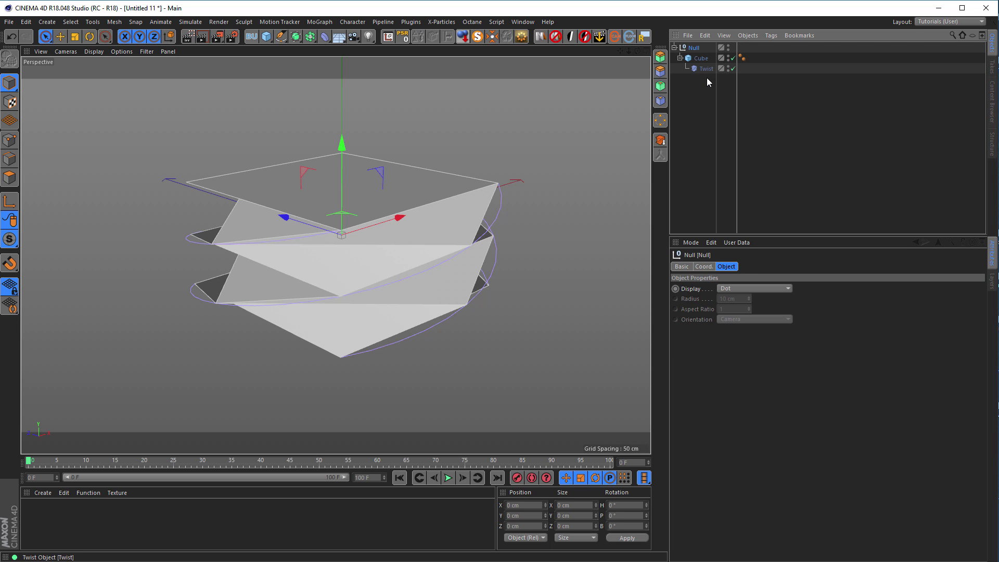
pyautogui.moveTo(706, 69); pyautogui.dragTo(699, 54)
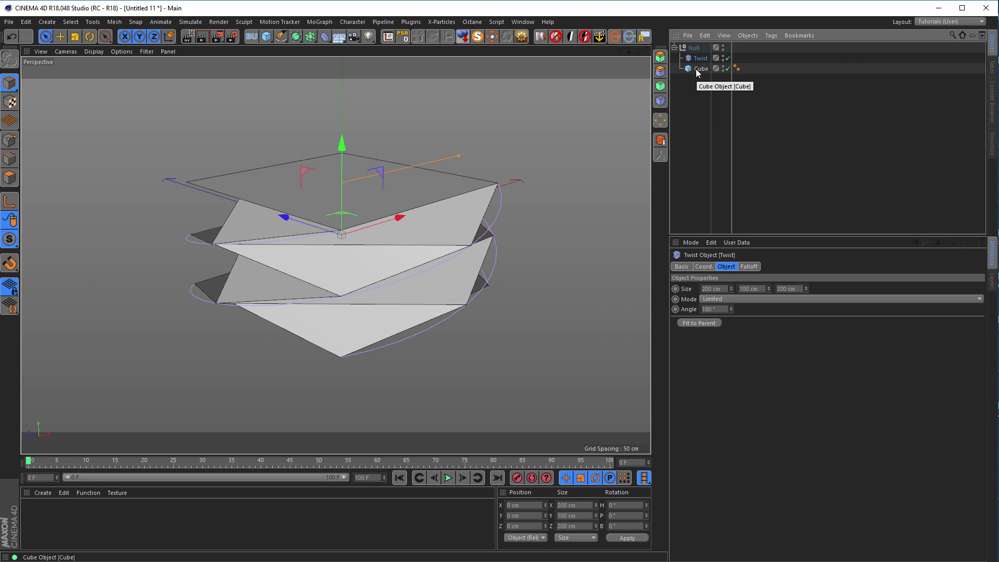
# Add a Bevel deformer and place it inside the null between the Twist deformer and the cube.
pyautogui.click(697, 69)
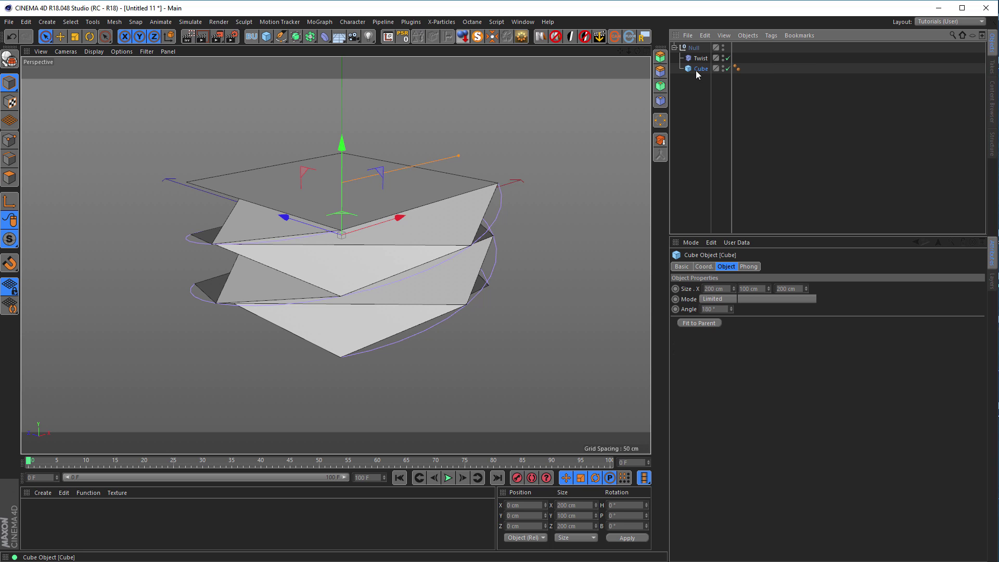
pyautogui.click(324, 36)
pyautogui.click(440, 183)
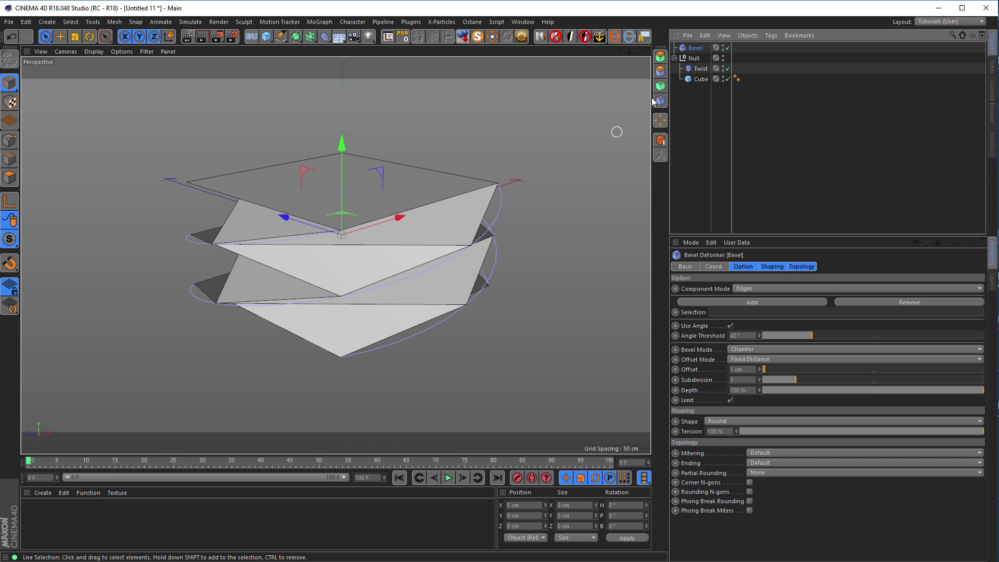
pyautogui.moveTo(695, 49); pyautogui.dragTo(701, 79)
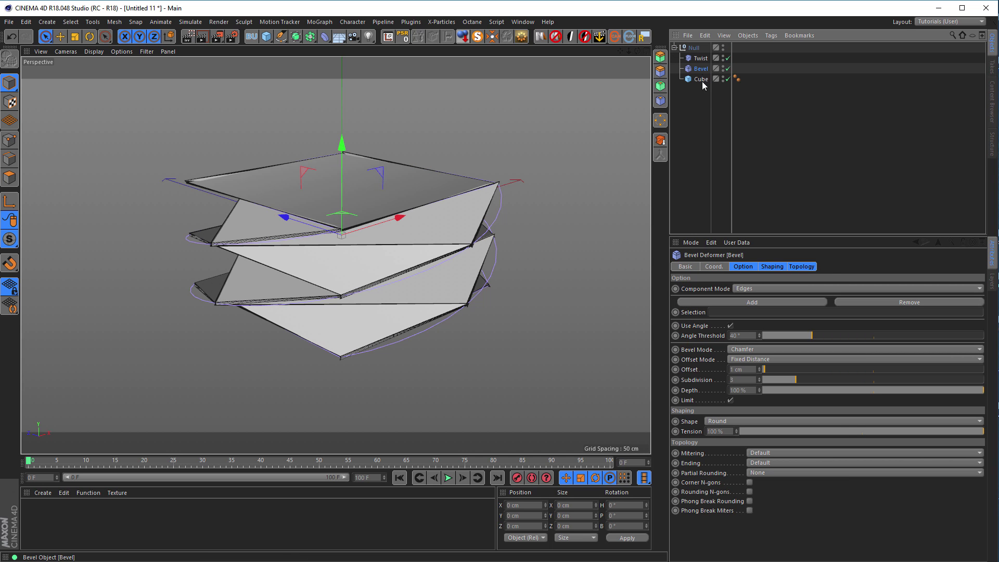
pyautogui.scroll(3, 404, 221)
pyautogui.scroll(5, 406, 224)
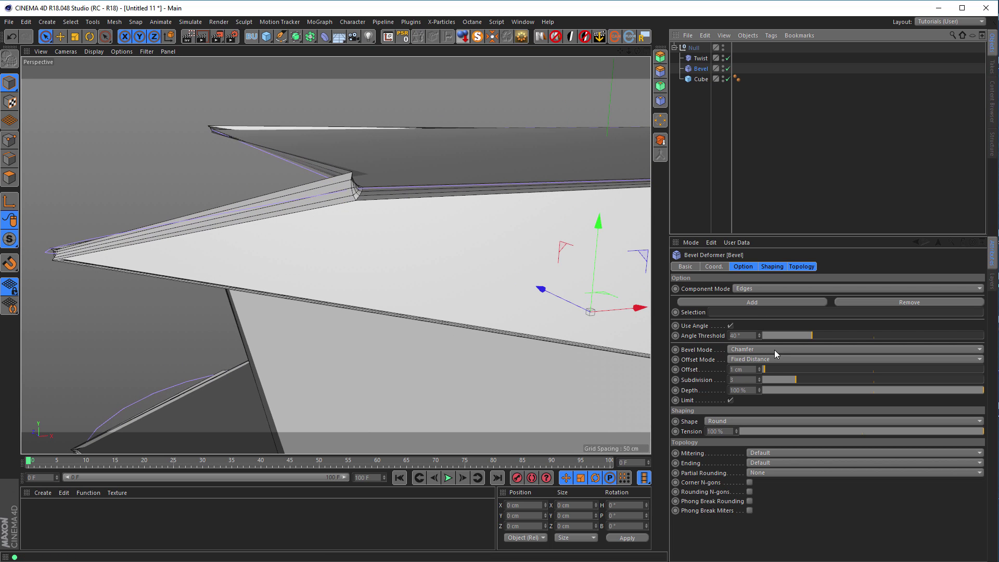
# Set the Bevel deformer to Solid bevel mode and Proportional offset mode, with an offset of 5%.
pyautogui.click(758, 351)
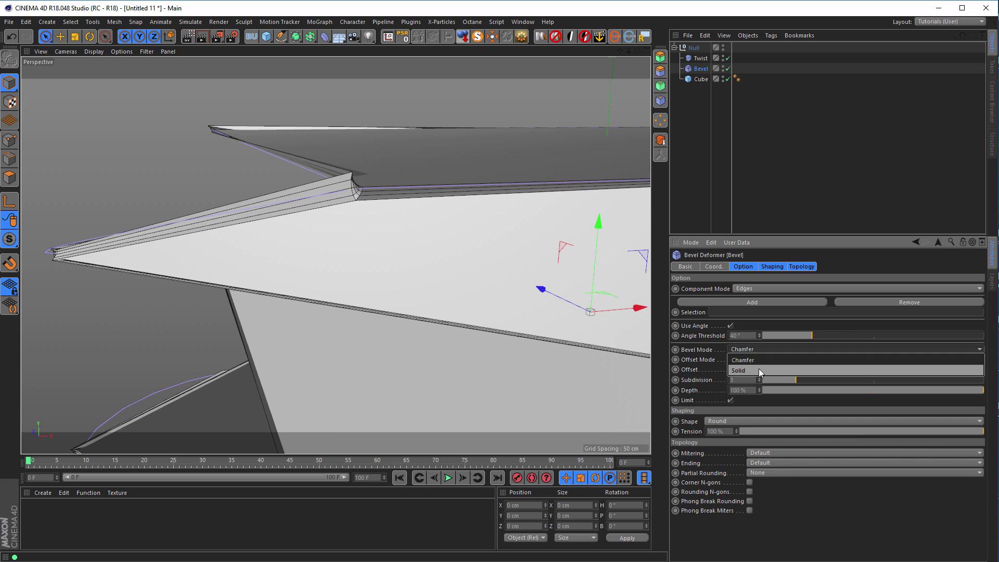
pyautogui.click(759, 369)
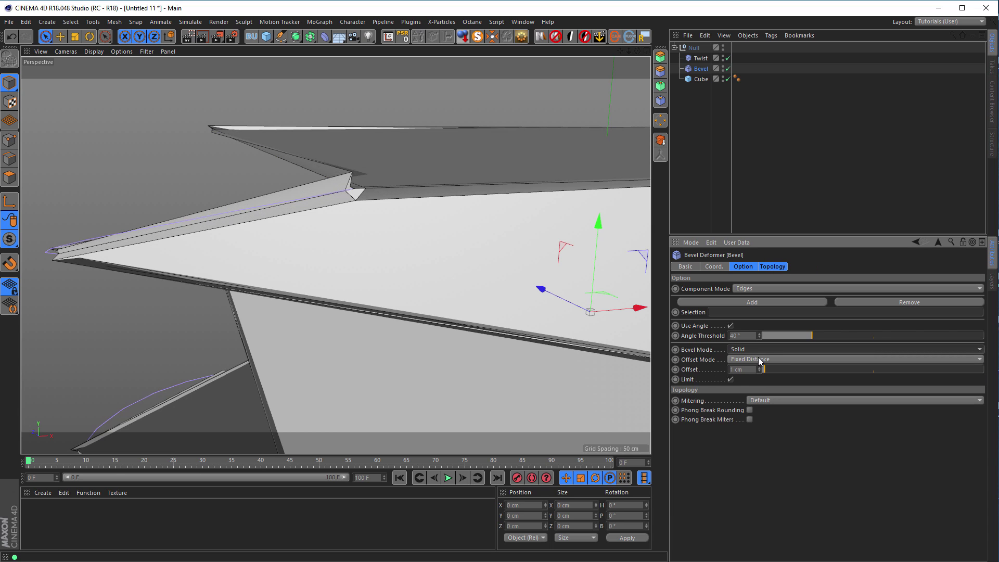
pyautogui.click(759, 359)
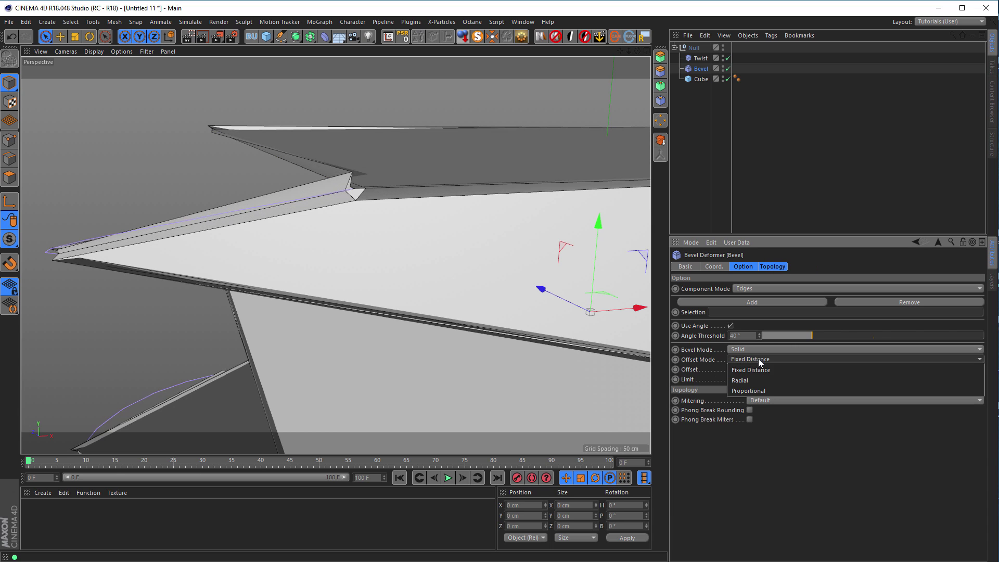
pyautogui.click(759, 391)
pyautogui.scroll(5, 473, 198)
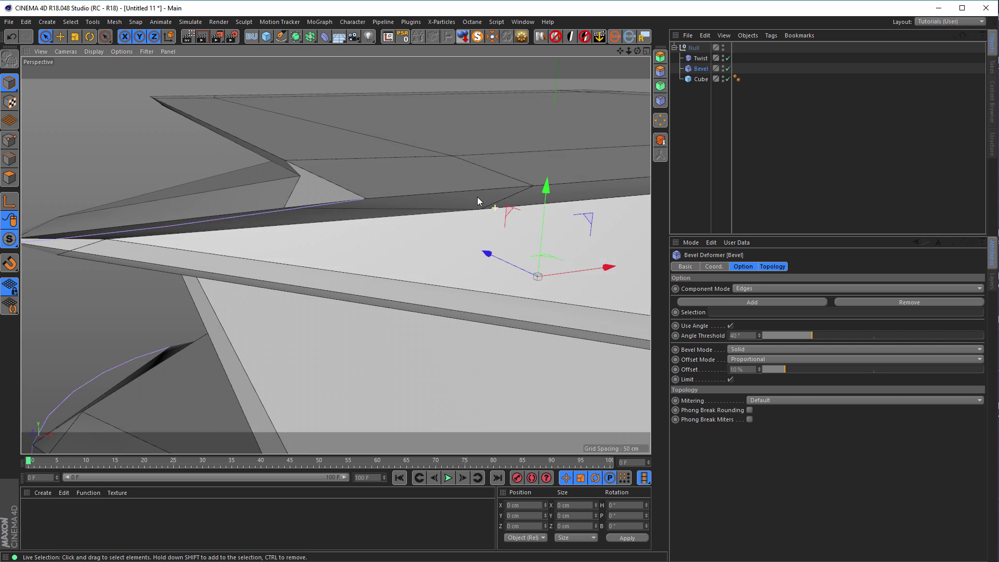
pyautogui.keyDown('alt'); pyautogui.moveTo(463, 198); pyautogui.dragTo(489, 216); pyautogui.keyUp('alt')
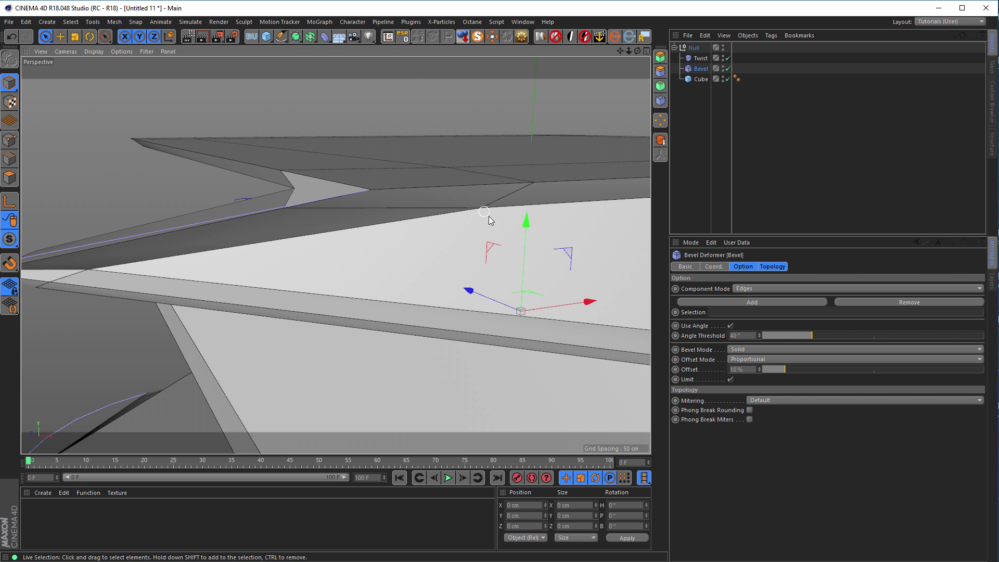
pyautogui.write('5')
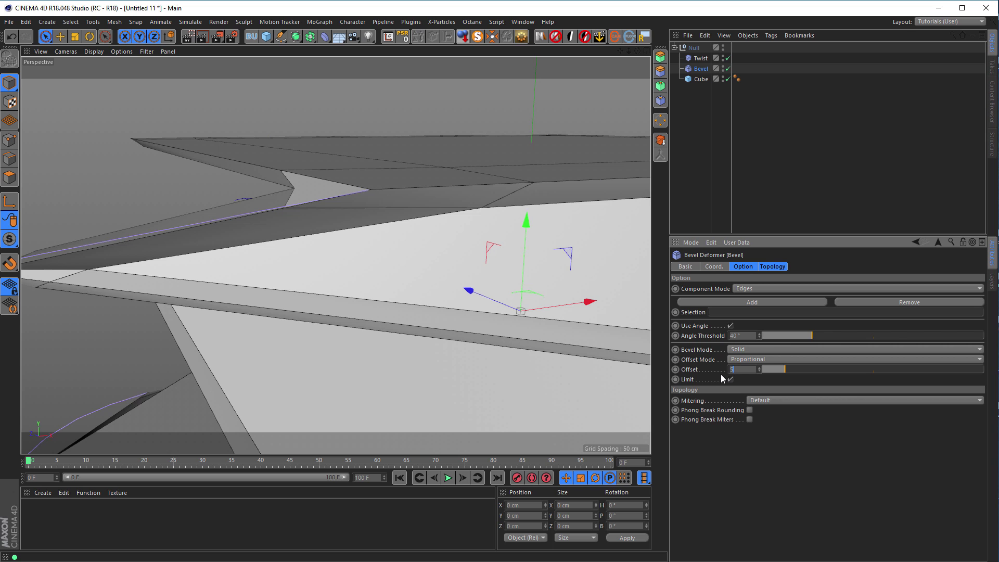
pyautogui.press('Return')
pyautogui.keyDown('alt'); pyautogui.moveTo(388, 184); pyautogui.dragTo(354, 210); pyautogui.keyUp('alt')
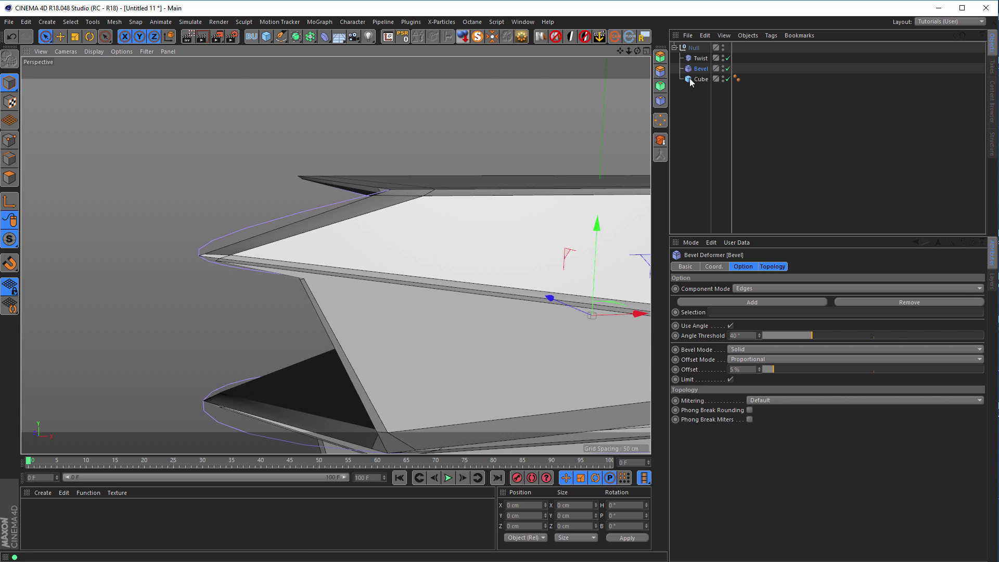
# Put the null inside a Subdivision Surface and render a preview of the smoothed shape in the viewport.
pyautogui.click(694, 48)
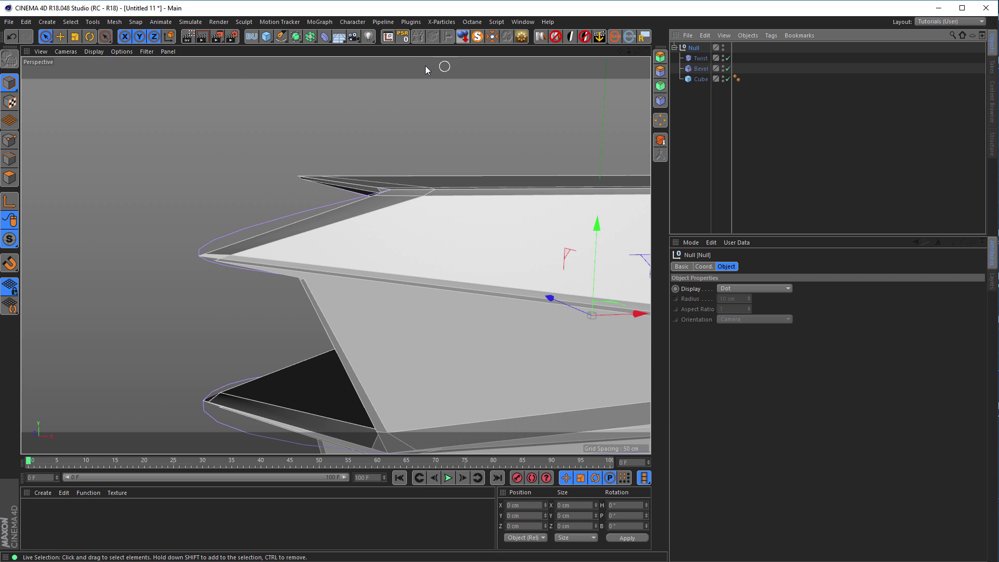
pyautogui.keyDown('alt'); pyautogui.click(296, 36); pyautogui.keyUp('alt')
pyautogui.scroll(-10, 376, 254)
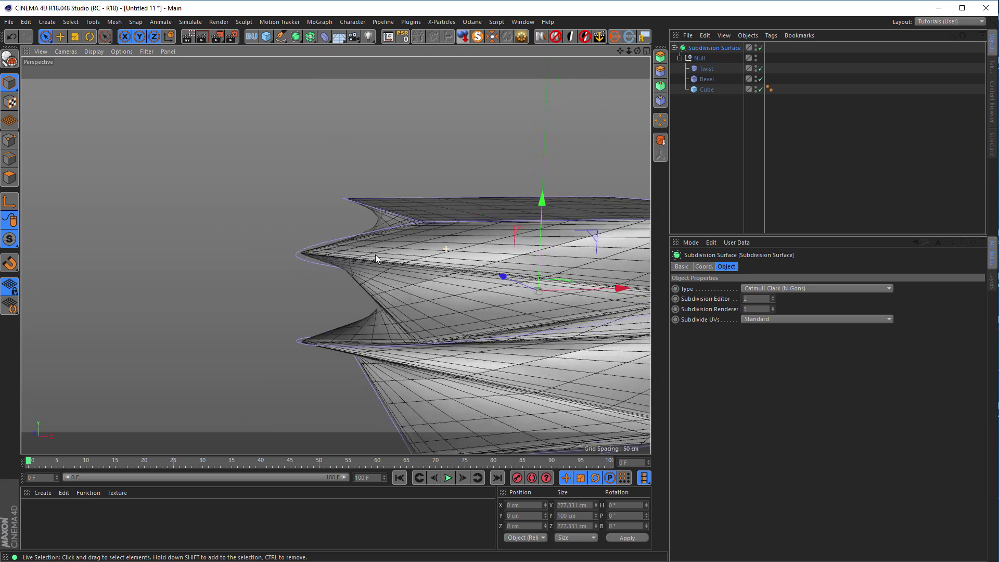
pyautogui.keyDown('alt'); pyautogui.moveTo(378, 227); pyautogui.dragTo(375, 268); pyautogui.keyUp('alt')
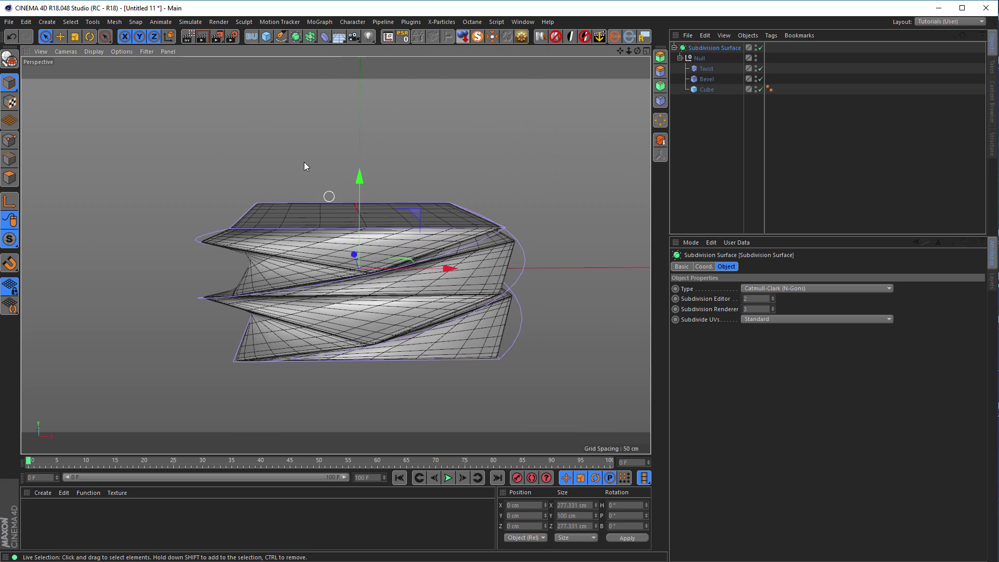
pyautogui.click(188, 37)
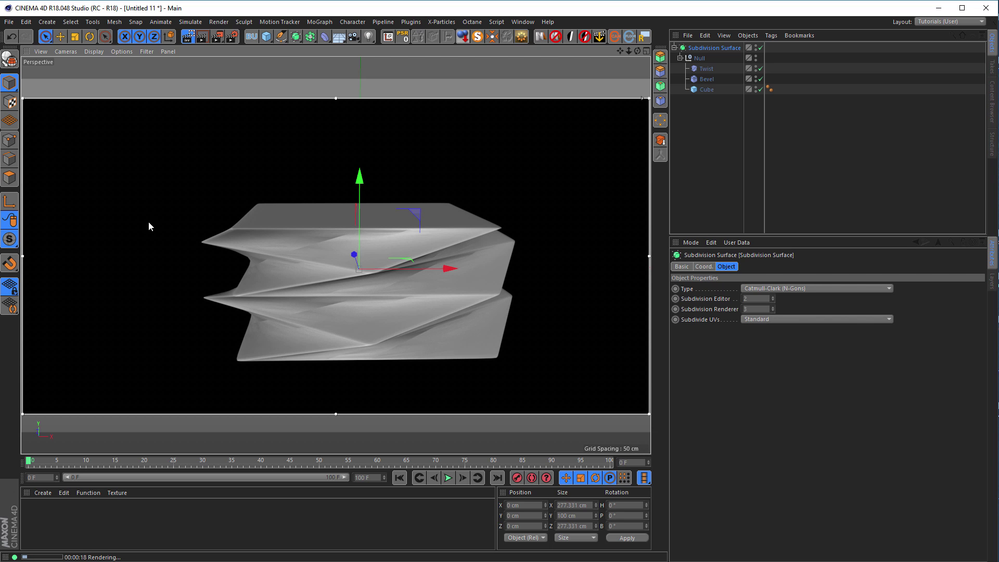
pyautogui.click(694, 171)
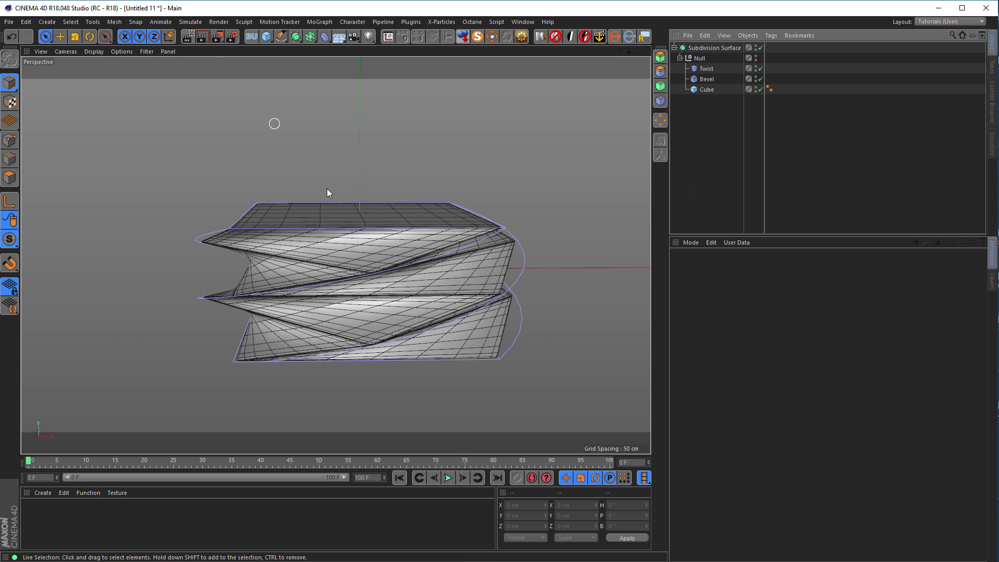
# Move the null out of the Subdivision Surface and collapse its hierarchy.
pyautogui.keyDown('alt'); pyautogui.moveTo(286, 123); pyautogui.dragTo(540, 257); pyautogui.keyUp('alt')
pyautogui.moveTo(704, 59); pyautogui.dragTo(682, 53)
pyautogui.click(675, 58)
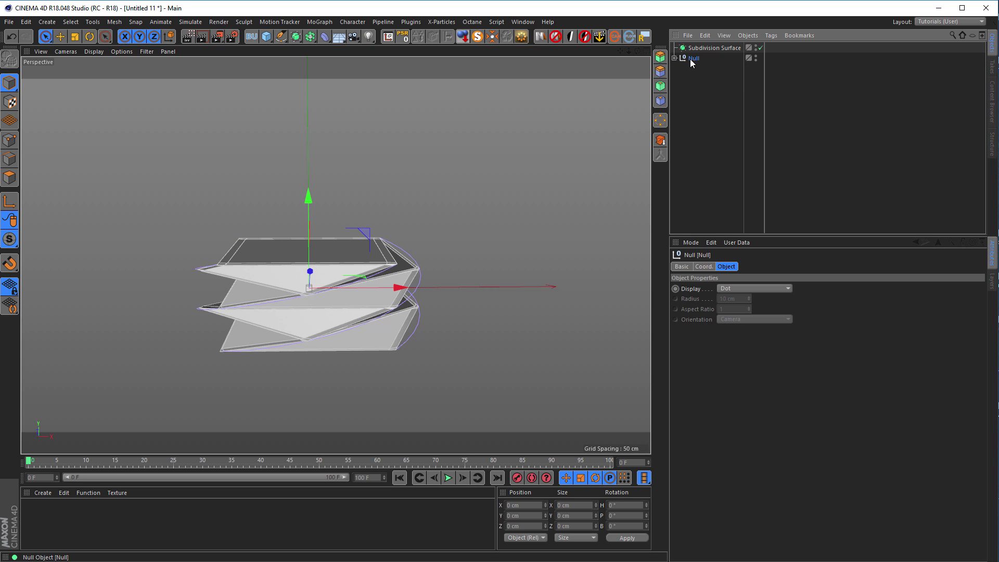
# Add a Circle spline at the centre of the scene.
pyautogui.click(282, 38)
pyautogui.click(387, 71)
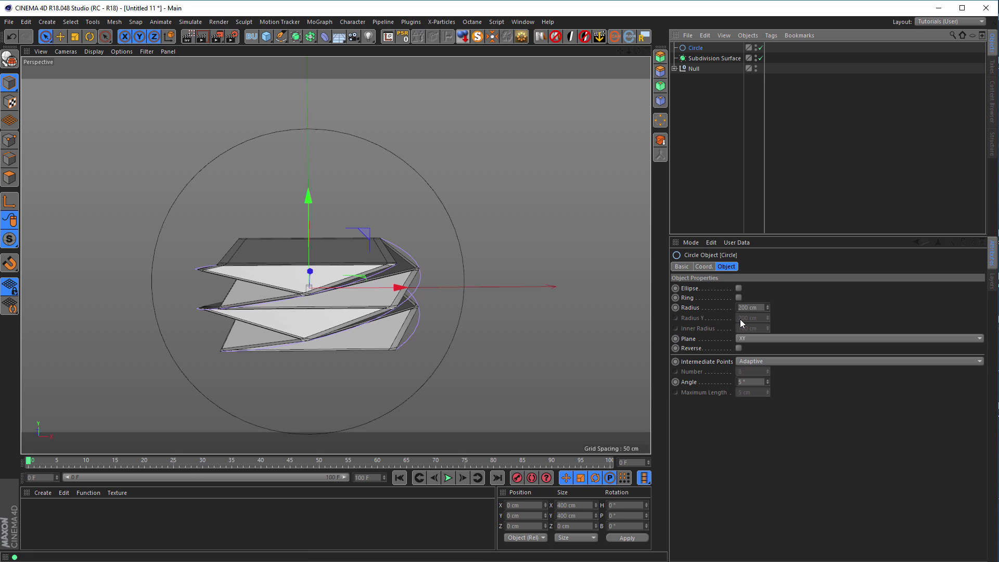
pyautogui.click(697, 69)
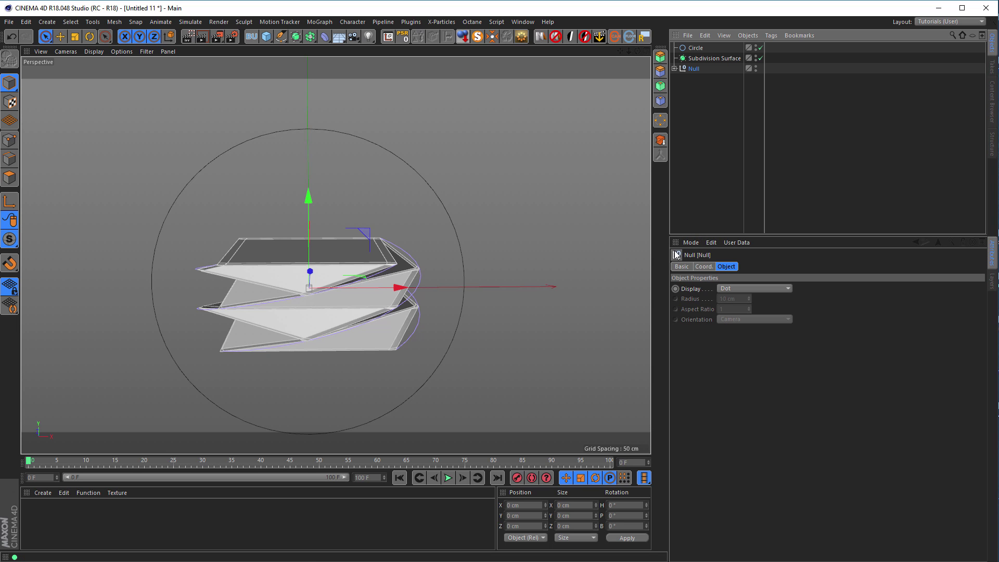
pyautogui.click(696, 48)
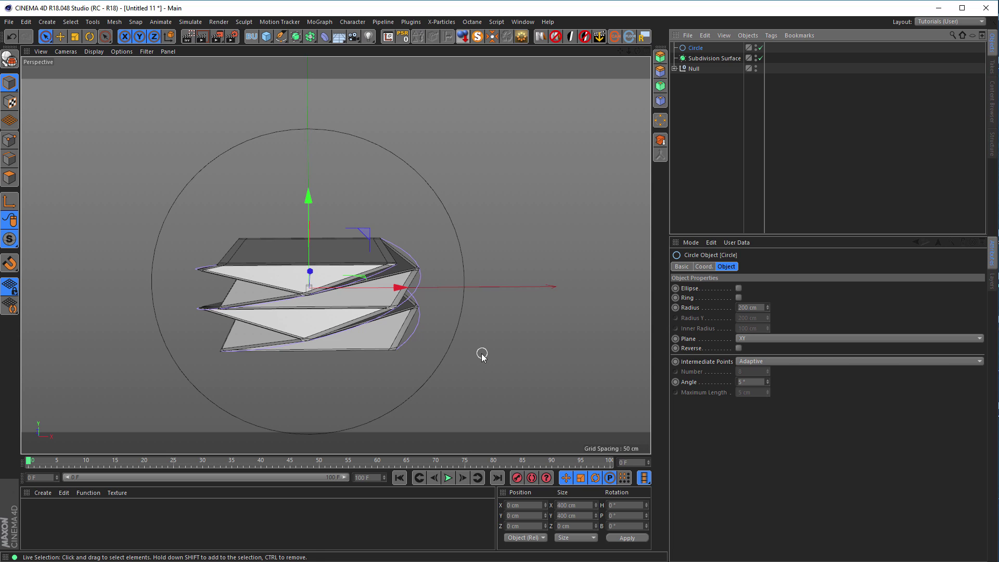
# Scale the null and its contents down uniformly until the twisted cube is about 63 cm wide, well inside the circle.
pyautogui.press('t')
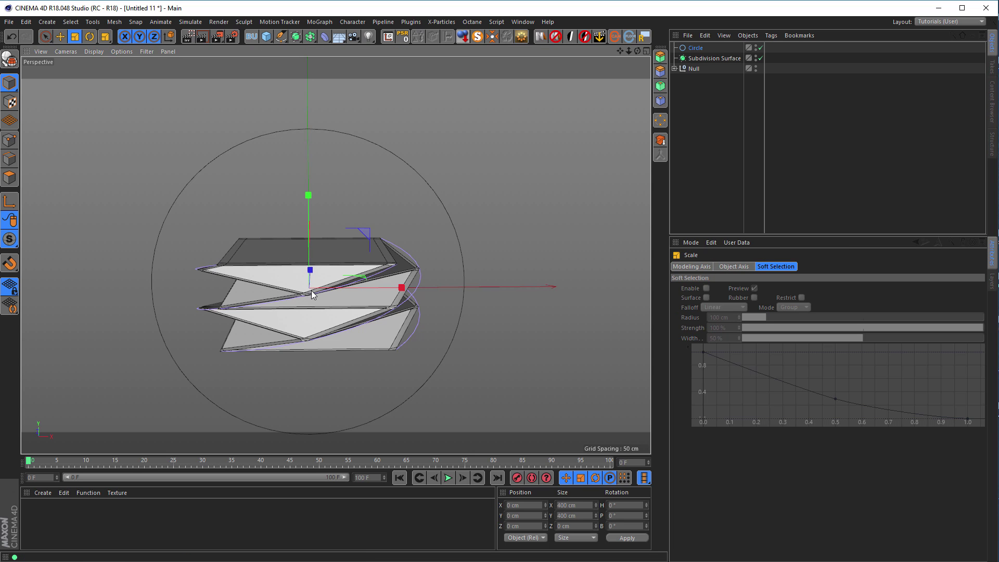
pyautogui.click(675, 69)
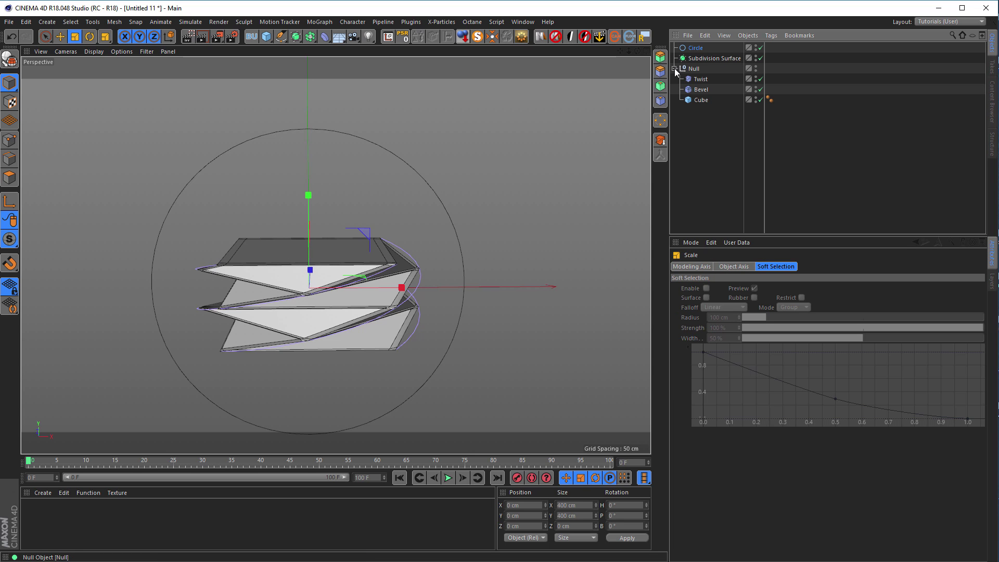
pyautogui.click(700, 90)
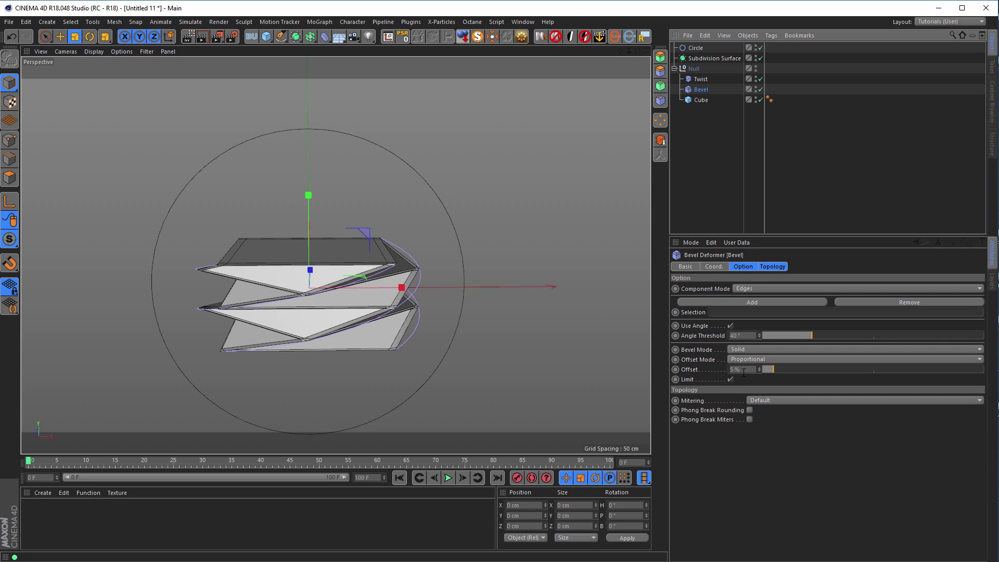
pyautogui.click(694, 69)
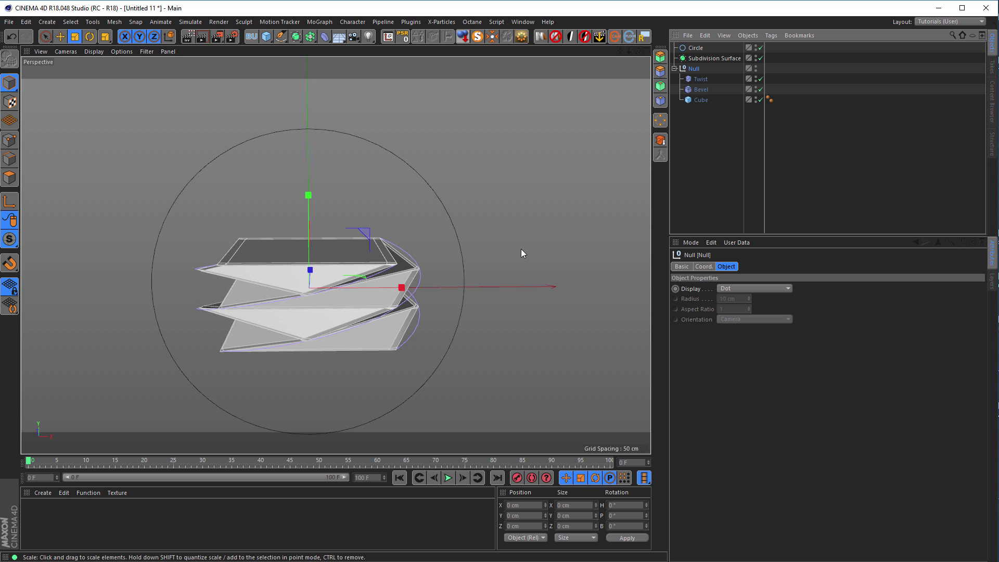
pyautogui.moveTo(529, 252); pyautogui.dragTo(406, 291)
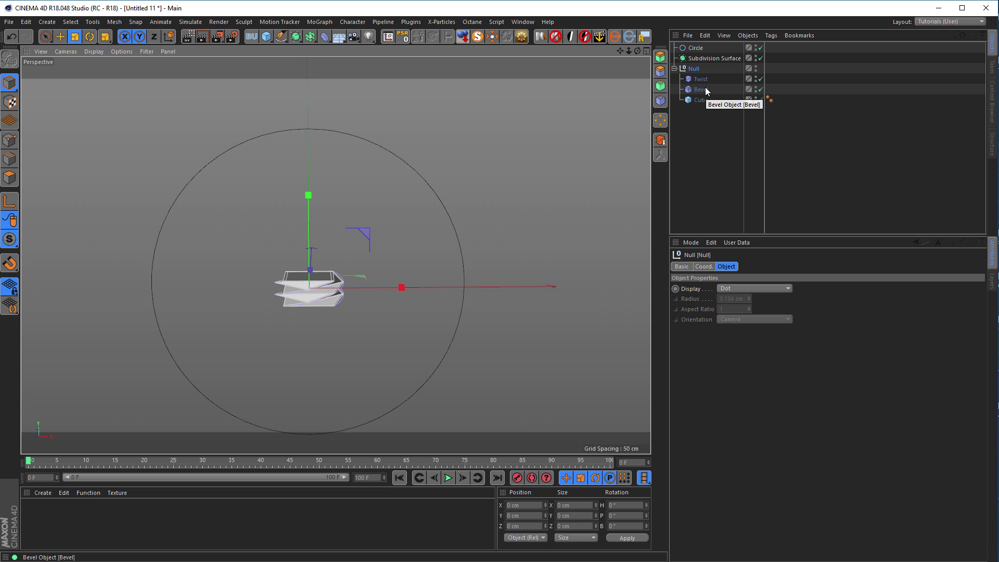
pyautogui.click(706, 90)
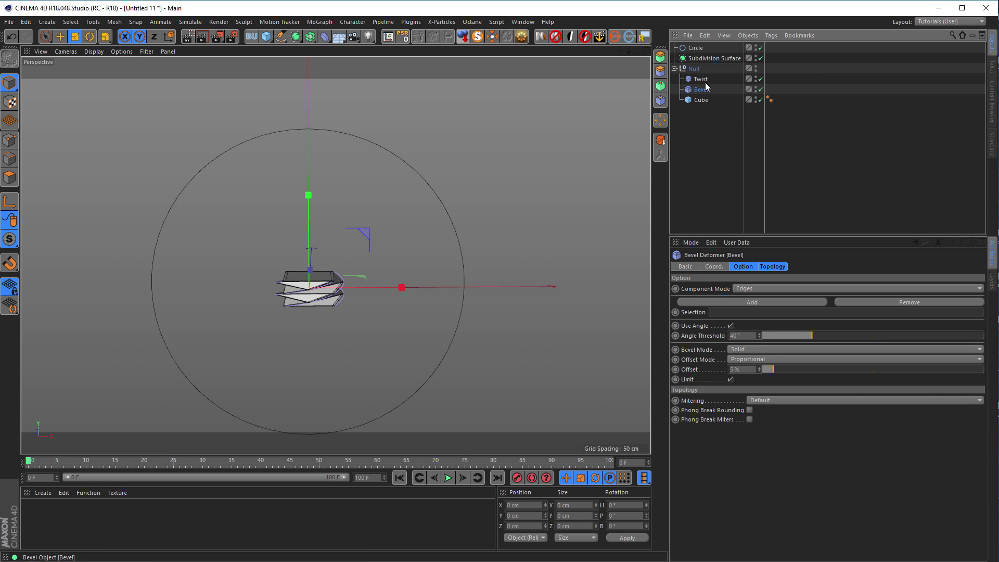
# Collapse the null and add a MoGraph Cloner as its parent.
pyautogui.click(675, 68)
pyautogui.click(695, 70)
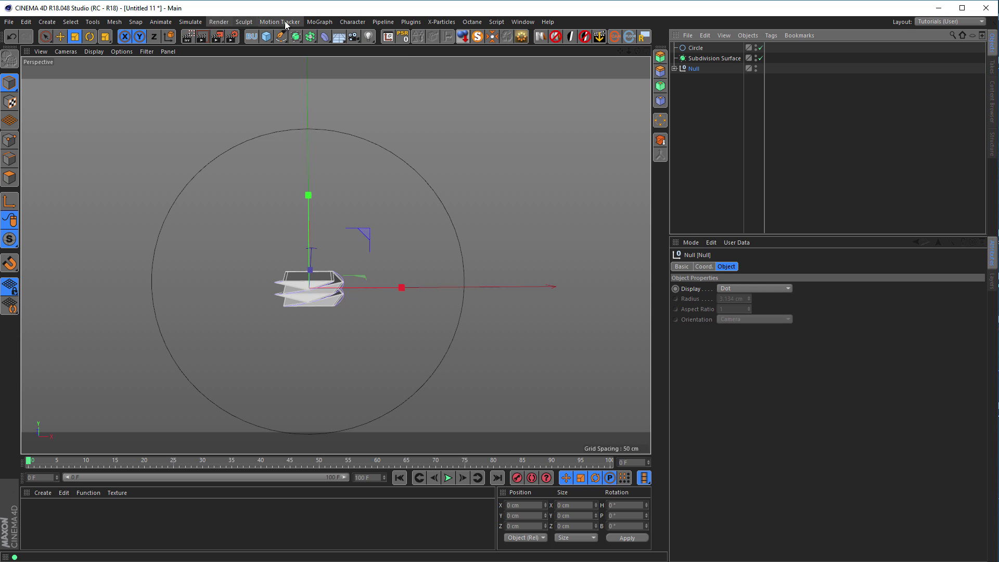
pyautogui.click(314, 22)
pyautogui.keyDown('alt'); pyautogui.click(338, 136); pyautogui.keyUp('alt')
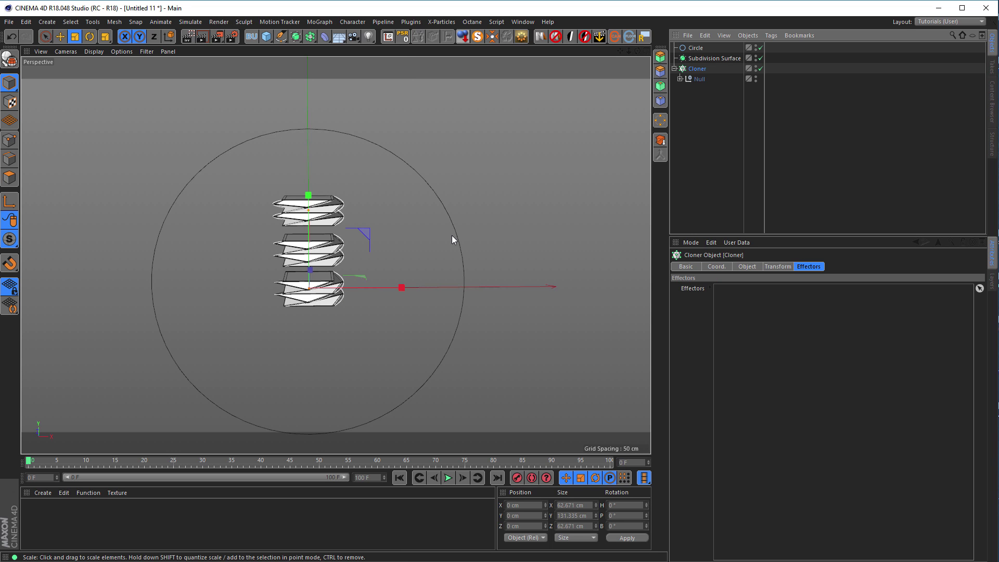
pyautogui.keyDown('alt'); pyautogui.moveTo(541, 277); pyautogui.dragTo(432, 242); pyautogui.keyUp('alt')
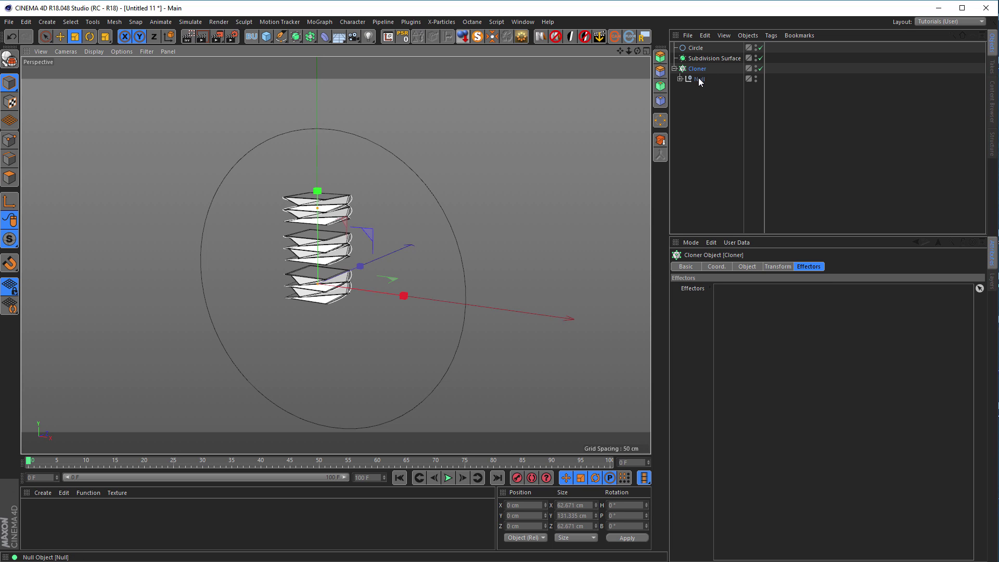
# Copy the cube's height of 31.335 cm into the linear Cloner's Y position step so the clones stack without gaps.
pyautogui.click(753, 269)
pyautogui.click(733, 287)
pyautogui.click(732, 287)
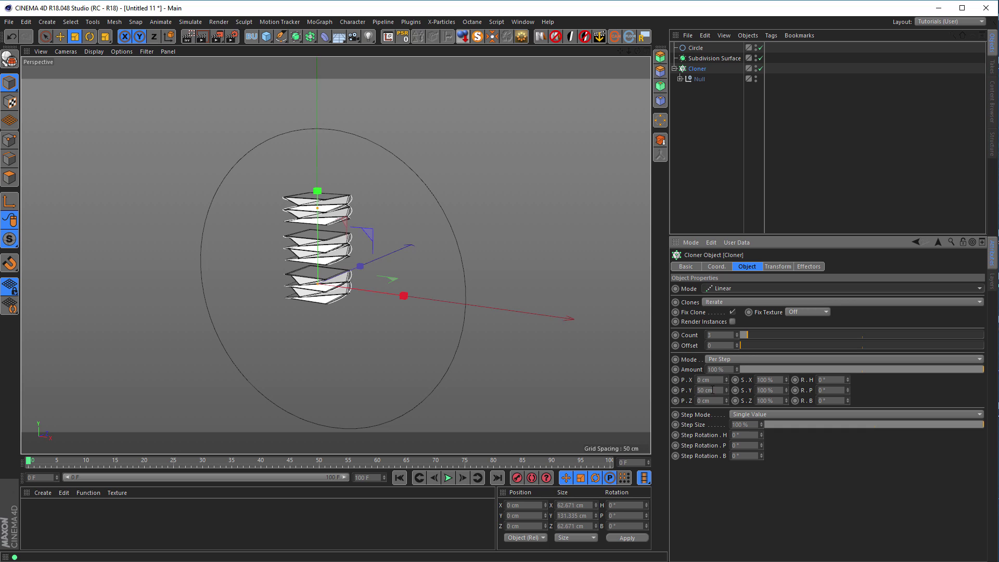
pyautogui.click(681, 79)
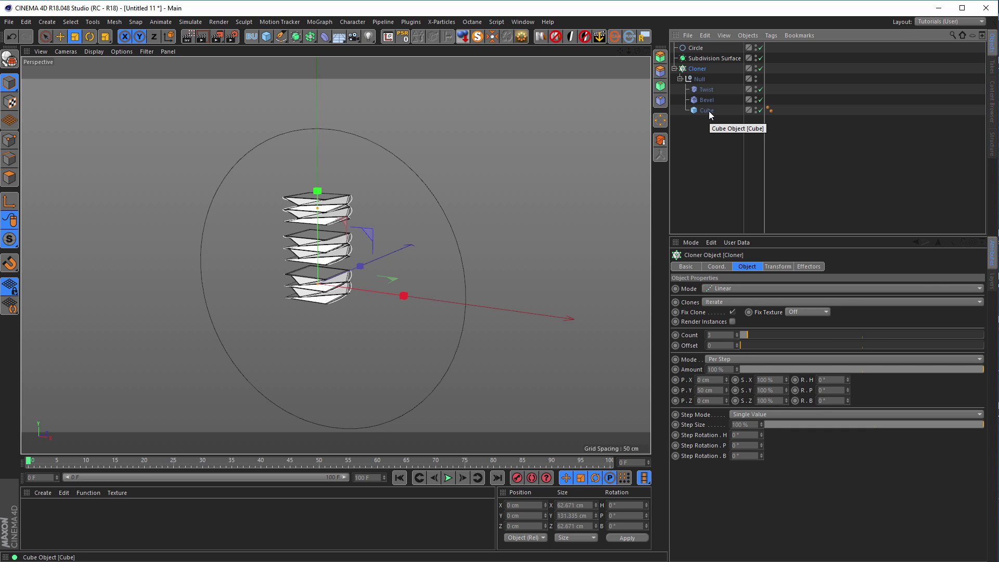
pyautogui.click(707, 111)
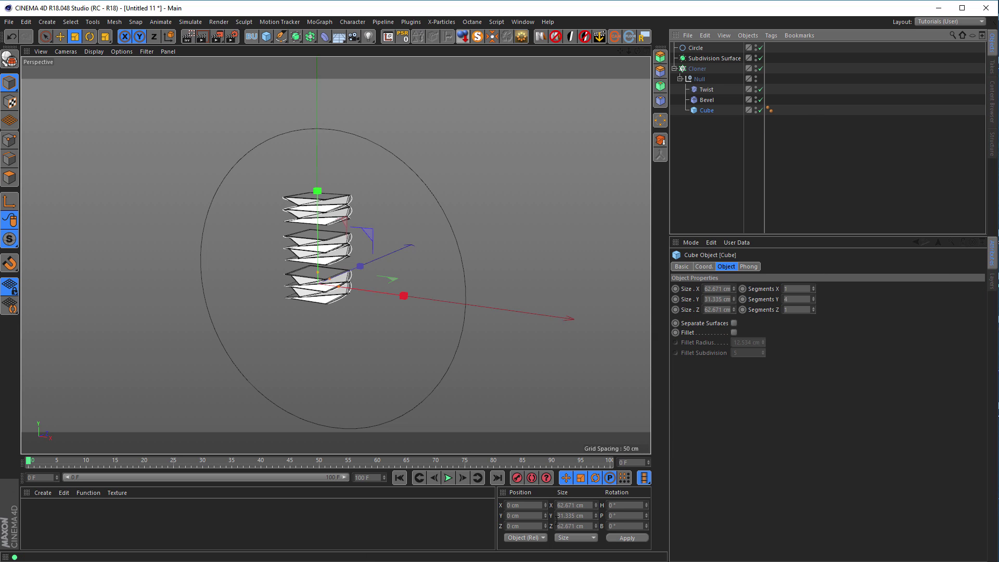
pyautogui.click(585, 516)
pyautogui.hotkey('ctrl', 'c')
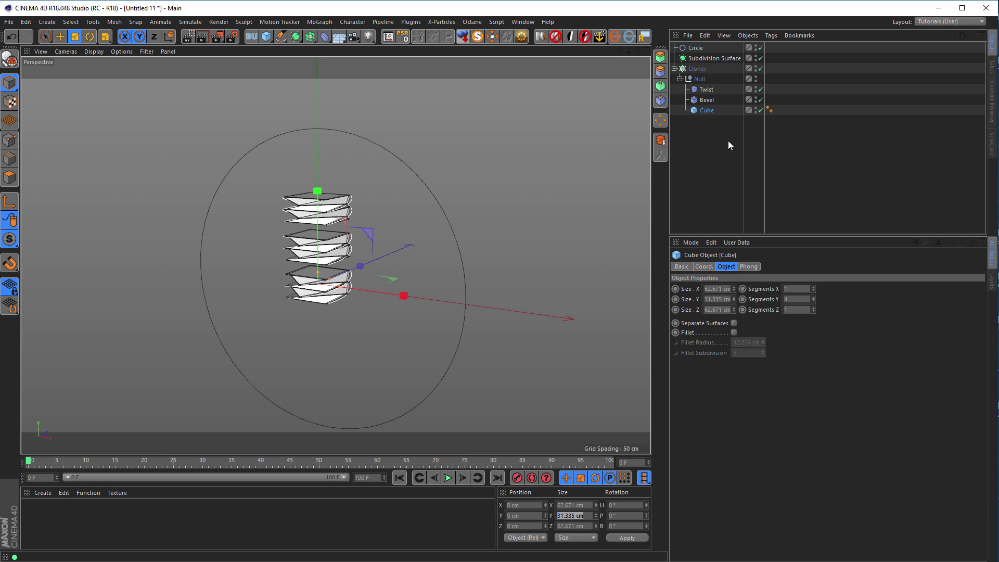
pyautogui.click(698, 69)
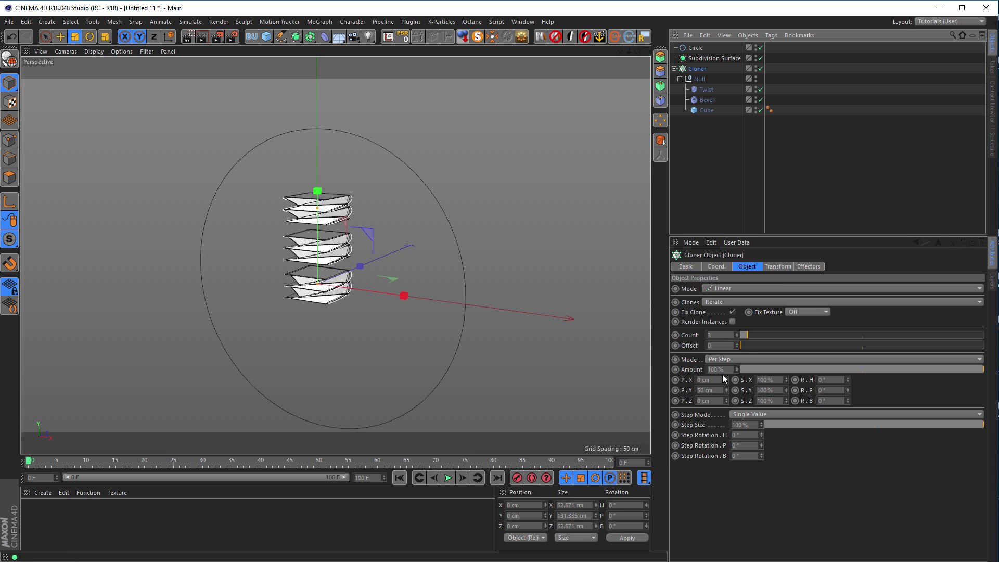
pyautogui.doubleClick(719, 390)
pyautogui.hotkey('ctrl', 'v')
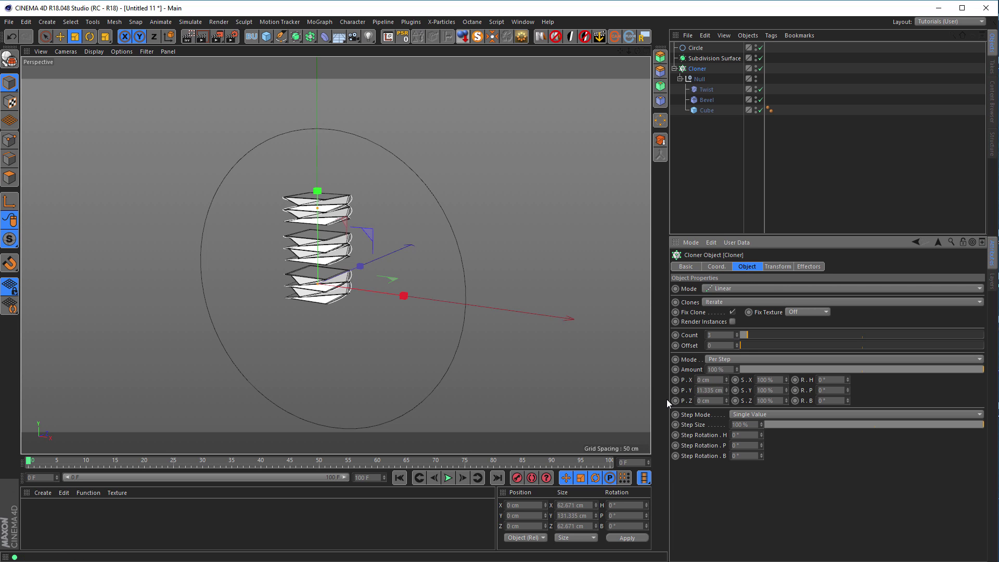
pyautogui.press('Return')
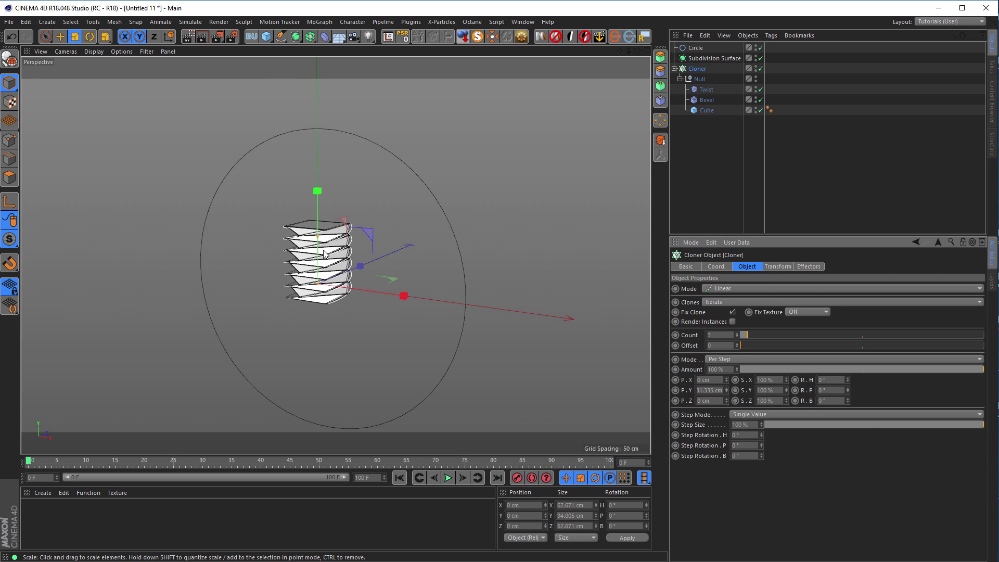
# Set the Cloner's count to 100.
pyautogui.scroll(5, 485, 230)
pyautogui.scroll(-2, 504, 230)
pyautogui.scroll(-5, 461, 245)
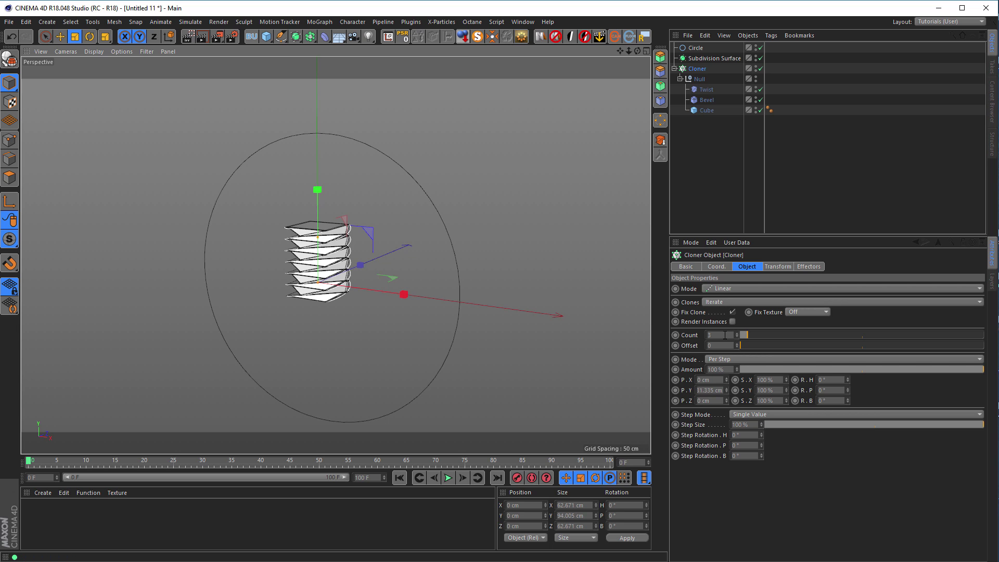
pyautogui.write('100')
pyautogui.press('Return')
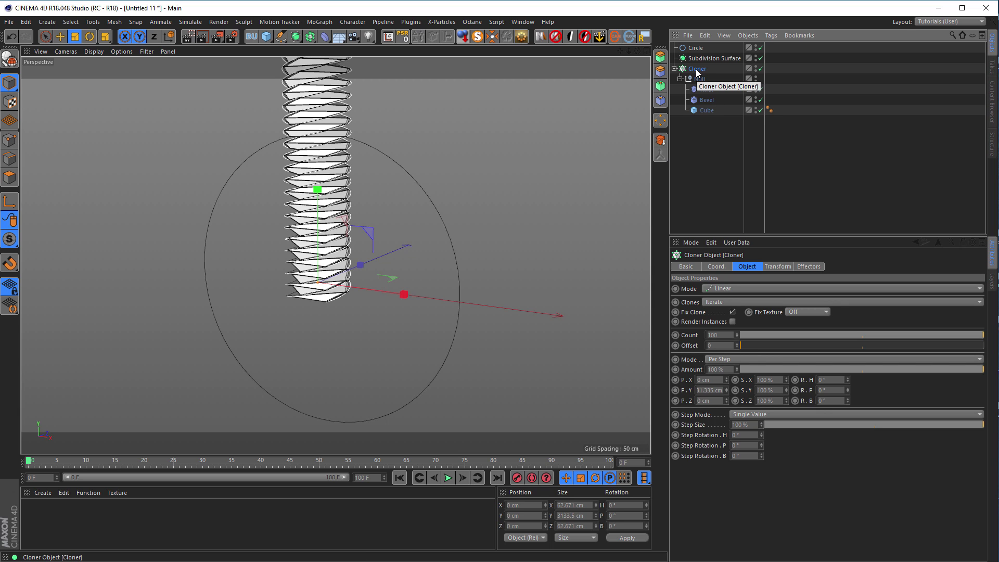
# Group the Cloner into a new null and select that outer null.
pyautogui.hotkey('alt', 'g')
pyautogui.click(675, 68)
pyautogui.click(693, 61)
pyautogui.click(695, 69)
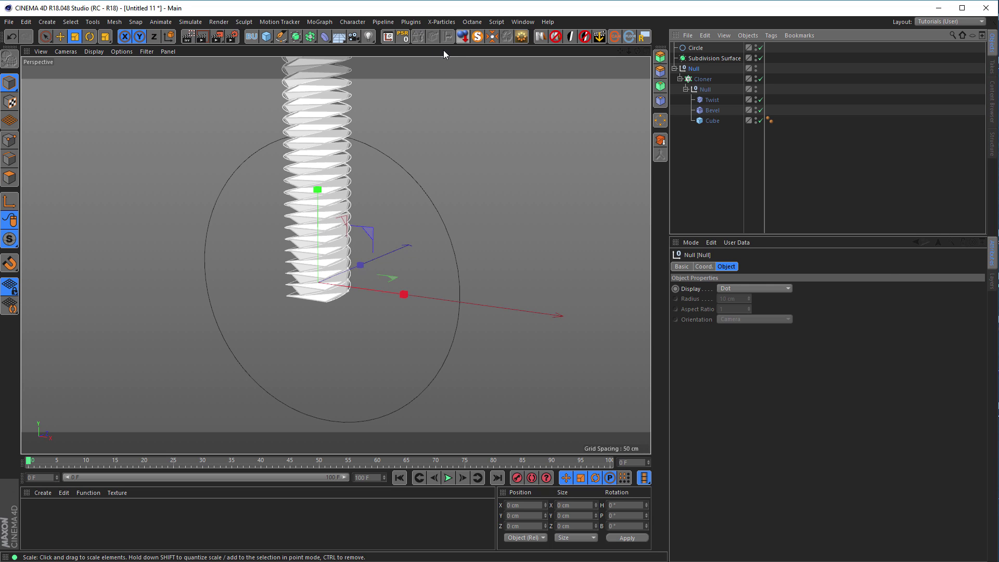
# Add a Spline Wrap deformer inside the outer null above the Cloner and assign the circle as its spline.
pyautogui.click(325, 37)
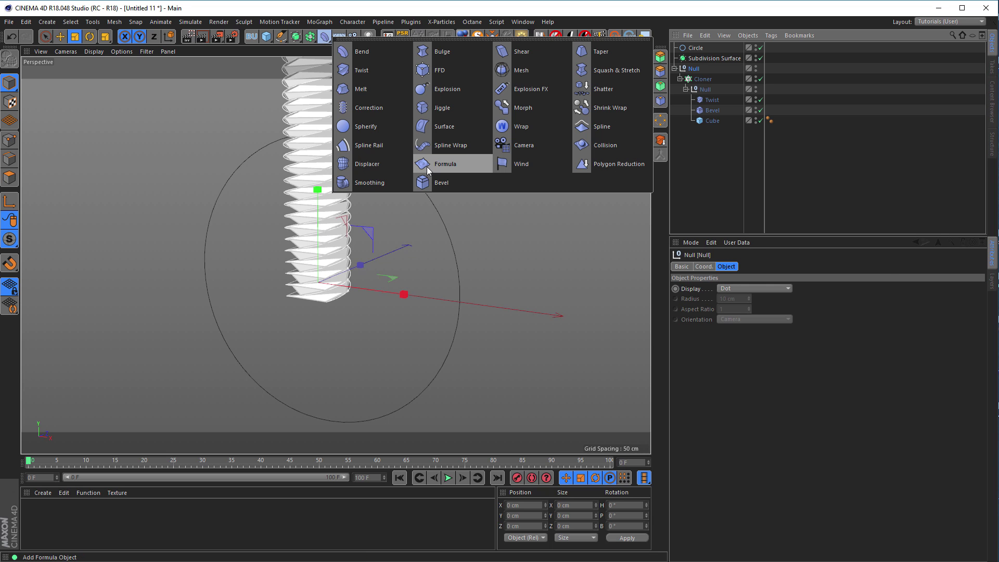
pyautogui.click(451, 144)
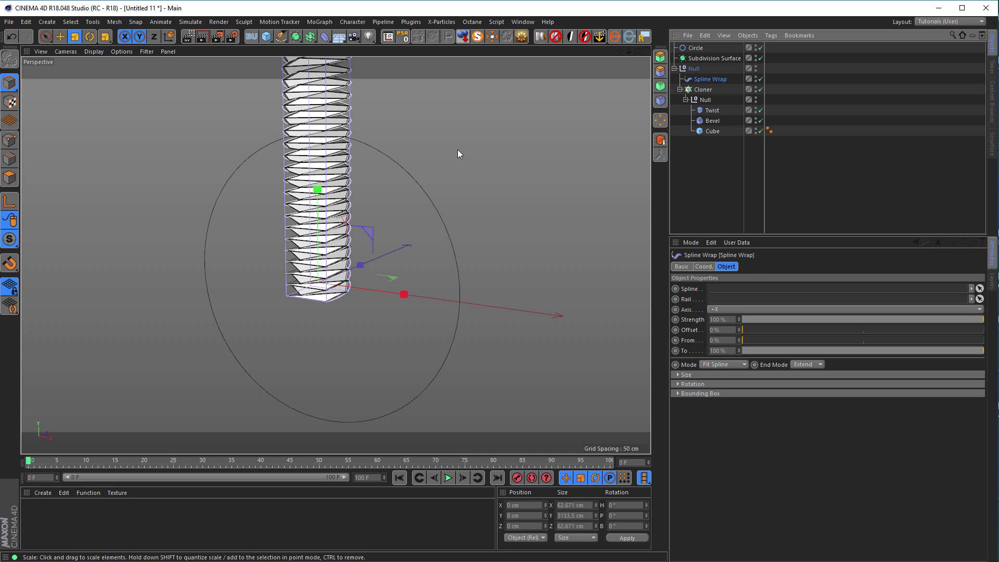
pyautogui.moveTo(695, 47)
pyautogui.mouseDown()
pyautogui.moveTo(743, 185)
pyautogui.moveTo(724, 287)
pyautogui.mouseUp()
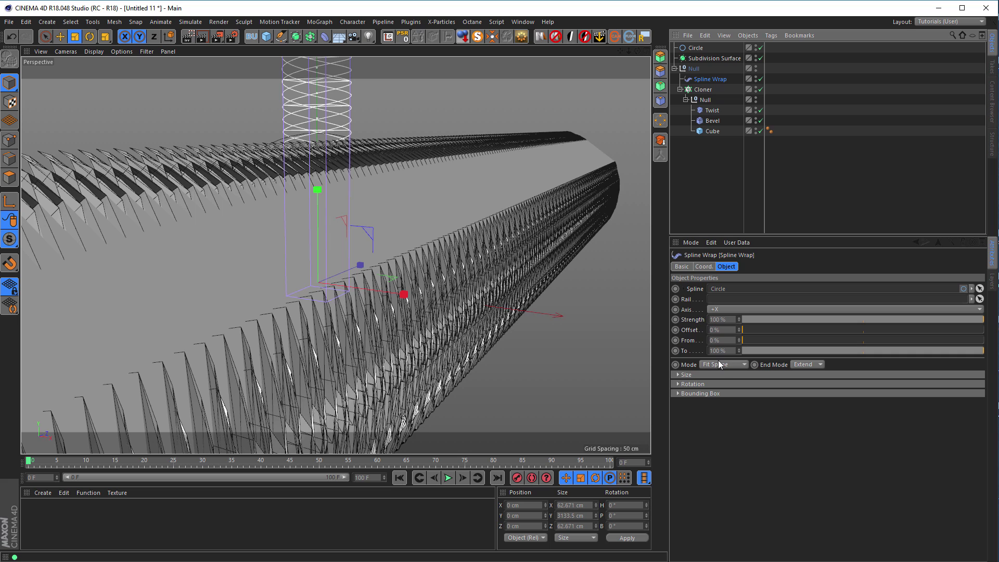
# Set the Spline Wrap's axis to +Y and its mode to Keep Length.
pyautogui.click(730, 308)
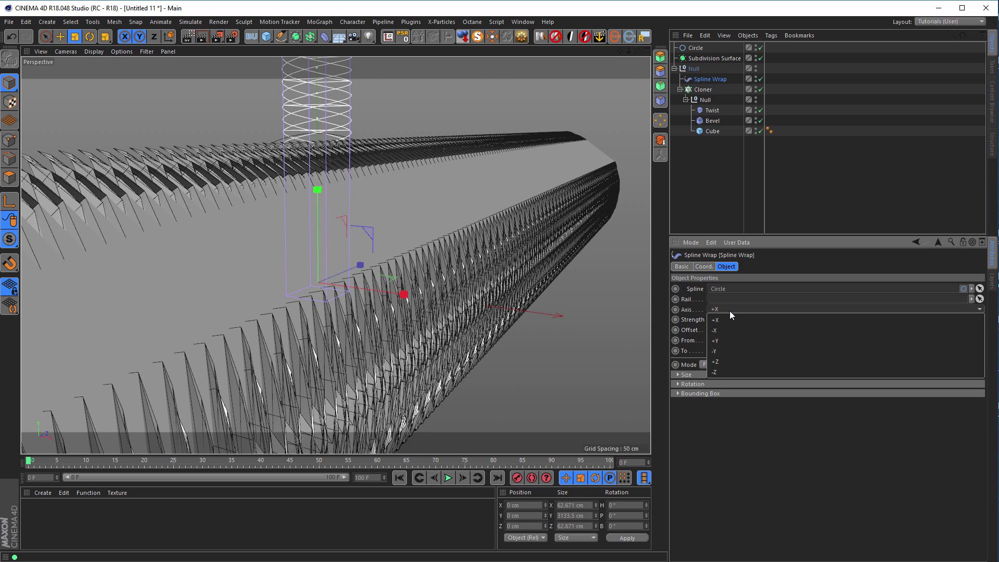
pyautogui.click(725, 340)
pyautogui.keyDown('alt'); pyautogui.moveTo(432, 242); pyautogui.dragTo(359, 253); pyautogui.keyUp('alt')
pyautogui.keyDown('alt'); pyautogui.moveTo(430, 218); pyautogui.dragTo(396, 245, button='right'); pyautogui.keyUp('alt')
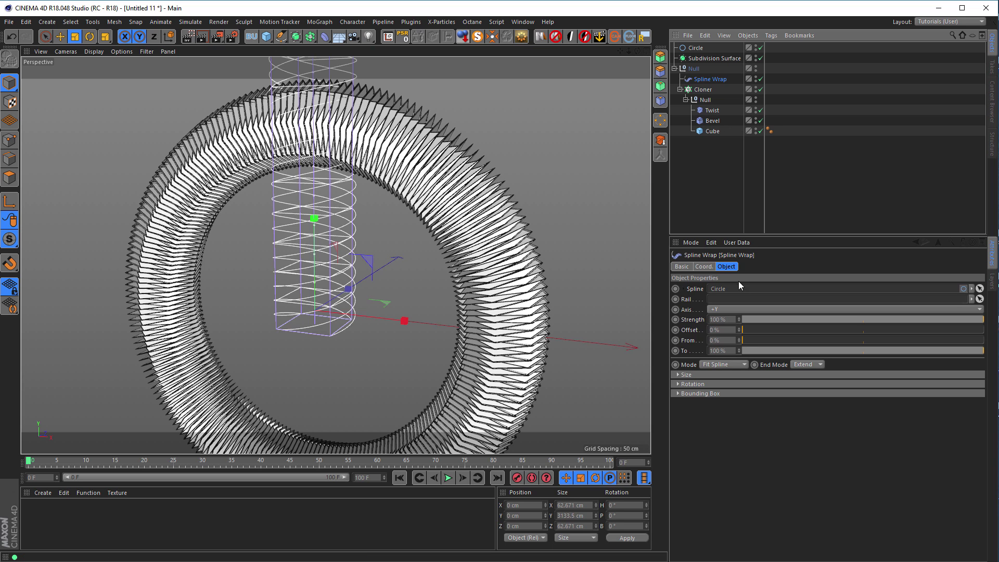
pyautogui.click(723, 364)
pyautogui.click(727, 380)
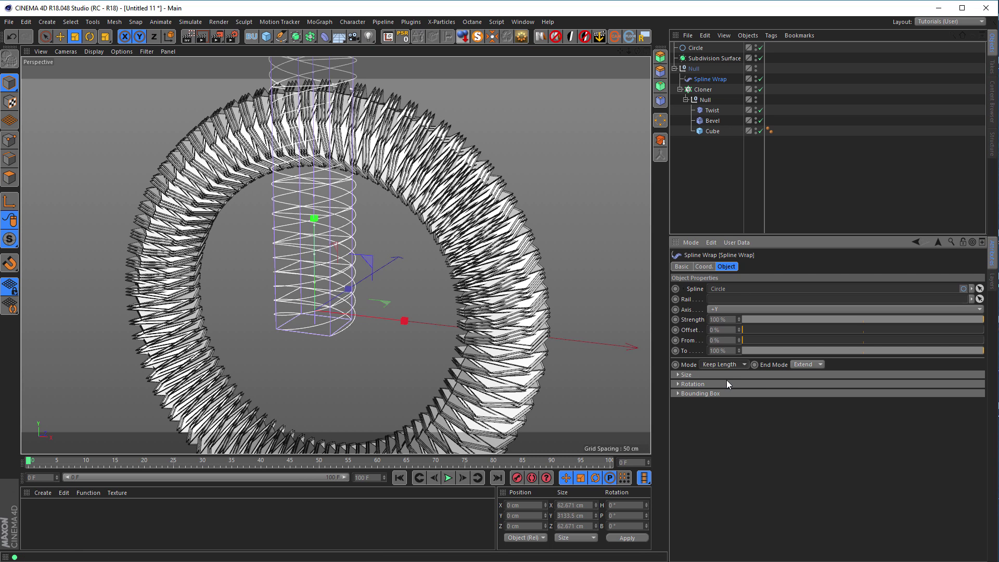
# Reduce the Cloner's count to 40 and inspect where the two ends of the ring meet.
pyautogui.click(703, 89)
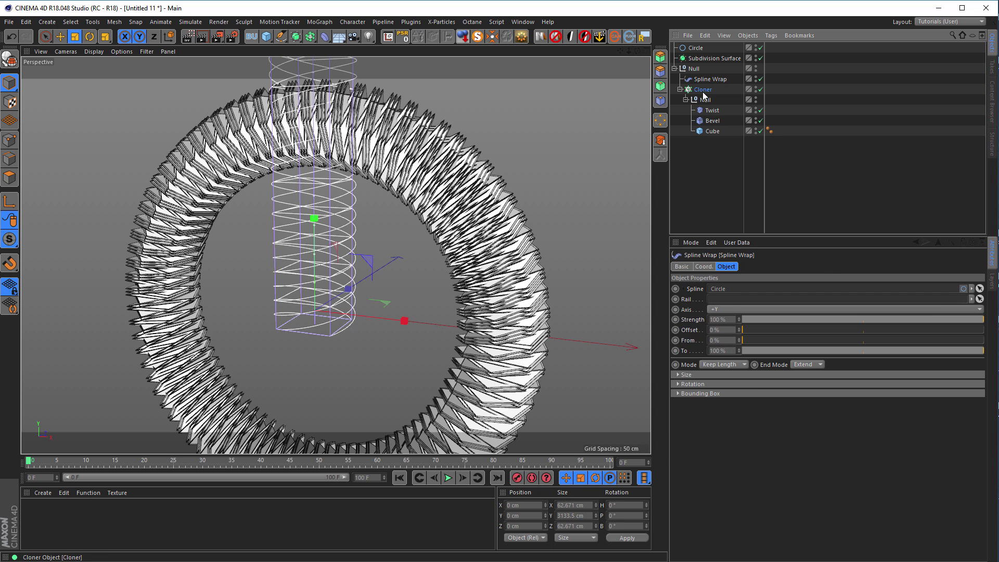
pyautogui.moveTo(948, 335); pyautogui.dragTo(839, 349)
pyautogui.scroll(10, 561, 364)
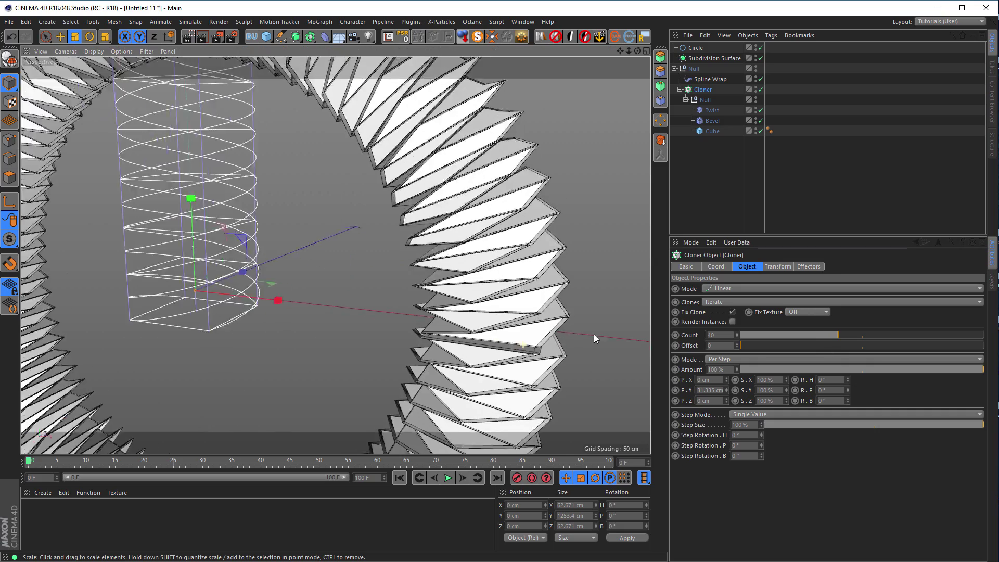
pyautogui.keyDown('alt'); pyautogui.moveTo(561, 391); pyautogui.dragTo(557, 381); pyautogui.keyUp('alt')
pyautogui.scroll(-10, 504, 349)
pyautogui.scroll(2, 367, 358)
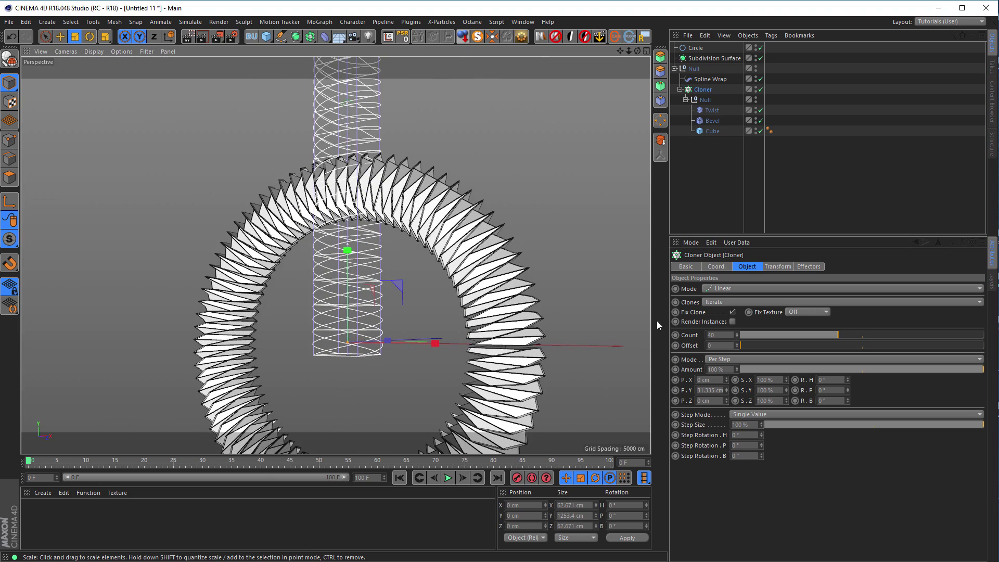
# Set the Spline Wrap's mode to Fit Spline and preview the whole ring with an interactive render region.
pyautogui.click(711, 79)
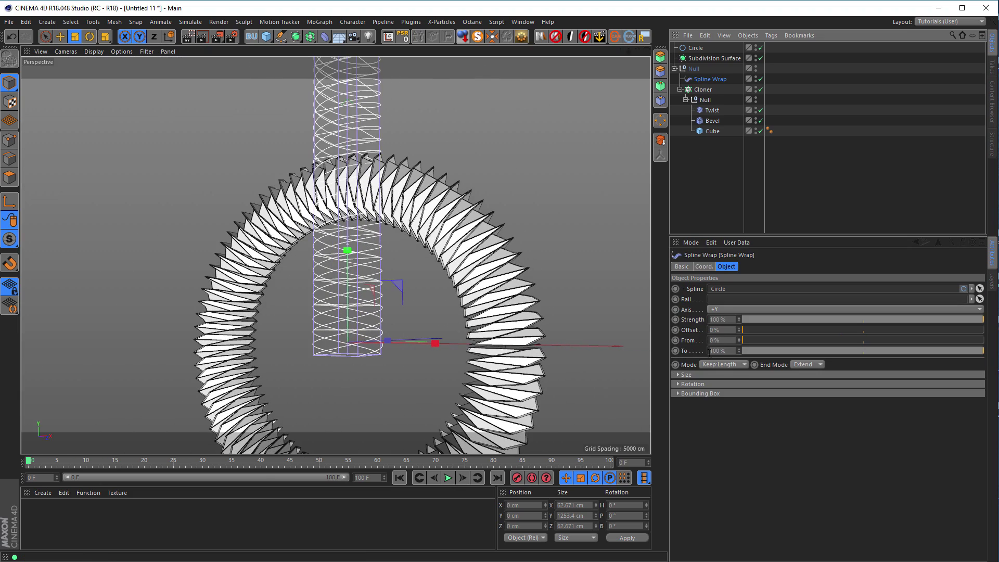
pyautogui.click(723, 365)
pyautogui.scroll(-5, 417, 300)
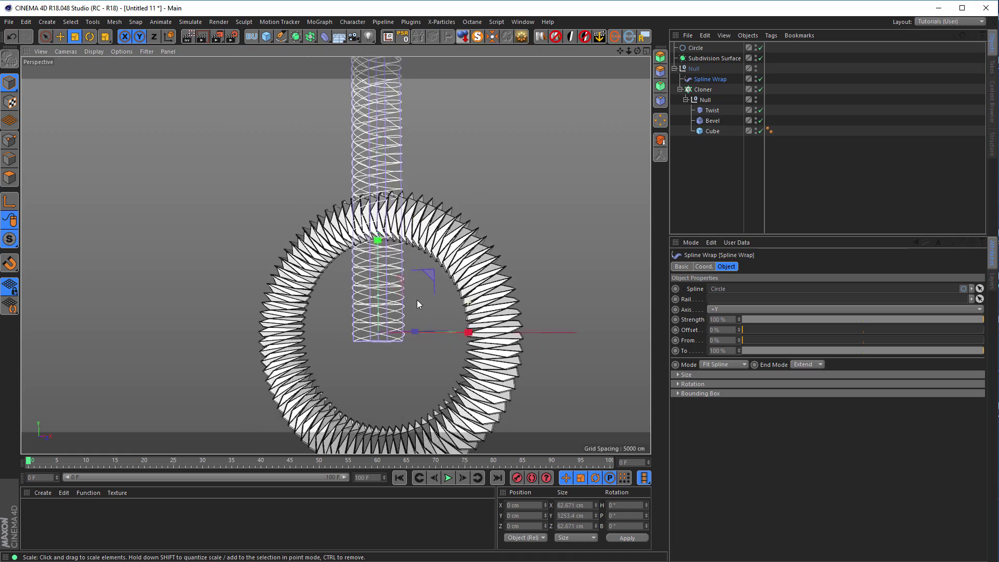
pyautogui.scroll(4, 386, 160)
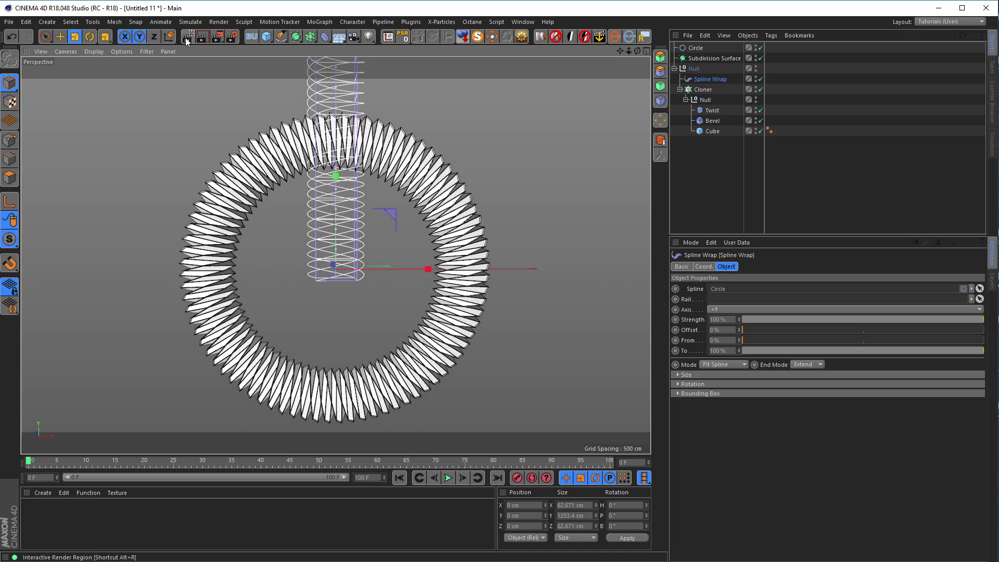
pyautogui.hotkey('ctrl', 'r')
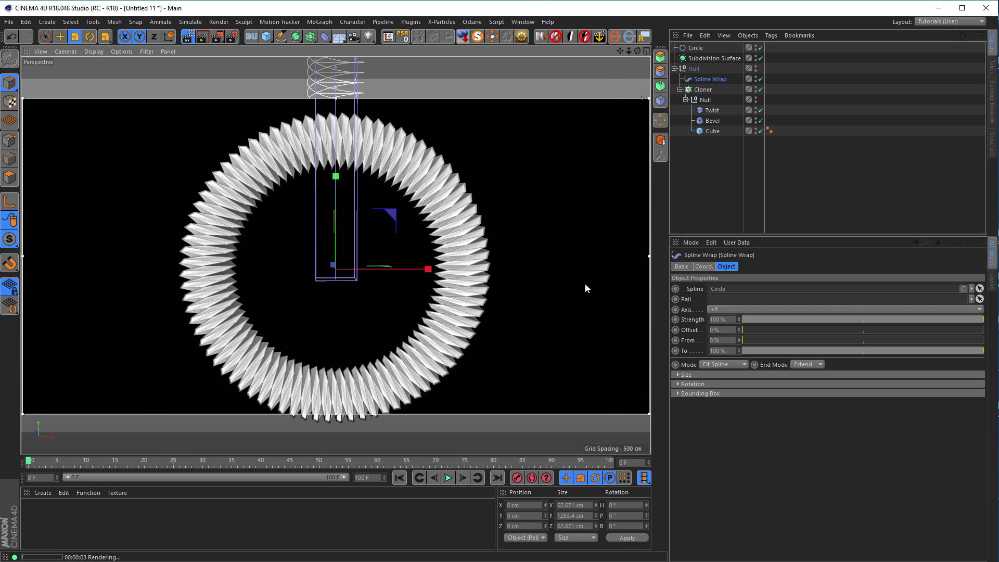
# Compare the rendered ring with the folded-paper Q on the reference page in the browser and turn off the interactive render region.
pyautogui.hotkey('alt', 'Tab')
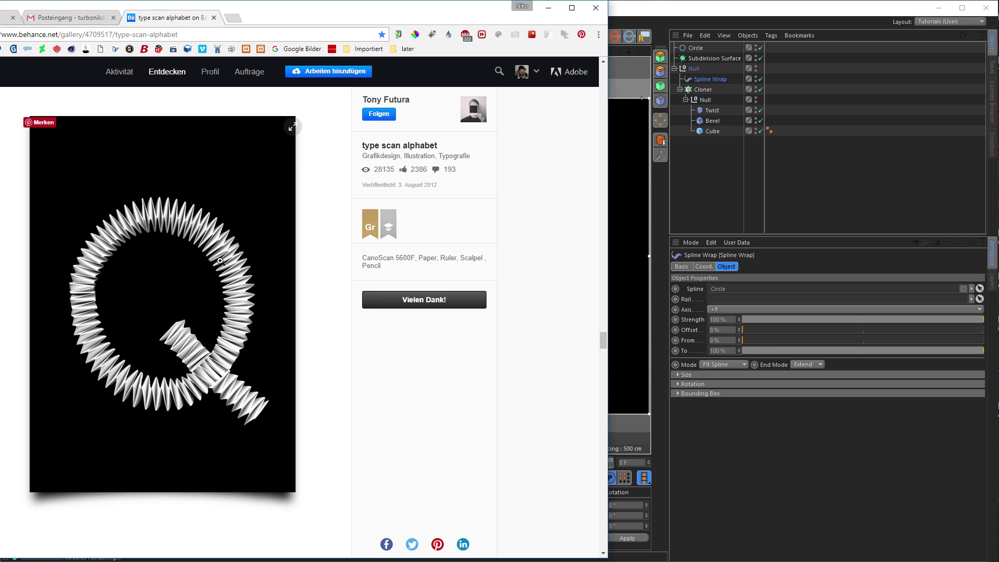
pyautogui.hotkey('alt', 'Tab')
pyautogui.hotkey('alt', 'Tab')
pyautogui.hotkey('alt', 'Tab')
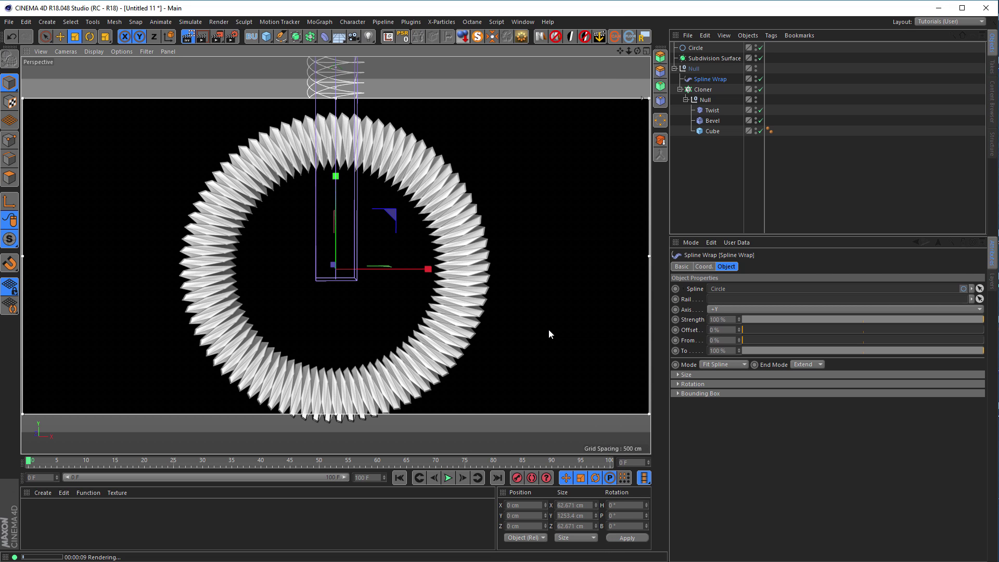
pyautogui.hotkey('alt', 'Tab')
pyautogui.hotkey('alt', 'Tab')
pyautogui.click(181, 61)
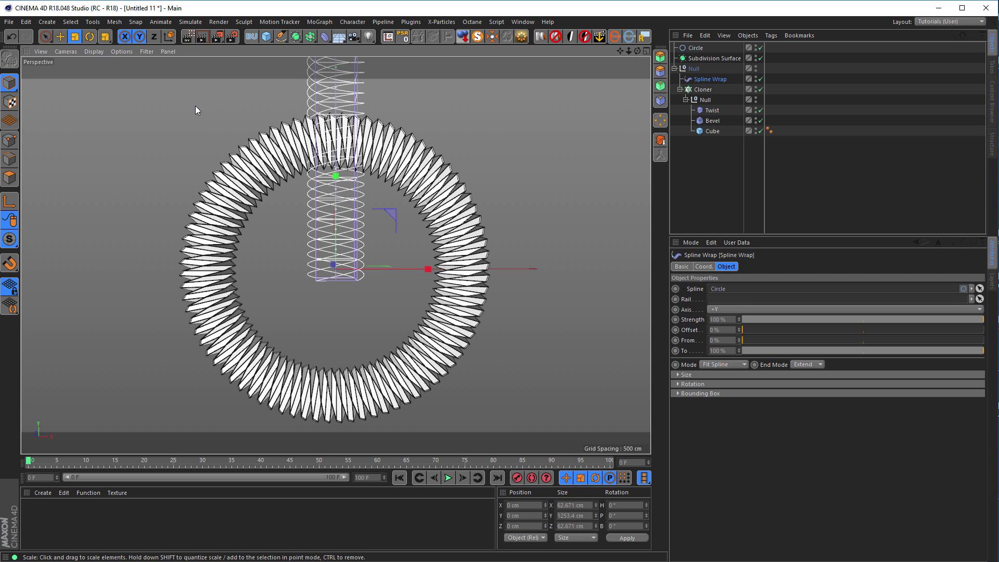
# Save the project on the Desktop as paperwork_02.c4d.
pyautogui.hotkey('ctrl', 's')
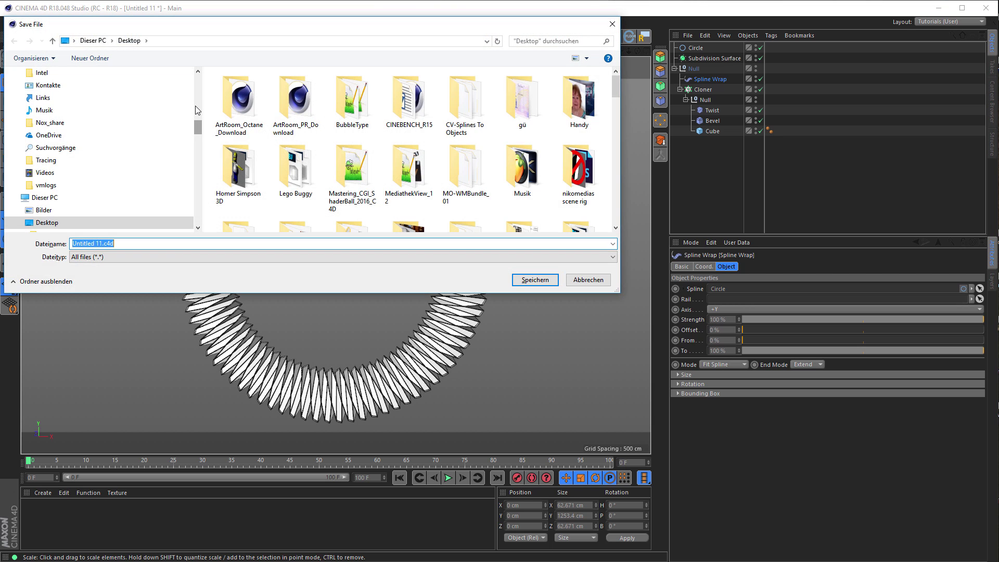
pyautogui.write('pa')
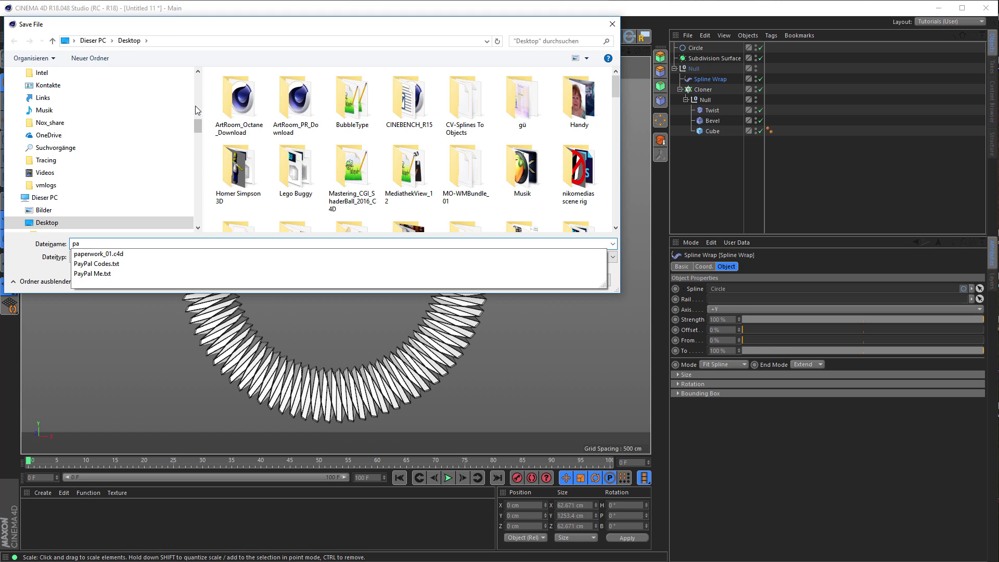
pyautogui.press('Down')
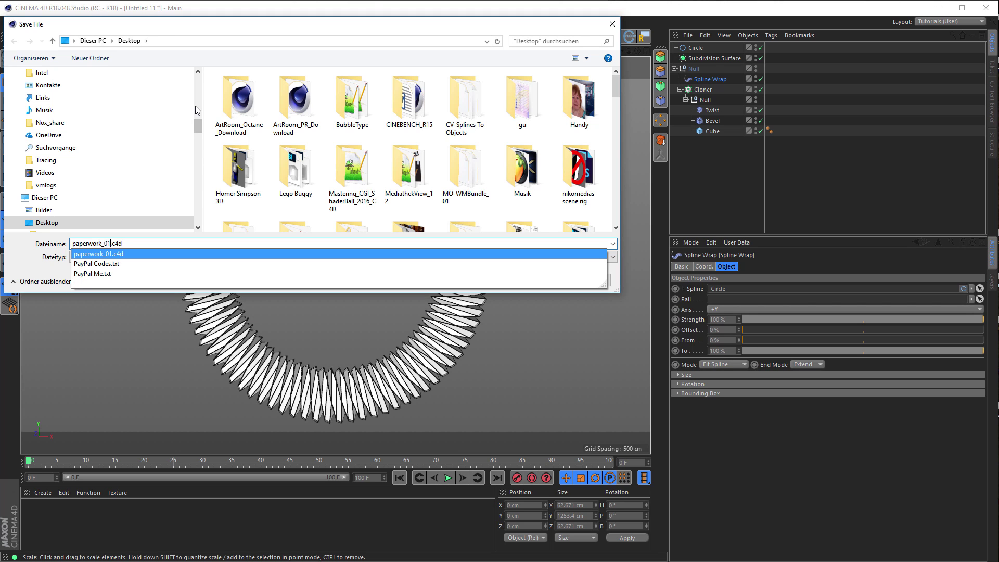
pyautogui.hotkey('shift', 'Right')
pyautogui.write('2')
pyautogui.press('Return')
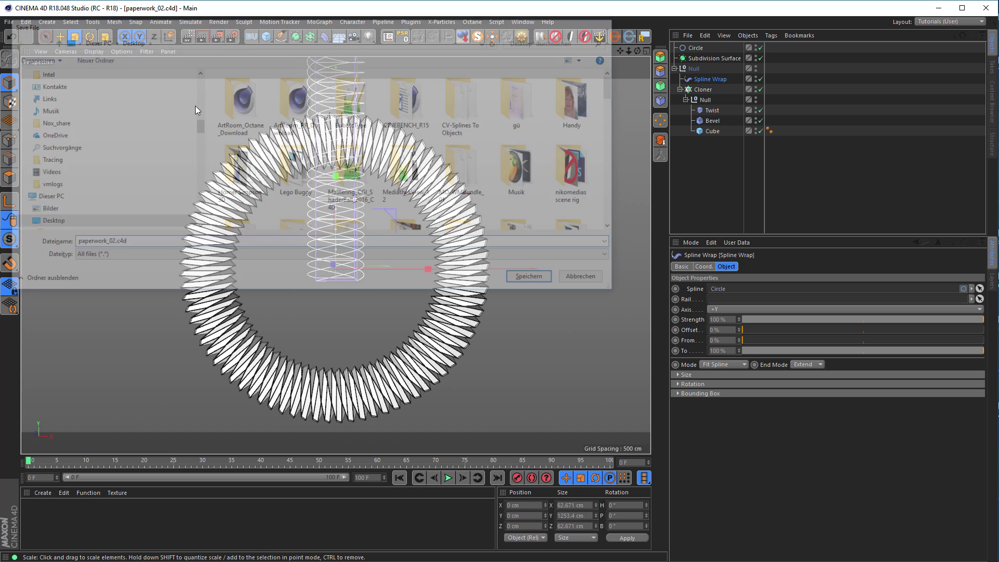
pyautogui.keyDown('alt'); pyautogui.moveTo(318, 136); pyautogui.dragTo(317, 128); pyautogui.keyUp('alt')
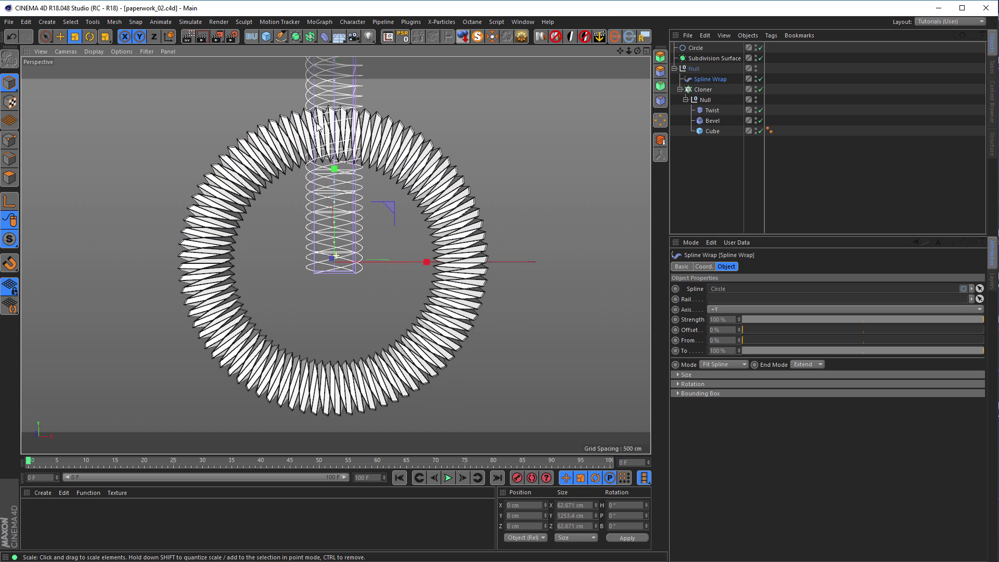
# Find the diagonally slit paper letter H in the type scan alphabet reference in the browser and return to Cinema 4D.
pyautogui.hotkey('alt', 'Tab')
pyautogui.moveTo(600, 341); pyautogui.dragTo(602, 200)
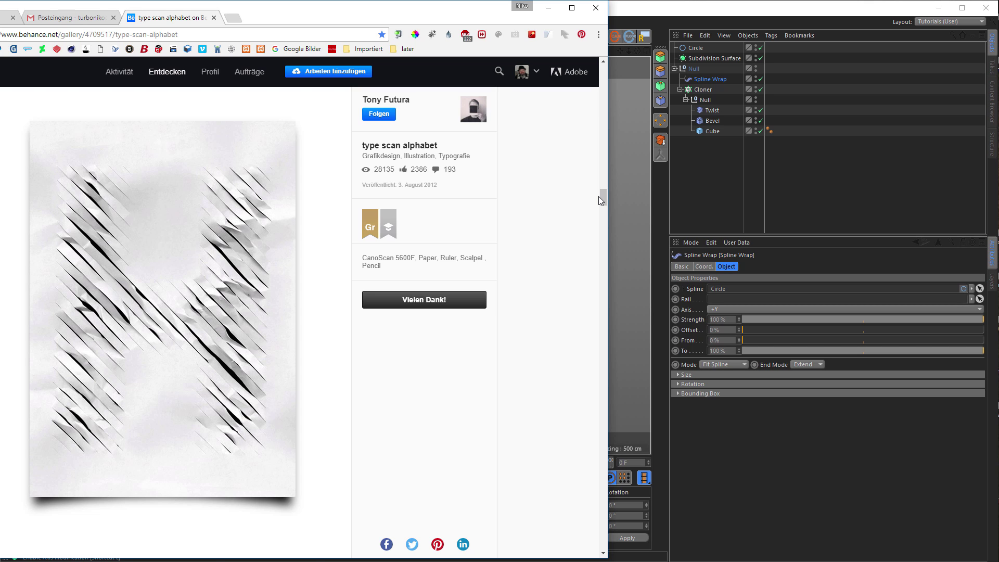
pyautogui.click(773, 20)
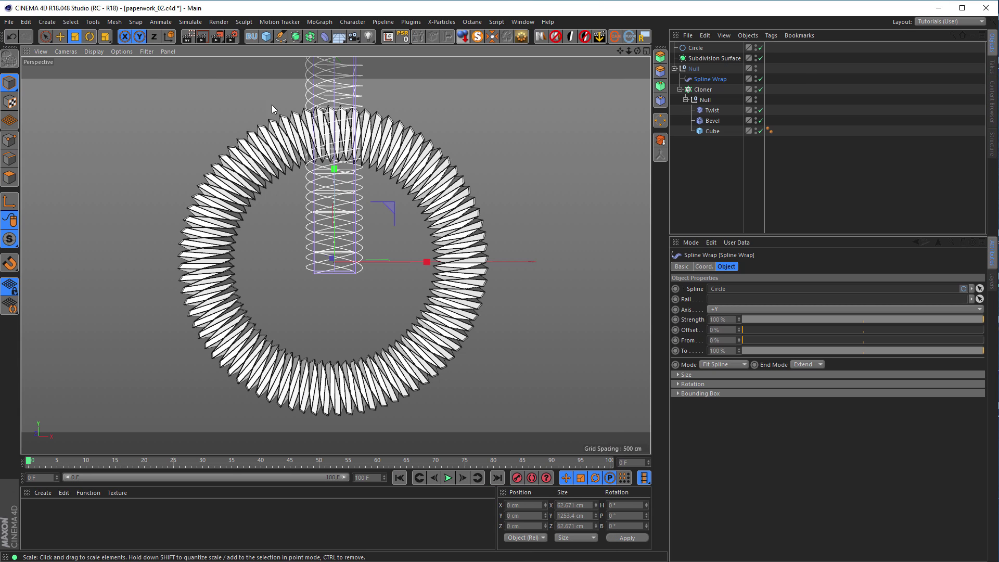
# Create a new project, add a Plane primitive and make it editable.
pyautogui.click(9, 22)
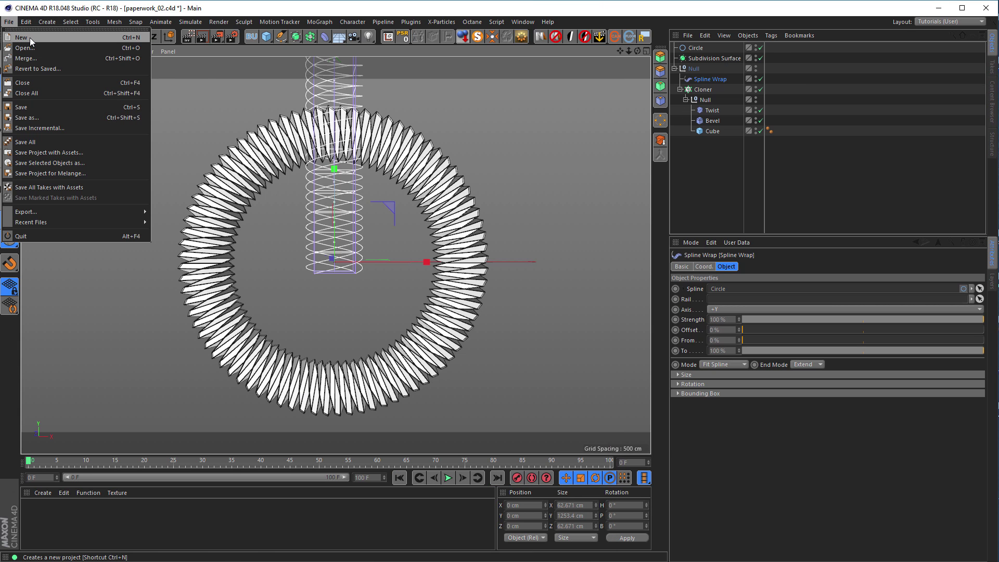
pyautogui.click(30, 37)
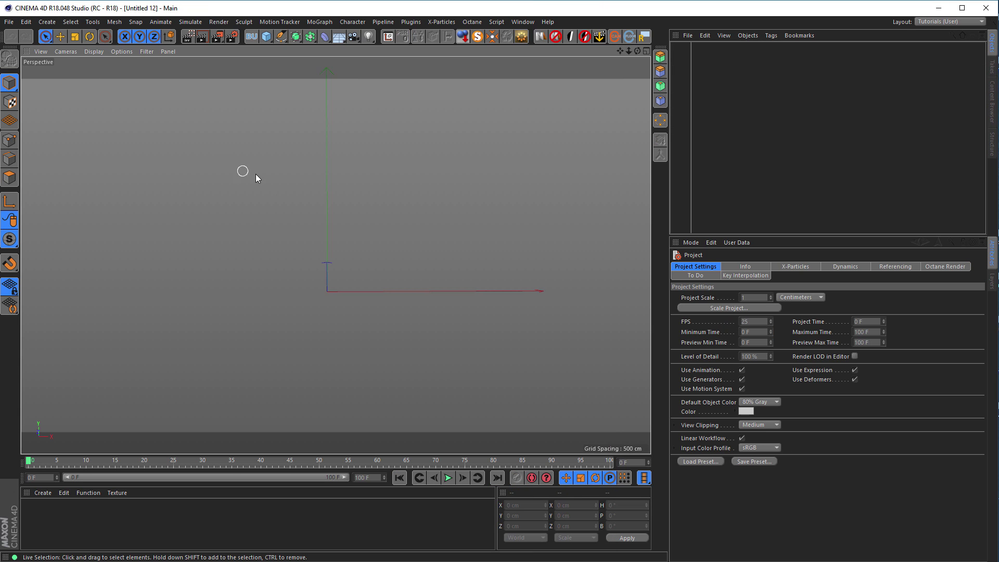
pyautogui.click(266, 36)
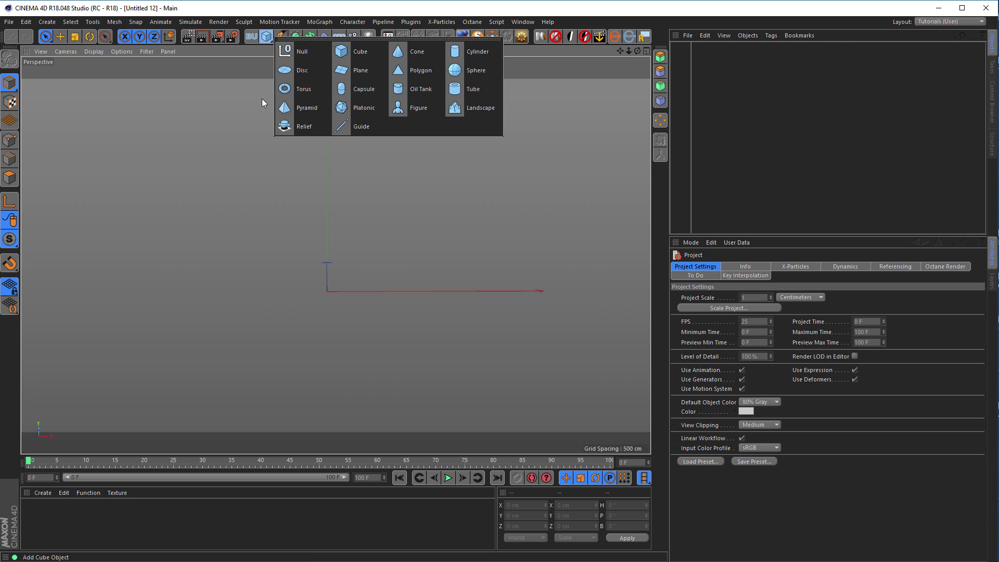
pyautogui.click(356, 73)
pyautogui.keyDown('alt'); pyautogui.moveTo(349, 172); pyautogui.dragTo(321, 191); pyautogui.keyUp('alt')
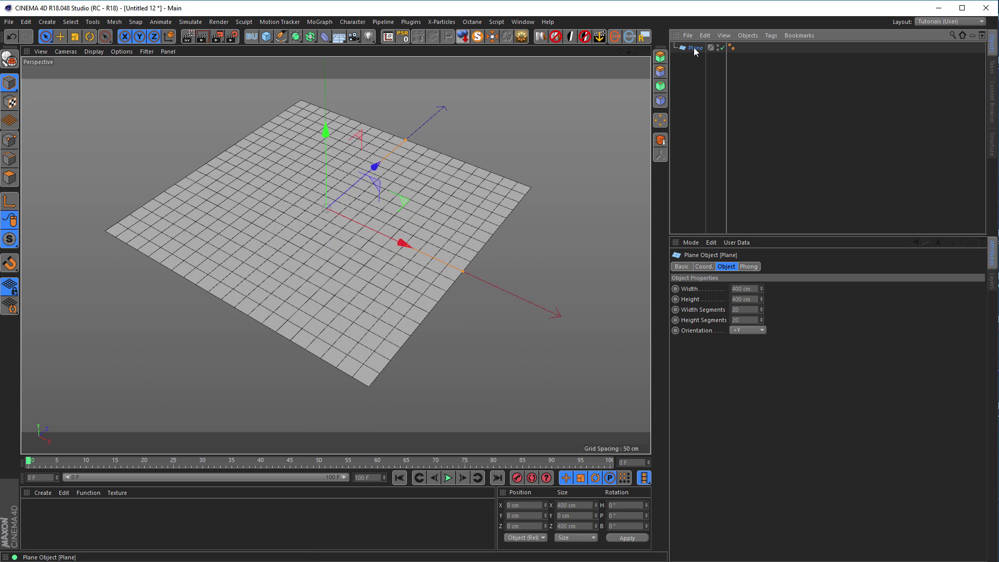
pyautogui.press('c')
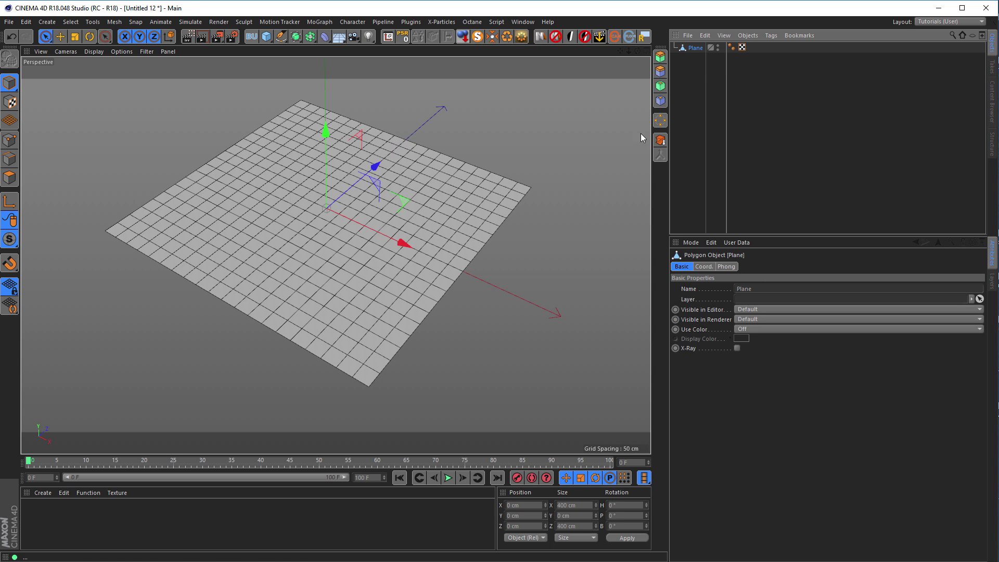
# In the top view, select a central block of plane polygons, eight wide and four high, as the crossbar of an H.
pyautogui.middleClick(621, 156)
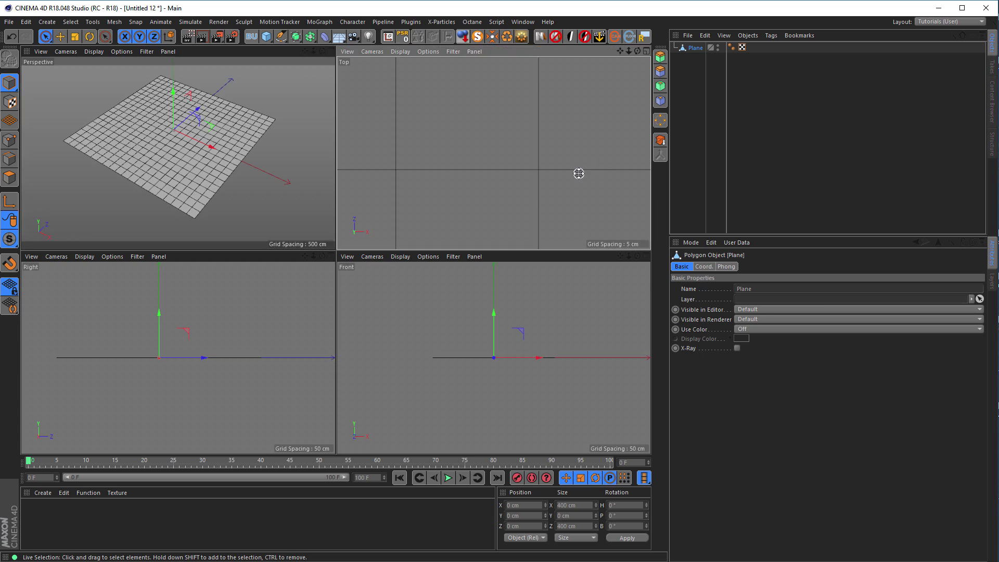
pyautogui.middleClick(577, 172)
pyautogui.moveTo(306, 235); pyautogui.dragTo(357, 241, button='middle')
pyautogui.scroll(3, 365, 240)
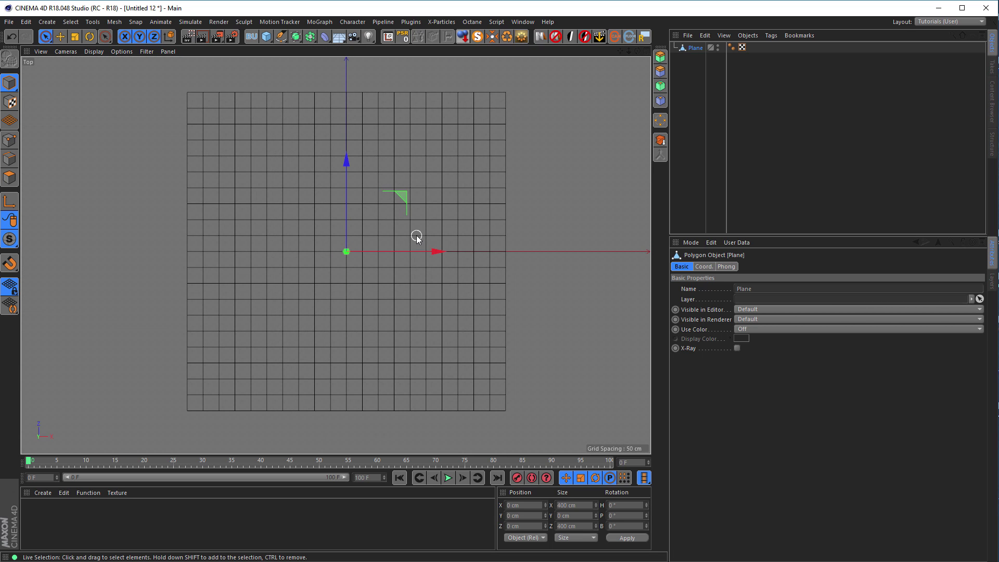
pyautogui.click(10, 177)
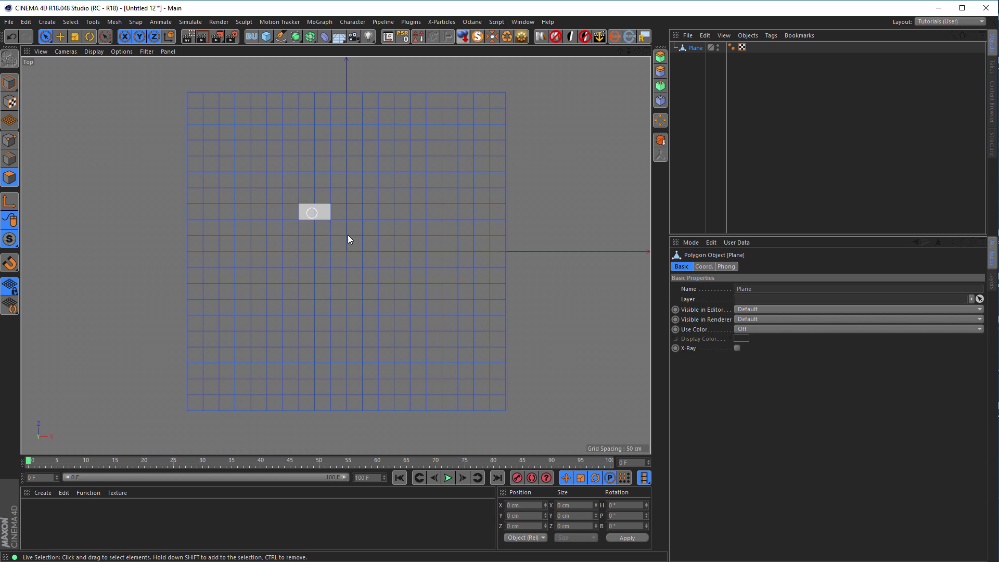
pyautogui.moveTo(344, 254)
pyautogui.mouseDown()
pyautogui.moveTo(344, 270)
pyautogui.moveTo(346, 256)
pyautogui.moveTo(395, 249)
pyautogui.moveTo(395, 239)
pyautogui.moveTo(372, 242)
pyautogui.moveTo(390, 268)
pyautogui.mouseUp()
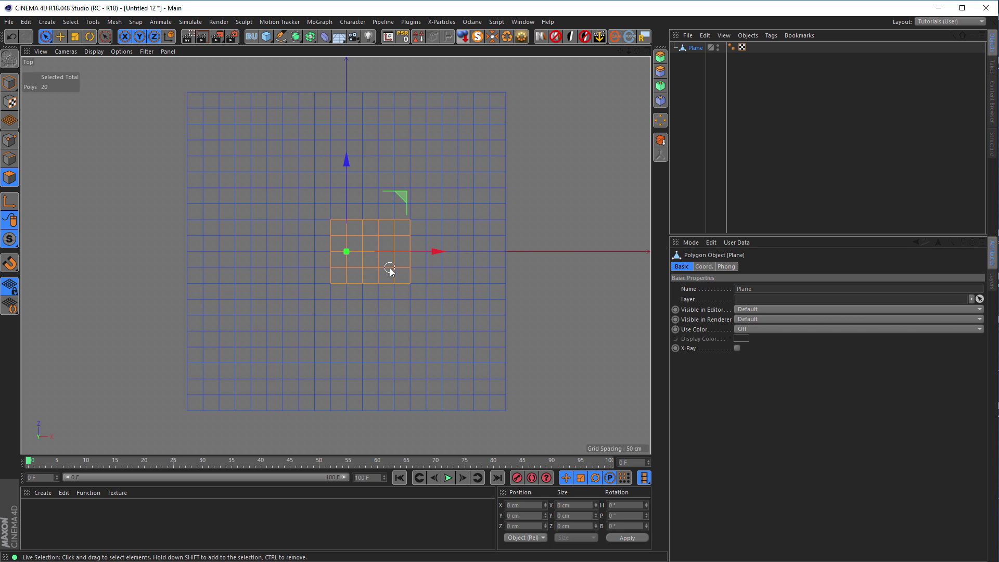
pyautogui.moveTo(335, 256)
pyautogui.keyDown('shift'); pyautogui.mouseDown()
pyautogui.moveTo(297, 243)
pyautogui.moveTo(302, 277)
pyautogui.moveTo(290, 271)
pyautogui.mouseUp(); pyautogui.keyUp('shift')
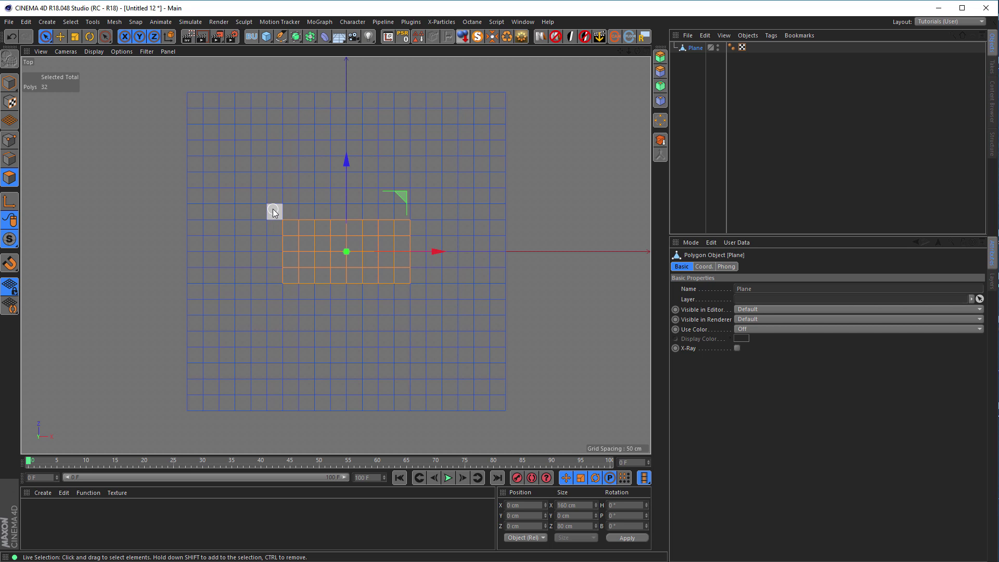
pyautogui.click(299, 213)
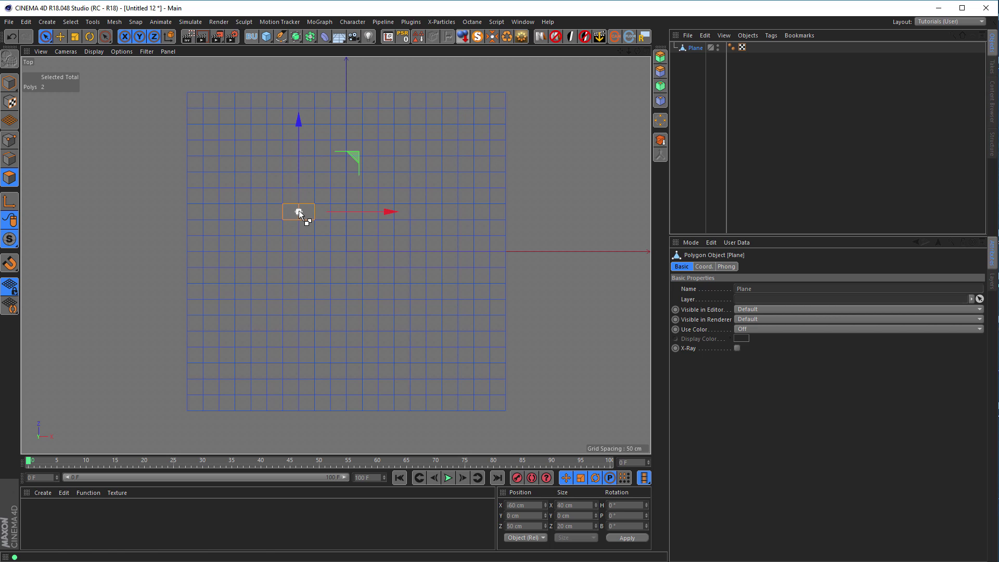
pyautogui.hotkey('ctrl', 'z')
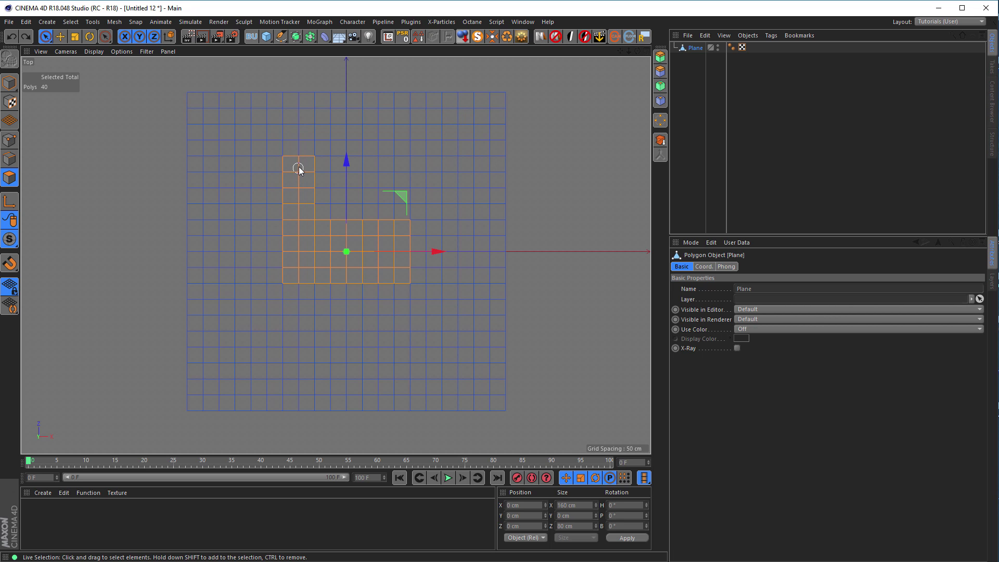
# Extend the polygon selection with two vertical legs, each four polygons wide and fourteen high, to complete the H shape.
pyautogui.keyDown('shift'); pyautogui.click(296, 156); pyautogui.keyUp('shift')
pyautogui.moveTo(272, 284)
pyautogui.keyDown('shift'); pyautogui.mouseDown()
pyautogui.moveTo(265, 251)
pyautogui.moveTo(267, 346)
pyautogui.moveTo(295, 353)
pyautogui.mouseUp(); pyautogui.keyUp('shift')
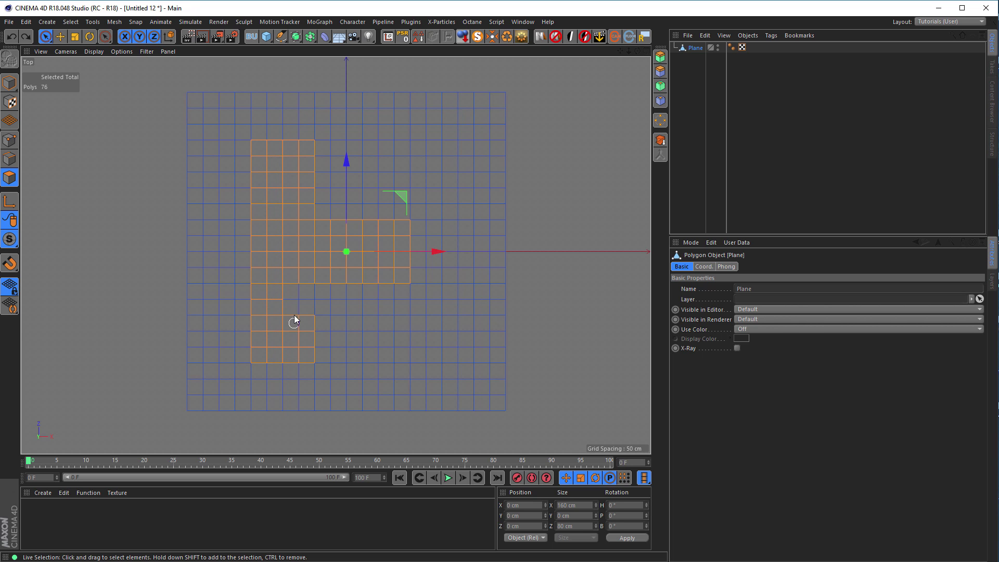
pyautogui.keyDown('shift'); pyautogui.click(296, 285); pyautogui.keyUp('shift')
pyautogui.moveTo(402, 220)
pyautogui.keyDown('shift'); pyautogui.mouseDown()
pyautogui.moveTo(395, 167)
pyautogui.moveTo(417, 154)
pyautogui.moveTo(427, 351)
pyautogui.moveTo(403, 353)
pyautogui.moveTo(399, 303)
pyautogui.moveTo(389, 357)
pyautogui.mouseUp(); pyautogui.keyUp('shift')
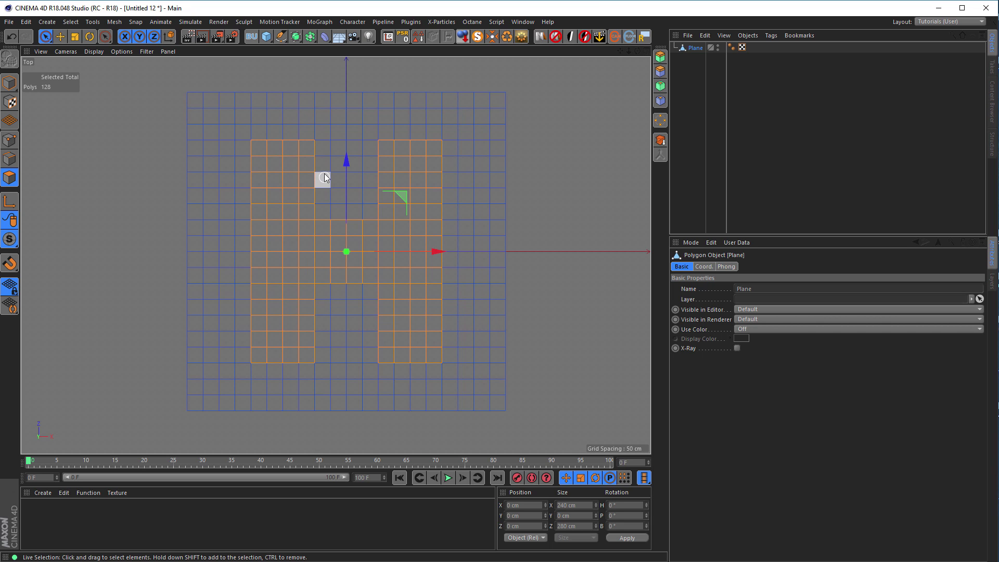
pyautogui.keyDown('alt'); pyautogui.moveTo(429, 283); pyautogui.dragTo(397, 288, button='middle'); pyautogui.keyUp('alt')
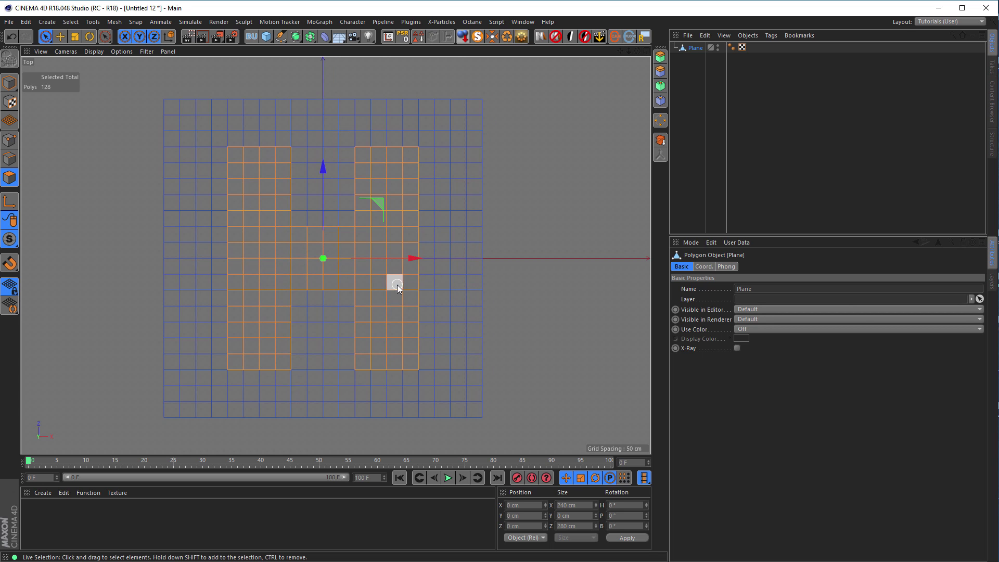
# Try to triangulate the H-shaped polygon selection in the perspective view.
pyautogui.middleClick(407, 284)
pyautogui.middleClick(218, 179)
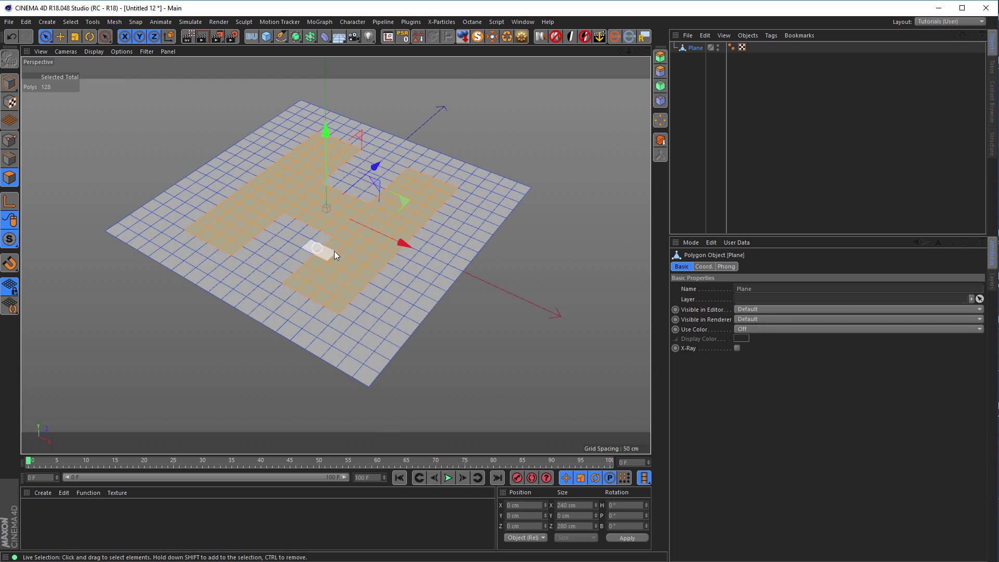
pyautogui.keyDown('alt'); pyautogui.moveTo(345, 251); pyautogui.dragTo(379, 244, button='right'); pyautogui.keyUp('alt')
pyautogui.keyDown('alt'); pyautogui.moveTo(378, 245); pyautogui.dragTo(376, 252); pyautogui.keyUp('alt')
pyautogui.keyDown('alt'); pyautogui.moveTo(375, 252); pyautogui.dragTo(395, 239, button='right'); pyautogui.keyUp('alt')
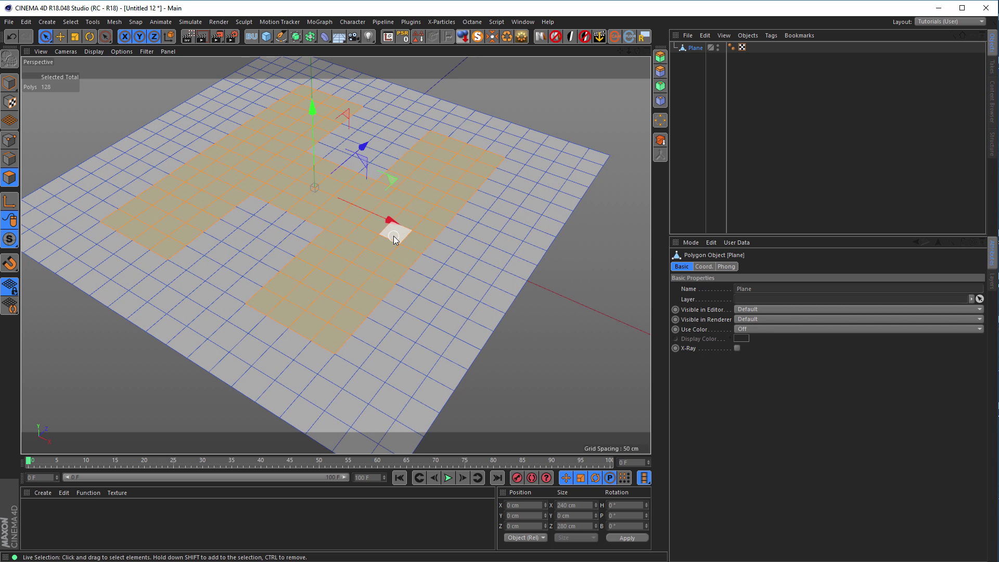
pyautogui.rightClick(587, 279)
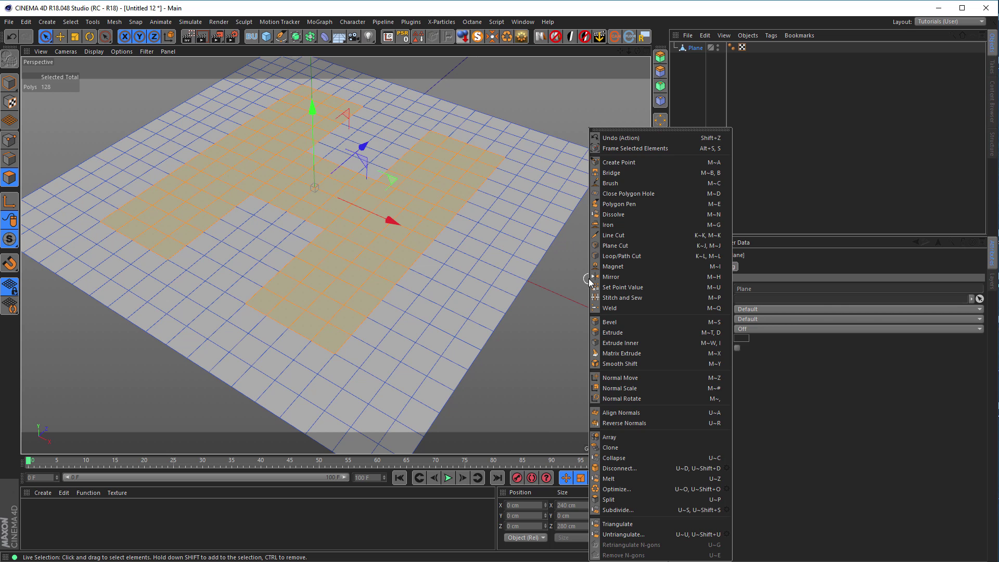
pyautogui.click(622, 526)
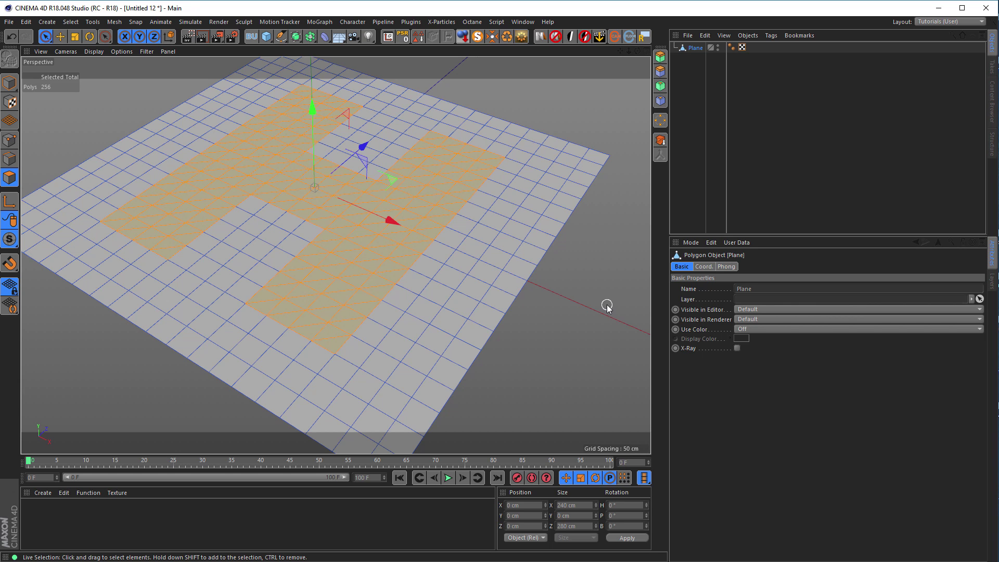
pyautogui.hotkey('ctrl', 'z')
# Reverse the normals of the H-shaped selection, triangulate it, and reverse its normals again.
pyautogui.rightClick(568, 289)
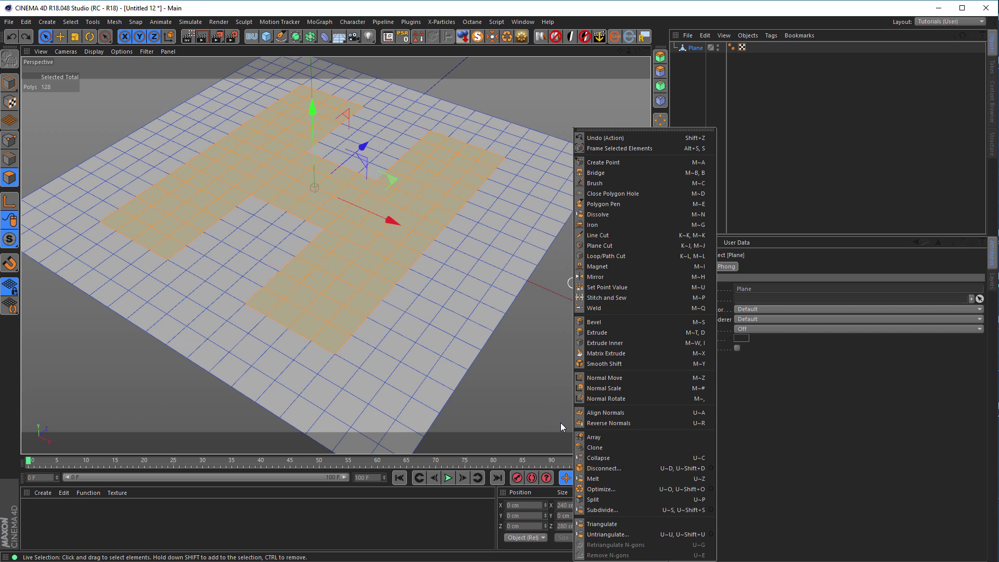
pyautogui.click(616, 423)
pyautogui.rightClick(574, 344)
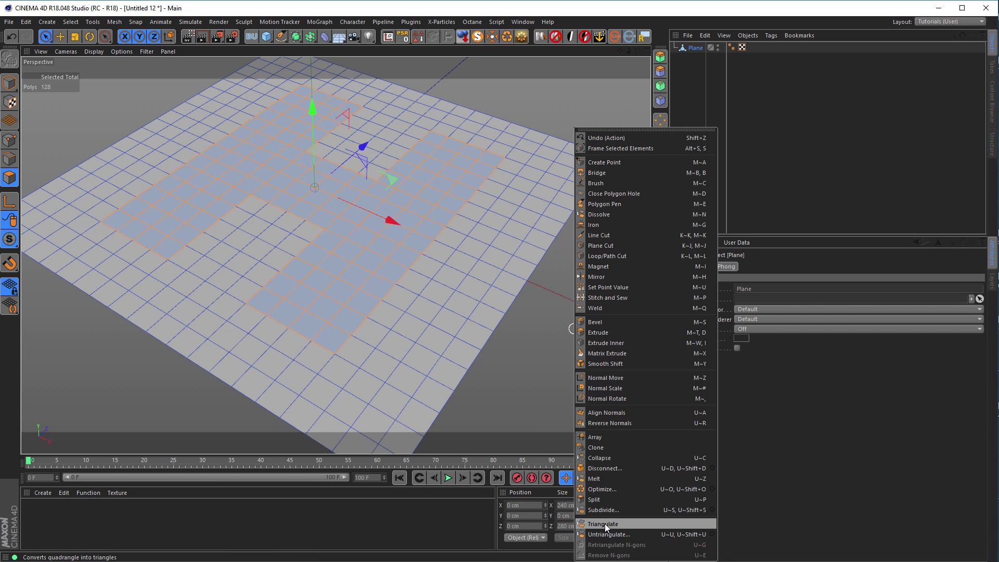
pyautogui.click(605, 524)
pyautogui.rightClick(576, 332)
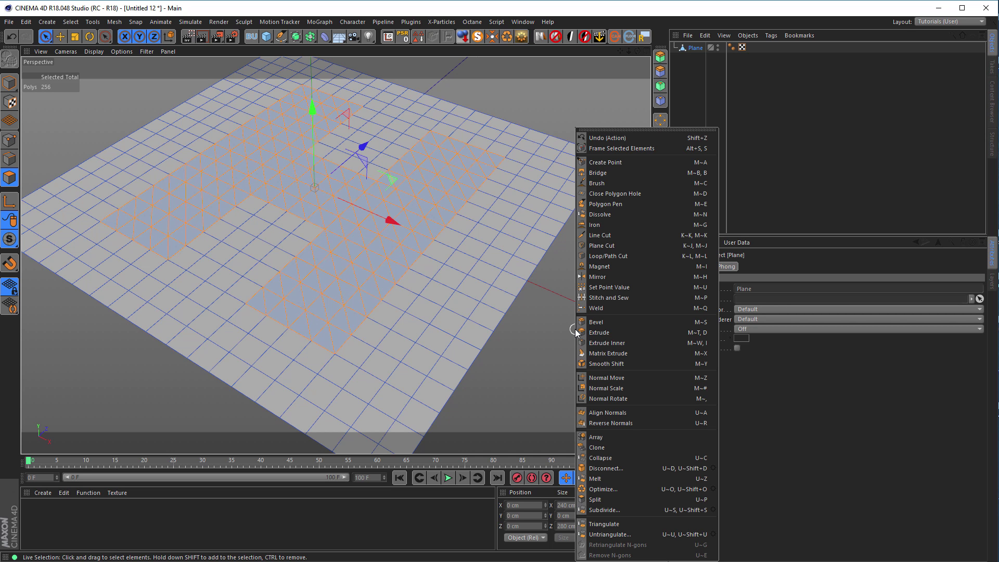
pyautogui.click(609, 423)
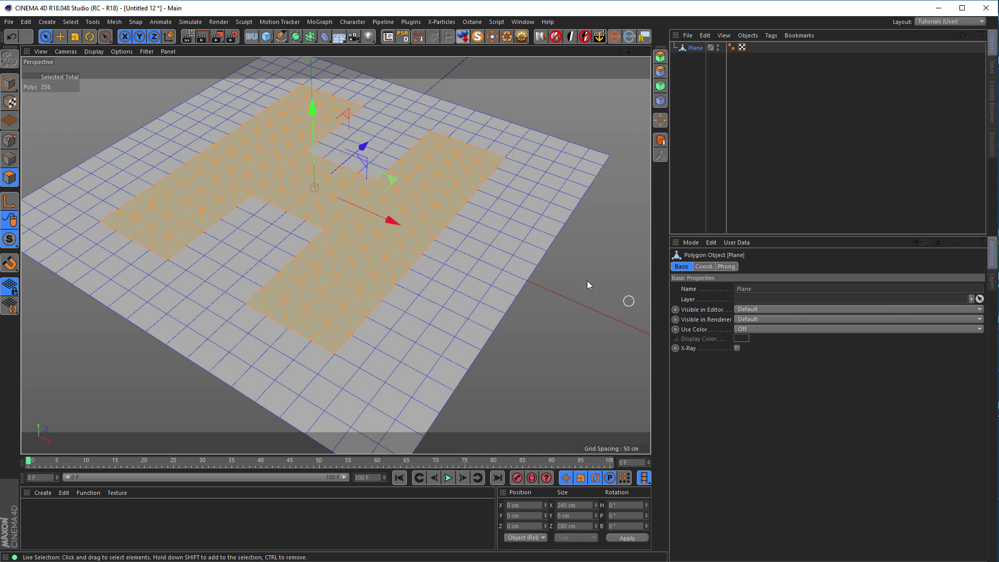
# Select alternate diagonal strips of triangles across the H's left leg and the adjoining half of the crossbar.
pyautogui.keyDown('alt'); pyautogui.moveTo(373, 282); pyautogui.dragTo(208, 247); pyautogui.keyUp('alt')
pyautogui.keyDown('alt'); pyautogui.moveTo(207, 248); pyautogui.dragTo(273, 223, button='right'); pyautogui.keyUp('alt')
pyautogui.moveTo(186, 228); pyautogui.dragTo(210, 295)
pyautogui.moveTo(259, 129)
pyautogui.keyDown('shift'); pyautogui.mouseDown()
pyautogui.moveTo(286, 223)
pyautogui.moveTo(365, 332)
pyautogui.mouseUp(); pyautogui.keyUp('shift')
pyautogui.moveTo(370, 306)
pyautogui.keyDown('alt'); pyautogui.mouseDown(button='middle')
pyautogui.moveTo(352, 196)
pyautogui.moveTo(280, 227)
pyautogui.mouseUp(button='middle'); pyautogui.keyUp('alt')
pyautogui.keyDown('shift'); pyautogui.moveTo(276, 214); pyautogui.dragTo(271, 178); pyautogui.keyUp('shift')
pyautogui.keyDown('shift'); pyautogui.moveTo(299, 248); pyautogui.dragTo(381, 395); pyautogui.keyUp('shift')
pyautogui.moveTo(381, 395)
pyautogui.keyDown('alt'); pyautogui.mouseDown(button='middle')
pyautogui.moveTo(346, 357)
pyautogui.moveTo(371, 244)
pyautogui.mouseUp(button='middle'); pyautogui.keyUp('alt')
pyautogui.keyDown('alt'); pyautogui.moveTo(372, 245); pyautogui.dragTo(304, 268); pyautogui.keyUp('alt')
pyautogui.keyDown('shift'); pyautogui.moveTo(182, 164); pyautogui.dragTo(424, 260); pyautogui.keyUp('shift')
pyautogui.moveTo(408, 178)
pyautogui.keyDown('shift'); pyautogui.mouseDown()
pyautogui.moveTo(160, 70)
pyautogui.moveTo(197, 107)
pyautogui.moveTo(276, 250)
pyautogui.moveTo(521, 319)
pyautogui.mouseUp(); pyautogui.keyUp('shift')
pyautogui.moveTo(580, 312)
pyautogui.keyDown('shift'); pyautogui.mouseDown()
pyautogui.moveTo(251, 181)
pyautogui.moveTo(179, 135)
pyautogui.moveTo(214, 147)
pyautogui.moveTo(203, 249)
pyautogui.moveTo(324, 268)
pyautogui.moveTo(236, 201)
pyautogui.moveTo(119, 145)
pyautogui.mouseUp(); pyautogui.keyUp('shift')
# Add alternate diagonal strips of triangles across the crossbar's right half and the lower part of the H's right leg to the selection.
pyautogui.keyDown('alt'); pyautogui.moveTo(335, 237); pyautogui.dragTo(223, 163); pyautogui.keyUp('alt')
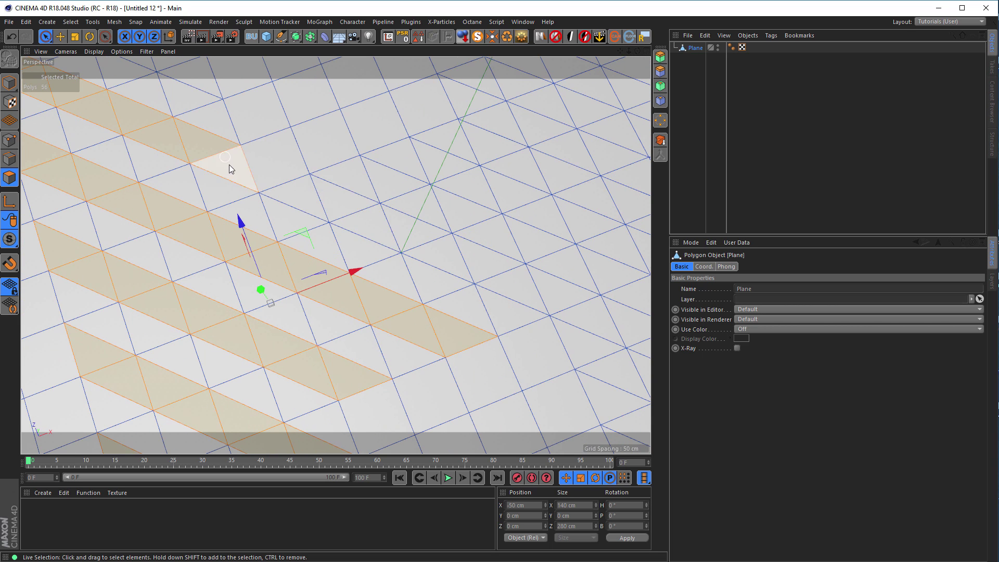
pyautogui.keyDown('shift'); pyautogui.click(329, 204); pyautogui.keyUp('shift')
pyautogui.moveTo(330, 204)
pyautogui.keyDown('shift'); pyautogui.mouseDown()
pyautogui.moveTo(580, 308)
pyautogui.moveTo(333, 192)
pyautogui.moveTo(545, 283)
pyautogui.moveTo(546, 182)
pyautogui.mouseUp(); pyautogui.keyUp('shift')
pyautogui.moveTo(375, 183)
pyautogui.keyDown('shift'); pyautogui.mouseDown()
pyautogui.moveTo(379, 196)
pyautogui.moveTo(565, 272)
pyautogui.mouseUp(); pyautogui.keyUp('shift')
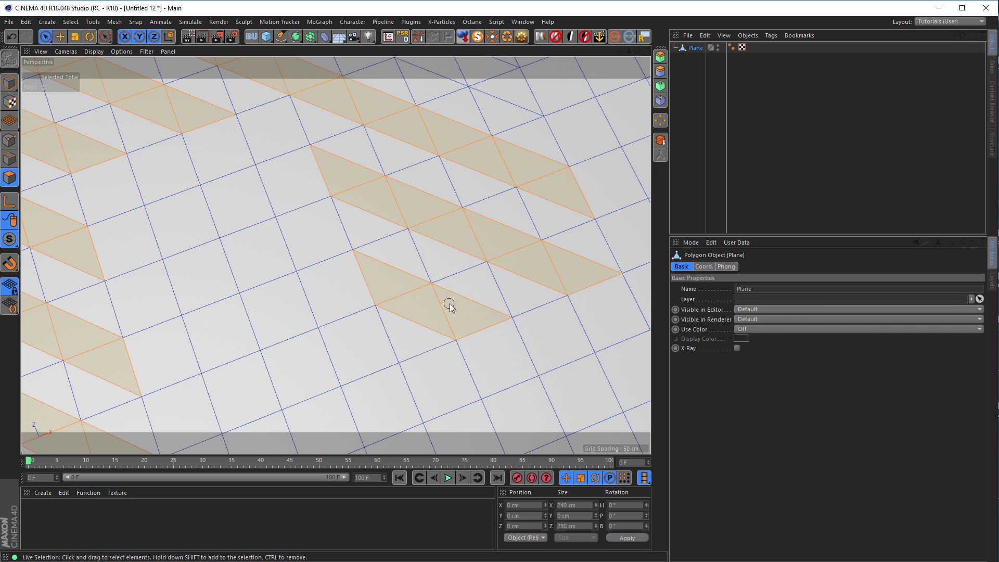
pyautogui.keyDown('shift'); pyautogui.click(420, 231); pyautogui.keyUp('shift')
pyautogui.keyDown('alt'); pyautogui.moveTo(420, 231); pyautogui.dragTo(385, 297); pyautogui.keyUp('alt')
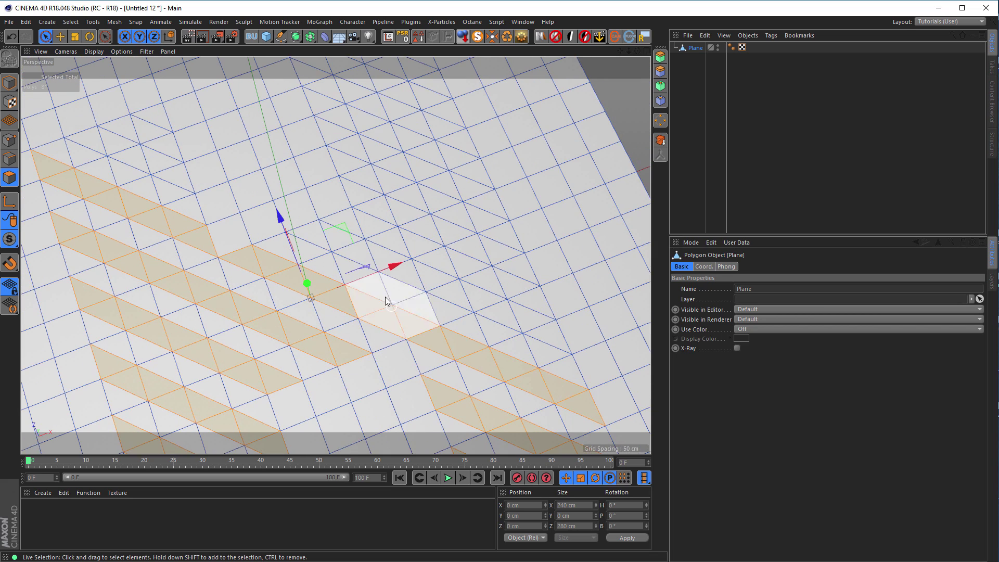
# Extend the selection with the remaining alternate diagonal strips up to the top edge of the H's right leg.
pyautogui.moveTo(315, 232); pyautogui.dragTo(391, 263)
pyautogui.keyDown('shift'); pyautogui.moveTo(540, 322); pyautogui.dragTo(546, 331); pyautogui.keyUp('shift')
pyautogui.keyDown('shift'); pyautogui.moveTo(374, 200); pyautogui.dragTo(536, 278); pyautogui.keyUp('shift')
pyautogui.moveTo(376, 152)
pyautogui.keyDown('shift'); pyautogui.mouseDown()
pyautogui.moveTo(347, 137)
pyautogui.moveTo(399, 164)
pyautogui.mouseUp(); pyautogui.keyUp('shift')
pyautogui.keyDown('alt'); pyautogui.moveTo(483, 195); pyautogui.dragTo(414, 256); pyautogui.keyUp('alt')
pyautogui.moveTo(331, 234)
pyautogui.keyDown('shift'); pyautogui.mouseDown()
pyautogui.moveTo(344, 249)
pyautogui.moveTo(276, 217)
pyautogui.mouseUp(); pyautogui.keyUp('shift')
pyautogui.keyDown('alt'); pyautogui.moveTo(381, 229); pyautogui.dragTo(332, 189); pyautogui.keyUp('alt')
pyautogui.keyDown('shift'); pyautogui.moveTo(330, 139); pyautogui.dragTo(449, 193); pyautogui.keyUp('shift')
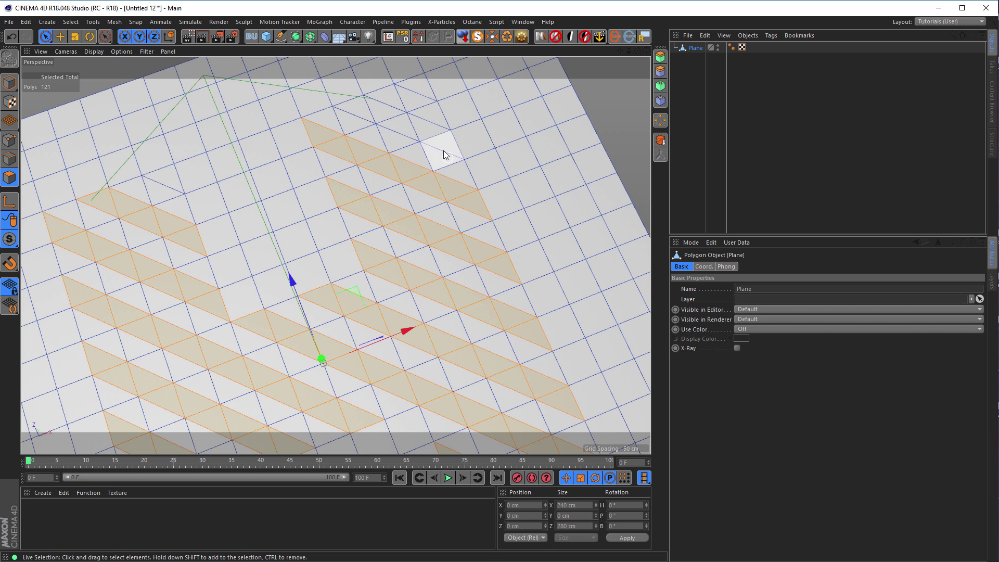
pyautogui.keyDown('shift'); pyautogui.moveTo(437, 141); pyautogui.dragTo(407, 125); pyautogui.keyUp('shift')
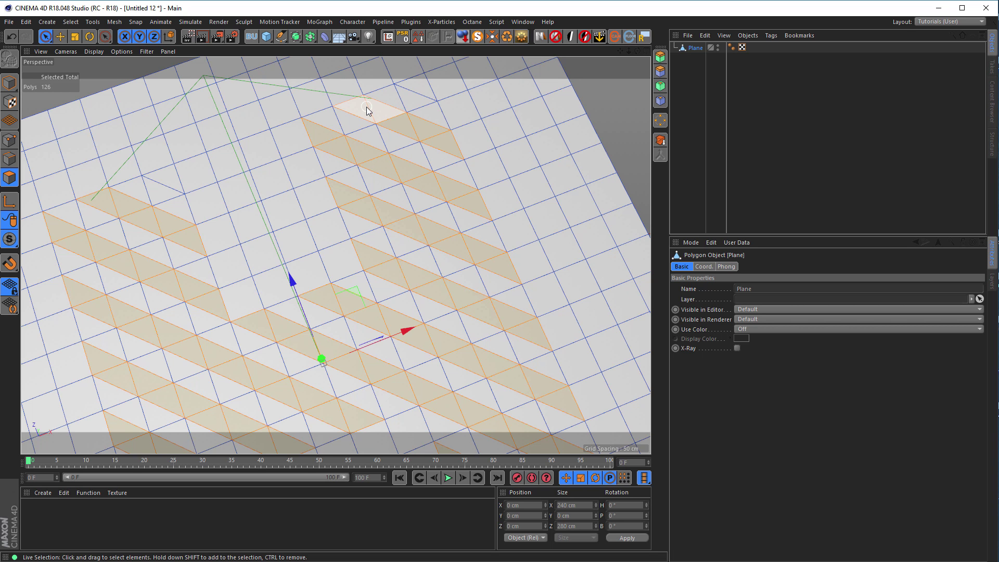
# Split the selected strips into their own object, hide that copy, and delete the strips from the original plane.
pyautogui.scroll(-5, 367, 107)
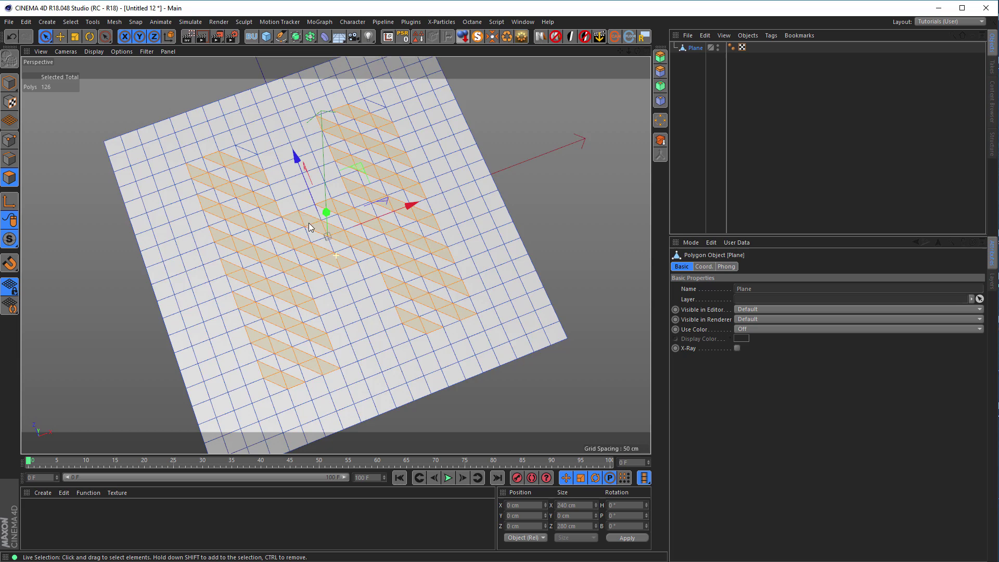
pyautogui.keyDown('alt'); pyautogui.moveTo(309, 227); pyautogui.dragTo(392, 214); pyautogui.keyUp('alt')
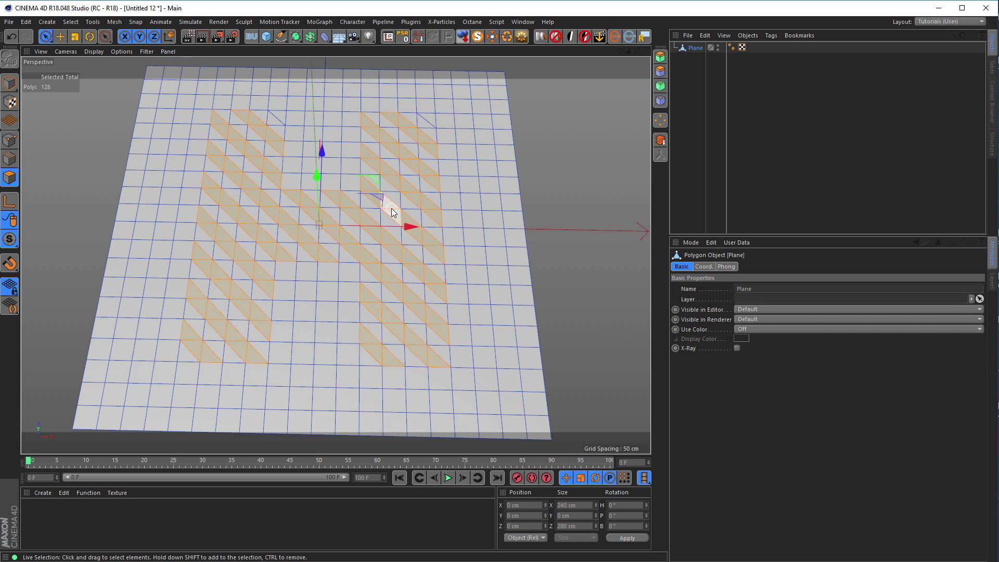
pyautogui.rightClick(596, 129)
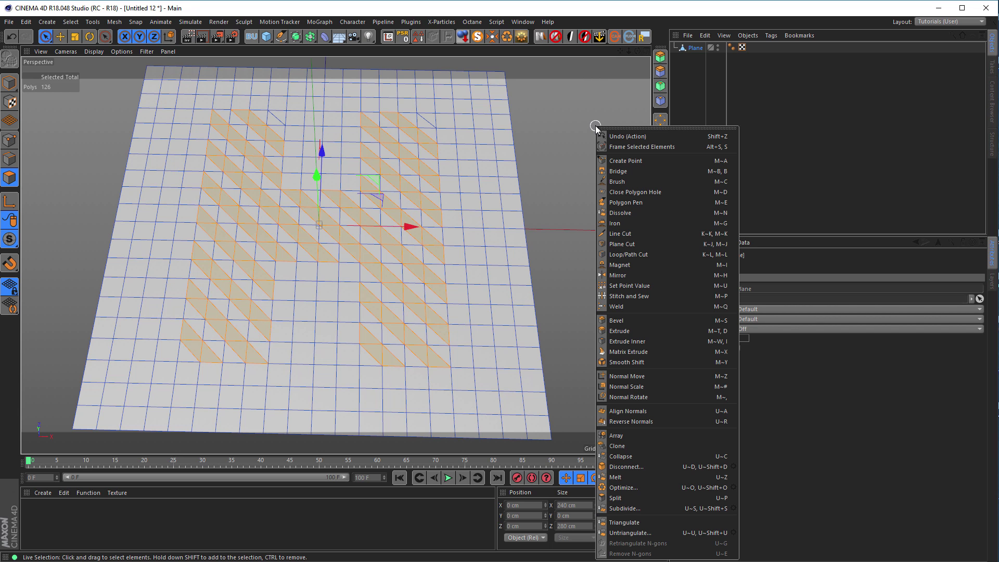
pyautogui.click(622, 497)
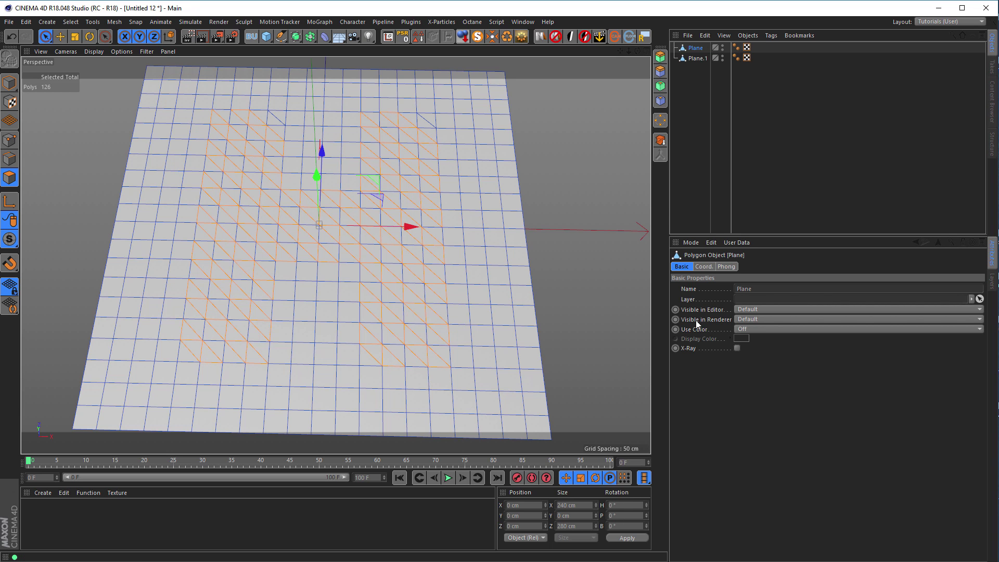
pyautogui.click(696, 58)
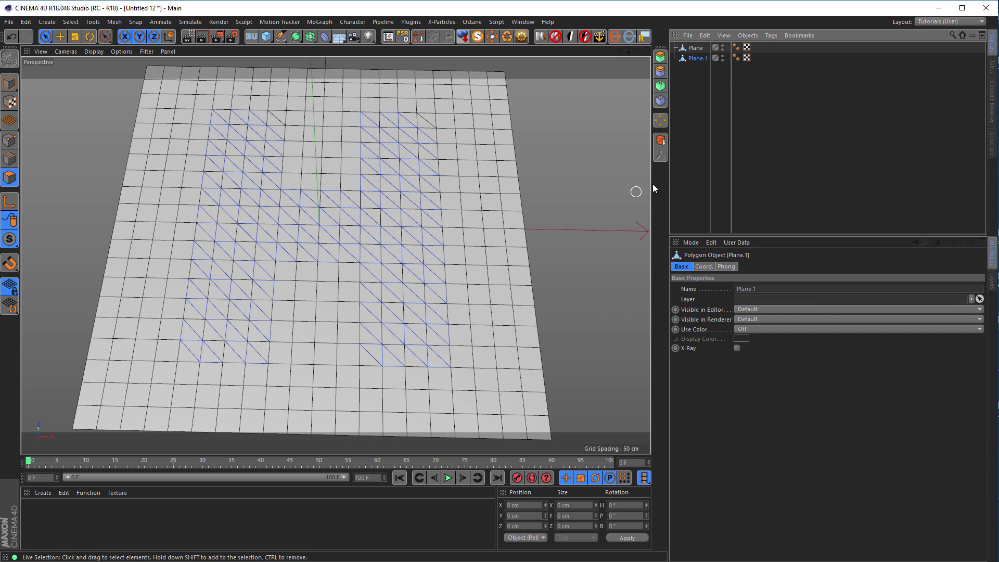
pyautogui.keyDown('ctrl'); pyautogui.click(723, 57); pyautogui.keyUp('ctrl')
pyautogui.click(695, 48)
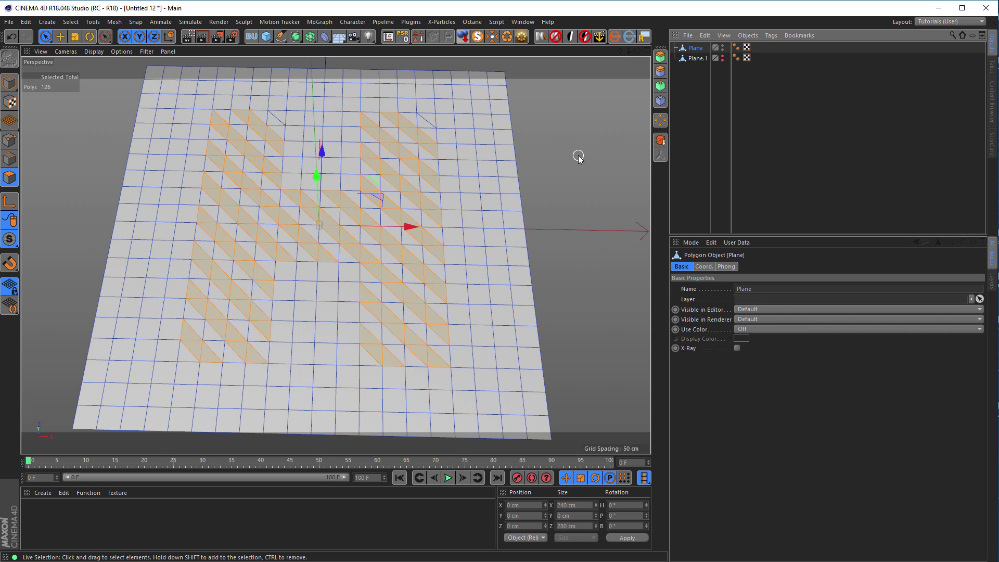
pyautogui.press('Delete')
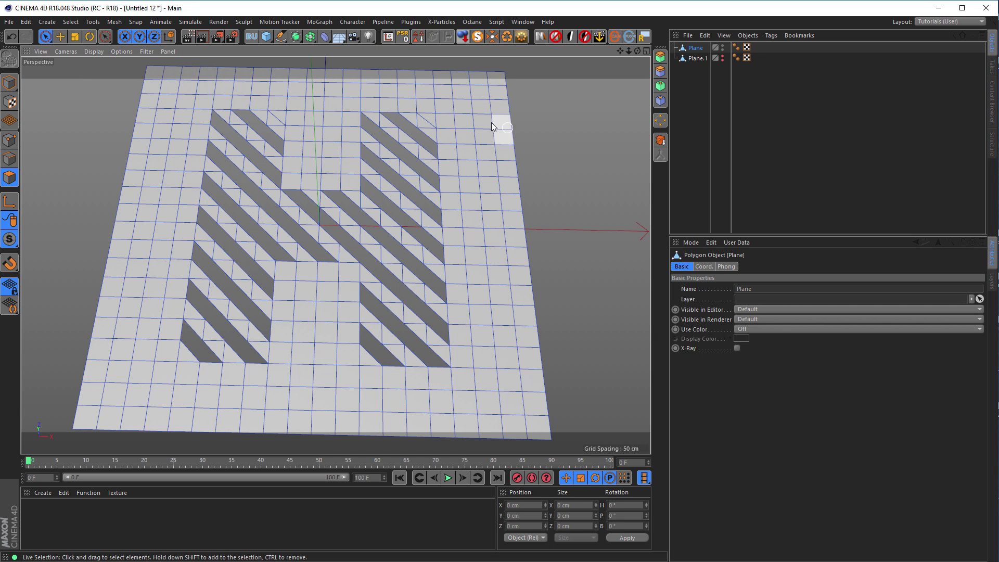
# Remove the two leftover diagonal edges at the upper right corners of the H's legs from the original plane.
pyautogui.scroll(5, 378, 108)
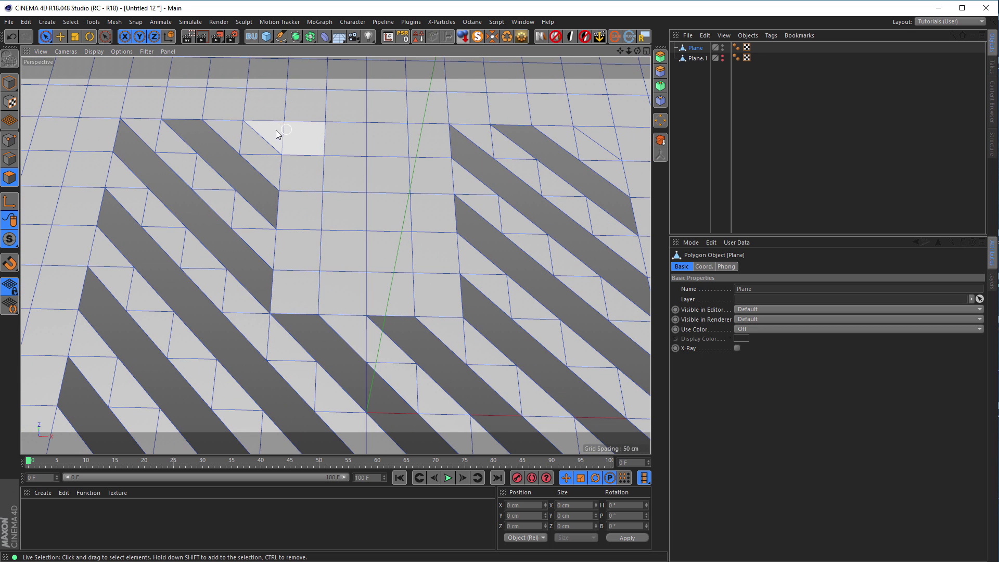
pyautogui.click(9, 159)
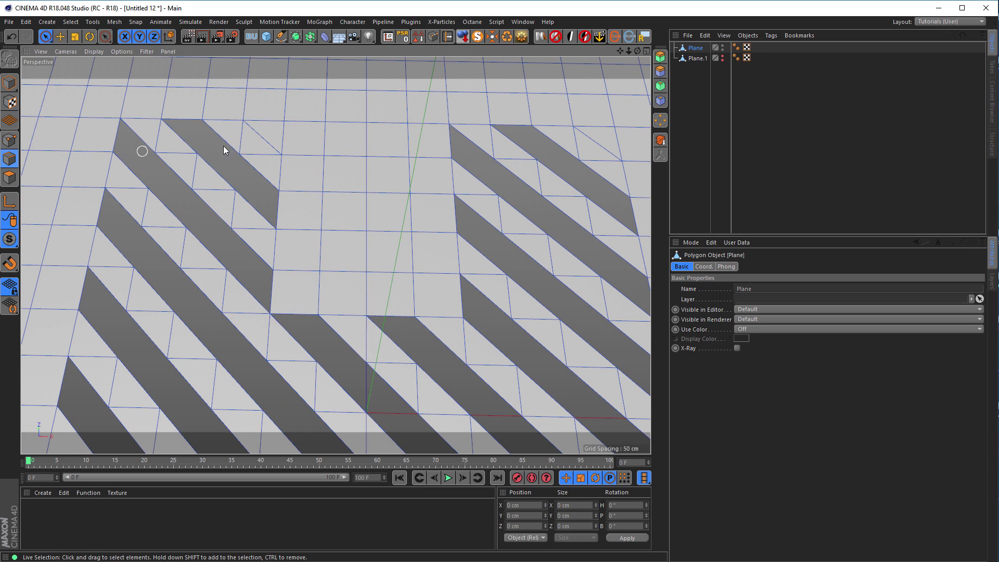
pyautogui.click(268, 141)
pyautogui.keyDown('shift'); pyautogui.click(598, 148); pyautogui.keyUp('shift')
pyautogui.rightClick(581, 143)
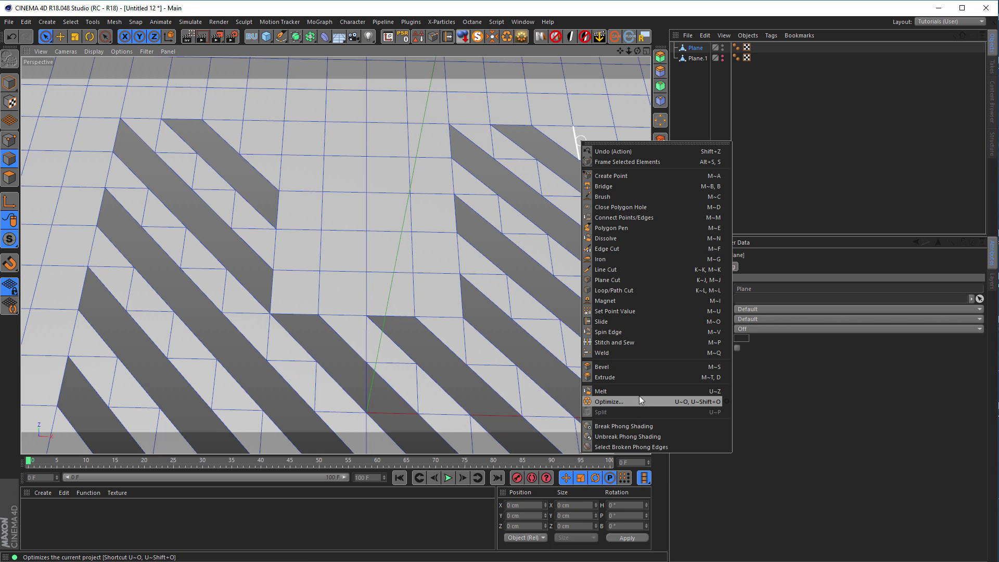
pyautogui.click(614, 162)
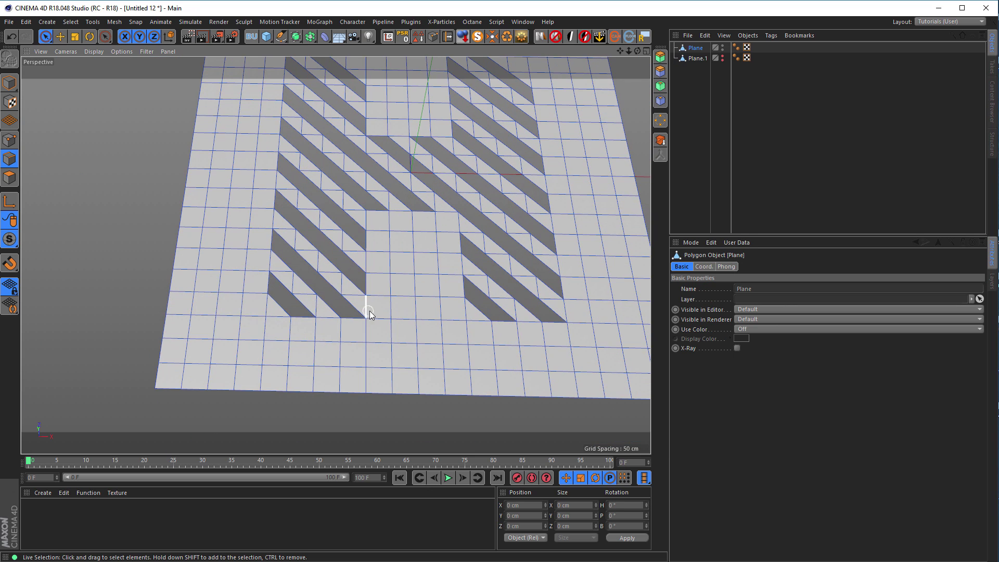
pyautogui.keyDown('alt'); pyautogui.moveTo(404, 308); pyautogui.dragTo(349, 293); pyautogui.keyUp('alt')
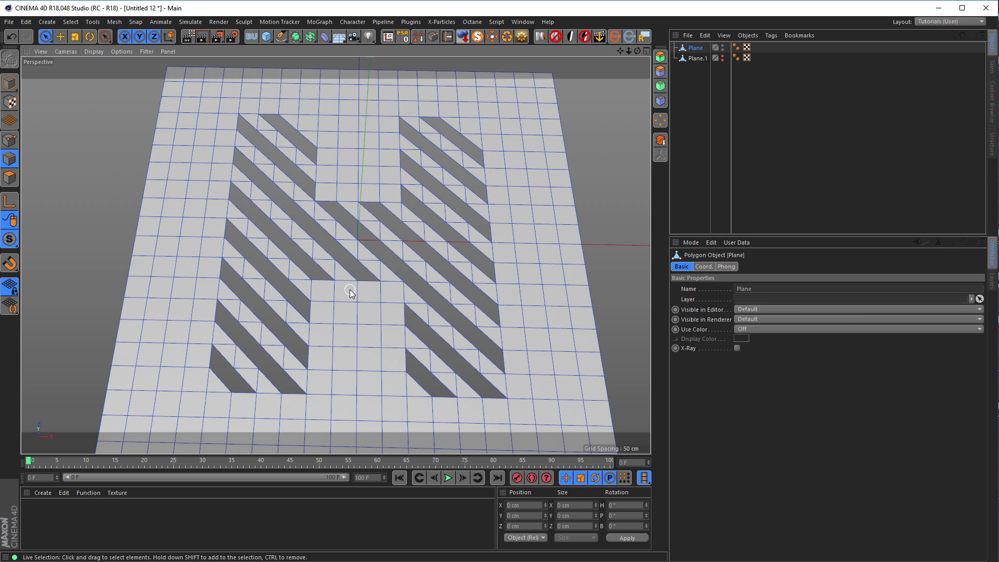
# Make both the plane and the split strips visible and add a Displacer as a child of the strips object.
pyautogui.keyDown('ctrl'); pyautogui.click(722, 47); pyautogui.keyUp('ctrl')
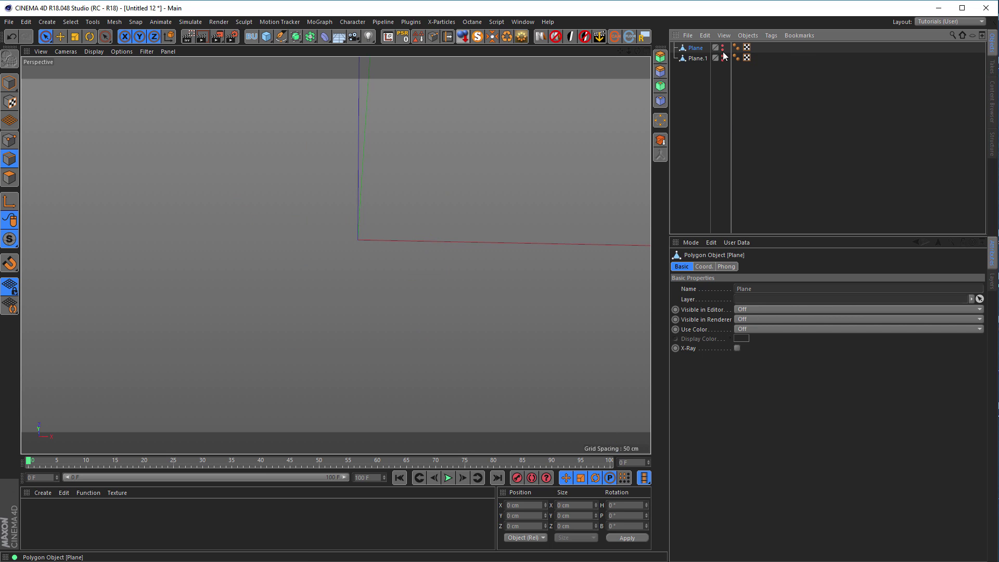
pyautogui.keyDown('alt'); pyautogui.moveTo(340, 285); pyautogui.dragTo(380, 325); pyautogui.keyUp('alt')
pyautogui.keyDown('ctrl'); pyautogui.click(723, 48); pyautogui.keyUp('ctrl')
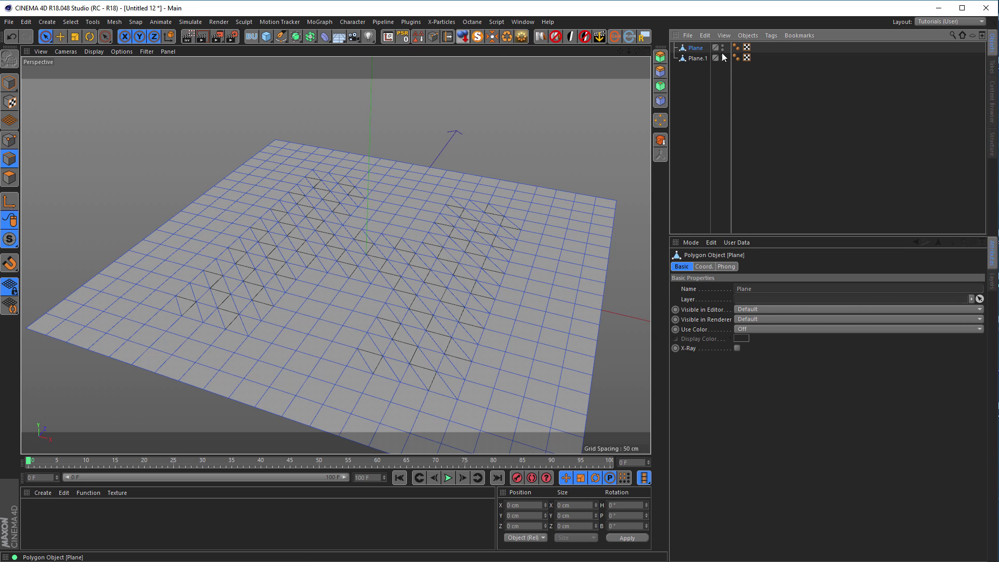
pyautogui.click(698, 58)
pyautogui.click(10, 82)
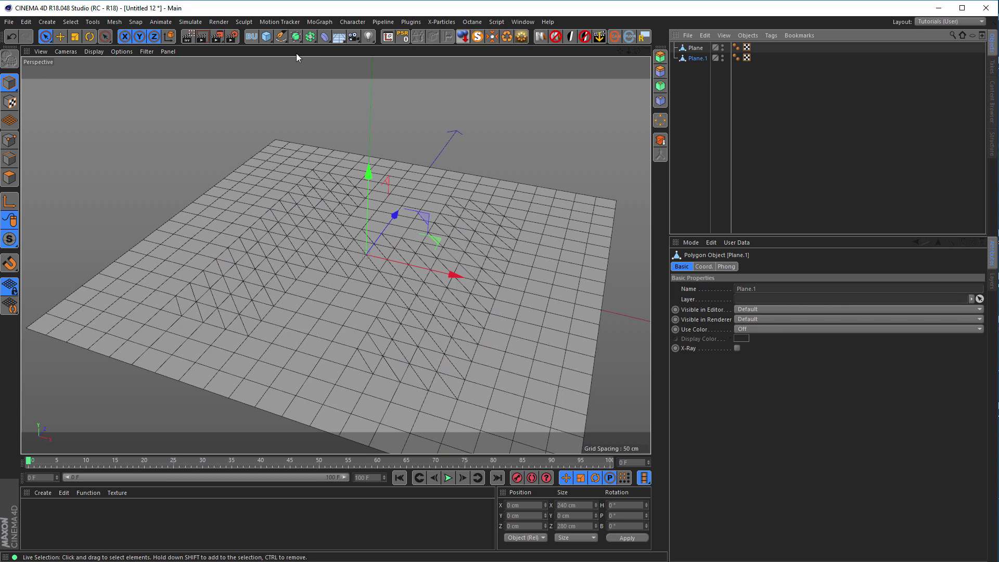
pyautogui.moveTo(339, 35); pyautogui.dragTo(367, 166)
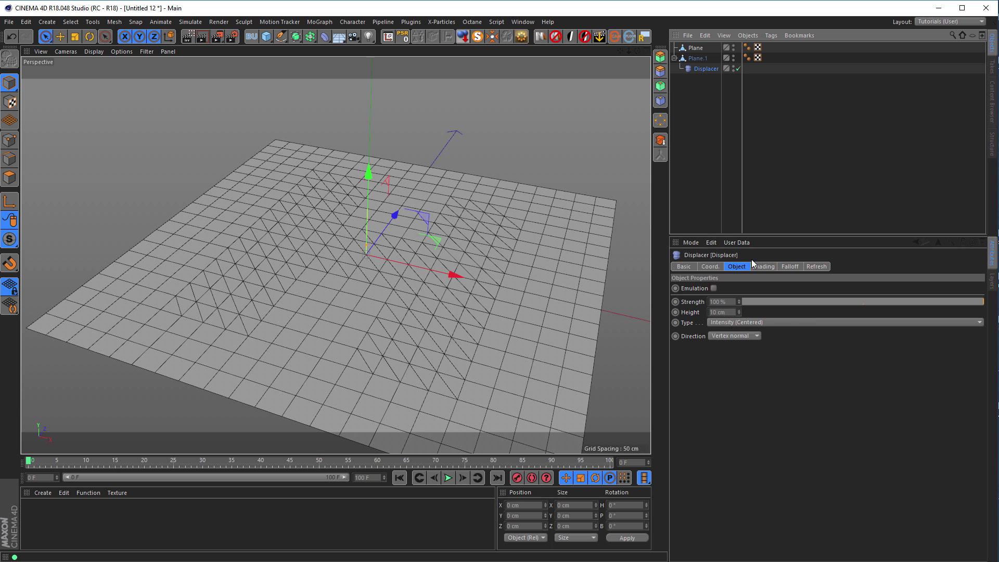
# Load a Noise shader into the Displacer's shading.
pyautogui.click(767, 266)
pyautogui.click(708, 299)
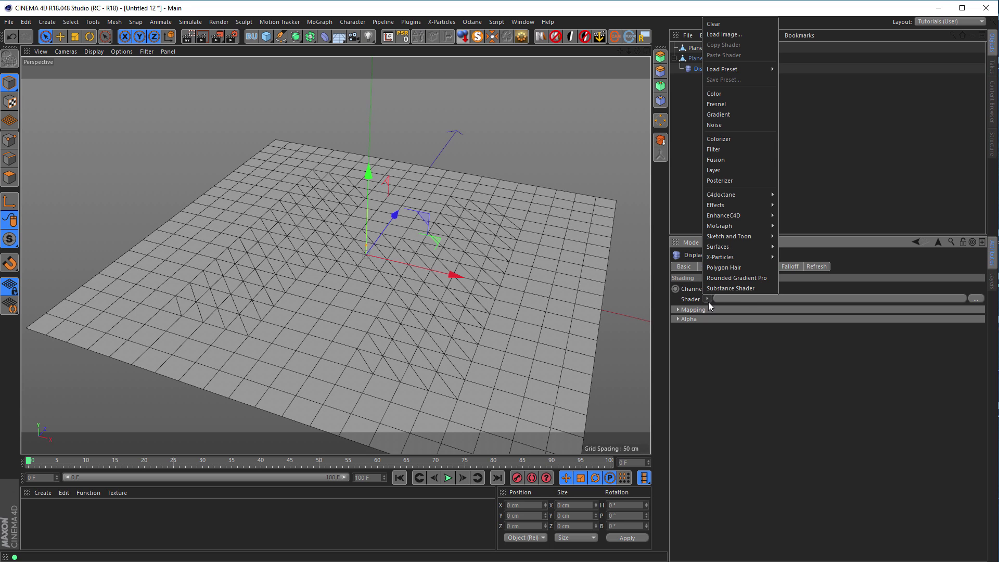
pyautogui.click(735, 127)
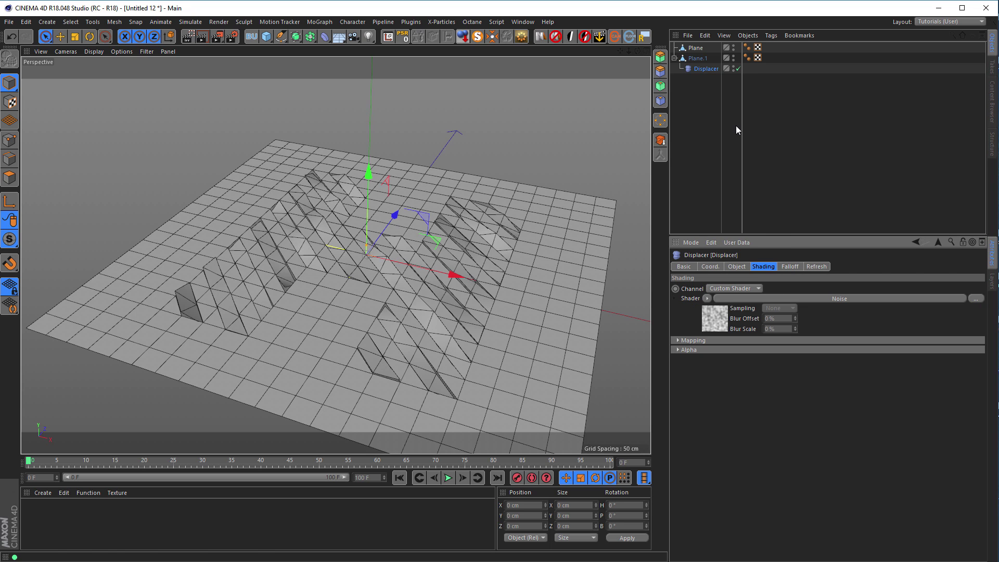
# Set the Displacer's Noise shader to a global scale of 50%.
pyautogui.keyDown('alt'); pyautogui.moveTo(365, 229); pyautogui.dragTo(387, 224); pyautogui.keyUp('alt')
pyautogui.moveTo(244, 256)
pyautogui.keyDown('alt'); pyautogui.mouseDown()
pyautogui.moveTo(224, 261)
pyautogui.moveTo(246, 288)
pyautogui.moveTo(309, 283)
pyautogui.moveTo(254, 271)
pyautogui.mouseUp(); pyautogui.keyUp('alt')
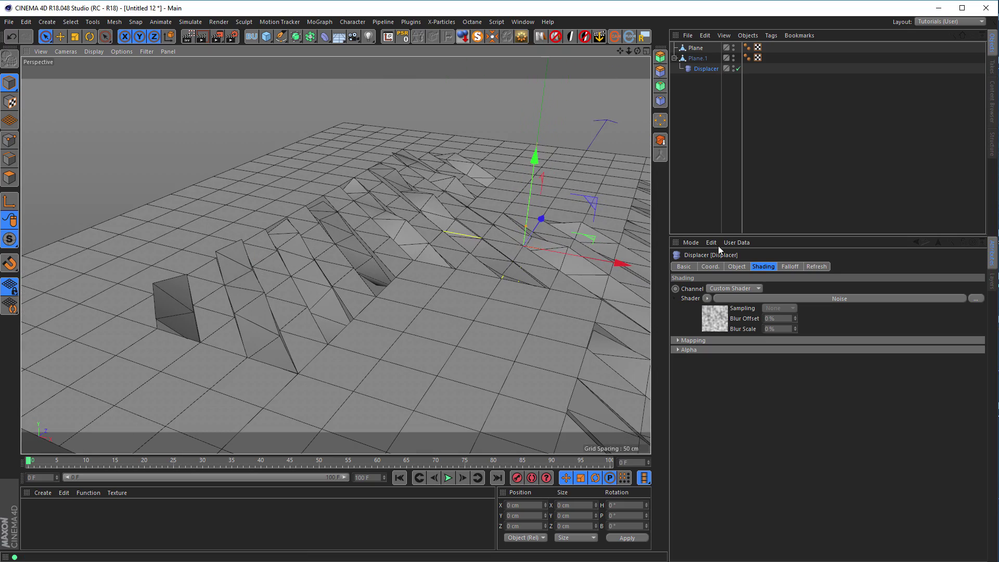
pyautogui.click(717, 315)
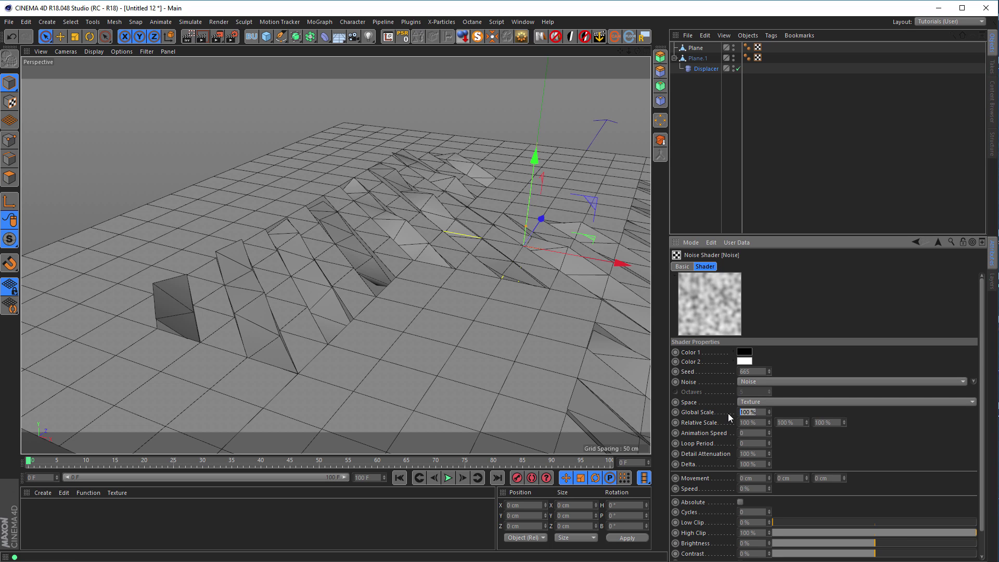
pyautogui.press('Return')
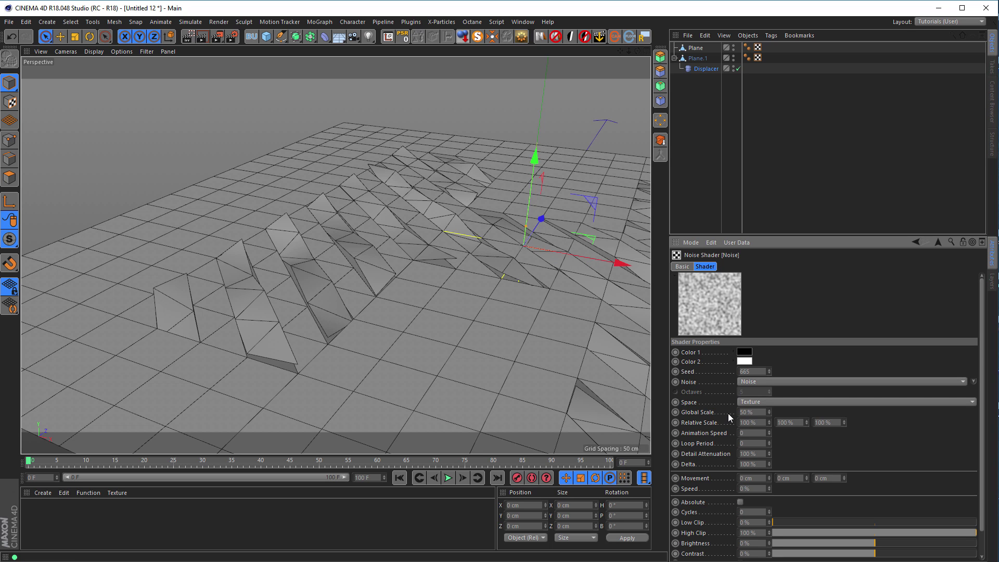
pyautogui.keyDown('alt'); pyautogui.moveTo(404, 249); pyautogui.dragTo(345, 229); pyautogui.keyUp('alt')
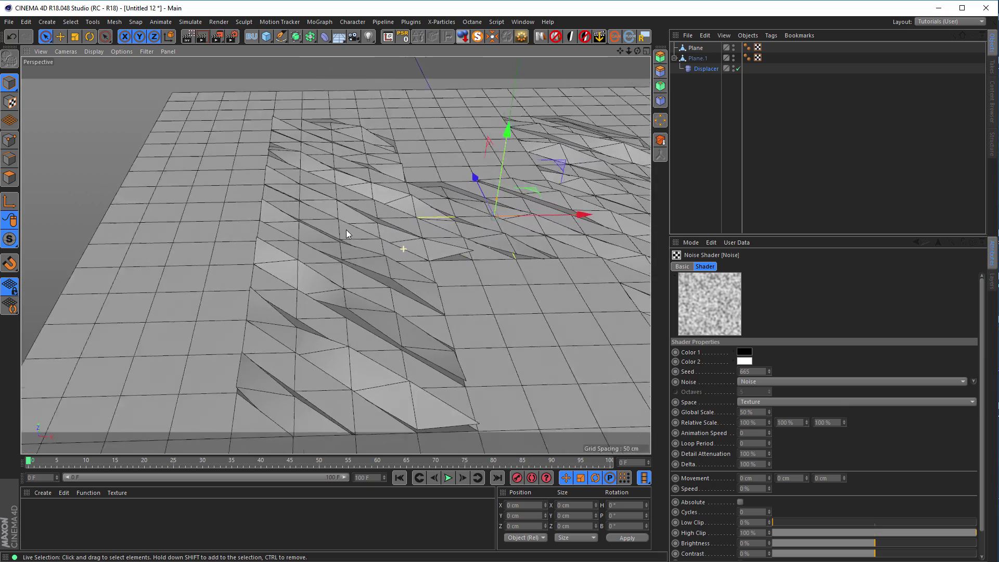
pyautogui.scroll(-5, 345, 233)
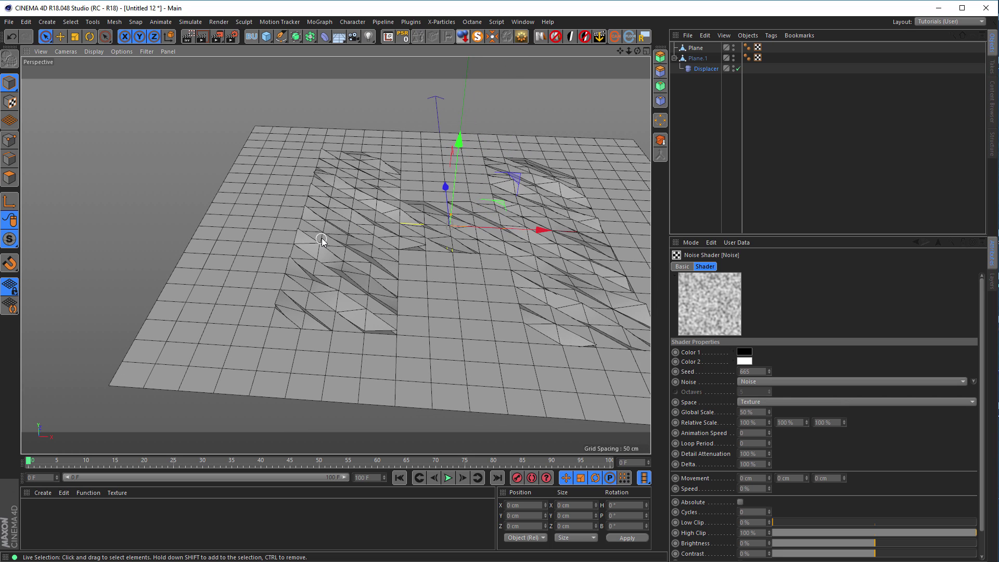
# Bake the displaced strips into a new polygon object with Current State to Object.
pyautogui.click(695, 58)
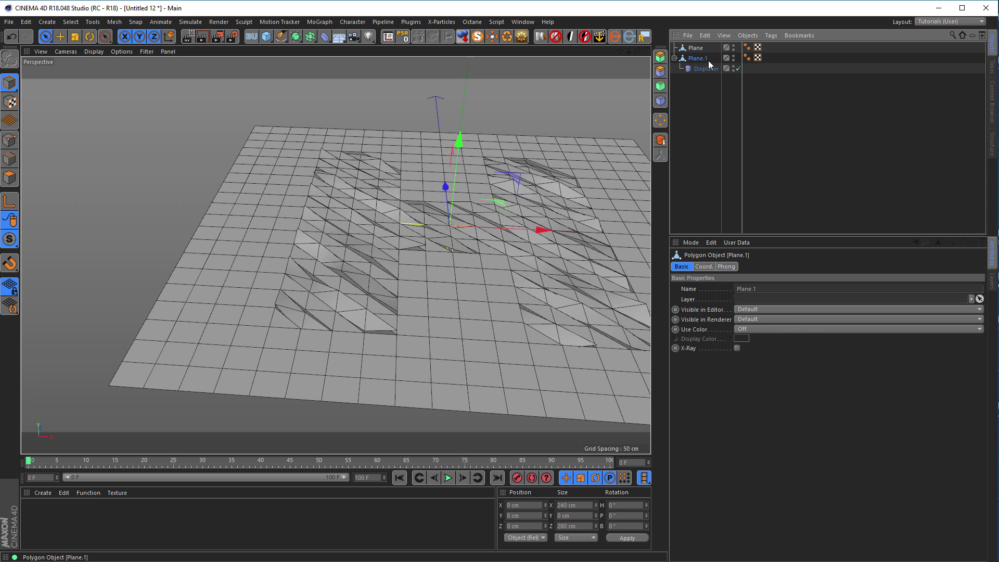
pyautogui.click(660, 140)
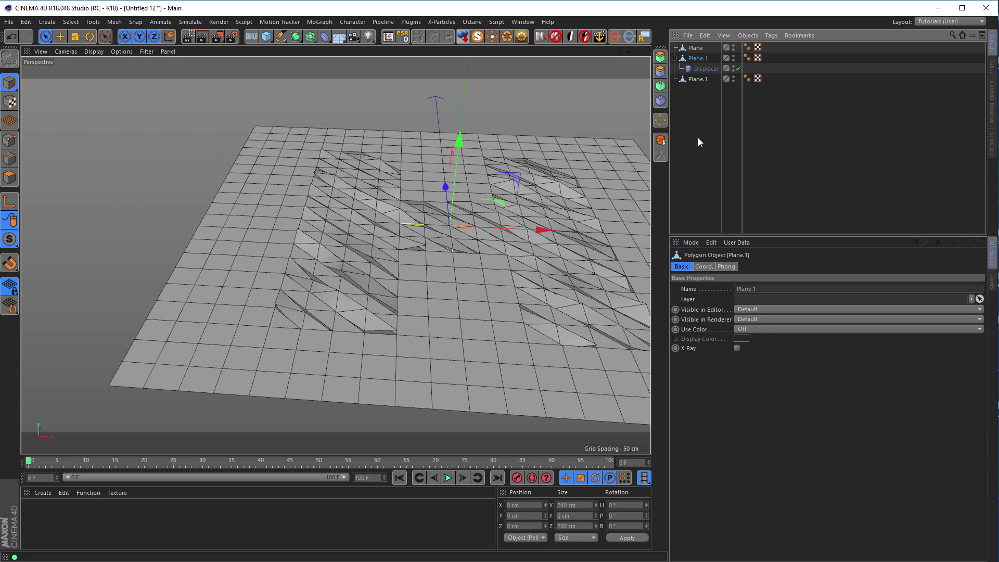
pyautogui.rightClick(699, 58)
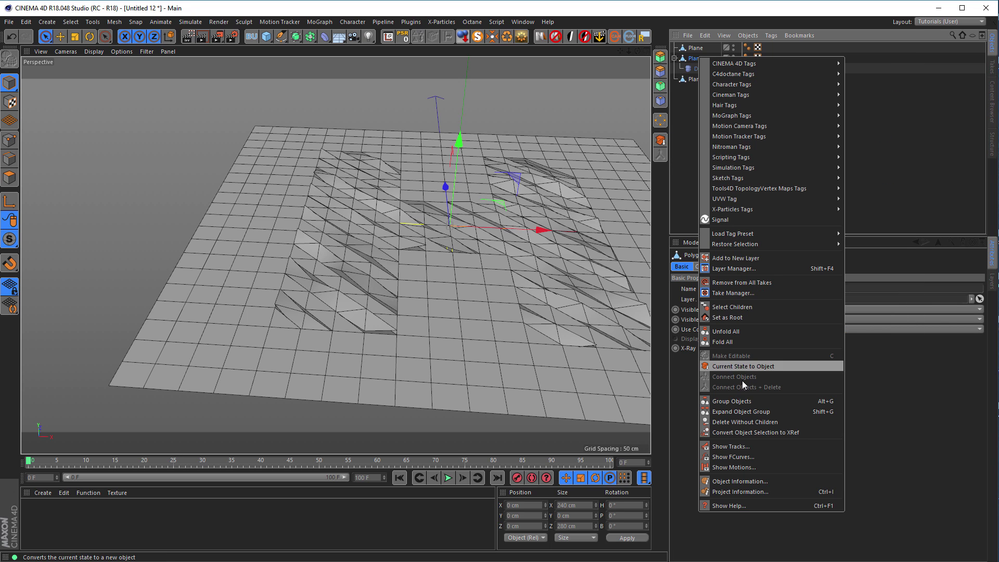
pyautogui.click(667, 154)
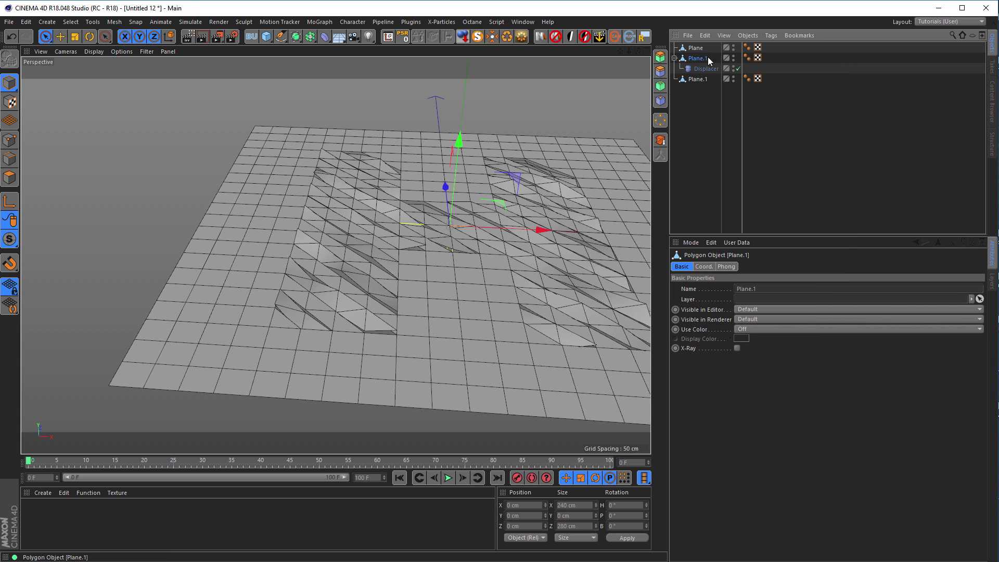
# Hide the original strips with their Displacer and store them in a Backup null at the top of the object hierarchy.
pyautogui.keyDown('ctrl'); pyautogui.click(734, 58); pyautogui.keyUp('ctrl')
pyautogui.click(675, 58)
pyautogui.moveTo(700, 61); pyautogui.dragTo(697, 45)
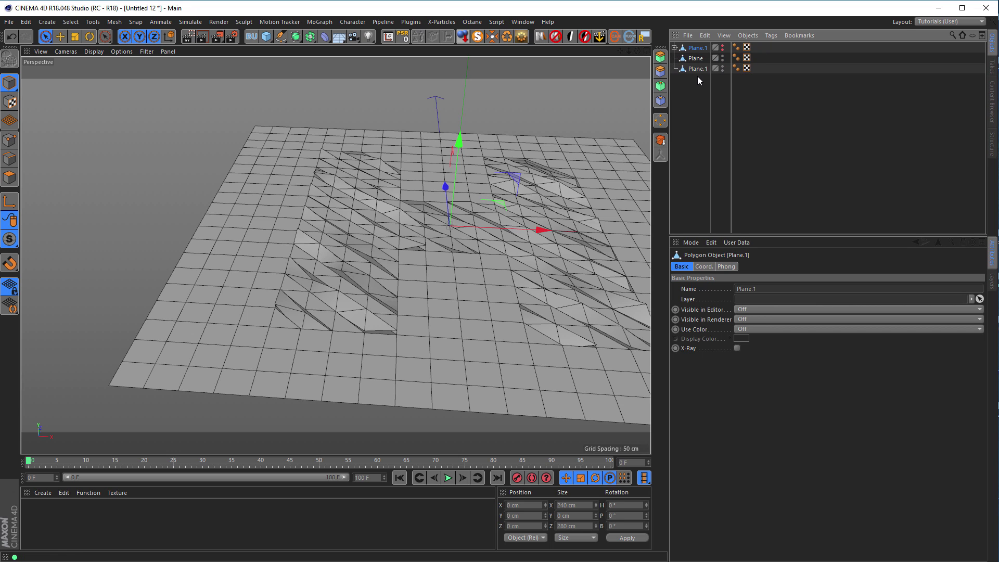
pyautogui.click(251, 36)
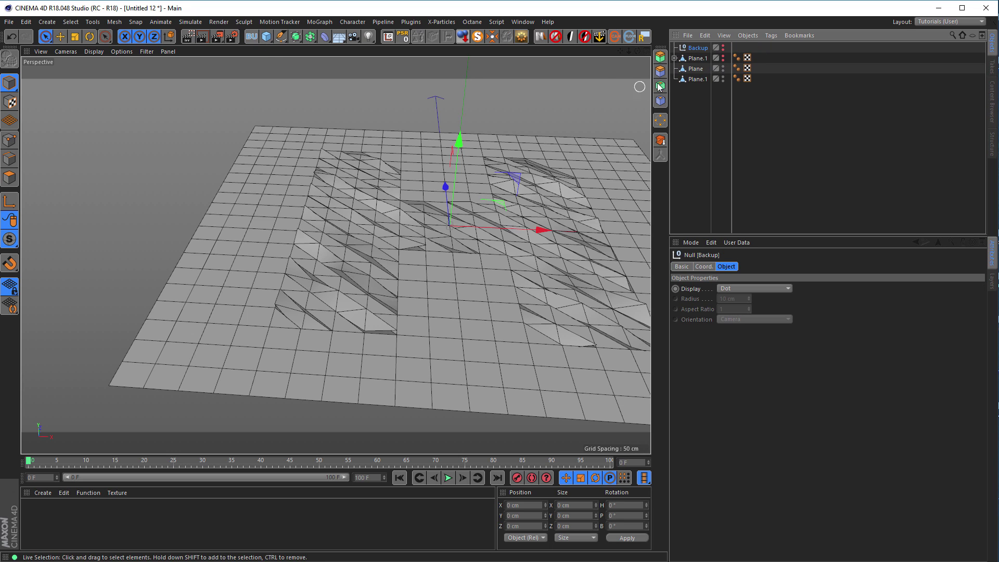
pyautogui.moveTo(698, 61); pyautogui.dragTo(698, 48)
pyautogui.click(674, 47)
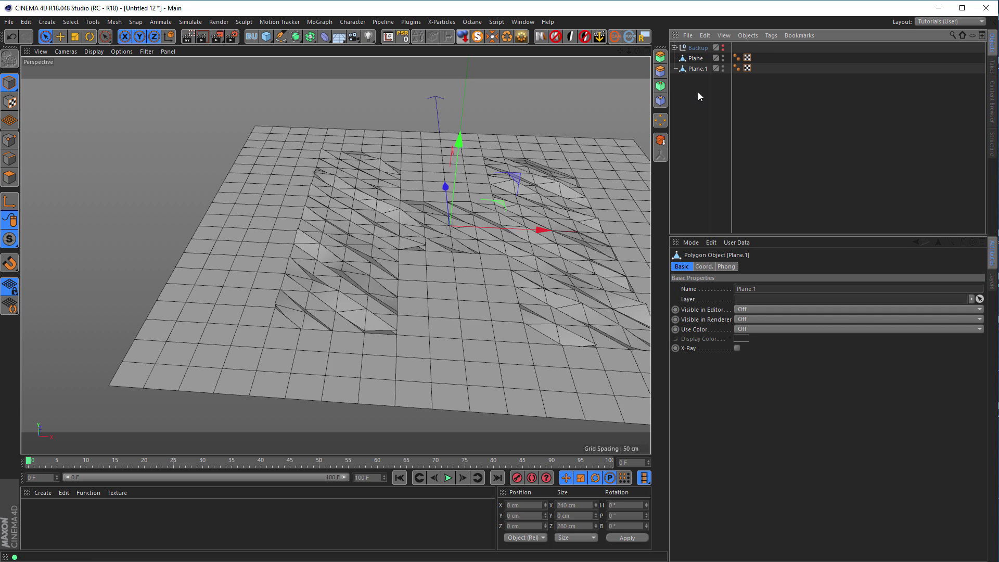
# Merge the Plane and Plane.1 objects into one polygon object with Connect Objects + Delete.
pyautogui.moveTo(698, 73); pyautogui.dragTo(698, 54)
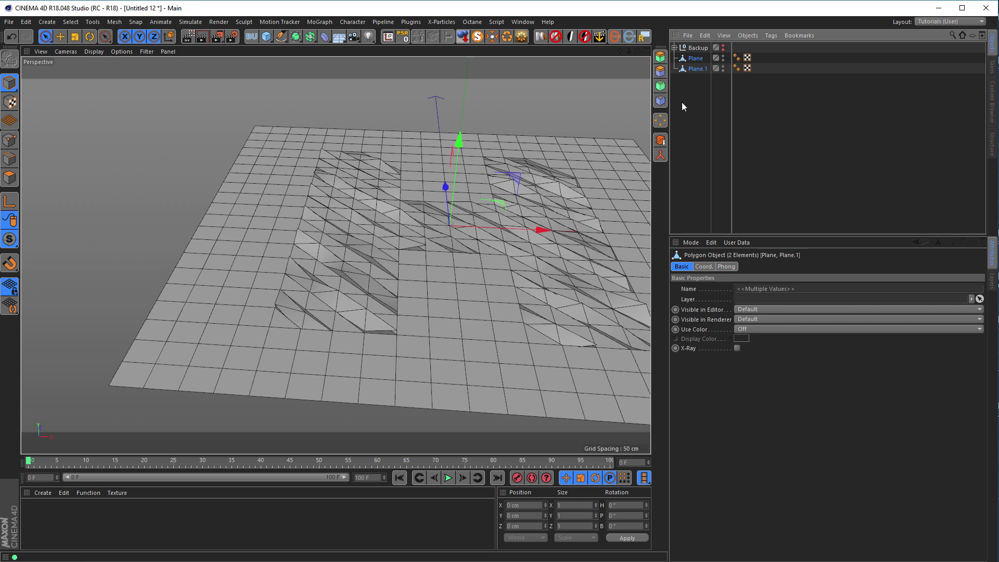
pyautogui.click(659, 156)
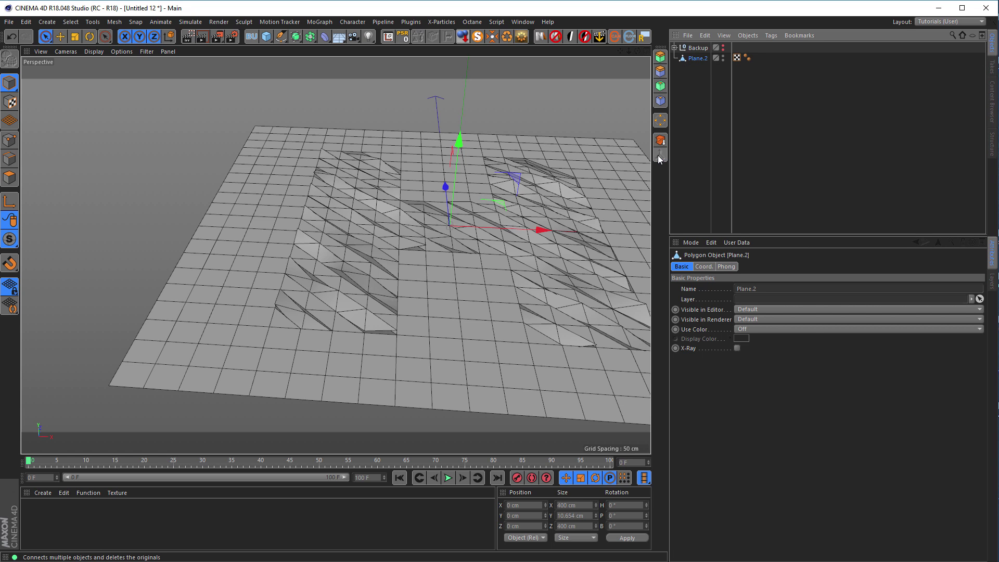
pyautogui.rightClick(693, 59)
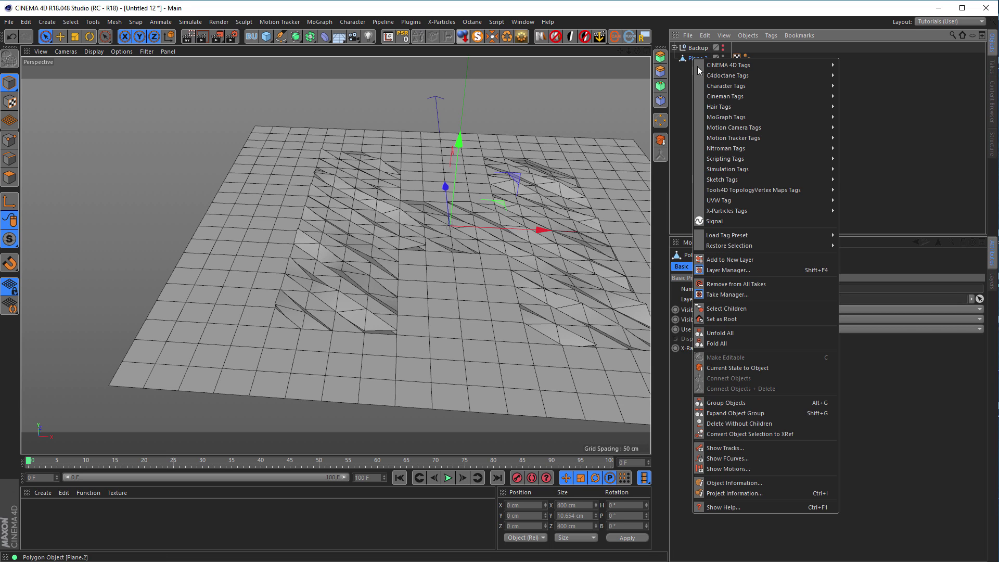
pyautogui.click(678, 201)
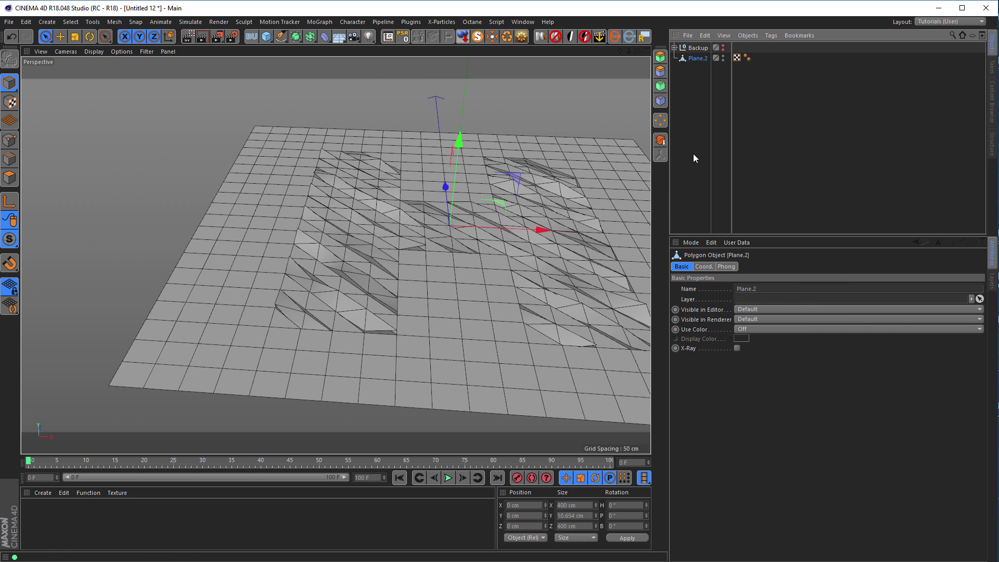
# Weld the doubled end points of the short corner strip on the H's left leg using Optimize with a 5 cm tolerance.
pyautogui.keyDown('alt'); pyautogui.moveTo(350, 301); pyautogui.dragTo(248, 270); pyautogui.keyUp('alt')
pyautogui.click(9, 140)
pyautogui.keyDown('alt'); pyautogui.moveTo(307, 341); pyautogui.dragTo(341, 324); pyautogui.keyUp('alt')
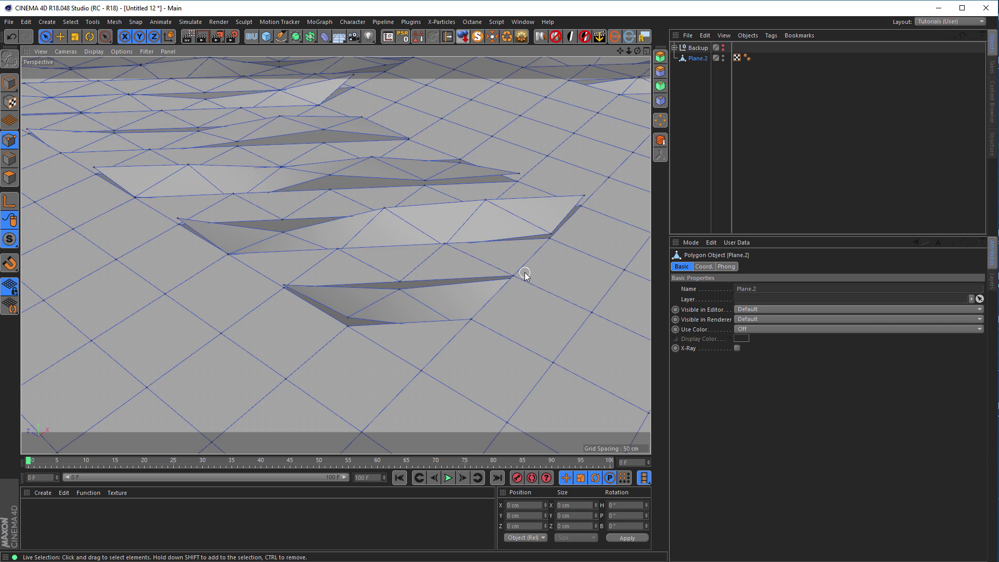
pyautogui.keyDown('alt'); pyautogui.moveTo(392, 291); pyautogui.dragTo(307, 288); pyautogui.keyUp('alt')
pyautogui.scroll(6, 313, 295)
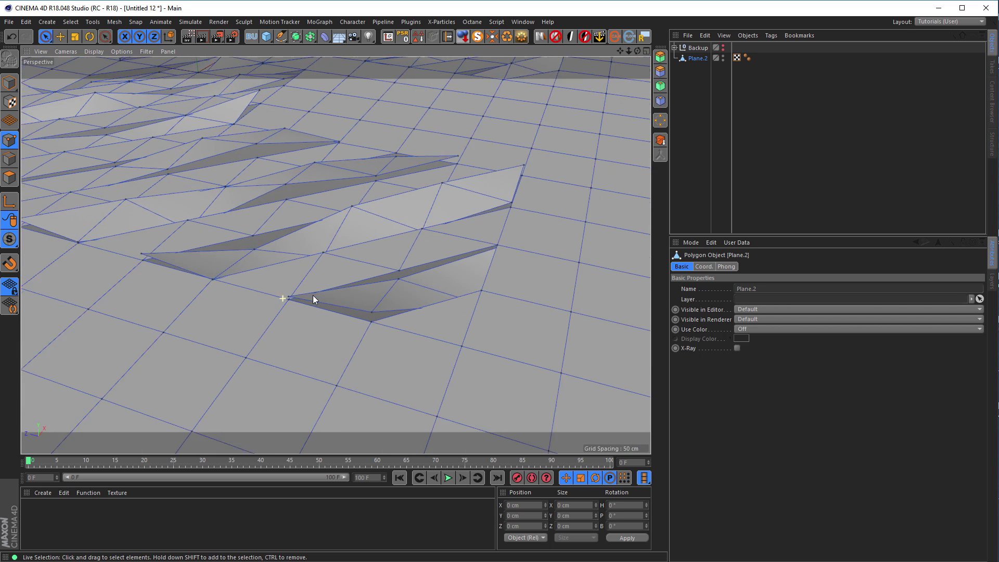
pyautogui.click(307, 309)
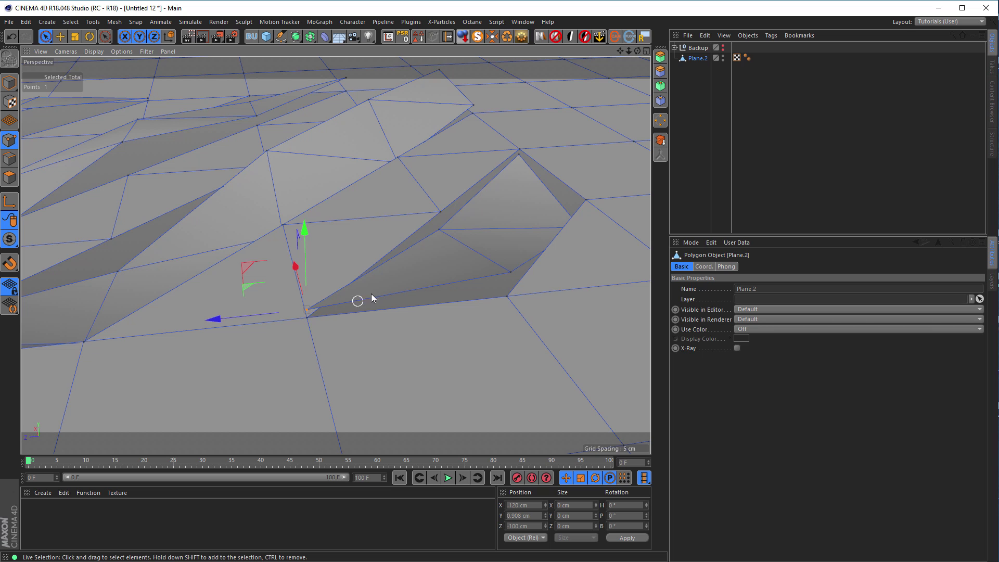
pyautogui.click(306, 312)
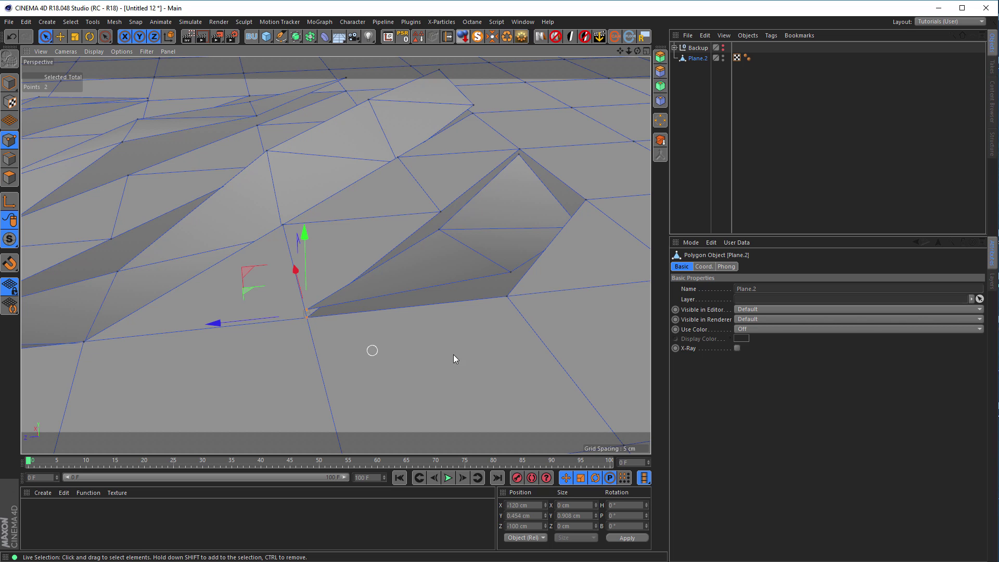
pyautogui.keyDown('shift'); pyautogui.click(510, 295); pyautogui.keyUp('shift')
pyautogui.keyDown('alt'); pyautogui.moveTo(537, 292); pyautogui.dragTo(435, 356); pyautogui.keyUp('alt')
pyautogui.scroll(-3, 367, 300)
pyautogui.keyDown('shift'); pyautogui.click(335, 286); pyautogui.keyUp('shift')
pyautogui.keyDown('shift'); pyautogui.click(261, 234); pyautogui.keyUp('shift')
pyautogui.rightClick(503, 261)
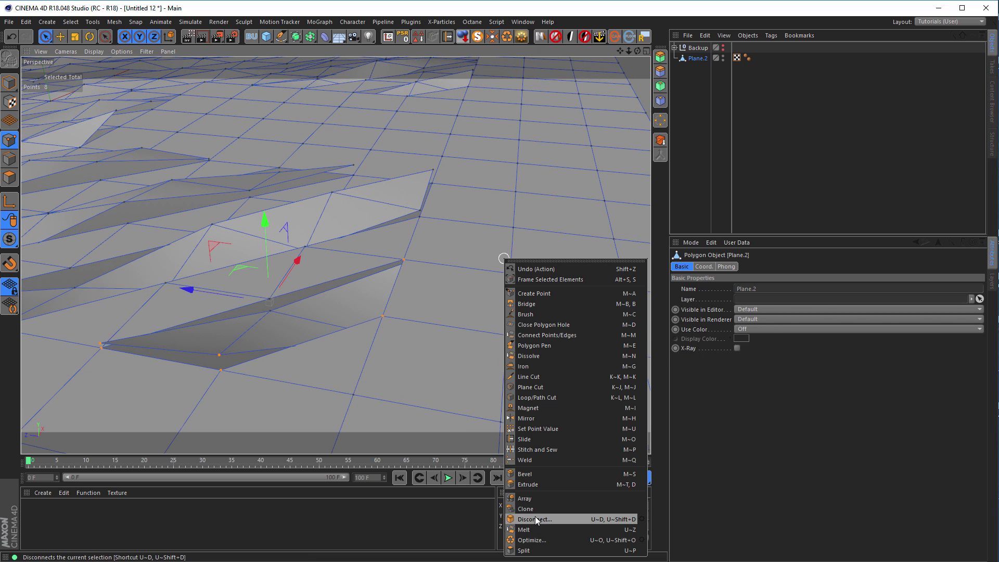
pyautogui.click(642, 541)
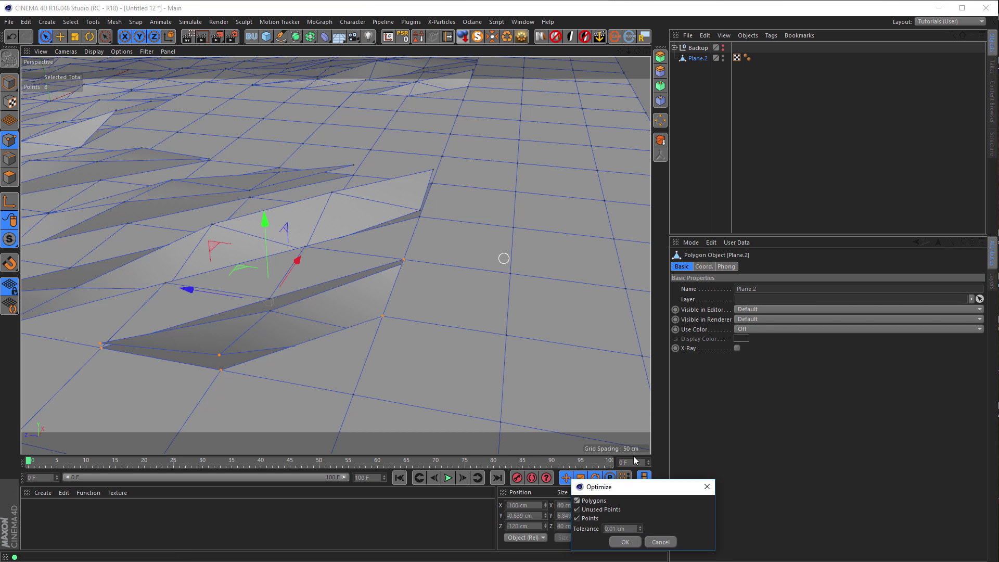
pyautogui.write('5')
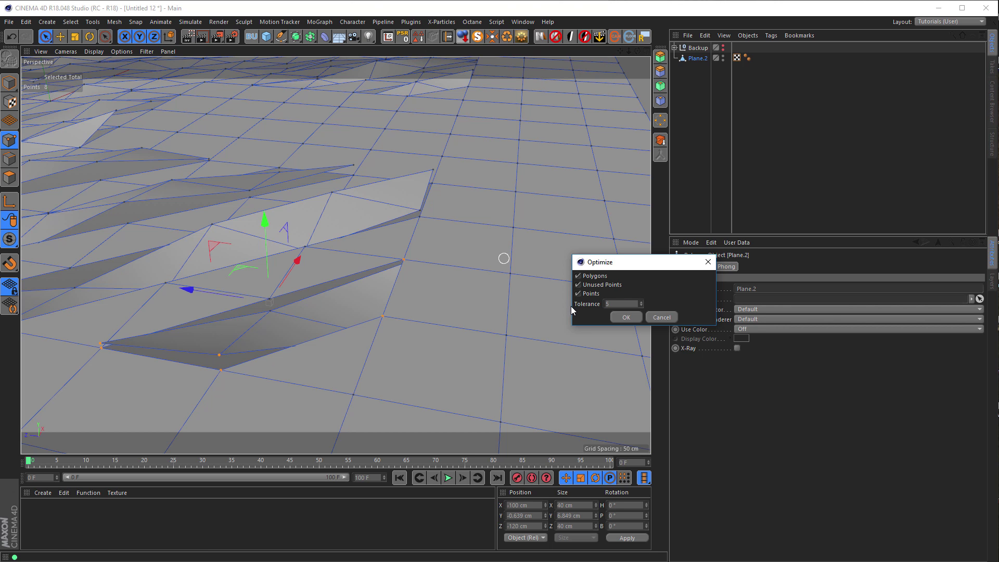
pyautogui.press('Return')
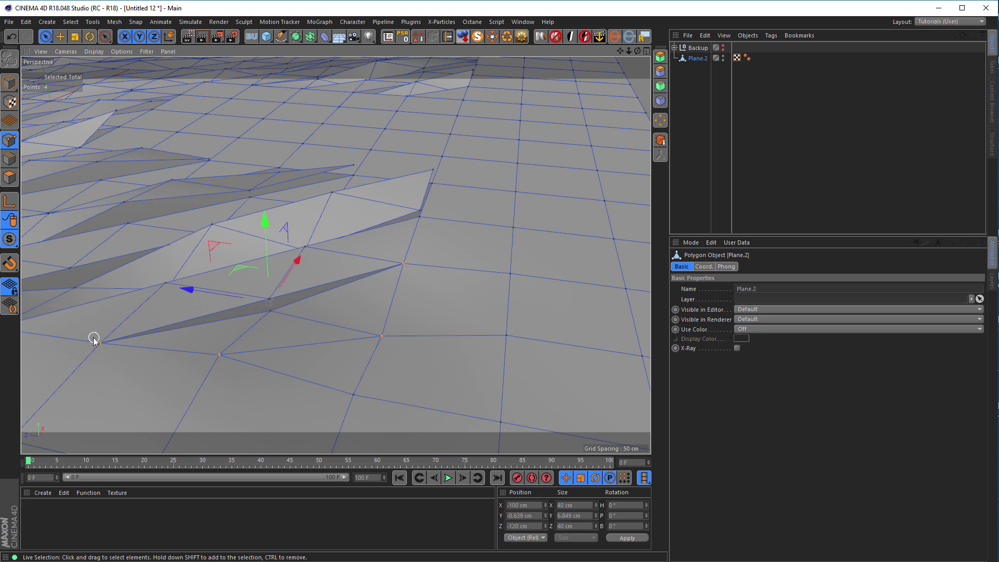
# Select the doubled end points of the second strip on the left leg and merge them with Optimize.
pyautogui.keyDown('alt'); pyautogui.moveTo(321, 302); pyautogui.dragTo(366, 315, button='middle'); pyautogui.keyUp('alt')
pyautogui.keyDown('alt'); pyautogui.moveTo(368, 318); pyautogui.dragTo(363, 366); pyautogui.keyUp('alt')
pyautogui.click(386, 347)
pyautogui.keyDown('alt'); pyautogui.moveTo(411, 340); pyautogui.dragTo(295, 274); pyautogui.keyUp('alt')
pyautogui.keyDown('shift'); pyautogui.click(533, 334); pyautogui.keyUp('shift')
pyautogui.keyDown('alt'); pyautogui.moveTo(312, 259); pyautogui.dragTo(147, 242); pyautogui.keyUp('alt')
pyautogui.moveTo(284, 318)
pyautogui.keyDown('shift'); pyautogui.mouseDown()
pyautogui.moveTo(290, 290)
pyautogui.moveTo(256, 312)
pyautogui.moveTo(295, 303)
pyautogui.mouseUp(); pyautogui.keyUp('shift')
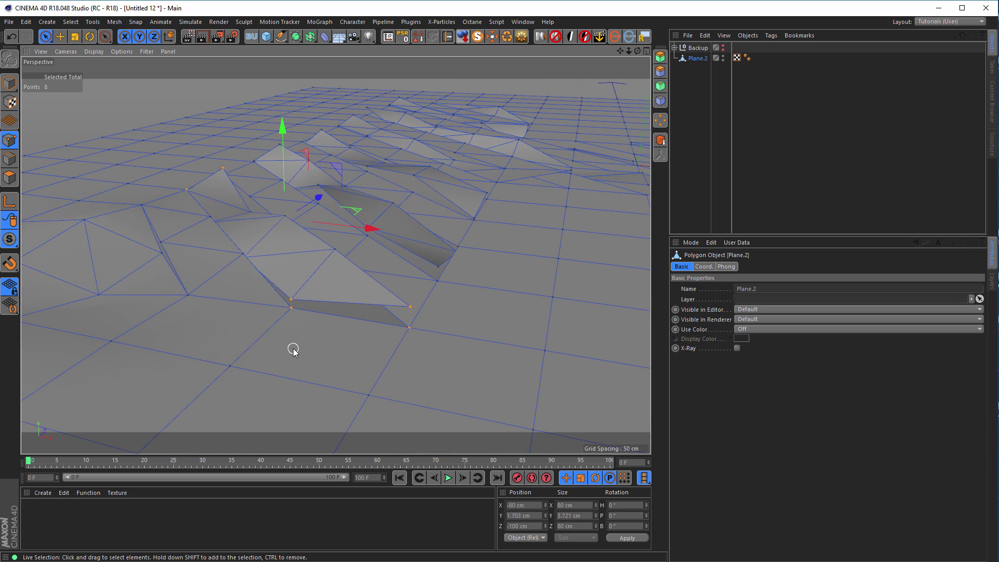
pyautogui.click(508, 40)
# Select the doubled points at both ends of the third strip on the left leg and merge them with Optimize.
pyautogui.keyDown('alt'); pyautogui.moveTo(214, 180); pyautogui.dragTo(172, 244); pyautogui.keyUp('alt')
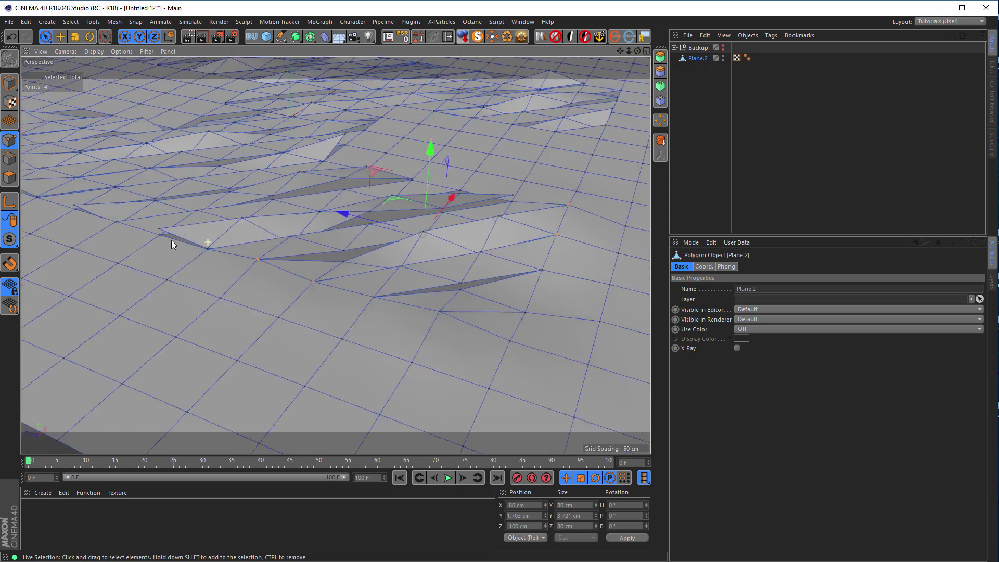
pyautogui.scroll(8, 257, 246)
pyautogui.click(258, 264)
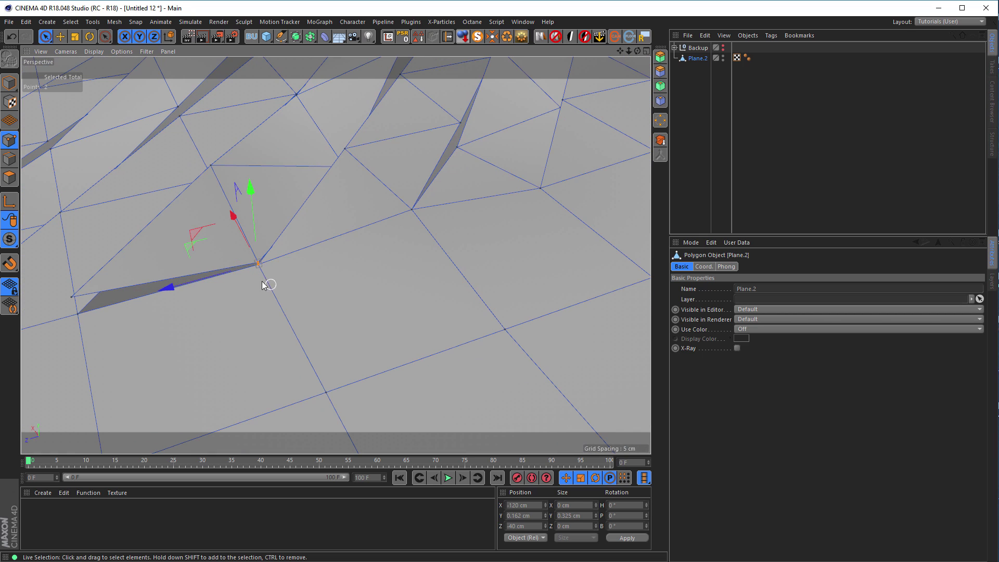
pyautogui.keyDown('shift'); pyautogui.moveTo(73, 295); pyautogui.dragTo(79, 313); pyautogui.keyUp('shift')
pyautogui.scroll(-6, 217, 248)
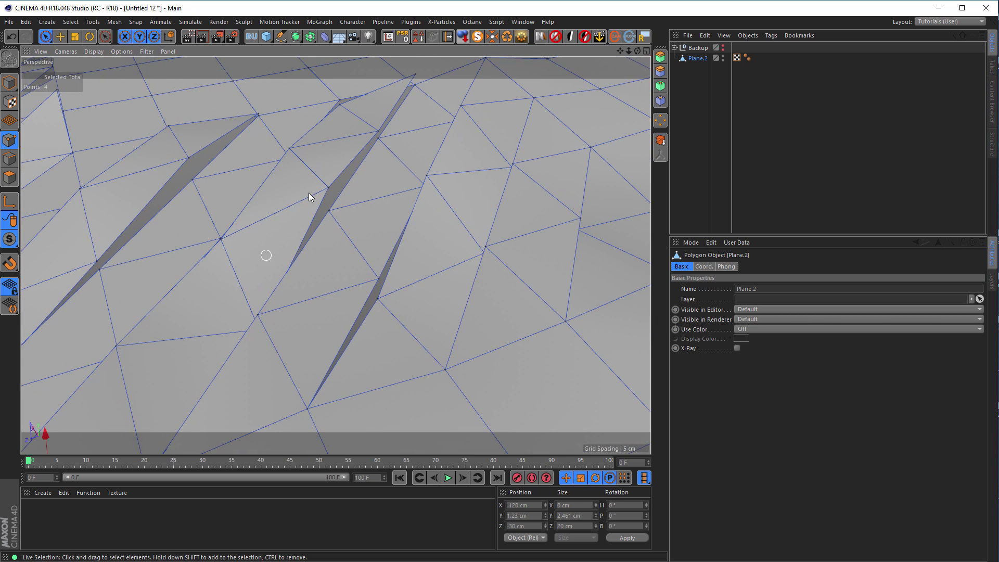
pyautogui.scroll(3, 308, 192)
pyautogui.moveTo(340, 185)
pyautogui.keyDown('alt'); pyautogui.mouseDown()
pyautogui.moveTo(481, 190)
pyautogui.moveTo(325, 179)
pyautogui.mouseUp(); pyautogui.keyUp('alt')
pyautogui.keyDown('shift'); pyautogui.click(323, 200); pyautogui.keyUp('shift')
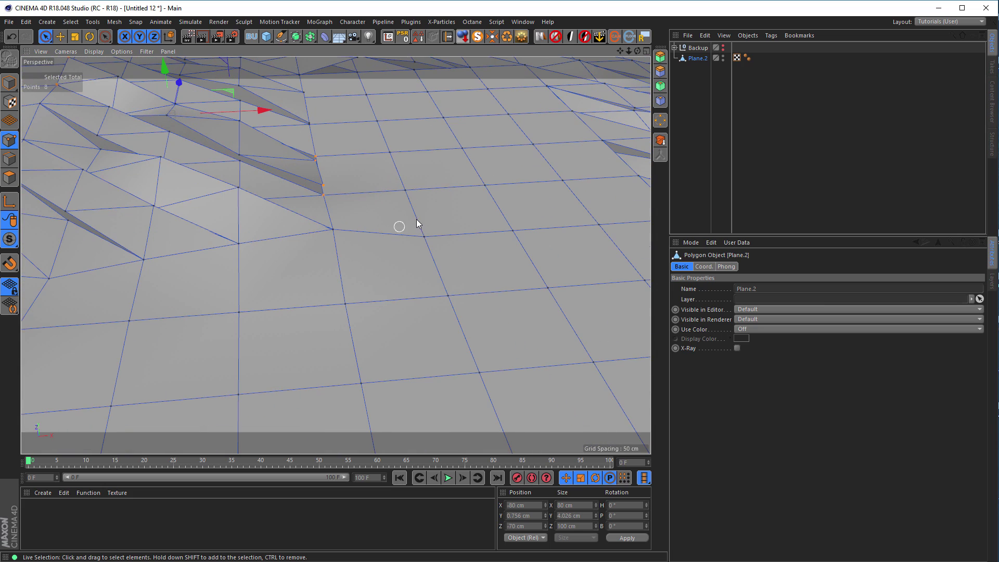
pyautogui.hotkey('ctrl', 'z')
pyautogui.keyDown('alt'); pyautogui.moveTo(333, 197); pyautogui.dragTo(299, 268); pyautogui.keyUp('alt')
pyautogui.scroll(8, 322, 288)
pyautogui.click(295, 271)
pyautogui.hotkey('ctrl', 'z')
pyautogui.scroll(-6, 312, 260)
pyautogui.keyDown('alt'); pyautogui.moveTo(339, 301); pyautogui.dragTo(154, 198); pyautogui.keyUp('alt')
pyautogui.keyDown('shift'); pyautogui.click(139, 201); pyautogui.keyUp('shift')
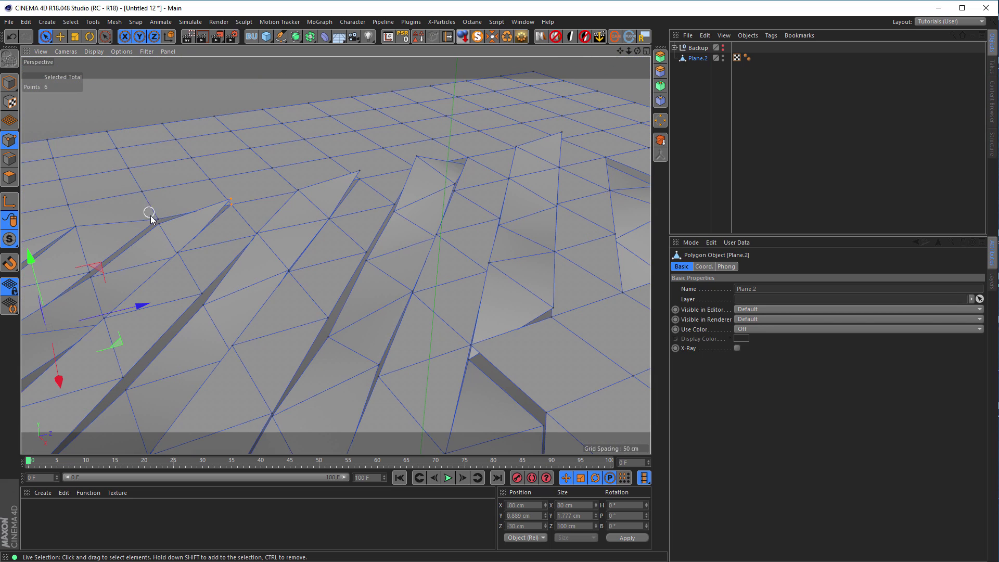
pyautogui.keyDown('shift'); pyautogui.click(158, 222); pyautogui.keyUp('shift')
pyautogui.press('u')
pyautogui.press('o')
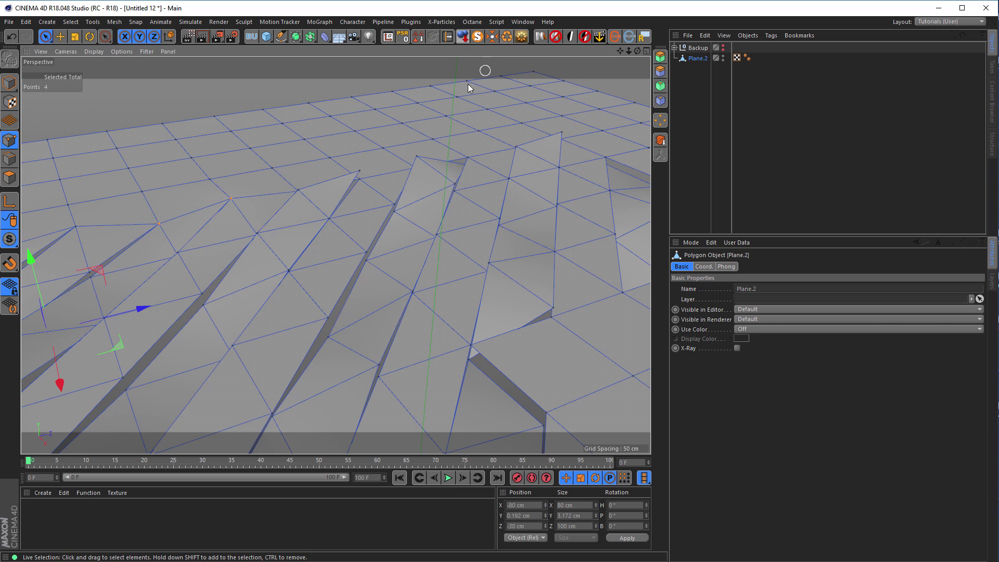
# Select the end point pairs of the strip running from the left leg into the crossbar and merge them with Optimize.
pyautogui.scroll(10, 305, 192)
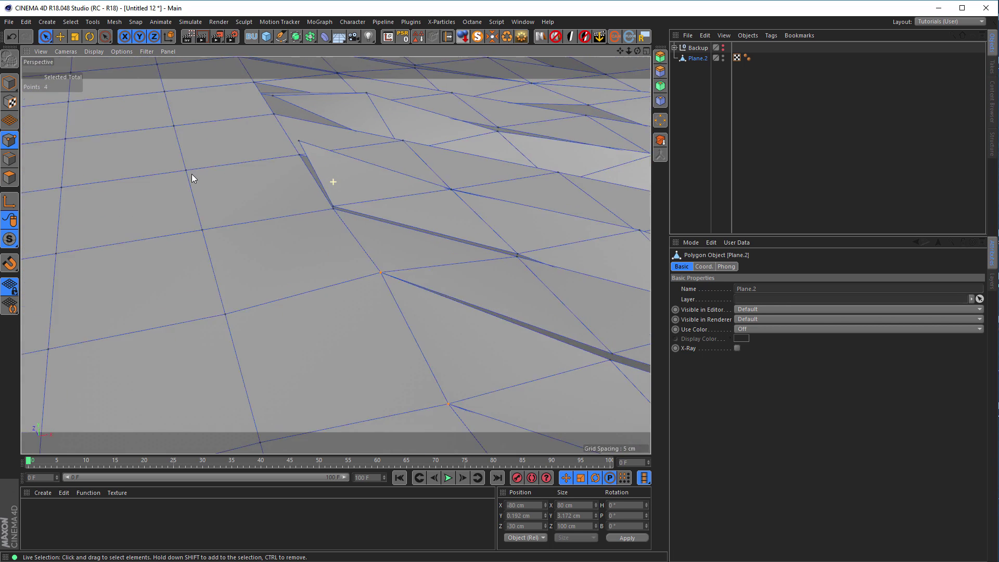
pyautogui.click(349, 205)
pyautogui.keyDown('shift'); pyautogui.click(275, 149); pyautogui.keyUp('shift')
pyautogui.scroll(-10, 317, 194)
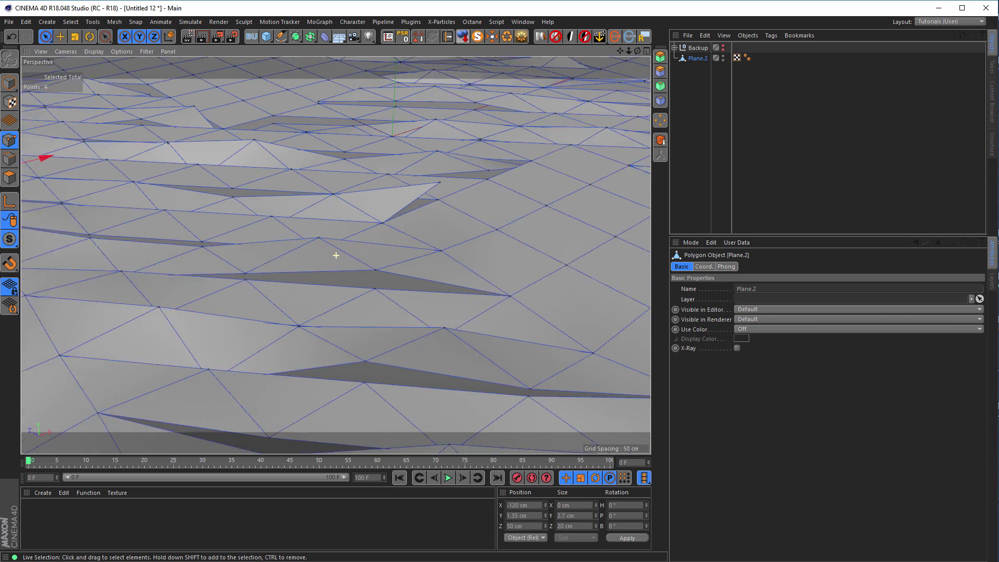
pyautogui.scroll(10, 356, 211)
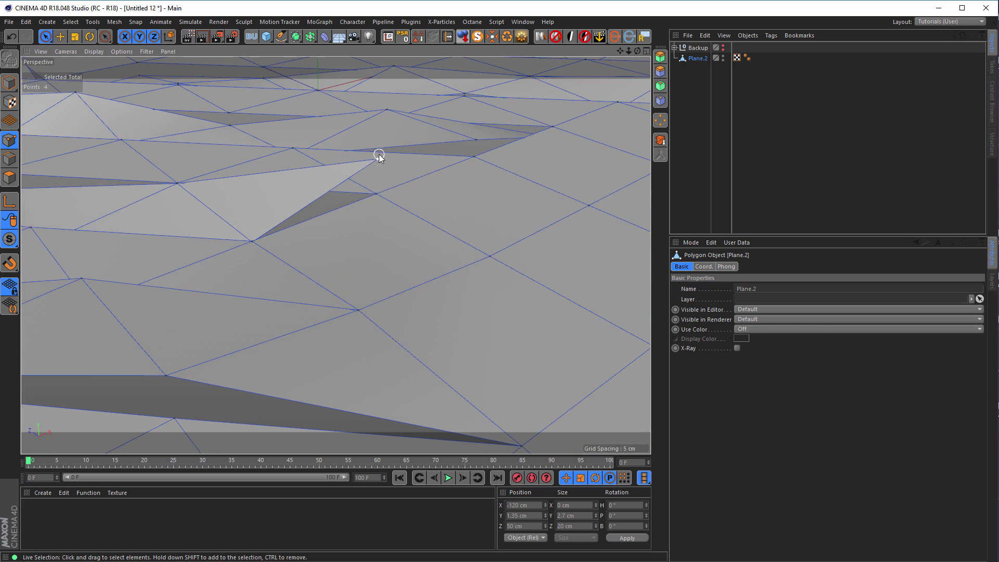
pyautogui.keyDown('alt'); pyautogui.moveTo(379, 214); pyautogui.dragTo(561, 214); pyautogui.keyUp('alt')
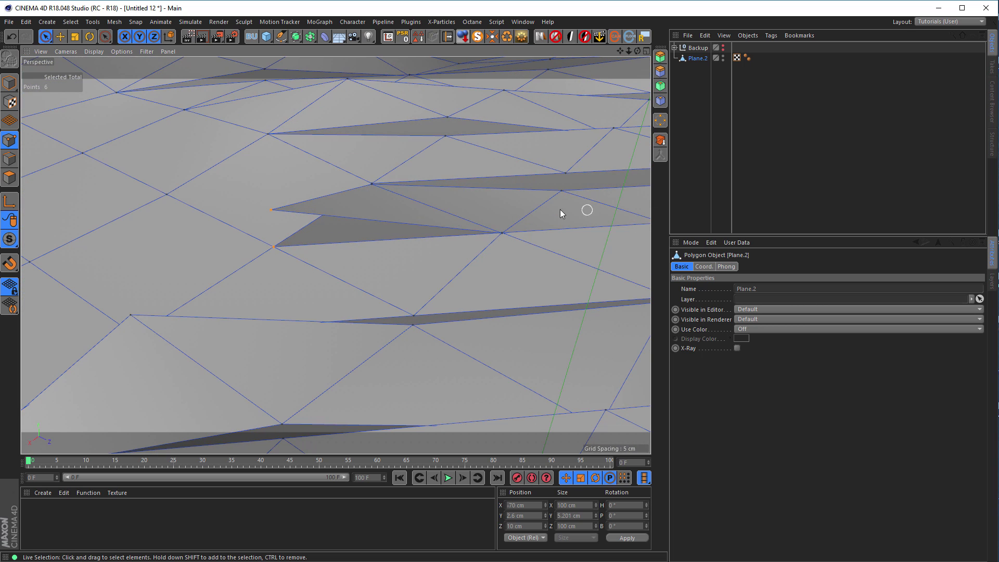
pyautogui.keyDown('shift'); pyautogui.click(372, 183); pyautogui.keyUp('shift')
pyautogui.scroll(-2, 319, 216)
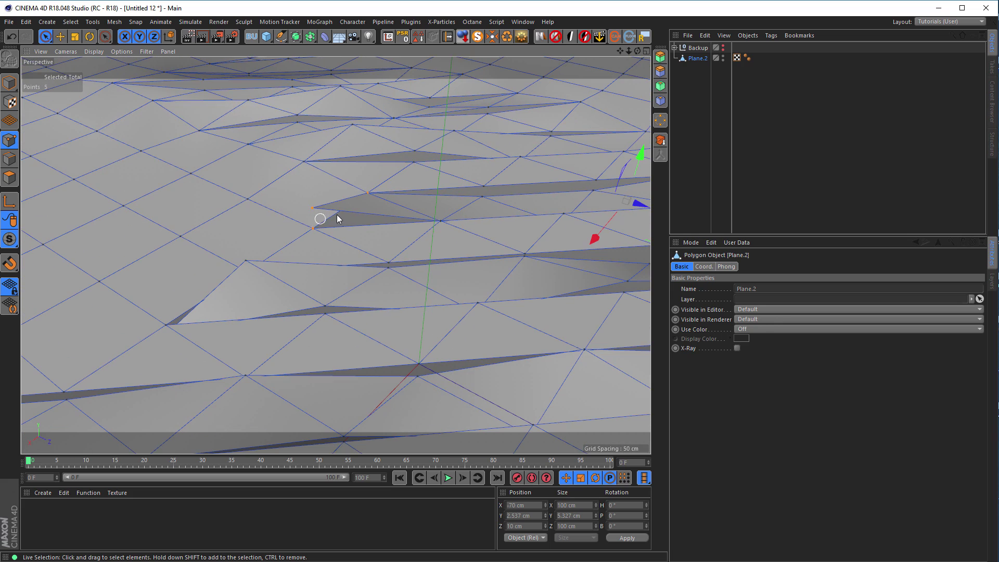
pyautogui.scroll(-1, 313, 221)
pyautogui.keyDown('alt'); pyautogui.moveTo(305, 224); pyautogui.dragTo(396, 206); pyautogui.keyUp('alt')
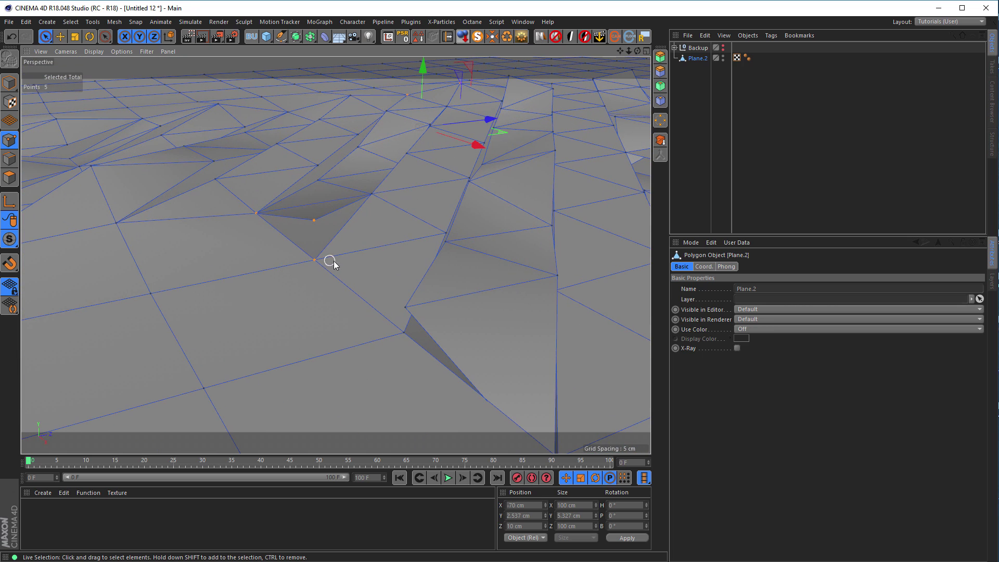
# Weld the remaining open point pair at that strip's crossbar end onto the flat sheet's point.
pyautogui.click(315, 220)
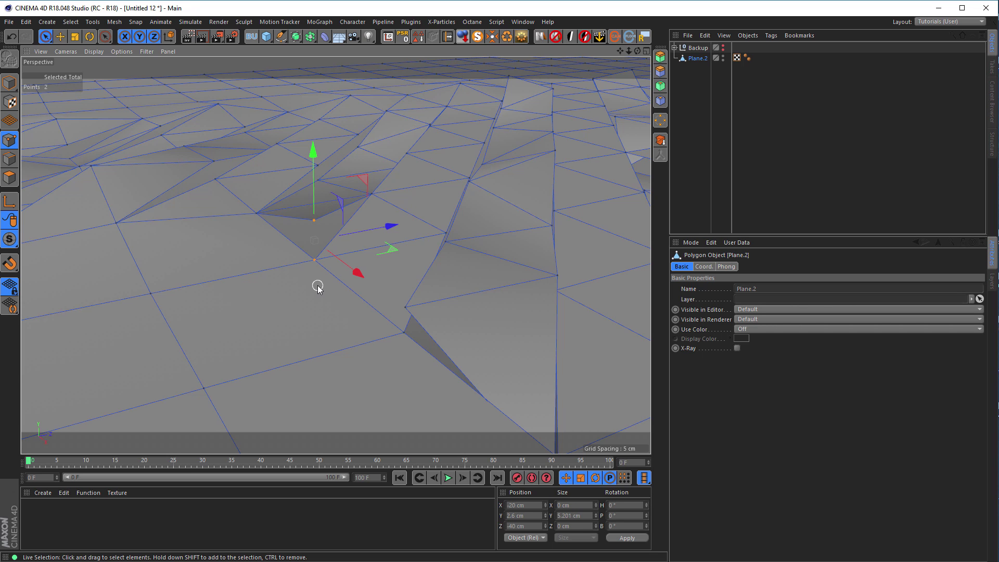
pyautogui.press('m')
pyautogui.press('q')
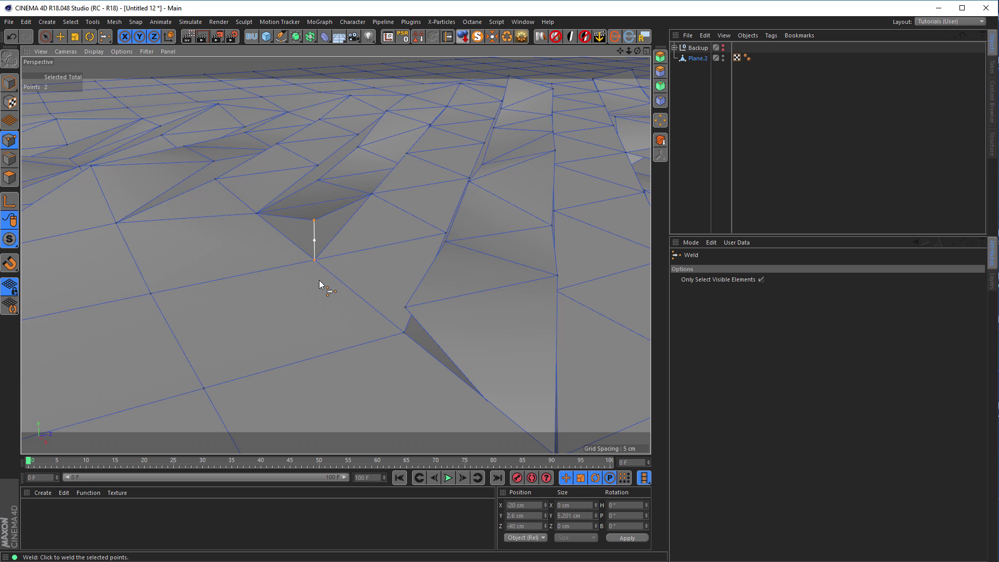
pyautogui.click(314, 261)
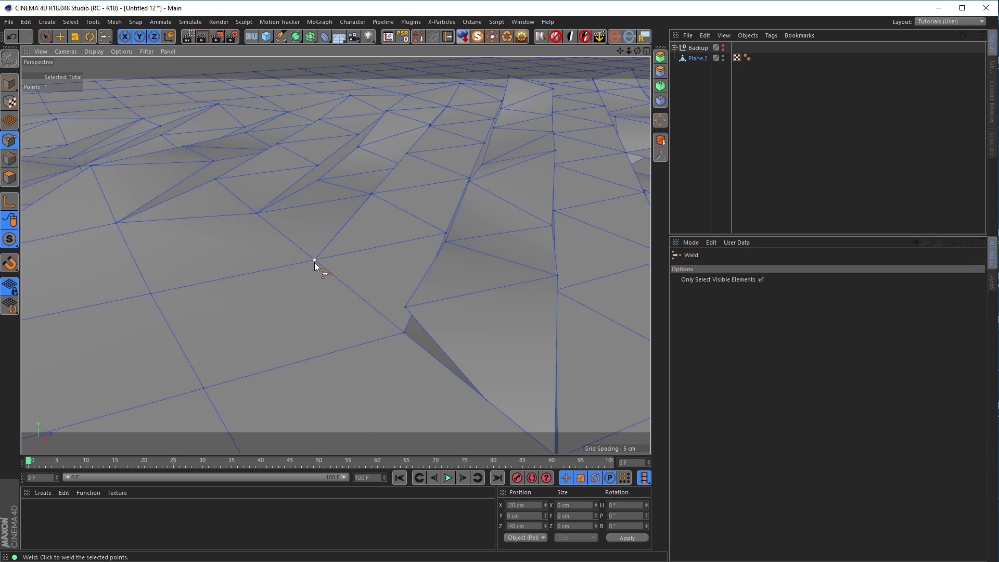
pyautogui.keyDown('alt'); pyautogui.moveTo(353, 239); pyautogui.dragTo(293, 207); pyautogui.keyUp('alt')
pyautogui.press('space')
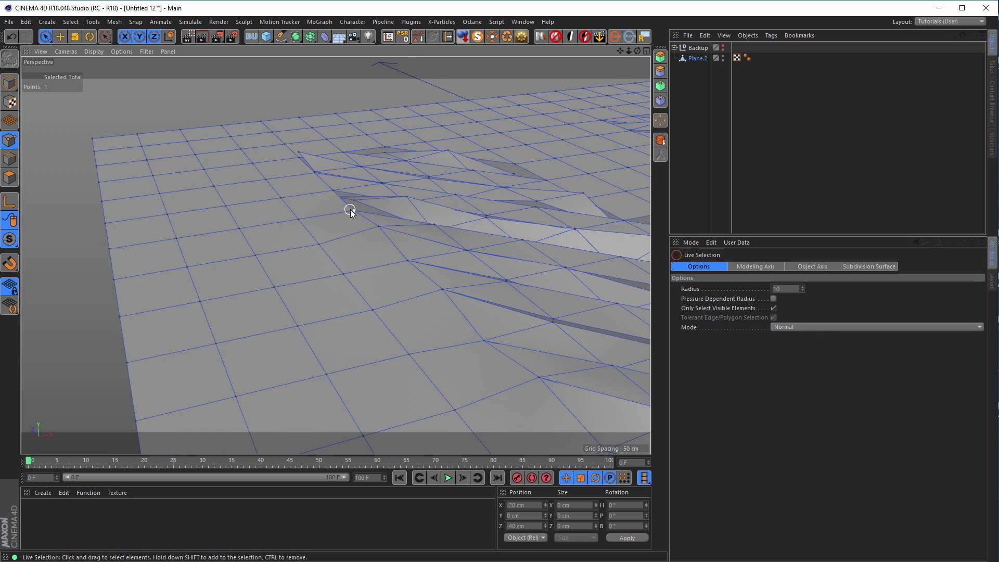
# Select the doubled end points of the following strip across the left leg and crossbar and merge them with Optimize.
pyautogui.scroll(3, 354, 201)
pyautogui.keyDown('shift'); pyautogui.click(356, 201); pyautogui.keyUp('shift')
pyautogui.keyDown('alt'); pyautogui.moveTo(364, 230); pyautogui.dragTo(270, 296); pyautogui.keyUp('alt')
pyautogui.keyDown('shift'); pyautogui.click(268, 266); pyautogui.keyUp('shift')
pyautogui.keyDown('shift'); pyautogui.click(267, 311); pyautogui.keyUp('shift')
pyautogui.keyDown('alt'); pyautogui.moveTo(280, 333); pyautogui.dragTo(312, 319); pyautogui.keyUp('alt')
pyautogui.keyDown('shift'); pyautogui.click(305, 319); pyautogui.keyUp('shift')
pyautogui.click(507, 37)
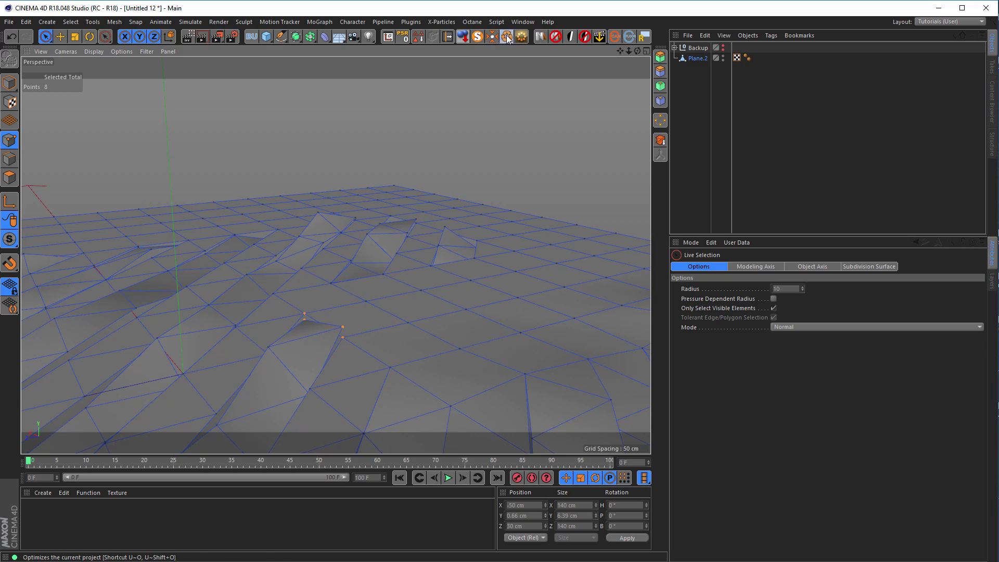
# Select the doubled end points of the long diagonal strip running from the left leg to the right leg's outer edge and merge them with Optimize.
pyautogui.keyDown('alt'); pyautogui.moveTo(324, 301); pyautogui.dragTo(527, 246); pyautogui.keyUp('alt')
pyautogui.keyDown('alt'); pyautogui.moveTo(285, 254); pyautogui.dragTo(321, 303); pyautogui.keyUp('alt')
pyautogui.moveTo(198, 293)
pyautogui.mouseDown()
pyautogui.moveTo(187, 290)
pyautogui.moveTo(190, 275)
pyautogui.mouseUp()
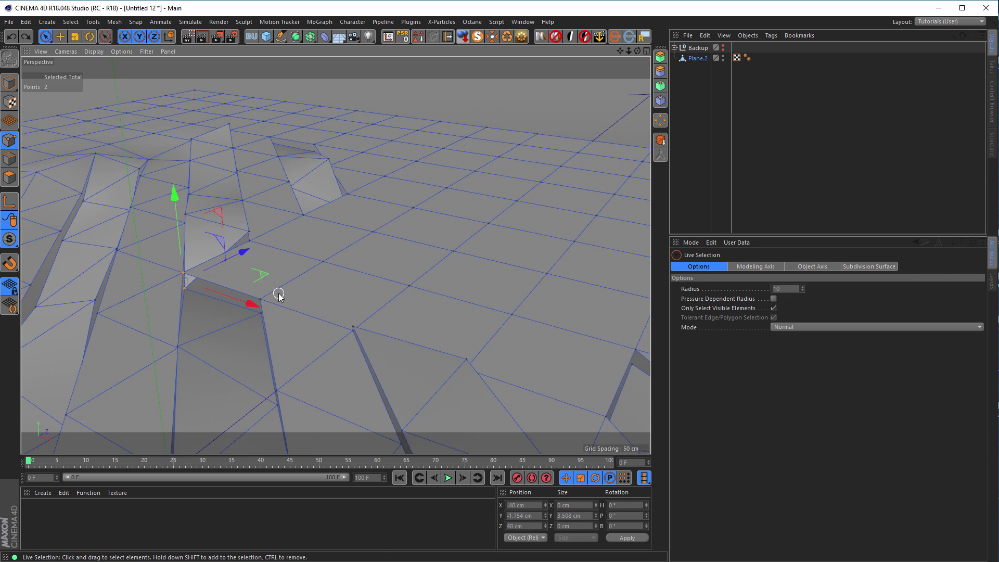
pyautogui.click(263, 299)
pyautogui.keyDown('alt'); pyautogui.moveTo(314, 299); pyautogui.dragTo(348, 205); pyautogui.keyUp('alt')
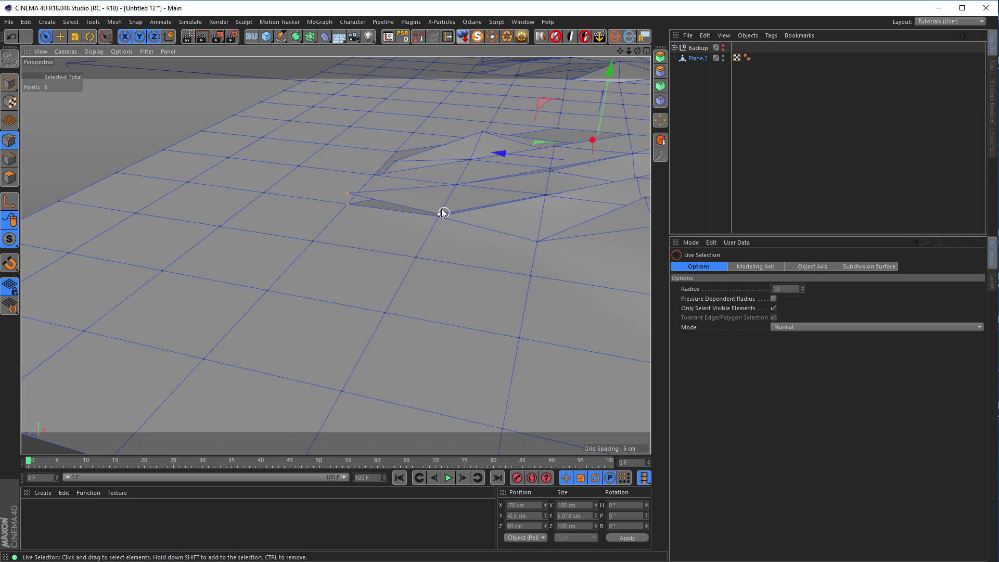
pyautogui.scroll(-5, 458, 218)
pyautogui.keyDown('alt'); pyautogui.moveTo(477, 199); pyautogui.dragTo(289, 234); pyautogui.keyUp('alt')
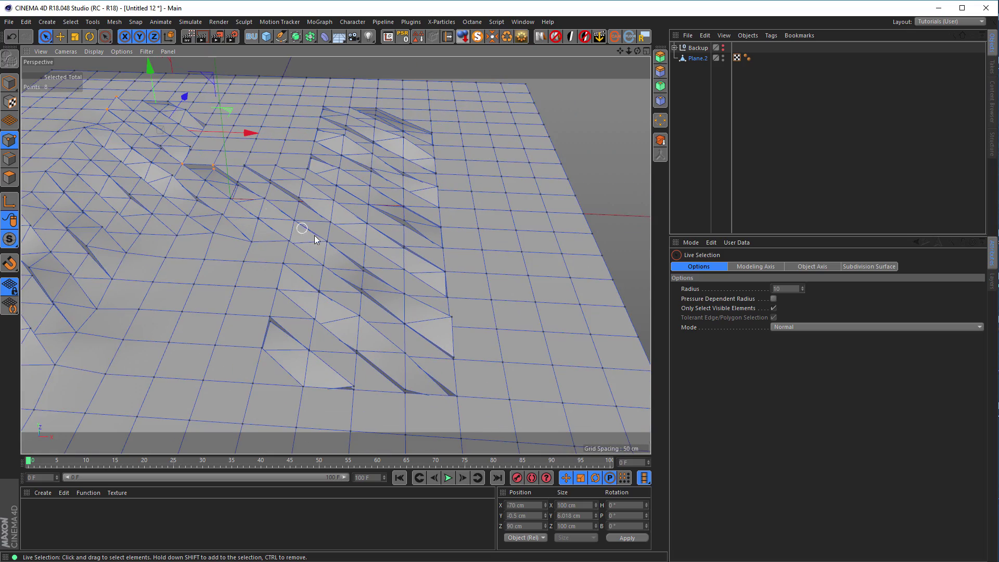
pyautogui.keyDown('alt'); pyautogui.moveTo(451, 344); pyautogui.dragTo(317, 289); pyautogui.keyUp('alt')
pyautogui.scroll(6, 367, 302)
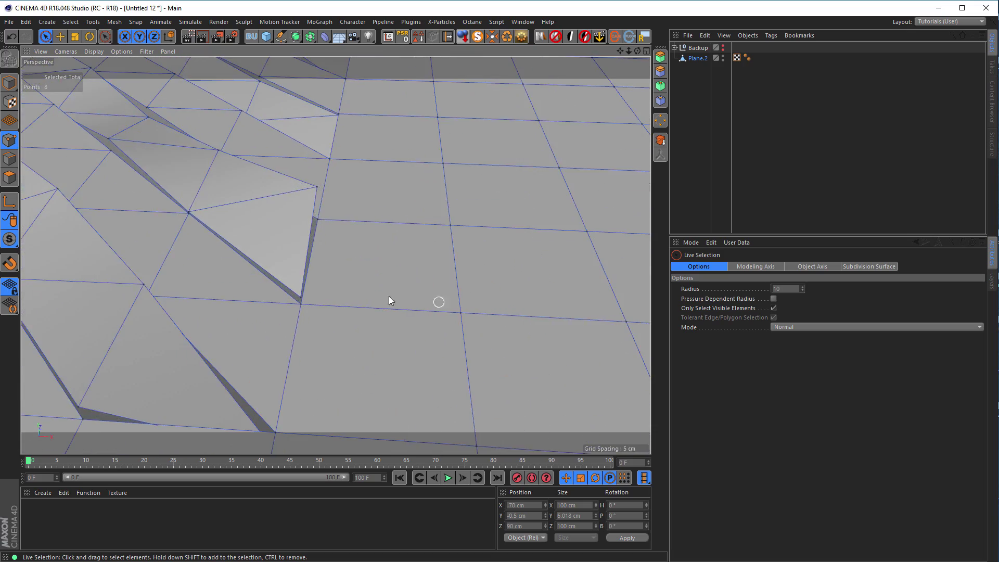
pyautogui.keyDown('alt'); pyautogui.moveTo(311, 252); pyautogui.dragTo(393, 235); pyautogui.keyUp('alt')
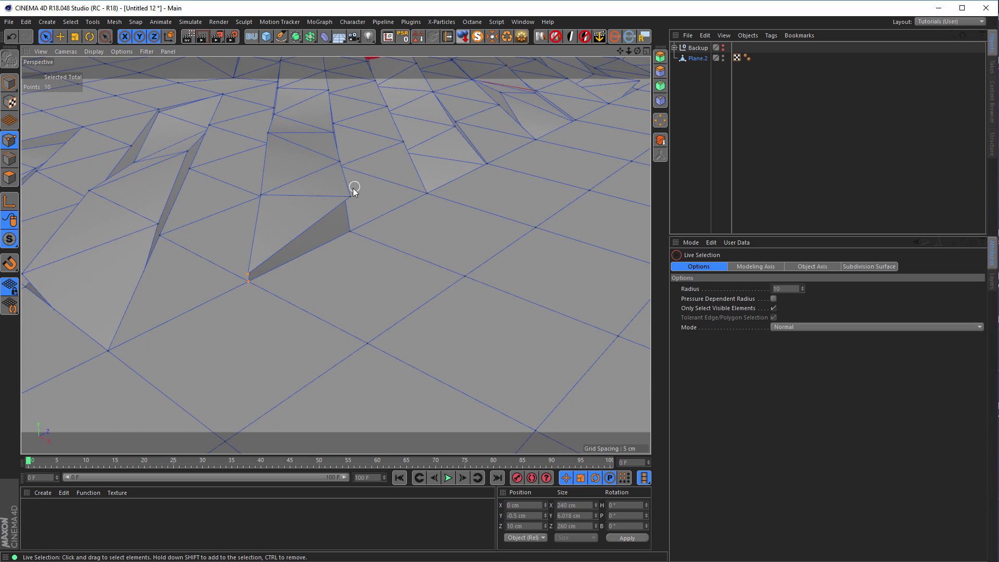
pyautogui.click(505, 37)
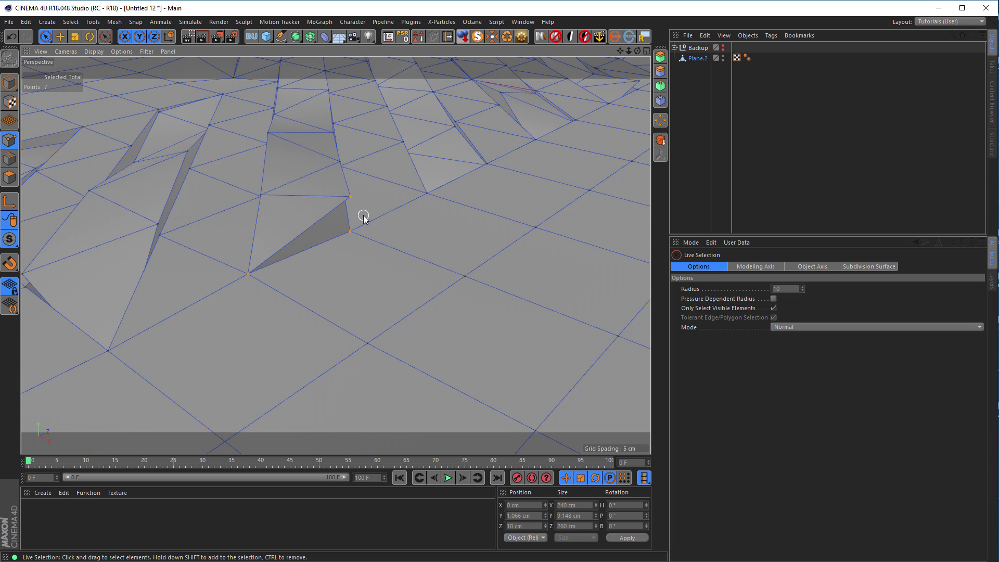
# Weld the remaining open point pair at that strip's right-leg end onto the flat sheet's point.
pyautogui.moveTo(363, 221)
pyautogui.mouseDown()
pyautogui.moveTo(352, 205)
pyautogui.moveTo(383, 218)
pyautogui.moveTo(366, 207)
pyautogui.mouseUp()
pyautogui.press('m')
pyautogui.press('q')
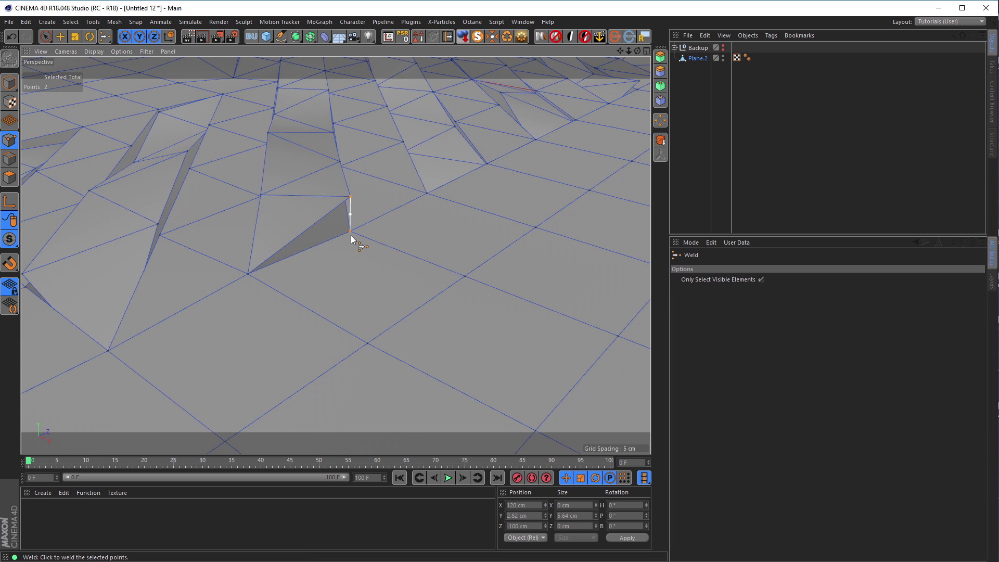
pyautogui.click(350, 232)
# Select the doubled points at both ends of the neighbouring strip in the right leg's lower part and merge them with Optimize.
pyautogui.scroll(-5, 339, 258)
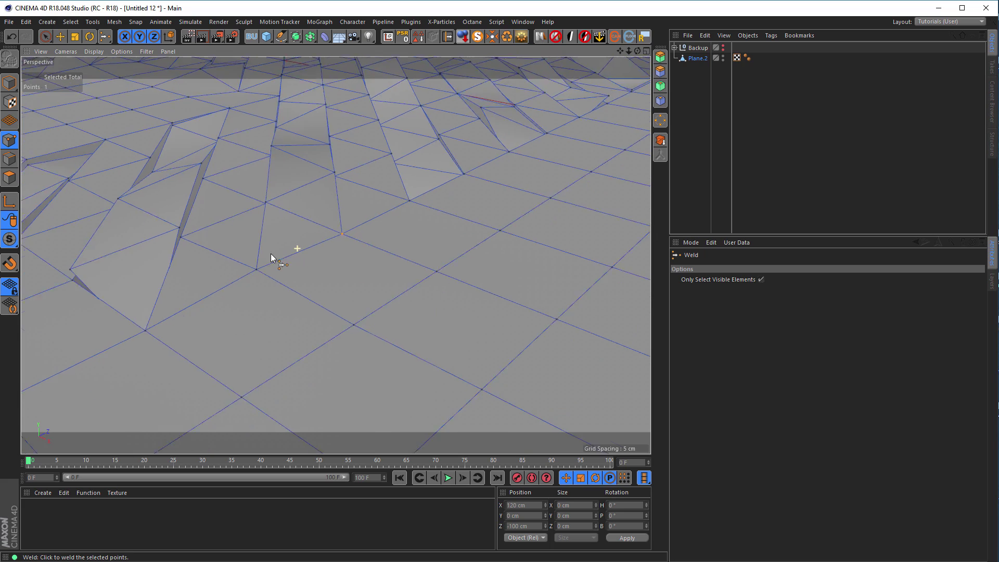
pyautogui.press('9')
pyautogui.keyDown('alt'); pyautogui.moveTo(295, 297); pyautogui.dragTo(371, 284); pyautogui.keyUp('alt')
pyautogui.keyDown('alt'); pyautogui.moveTo(368, 327); pyautogui.dragTo(270, 341); pyautogui.keyUp('alt')
pyautogui.keyDown('shift'); pyautogui.click(270, 342); pyautogui.keyUp('shift')
pyautogui.keyDown('alt'); pyautogui.moveTo(288, 349); pyautogui.dragTo(410, 359, button='right'); pyautogui.keyUp('alt')
pyautogui.keyDown('alt'); pyautogui.moveTo(411, 359); pyautogui.dragTo(520, 382); pyautogui.keyUp('alt')
pyautogui.keyDown('alt'); pyautogui.moveTo(520, 405); pyautogui.dragTo(259, 327, button='right'); pyautogui.keyUp('alt')
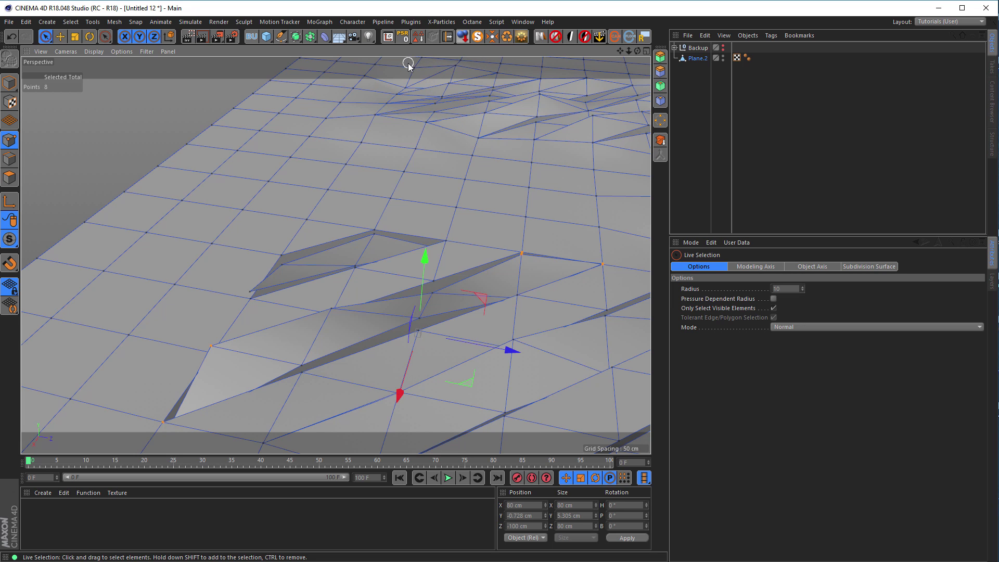
pyautogui.click(505, 40)
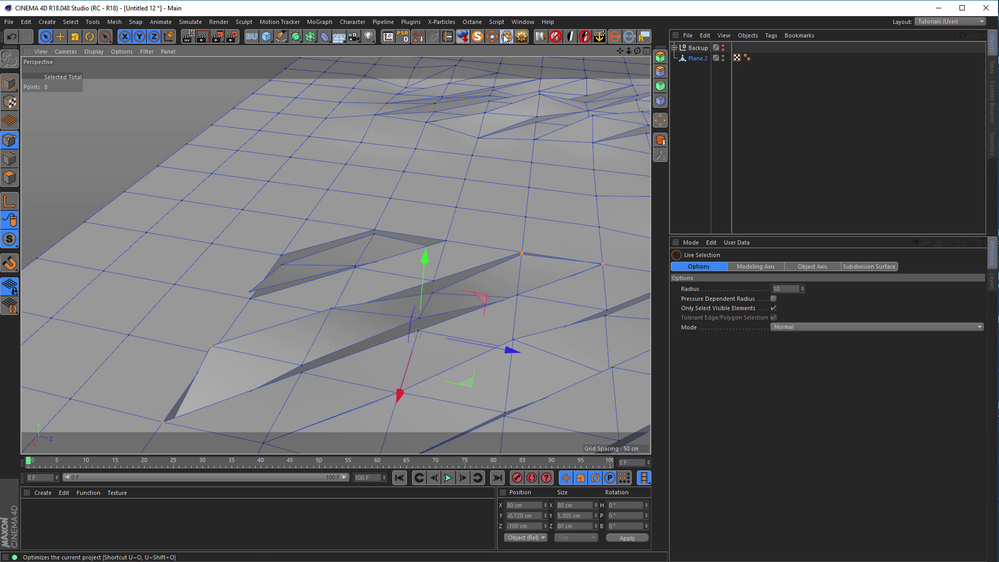
# Select the four doubled corner points of the short strip at the right leg's lower inner corner and merge them with Optimize.
pyautogui.scroll(5, 346, 233)
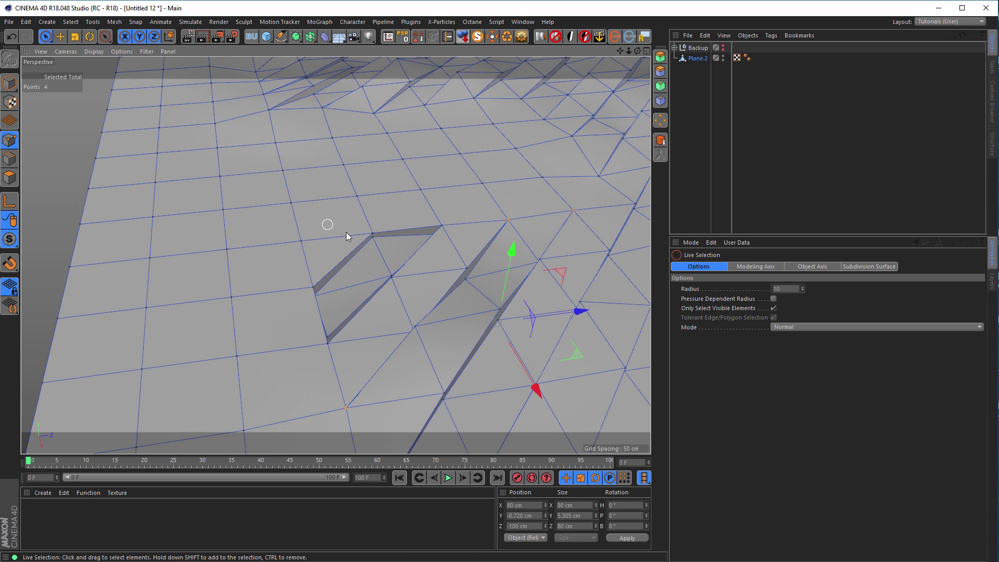
pyautogui.click(352, 240)
pyautogui.keyDown('alt'); pyautogui.moveTo(484, 248); pyautogui.dragTo(441, 235); pyautogui.keyUp('alt')
pyautogui.keyDown('alt'); pyautogui.moveTo(470, 267); pyautogui.dragTo(503, 286); pyautogui.keyUp('alt')
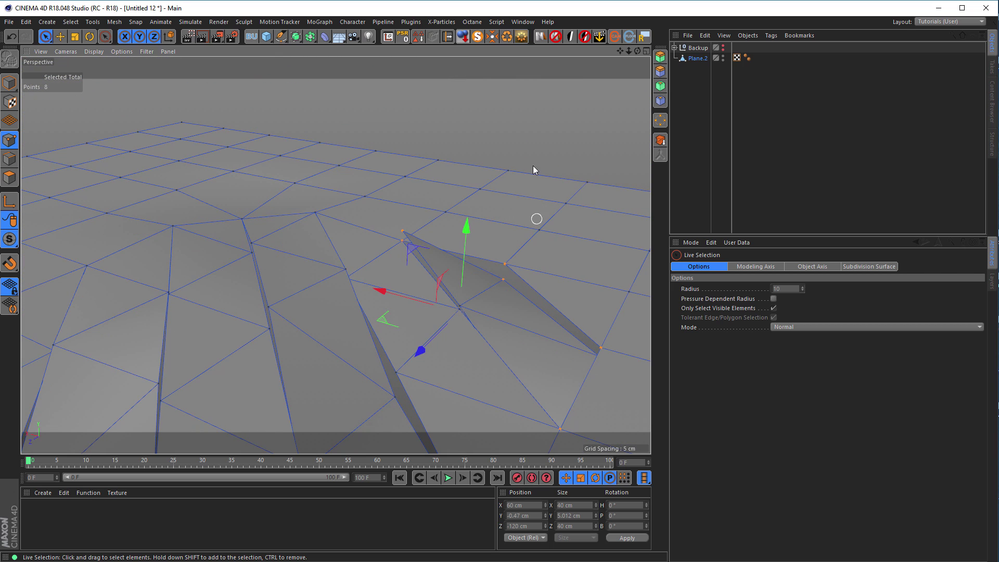
pyautogui.click(507, 36)
# Merge the doubled end points of the next long strip at the right leg's outer edge.
pyautogui.keyDown('alt'); pyautogui.moveTo(486, 132); pyautogui.dragTo(422, 220); pyautogui.keyUp('alt')
pyautogui.scroll(10, 325, 247)
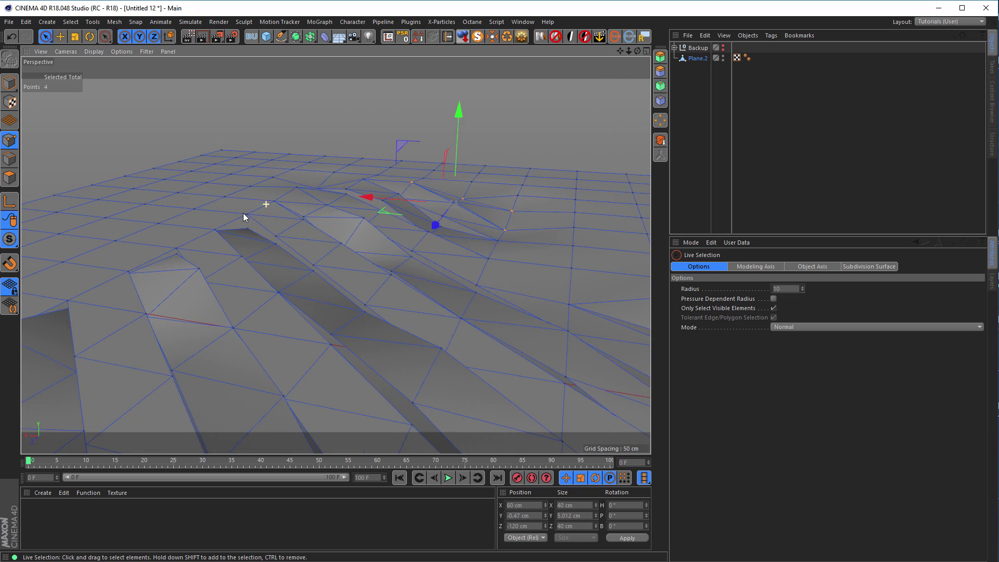
pyautogui.keyDown('shift'); pyautogui.click(257, 253); pyautogui.keyUp('shift')
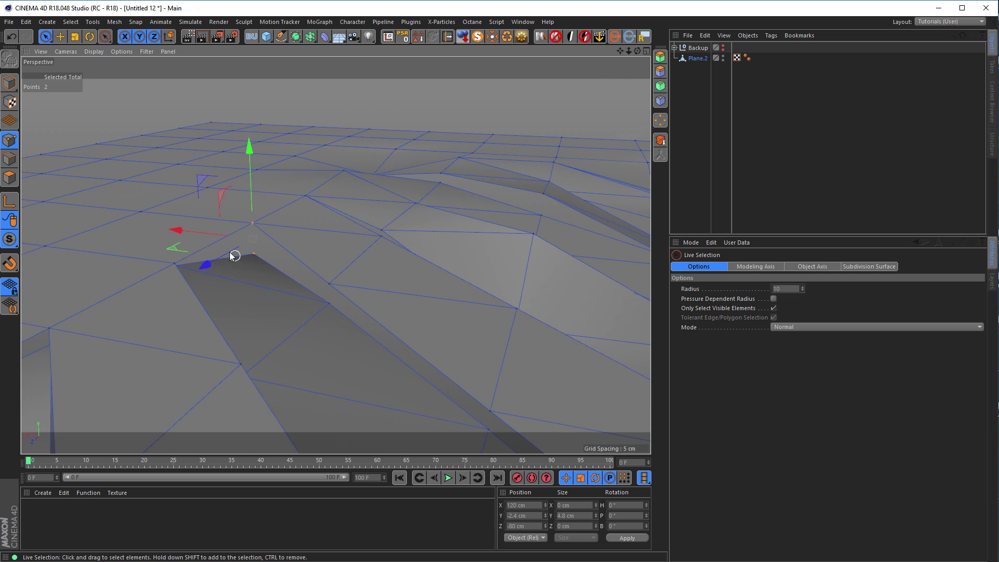
pyautogui.keyDown('alt'); pyautogui.moveTo(232, 256); pyautogui.dragTo(357, 244); pyautogui.keyUp('alt')
pyautogui.keyDown('shift'); pyautogui.click(139, 204); pyautogui.keyUp('shift')
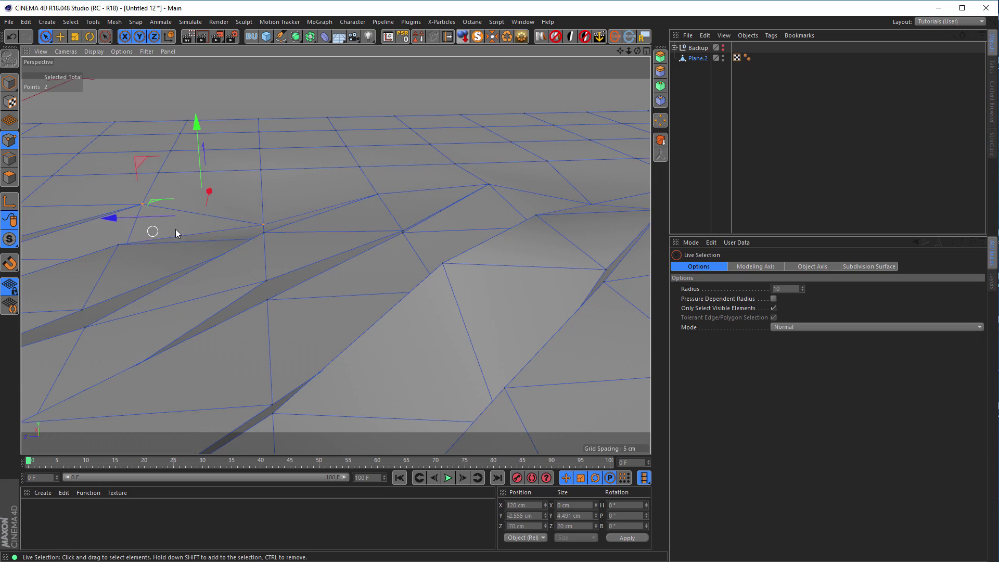
pyautogui.hotkey('ctrl', 'z')
pyautogui.hotkey('ctrl', 'shift', 'z')
pyautogui.hotkey('ctrl', 'shift', 'z')
pyautogui.scroll(10, 255, 195)
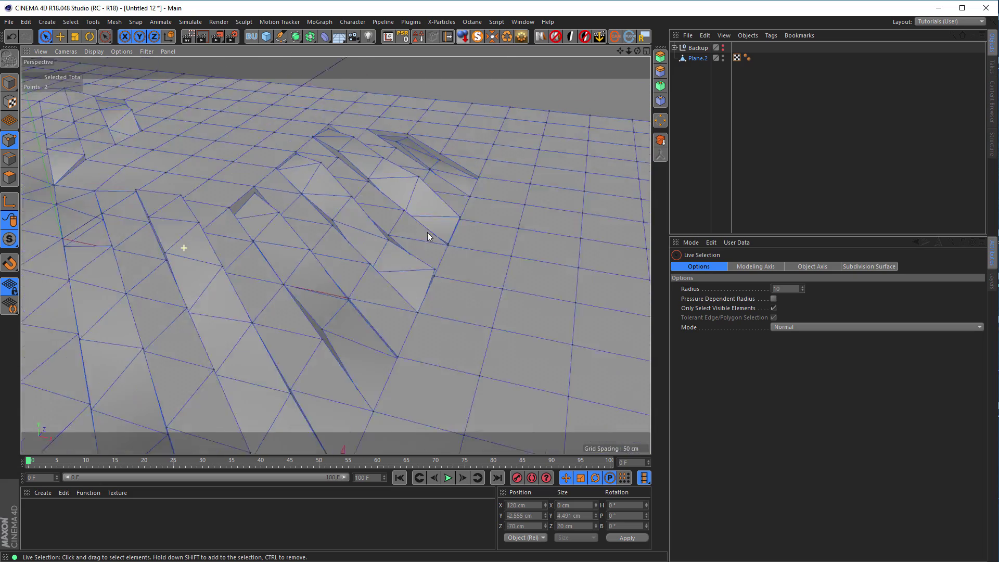
# Select and merge the two doubled point pairs where that strip ends at the crossbar's upper edge.
pyautogui.keyDown('alt'); pyautogui.moveTo(255, 192); pyautogui.dragTo(180, 207); pyautogui.keyUp('alt')
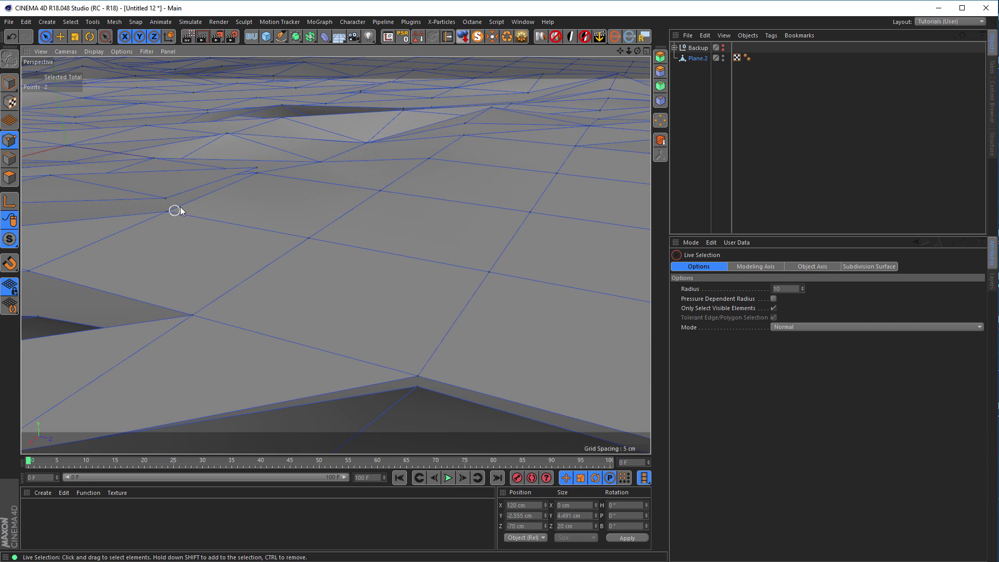
pyautogui.keyDown('shift'); pyautogui.click(166, 210); pyautogui.keyUp('shift')
pyautogui.hotkey('ctrl', 'z')
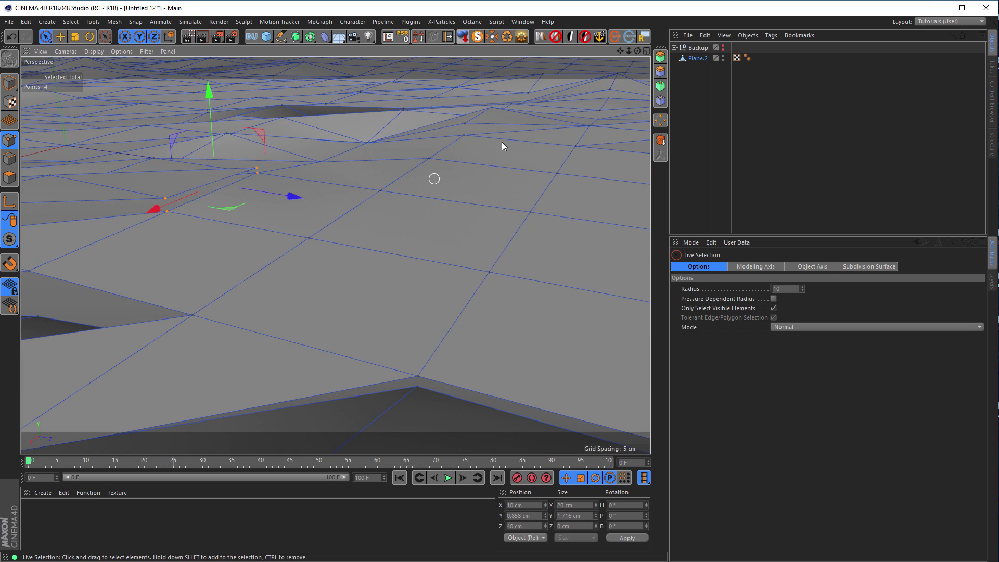
pyautogui.keyDown('alt'); pyautogui.moveTo(391, 176); pyautogui.dragTo(412, 183); pyautogui.keyUp('alt')
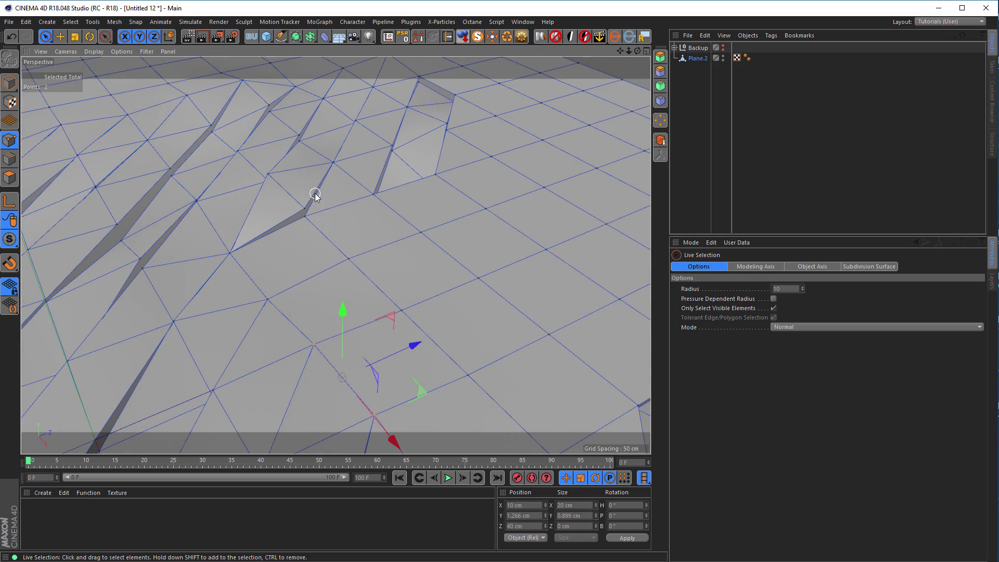
# Select the doubled points at both ends of the strip in the left leg's upper inner area and merge them with Optimize.
pyautogui.keyDown('alt'); pyautogui.moveTo(309, 231); pyautogui.dragTo(315, 195); pyautogui.keyUp('alt')
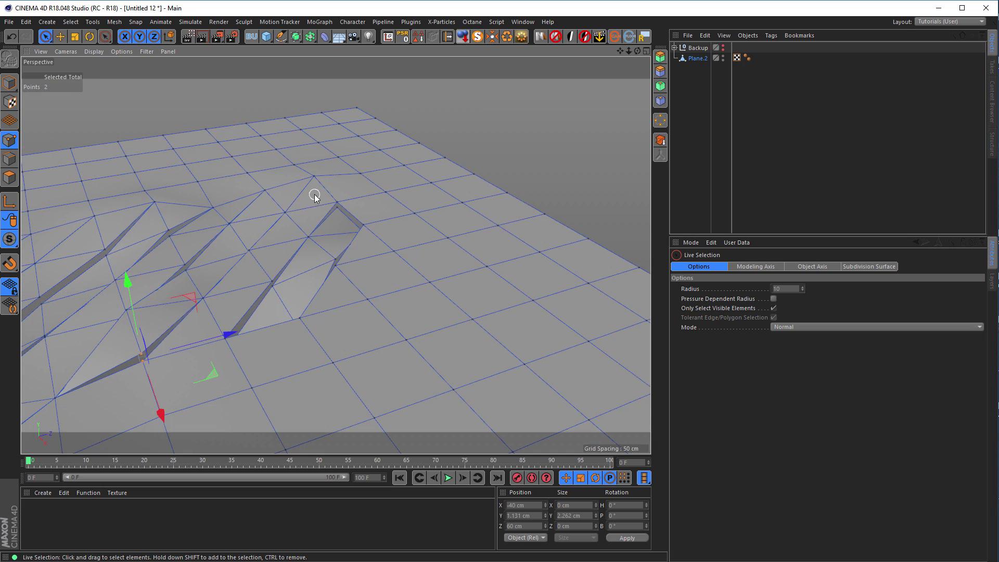
pyautogui.hotkey('ctrl', 'z')
pyautogui.keyDown('alt'); pyautogui.moveTo(435, 130); pyautogui.dragTo(390, 238); pyautogui.keyUp('alt')
pyautogui.scroll(10, 304, 161)
pyautogui.keyDown('shift'); pyautogui.click(390, 238); pyautogui.keyUp('shift')
pyautogui.scroll(-5, 380, 273)
pyautogui.keyDown('alt'); pyautogui.moveTo(380, 273); pyautogui.dragTo(394, 319); pyautogui.keyUp('alt')
pyautogui.keyDown('shift'); pyautogui.click(448, 297); pyautogui.keyUp('shift')
pyautogui.keyDown('shift'); pyautogui.moveTo(494, 280); pyautogui.dragTo(486, 312); pyautogui.keyUp('shift')
pyautogui.click(507, 40)
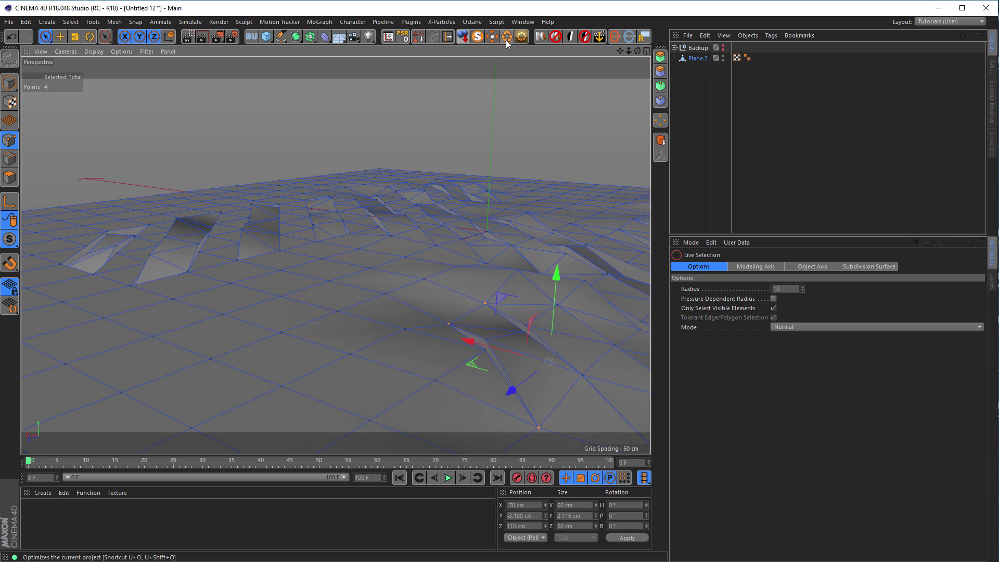
# Select the doubled end points of the strip crossing the right leg from its outer to its inner edge and merge them with Optimize.
pyautogui.keyDown('alt'); pyautogui.moveTo(470, 225); pyautogui.dragTo(421, 235, button='right'); pyautogui.keyUp('alt')
pyautogui.keyDown('alt'); pyautogui.moveTo(421, 235); pyautogui.dragTo(382, 298, button='middle'); pyautogui.keyUp('alt')
pyautogui.keyDown('alt'); pyautogui.moveTo(382, 301); pyautogui.dragTo(305, 252, button='right'); pyautogui.keyUp('alt')
pyautogui.keyDown('alt'); pyautogui.moveTo(305, 252); pyautogui.dragTo(192, 282); pyautogui.keyUp('alt')
pyautogui.keyDown('alt'); pyautogui.moveTo(193, 282); pyautogui.dragTo(213, 245, button='right'); pyautogui.keyUp('alt')
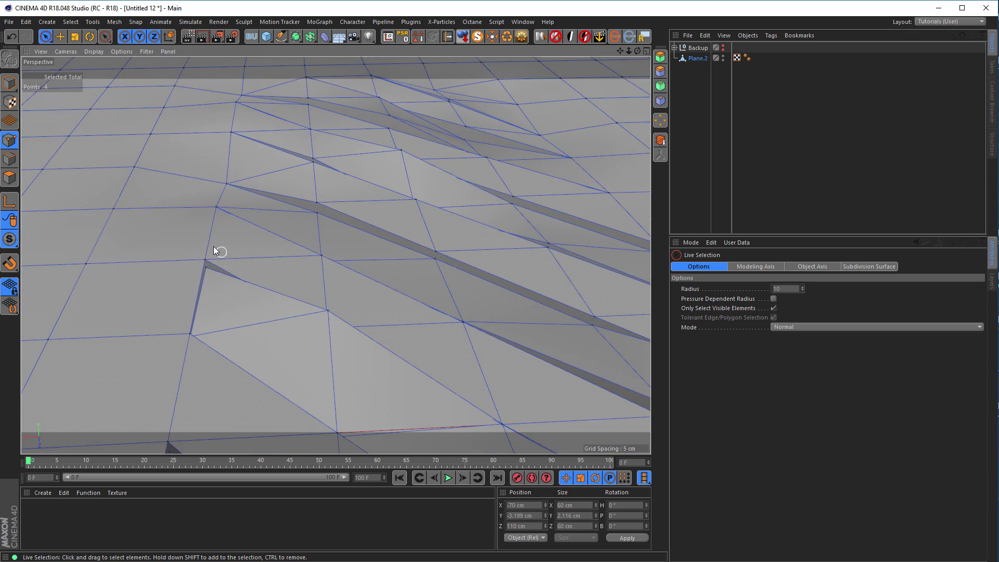
pyautogui.keyDown('alt'); pyautogui.moveTo(207, 291); pyautogui.dragTo(89, 280); pyautogui.keyUp('alt')
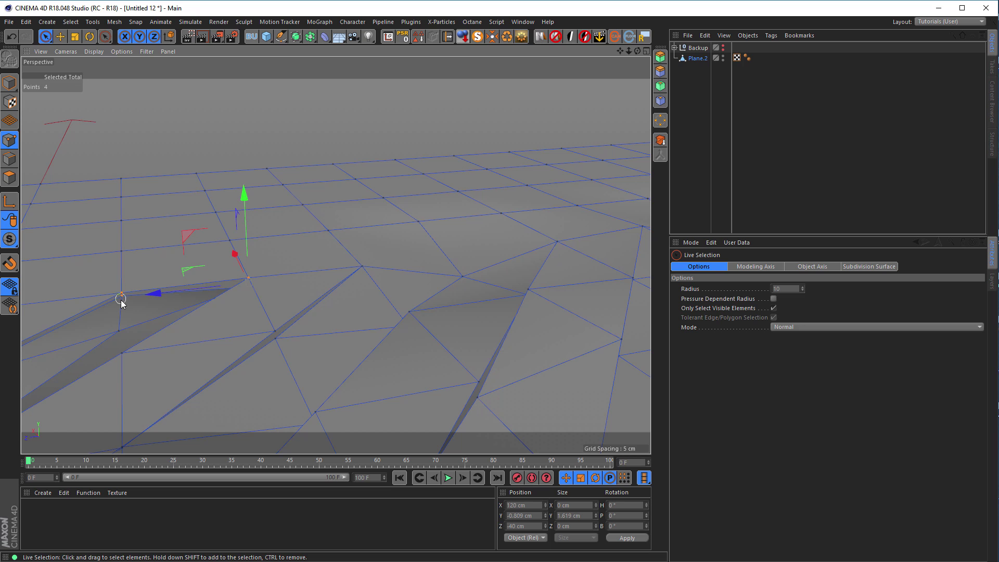
pyautogui.keyDown('alt'); pyautogui.moveTo(123, 304); pyautogui.dragTo(82, 299, button='right'); pyautogui.keyUp('alt')
pyautogui.keyDown('alt'); pyautogui.moveTo(82, 299); pyautogui.dragTo(226, 321); pyautogui.keyUp('alt')
pyautogui.keyDown('shift'); pyautogui.click(149, 309); pyautogui.keyUp('shift')
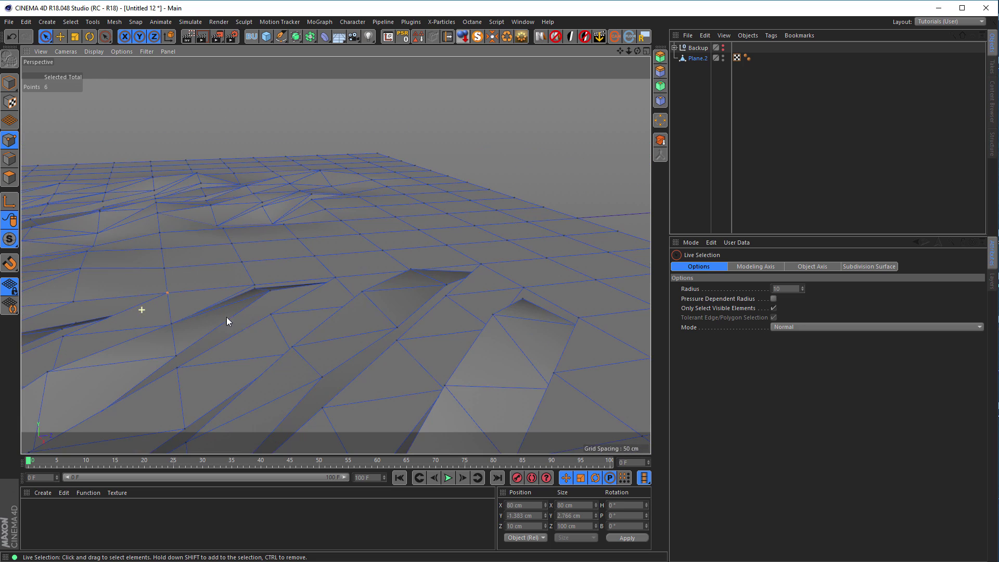
pyautogui.keyDown('shift'); pyautogui.moveTo(73, 300); pyautogui.dragTo(76, 317); pyautogui.keyUp('shift')
pyautogui.click(508, 40)
# Select and merge the doubled end points of the following strip at the right leg's inner edge.
pyautogui.keyDown('alt'); pyautogui.moveTo(286, 241); pyautogui.dragTo(289, 126); pyautogui.keyUp('alt')
pyautogui.keyDown('alt'); pyautogui.moveTo(289, 126); pyautogui.dragTo(365, 143, button='right'); pyautogui.keyUp('alt')
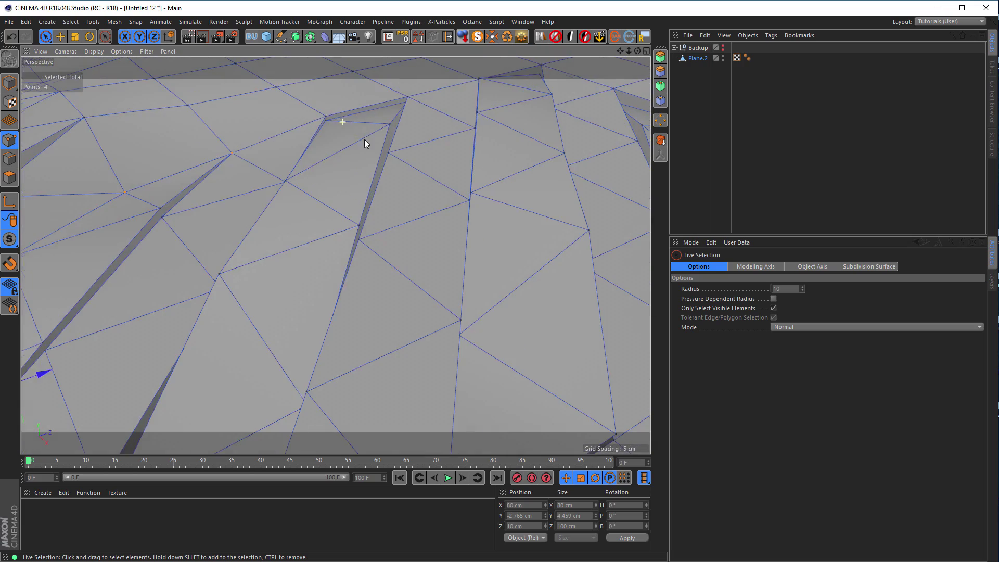
pyautogui.click(322, 113)
pyautogui.keyDown('shift'); pyautogui.click(388, 124); pyautogui.keyUp('shift')
pyautogui.keyDown('alt'); pyautogui.moveTo(429, 94); pyautogui.dragTo(368, 146); pyautogui.keyUp('alt')
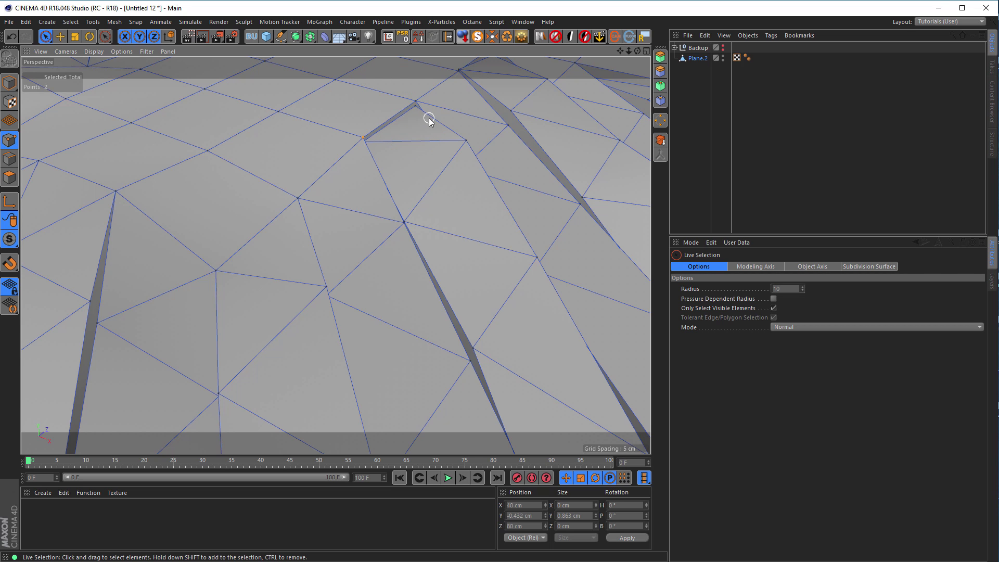
pyautogui.scroll(3, 452, 115)
pyautogui.keyDown('shift'); pyautogui.moveTo(409, 87); pyautogui.dragTo(405, 113); pyautogui.keyUp('shift')
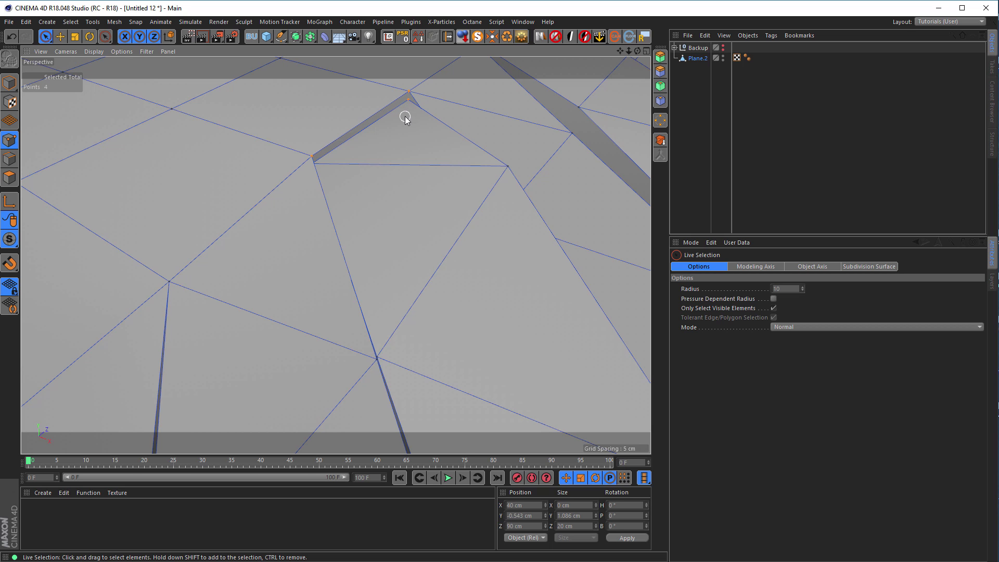
pyautogui.hotkey('ctrl', 'z')
# Select that strip's two doubled point pairs at the right leg's outer edge and merge them with Optimize.
pyautogui.scroll(-5, 470, 104)
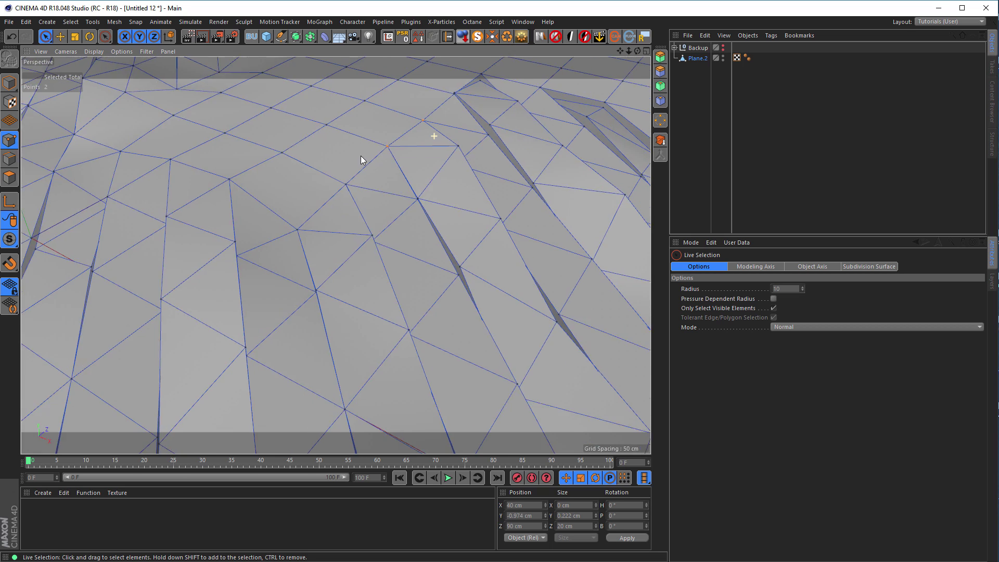
pyautogui.keyDown('alt'); pyautogui.moveTo(409, 273); pyautogui.dragTo(409, 198); pyautogui.keyUp('alt')
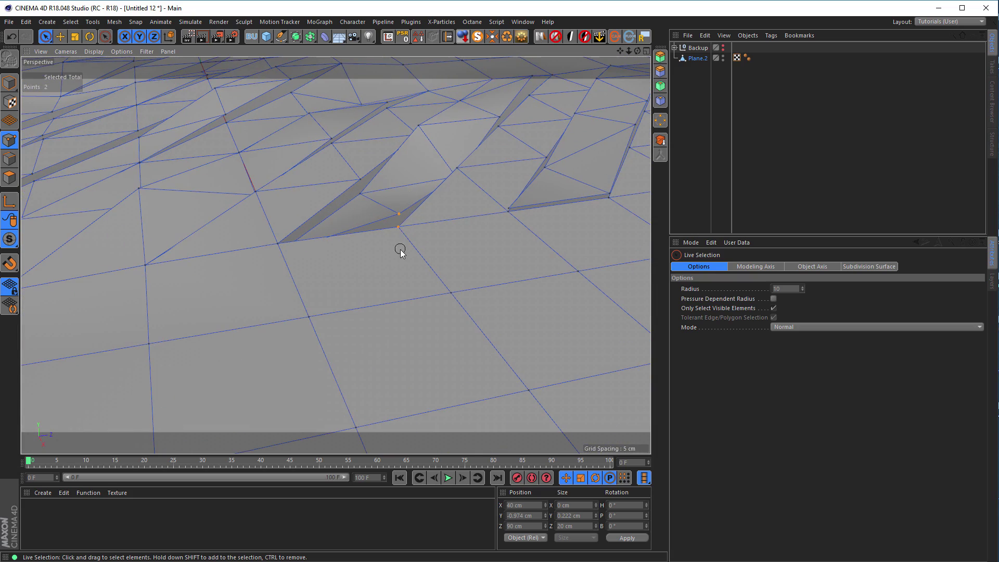
pyautogui.scroll(6, 400, 245)
pyautogui.keyDown('shift'); pyautogui.click(299, 198); pyautogui.keyUp('shift')
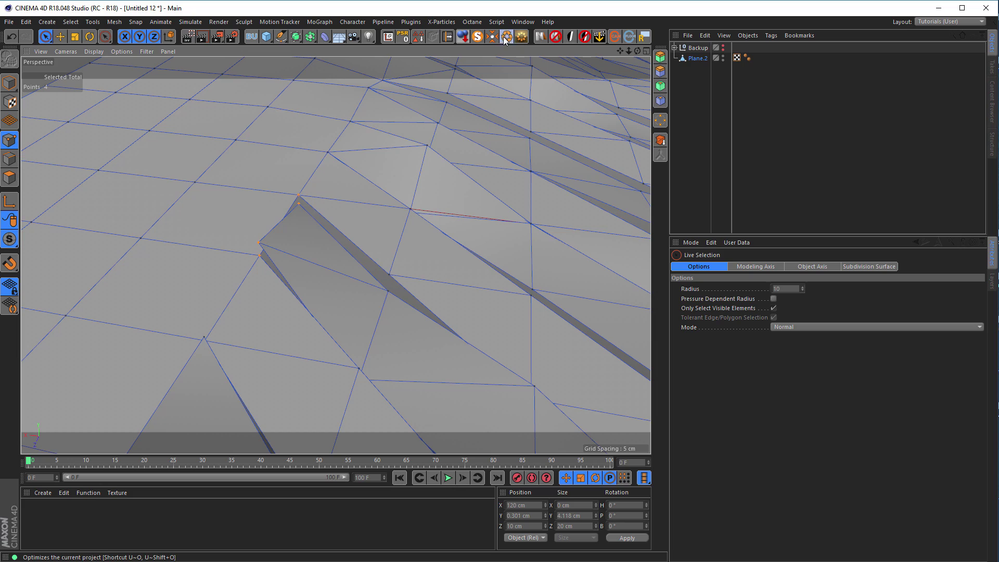
pyautogui.click(521, 37)
# Select the doubled points at both ends of the next strip in the right leg's upper half and merge them with Optimize.
pyautogui.scroll(-6, 279, 179)
pyautogui.keyDown('alt'); pyautogui.moveTo(283, 257); pyautogui.dragTo(147, 249); pyautogui.keyUp('alt')
pyautogui.keyDown('shift'); pyautogui.click(234, 256); pyautogui.keyUp('shift')
pyautogui.keyDown('alt'); pyautogui.moveTo(395, 265); pyautogui.dragTo(365, 245); pyautogui.keyUp('alt')
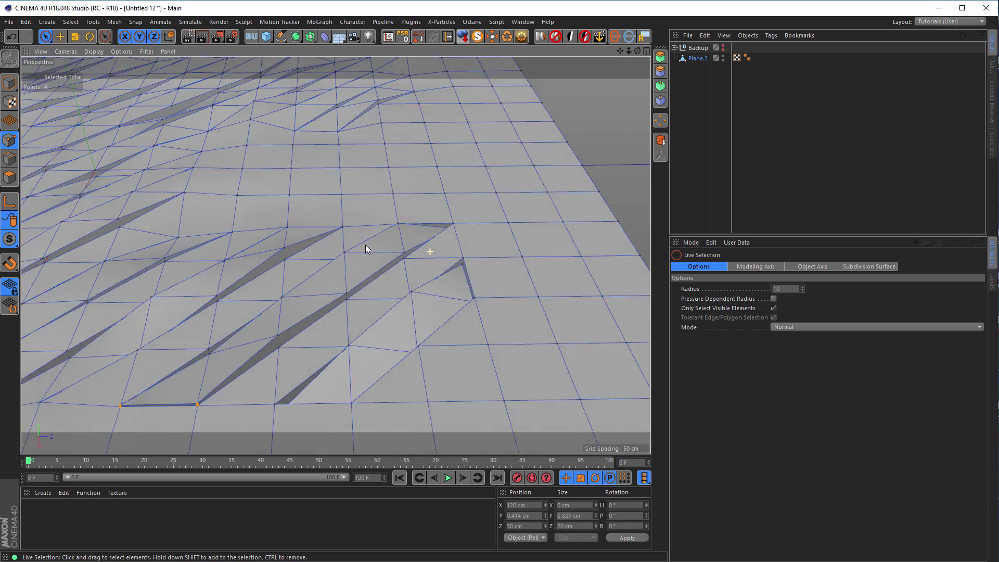
pyautogui.scroll(8, 426, 231)
pyautogui.keyDown('shift'); pyautogui.click(407, 229); pyautogui.keyUp('shift')
pyautogui.keyDown('alt'); pyautogui.moveTo(417, 210); pyautogui.dragTo(486, 135); pyautogui.keyUp('alt')
pyautogui.keyDown('shift'); pyautogui.moveTo(456, 176); pyautogui.dragTo(449, 186); pyautogui.keyUp('shift')
pyautogui.click(508, 37)
# Select the doubled end points of the last short strip at the right leg's upper outer corner and merge them with Optimize.
pyautogui.keyDown('alt'); pyautogui.moveTo(482, 163); pyautogui.dragTo(335, 256, button='right'); pyautogui.keyUp('alt')
pyautogui.keyDown('alt'); pyautogui.moveTo(335, 257); pyautogui.dragTo(368, 151); pyautogui.keyUp('alt')
pyautogui.click(365, 167)
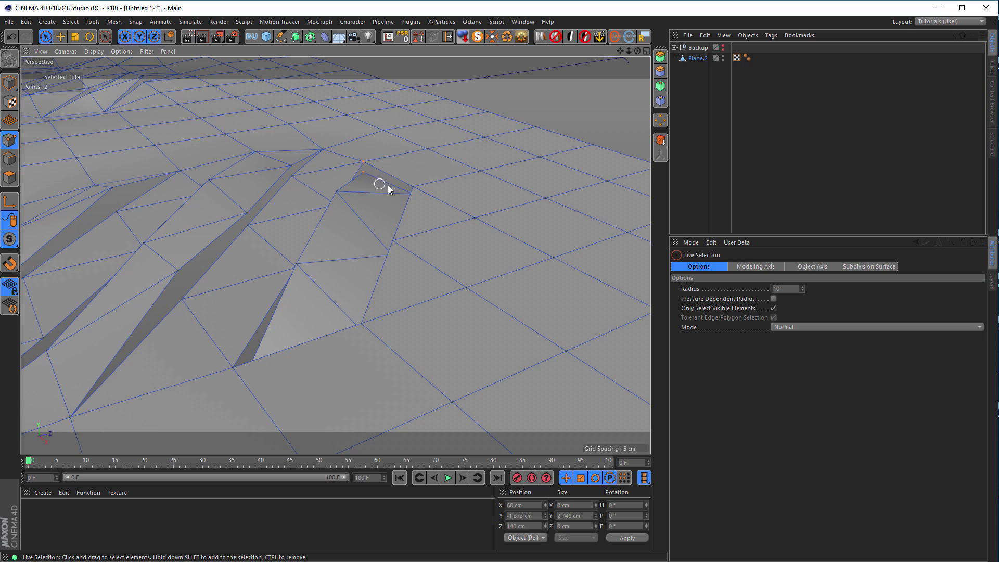
pyautogui.keyDown('alt'); pyautogui.moveTo(388, 185); pyautogui.dragTo(437, 192); pyautogui.keyUp('alt')
pyautogui.keyDown('shift'); pyautogui.click(409, 203); pyautogui.keyUp('shift')
pyautogui.keyDown('alt'); pyautogui.moveTo(502, 241); pyautogui.dragTo(428, 215); pyautogui.keyUp('alt')
pyautogui.keyDown('alt'); pyautogui.moveTo(473, 254); pyautogui.dragTo(522, 225); pyautogui.keyUp('alt')
pyautogui.keyDown('shift'); pyautogui.click(498, 255); pyautogui.keyUp('shift')
pyautogui.scroll(-3, 477, 271)
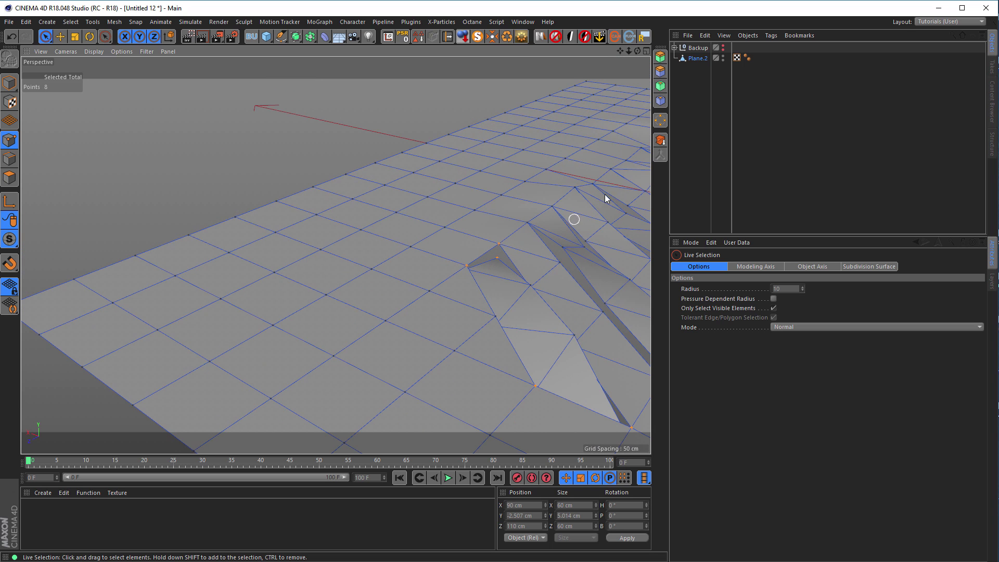
pyautogui.click(508, 36)
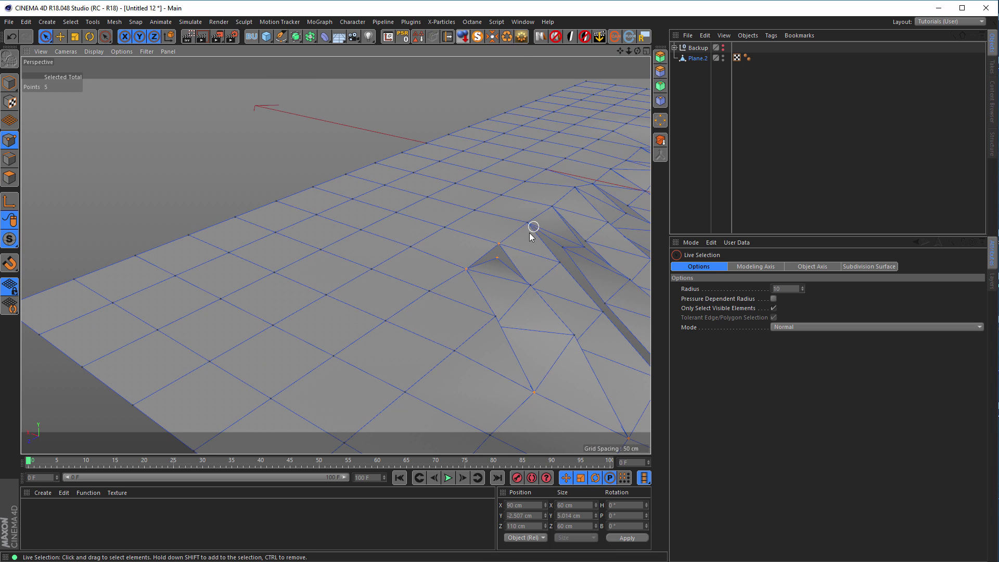
# Weld the last open point pair of the upper outer corner strip onto the flat sheet's point.
pyautogui.scroll(5, 498, 232)
pyautogui.moveTo(497, 218); pyautogui.dragTo(484, 299)
pyautogui.press('m')
pyautogui.press('q')
pyautogui.click(492, 281)
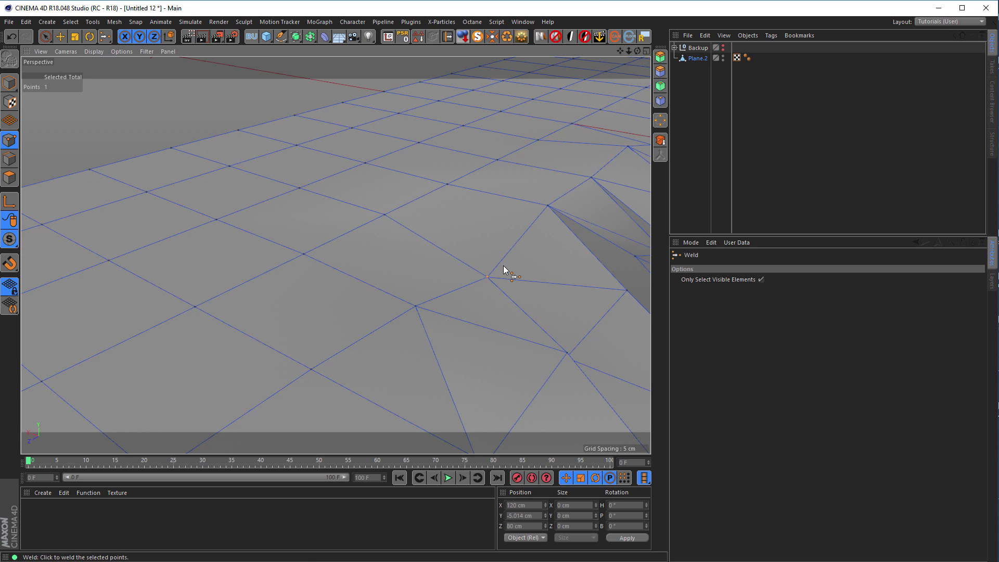
# Undo the last weld and weld the upper outer corner point pair again onto the flat sheet's point.
pyautogui.hotkey('ctrl', 'z')
pyautogui.click(494, 253)
pyautogui.keyDown('alt'); pyautogui.moveTo(493, 268); pyautogui.dragTo(148, 161); pyautogui.keyUp('alt')
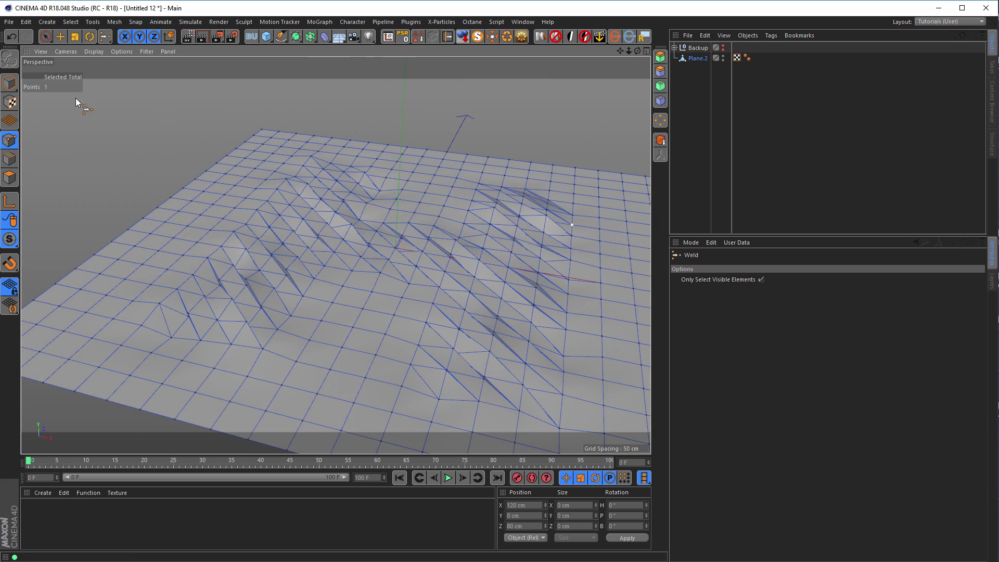
# Switch to model mode and start an interactive render region over the slit paper sheet.
pyautogui.click(9, 82)
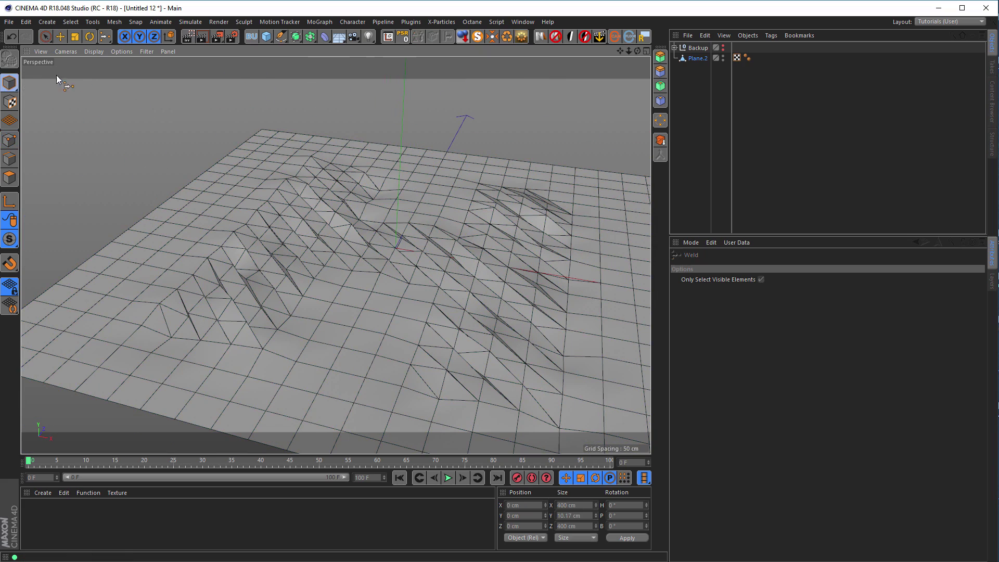
pyautogui.scroll(5, 273, 166)
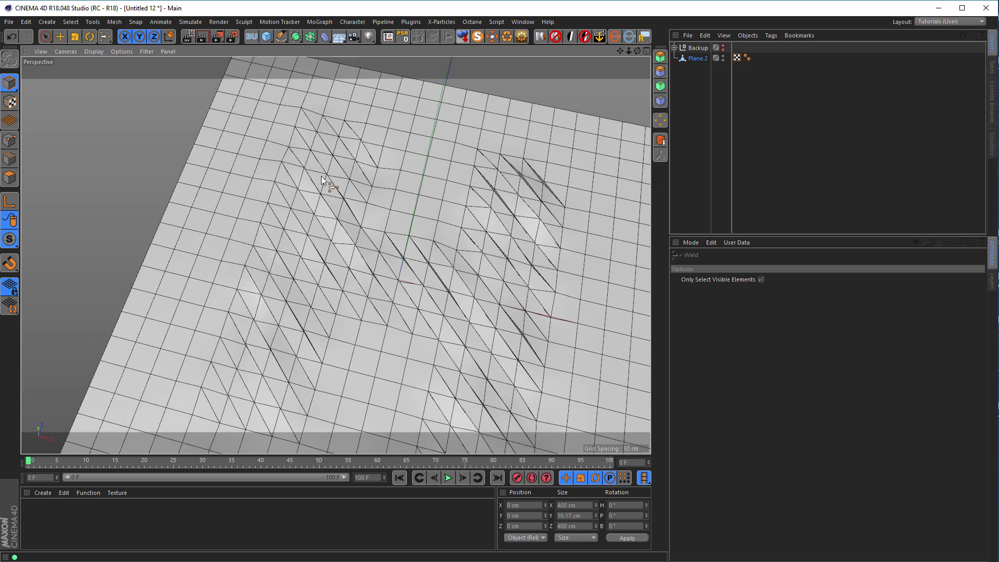
pyautogui.keyDown('alt'); pyautogui.moveTo(307, 158); pyautogui.dragTo(312, 114); pyautogui.keyUp('alt')
pyautogui.click(188, 36)
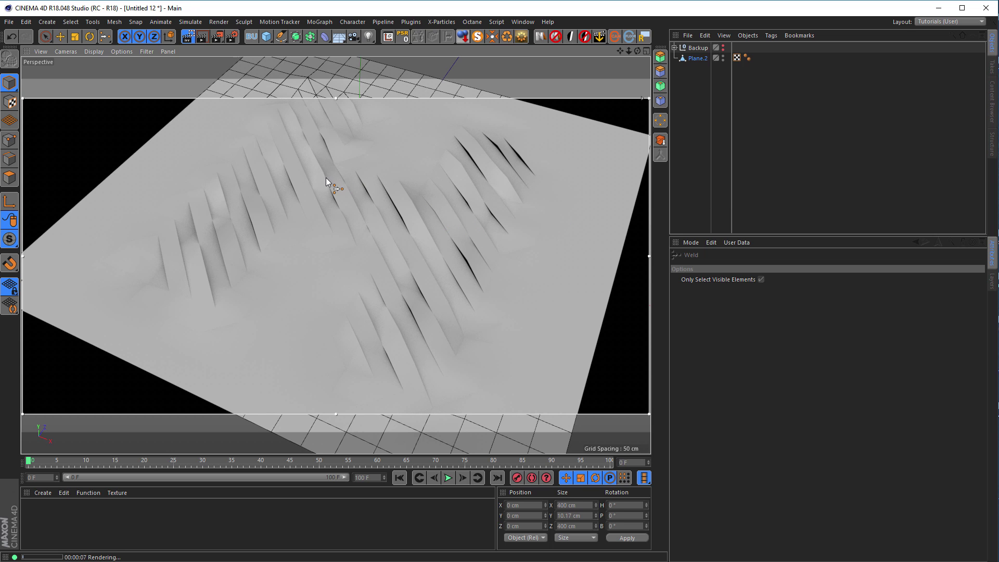
# Try a Phong angle of 0° on the paper sheet's Phong tag and restore it to 40°.
pyautogui.click(748, 58)
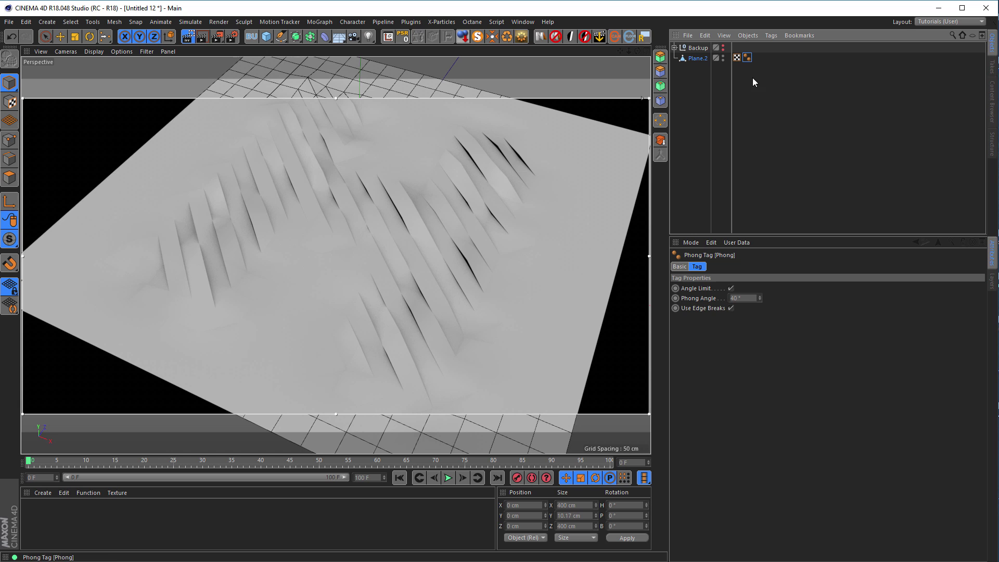
pyautogui.doubleClick(744, 298)
pyautogui.write('0')
pyautogui.press('Return')
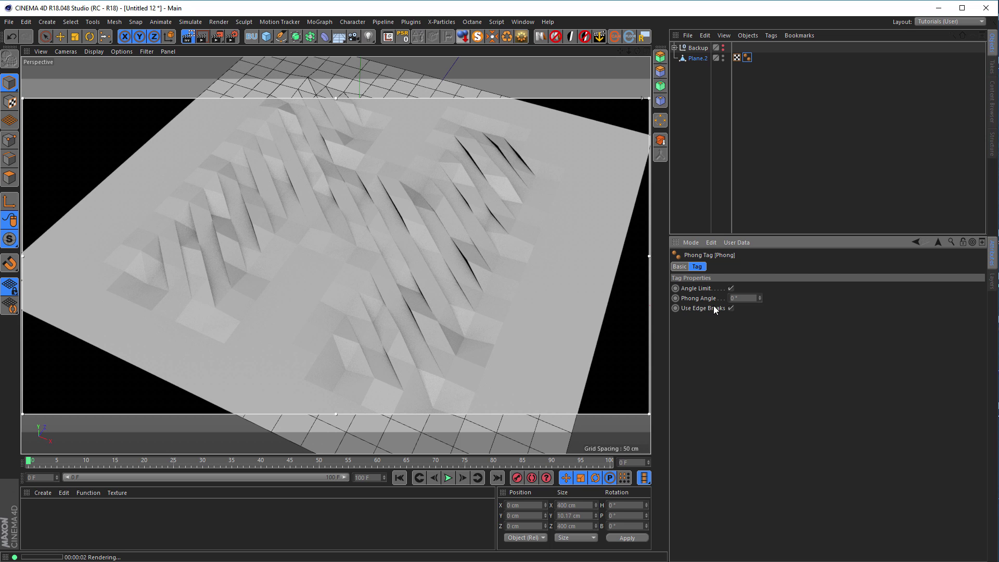
pyautogui.moveTo(744, 298); pyautogui.dragTo(721, 300)
pyautogui.write('40')
pyautogui.press('Return')
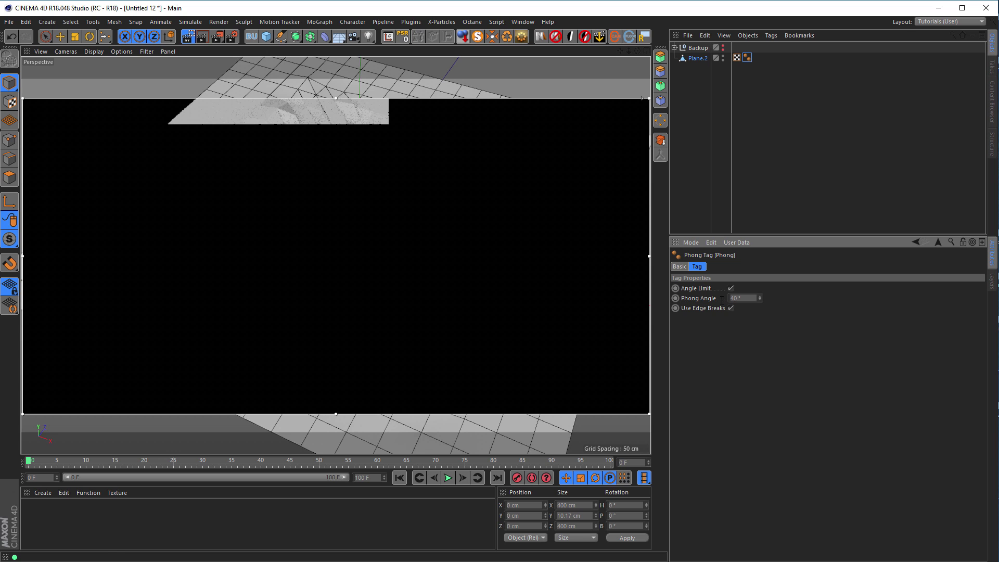
# Put the paper sheet under a Subdivision Surface and inspect the smoothed strips in the interactive render from several angles.
pyautogui.click(697, 58)
pyautogui.keyDown('alt'); pyautogui.click(296, 37); pyautogui.keyUp('alt')
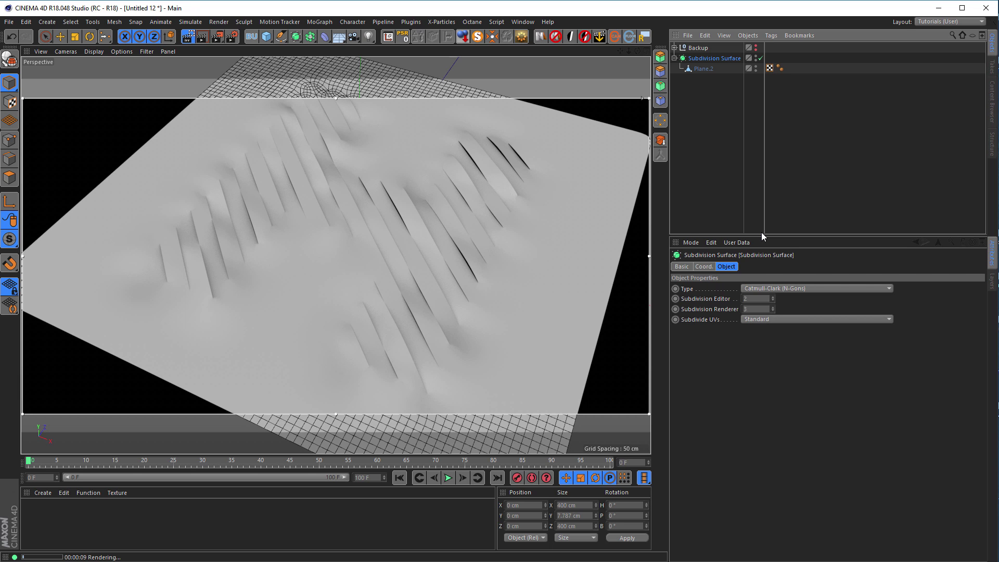
pyautogui.click(520, 222)
pyautogui.keyDown('alt'); pyautogui.moveTo(520, 221); pyautogui.dragTo(561, 182); pyautogui.keyUp('alt')
pyautogui.keyDown('alt'); pyautogui.moveTo(561, 182); pyautogui.dragTo(479, 257, button='middle'); pyautogui.keyUp('alt')
pyautogui.keyDown('alt'); pyautogui.moveTo(479, 257); pyautogui.dragTo(424, 272); pyautogui.keyUp('alt')
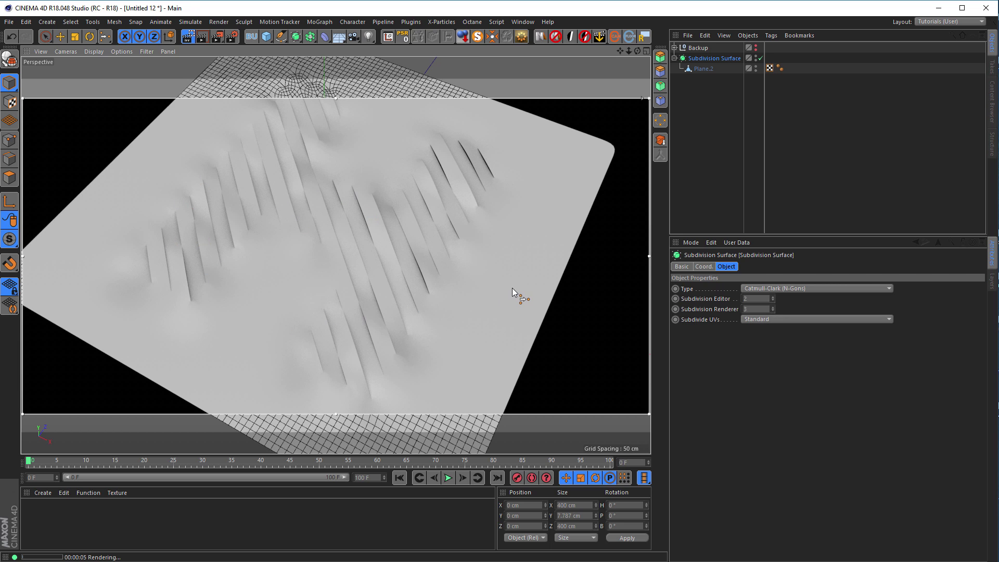
pyautogui.keyDown('alt'); pyautogui.moveTo(505, 278); pyautogui.dragTo(472, 206); pyautogui.keyUp('alt')
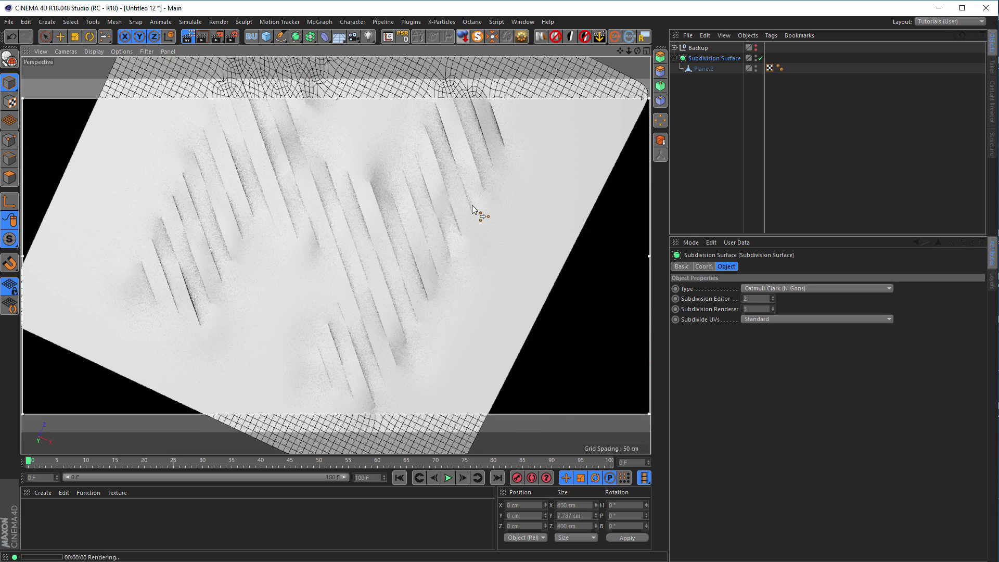
pyautogui.keyDown('alt'); pyautogui.moveTo(473, 208); pyautogui.dragTo(465, 296); pyautogui.keyUp('alt')
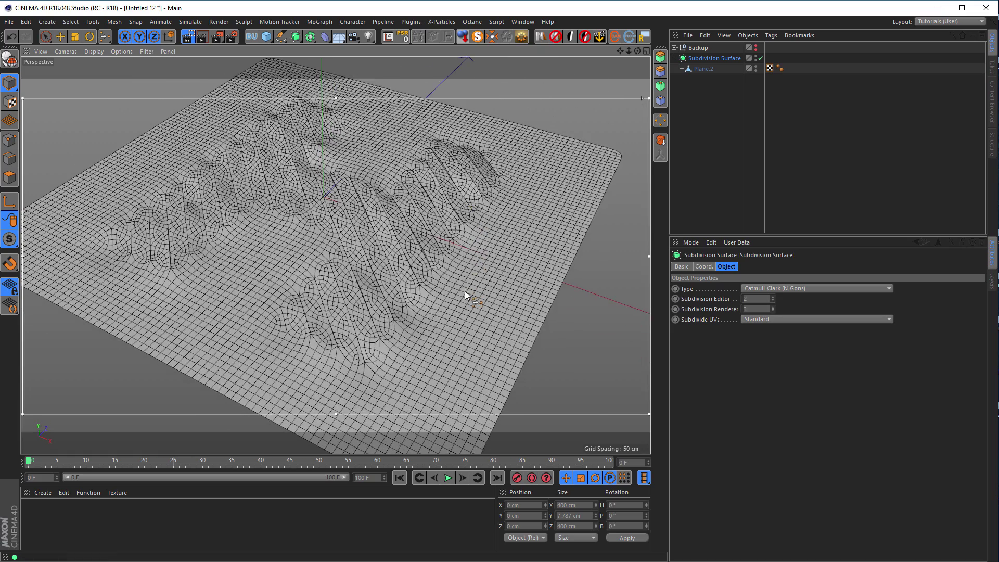
# Stop the interactive render region and disable the Subdivision Surface.
pyautogui.click(186, 39)
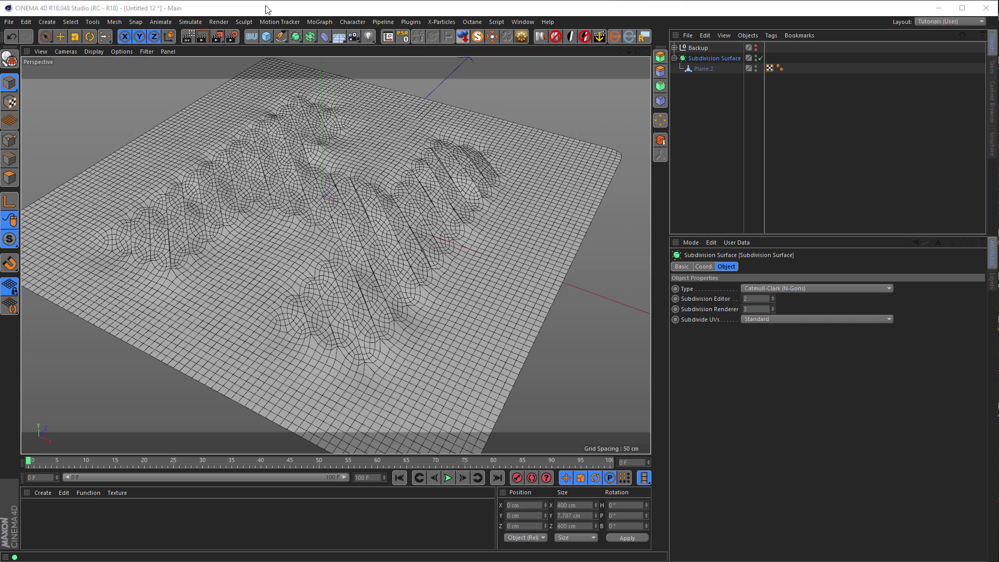
pyautogui.keyDown('alt'); pyautogui.moveTo(367, 290); pyautogui.dragTo(401, 251); pyautogui.keyUp('alt')
pyautogui.click(760, 58)
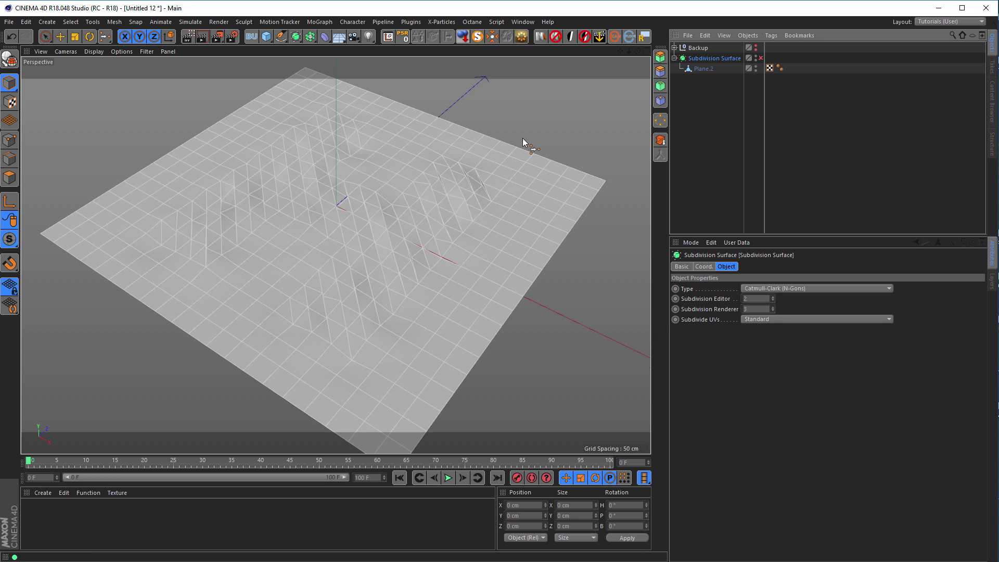
# Deselect all objects and display the paper sheet with Gouraud shading without mesh lines.
pyautogui.keyDown('alt'); pyautogui.moveTo(459, 174); pyautogui.dragTo(476, 214); pyautogui.keyUp('alt')
pyautogui.click(697, 131)
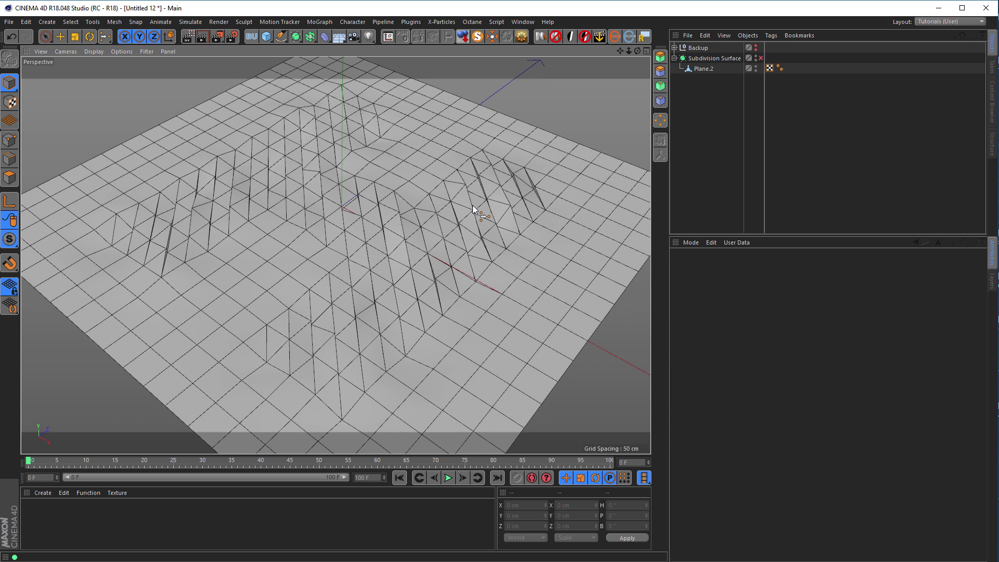
pyautogui.press('n')
pyautogui.press('a')
pyautogui.moveTo(456, 226)
pyautogui.keyDown('alt'); pyautogui.mouseDown()
pyautogui.moveTo(435, 285)
pyautogui.moveTo(434, 243)
pyautogui.mouseUp(); pyautogui.keyUp('alt')
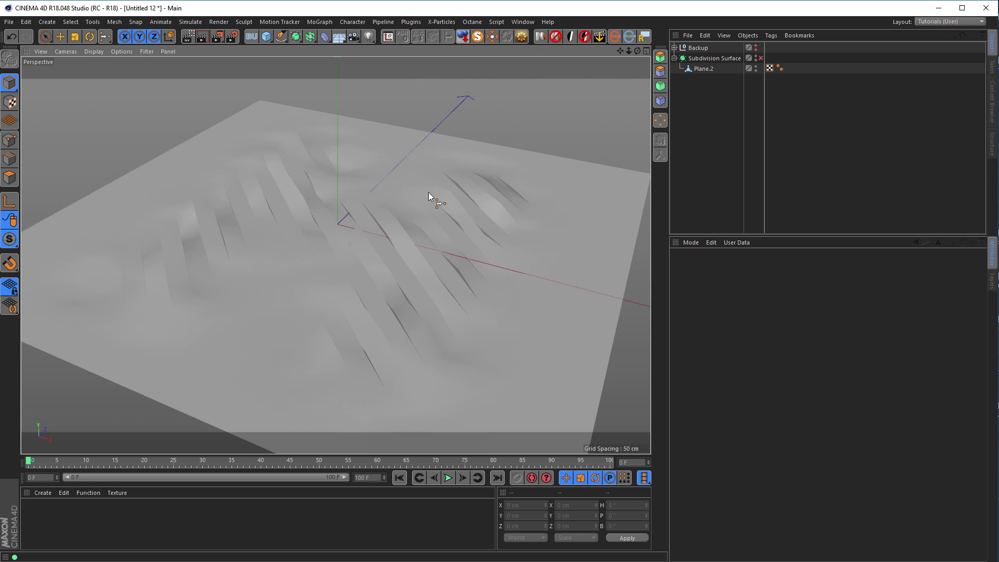
# Look through the open projects paperwork_02.c4d and paperwork_01.c4d and return to the slit paper H project.
pyautogui.press('v')
pyautogui.click(497, 192)
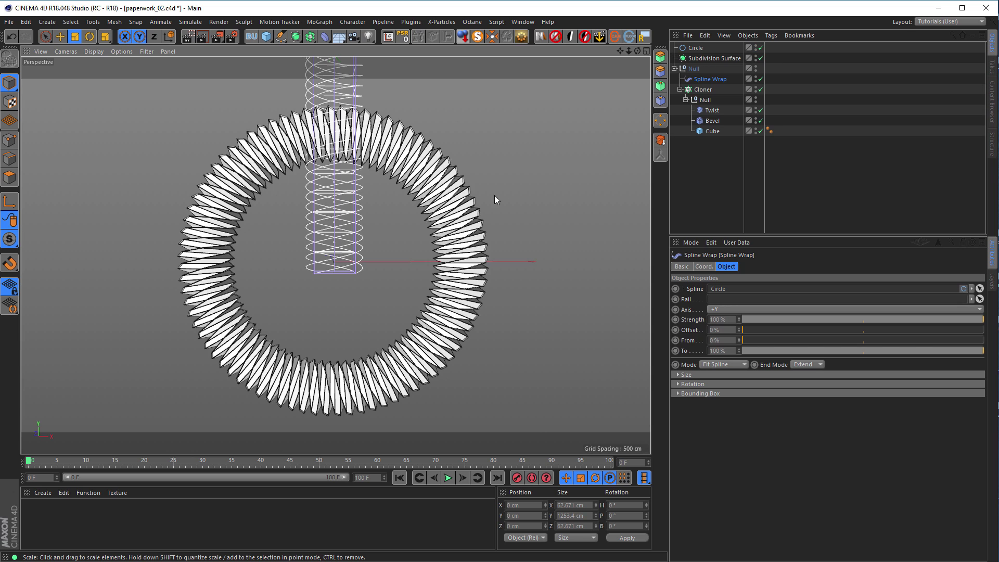
pyautogui.press('v')
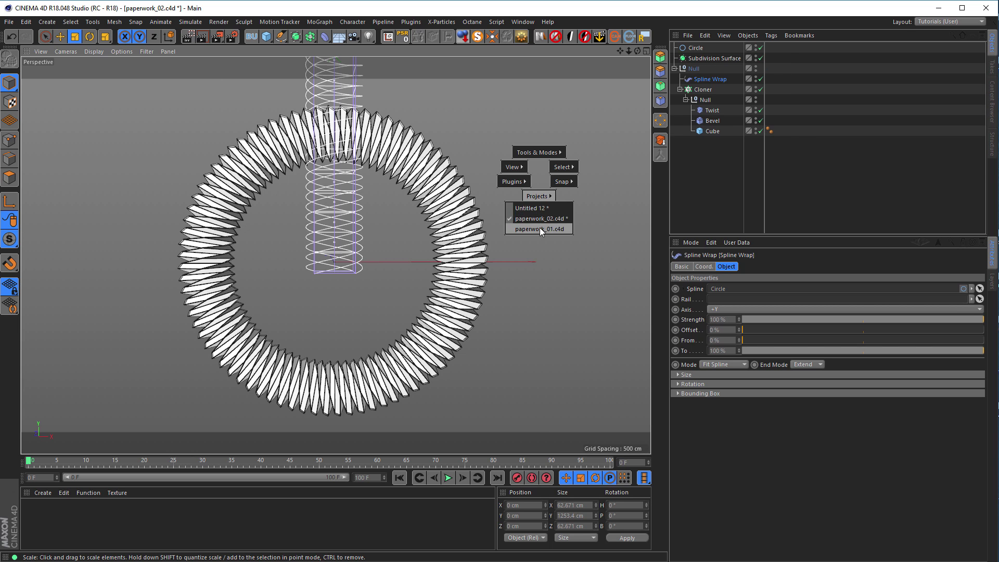
pyautogui.click(539, 229)
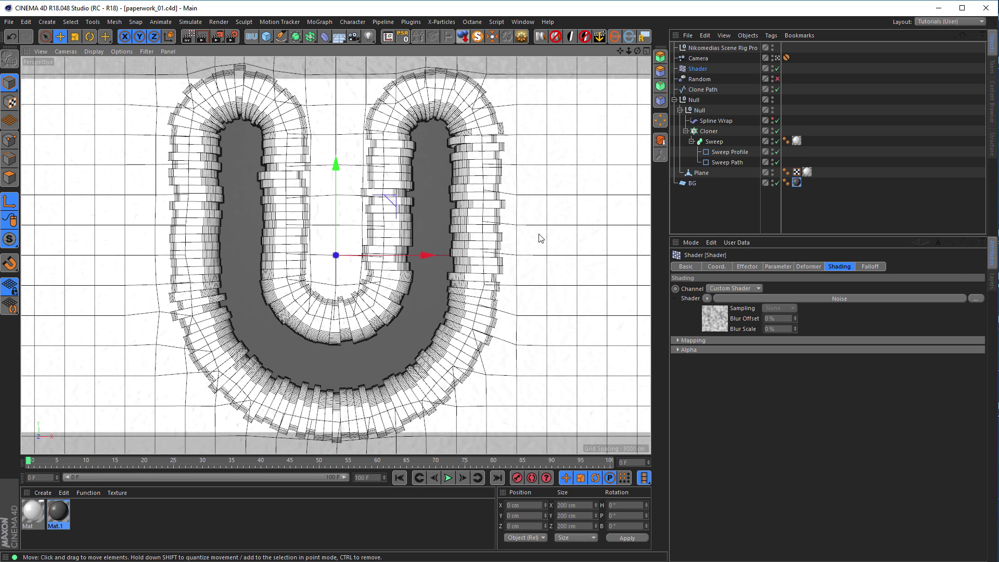
pyautogui.press('v')
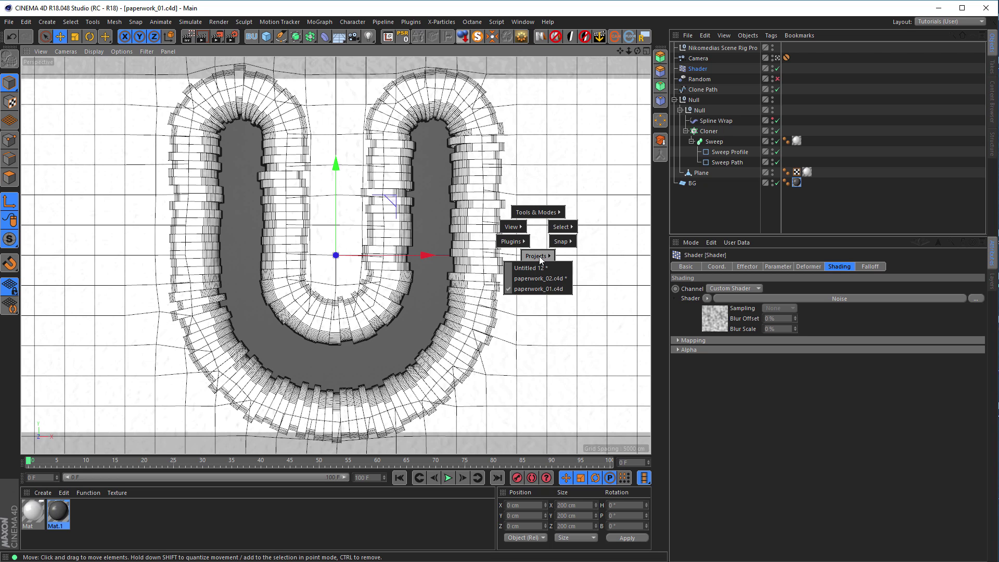
pyautogui.click(541, 269)
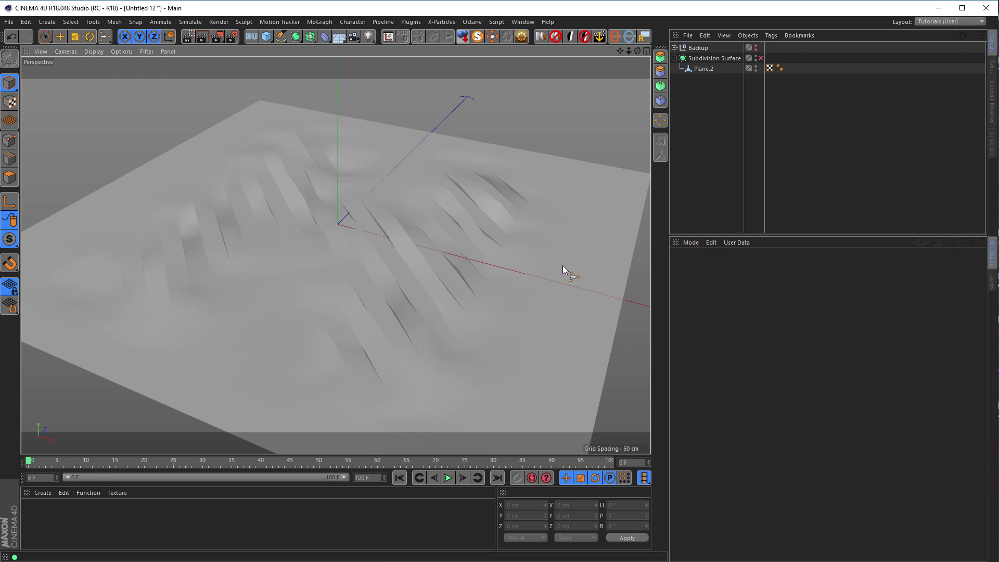
# Save the slit paper H project to the Desktop as paperwork_03.c4d.
pyautogui.hotkey('ctrl', 's')
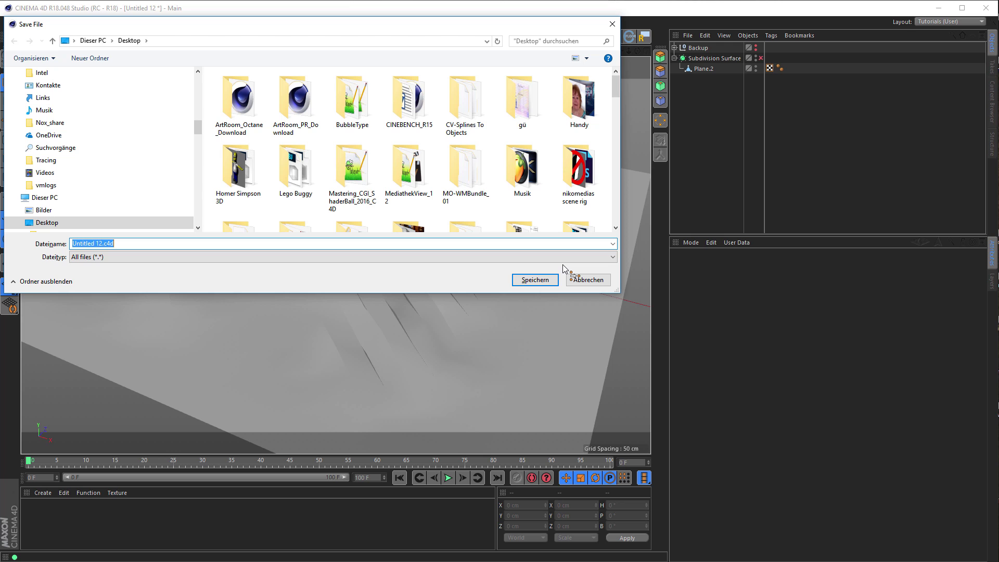
pyautogui.write('pap')
pyautogui.press('Down')
pyautogui.press('Down')
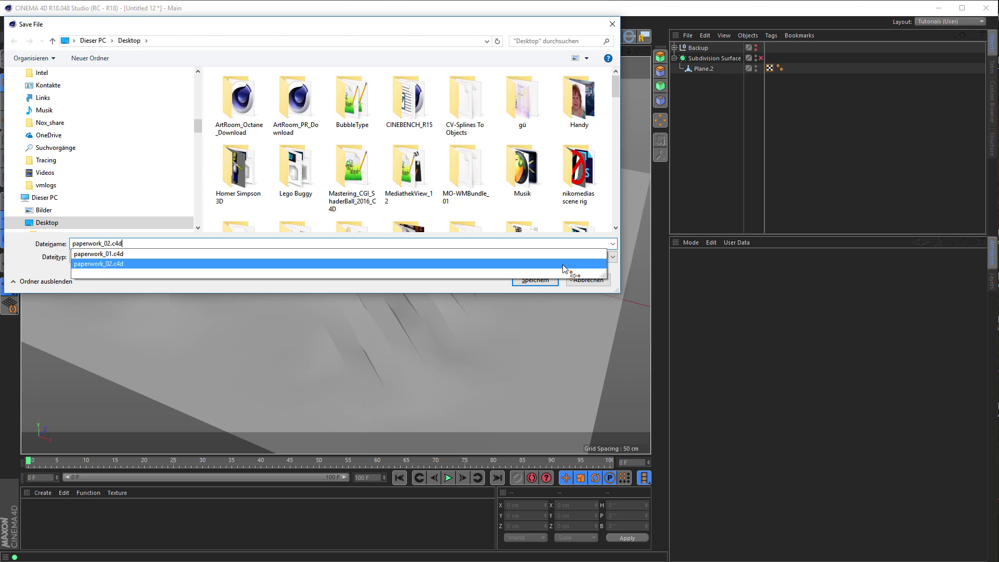
pyautogui.write('3')
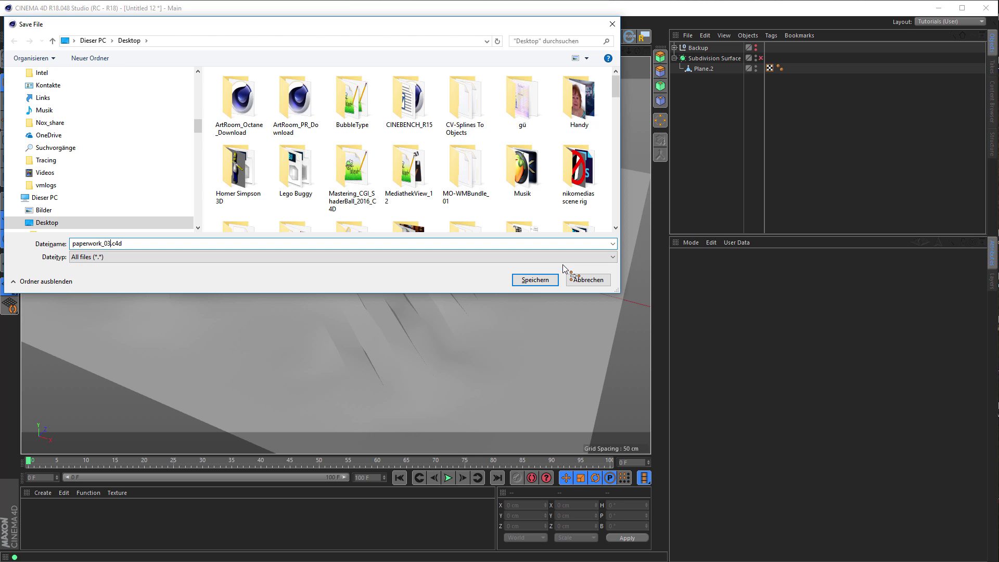
pyautogui.press('Return')
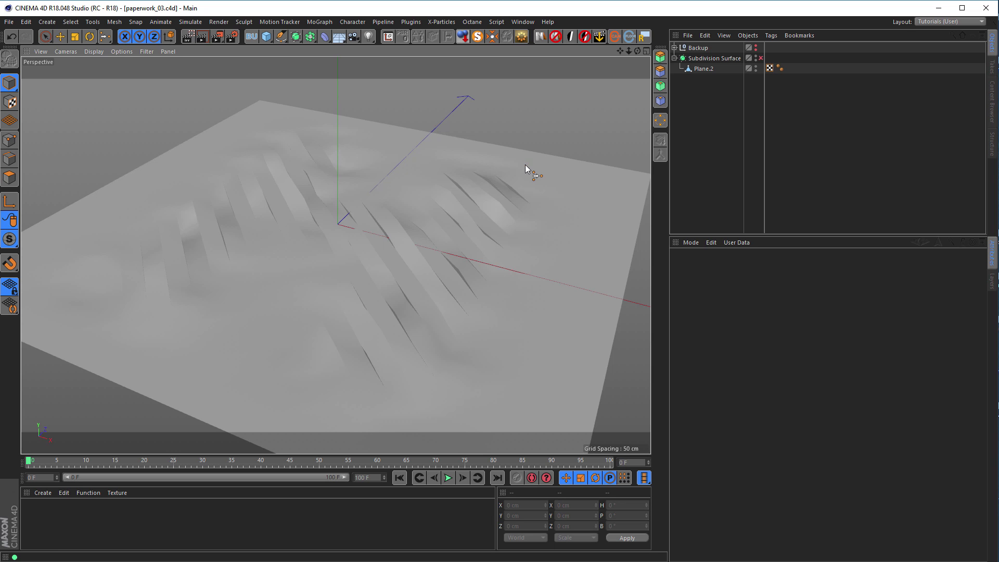
# Show paperwork_01.c4d, switch to the browser and view the folded-triangle letter F in the type scan alphabet gallery.
pyautogui.press('v')
pyautogui.click(519, 209)
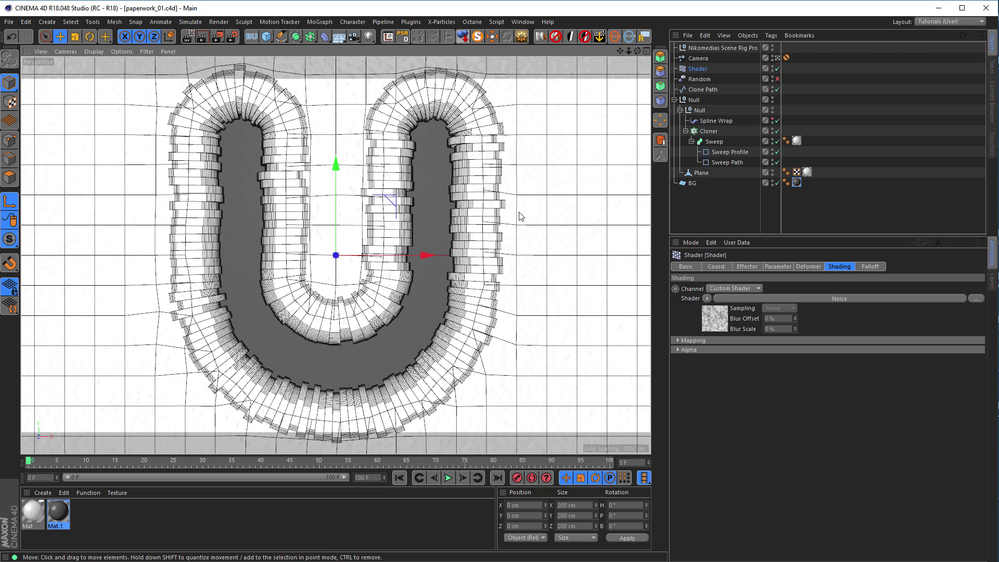
pyautogui.hotkey('alt', 'Tab')
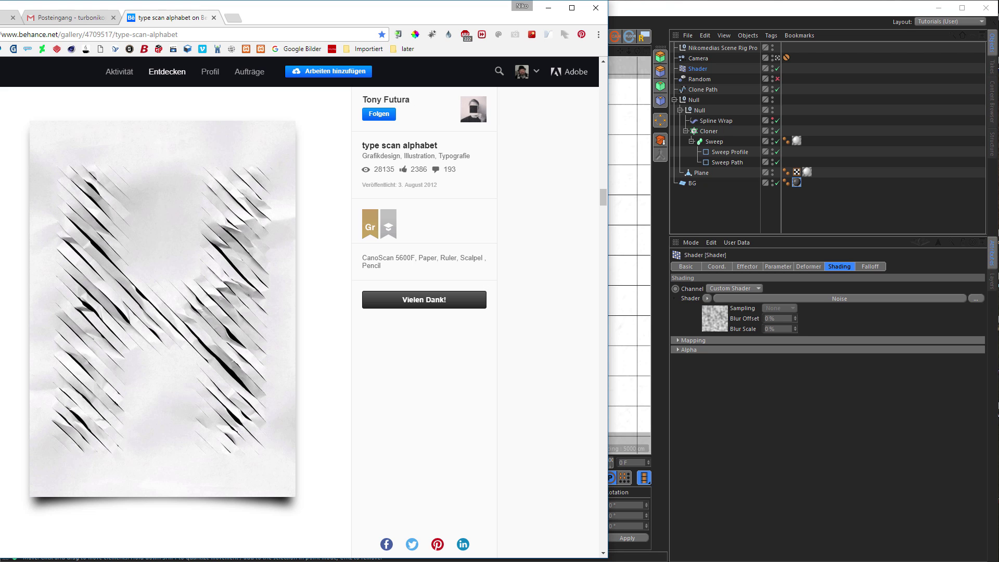
pyautogui.moveTo(603, 197); pyautogui.dragTo(603, 166)
pyautogui.scroll(-1, 175, 261)
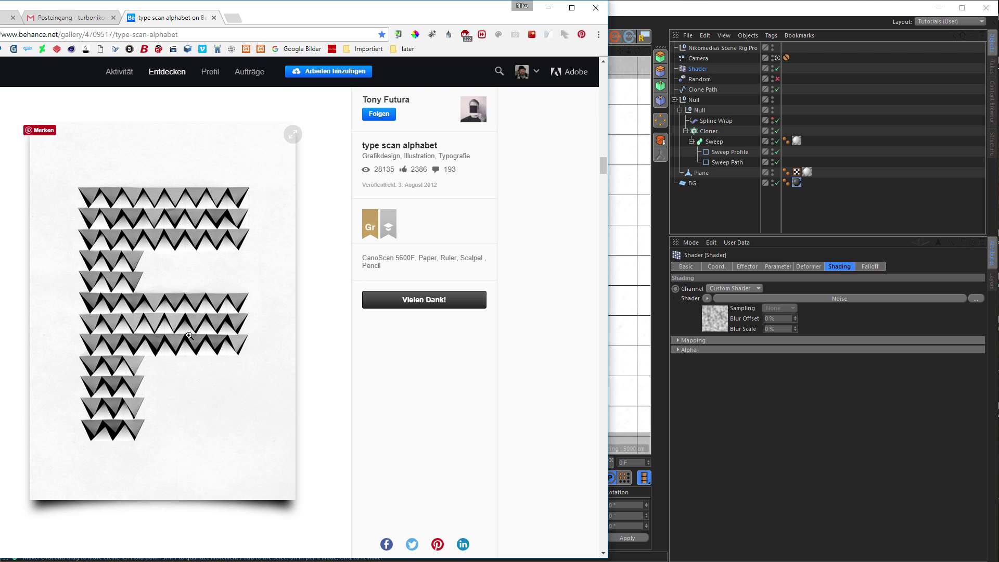
# Switch back to Cinema 4D and create a new empty project.
pyautogui.click(664, 15)
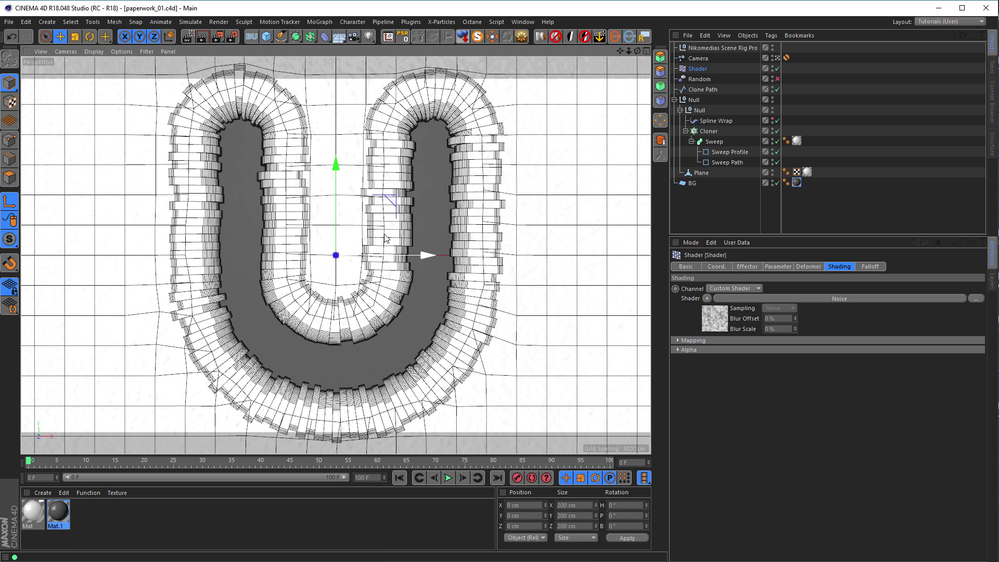
pyautogui.click(10, 22)
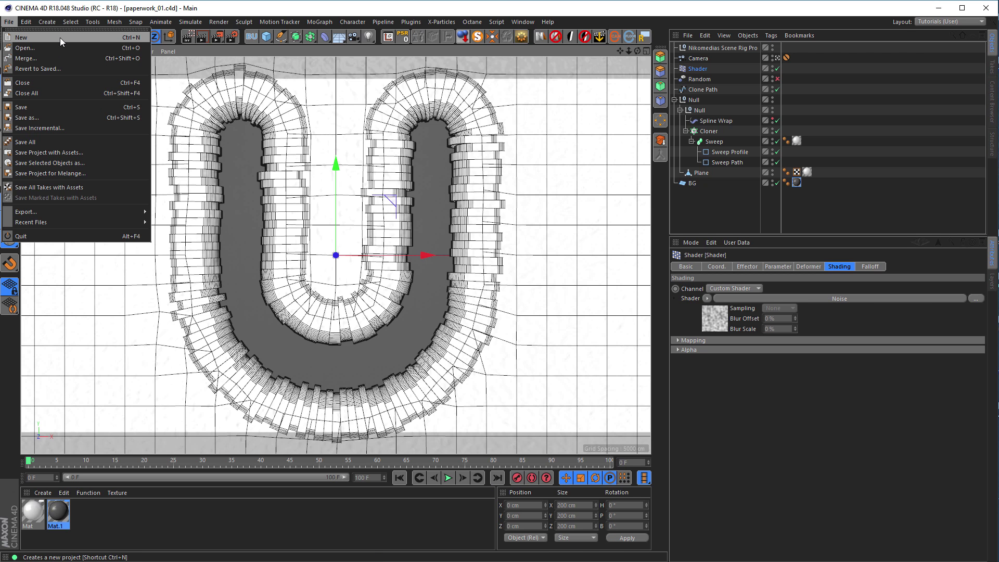
pyautogui.click(61, 37)
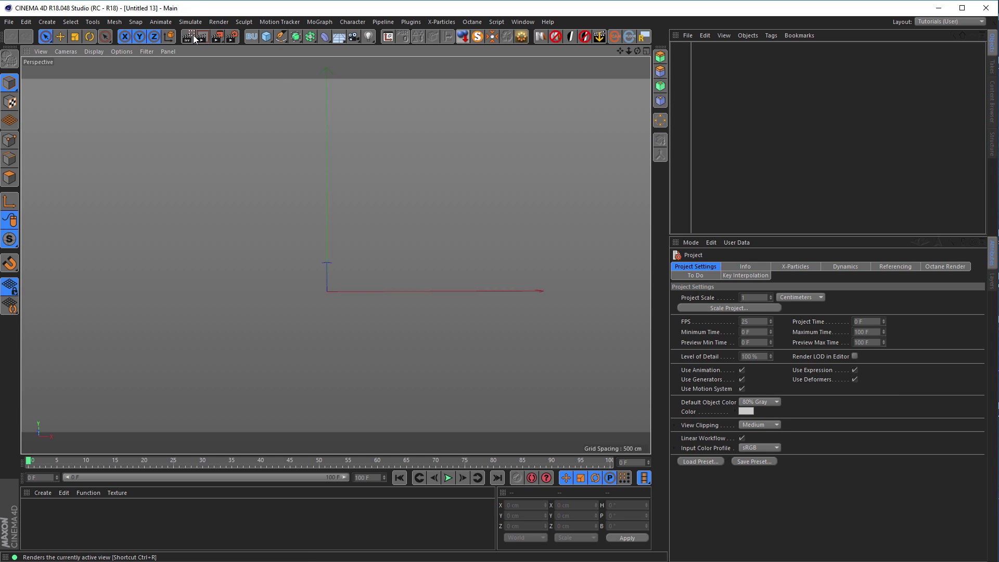
# Add a Plane with its default dimensions and segments and make it editable.
pyautogui.moveTo(266, 38); pyautogui.dragTo(353, 68)
pyautogui.scroll(5, 372, 247)
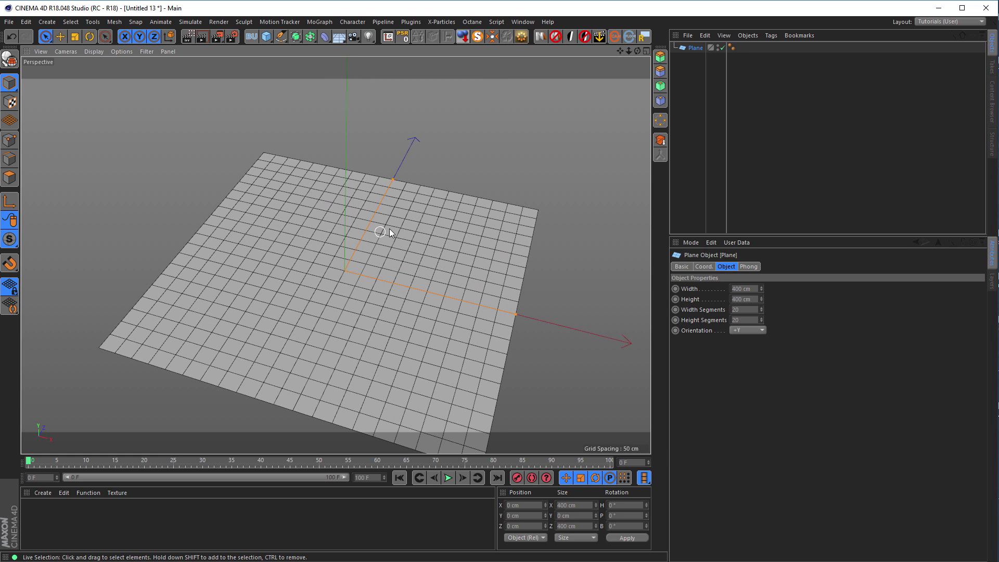
pyautogui.press('c')
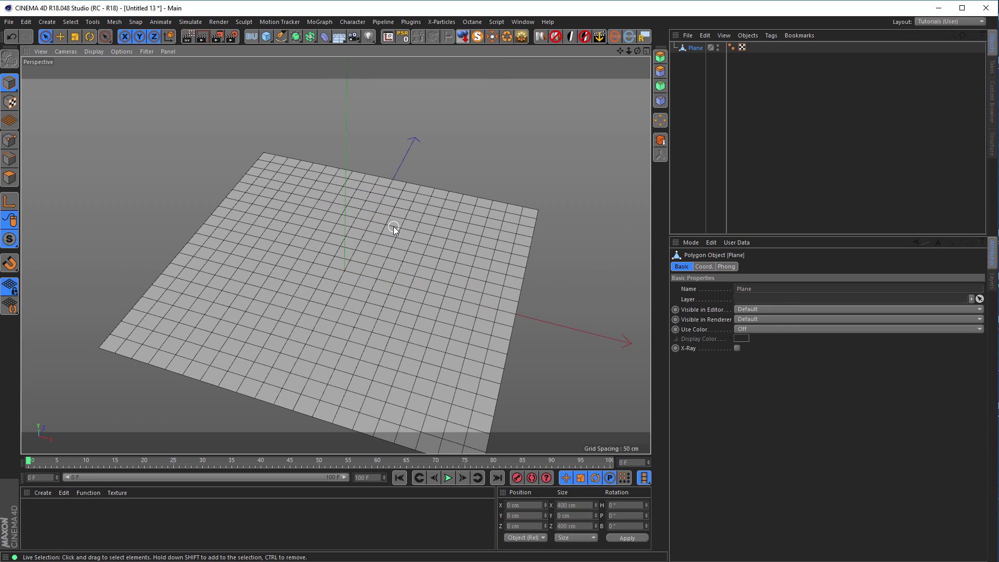
# Show the plane in a maximized Top view and switch to polygon mode.
pyautogui.middleClick(394, 230)
pyautogui.middleClick(467, 192)
pyautogui.scroll(-12, 305, 221)
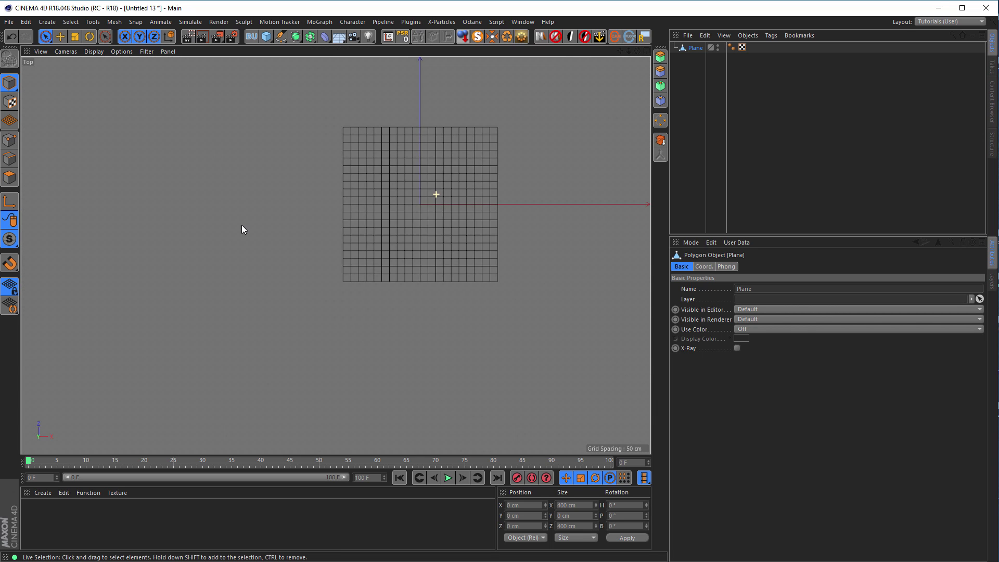
pyautogui.scroll(4, 338, 216)
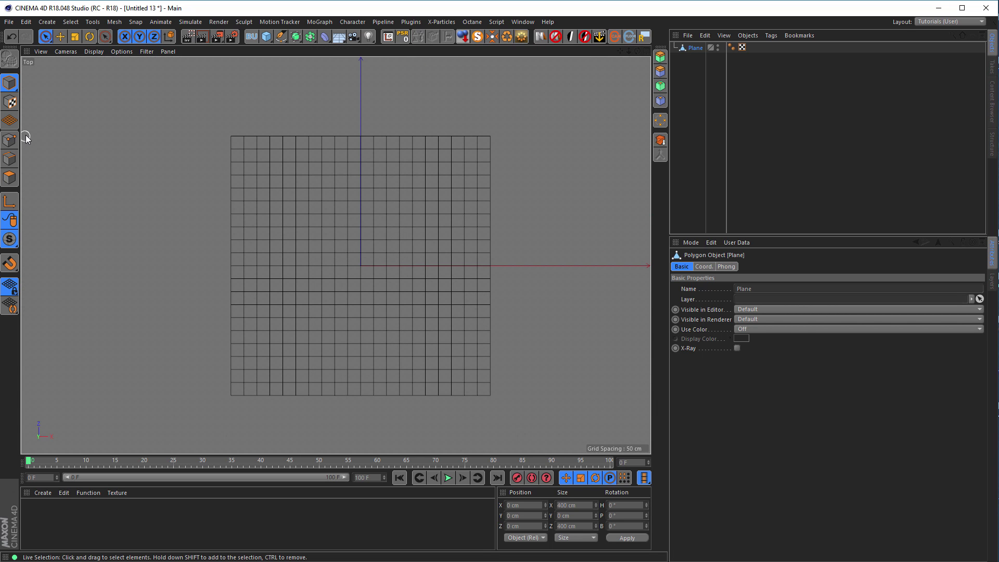
pyautogui.click(10, 178)
pyautogui.scroll(2, 349, 198)
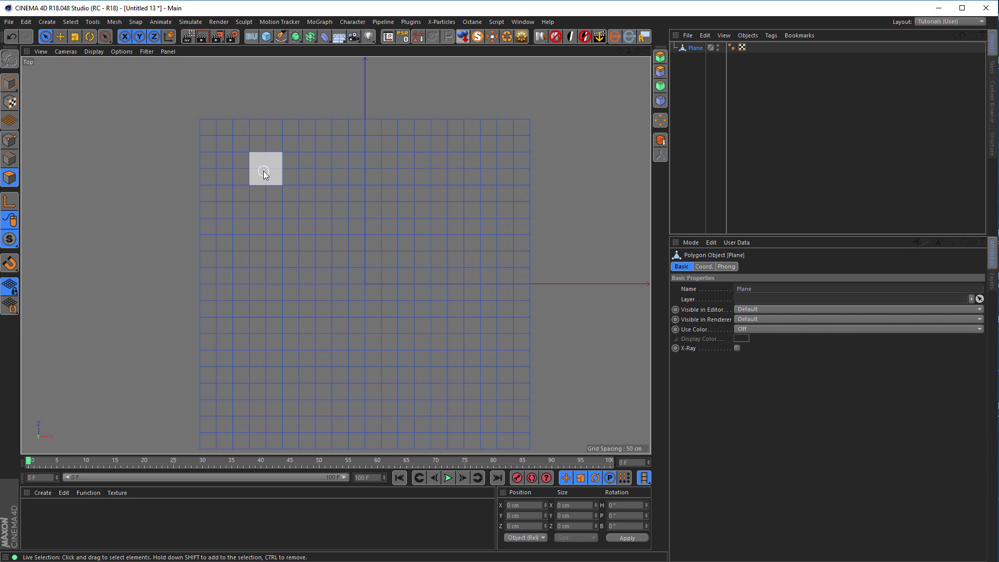
# Select an F shape of polygons on the plane, 200 cm by 320 cm, with its stem and both arms four polygons thick.
pyautogui.moveTo(301, 169); pyautogui.dragTo(429, 173)
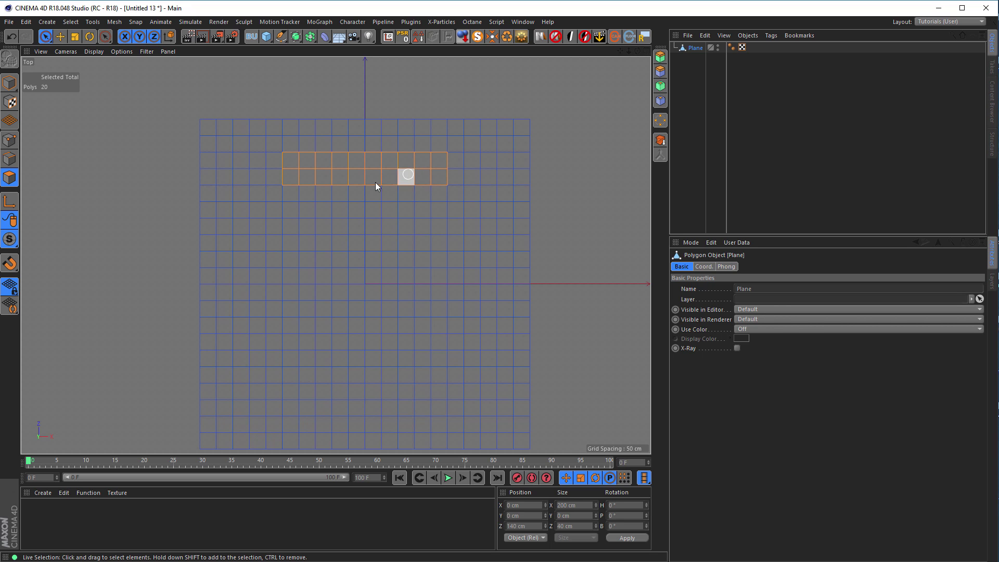
pyautogui.keyDown('shift'); pyautogui.moveTo(299, 206); pyautogui.dragTo(428, 204); pyautogui.keyUp('shift')
pyautogui.keyDown('alt'); pyautogui.moveTo(429, 204); pyautogui.dragTo(444, 132, button='middle'); pyautogui.keyUp('alt')
pyautogui.keyDown('shift'); pyautogui.click(314, 163); pyautogui.keyUp('shift')
pyautogui.keyDown('shift'); pyautogui.moveTo(317, 167); pyautogui.dragTo(314, 333); pyautogui.keyUp('shift')
pyautogui.moveTo(347, 159)
pyautogui.keyDown('shift'); pyautogui.mouseDown()
pyautogui.moveTo(344, 328)
pyautogui.moveTo(345, 257)
pyautogui.moveTo(348, 270)
pyautogui.mouseUp(); pyautogui.keyUp('shift')
pyautogui.moveTo(462, 99)
pyautogui.keyDown('shift'); pyautogui.mouseDown()
pyautogui.moveTo(497, 94)
pyautogui.moveTo(504, 123)
pyautogui.moveTo(455, 147)
pyautogui.mouseUp(); pyautogui.keyUp('shift')
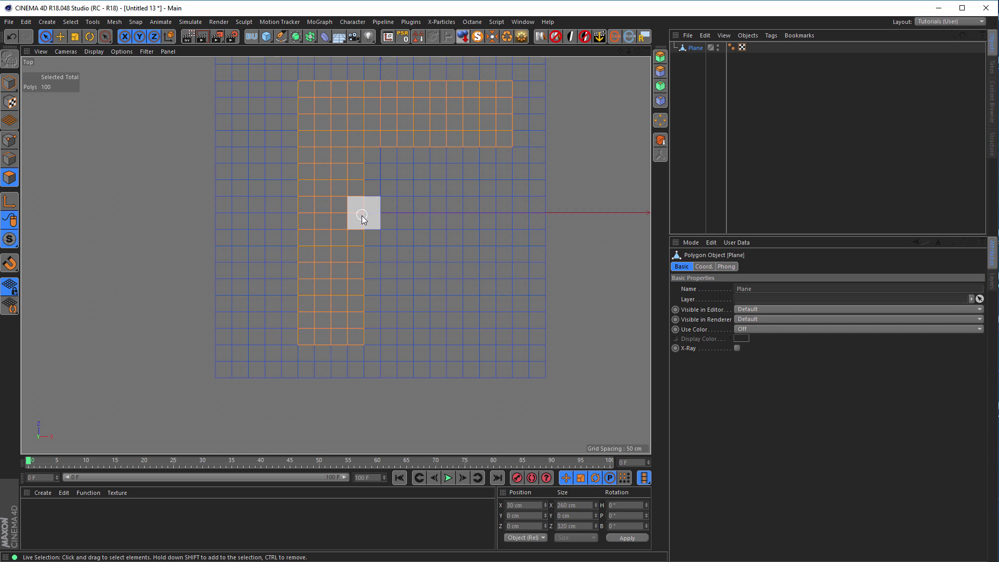
pyautogui.moveTo(363, 219)
pyautogui.keyDown('shift'); pyautogui.mouseDown()
pyautogui.moveTo(453, 214)
pyautogui.moveTo(439, 249)
pyautogui.moveTo(368, 247)
pyautogui.moveTo(373, 225)
pyautogui.mouseUp(); pyautogui.keyUp('shift')
pyautogui.keyDown('alt'); pyautogui.moveTo(373, 225); pyautogui.dragTo(358, 290, button='middle'); pyautogui.keyUp('alt')
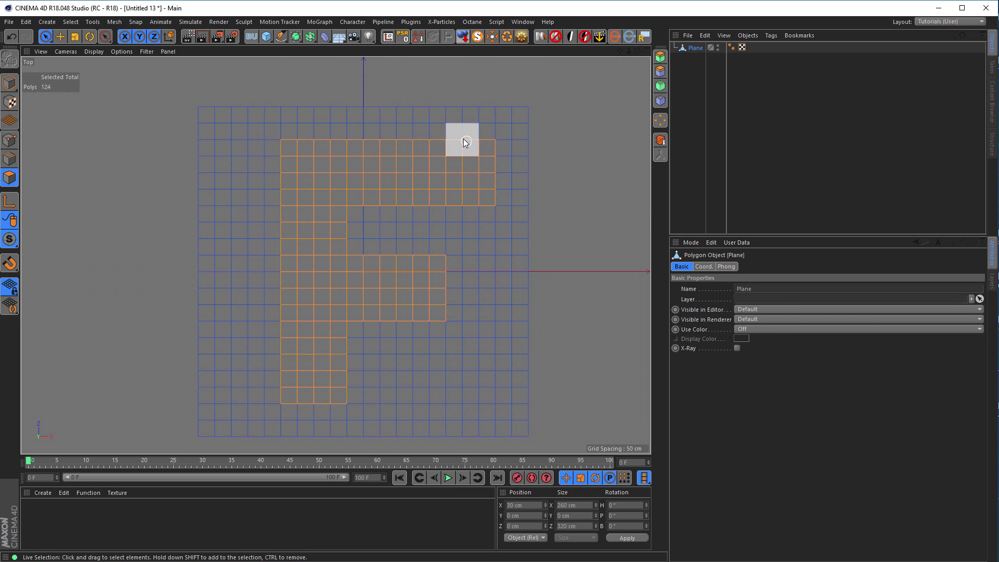
pyautogui.moveTo(460, 134)
pyautogui.keyDown('ctrl'); pyautogui.mouseDown()
pyautogui.moveTo(458, 217)
pyautogui.moveTo(470, 187)
pyautogui.moveTo(495, 189)
pyautogui.mouseUp(); pyautogui.keyUp('ctrl')
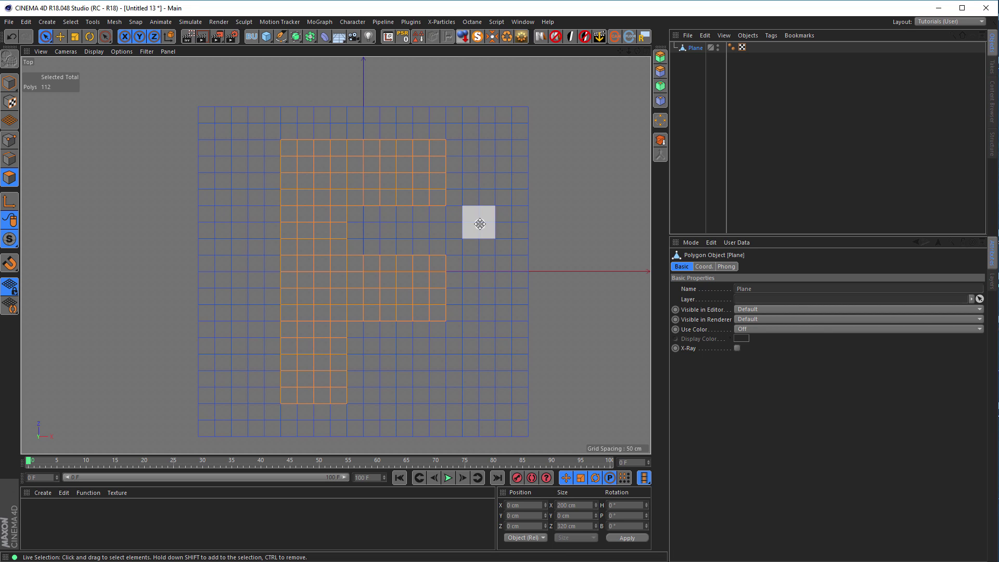
# Split the selected F-shaped polygons into a separate object and name it F.
pyautogui.middleClick(482, 223)
pyautogui.middleClick(273, 188)
pyautogui.rightClick(567, 138)
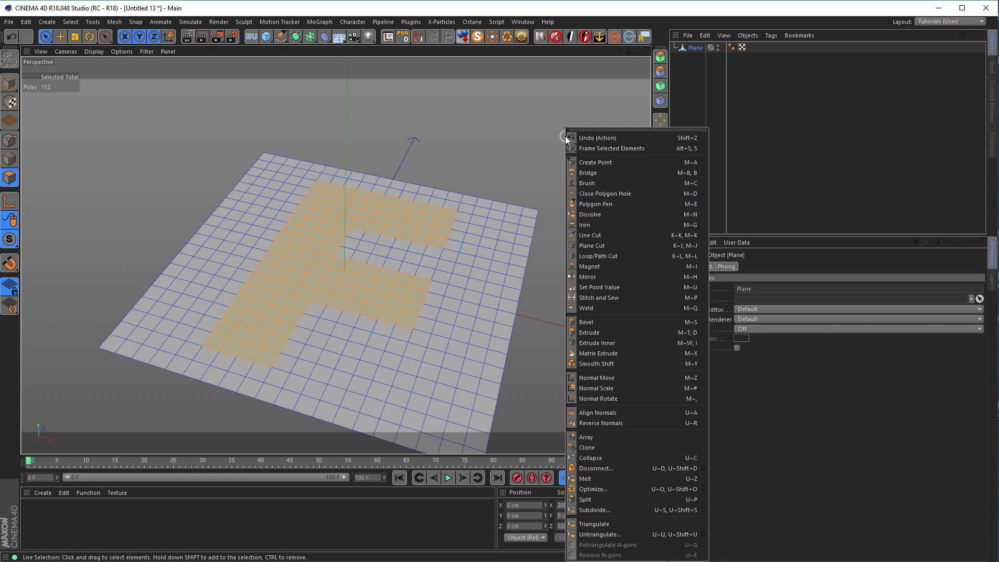
pyautogui.click(599, 499)
pyautogui.doubleClick(697, 58)
pyautogui.write('F')
pyautogui.press('Return')
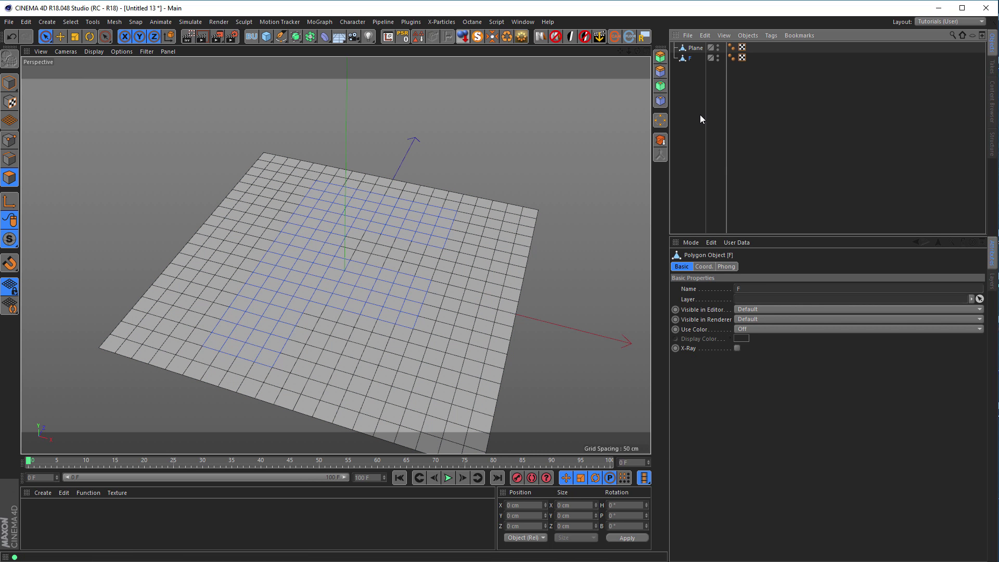
# Clear the polygon selection on the Plane, hide the Plane and make the F object active.
pyautogui.click(694, 48)
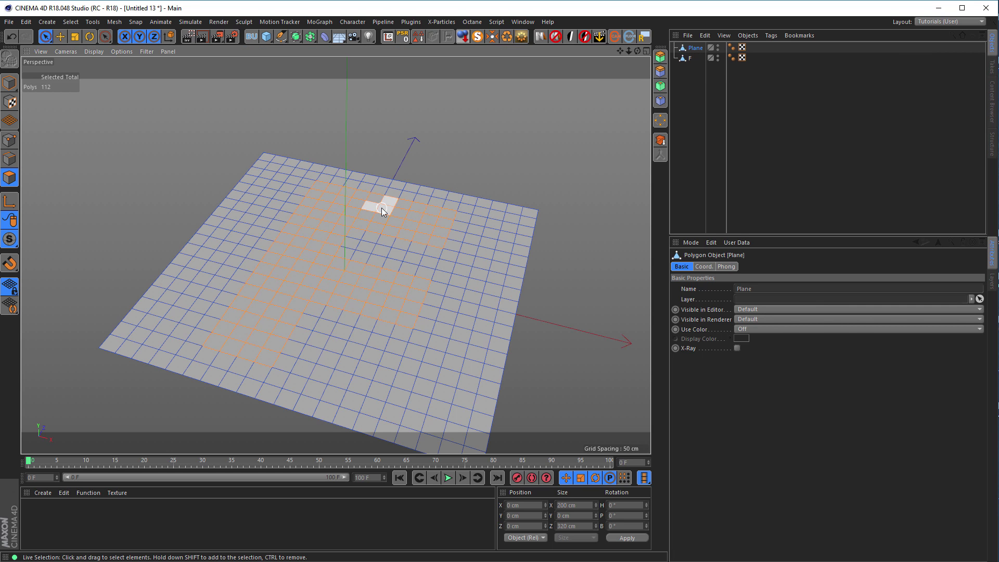
pyautogui.hotkey('ctrl', 'shift', 'a')
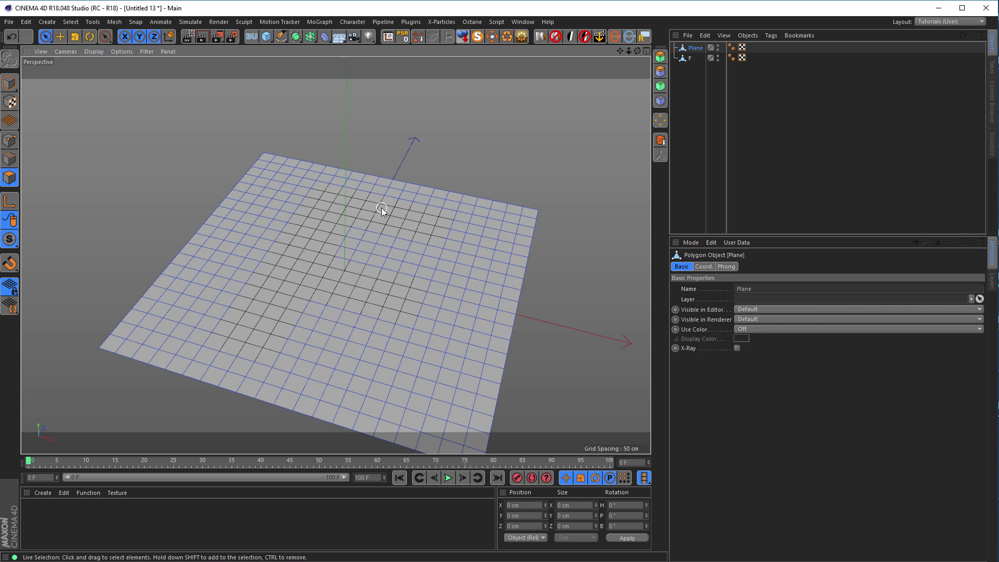
pyautogui.click(719, 59)
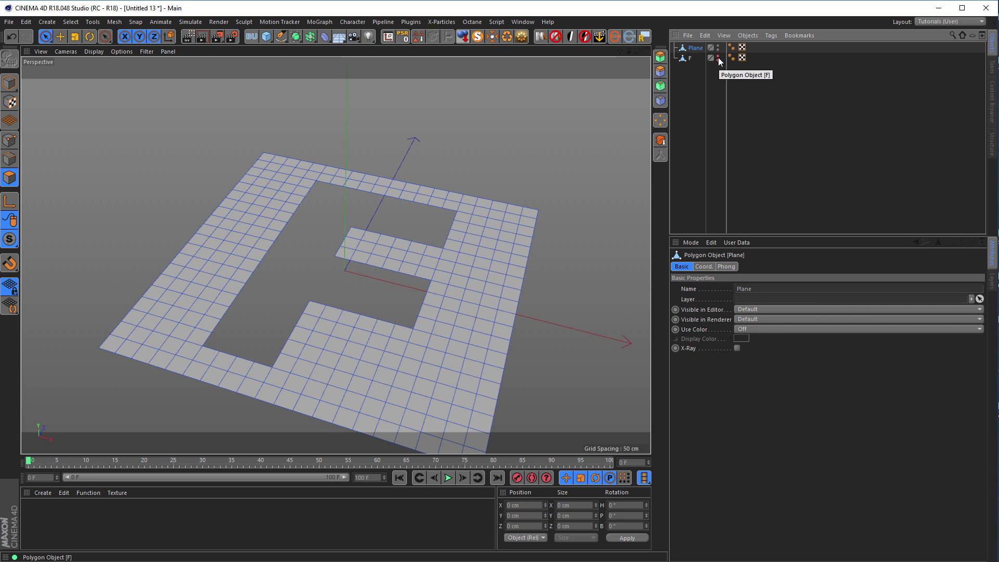
pyautogui.click(719, 58)
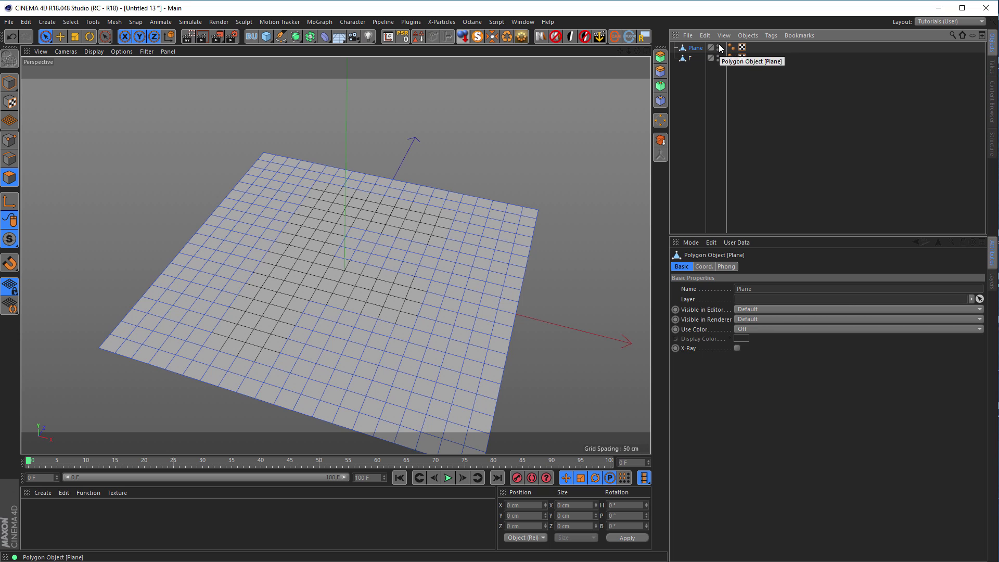
pyautogui.keyDown('ctrl'); pyautogui.click(720, 48); pyautogui.keyUp('ctrl')
pyautogui.click(690, 59)
# Show the F's upper arm in a maximized Top view and disable Single Line for the Line Cut tool.
pyautogui.keyDown('alt'); pyautogui.moveTo(366, 224); pyautogui.dragTo(256, 205); pyautogui.keyUp('alt')
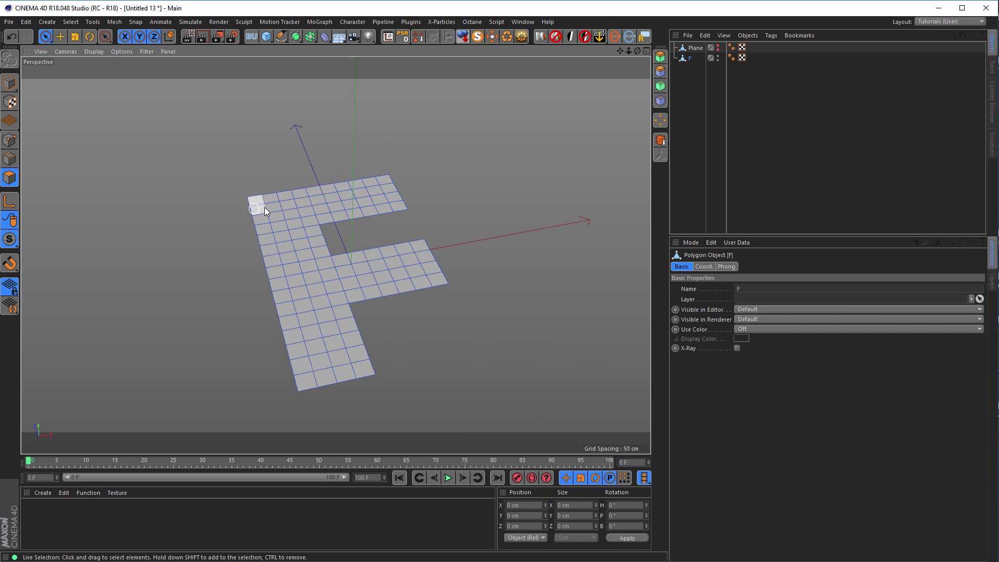
pyautogui.middleClick(328, 218)
pyautogui.press('h')
pyautogui.middleClick(382, 203)
pyautogui.scroll(6, 395, 208)
pyautogui.keyDown('alt'); pyautogui.moveTo(393, 229); pyautogui.dragTo(385, 250, button='middle'); pyautogui.keyUp('alt')
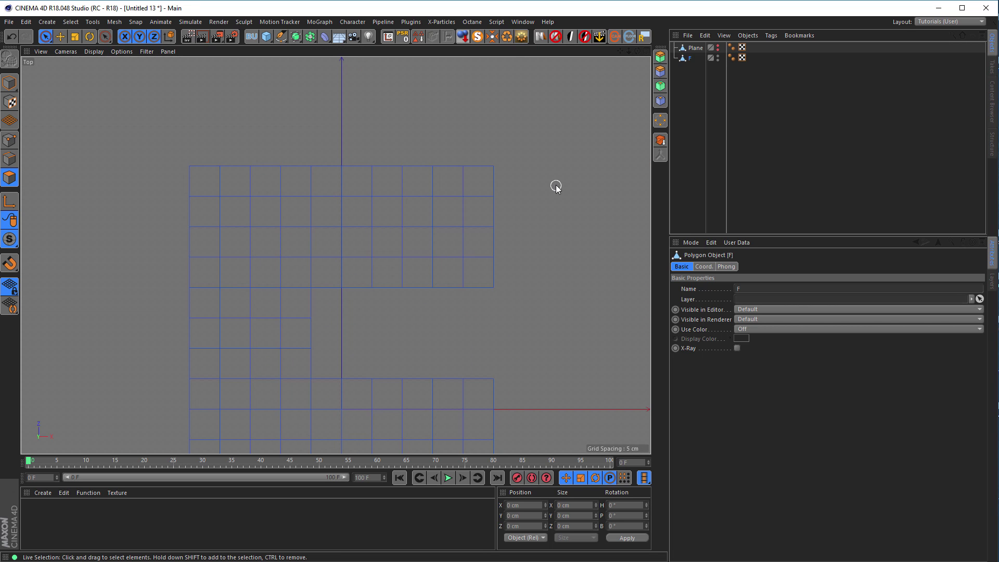
pyautogui.press('m')
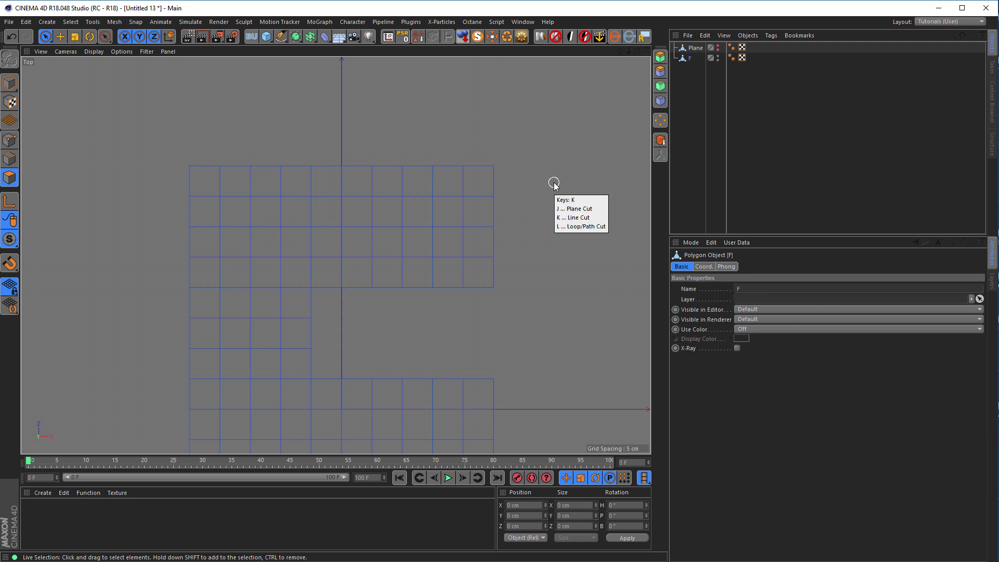
pyautogui.press('k')
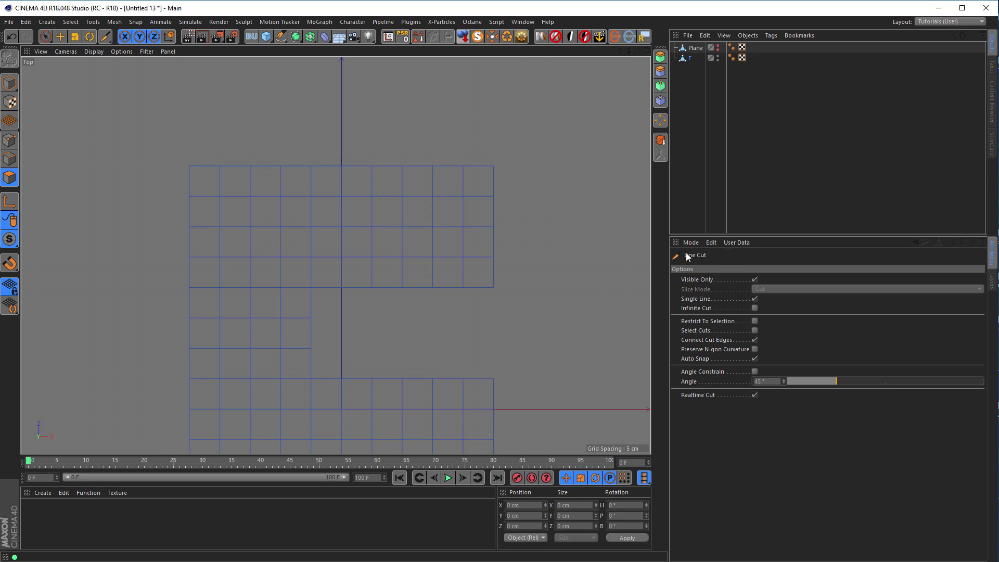
pyautogui.click(755, 299)
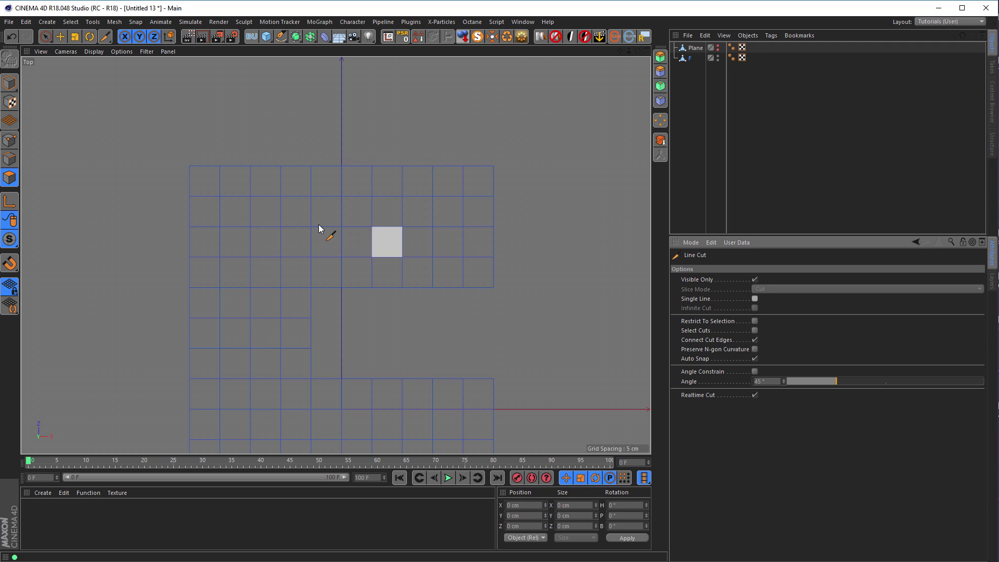
# Cut a continuous zigzag with five peaks across the full width of the F's top arm, spanning its upper two polygon rows.
pyautogui.click(189, 226)
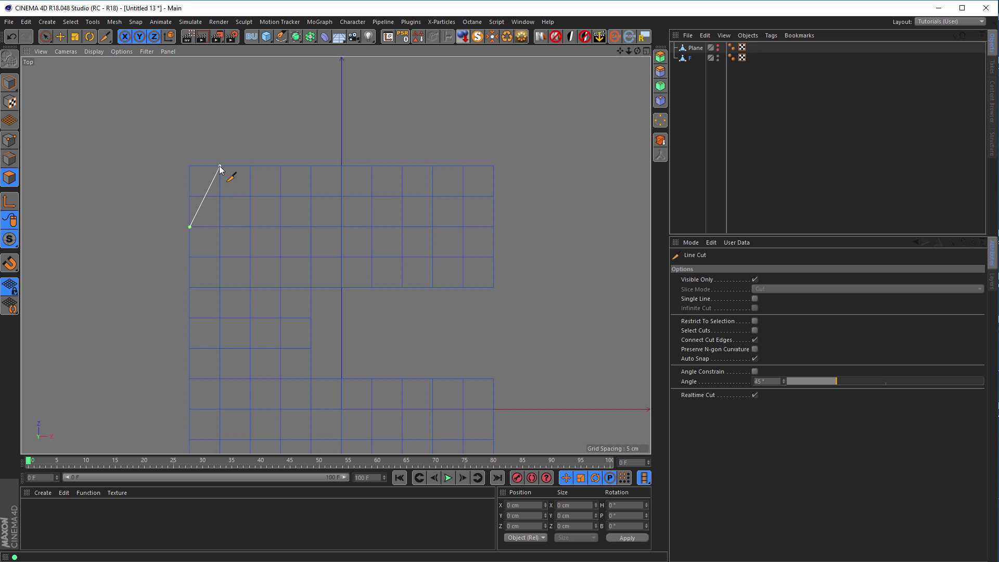
pyautogui.click(221, 167)
pyautogui.click(250, 226)
pyautogui.click(281, 166)
pyautogui.click(311, 226)
pyautogui.click(342, 167)
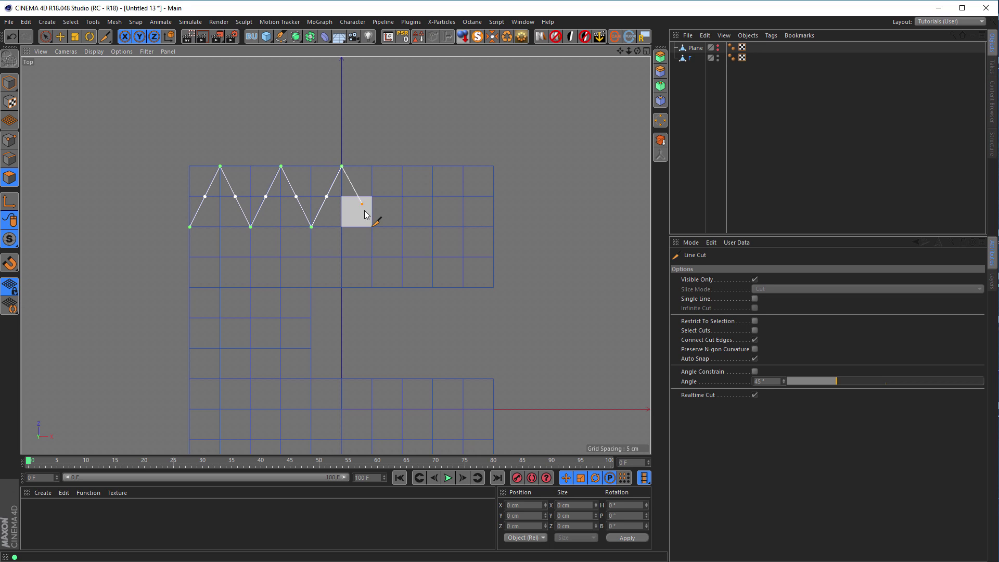
pyautogui.click(372, 227)
pyautogui.click(403, 166)
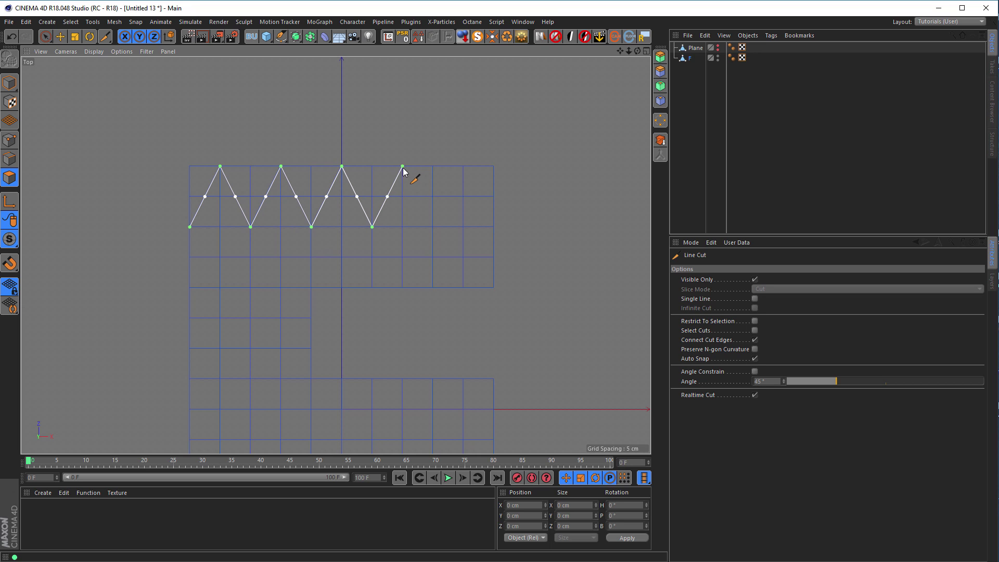
pyautogui.click(433, 227)
pyautogui.click(463, 167)
pyautogui.click(492, 226)
pyautogui.press('space')
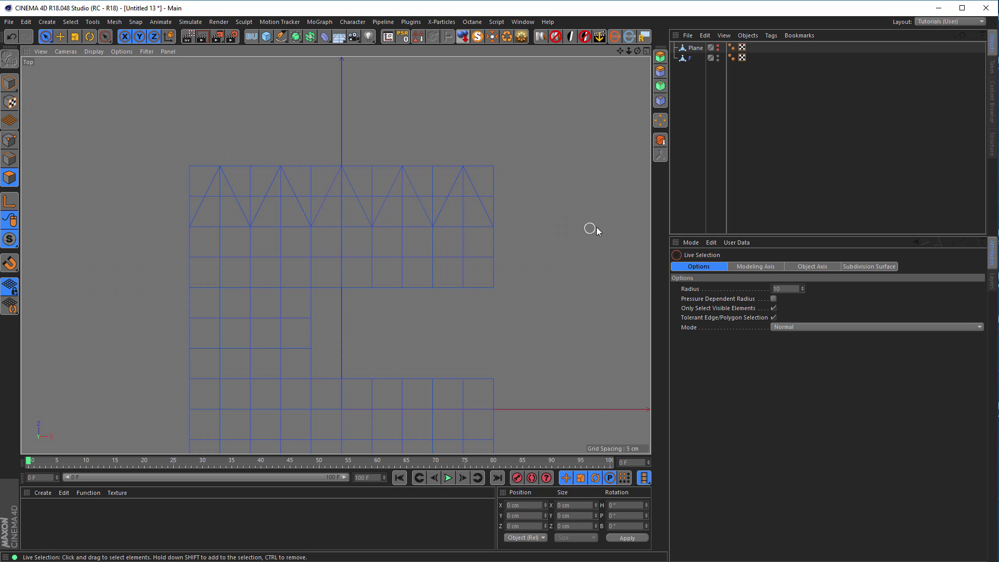
# Select all polygons of the five upward-pointing zigzag triangles and disconnect them from the rest of the F.
pyautogui.scroll(2, 264, 184)
pyautogui.moveTo(299, 186); pyautogui.dragTo(330, 205, button='middle')
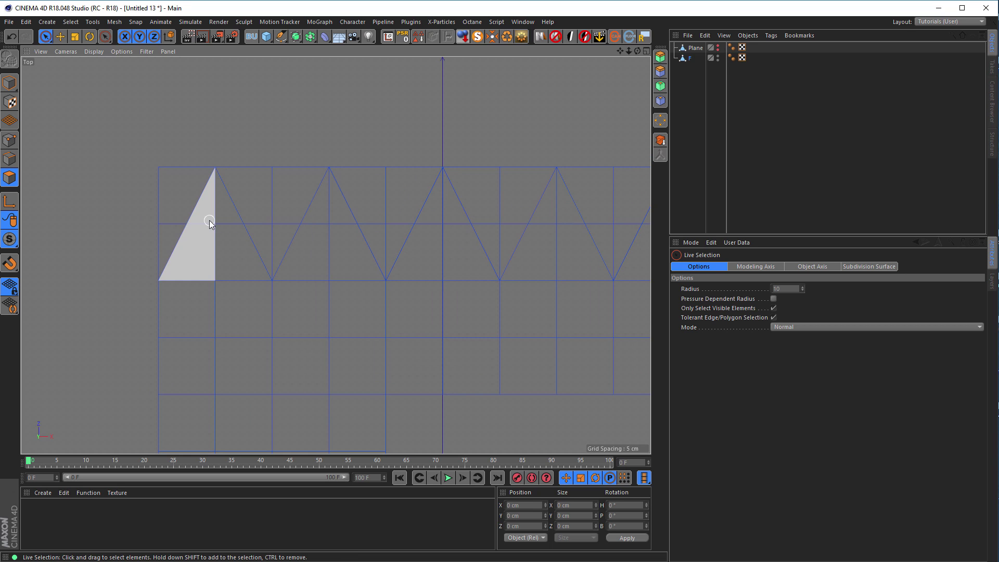
pyautogui.moveTo(207, 218); pyautogui.dragTo(214, 249)
pyautogui.moveTo(327, 230)
pyautogui.keyDown('shift'); pyautogui.mouseDown()
pyautogui.moveTo(329, 250)
pyautogui.moveTo(440, 226)
pyautogui.moveTo(484, 239)
pyautogui.mouseUp(); pyautogui.keyUp('shift')
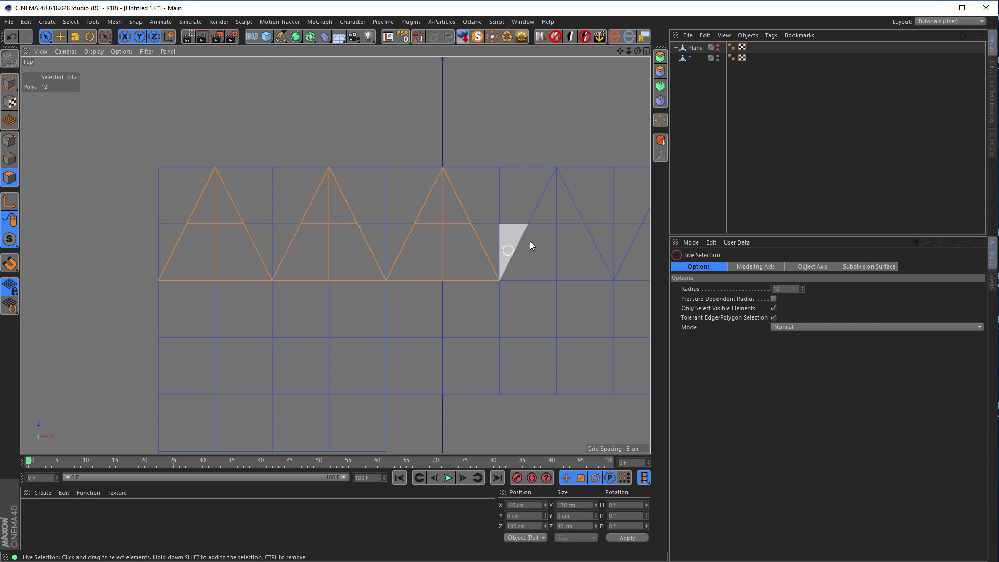
pyautogui.keyDown('shift'); pyautogui.click(557, 223); pyautogui.keyUp('shift')
pyautogui.keyDown('alt'); pyautogui.moveTo(543, 250); pyautogui.dragTo(308, 232, button='middle'); pyautogui.keyUp('alt')
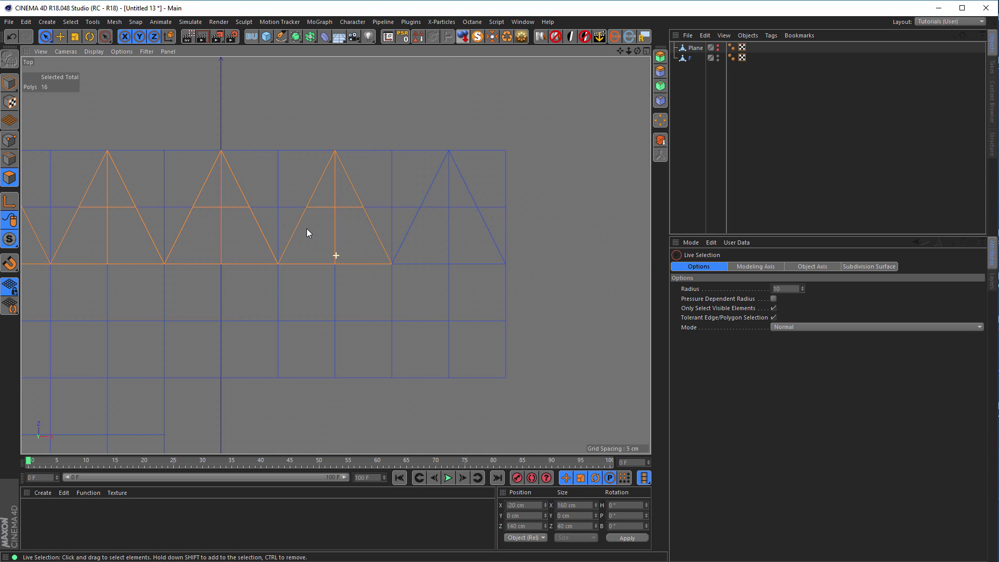
pyautogui.keyDown('shift'); pyautogui.click(448, 204); pyautogui.keyUp('shift')
pyautogui.middleClick(442, 243)
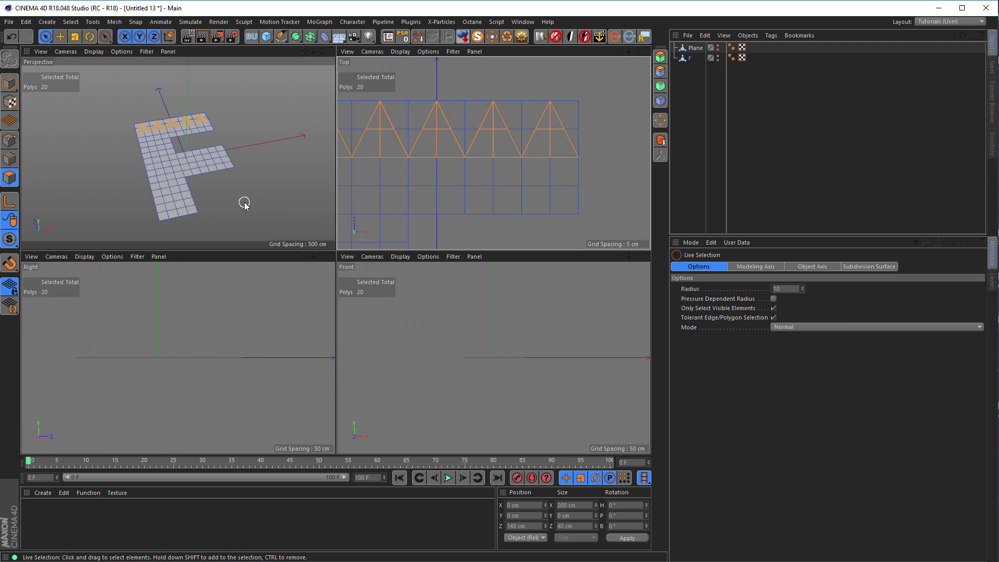
pyautogui.middleClick(241, 205)
pyautogui.keyDown('alt'); pyautogui.moveTo(270, 198); pyautogui.dragTo(347, 267); pyautogui.keyUp('alt')
pyautogui.rightClick(502, 210)
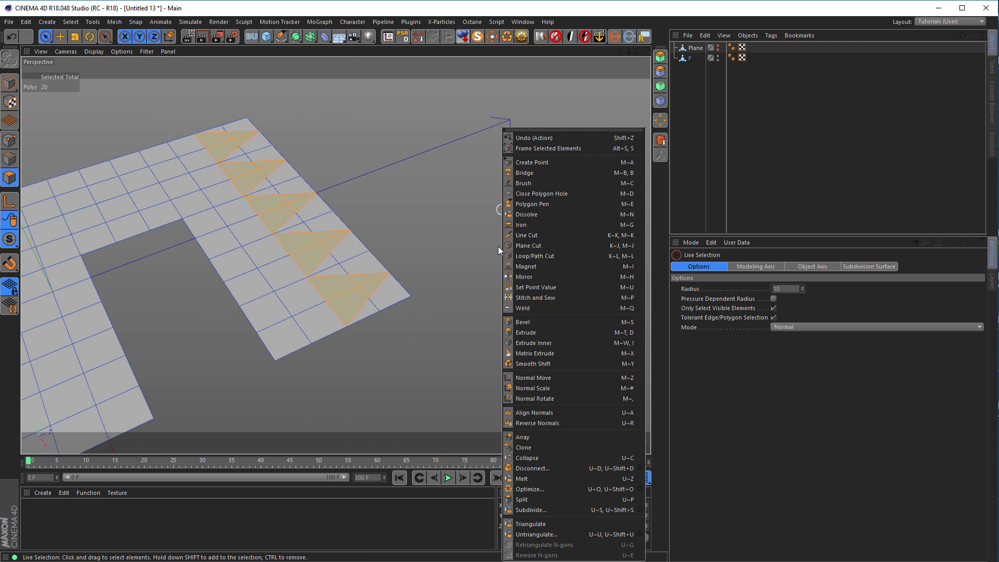
pyautogui.click(529, 468)
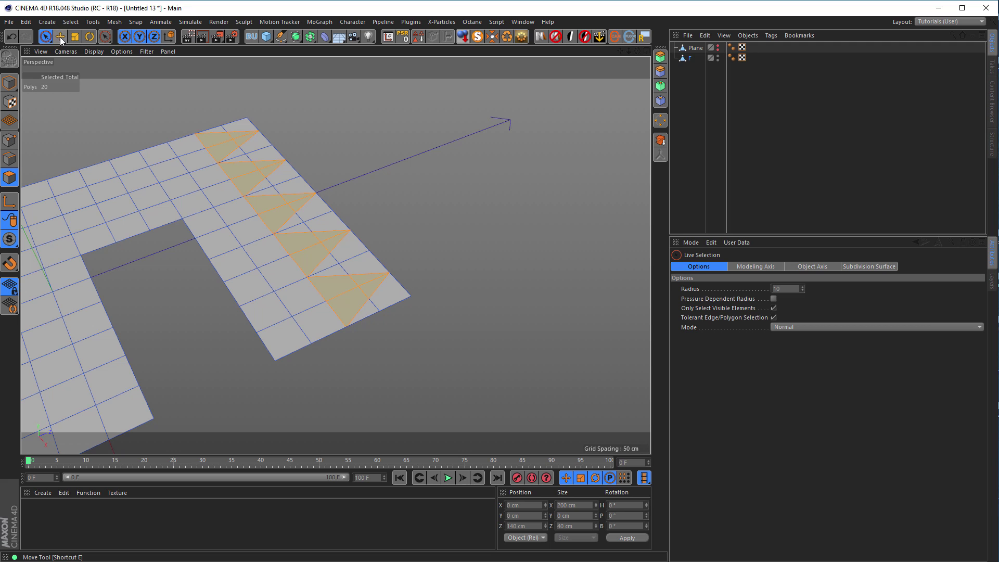
# Set the modeling axis Z to -100% and rotate the five disconnected triangles 45° downward about their base line.
pyautogui.click(90, 37)
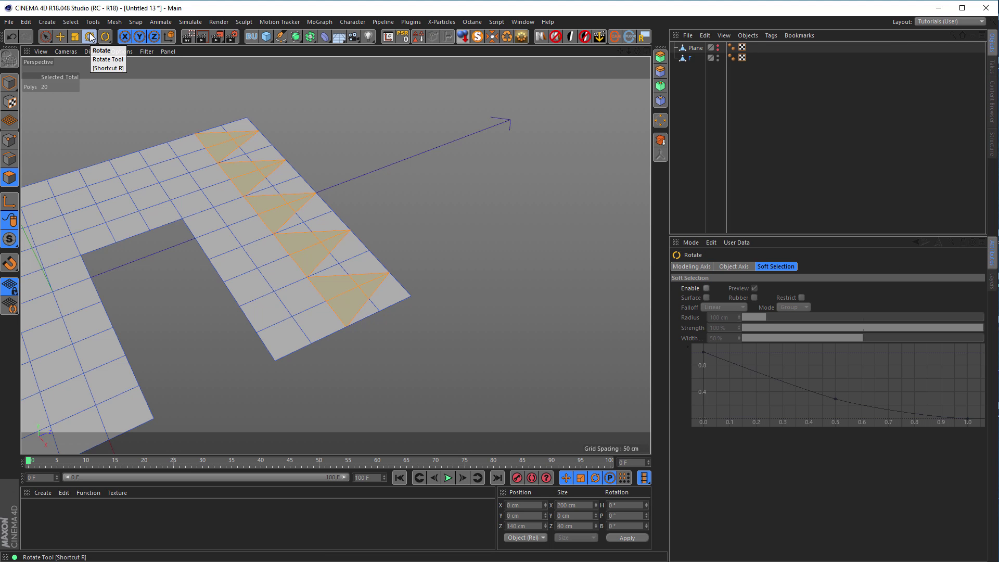
pyautogui.click(90, 33)
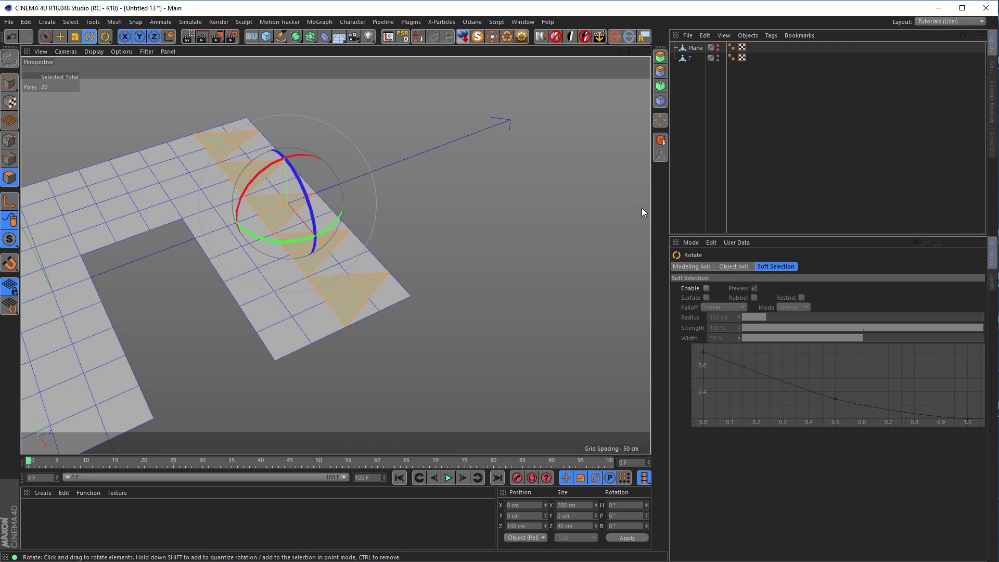
pyautogui.click(684, 266)
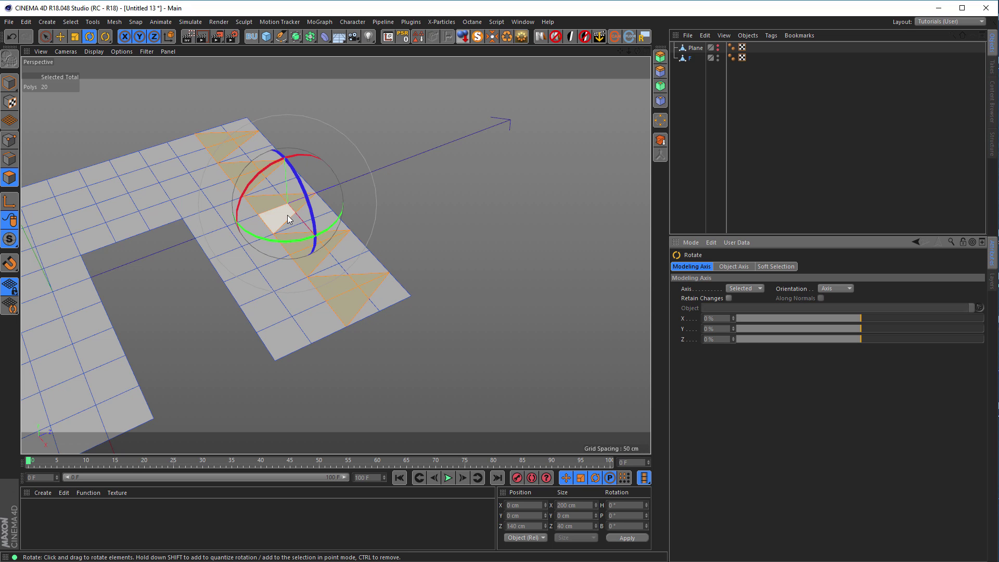
pyautogui.moveTo(854, 339); pyautogui.dragTo(681, 356)
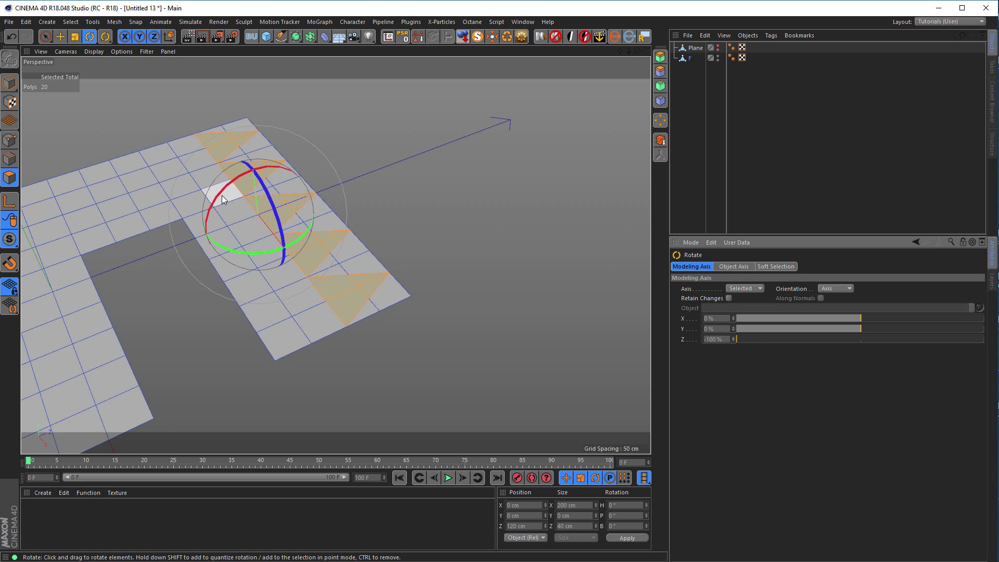
pyautogui.moveTo(220, 195)
pyautogui.mouseDown()
pyautogui.moveTo(211, 198)
pyautogui.moveTo(227, 189)
pyautogui.mouseUp()
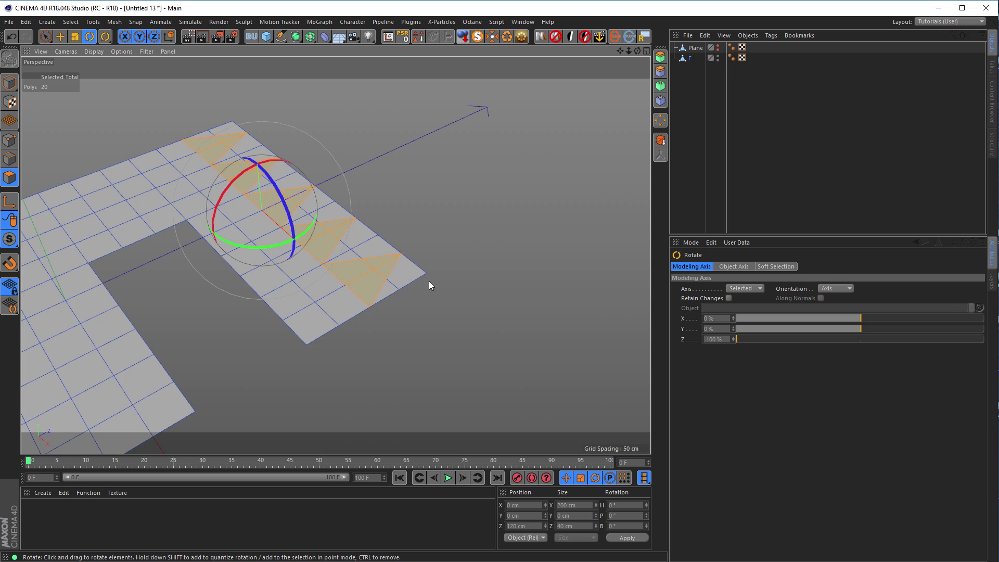
pyautogui.moveTo(228, 189); pyautogui.dragTo(243, 133)
# Select the four full inverted triangles between the folded ones along the top edge and disconnect them.
pyautogui.press('space')
pyautogui.click(225, 147)
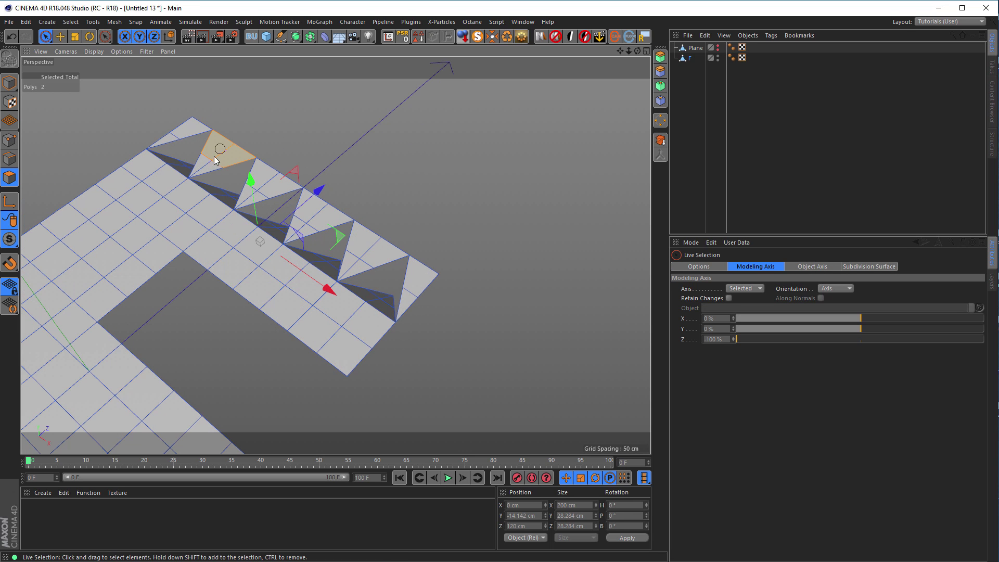
pyautogui.keyDown('shift'); pyautogui.click(271, 182); pyautogui.keyUp('shift')
pyautogui.keyDown('shift'); pyautogui.click(332, 234); pyautogui.keyUp('shift')
pyautogui.keyDown('shift'); pyautogui.click(363, 256); pyautogui.keyUp('shift')
pyautogui.rightClick(534, 230)
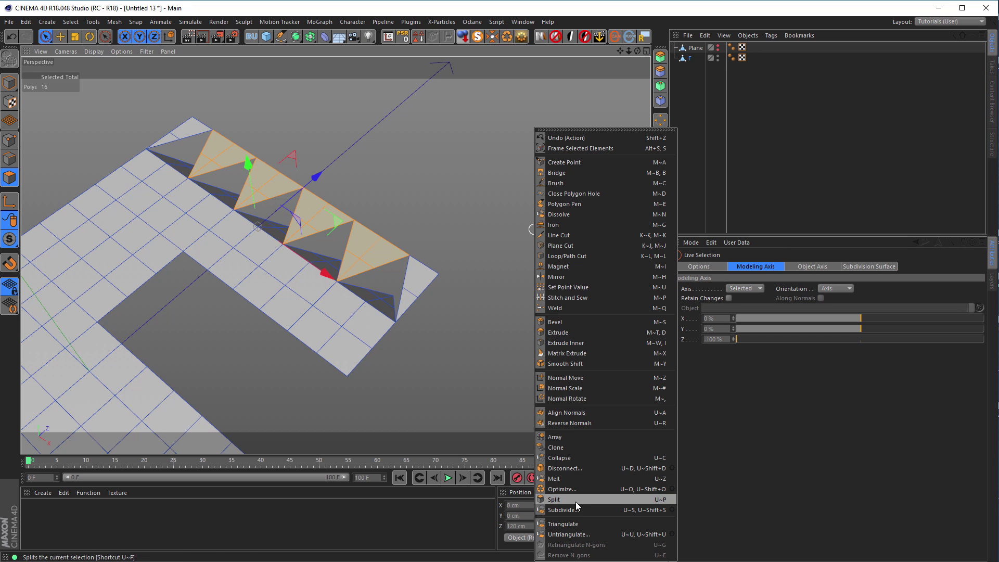
pyautogui.click(576, 470)
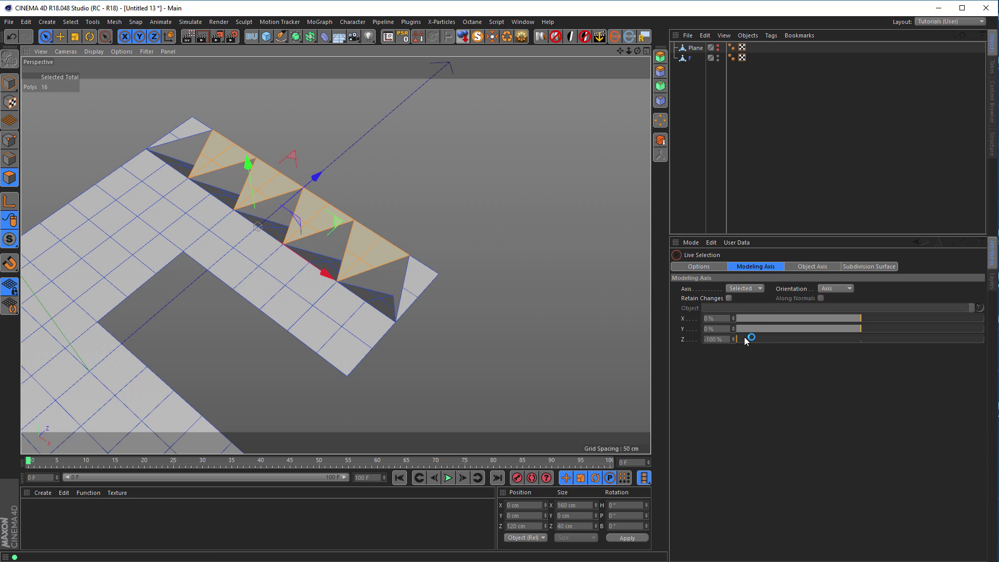
# Fold the four inverted triangles 45° downward with the modeling axis Z at 100%, and make the Plane visible again.
pyautogui.moveTo(750, 339); pyautogui.dragTo(984, 339)
pyautogui.press('r')
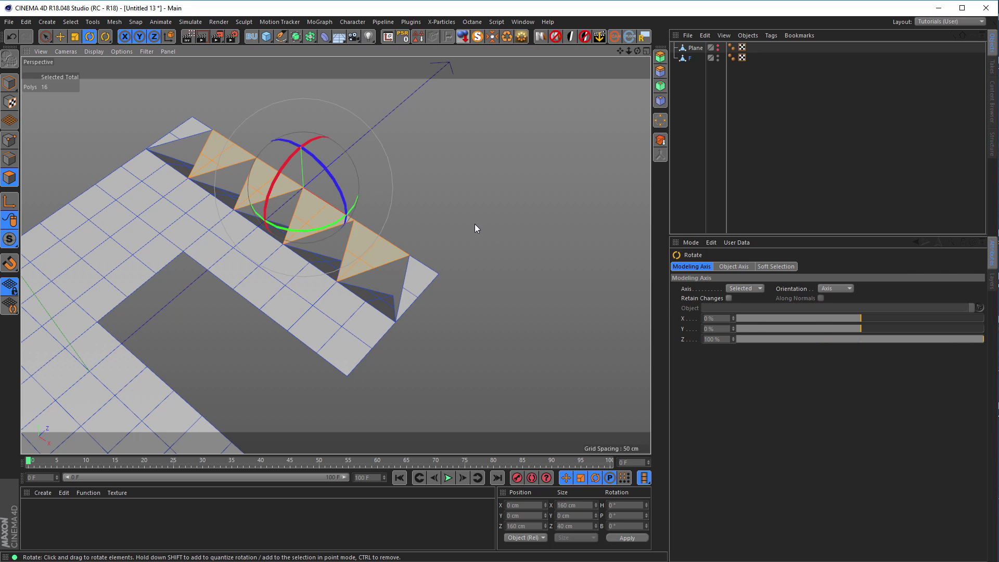
pyautogui.moveTo(284, 181); pyautogui.dragTo(413, 179)
pyautogui.moveTo(413, 240)
pyautogui.keyDown('alt'); pyautogui.mouseDown()
pyautogui.moveTo(401, 249)
pyautogui.moveTo(401, 236)
pyautogui.moveTo(403, 245)
pyautogui.mouseUp(); pyautogui.keyUp('alt')
pyautogui.click(718, 47)
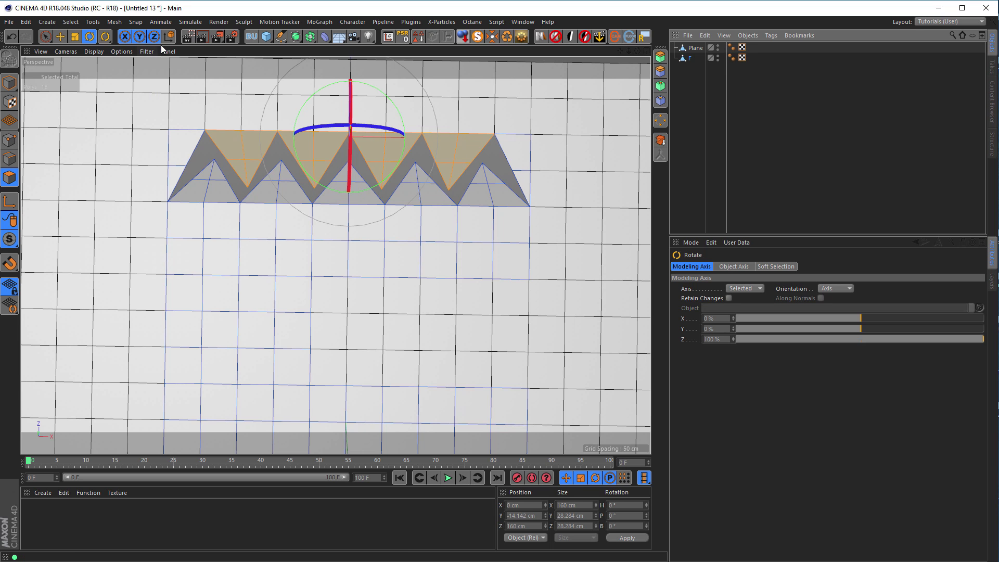
# Preview the first folded triangle row in an interactive render from several angles and compare it with the reference letter F on Behance.
pyautogui.click(188, 38)
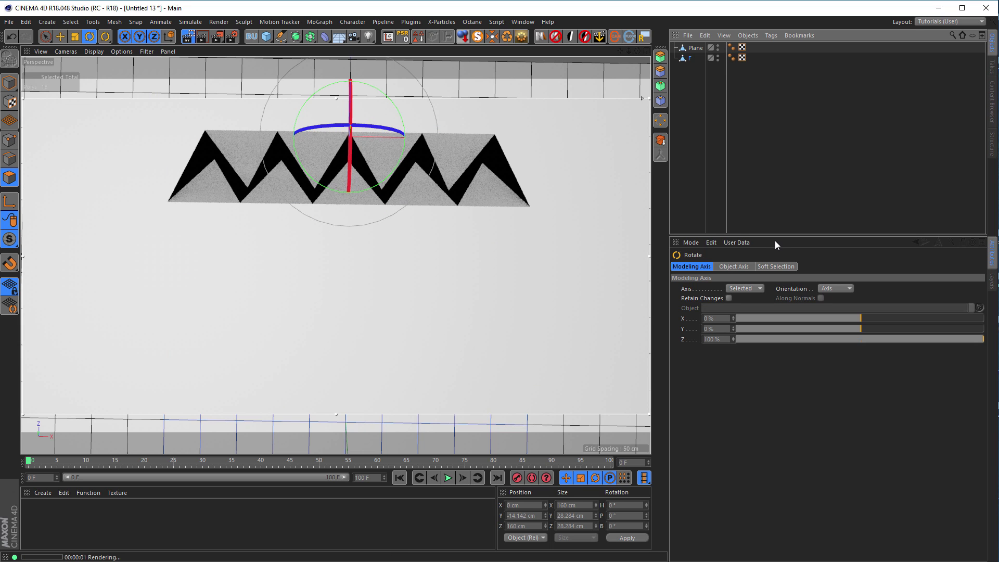
pyautogui.moveTo(490, 268)
pyautogui.keyDown('alt'); pyautogui.mouseDown()
pyautogui.moveTo(477, 270)
pyautogui.moveTo(489, 271)
pyautogui.moveTo(475, 327)
pyautogui.moveTo(542, 326)
pyautogui.moveTo(486, 308)
pyautogui.moveTo(475, 276)
pyautogui.mouseUp(); pyautogui.keyUp('alt')
pyautogui.hotkey('ctrl', 'r')
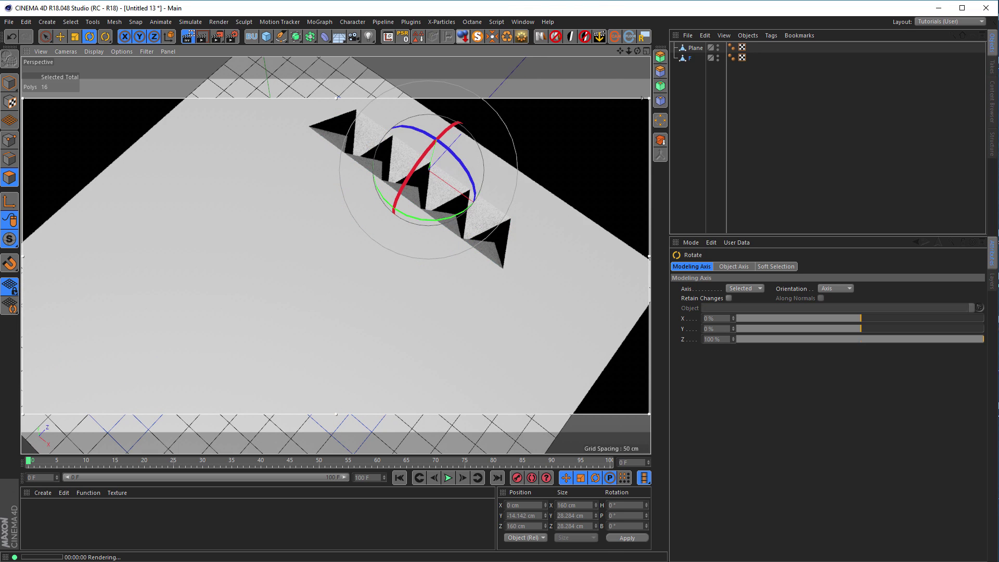
pyautogui.hotkey('alt', 'Tab')
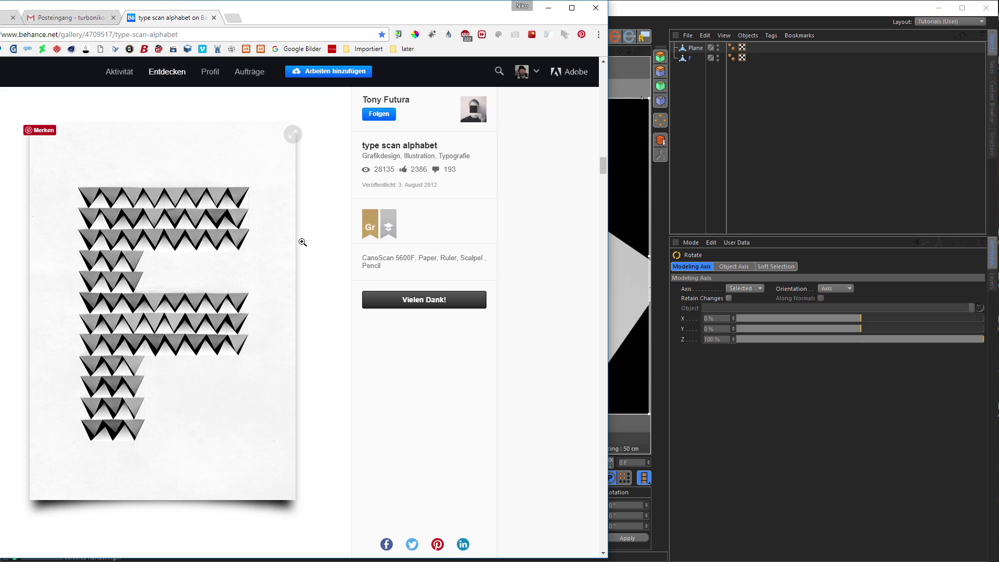
pyautogui.hotkey('alt', 'Tab')
pyautogui.keyDown('alt'); pyautogui.moveTo(380, 199); pyautogui.dragTo(319, 138); pyautogui.keyUp('alt')
pyautogui.hotkey('ctrl', 'r')
pyautogui.keyDown('alt'); pyautogui.moveTo(527, 221); pyautogui.dragTo(435, 248); pyautogui.keyUp('alt')
pyautogui.hotkey('ctrl', 'shift', 'z')
pyautogui.hotkey('ctrl', 'r')
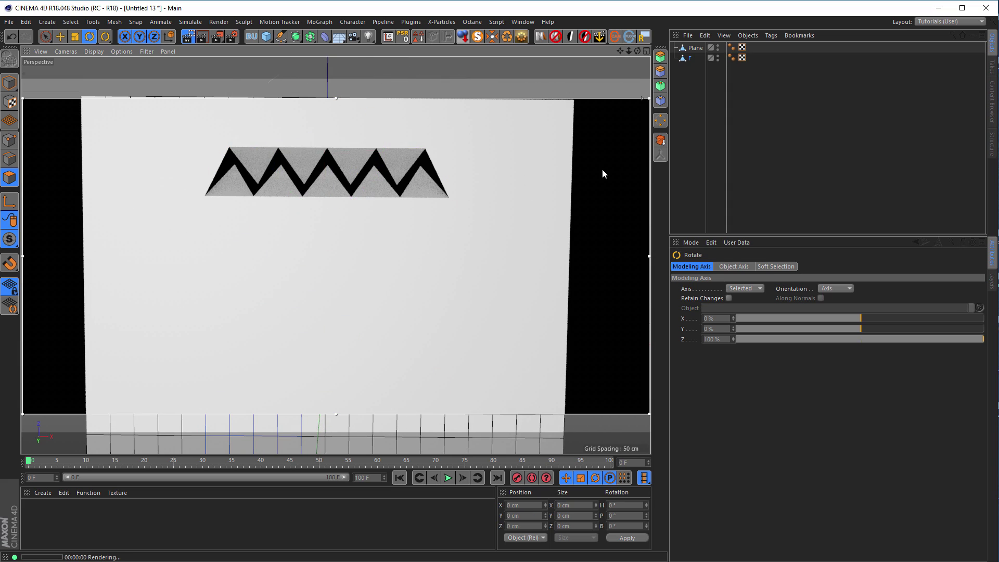
pyautogui.keyDown('alt'); pyautogui.moveTo(503, 204); pyautogui.dragTo(436, 235); pyautogui.keyUp('alt')
# In the top view, line-cut a zigzag with five peaks across the full width of the F, directly below the folded row.
pyautogui.middleClick(437, 236)
pyautogui.middleClick(458, 221)
pyautogui.keyDown('alt'); pyautogui.moveTo(420, 206); pyautogui.dragTo(544, 174, button='middle'); pyautogui.keyUp('alt')
pyautogui.scroll(-4, 479, 189)
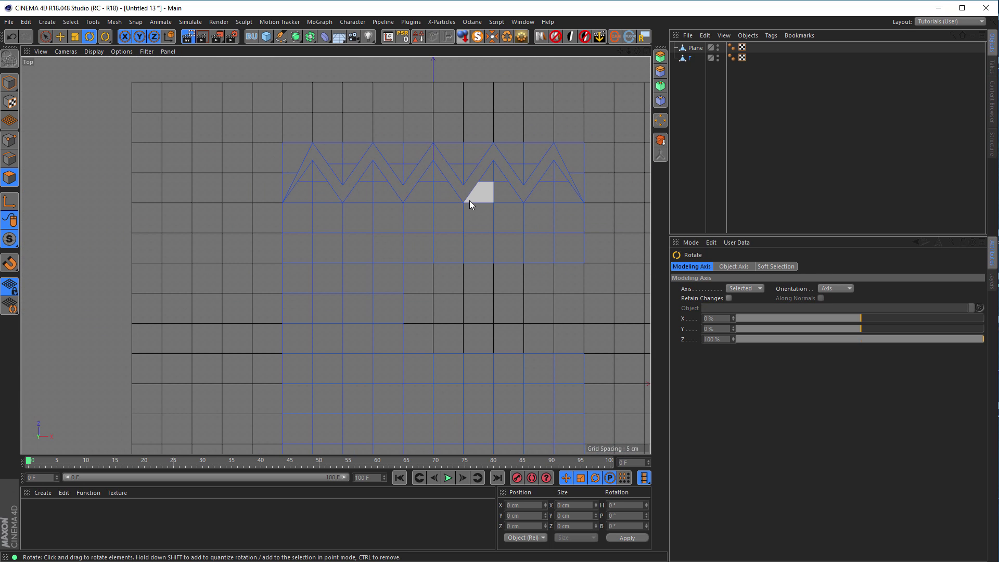
pyautogui.press('k')
pyautogui.press('k')
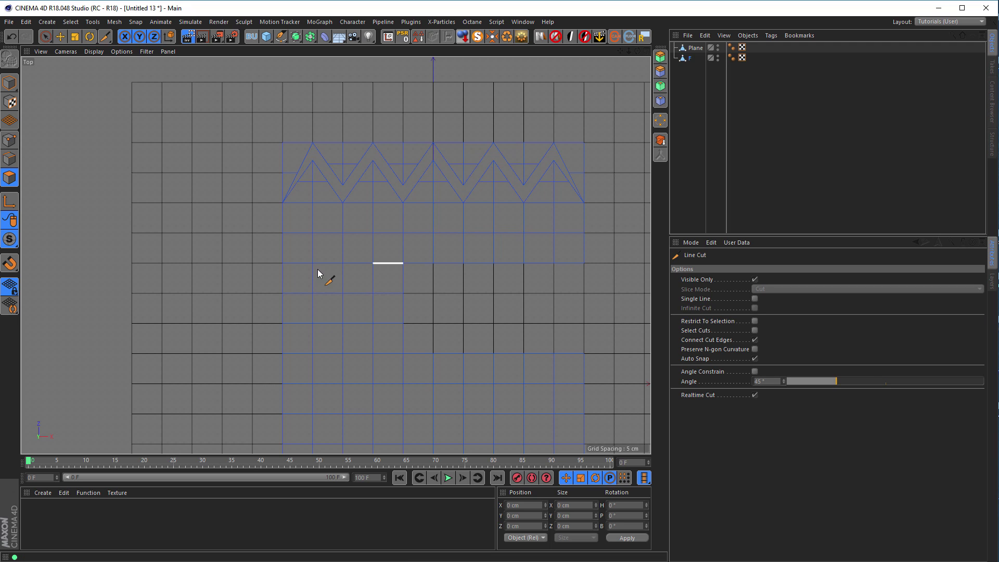
pyautogui.click(283, 264)
pyautogui.click(312, 203)
pyautogui.click(343, 263)
pyautogui.click(373, 203)
pyautogui.click(403, 263)
pyautogui.click(433, 202)
pyautogui.click(464, 263)
pyautogui.click(493, 204)
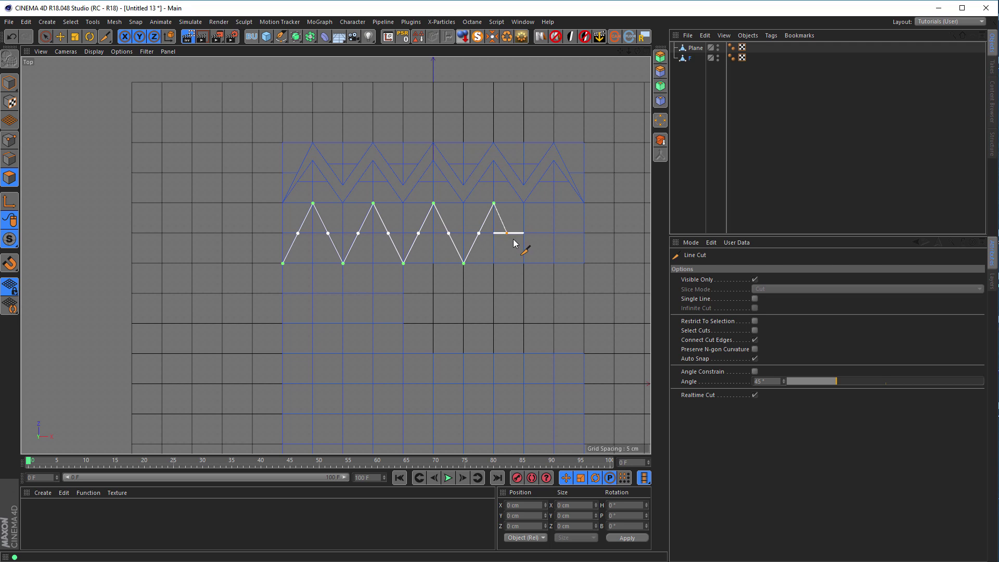
pyautogui.click(524, 264)
pyautogui.click(554, 204)
pyautogui.click(584, 264)
pyautogui.press('space')
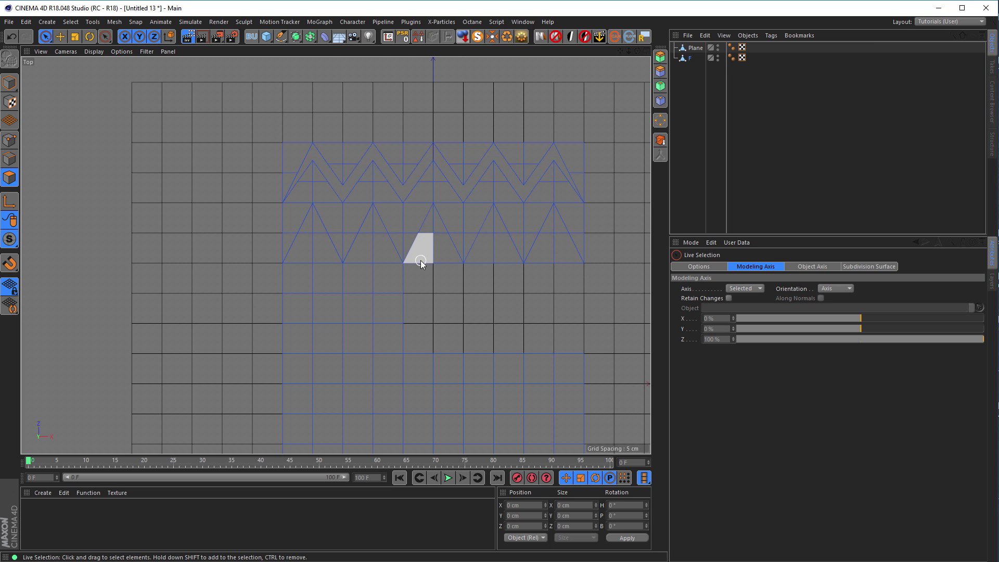
# Select all polygons of the five upward-pointing triangles in the second row and disconnect them from the rest of the F.
pyautogui.middleClick(489, 266)
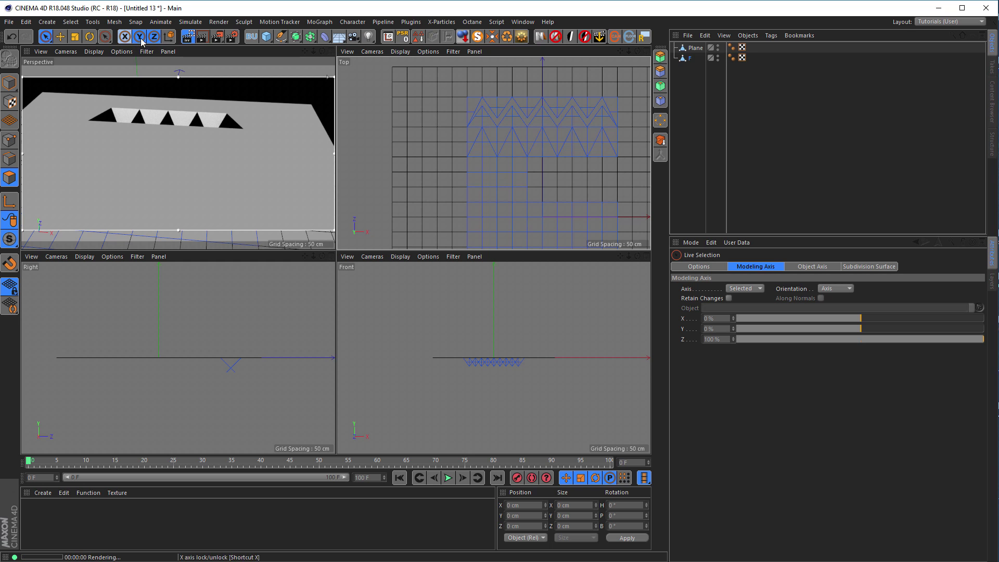
pyautogui.middleClick(230, 163)
pyautogui.keyDown('alt'); pyautogui.moveTo(189, 217); pyautogui.dragTo(187, 208); pyautogui.keyUp('alt')
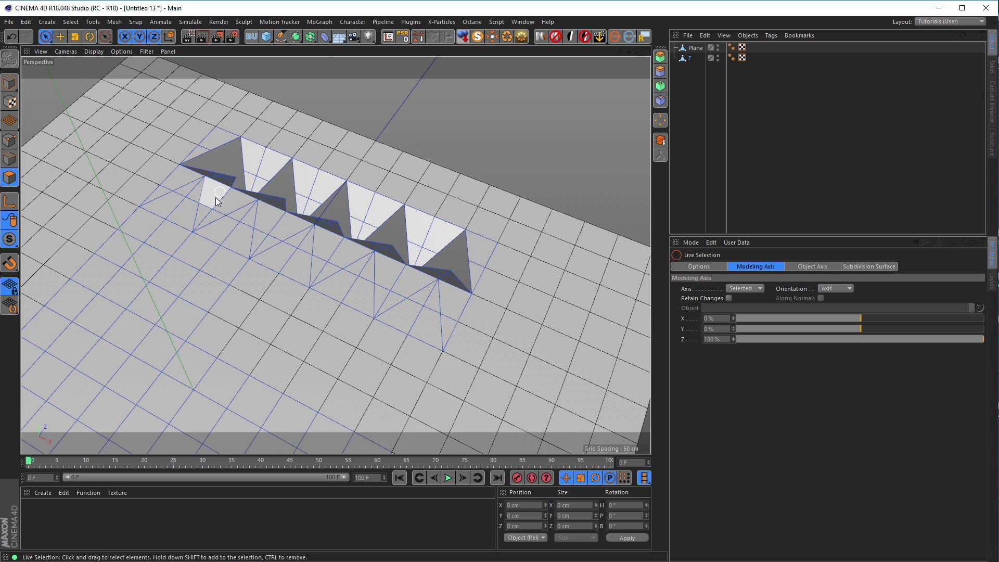
pyautogui.click(185, 199)
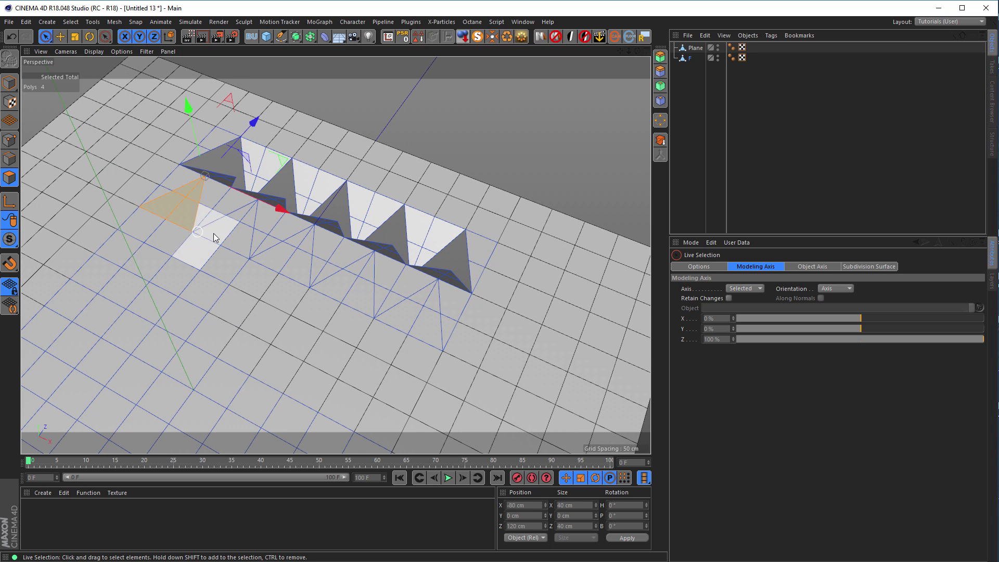
pyautogui.keyDown('shift'); pyautogui.click(241, 223); pyautogui.keyUp('shift')
pyautogui.keyDown('shift'); pyautogui.click(292, 261); pyautogui.keyUp('shift')
pyautogui.keyDown('shift'); pyautogui.click(363, 281); pyautogui.keyUp('shift')
pyautogui.keyDown('shift'); pyautogui.click(411, 312); pyautogui.keyUp('shift')
pyautogui.rightClick(552, 139)
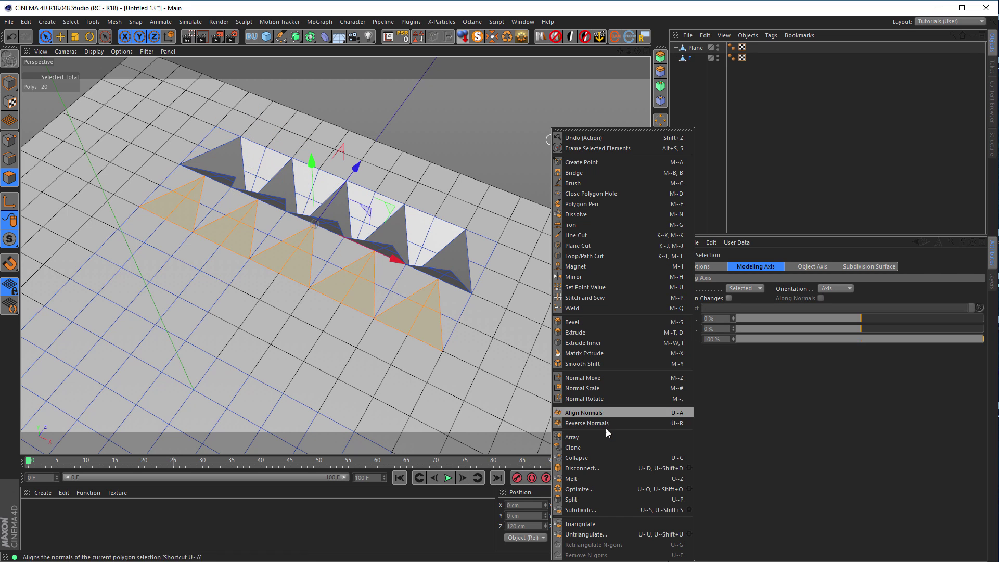
pyautogui.click(616, 467)
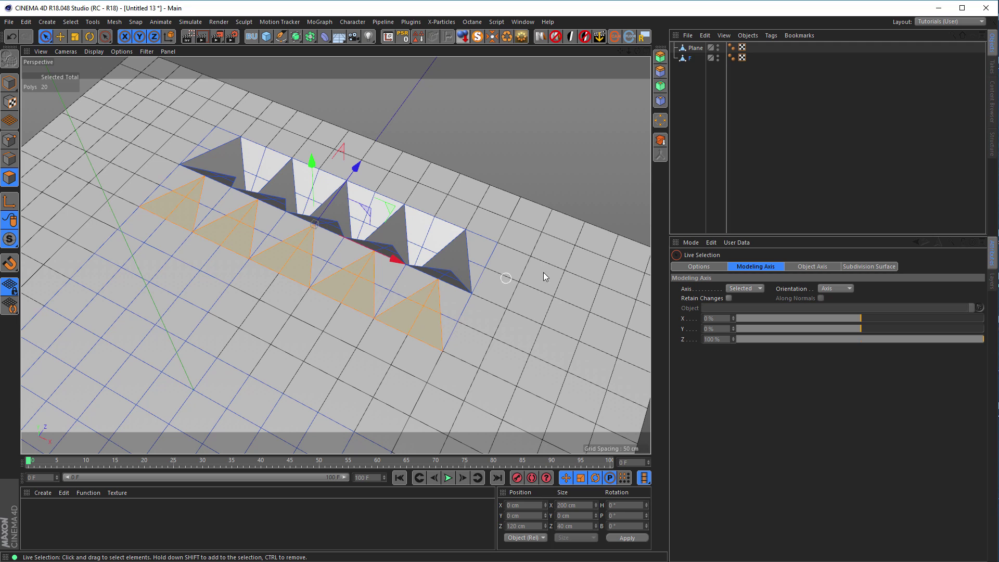
# Set the modeling axis Z to -100% and rotate the second row's five disconnected triangles 45° downward about their base line.
pyautogui.moveTo(948, 339); pyautogui.dragTo(589, 324)
pyautogui.press('r')
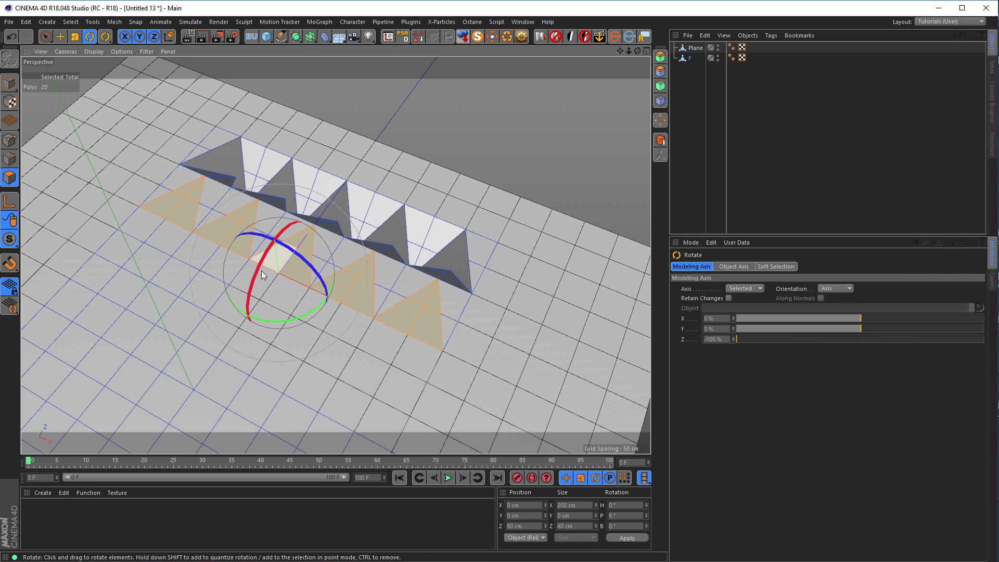
pyautogui.moveTo(259, 271); pyautogui.dragTo(281, 244)
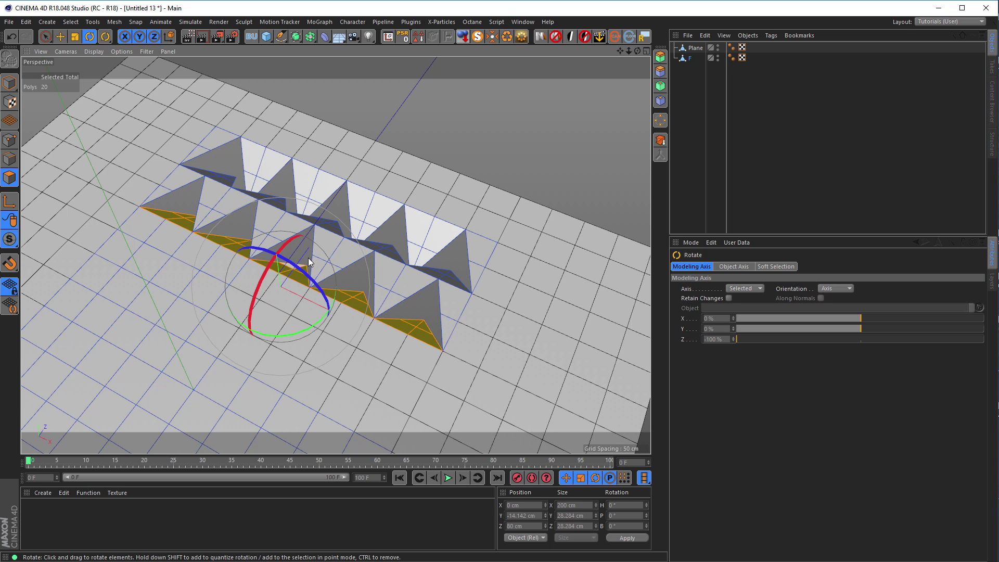
# Select the four full inverted triangles between the folded ones in the second row and disconnect them.
pyautogui.press('space')
pyautogui.click(217, 196)
pyautogui.moveTo(215, 198)
pyautogui.keyDown('shift'); pyautogui.mouseDown()
pyautogui.moveTo(279, 222)
pyautogui.moveTo(269, 232)
pyautogui.moveTo(314, 245)
pyautogui.moveTo(326, 264)
pyautogui.moveTo(391, 292)
pyautogui.mouseUp(); pyautogui.keyUp('shift')
pyautogui.rightClick(533, 301)
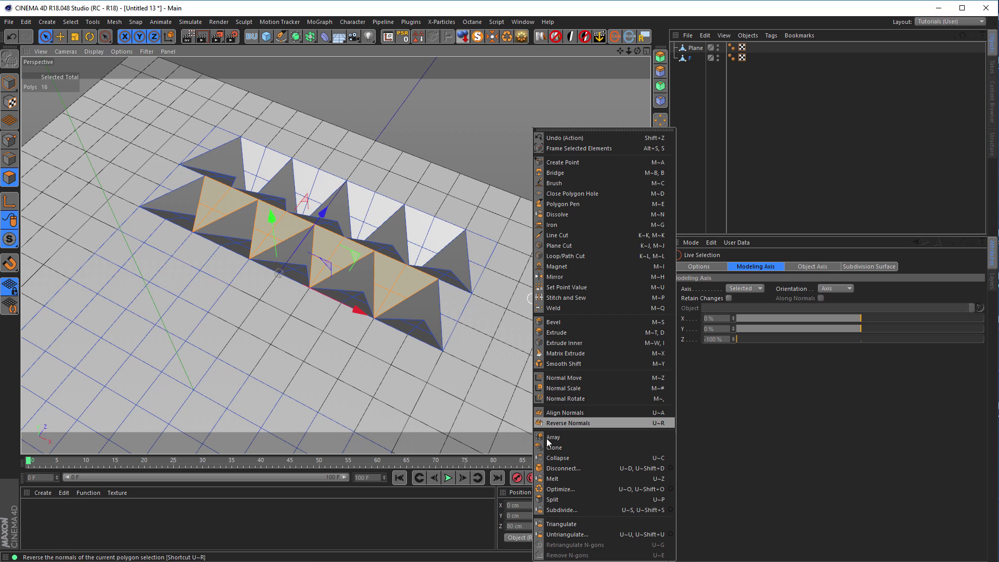
pyautogui.click(564, 469)
# Set the modeling axis Z to 100% and fold the second row's four inverted triangles 45° downward.
pyautogui.moveTo(754, 340); pyautogui.dragTo(983, 339)
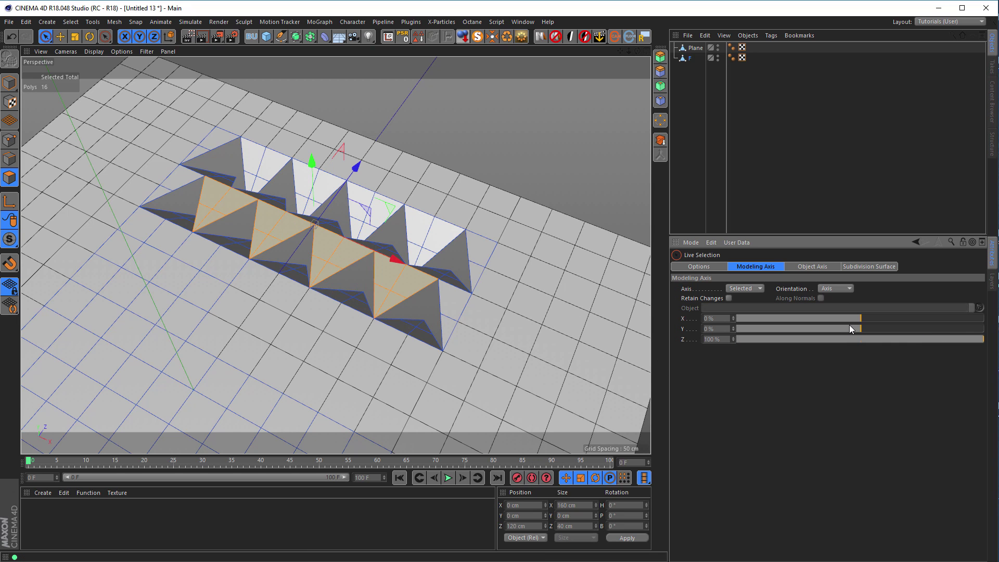
pyautogui.press('r')
pyautogui.moveTo(297, 213); pyautogui.dragTo(289, 256)
# Preview both folded rows in an interactive render from above and at an angle, and clear the polygon selection.
pyautogui.keyDown('alt'); pyautogui.moveTo(383, 261); pyautogui.dragTo(365, 194); pyautogui.keyUp('alt')
pyautogui.keyDown('alt'); pyautogui.moveTo(365, 195); pyautogui.dragTo(394, 106, button='middle'); pyautogui.keyUp('alt')
pyautogui.keyDown('alt'); pyautogui.moveTo(400, 309); pyautogui.dragTo(401, 297); pyautogui.keyUp('alt')
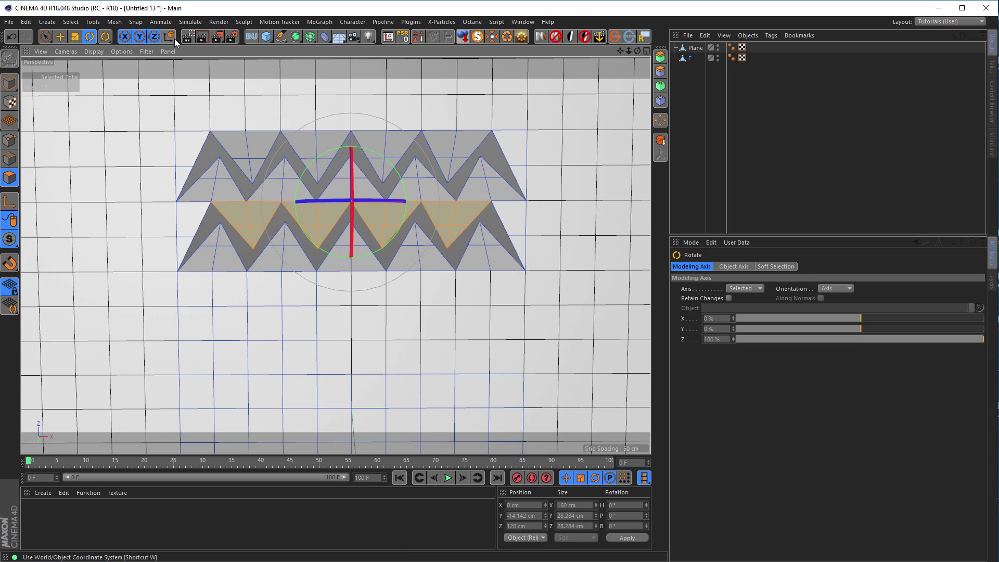
pyautogui.click(188, 38)
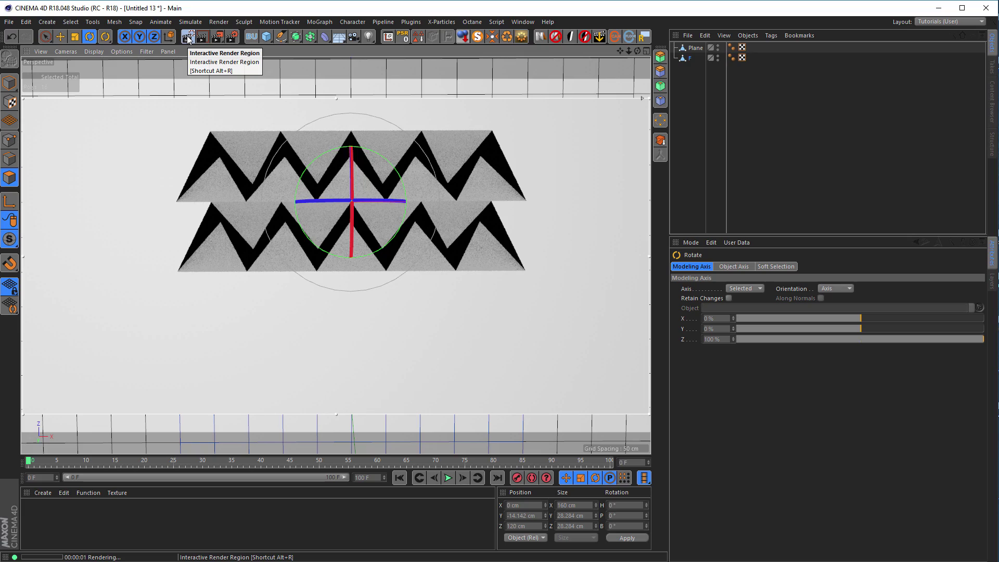
pyautogui.keyDown('alt'); pyautogui.moveTo(538, 261); pyautogui.dragTo(412, 293); pyautogui.keyUp('alt')
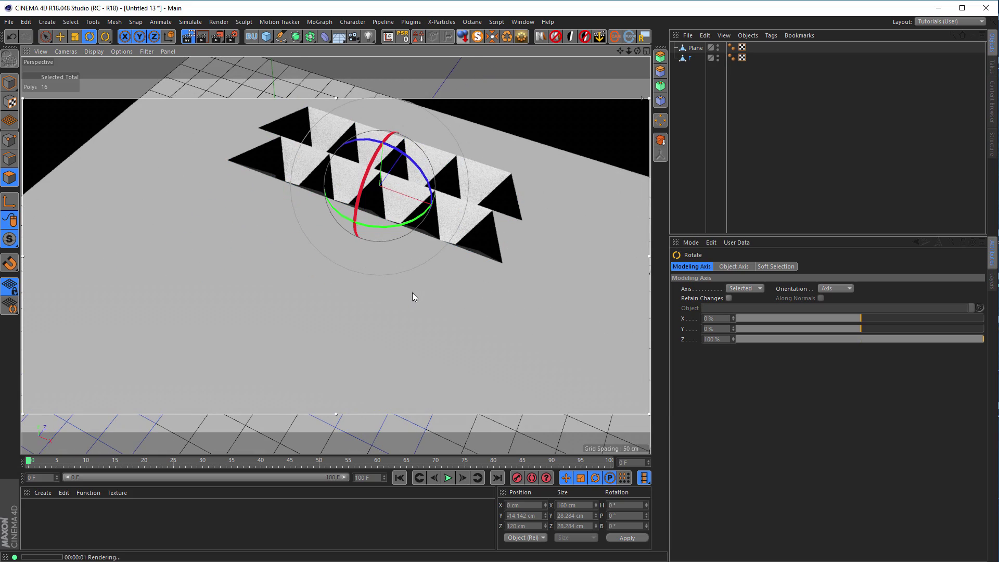
pyautogui.keyDown('alt'); pyautogui.moveTo(426, 251); pyautogui.dragTo(394, 199); pyautogui.keyUp('alt')
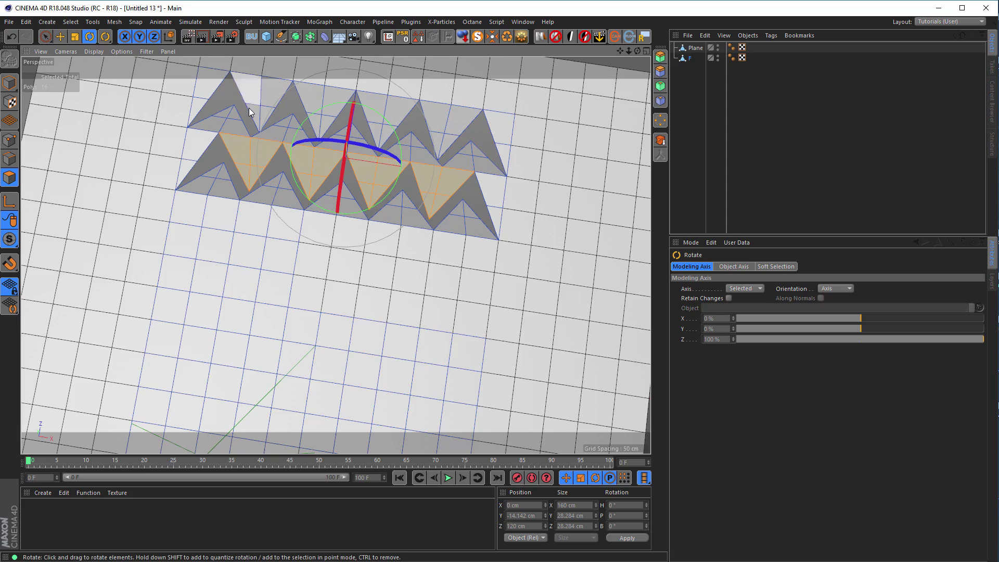
pyautogui.keyDown('alt'); pyautogui.moveTo(418, 245); pyautogui.dragTo(505, 311); pyautogui.keyUp('alt')
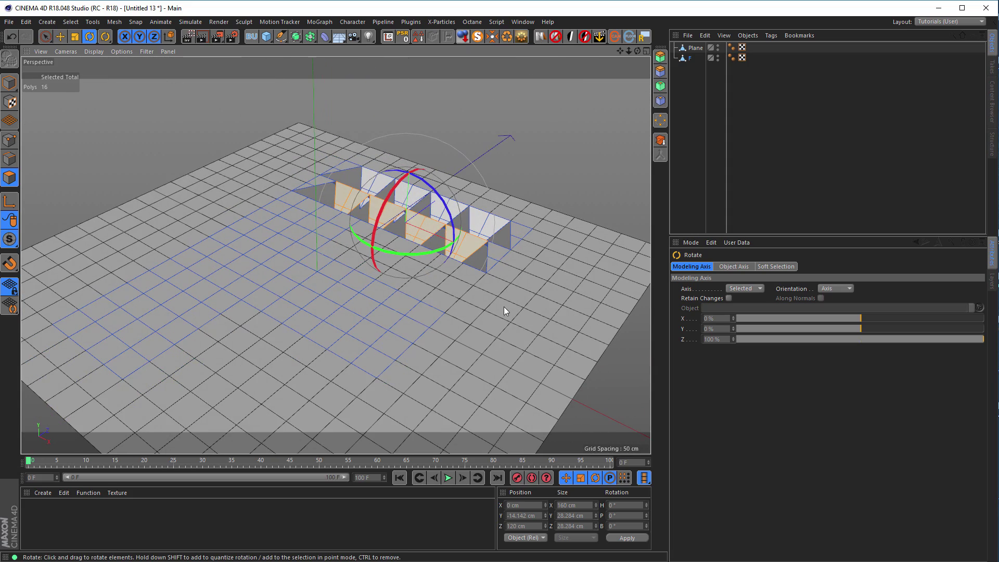
pyautogui.click(573, 171)
pyautogui.keyDown('alt'); pyautogui.moveTo(480, 221); pyautogui.dragTo(439, 165); pyautogui.keyUp('alt')
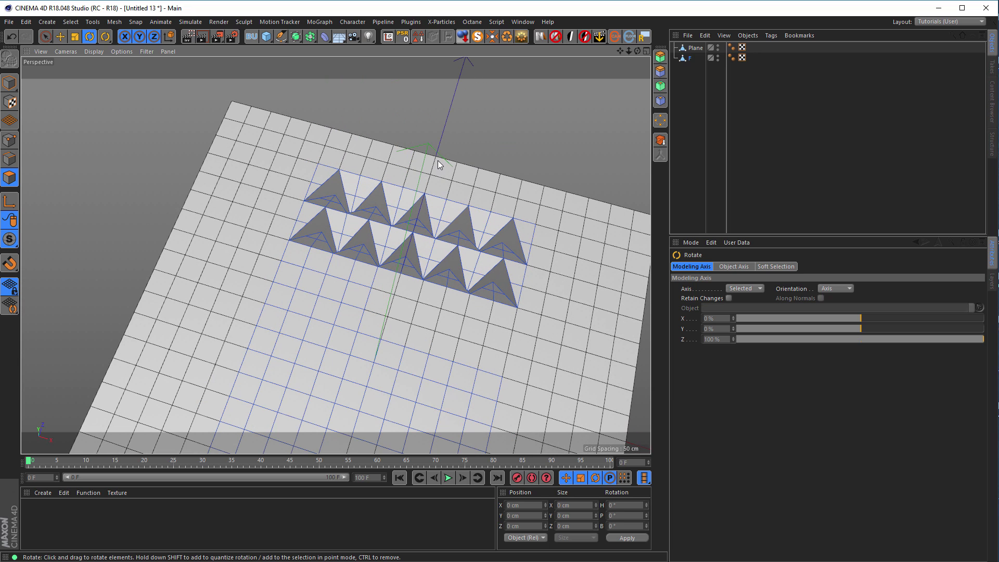